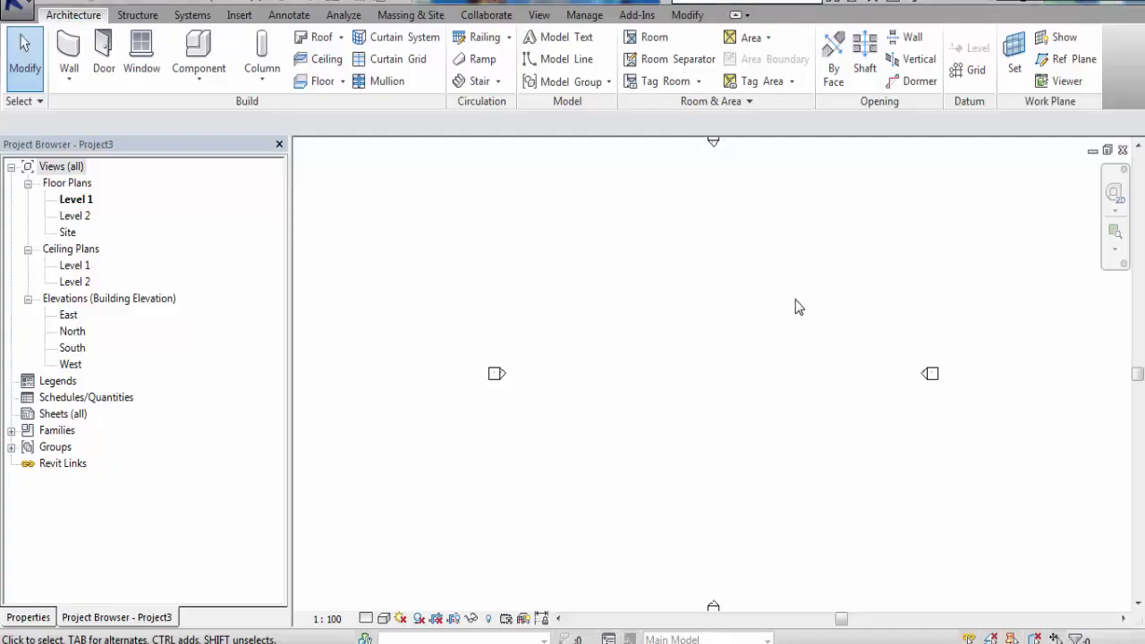
Using UN, set the Length format to Meters with rounding at 2 decimal places
{"action": "key", "text": "u"}
{"action": "key", "text": "n"}
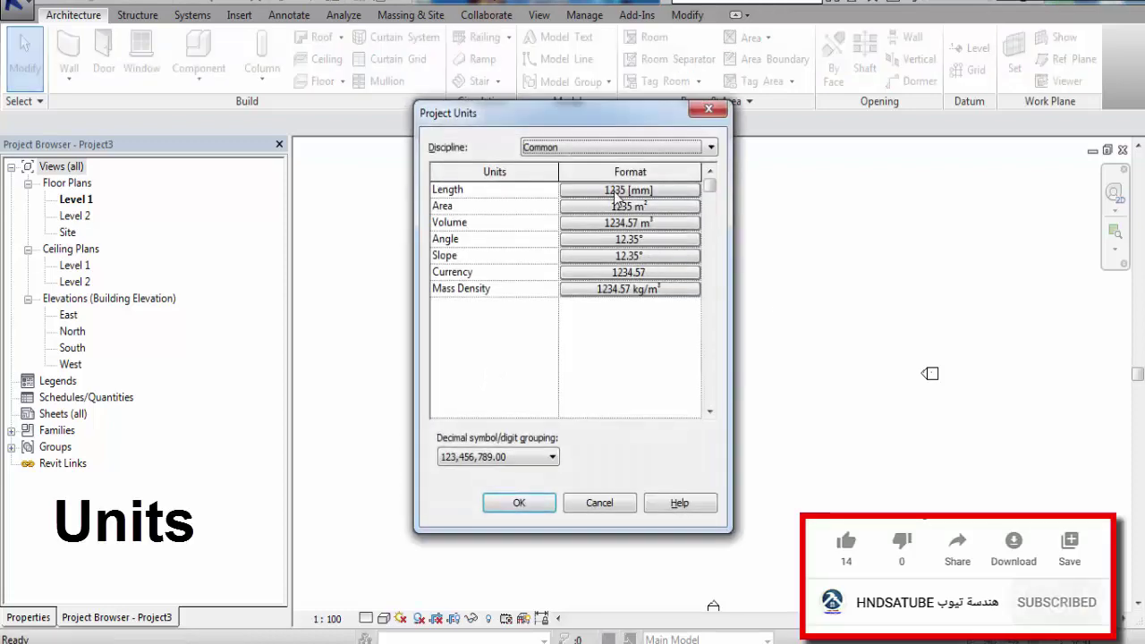
{"action": "left_click", "coordinate": [587, 189]}
{"action": "left_click", "coordinate": [579, 223]}
{"action": "left_click", "coordinate": [564, 288]}
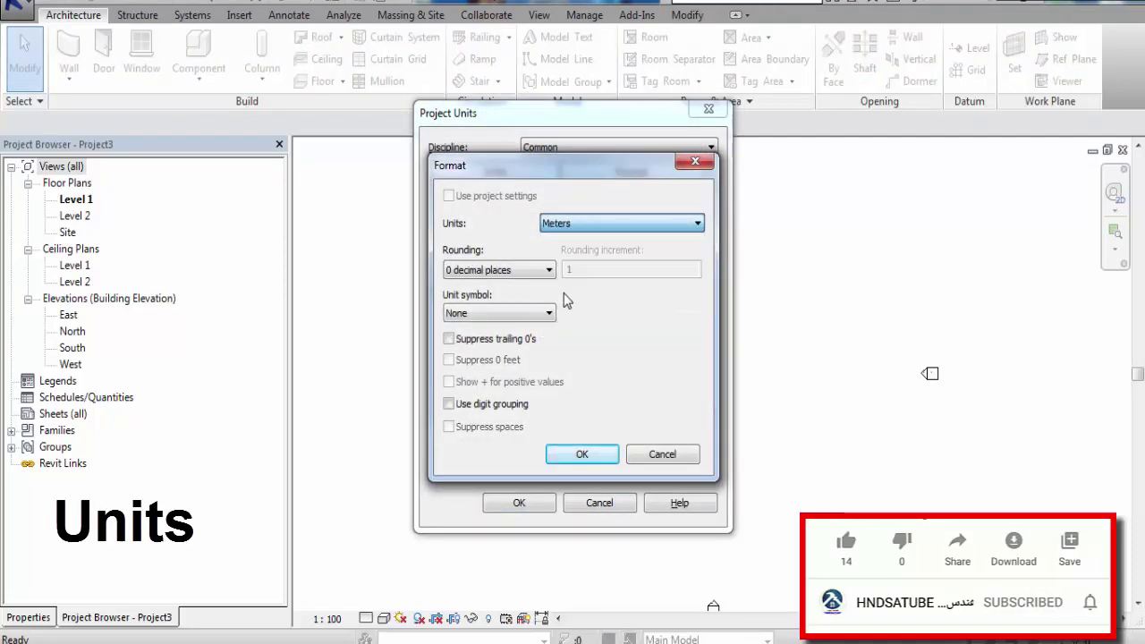
{"action": "left_click", "coordinate": [540, 270]}
{"action": "left_click", "coordinate": [478, 346]}
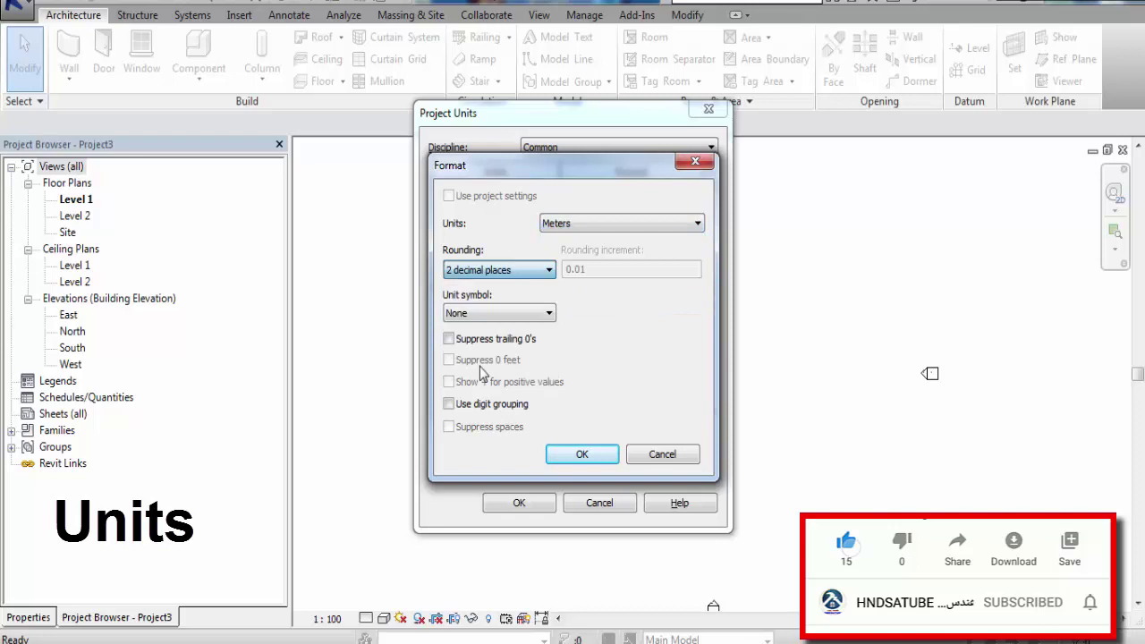
{"action": "left_click", "coordinate": [581, 454]}
{"action": "left_click", "coordinate": [510, 504]}
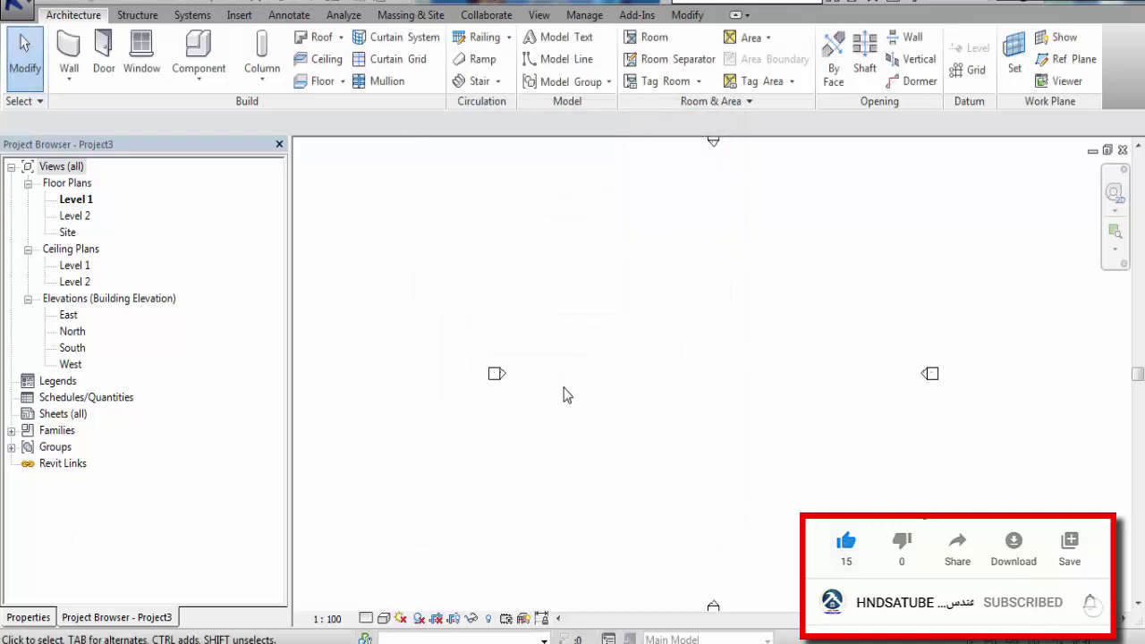
Draw a horizontal grid line and add a second one offset 5 m above it
{"action": "left_click", "coordinate": [970, 70]}
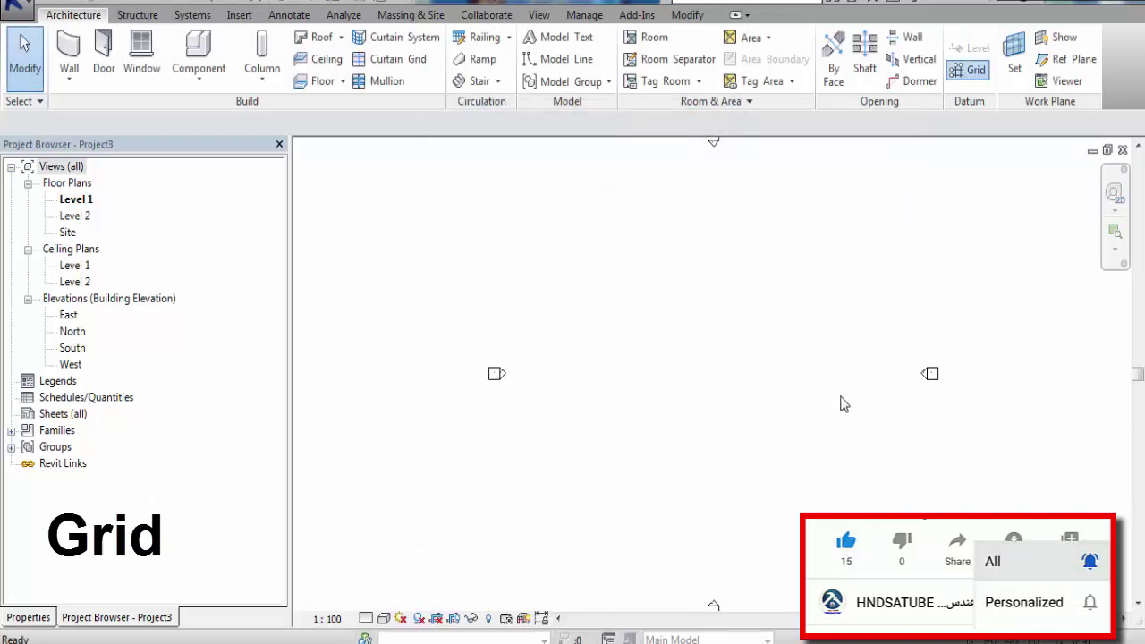
{"action": "left_click", "coordinate": [870, 412]}
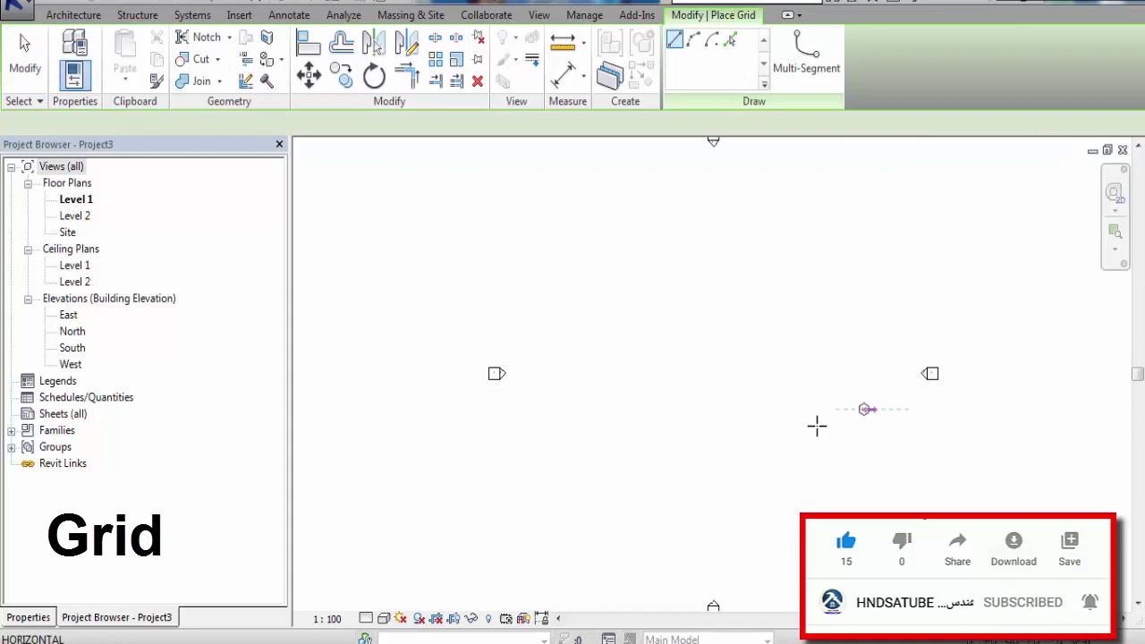
{"action": "left_click", "coordinate": [555, 409]}
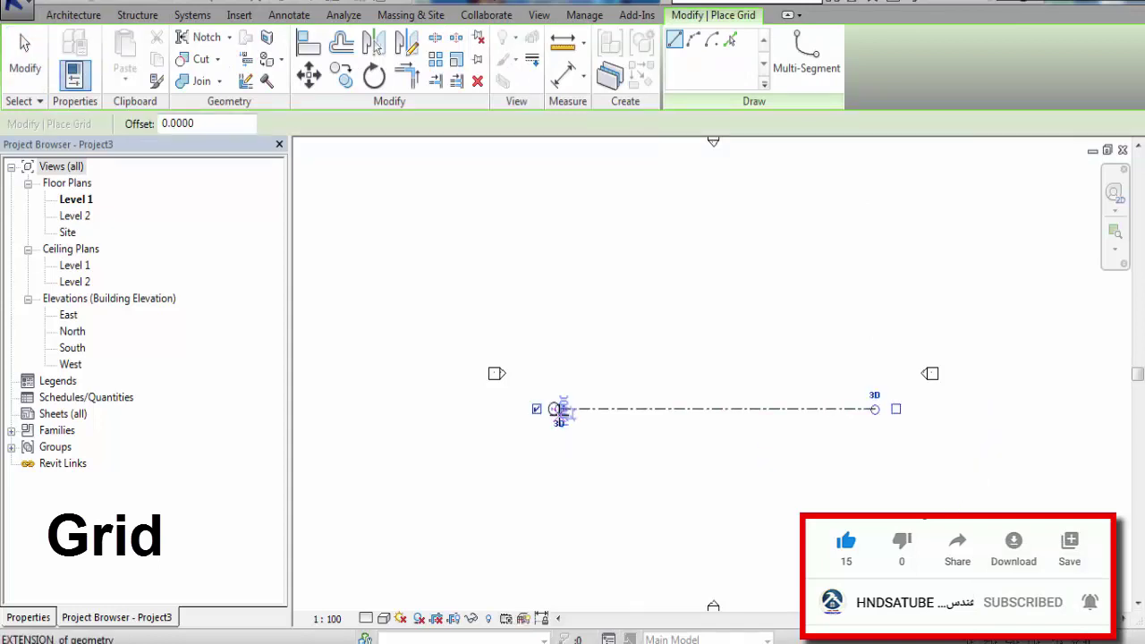
{"action": "left_click", "coordinate": [728, 45]}
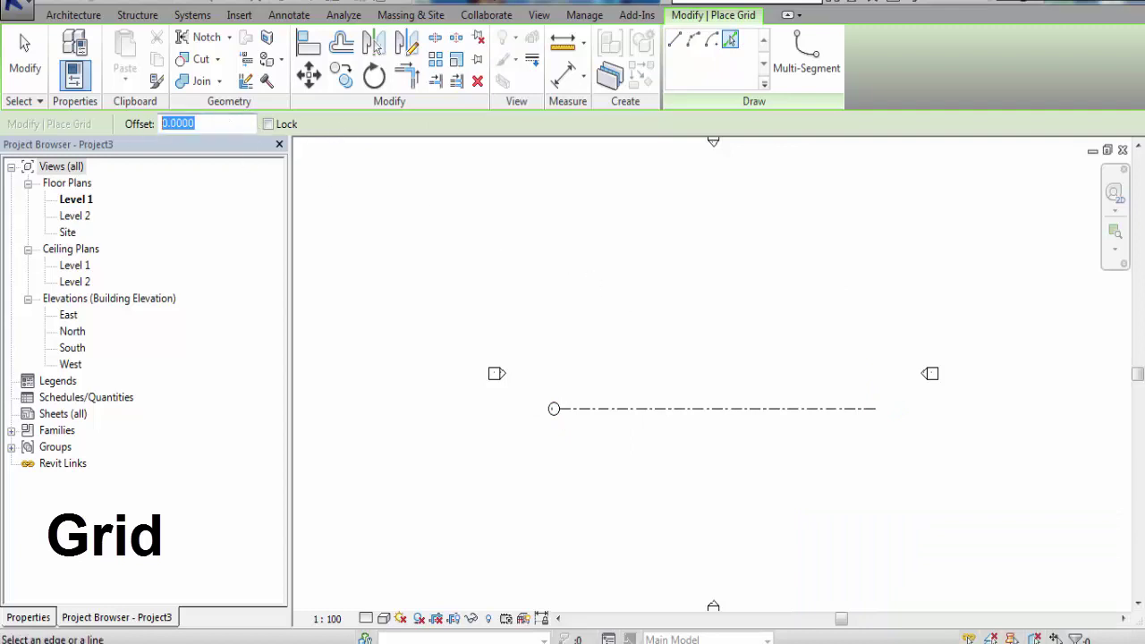
{"action": "type", "text": "5"}
{"action": "left_click", "coordinate": [668, 409]}
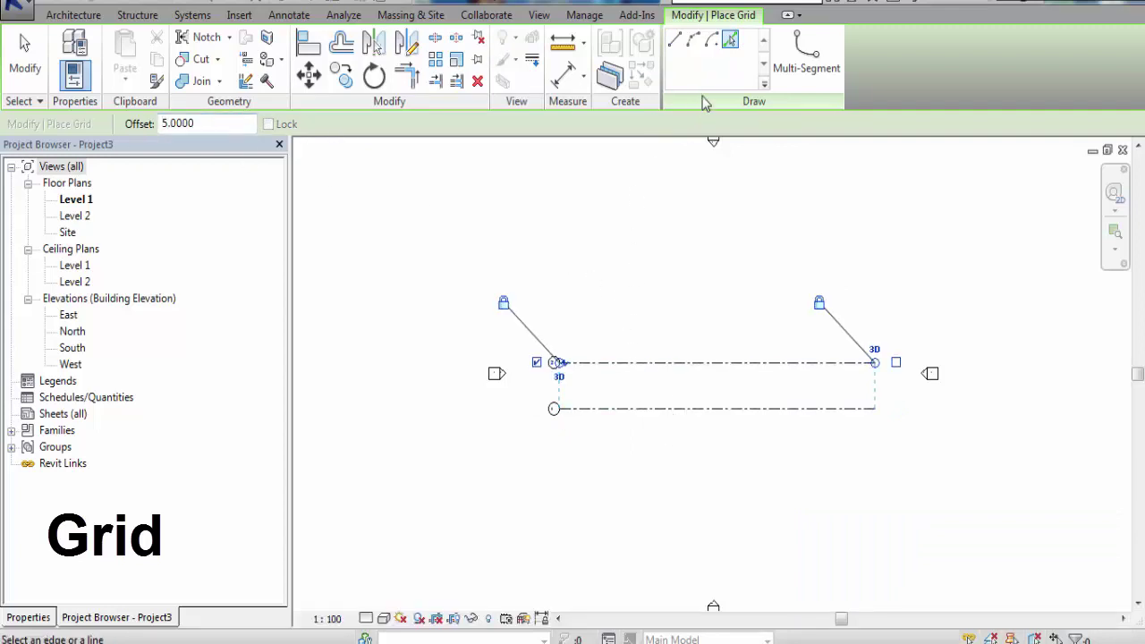
Draw a vertical grid line and add a second one offset 10 m to its right
{"action": "left_click", "coordinate": [676, 42]}
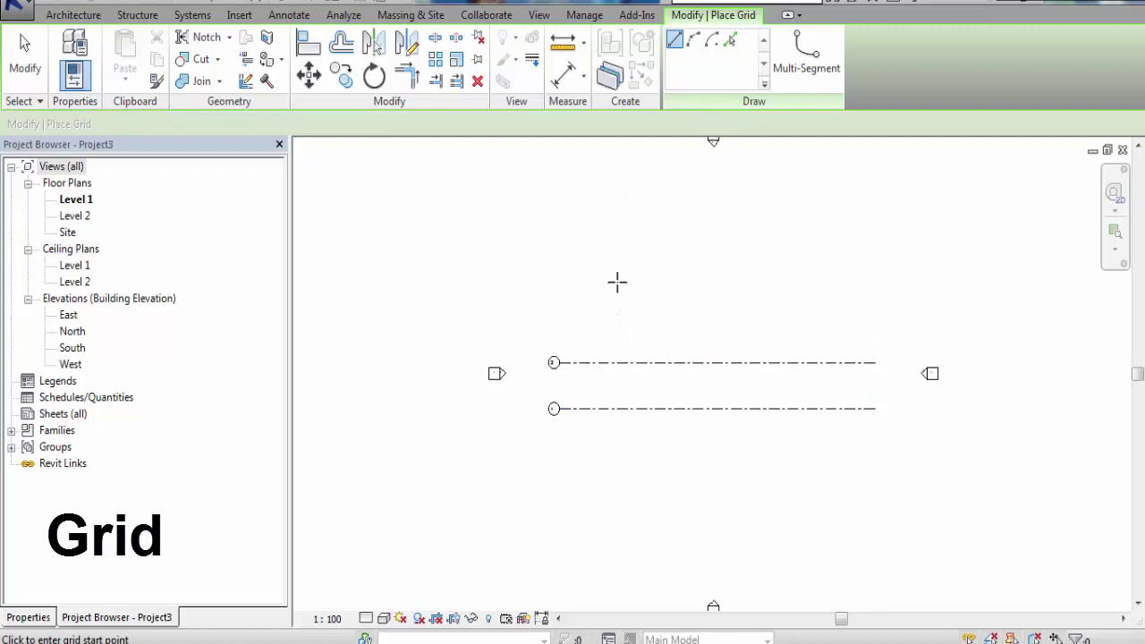
{"action": "left_click", "coordinate": [616, 281]}
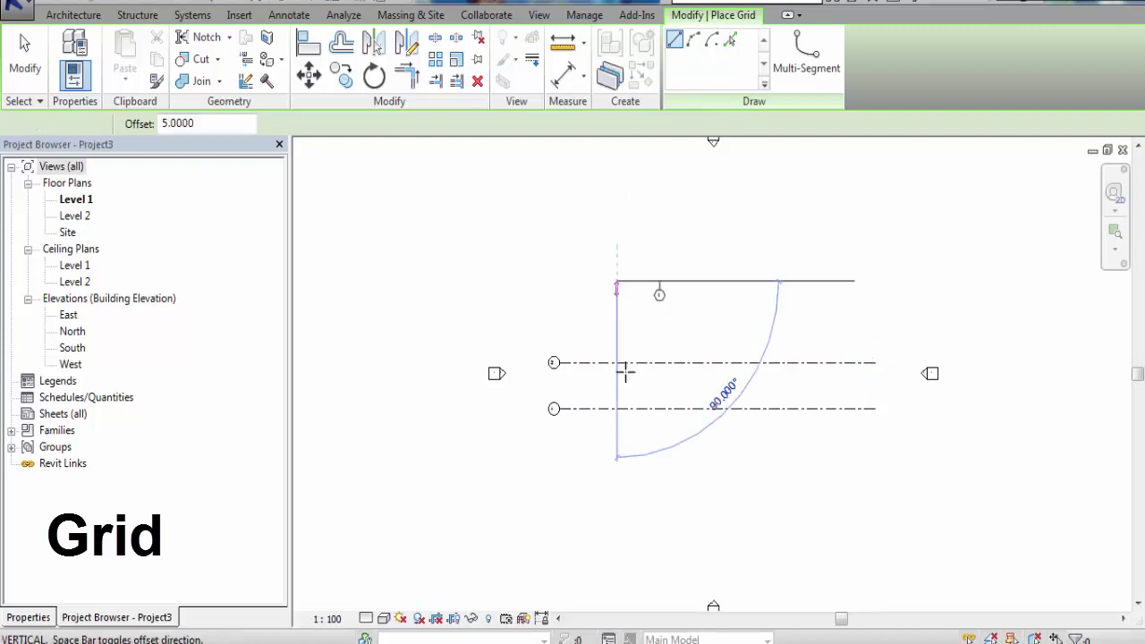
{"action": "left_click", "coordinate": [623, 505]}
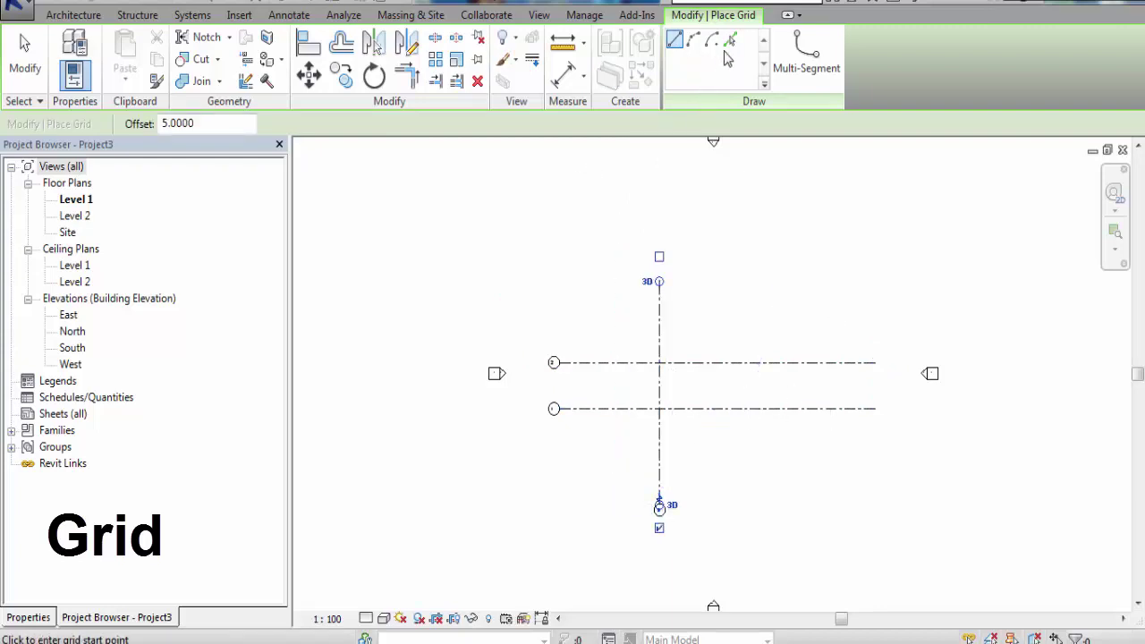
{"action": "left_click", "coordinate": [729, 42]}
{"action": "left_click", "coordinate": [179, 124]}
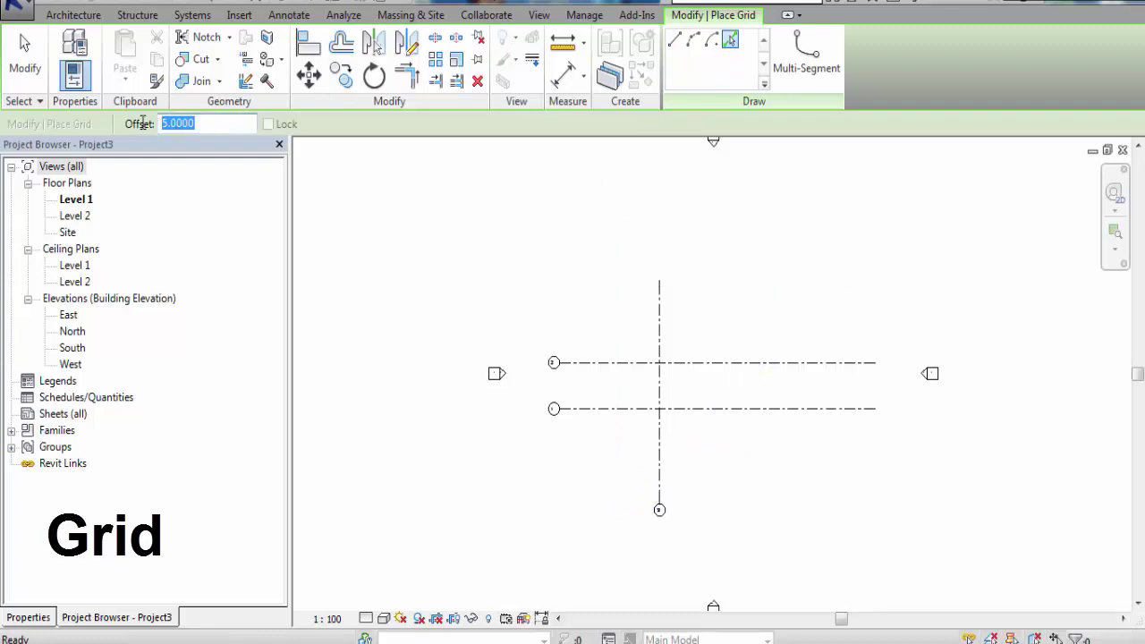
{"action": "type", "text": "10.0000"}
{"action": "left_click", "coordinate": [662, 350]}
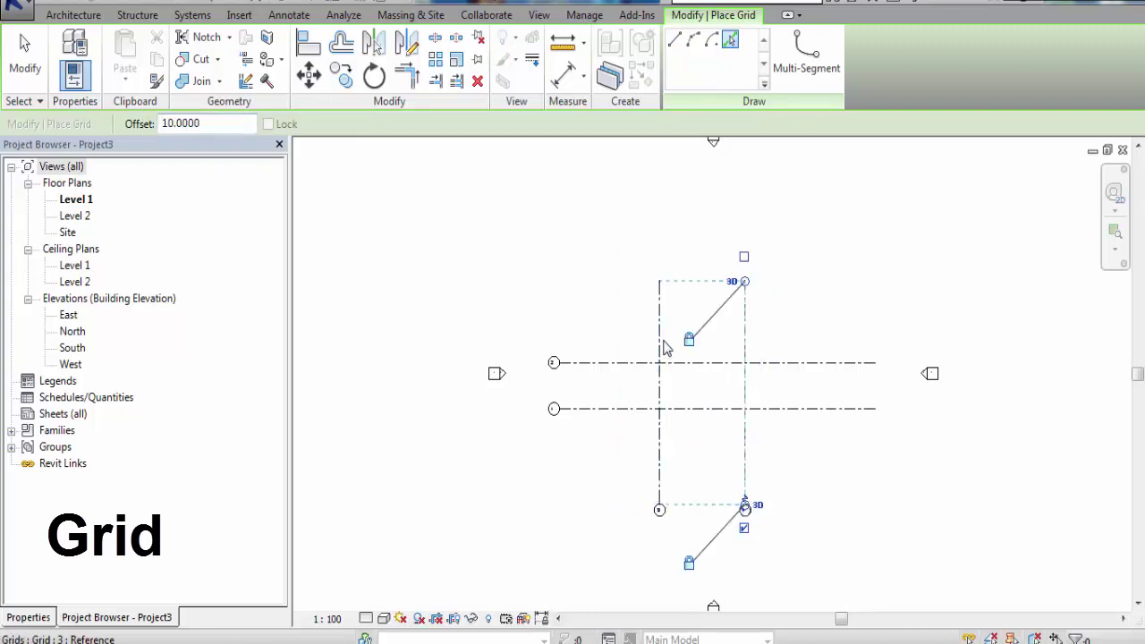
{"action": "key", "text": "Escape"}
{"action": "key", "text": "Escape"}
{"action": "scroll", "coordinate": [696, 373], "scroll_direction": "up", "scroll_amount": 3}
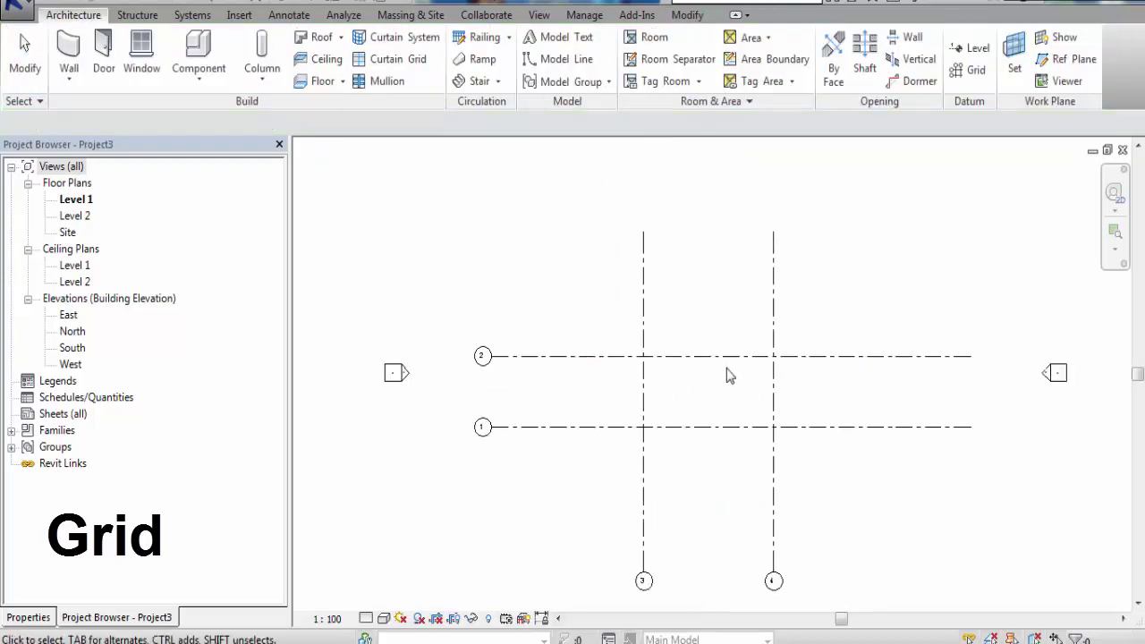
{"action": "scroll", "coordinate": [758, 386], "scroll_direction": "up", "scroll_amount": 1}
{"action": "scroll", "coordinate": [759, 386], "scroll_direction": "up", "scroll_amount": 1}
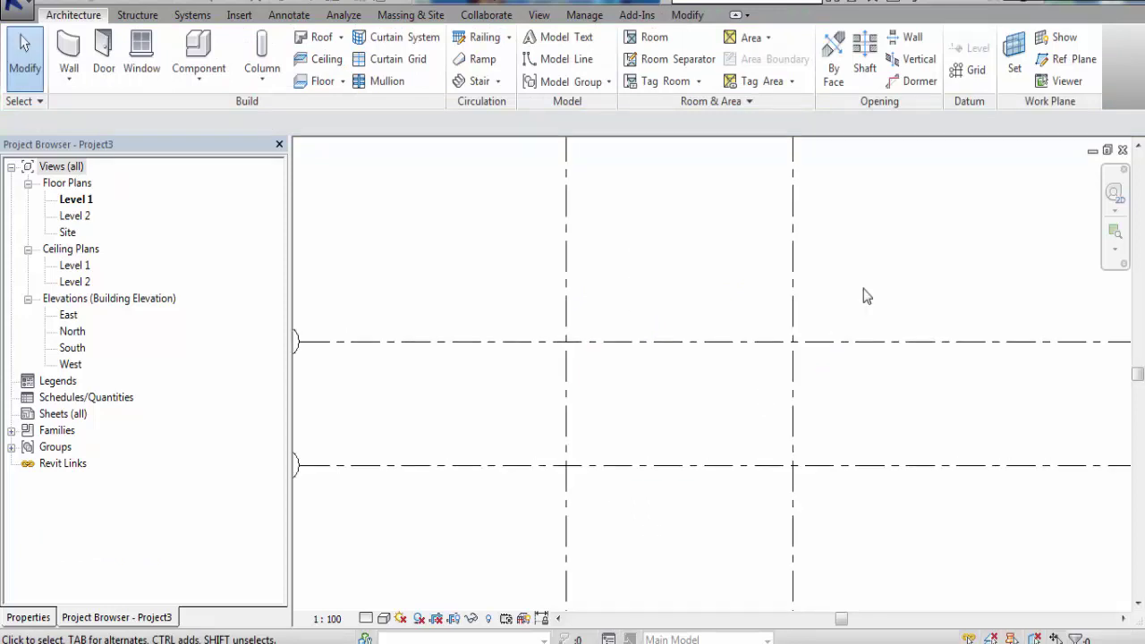
Draw a reference plane from grid 4 to grid 3, midway between grids 1 and 2
{"action": "left_click", "coordinate": [1066, 59]}
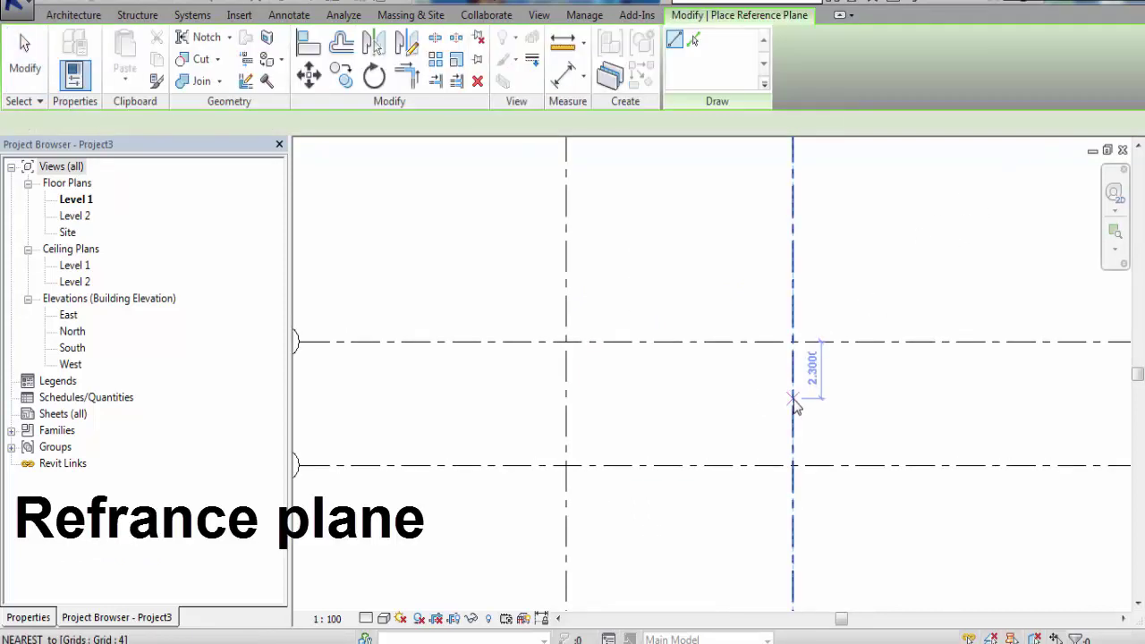
{"action": "left_click", "coordinate": [792, 404]}
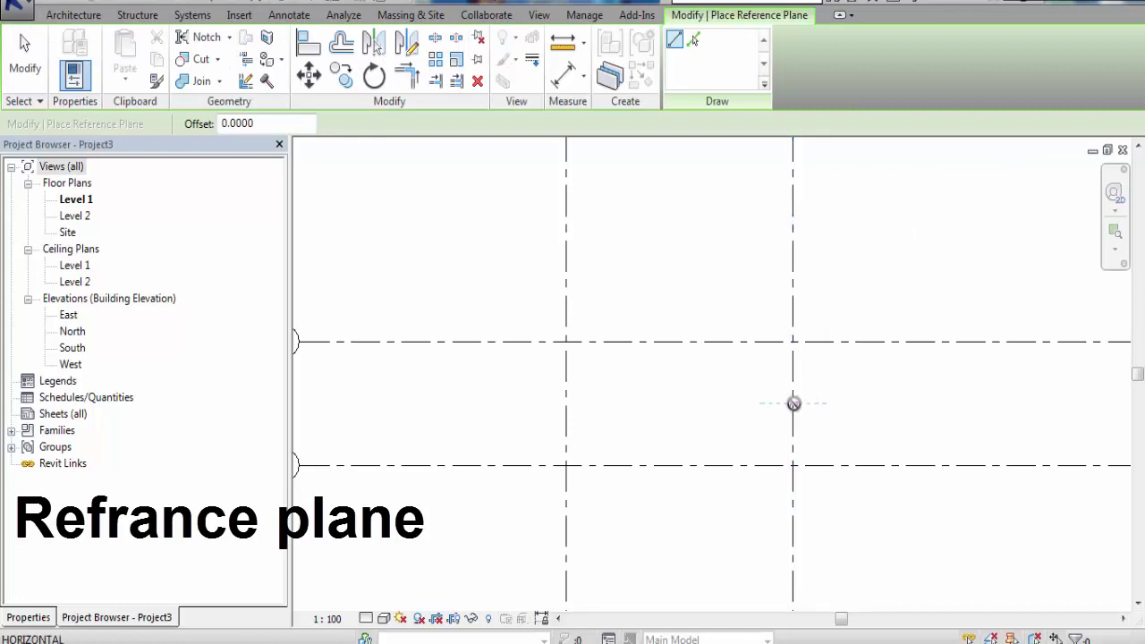
{"action": "left_click", "coordinate": [565, 404]}
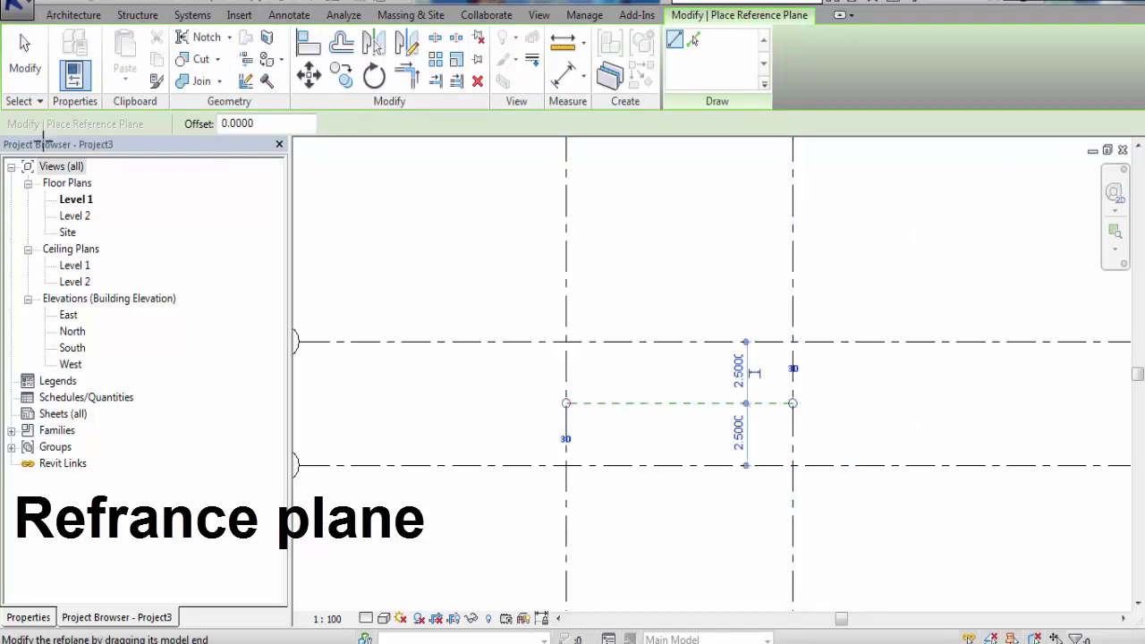
{"action": "key", "text": "Escape"}
Name the new reference plane 'centre' in its Properties
{"action": "left_click", "coordinate": [684, 409]}
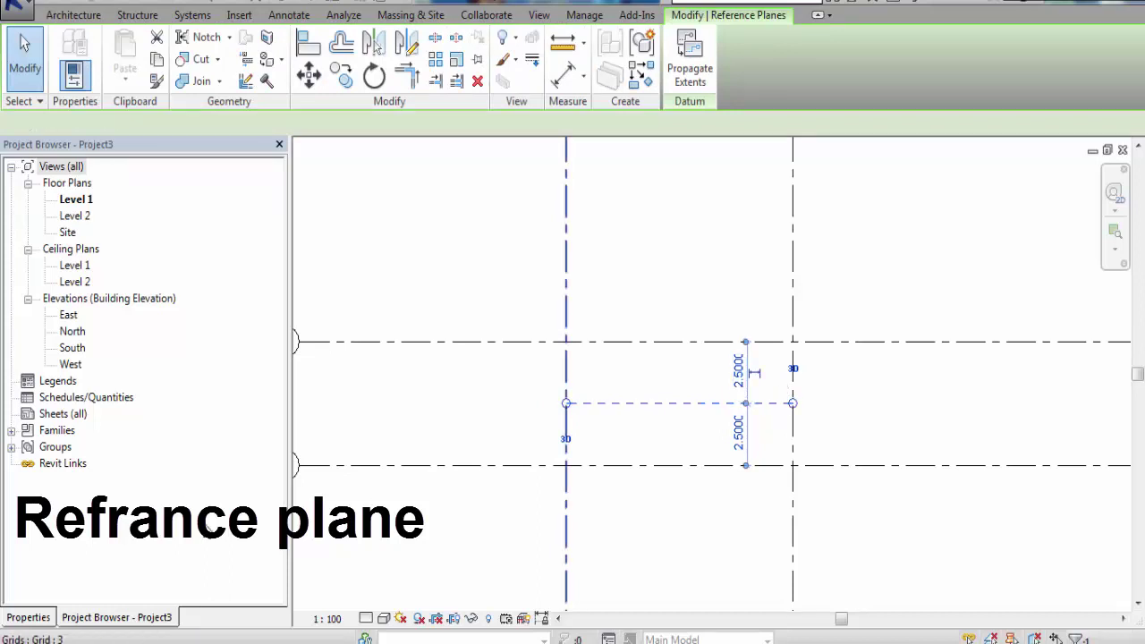
{"action": "left_click", "coordinate": [36, 617]}
{"action": "left_click", "coordinate": [200, 304]}
{"action": "type", "text": "centre"}
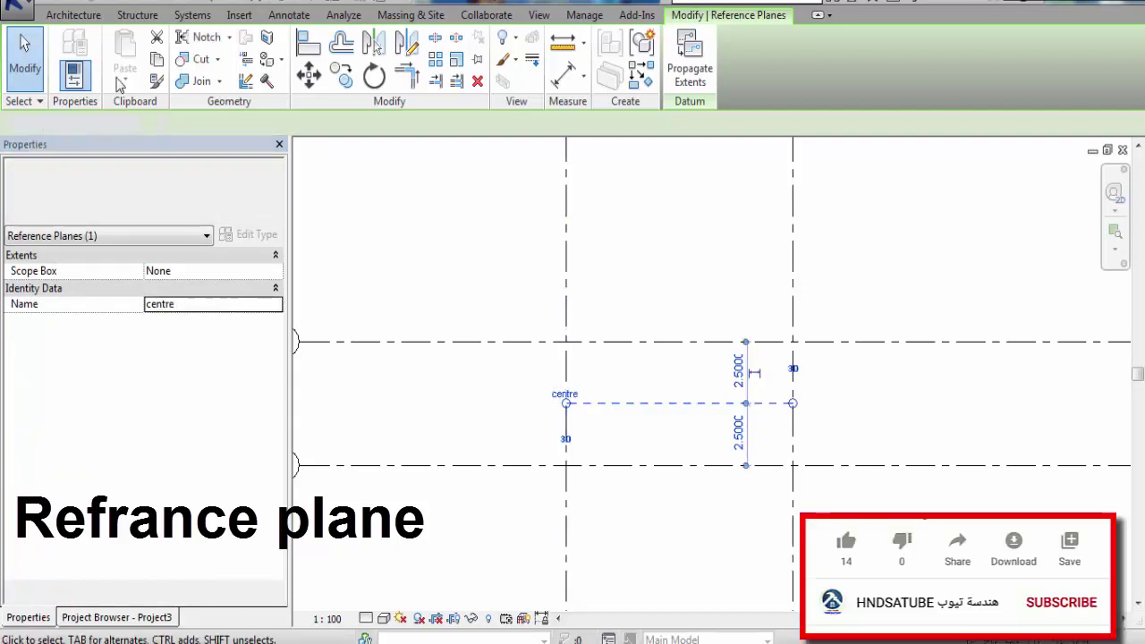
{"action": "left_click", "coordinate": [477, 418]}
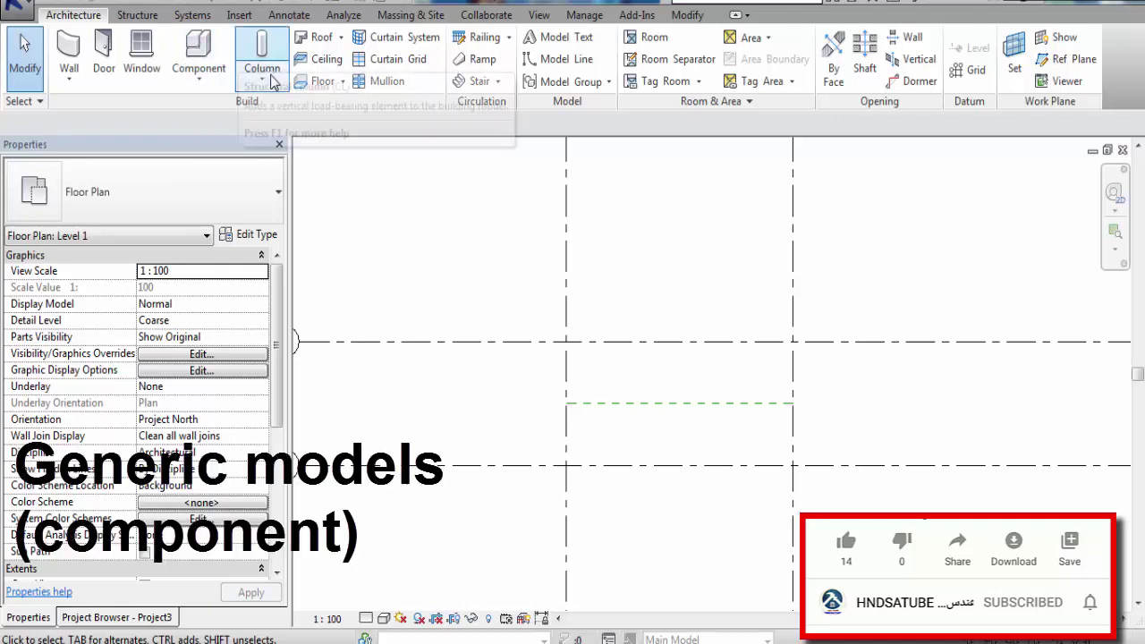
Create a Model In-Place family in the Generic Models category, keeping the name Generic Models 1
{"action": "left_click", "coordinate": [200, 79]}
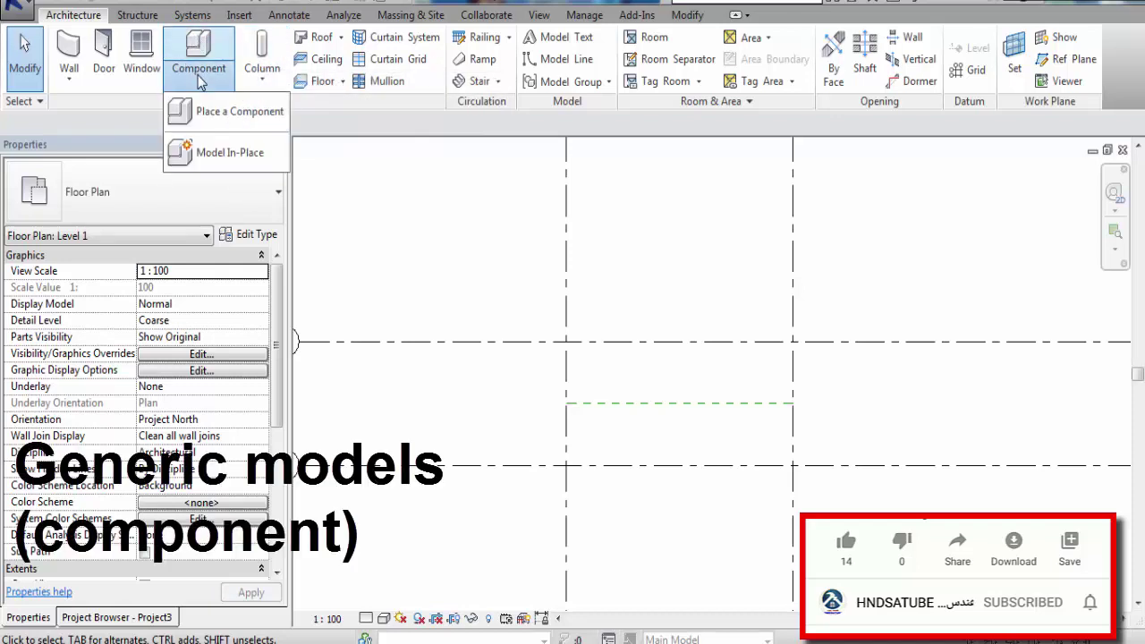
{"action": "left_click", "coordinate": [219, 152]}
{"action": "left_click", "coordinate": [538, 253]}
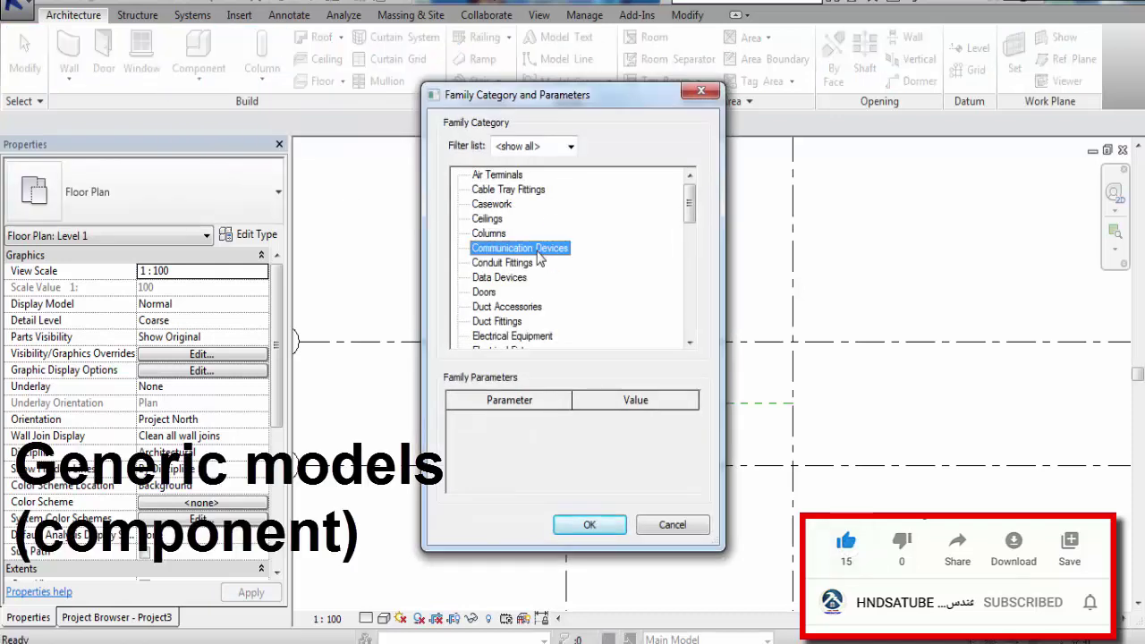
{"action": "key", "text": "g"}
{"action": "left_click", "coordinate": [589, 525]}
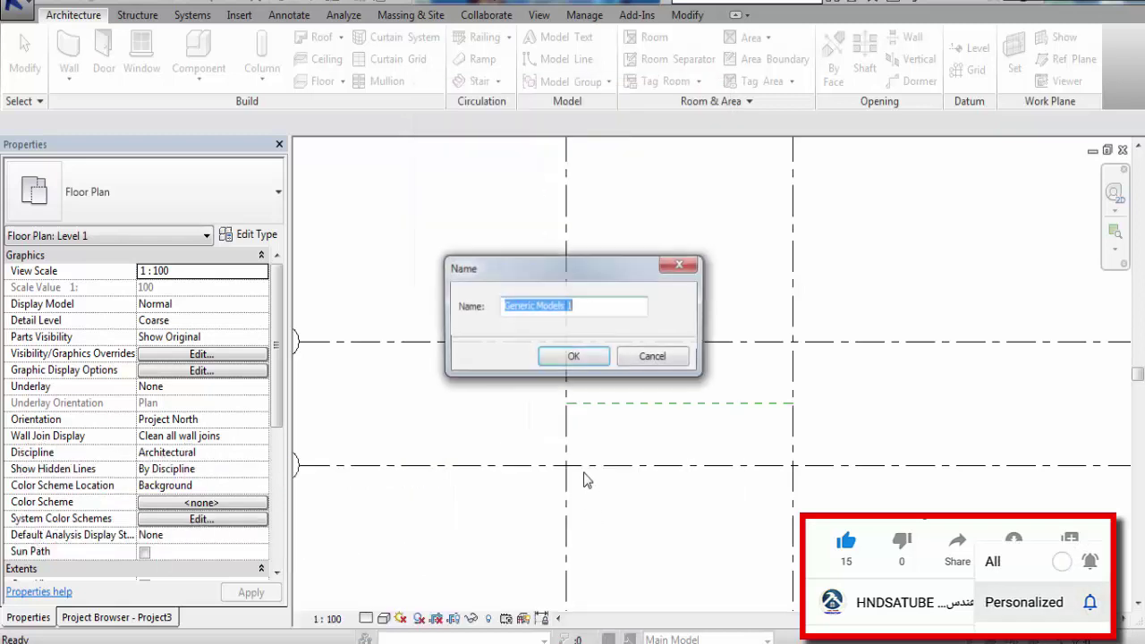
{"action": "left_click", "coordinate": [581, 356]}
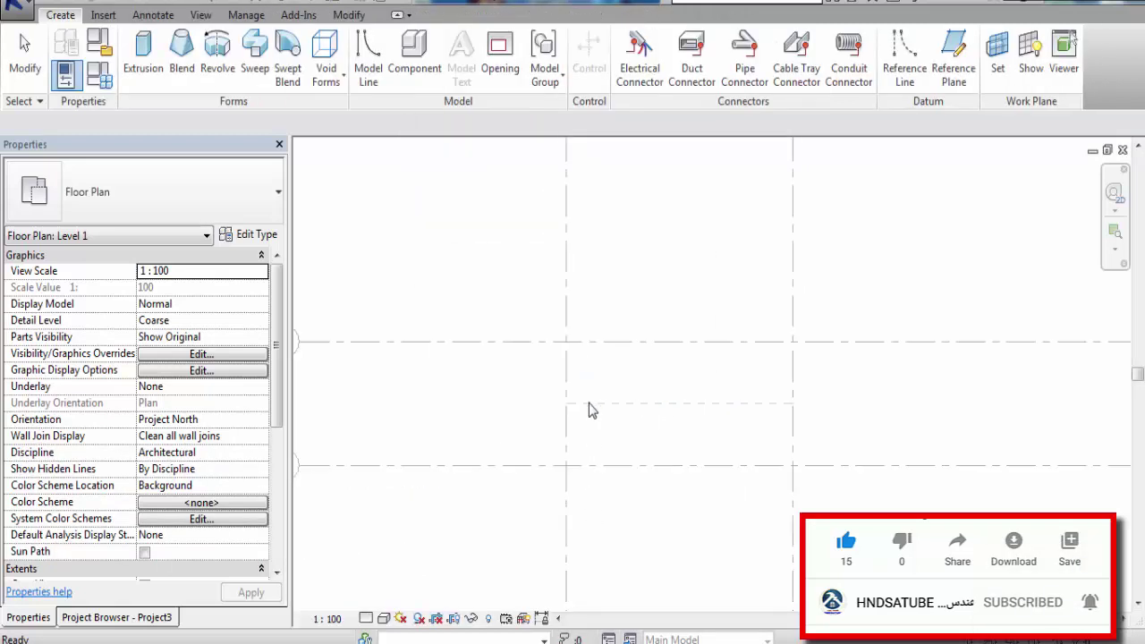
{"action": "left_click", "coordinate": [119, 617]}
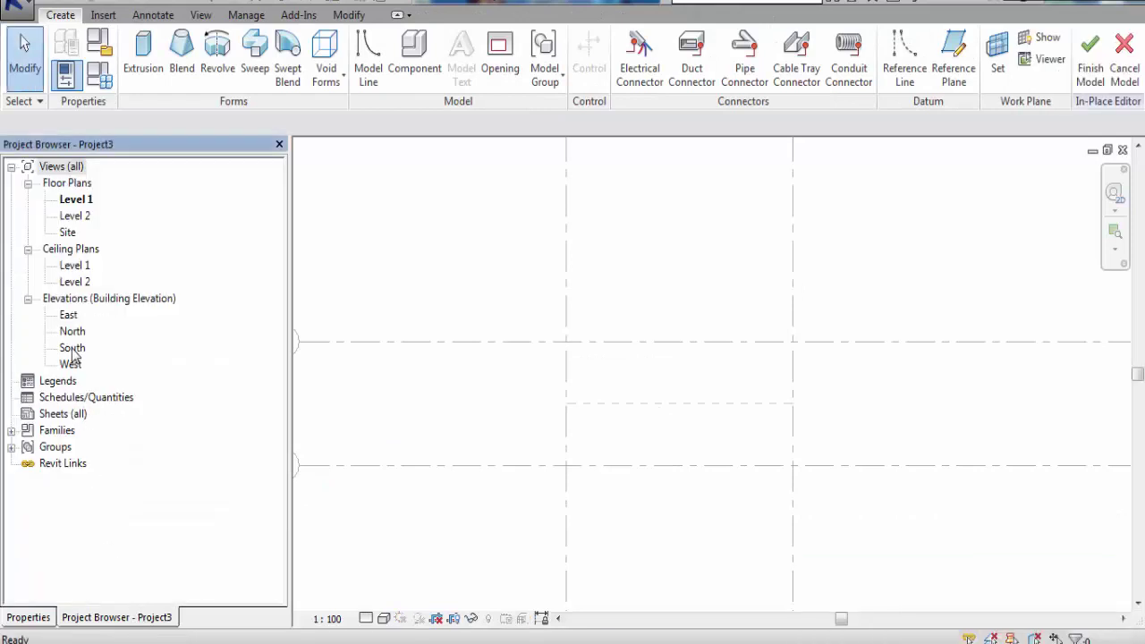
Open the South elevation view
{"action": "double_click", "coordinate": [72, 348]}
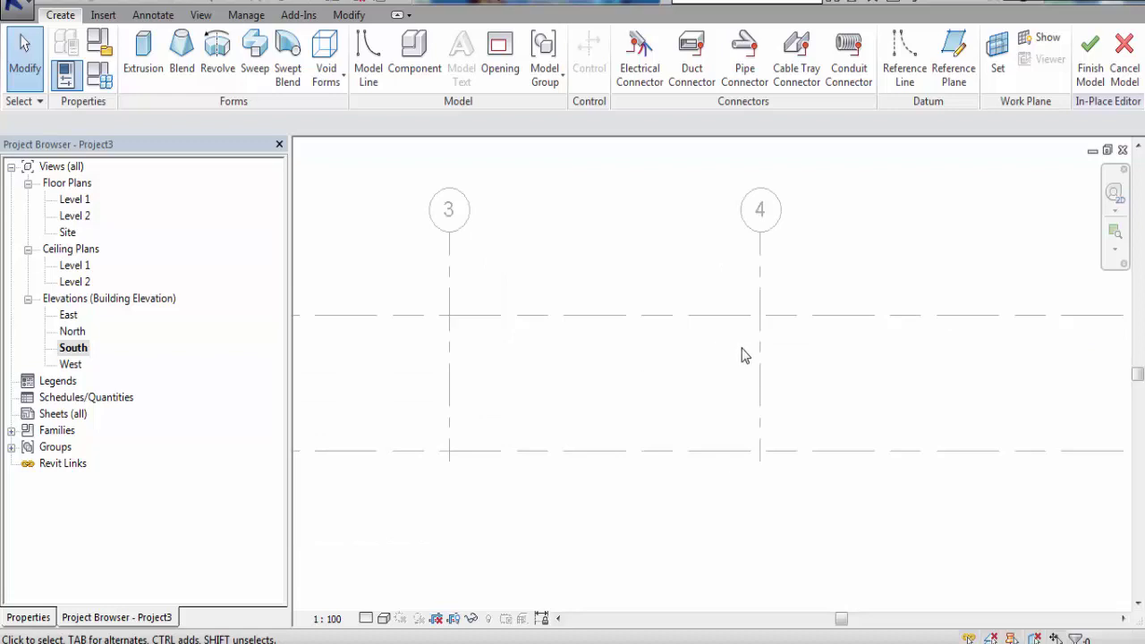
{"action": "scroll", "coordinate": [716, 360], "scroll_direction": "down", "scroll_amount": 2}
{"action": "scroll", "coordinate": [742, 370], "scroll_direction": "down", "scroll_amount": 1}
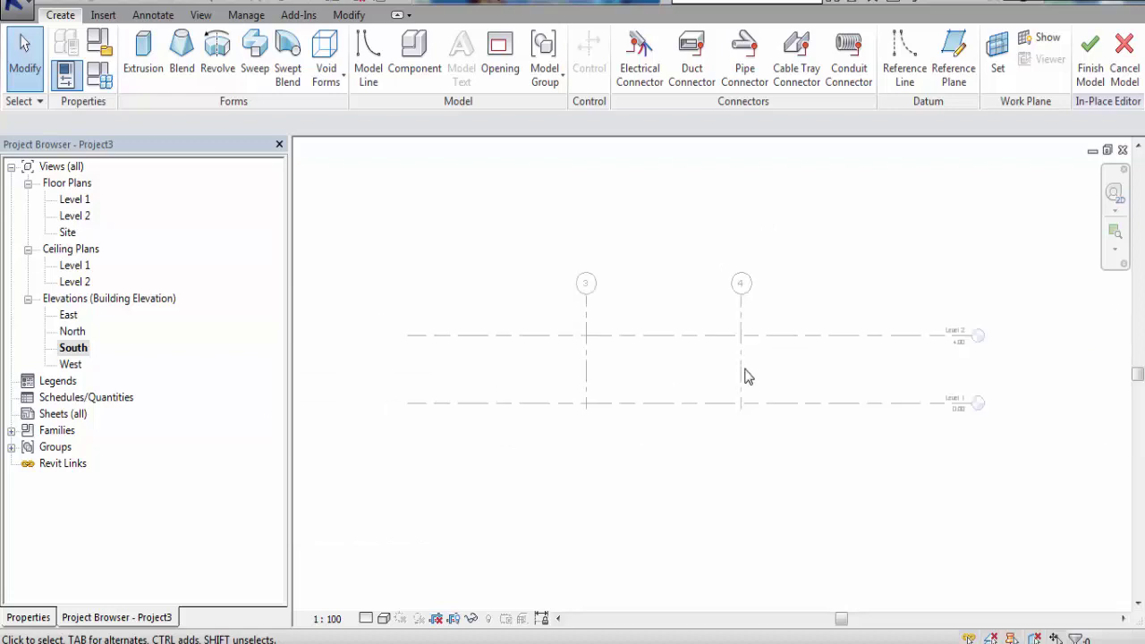
{"action": "scroll", "coordinate": [964, 353], "scroll_direction": "up", "scroll_amount": 2}
{"action": "scroll", "coordinate": [964, 344], "scroll_direction": "up", "scroll_amount": 1}
{"action": "scroll", "coordinate": [968, 350], "scroll_direction": "down", "scroll_amount": 3}
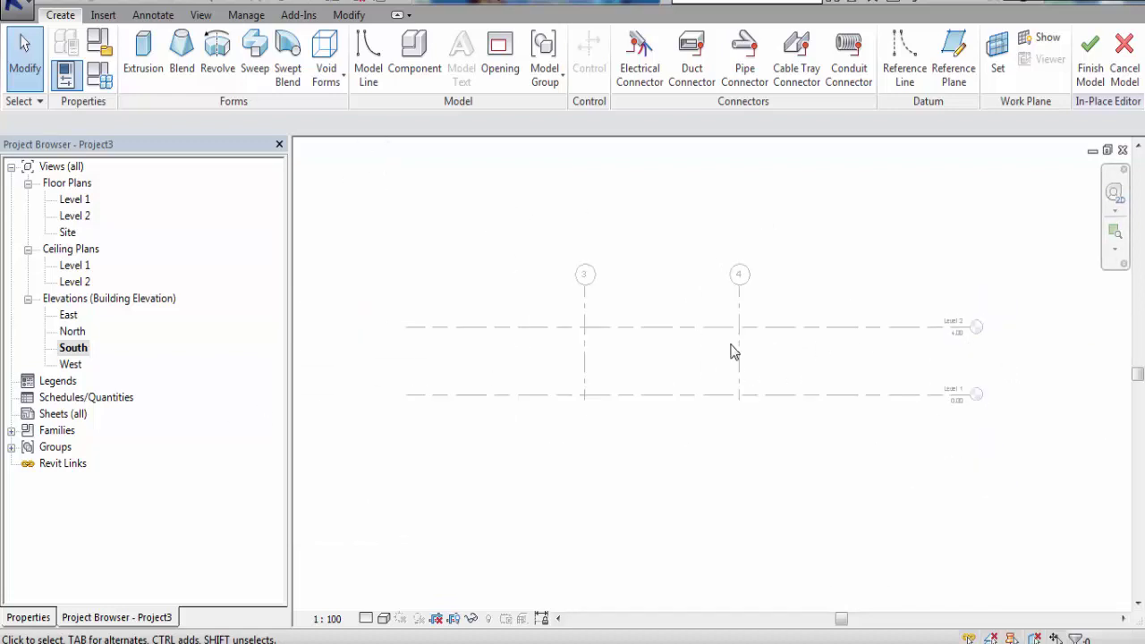
{"action": "scroll", "coordinate": [666, 353], "scroll_direction": "up", "scroll_amount": 1}
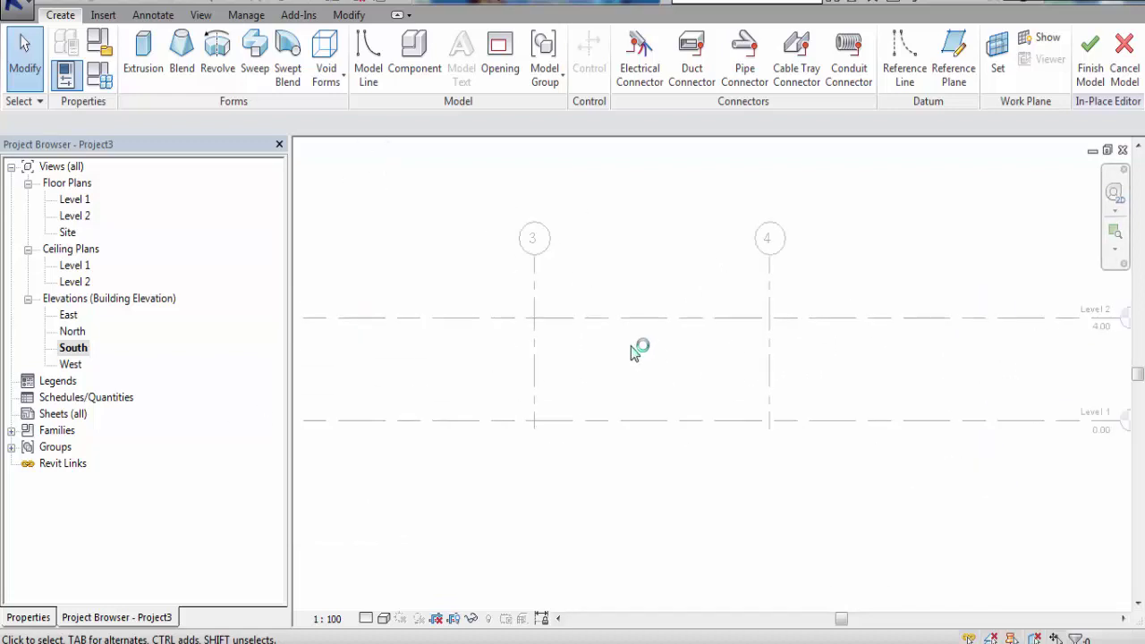
Start a solid extrusion using Reference Plane : centre as the work plane
{"action": "left_click", "coordinate": [143, 55]}
{"action": "left_click", "coordinate": [554, 327]}
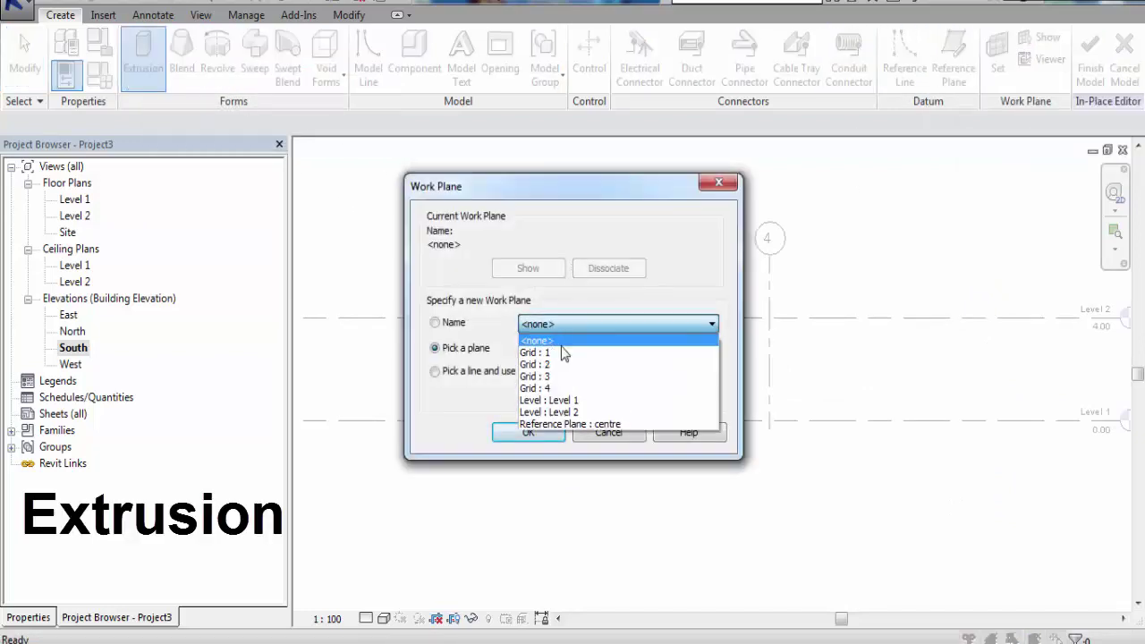
{"action": "left_click", "coordinate": [581, 424]}
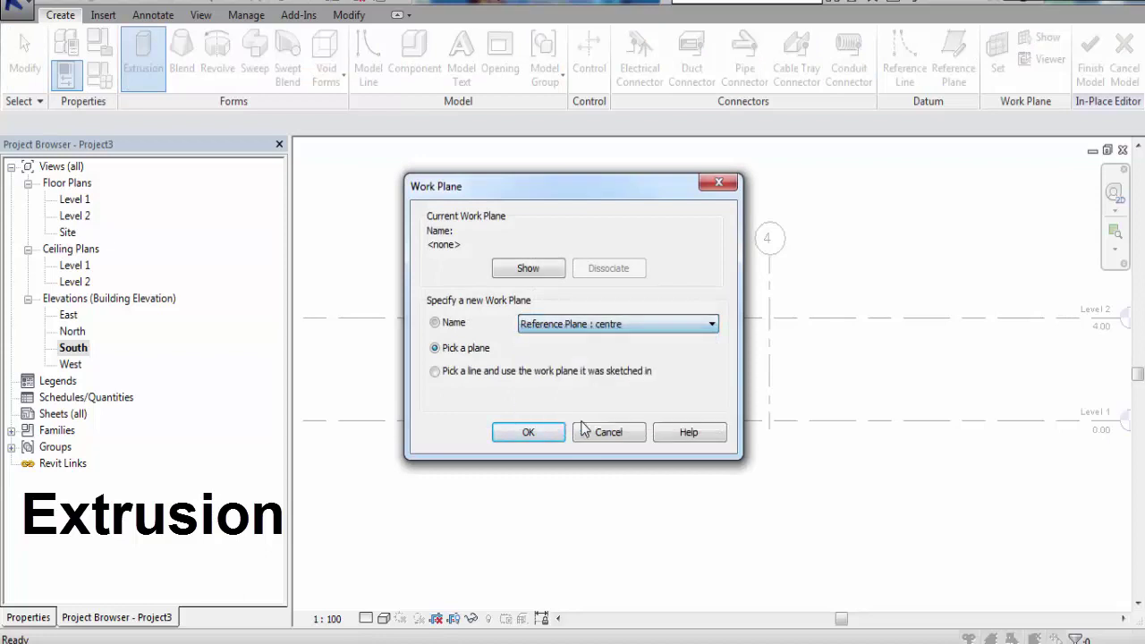
{"action": "left_click", "coordinate": [528, 433]}
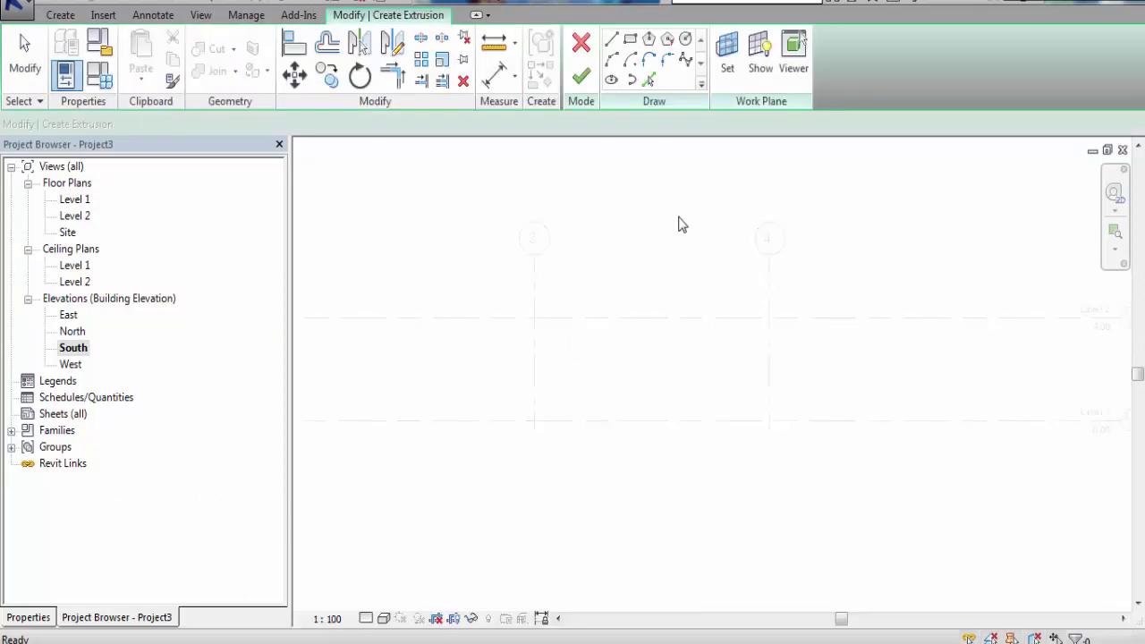
Sketch a spline through several control points from grid 3 down to the grid 4 / Level 1 intersection
{"action": "left_click", "coordinate": [685, 60]}
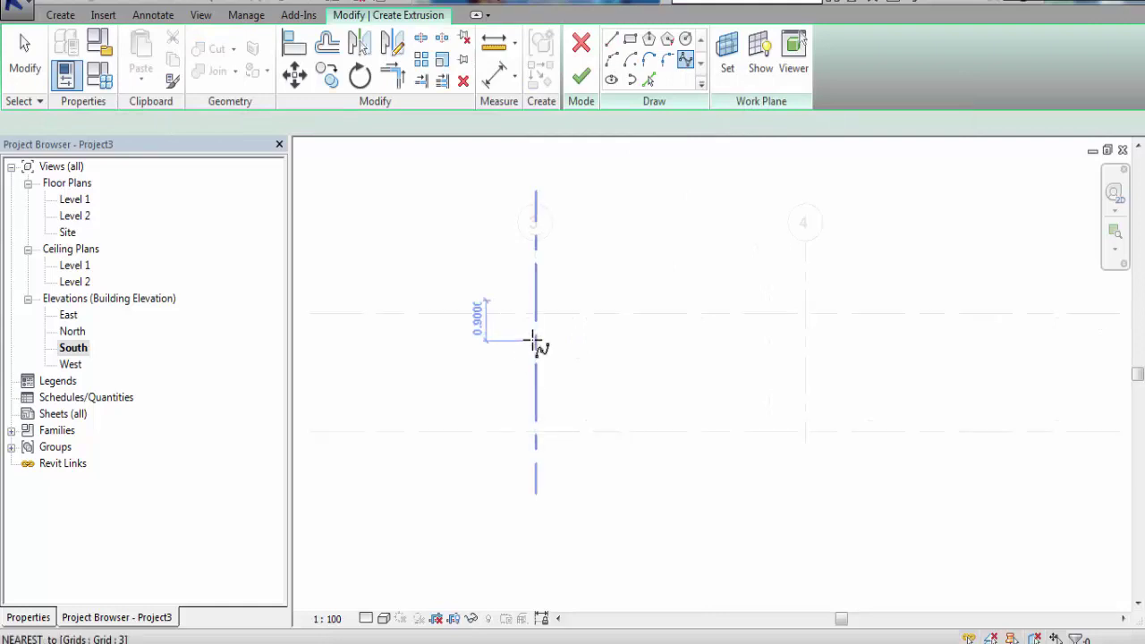
{"action": "scroll", "coordinate": [536, 340], "scroll_direction": "up", "scroll_amount": 2}
{"action": "left_click", "coordinate": [535, 293]}
{"action": "scroll", "coordinate": [534, 287], "scroll_direction": "down", "scroll_amount": 2}
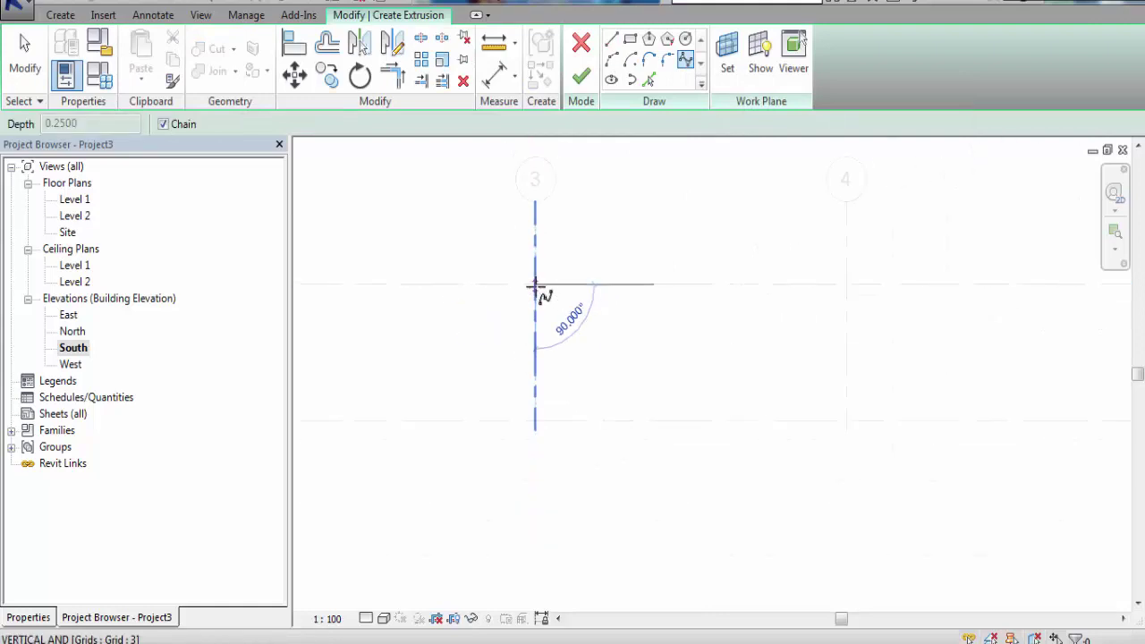
{"action": "left_click", "coordinate": [597, 313]}
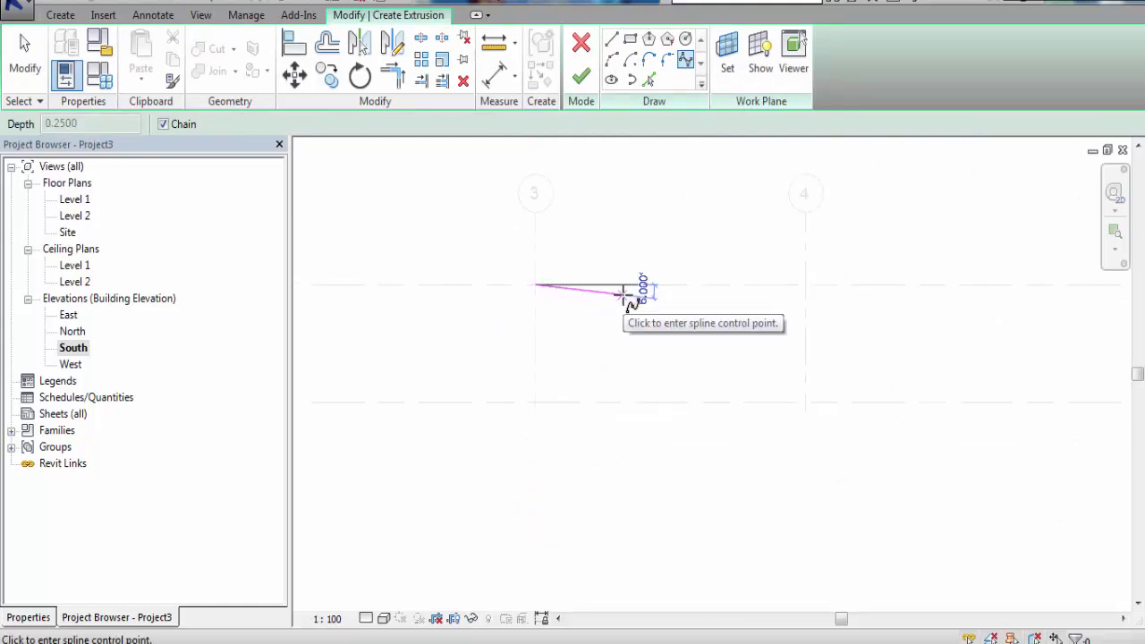
{"action": "left_click", "coordinate": [639, 294]}
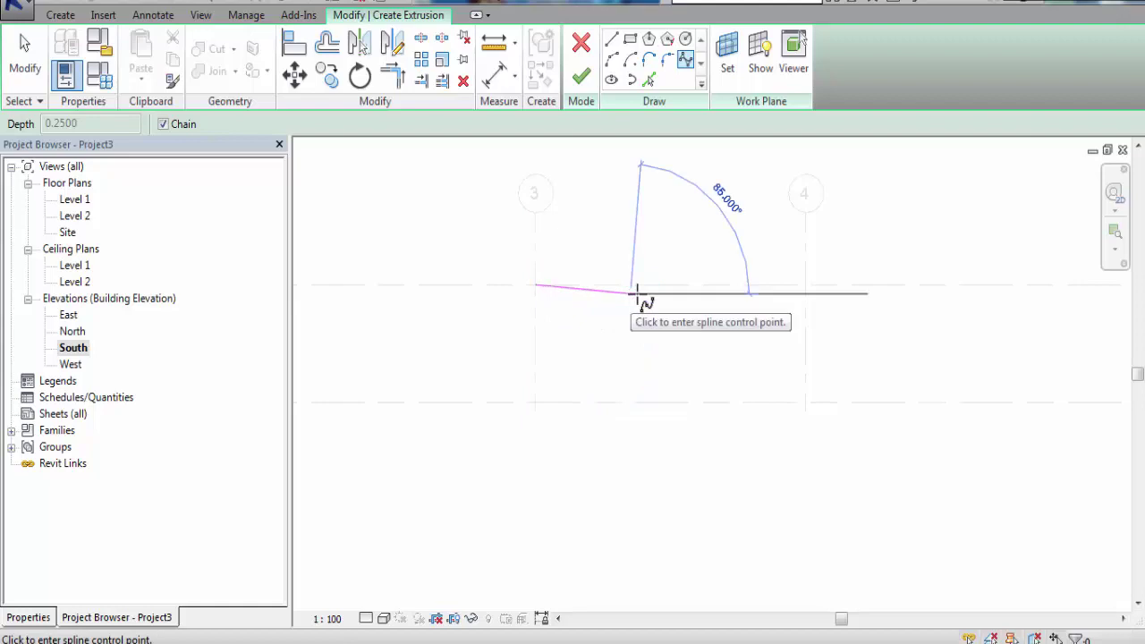
{"action": "left_click", "coordinate": [724, 305]}
{"action": "left_click", "coordinate": [767, 327]}
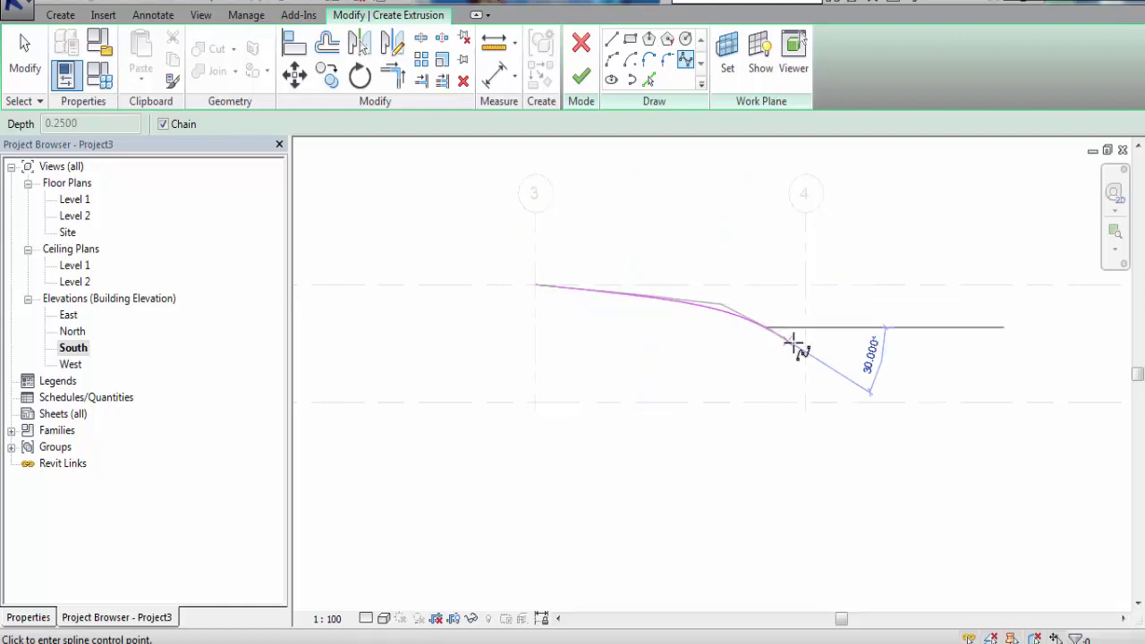
{"action": "left_click", "coordinate": [800, 350]}
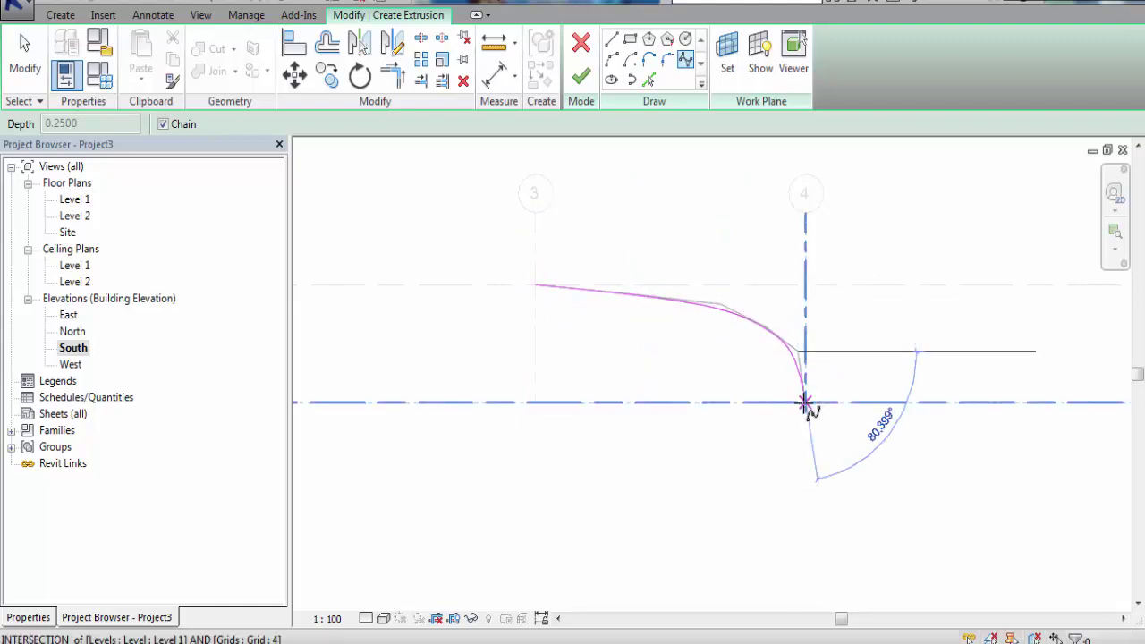
{"action": "left_click", "coordinate": [806, 404]}
{"action": "key", "text": "Escape"}
{"action": "key", "text": "Escape"}
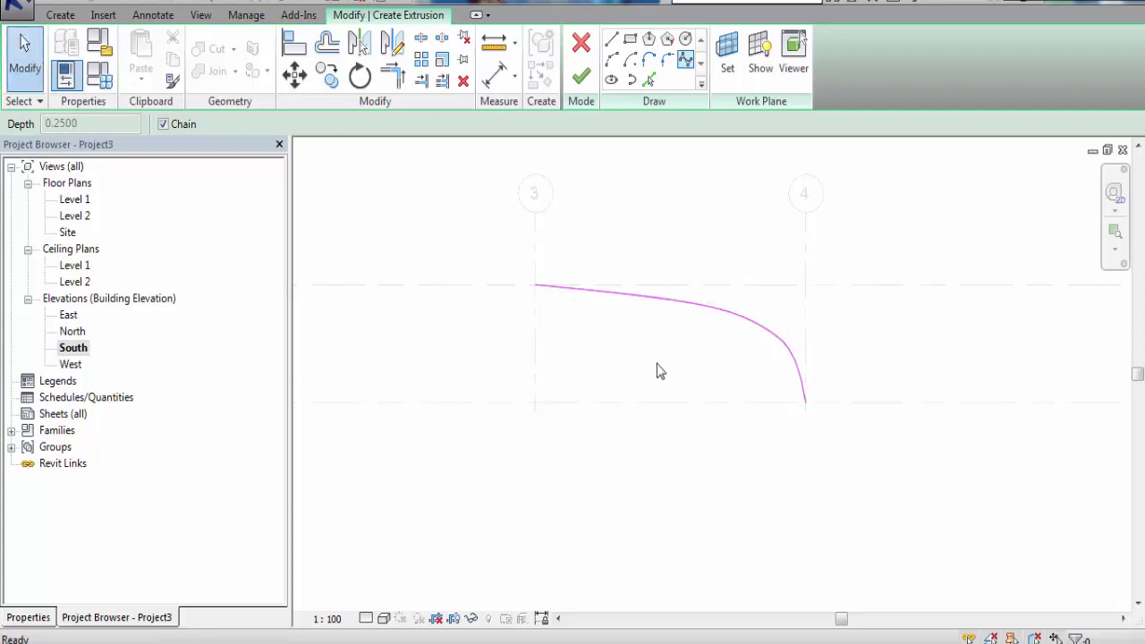
{"action": "scroll", "coordinate": [773, 356], "scroll_direction": "up", "scroll_amount": 2}
{"action": "left_click", "coordinate": [776, 332]}
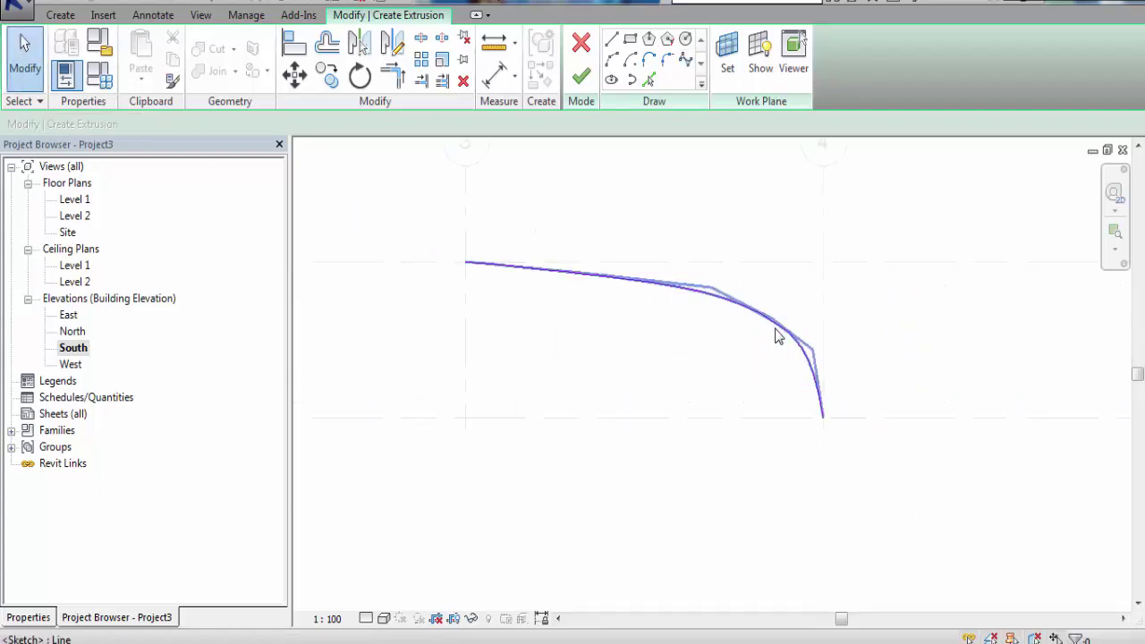
{"action": "key", "text": "Escape"}
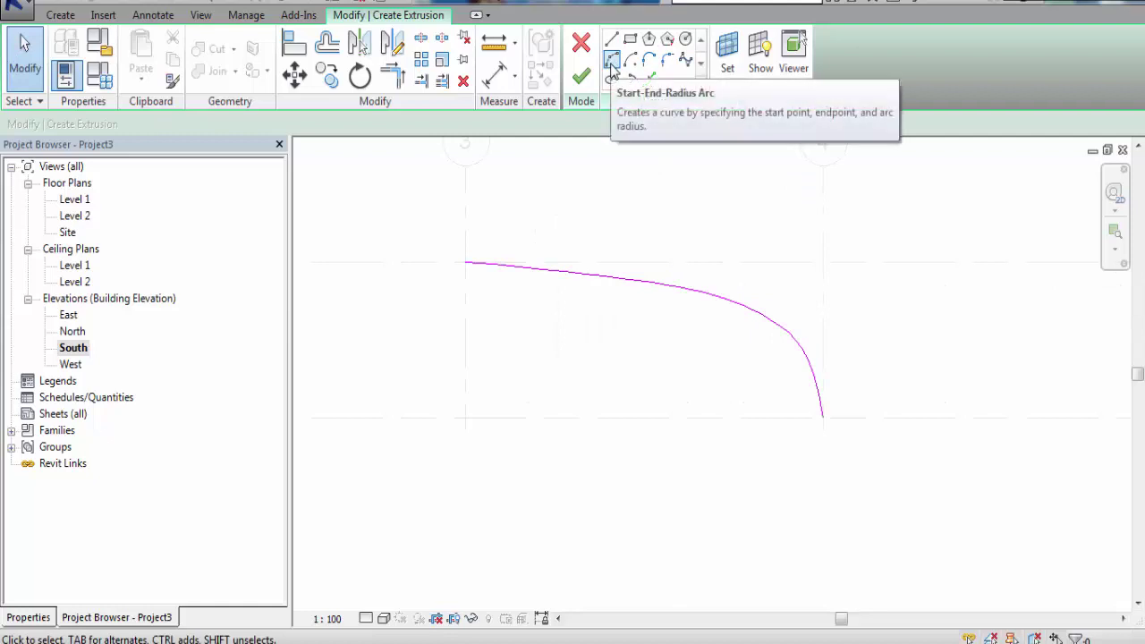
Draw a short vertical line down from the spline's starting point at grid 3
{"action": "left_click", "coordinate": [611, 61]}
{"action": "scroll", "coordinate": [465, 264], "scroll_direction": "up", "scroll_amount": 3}
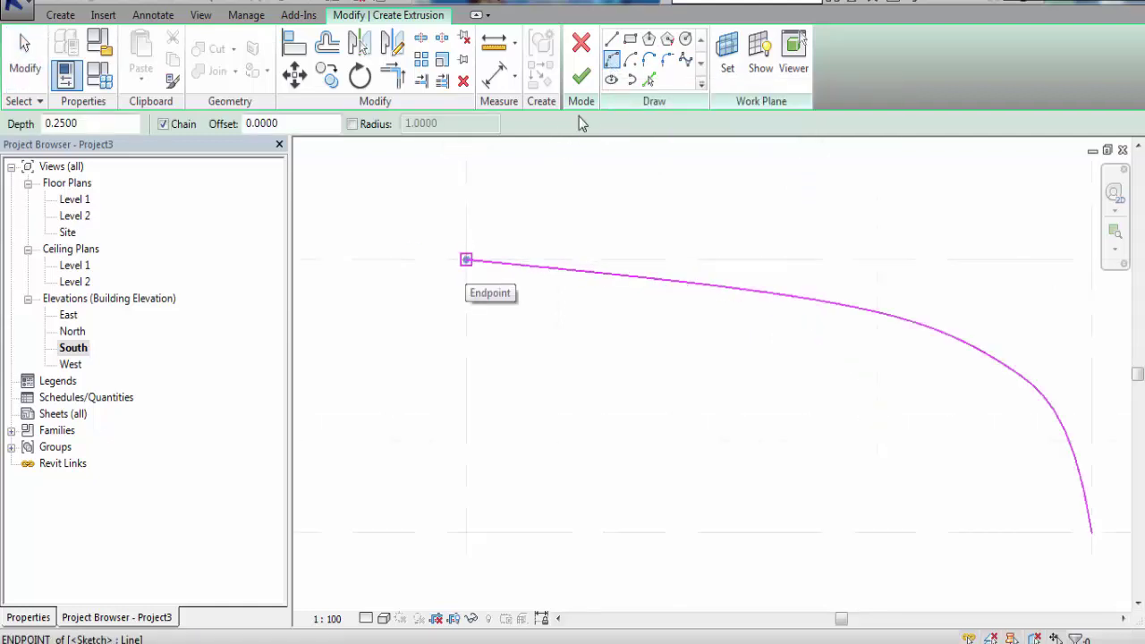
{"action": "left_click", "coordinate": [611, 40]}
{"action": "scroll", "coordinate": [467, 260], "scroll_direction": "up", "scroll_amount": 2}
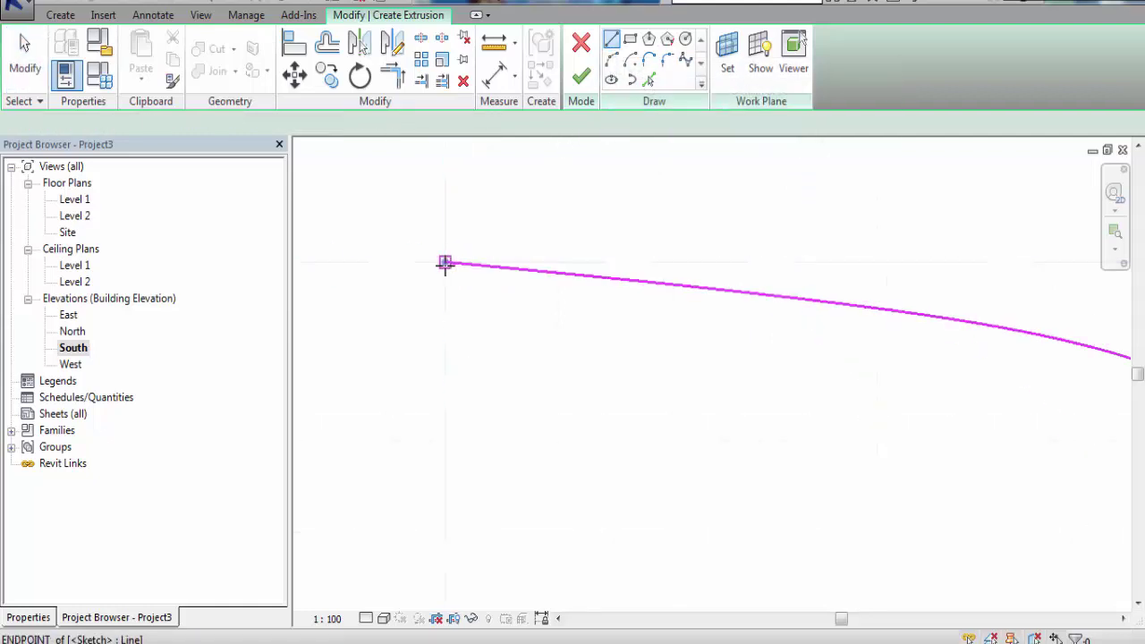
{"action": "left_click", "coordinate": [445, 262]}
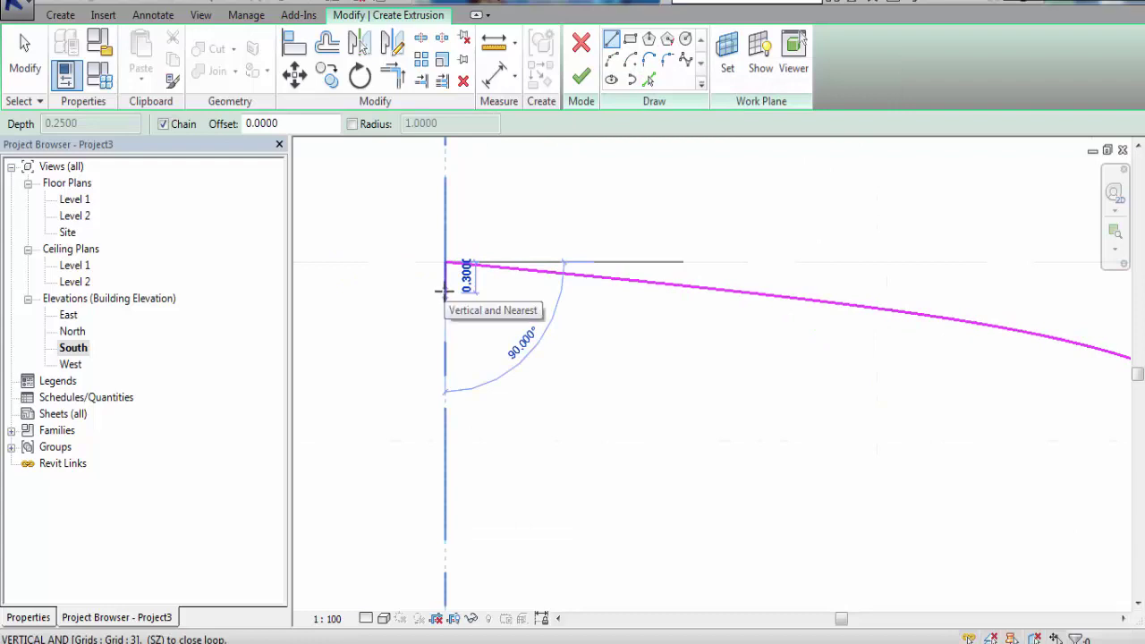
{"action": "left_click", "coordinate": [446, 303]}
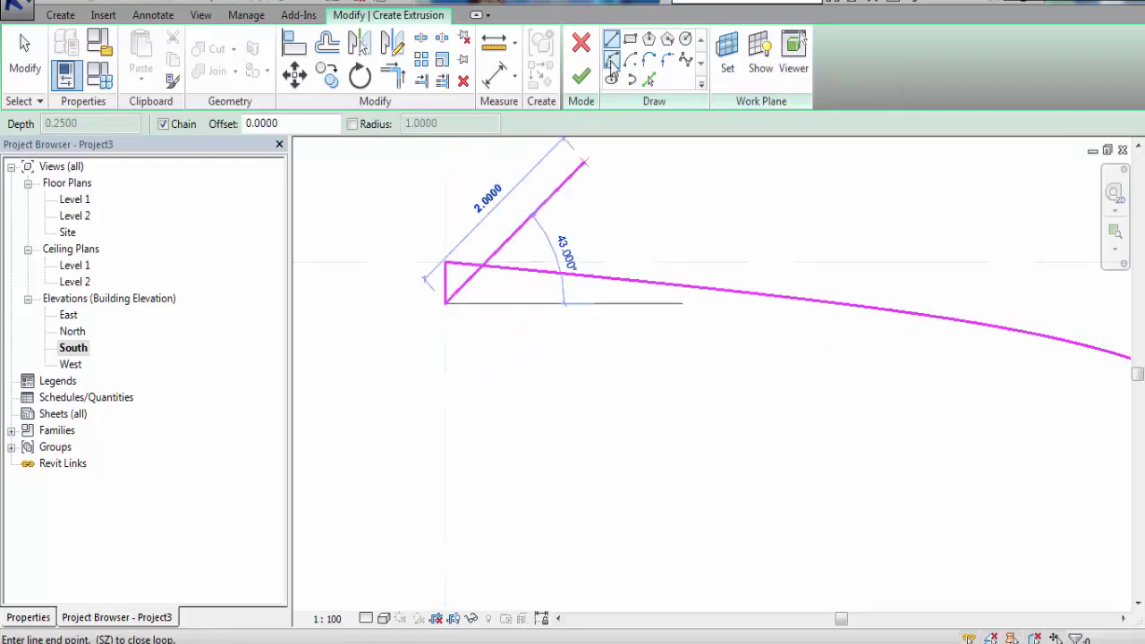
Draw a start-end-radius inner arc beneath the spline down to Level 1, then adjust its end
{"action": "left_click", "coordinate": [611, 58]}
{"action": "scroll", "coordinate": [519, 301], "scroll_direction": "down", "scroll_amount": 2}
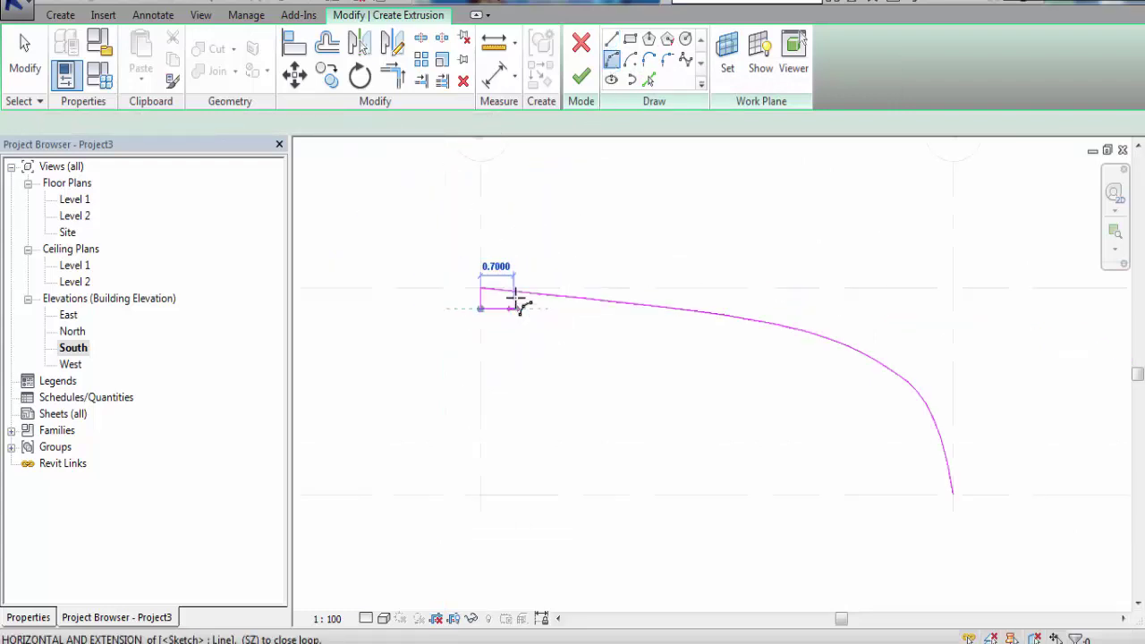
{"action": "scroll", "coordinate": [519, 301], "scroll_direction": "down", "scroll_amount": 2}
{"action": "scroll", "coordinate": [646, 399], "scroll_direction": "up", "scroll_amount": 2}
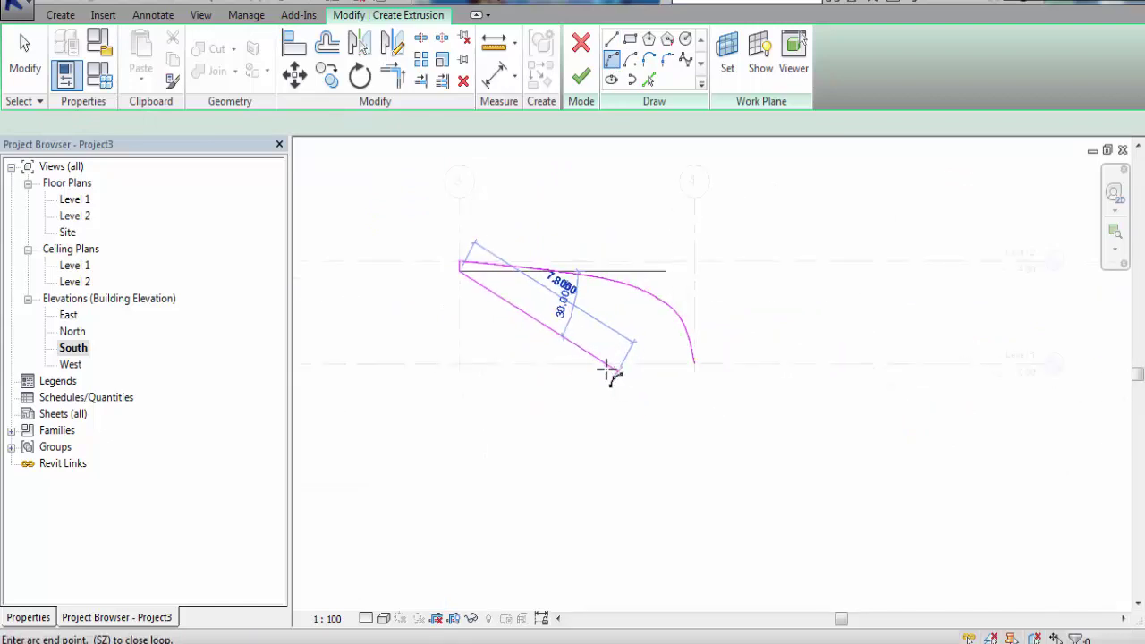
{"action": "left_click", "coordinate": [605, 365]}
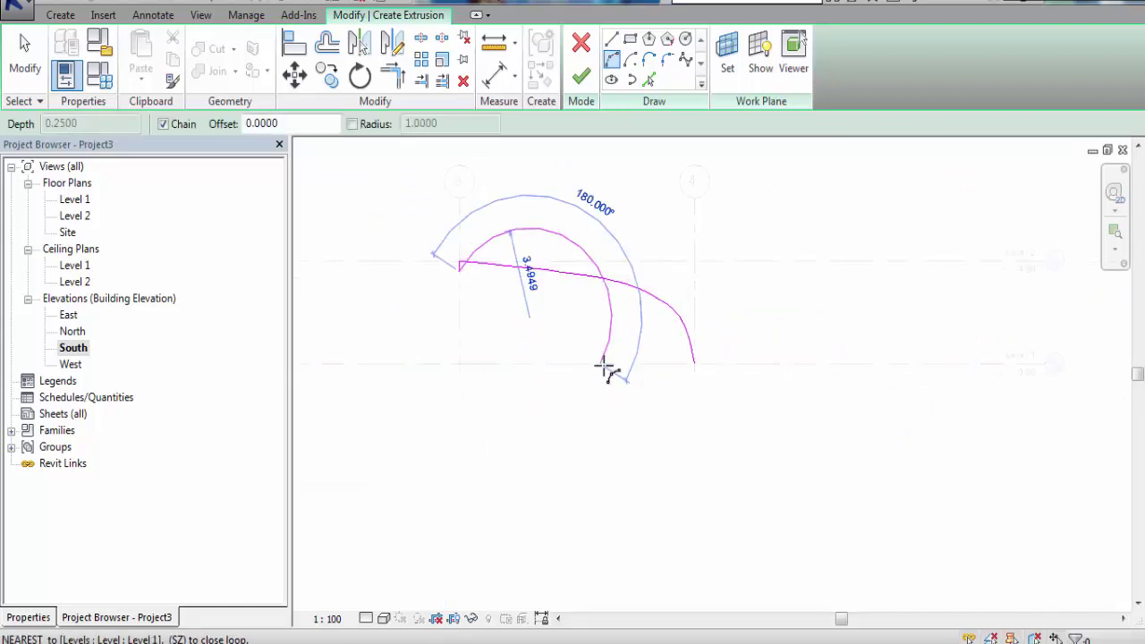
{"action": "scroll", "coordinate": [588, 338], "scroll_direction": "up", "scroll_amount": 2}
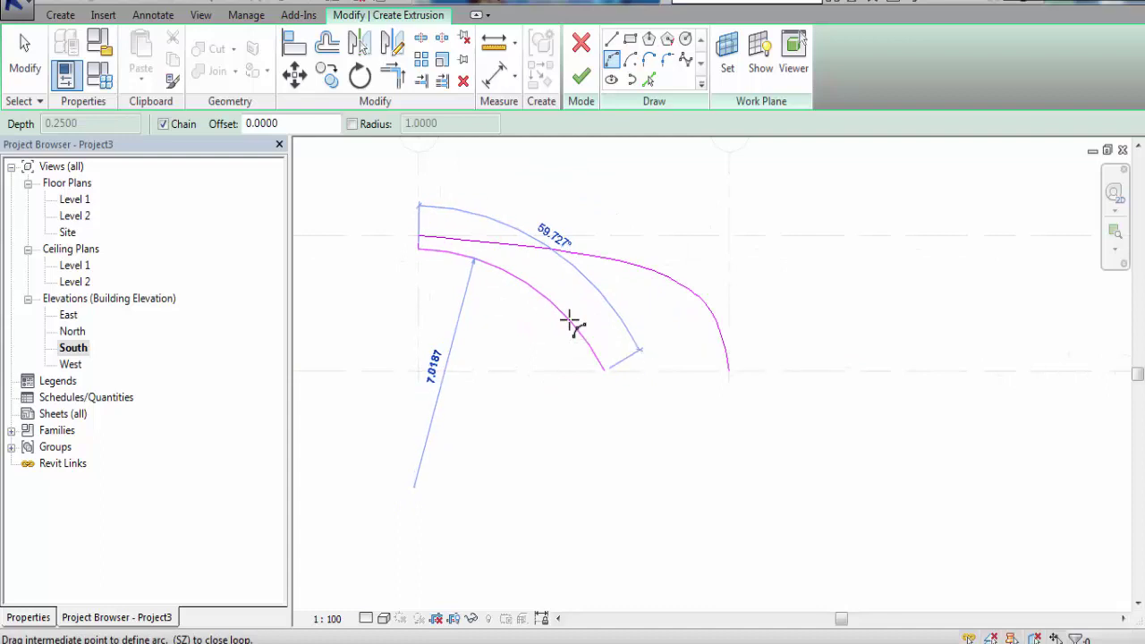
{"action": "left_click", "coordinate": [569, 319]}
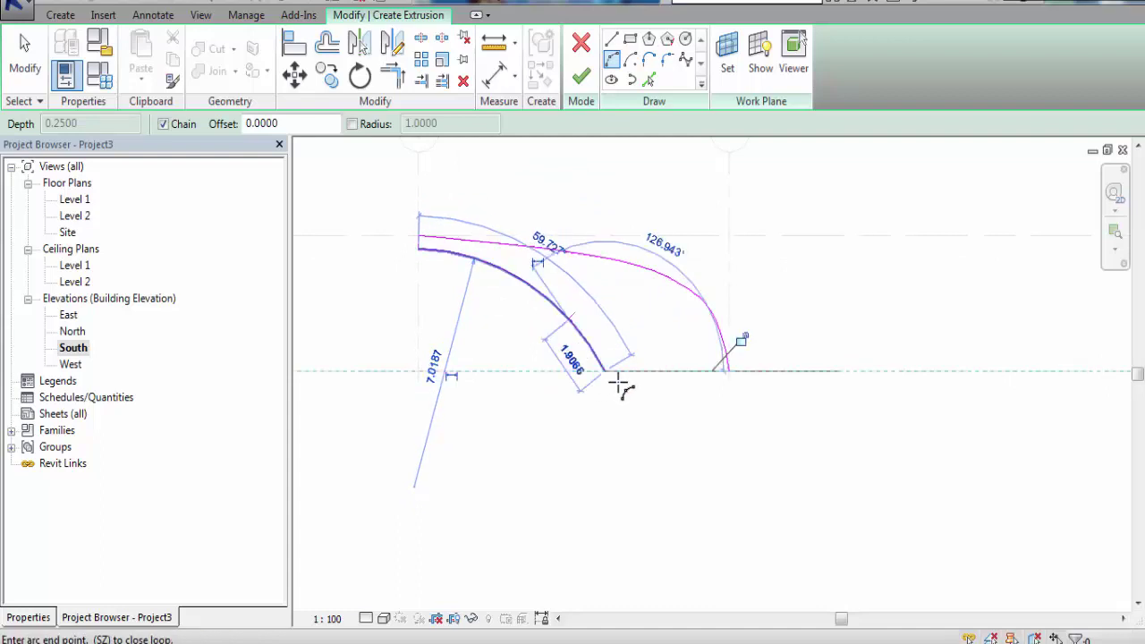
{"action": "scroll", "coordinate": [620, 385], "scroll_direction": "up", "scroll_amount": 2}
{"action": "key", "text": "Escape"}
{"action": "key", "text": "Escape"}
{"action": "scroll", "coordinate": [663, 385], "scroll_direction": "down", "scroll_amount": 2}
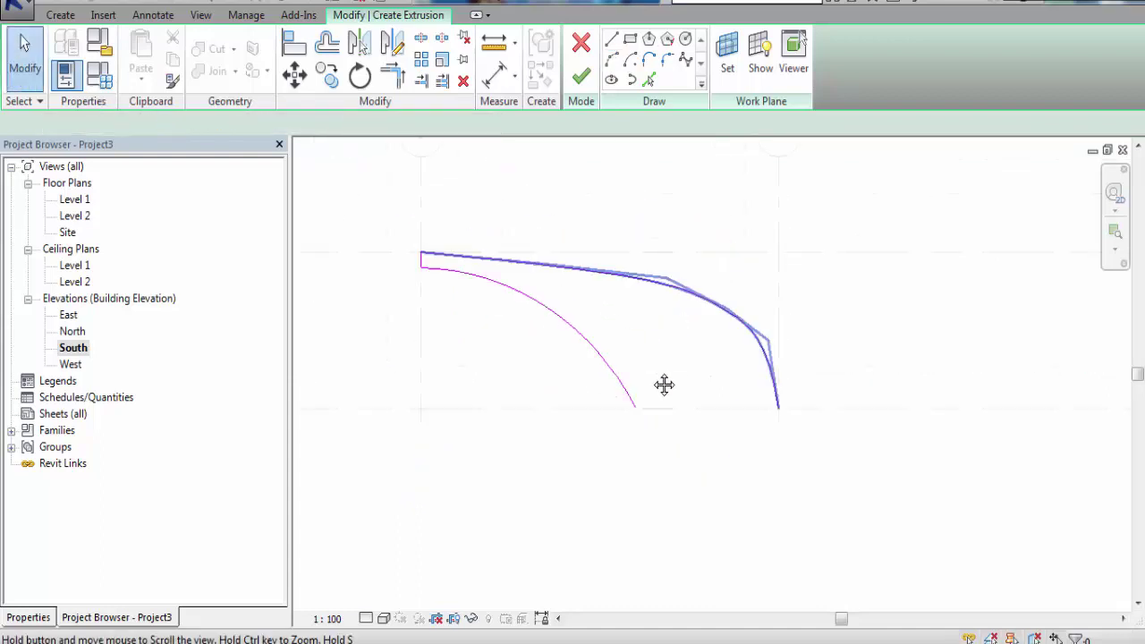
{"action": "scroll", "coordinate": [396, 312], "scroll_direction": "up", "scroll_amount": 1}
{"action": "scroll", "coordinate": [430, 299], "scroll_direction": "up", "scroll_amount": 2}
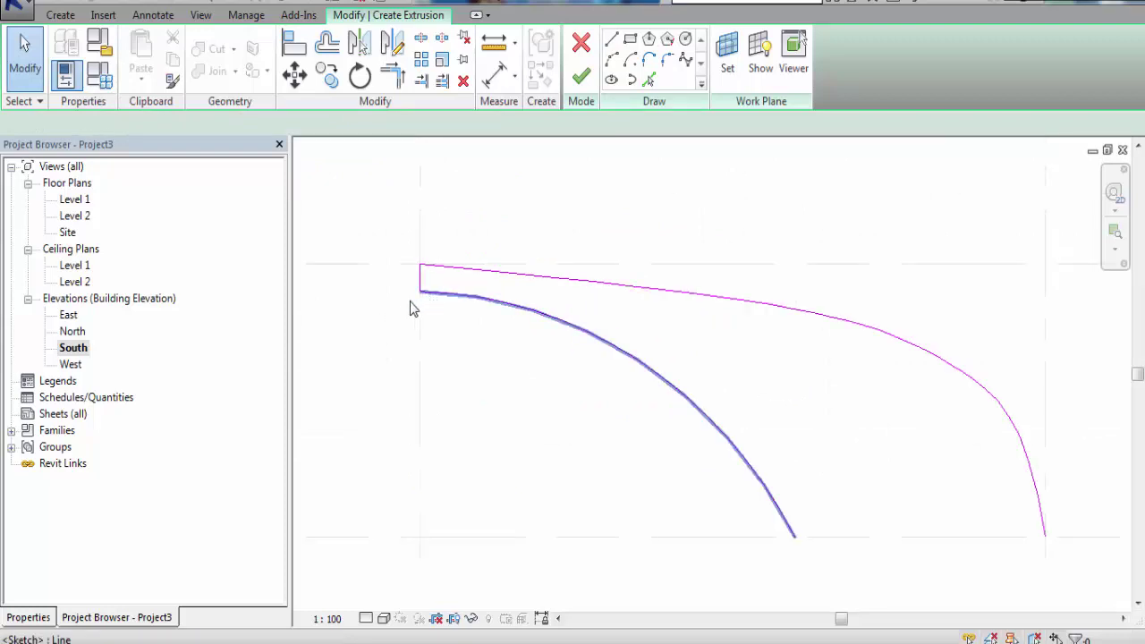
{"action": "scroll", "coordinate": [413, 308], "scroll_direction": "up", "scroll_amount": 1}
{"action": "left_click_drag", "start_coordinate": [422, 284], "coordinate": [428, 286]}
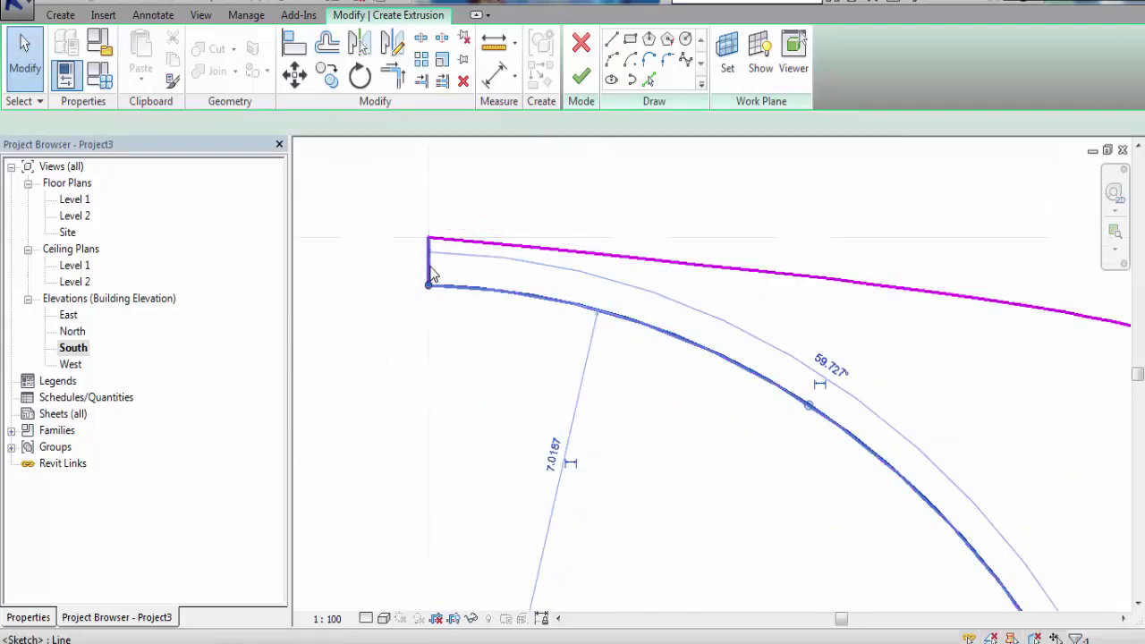
Shorten the vertical line at the spline start to a length of 0.2
{"action": "left_click", "coordinate": [429, 302]}
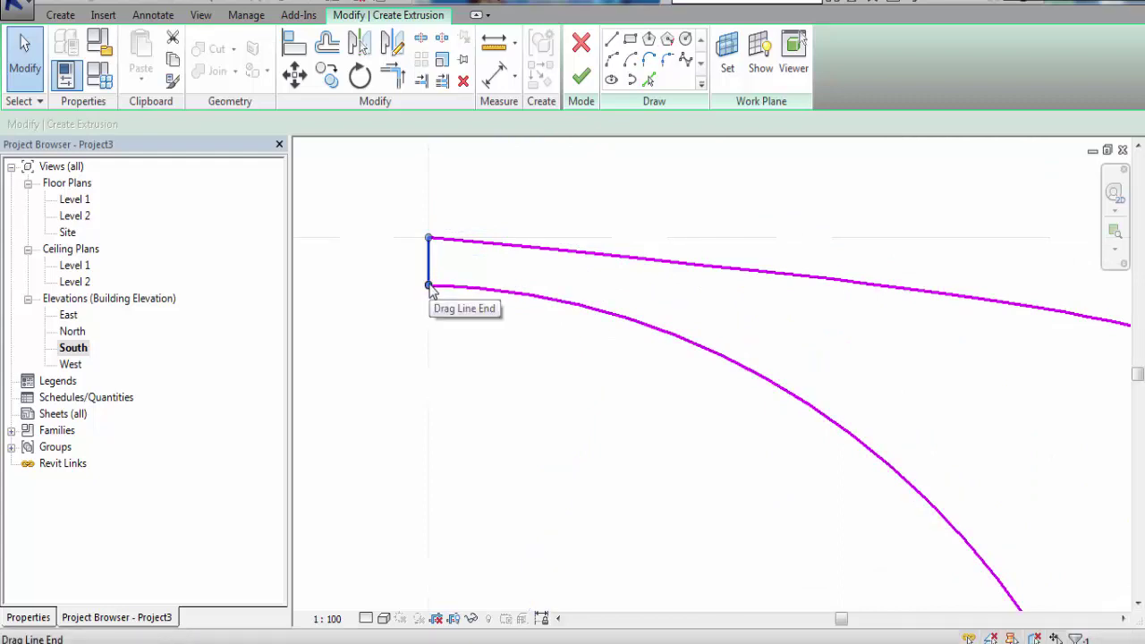
{"action": "left_click_drag", "start_coordinate": [430, 287], "coordinate": [428, 270]}
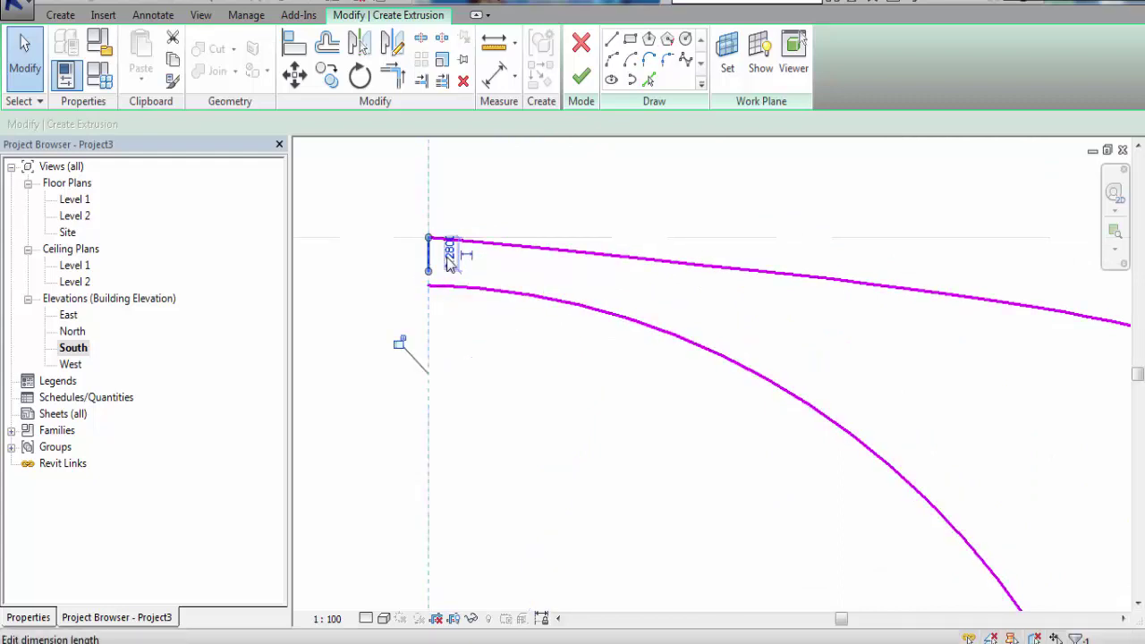
{"action": "left_click", "coordinate": [449, 256]}
{"action": "type", "text": "0.2"}
{"action": "key", "text": "Return"}
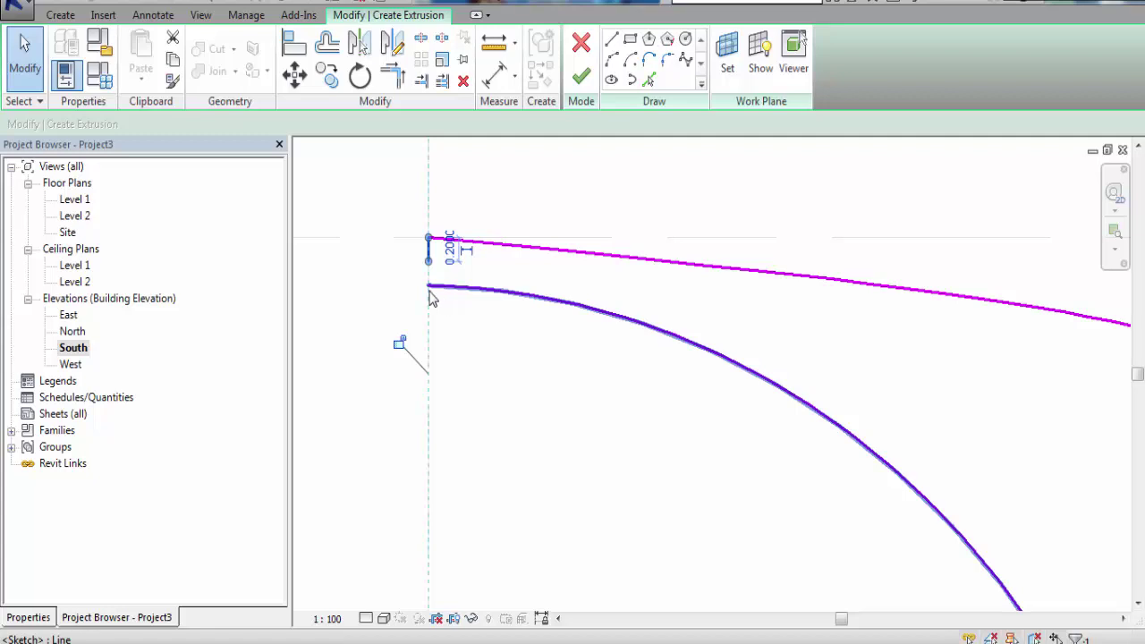
Snap the short vertical edge onto the inner arc's end to close the left side
{"action": "left_click", "coordinate": [429, 290]}
{"action": "left_click_drag", "start_coordinate": [428, 279], "coordinate": [430, 297]}
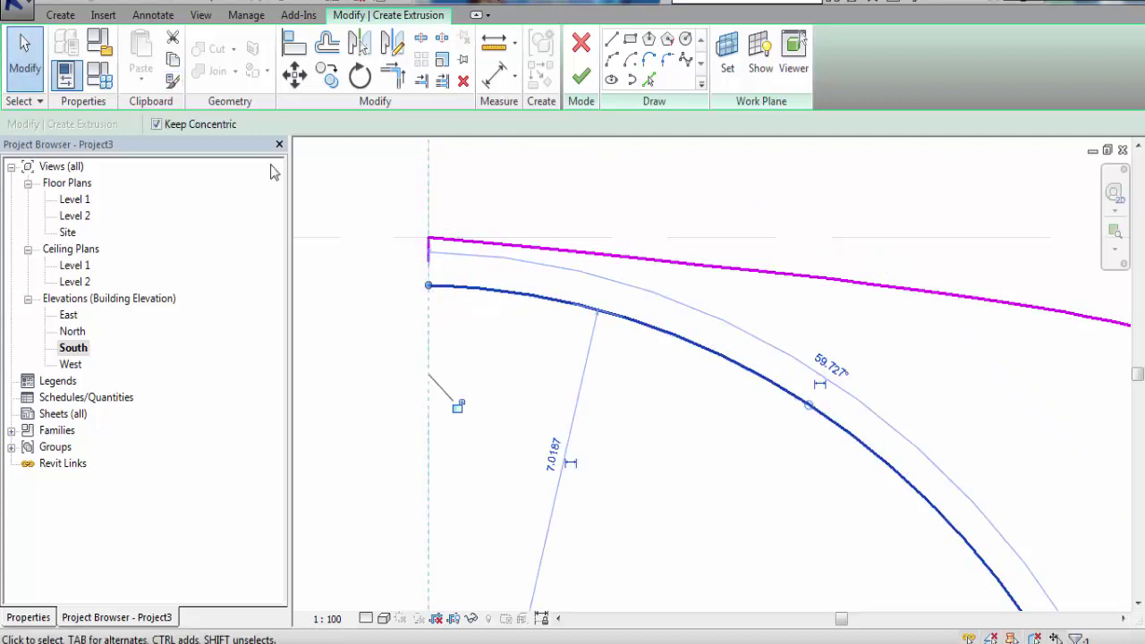
{"action": "key", "text": "Escape"}
{"action": "scroll", "coordinate": [439, 268], "scroll_direction": "down", "scroll_amount": 3}
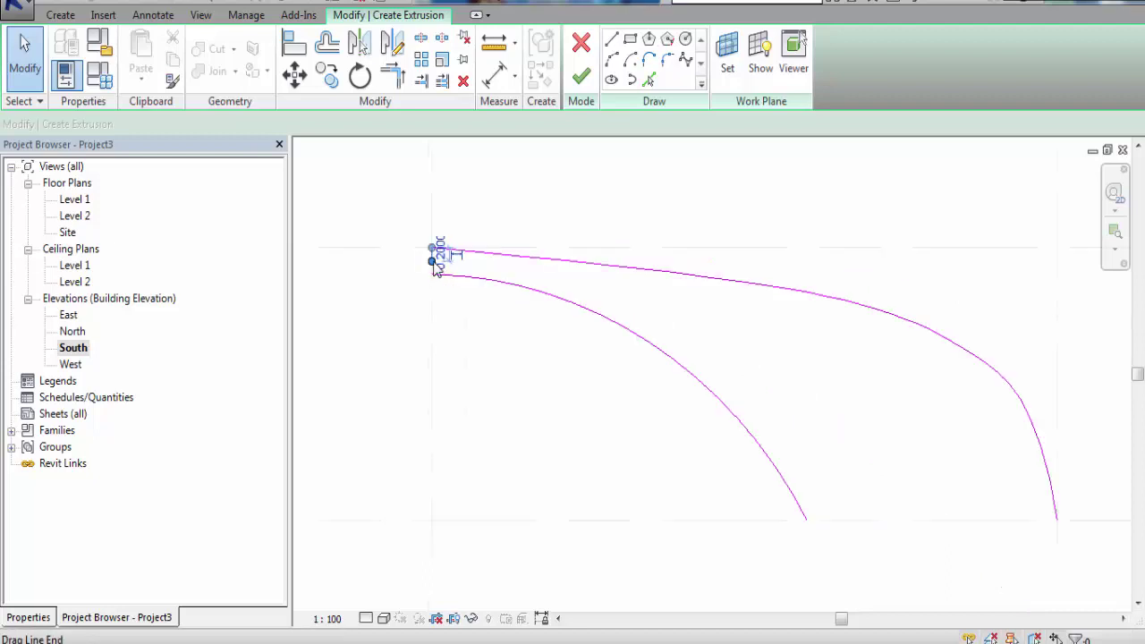
{"action": "left_click", "coordinate": [435, 260]}
{"action": "scroll", "coordinate": [435, 261], "scroll_direction": "up", "scroll_amount": 5}
{"action": "left_click_drag", "start_coordinate": [453, 279], "coordinate": [454, 306]}
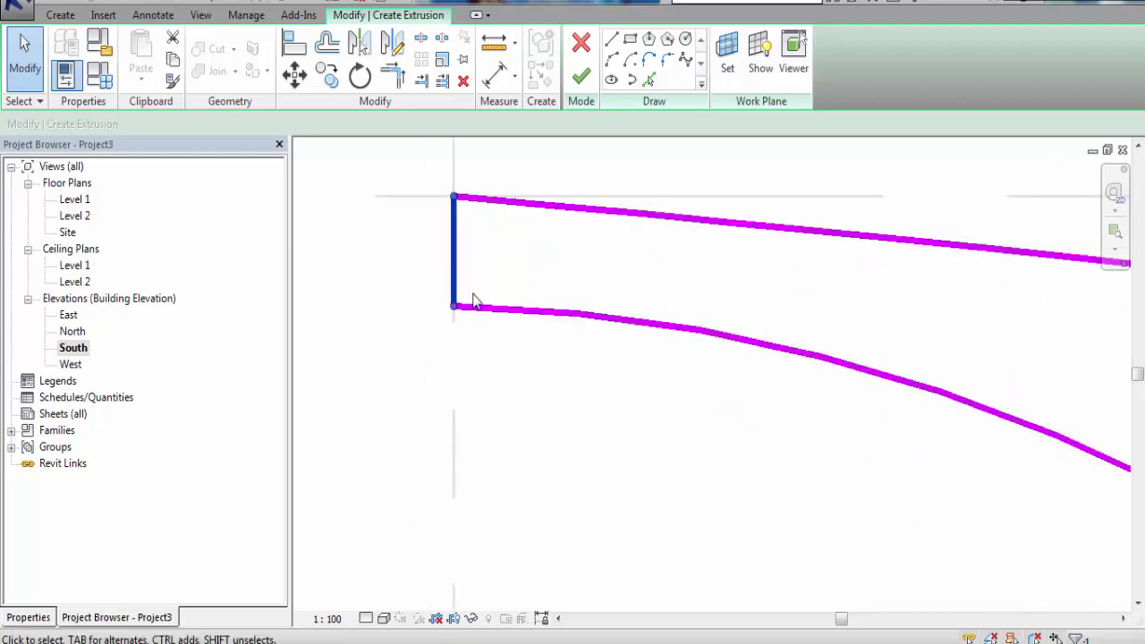
Select the lower and upper curves to verify they connect to the vertical edge
{"action": "left_click", "coordinate": [478, 312]}
{"action": "scroll", "coordinate": [473, 272], "scroll_direction": "down", "scroll_amount": 3}
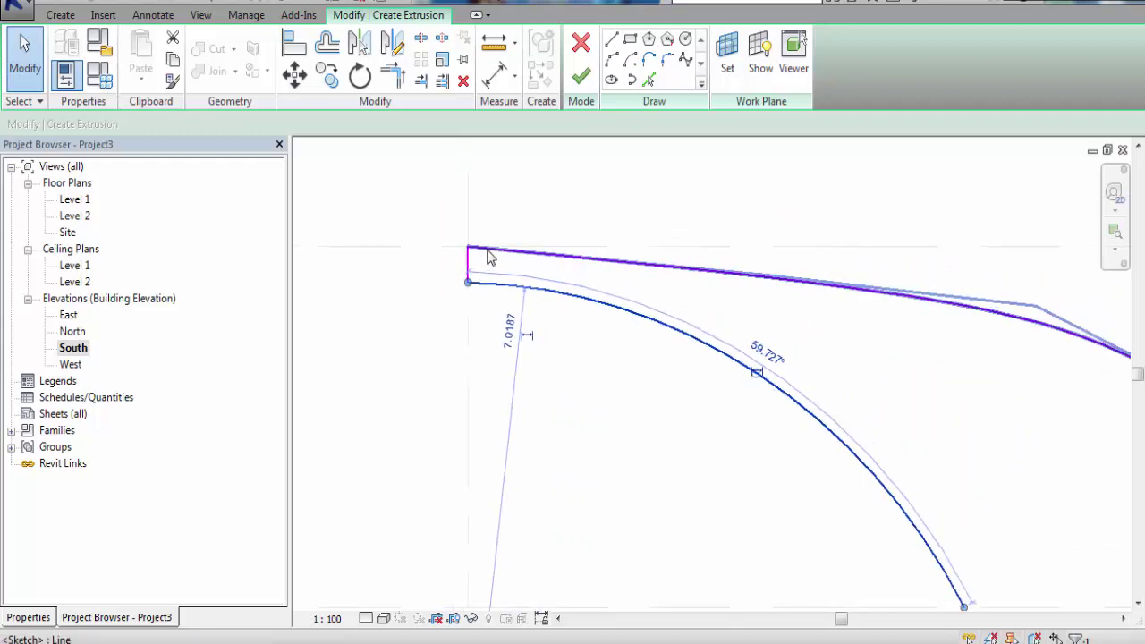
{"action": "left_click", "coordinate": [489, 257]}
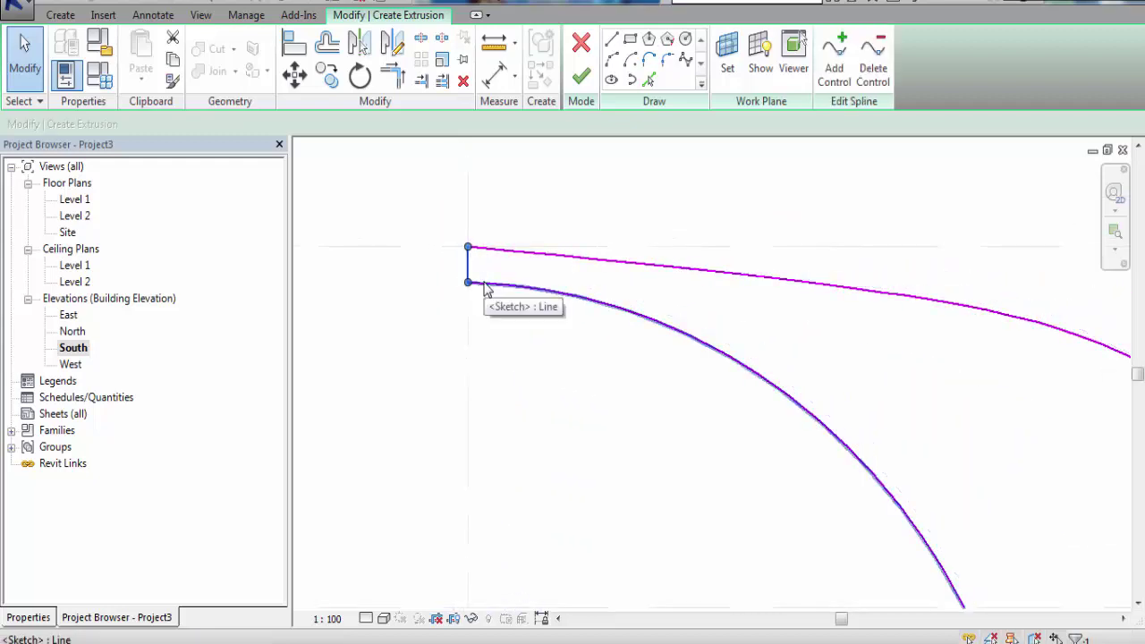
{"action": "key", "text": "Escape"}
{"action": "scroll", "coordinate": [577, 286], "scroll_direction": "down", "scroll_amount": 1}
{"action": "scroll", "coordinate": [680, 358], "scroll_direction": "down", "scroll_amount": 1}
{"action": "scroll", "coordinate": [800, 391], "scroll_direction": "down", "scroll_amount": 1}
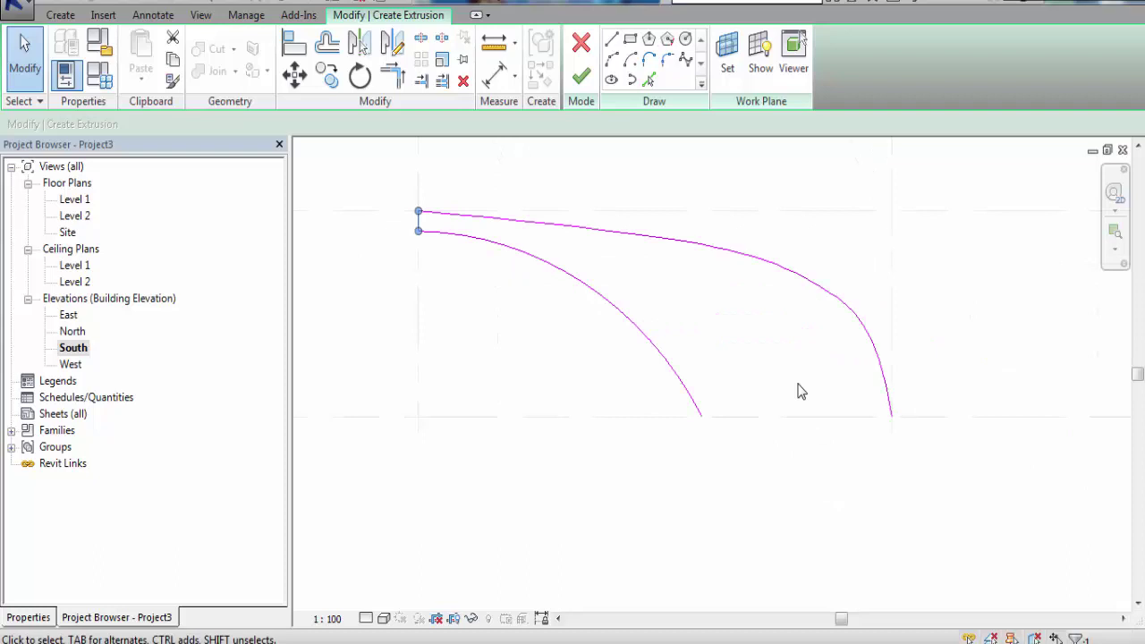
Sketch an 11.5 x 0.3 rectangle along Level 1 beneath both curves, redrawing it after a trial attempt
{"action": "left_click", "coordinate": [630, 41]}
{"action": "scroll", "coordinate": [930, 420], "scroll_direction": "up", "scroll_amount": 2}
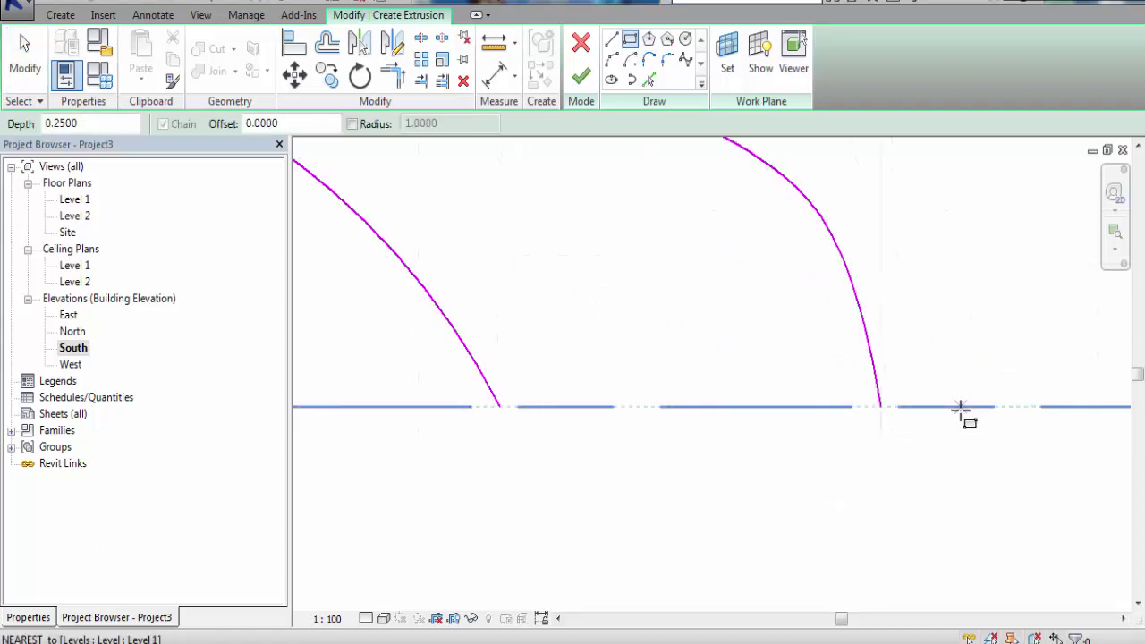
{"action": "left_click", "coordinate": [960, 407]}
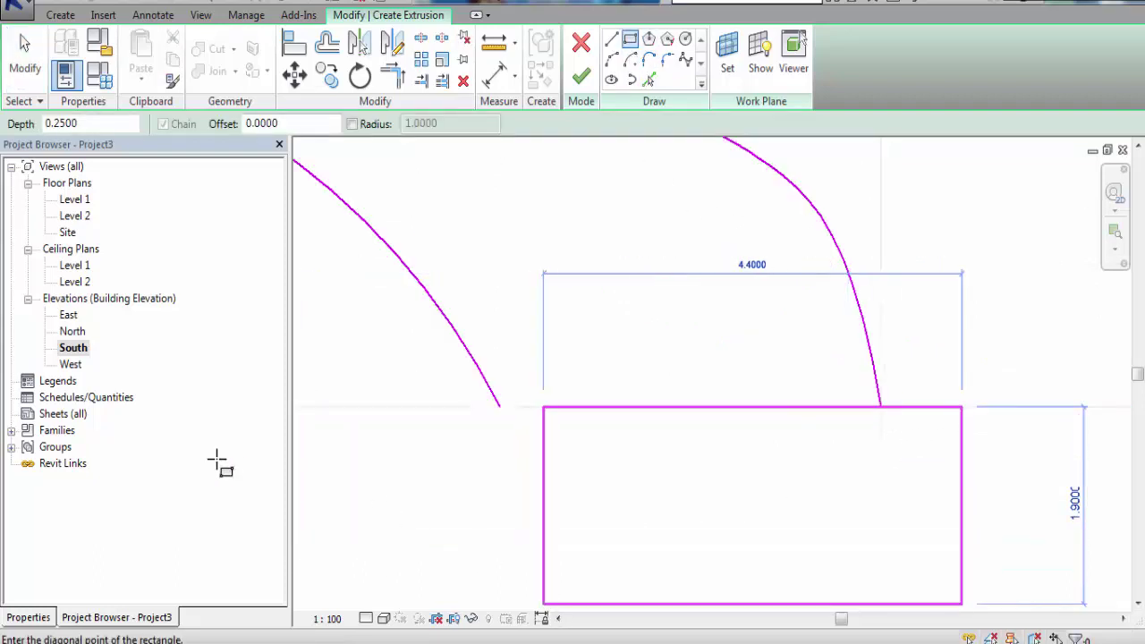
{"action": "left_click", "coordinate": [475, 449]}
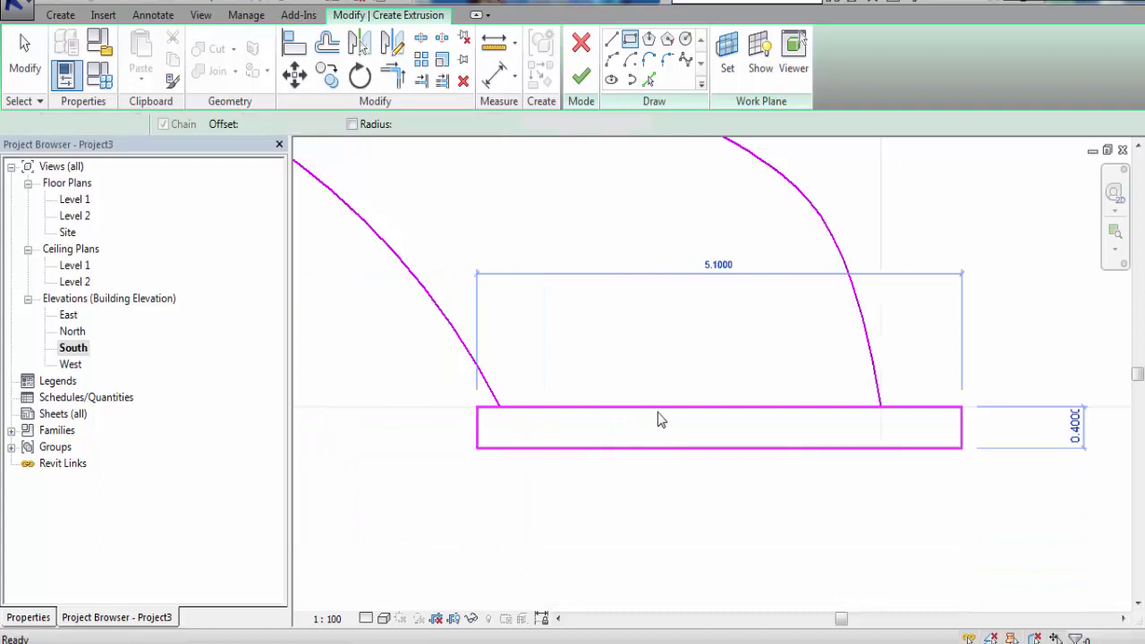
{"action": "scroll", "coordinate": [659, 417], "scroll_direction": "down", "scroll_amount": 2}
{"action": "scroll", "coordinate": [699, 443], "scroll_direction": "down", "scroll_amount": 1}
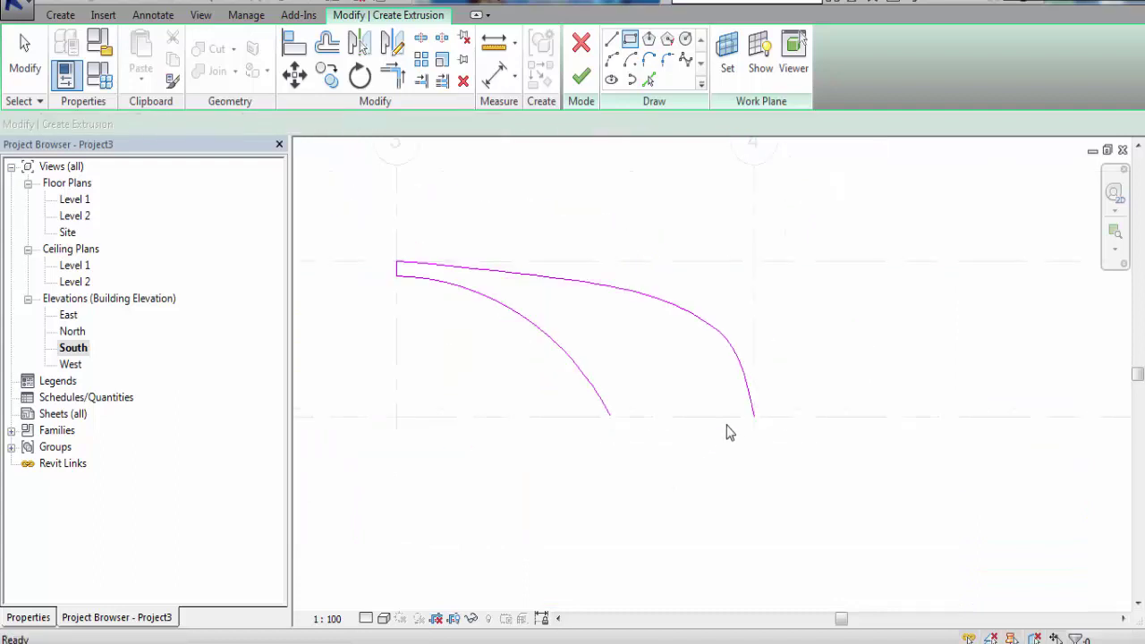
{"action": "left_click", "coordinate": [785, 416]}
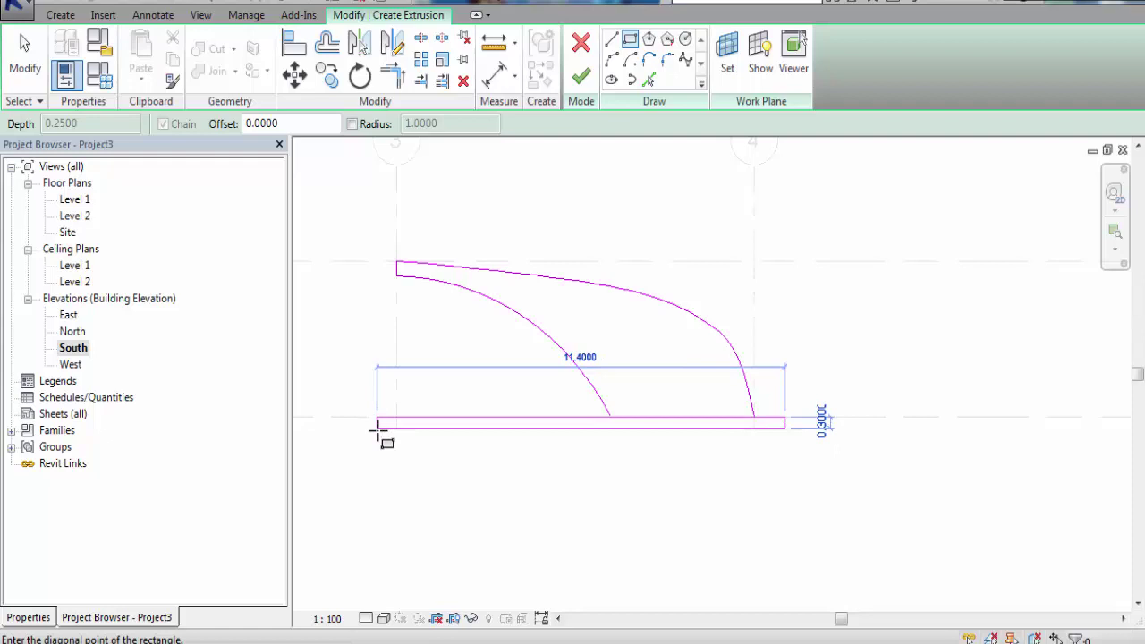
{"action": "left_click", "coordinate": [375, 429]}
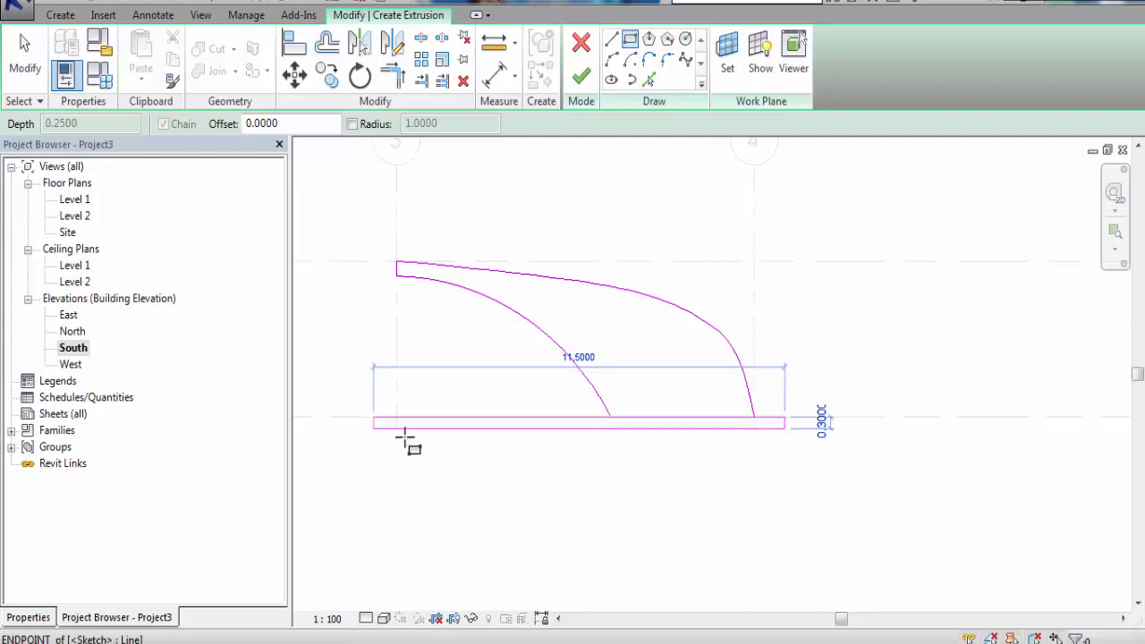
{"action": "scroll", "coordinate": [593, 435], "scroll_direction": "up", "scroll_amount": 1}
{"action": "scroll", "coordinate": [625, 425], "scroll_direction": "up", "scroll_amount": 1}
{"action": "scroll", "coordinate": [642, 418], "scroll_direction": "up", "scroll_amount": 2}
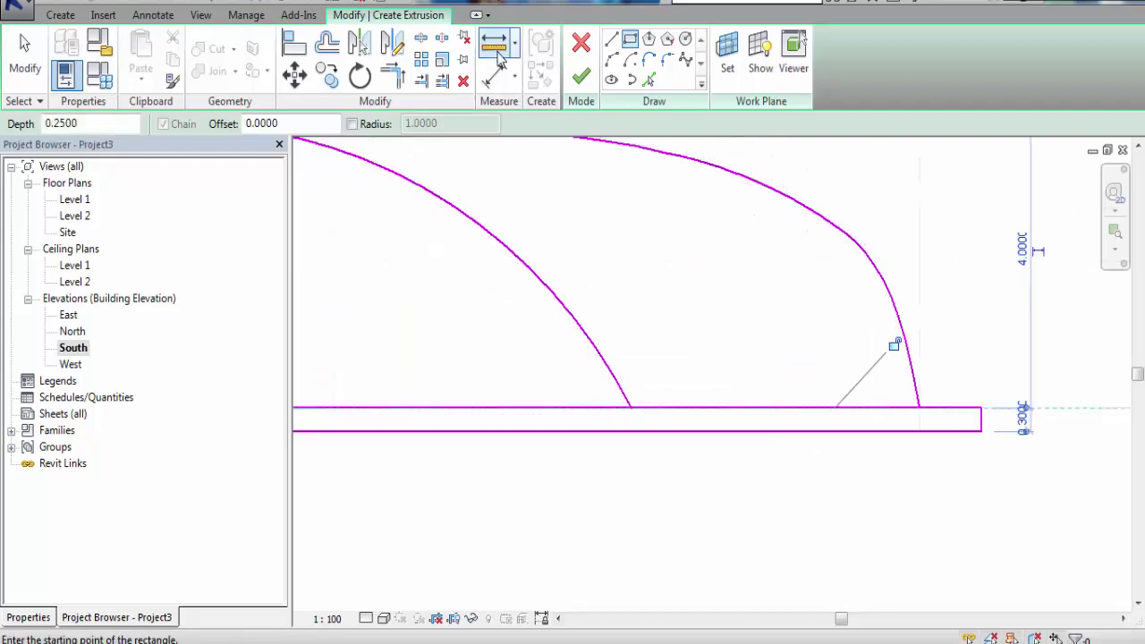
Split the slab's top edge and trim it to each curve's foot, dragging the leftover end onto the right curve
{"action": "left_click", "coordinate": [421, 36]}
{"action": "left_click", "coordinate": [781, 408]}
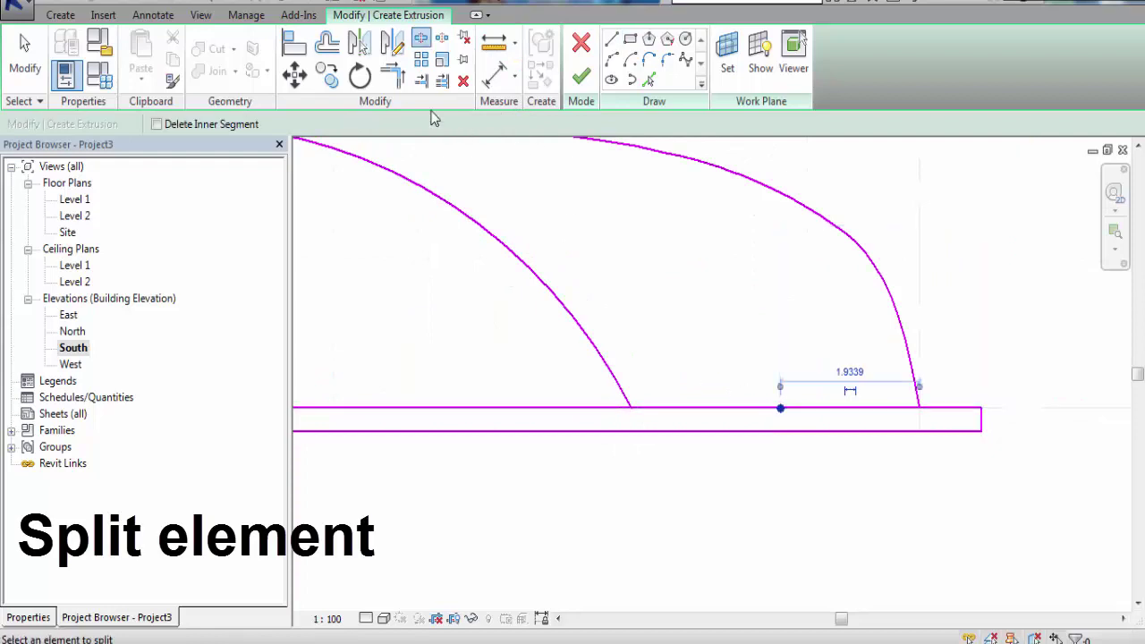
{"action": "left_click", "coordinate": [399, 78]}
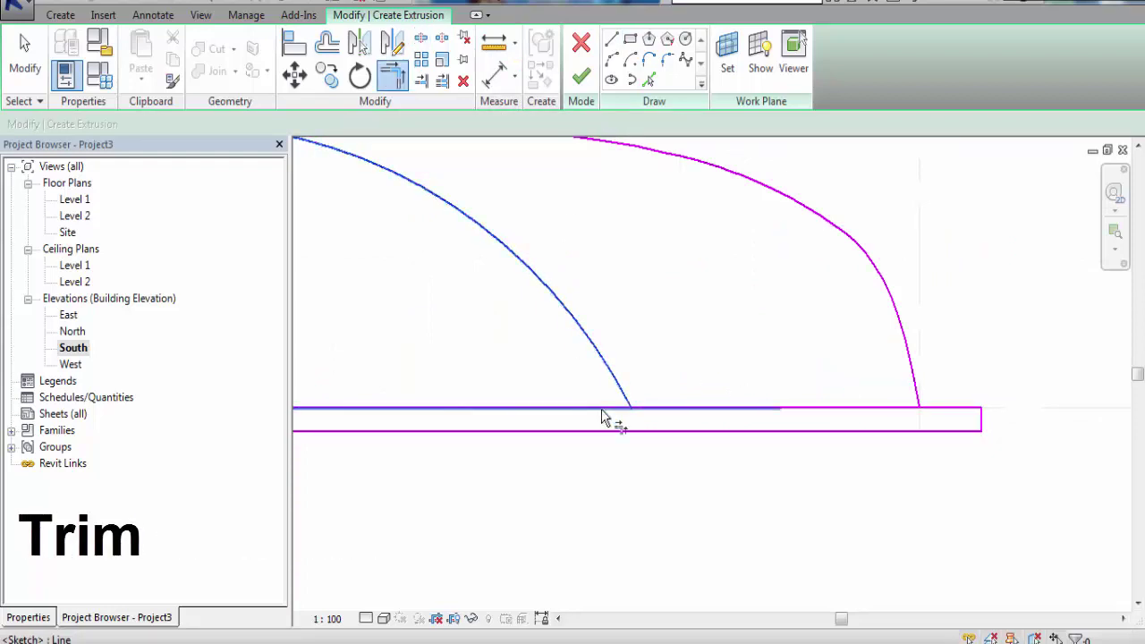
{"action": "left_click", "coordinate": [604, 409]}
{"action": "left_click", "coordinate": [932, 408]}
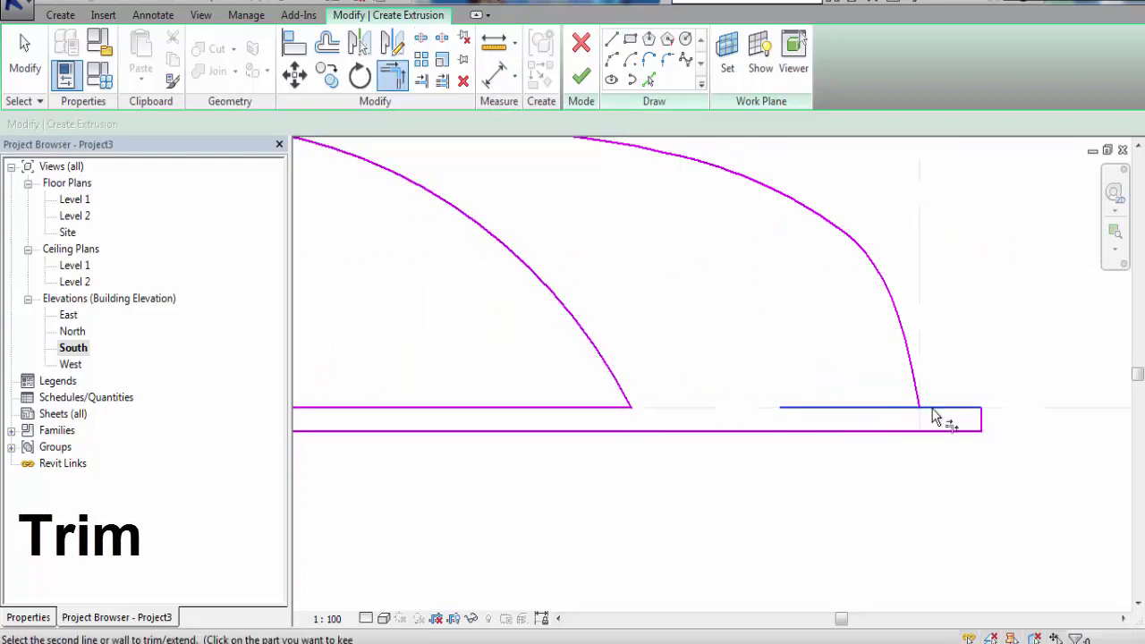
{"action": "left_click", "coordinate": [914, 390]}
{"action": "left_click", "coordinate": [24, 49]}
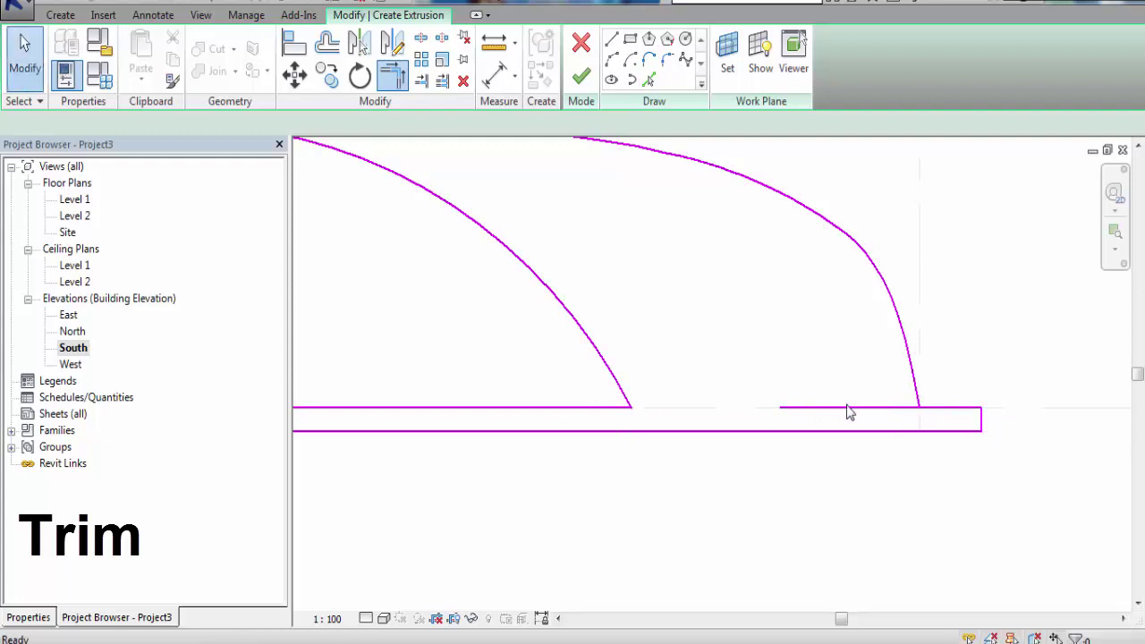
{"action": "left_click_drag", "start_coordinate": [781, 409], "coordinate": [920, 409]}
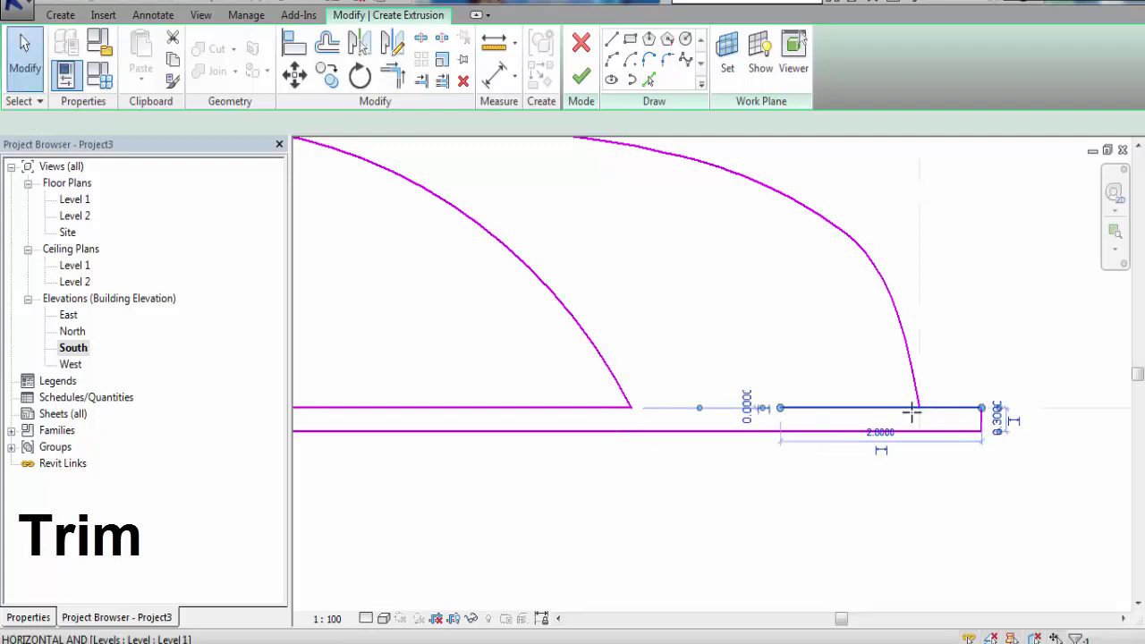
{"action": "scroll", "coordinate": [876, 454], "scroll_direction": "down", "scroll_amount": 2}
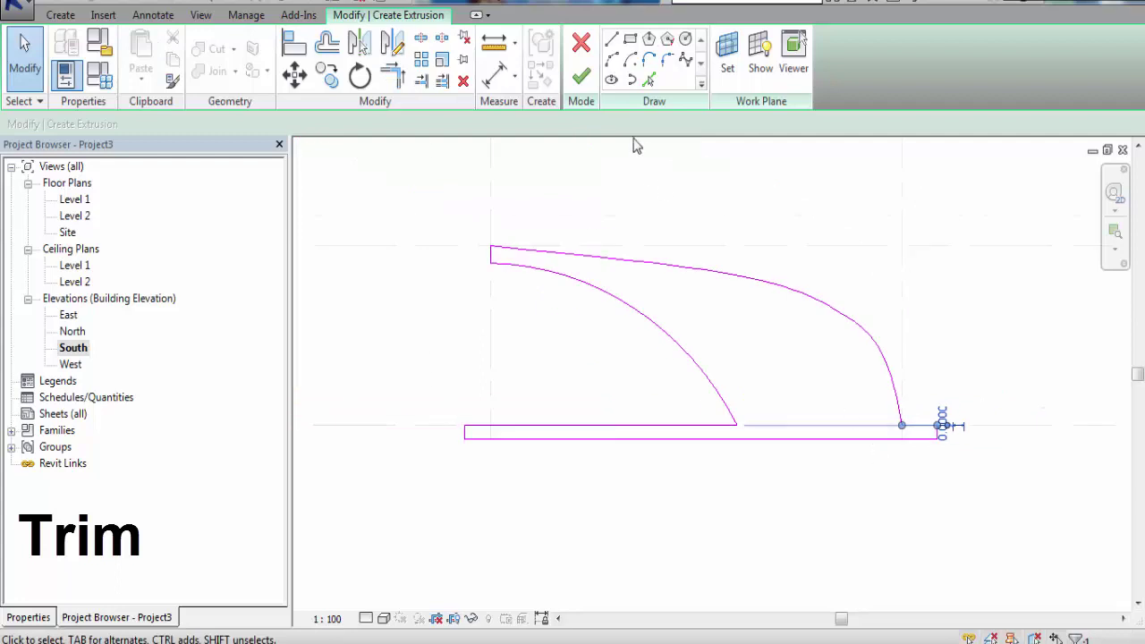
{"action": "left_click", "coordinate": [611, 60]}
Draw the opening's shallow top arc below the canopy edge and extend it further left
{"action": "scroll", "coordinate": [694, 308], "scroll_direction": "up", "scroll_amount": 1}
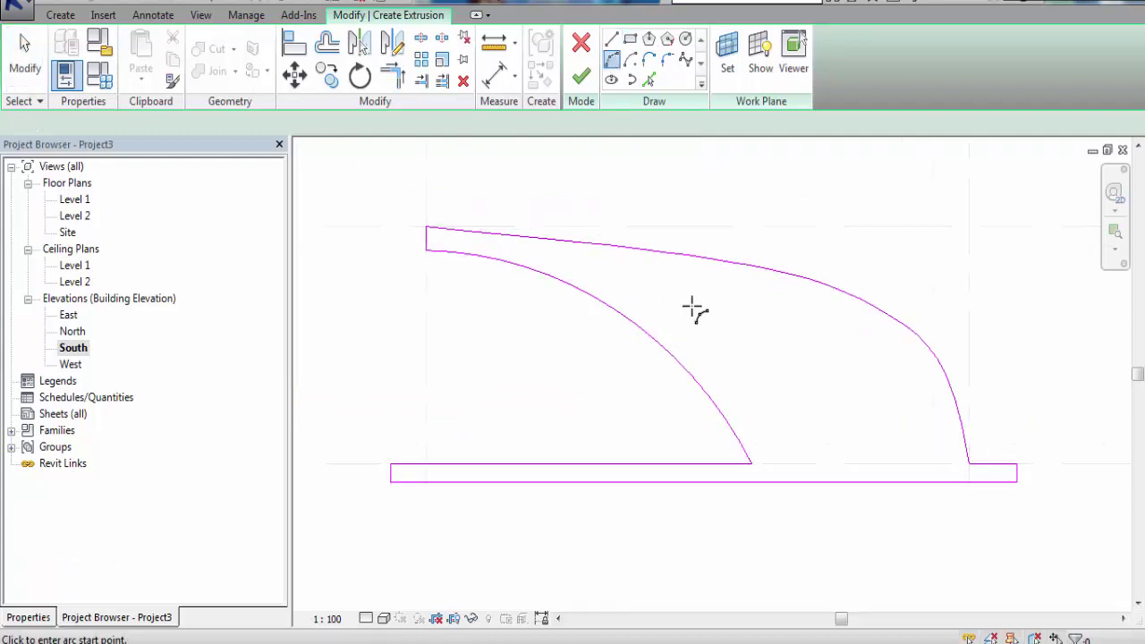
{"action": "scroll", "coordinate": [732, 314], "scroll_direction": "up", "scroll_amount": 1}
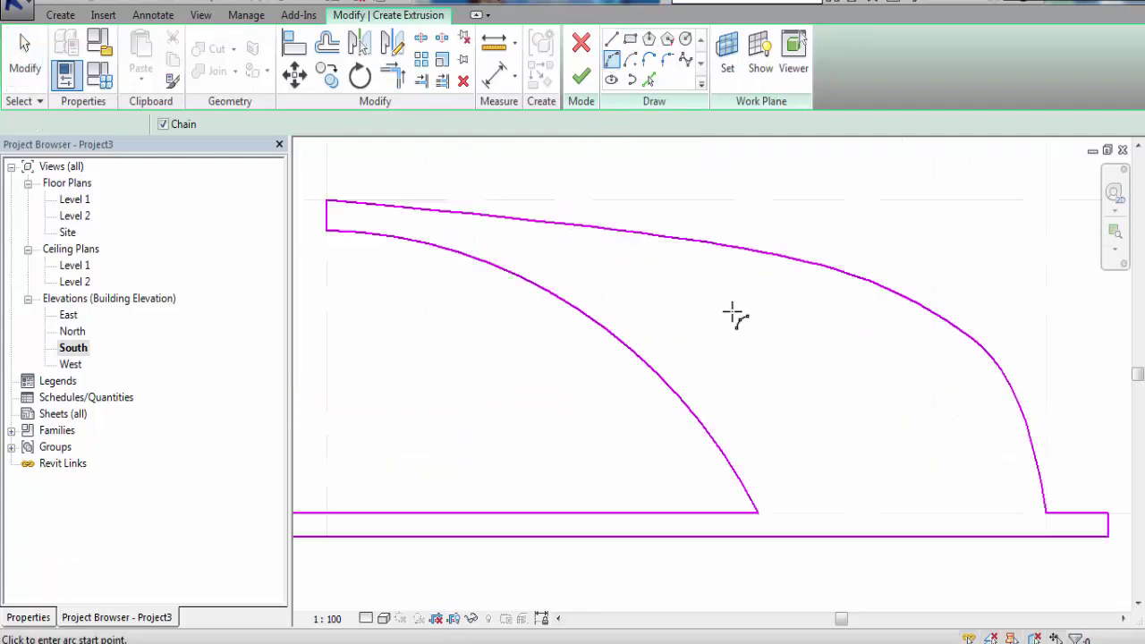
{"action": "left_click", "coordinate": [539, 239]}
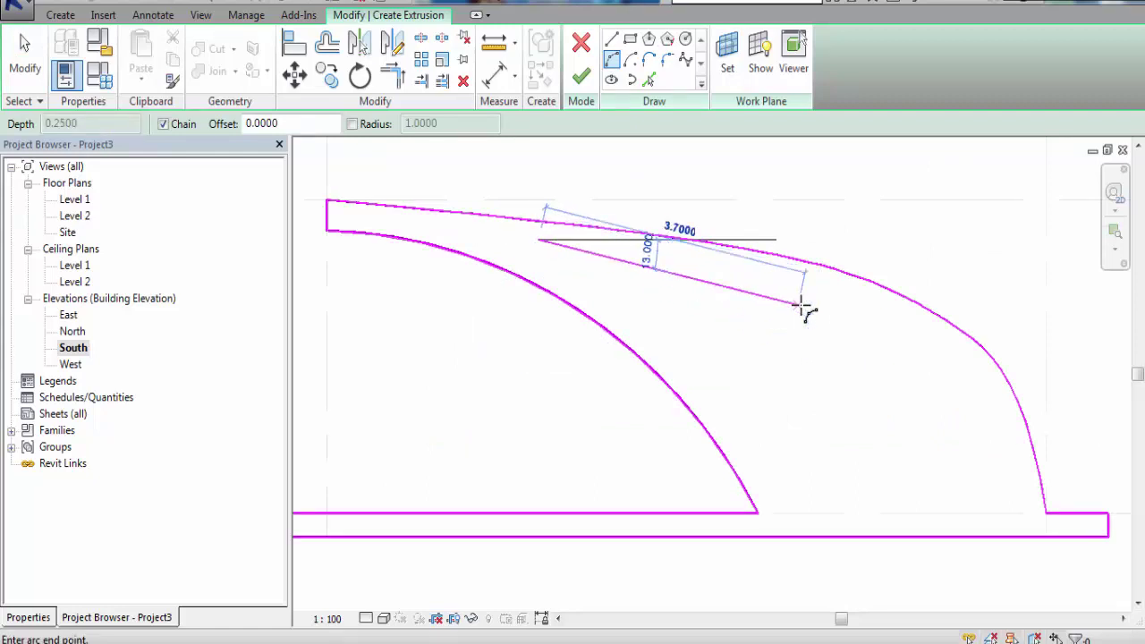
{"action": "scroll", "coordinate": [804, 304], "scroll_direction": "up", "scroll_amount": 1}
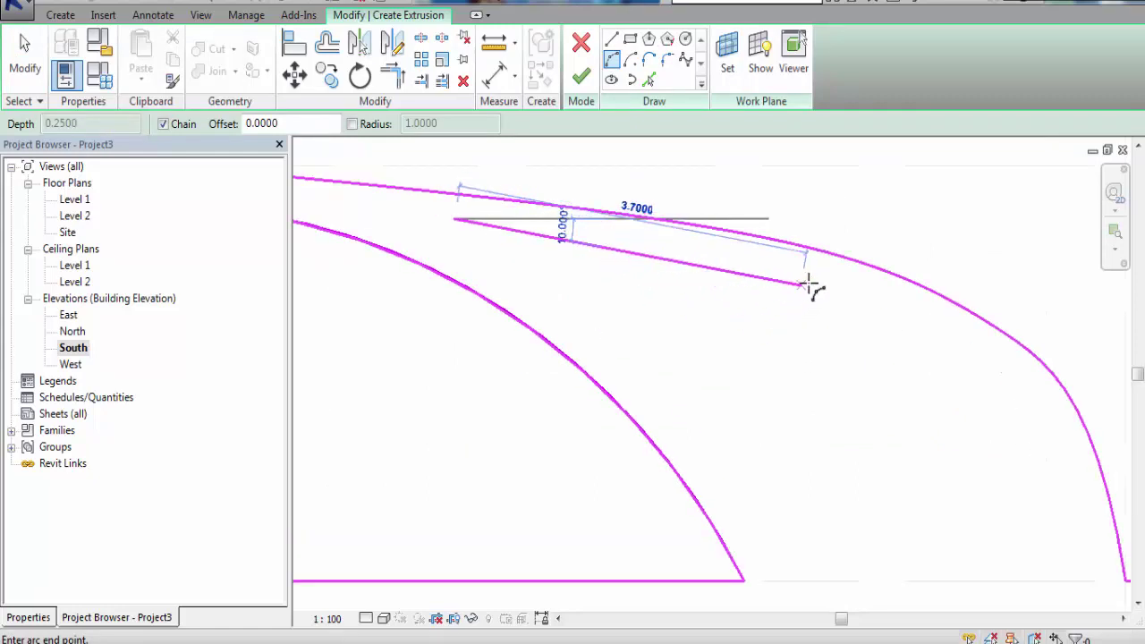
{"action": "left_click", "coordinate": [809, 281]}
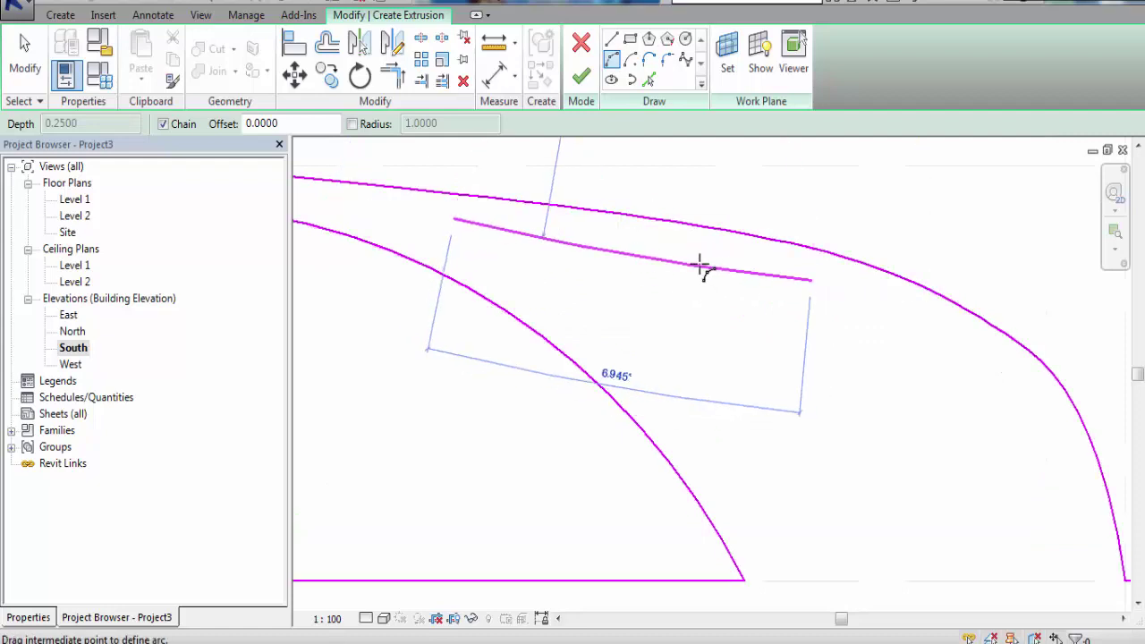
{"action": "left_click", "coordinate": [643, 247]}
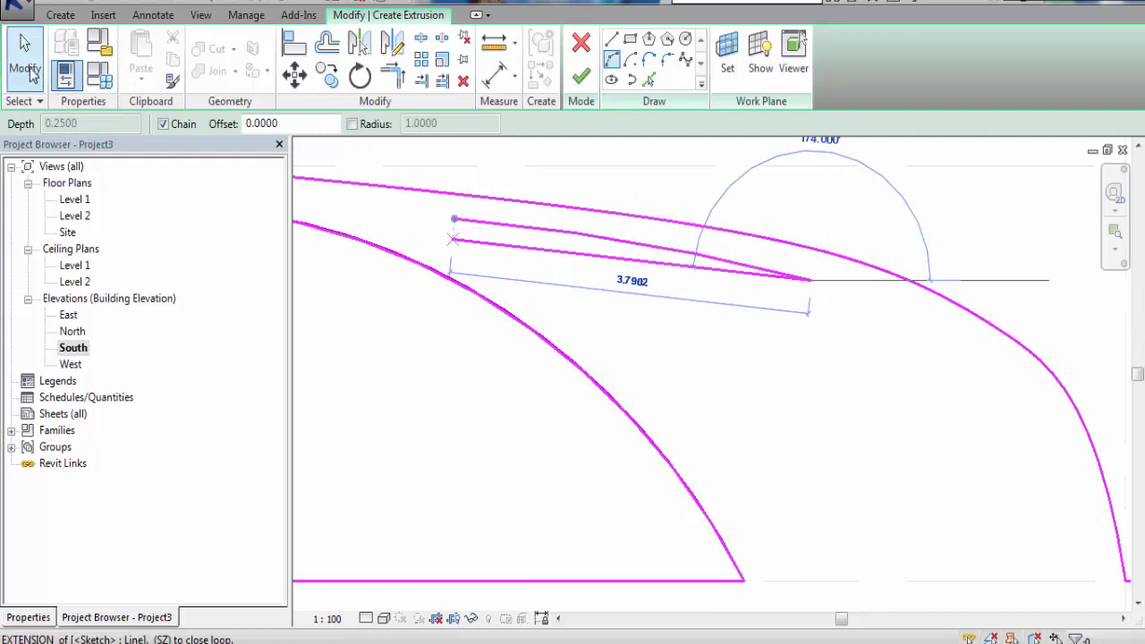
{"action": "key", "text": "Escape"}
{"action": "key", "text": "Escape"}
{"action": "left_click", "coordinate": [457, 229]}
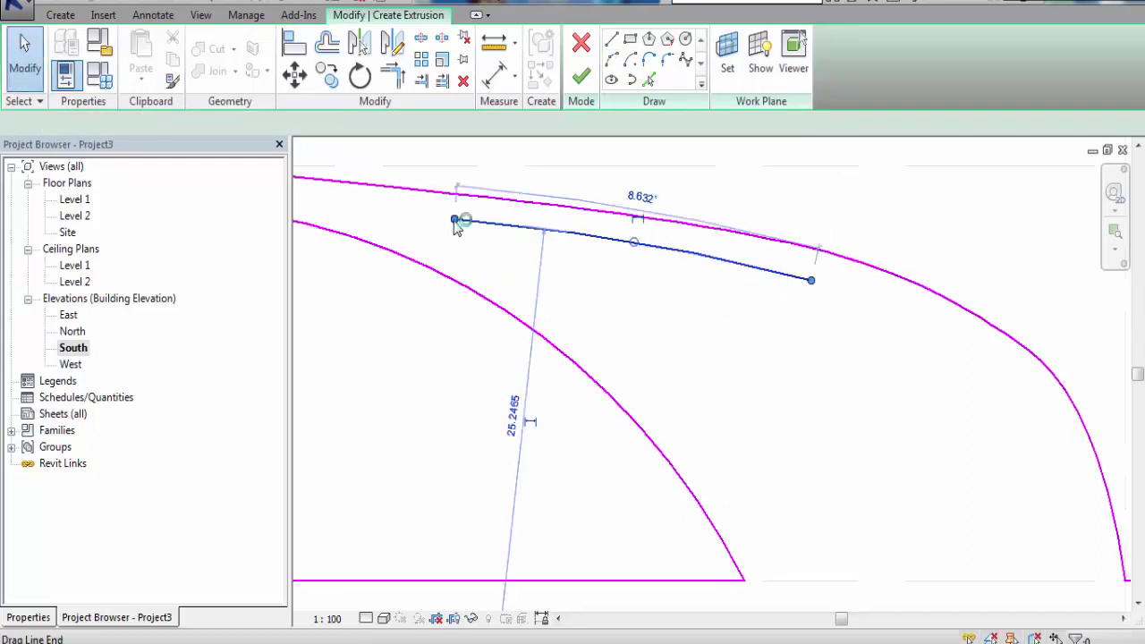
{"action": "left_click_drag", "start_coordinate": [455, 224], "coordinate": [393, 216]}
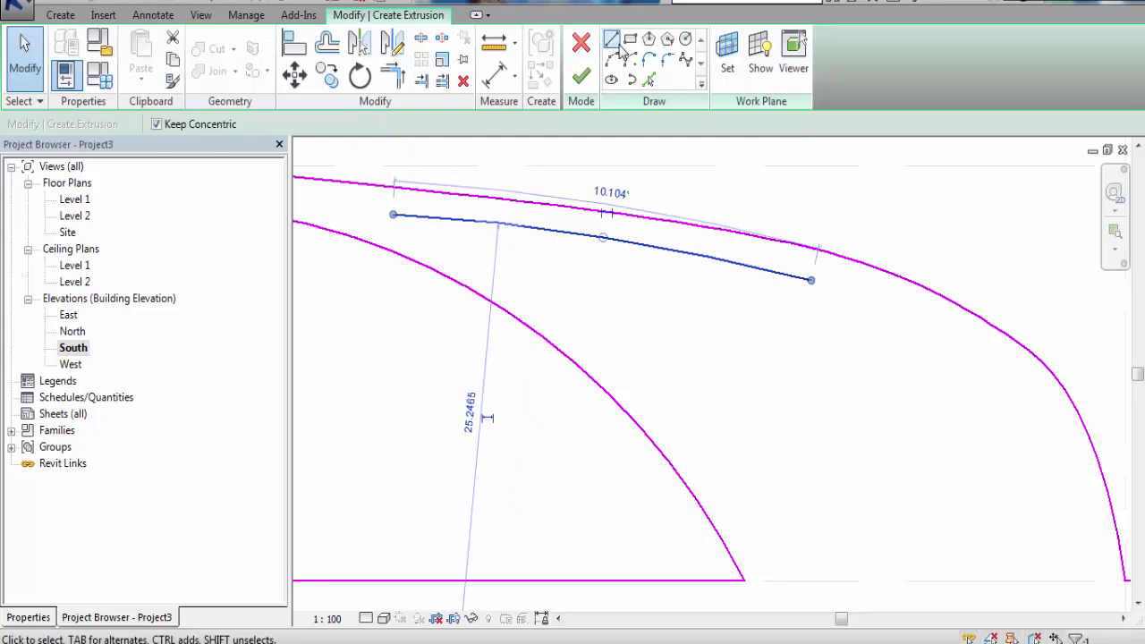
Add a second arc from that left end, curving down along the left support
{"action": "left_click", "coordinate": [611, 60]}
{"action": "left_click", "coordinate": [393, 214]}
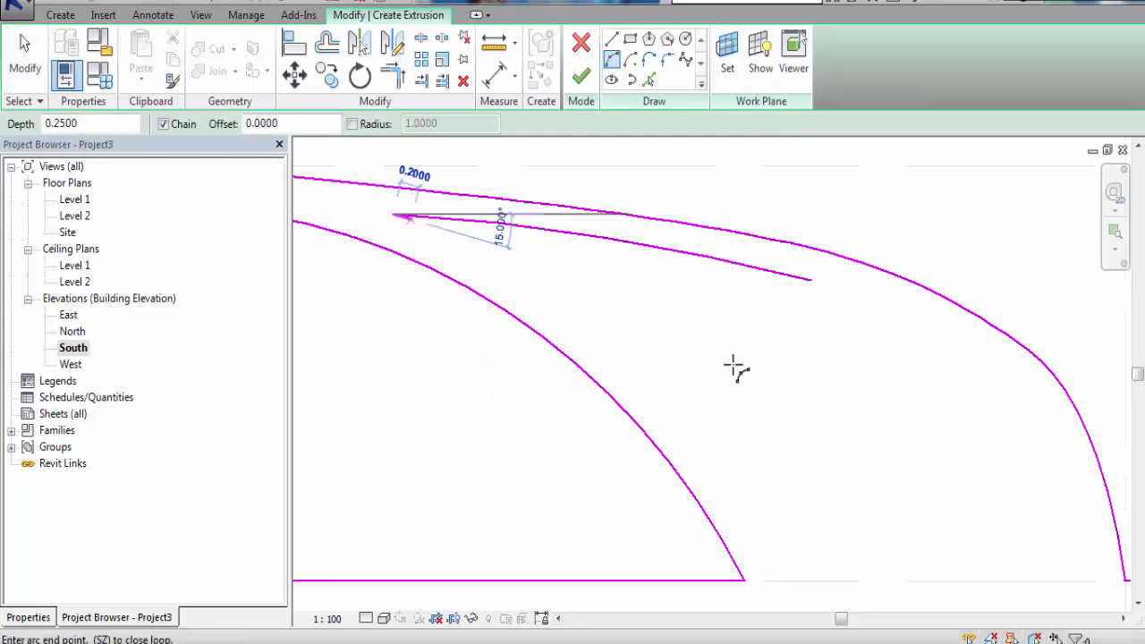
{"action": "left_click", "coordinate": [733, 461]}
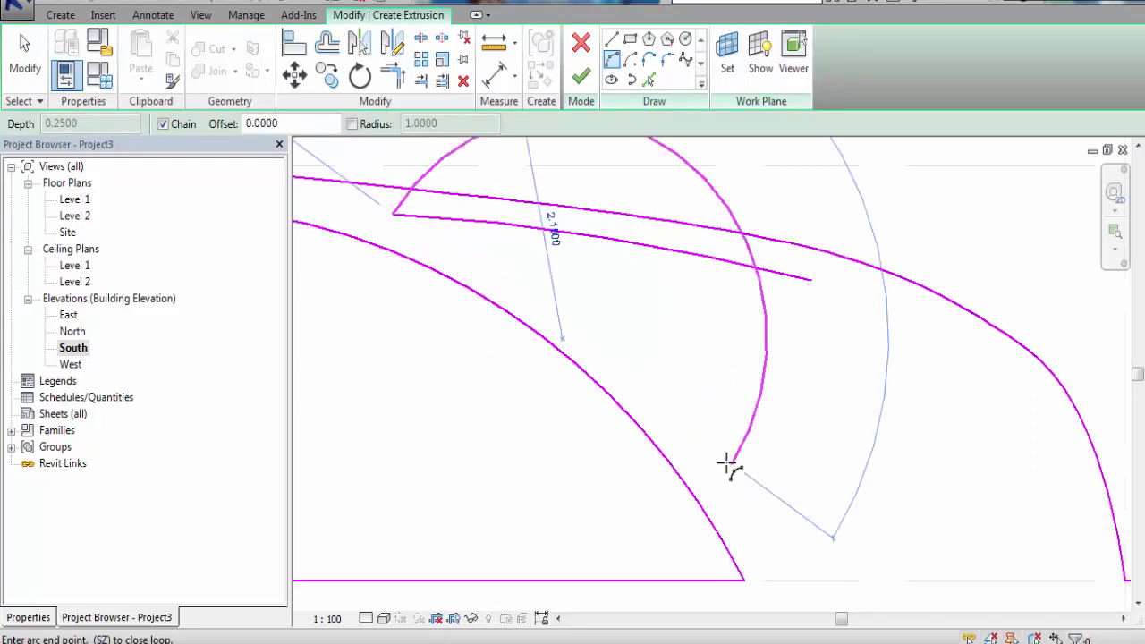
{"action": "left_click", "coordinate": [619, 353]}
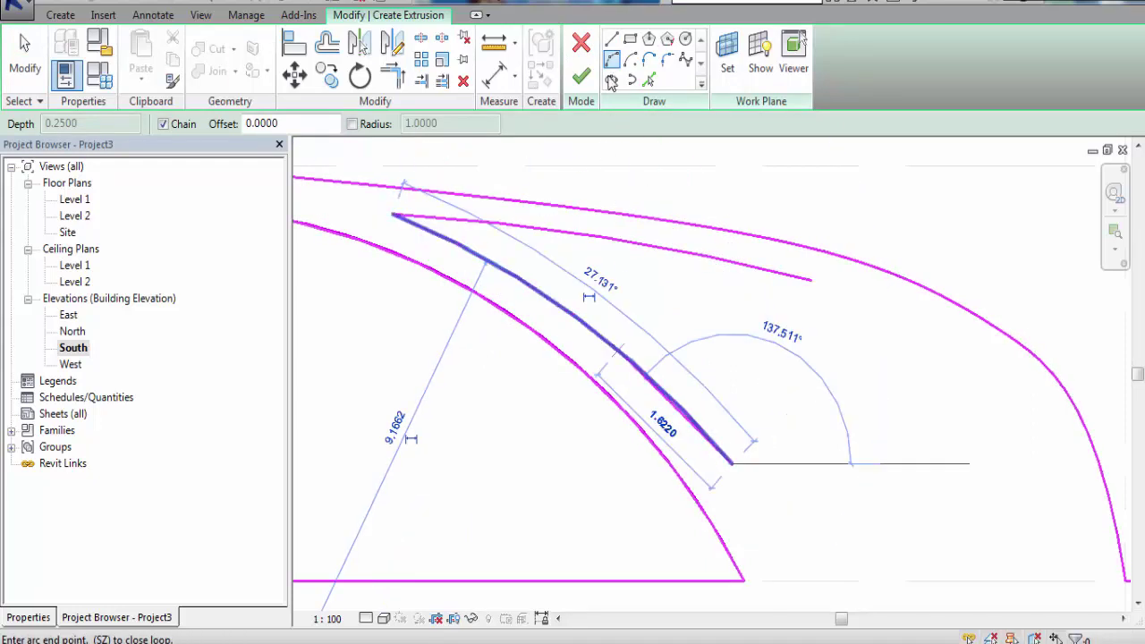
{"action": "left_click", "coordinate": [612, 39]}
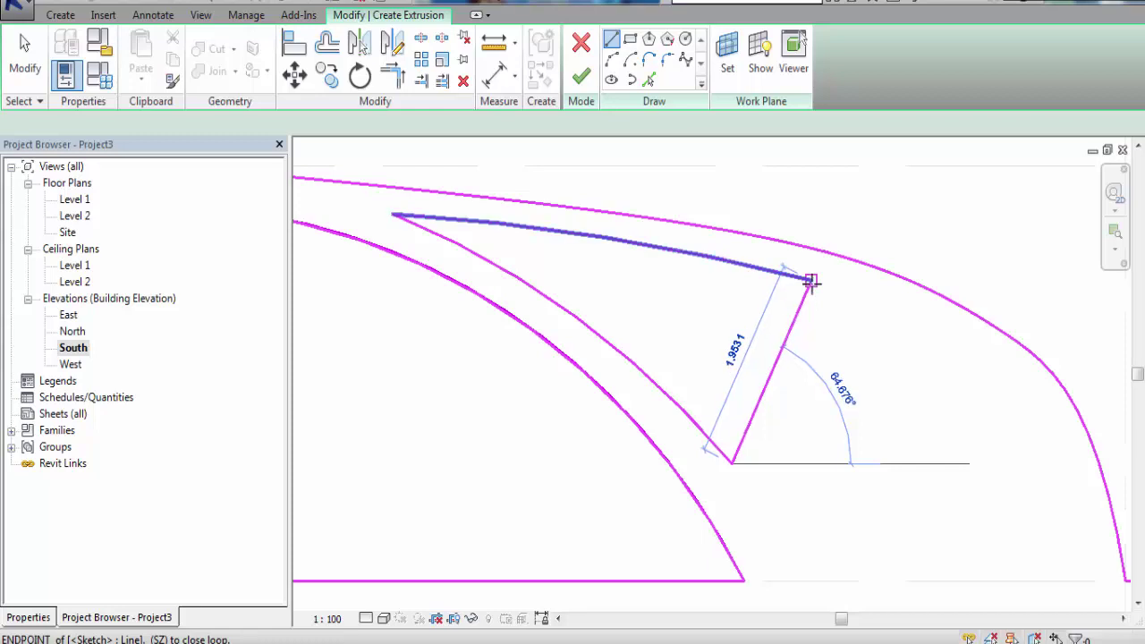
{"action": "left_click", "coordinate": [29, 81]}
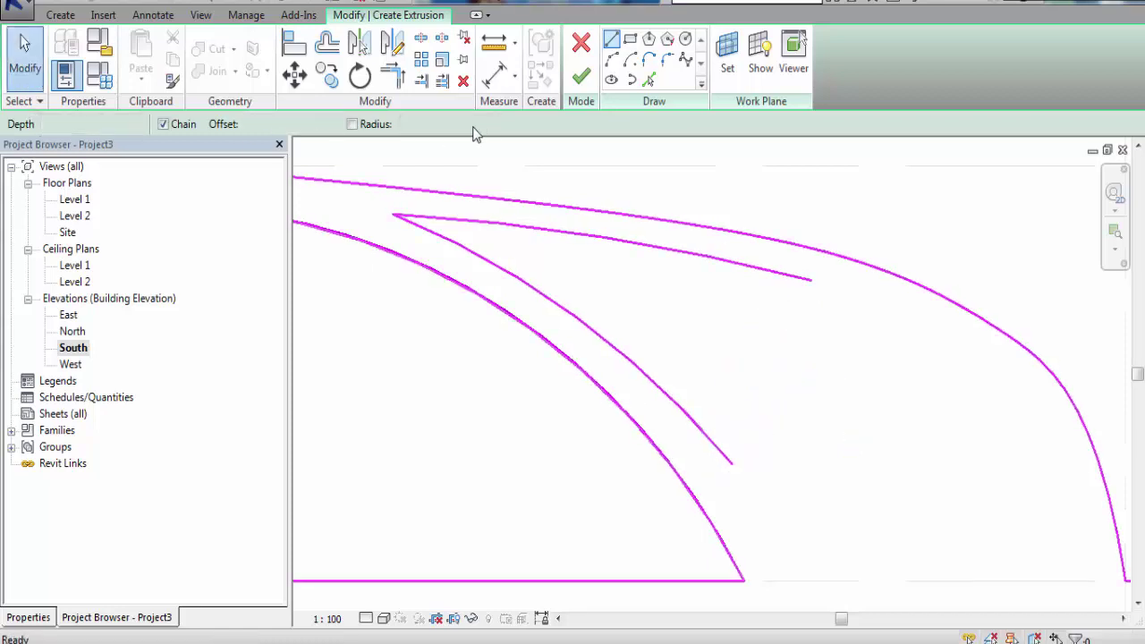
{"action": "left_click", "coordinate": [800, 231]}
Draw a vertical line down from the inner top line's right end
{"action": "left_click", "coordinate": [611, 40]}
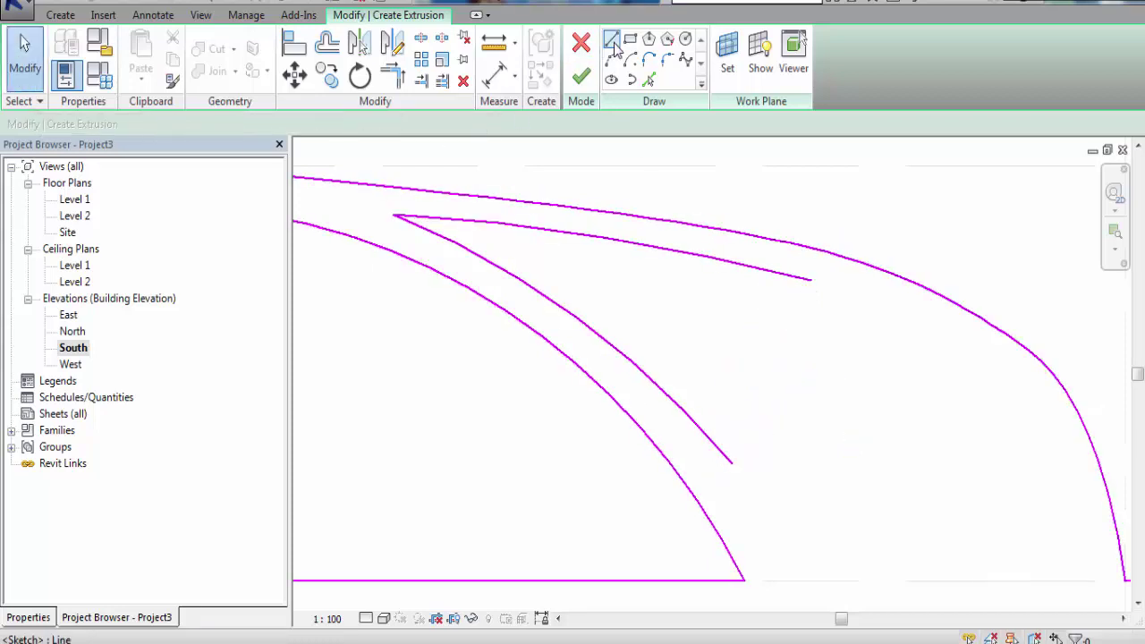
{"action": "left_click", "coordinate": [810, 280]}
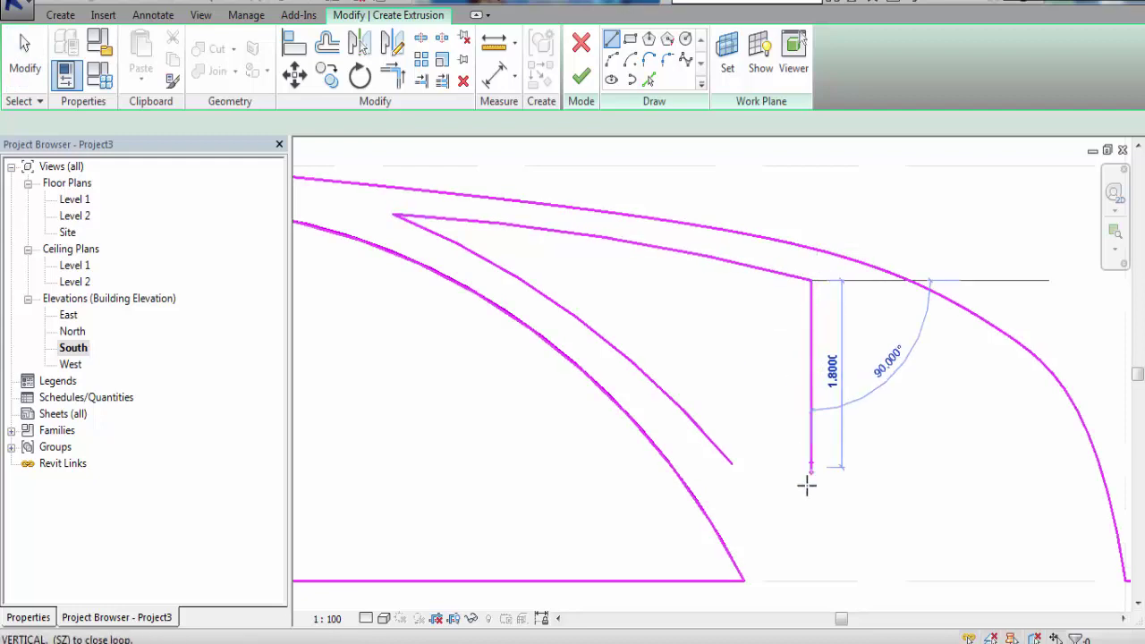
{"action": "left_click", "coordinate": [809, 517]}
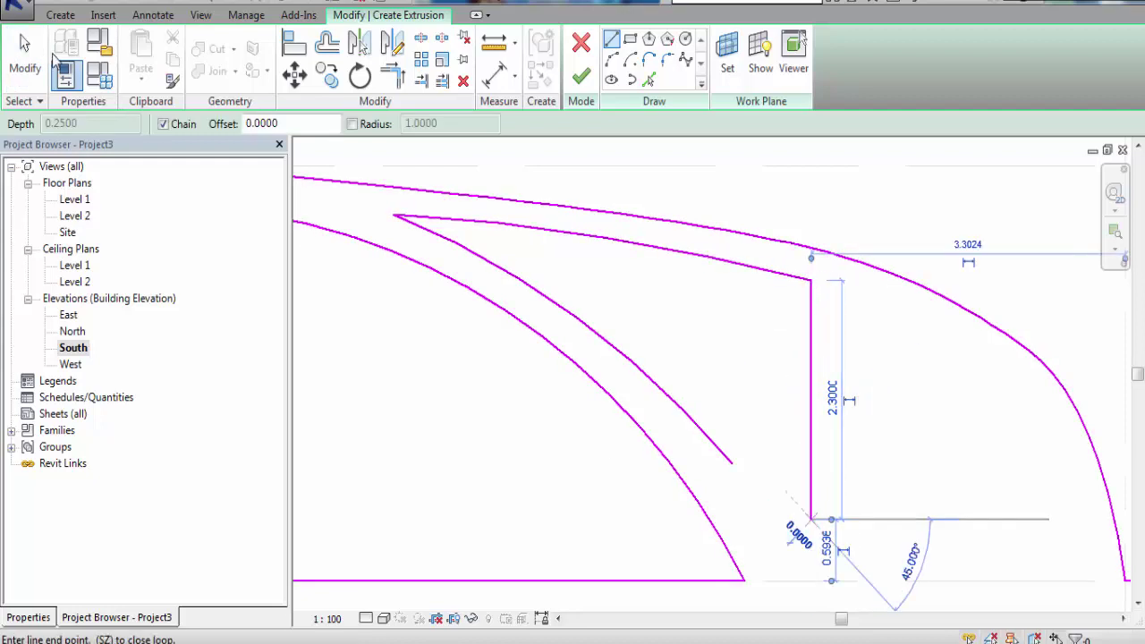
{"action": "key", "text": "Escape"}
{"action": "key", "text": "Escape"}
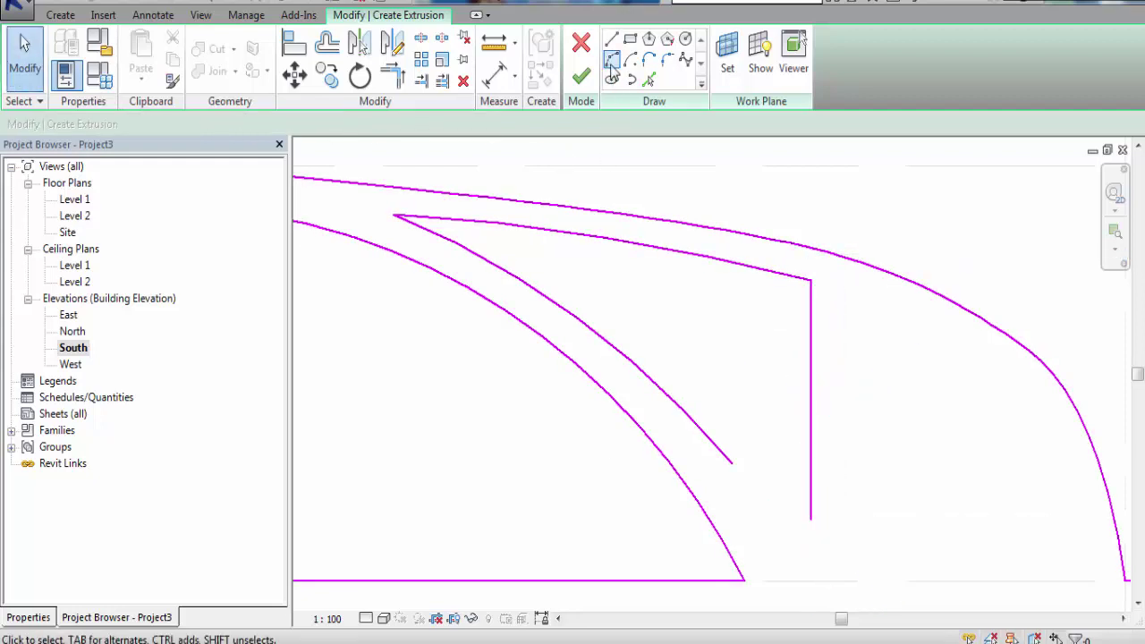
Start a fillet arc between the vertical line and the inner diagonal line
{"action": "left_click", "coordinate": [667, 59]}
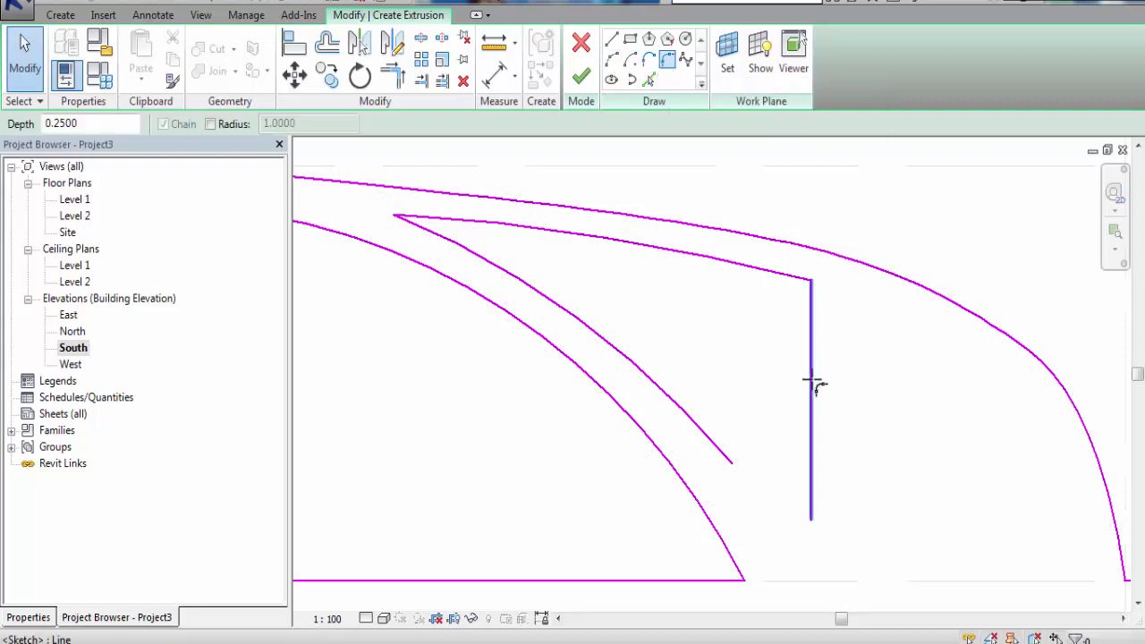
{"action": "left_click", "coordinate": [811, 383]}
{"action": "left_click", "coordinate": [702, 443]}
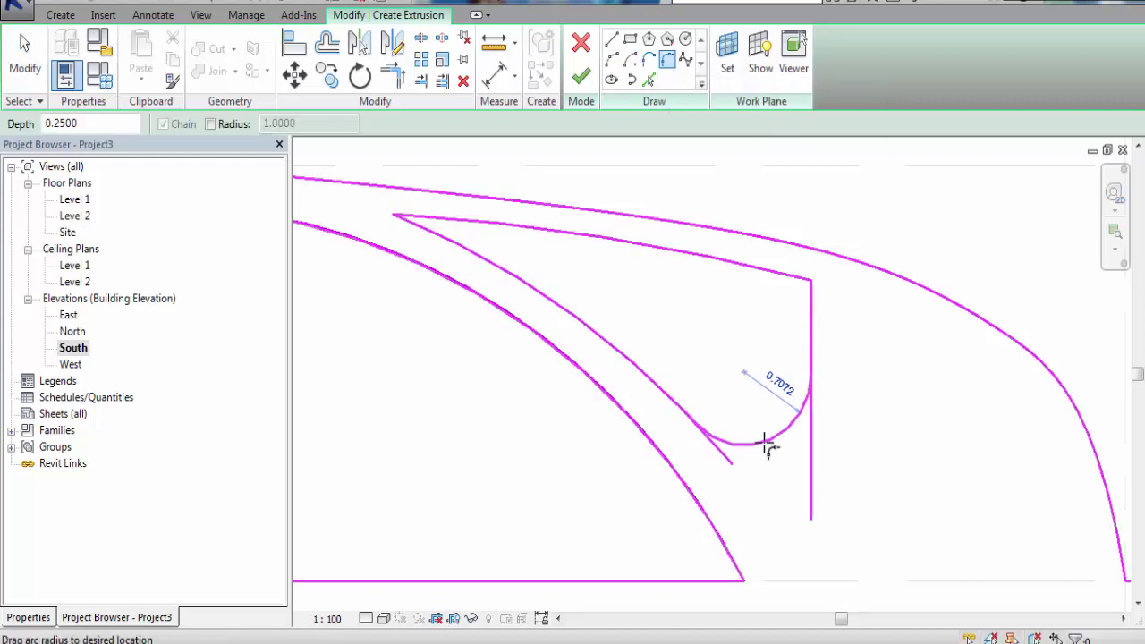
Place the 0.7 radius bottom fillet and cancel an unwanted second fillet preview
{"action": "left_click", "coordinate": [764, 440]}
{"action": "left_click", "coordinate": [810, 320]}
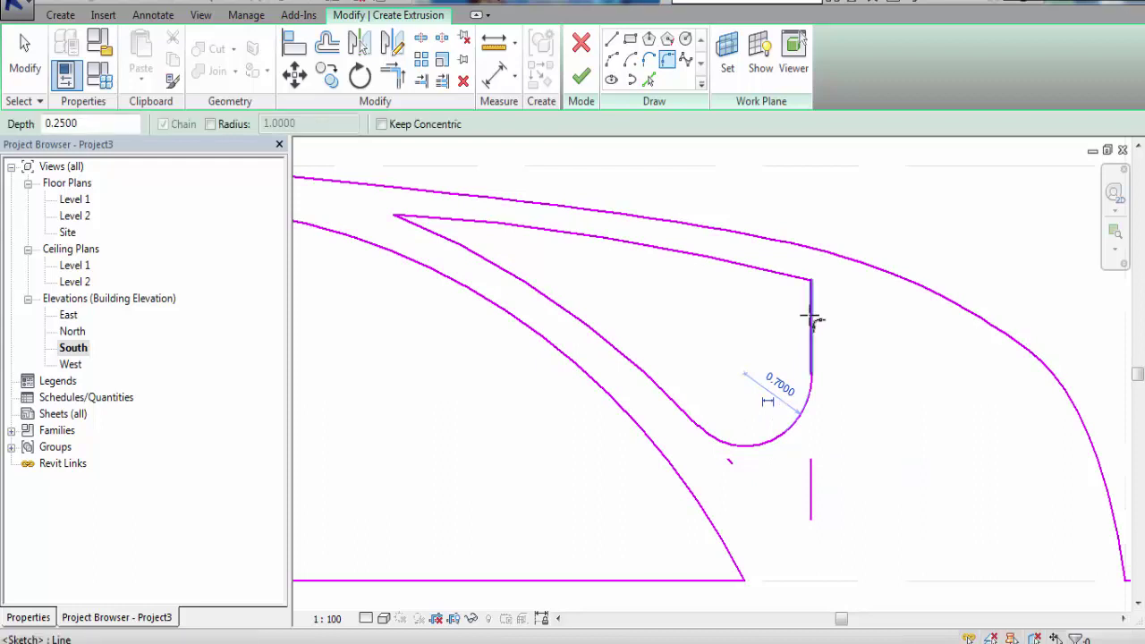
{"action": "left_click", "coordinate": [778, 274]}
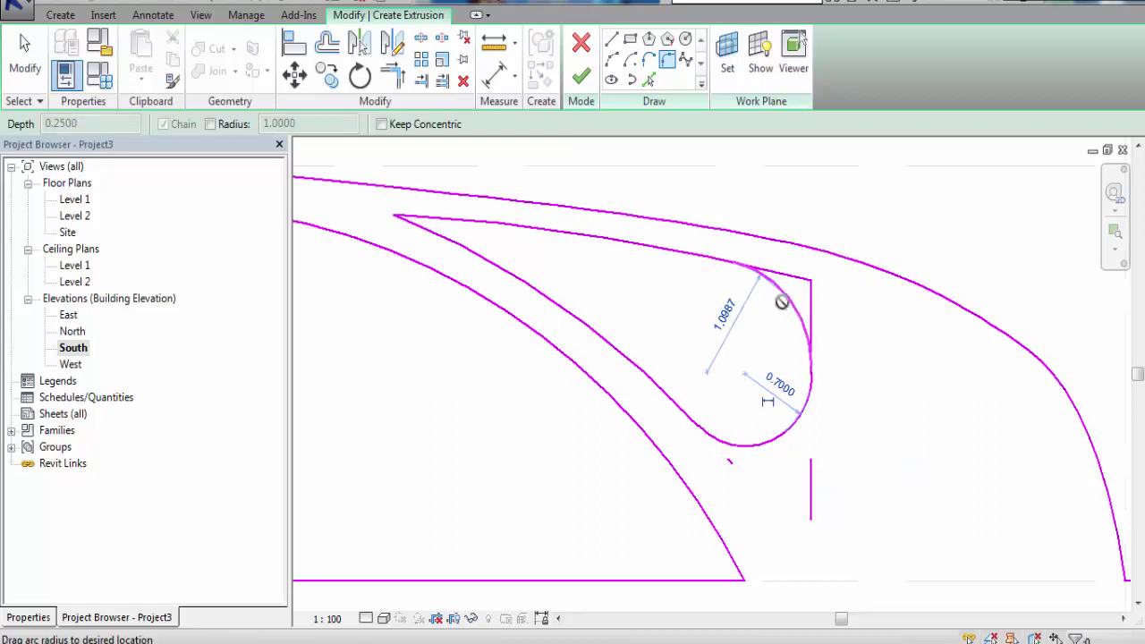
{"action": "key", "text": "Escape"}
{"action": "key", "text": "Escape"}
{"action": "scroll", "coordinate": [771, 332], "scroll_direction": "down", "scroll_amount": 3}
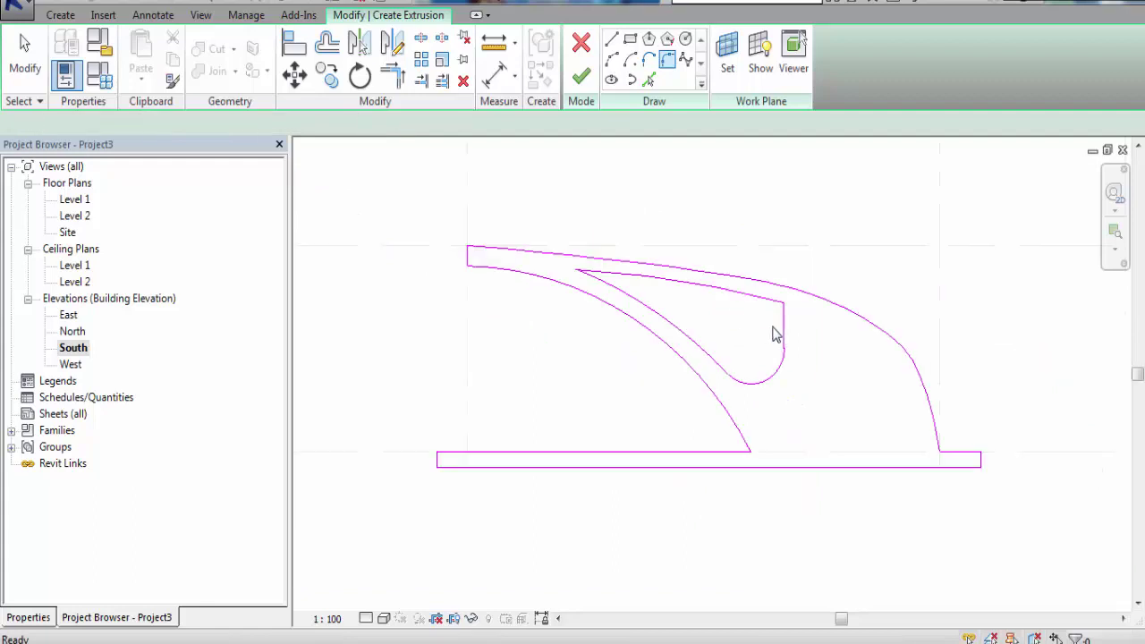
{"action": "scroll", "coordinate": [777, 331], "scroll_direction": "down", "scroll_amount": 2}
{"action": "scroll", "coordinate": [781, 326], "scroll_direction": "up", "scroll_amount": 3}
{"action": "scroll", "coordinate": [783, 319], "scroll_direction": "up", "scroll_amount": 3}
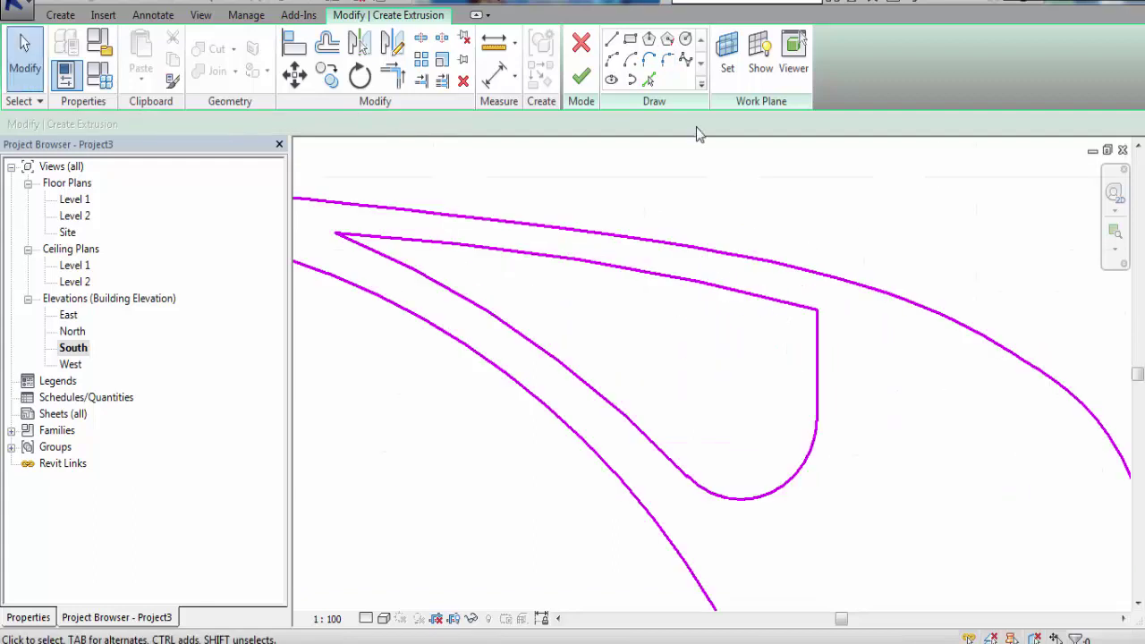
Fillet the vertical line and top line with a 1.3 radius arc
{"action": "left_click", "coordinate": [669, 60]}
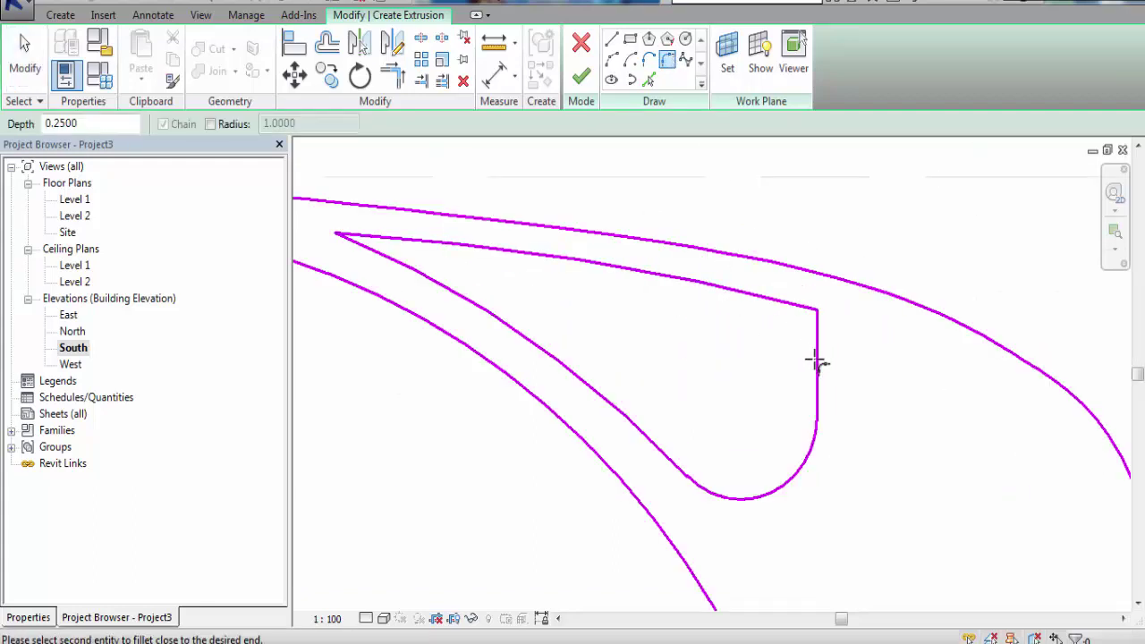
{"action": "left_click", "coordinate": [817, 367]}
{"action": "left_click", "coordinate": [779, 304]}
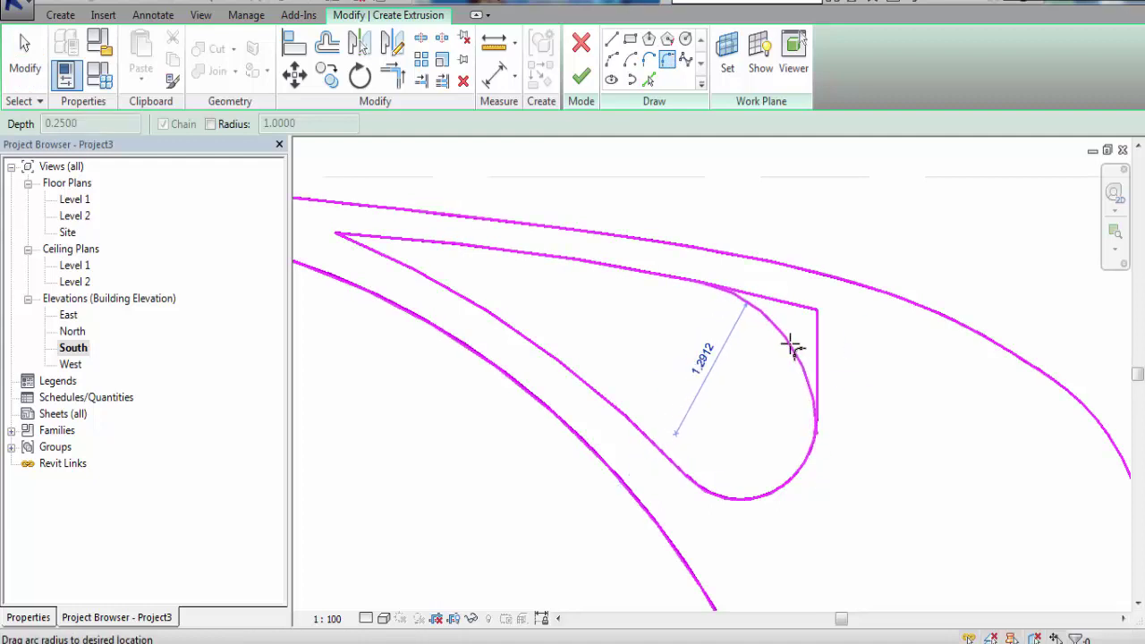
{"action": "left_click", "coordinate": [790, 347]}
{"action": "scroll", "coordinate": [766, 334], "scroll_direction": "down", "scroll_amount": 2}
{"action": "scroll", "coordinate": [751, 333], "scroll_direction": "down", "scroll_amount": 2}
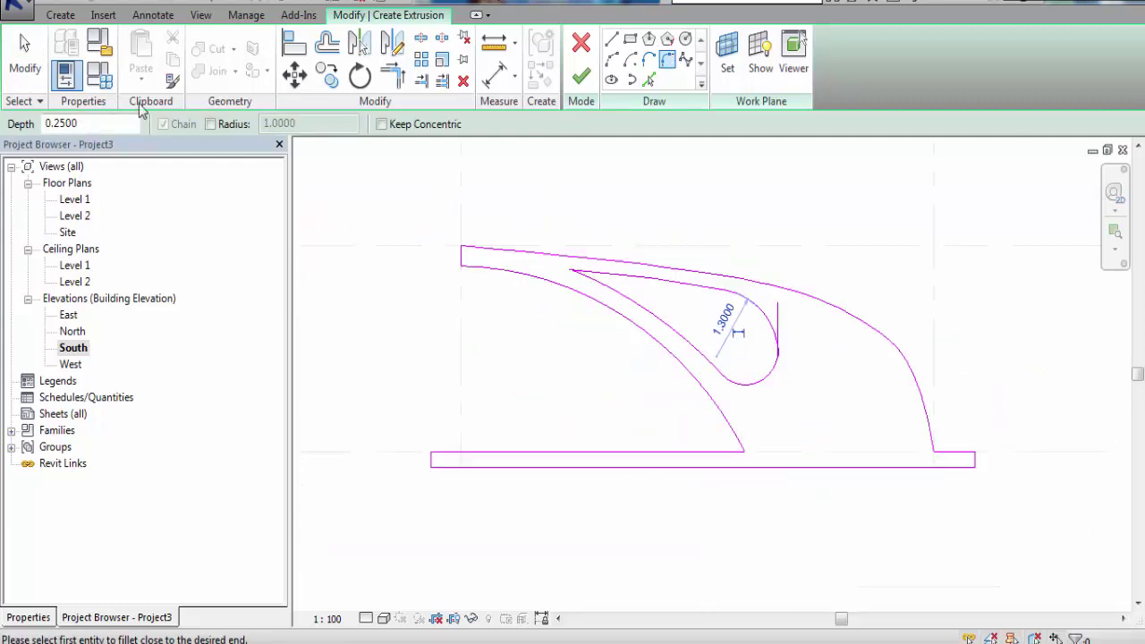
Delete the leftover vertical stub and trim the arcs so they meet
{"action": "left_click", "coordinate": [25, 42]}
{"action": "scroll", "coordinate": [761, 332], "scroll_direction": "up", "scroll_amount": 2}
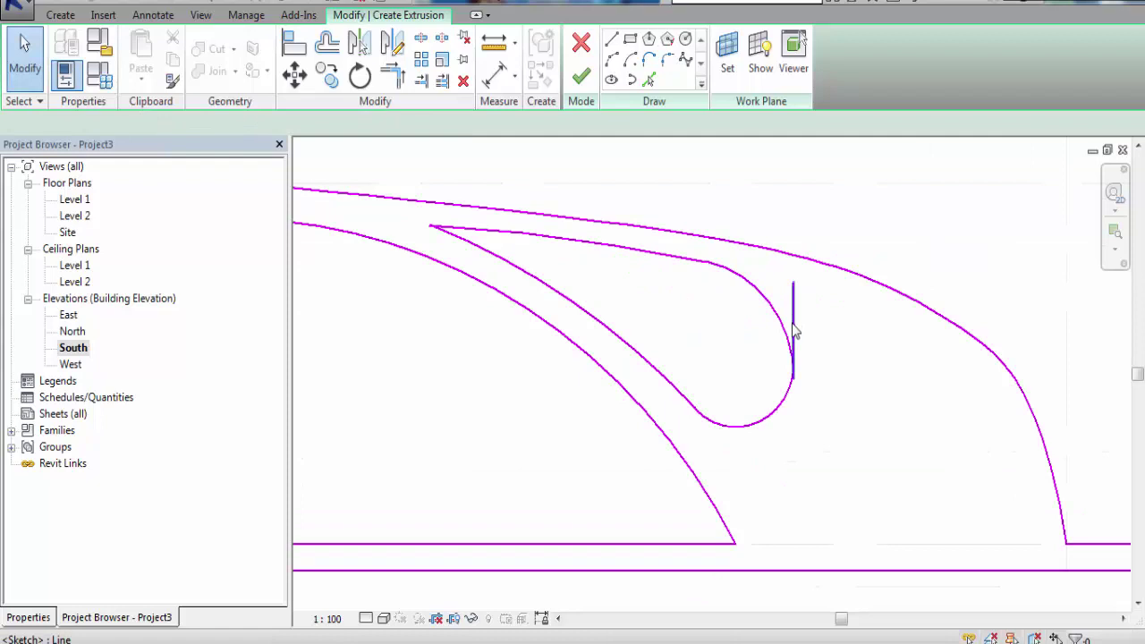
{"action": "left_click", "coordinate": [786, 370]}
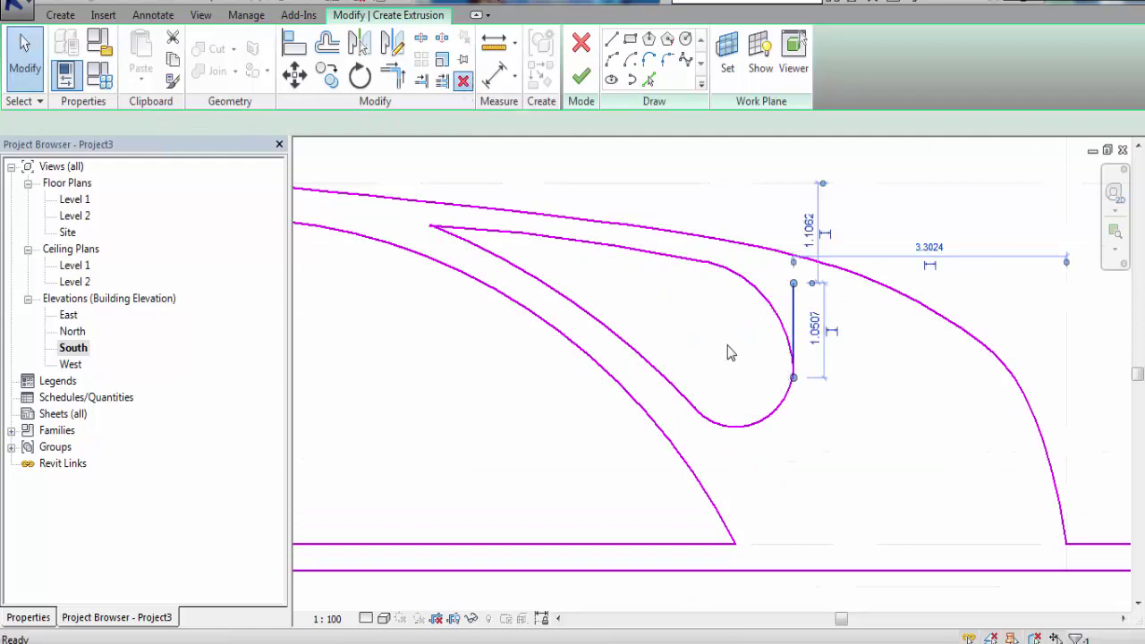
{"action": "key", "text": "Delete"}
{"action": "scroll", "coordinate": [781, 397], "scroll_direction": "up", "scroll_amount": 1}
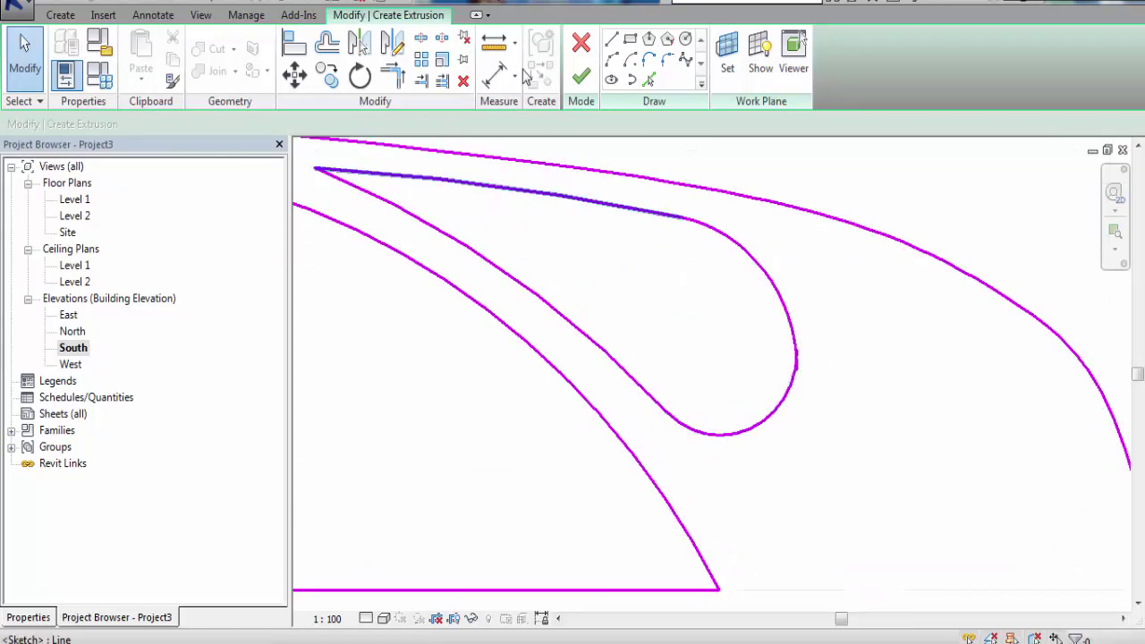
{"action": "left_click", "coordinate": [393, 77]}
{"action": "left_click", "coordinate": [784, 418]}
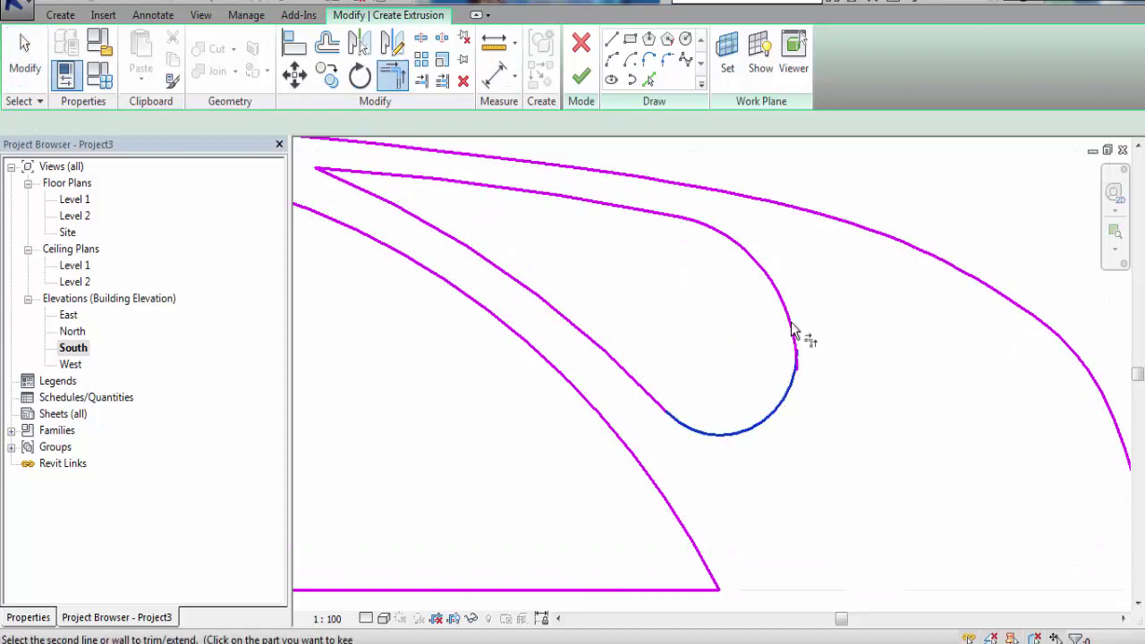
{"action": "scroll", "coordinate": [715, 353], "scroll_direction": "down", "scroll_amount": 2}
{"action": "scroll", "coordinate": [751, 394], "scroll_direction": "down", "scroll_amount": 1}
{"action": "middle_click_drag", "start_coordinate": [792, 413], "coordinate": [751, 416]}
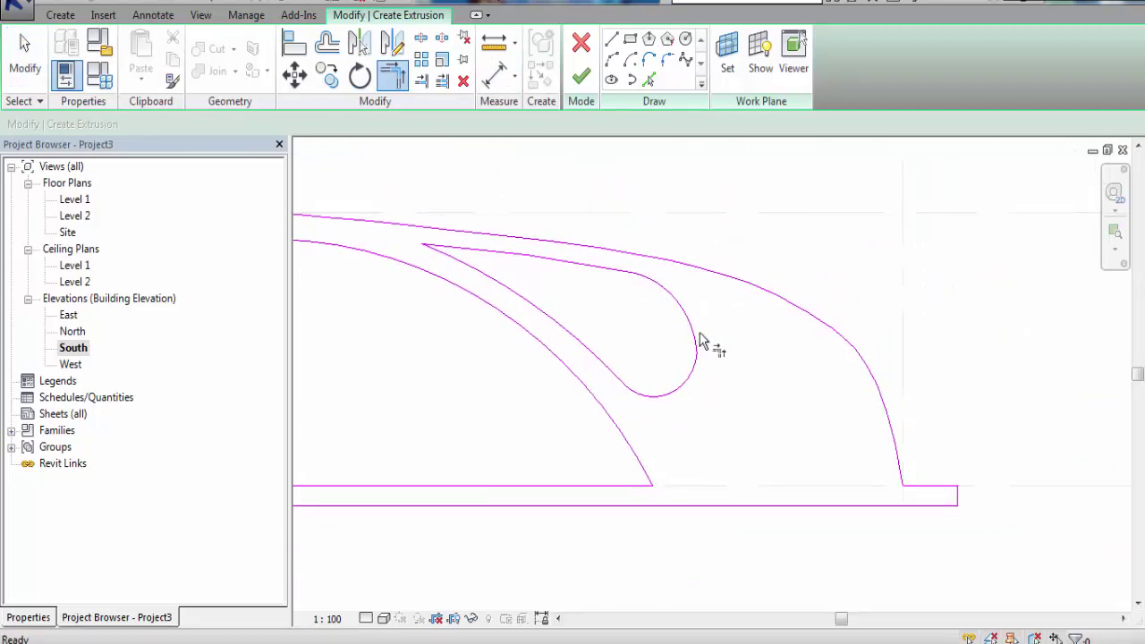
Draw a diagonal line inside the right support, then undo it
{"action": "left_click", "coordinate": [613, 41]}
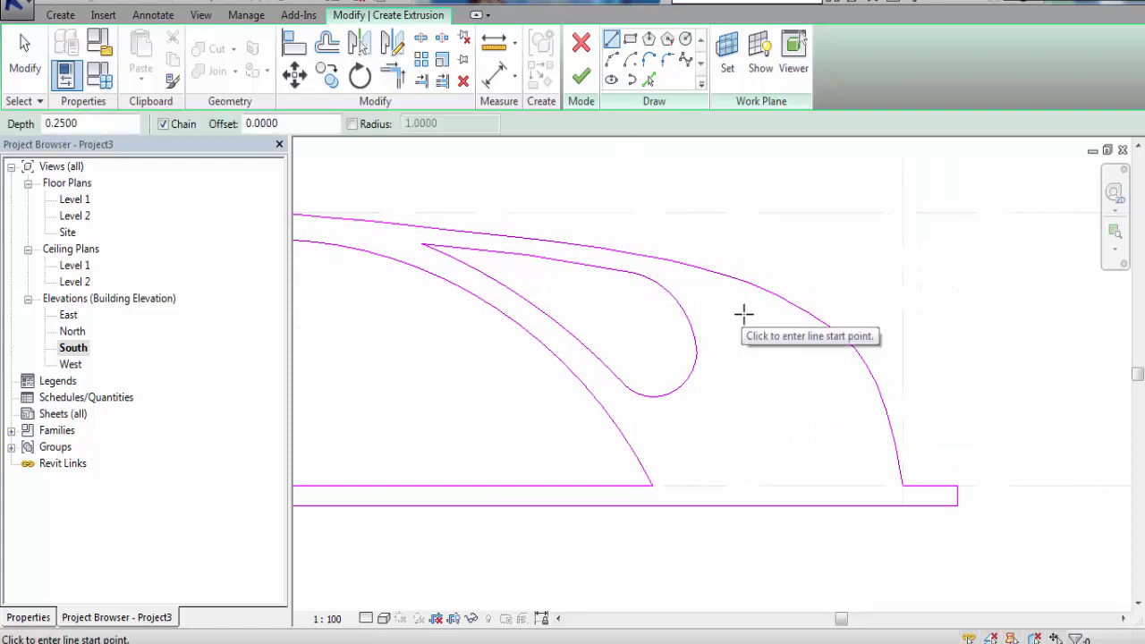
{"action": "left_click", "coordinate": [755, 313]}
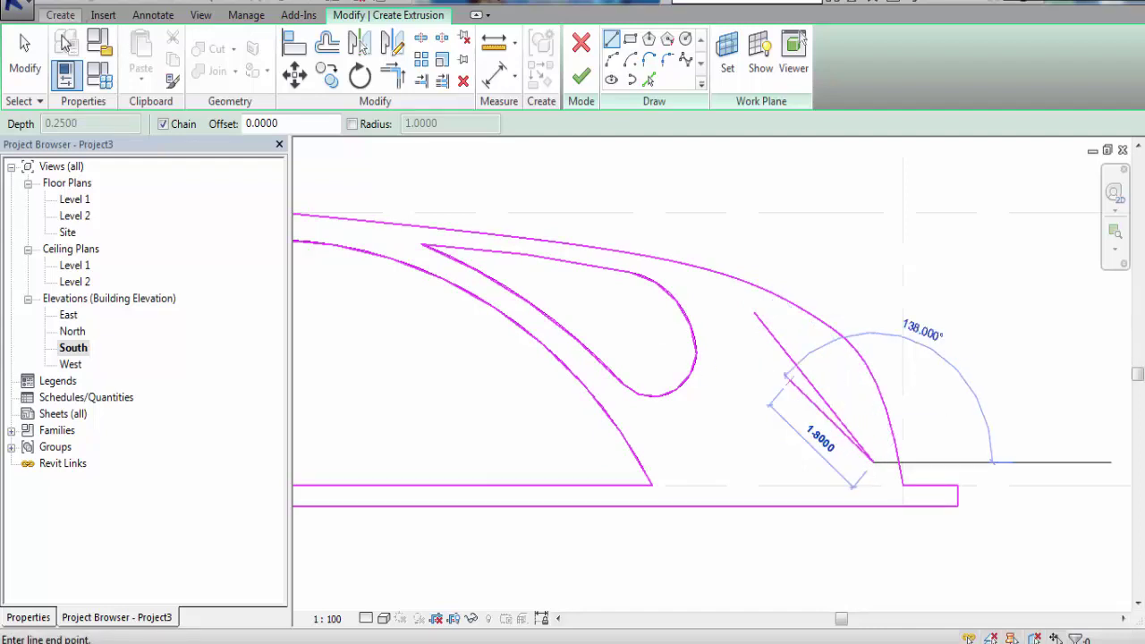
{"action": "left_click", "coordinate": [25, 54]}
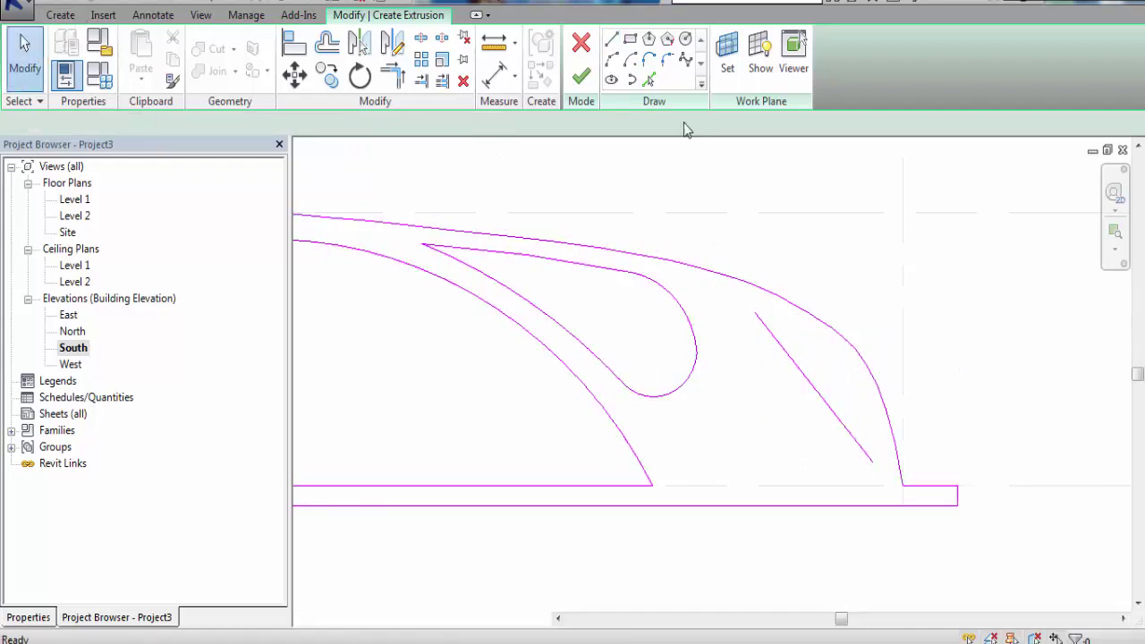
{"action": "key", "text": "ctrl+z"}
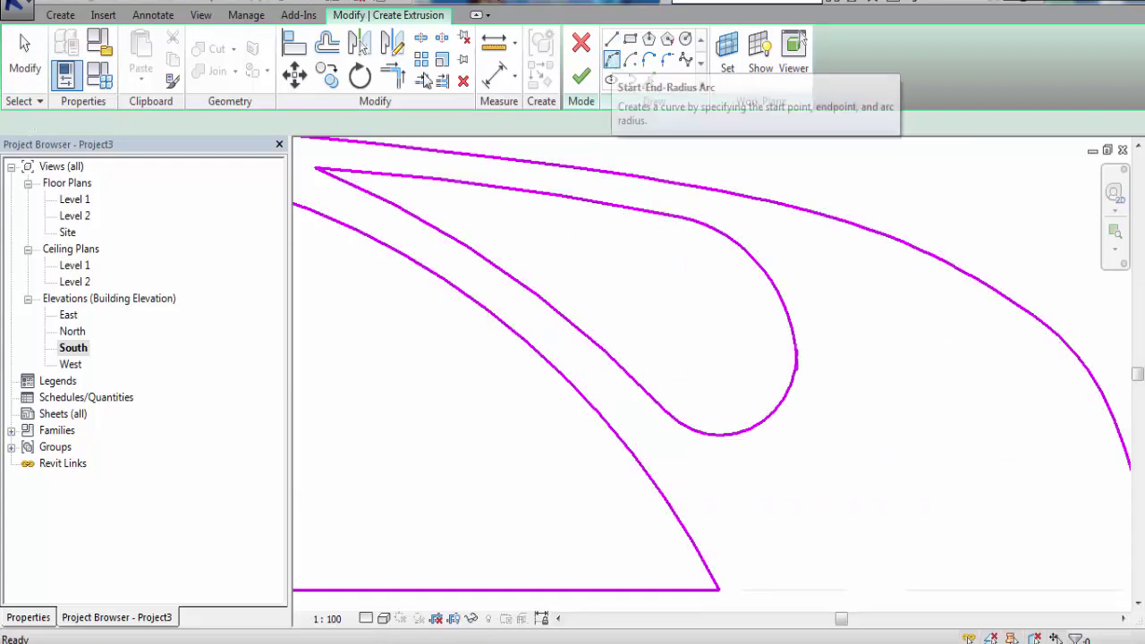
Draw an inner arc parallel to the outer curve, from under the canopy edge toward the base slab
{"action": "left_click", "coordinate": [419, 83]}
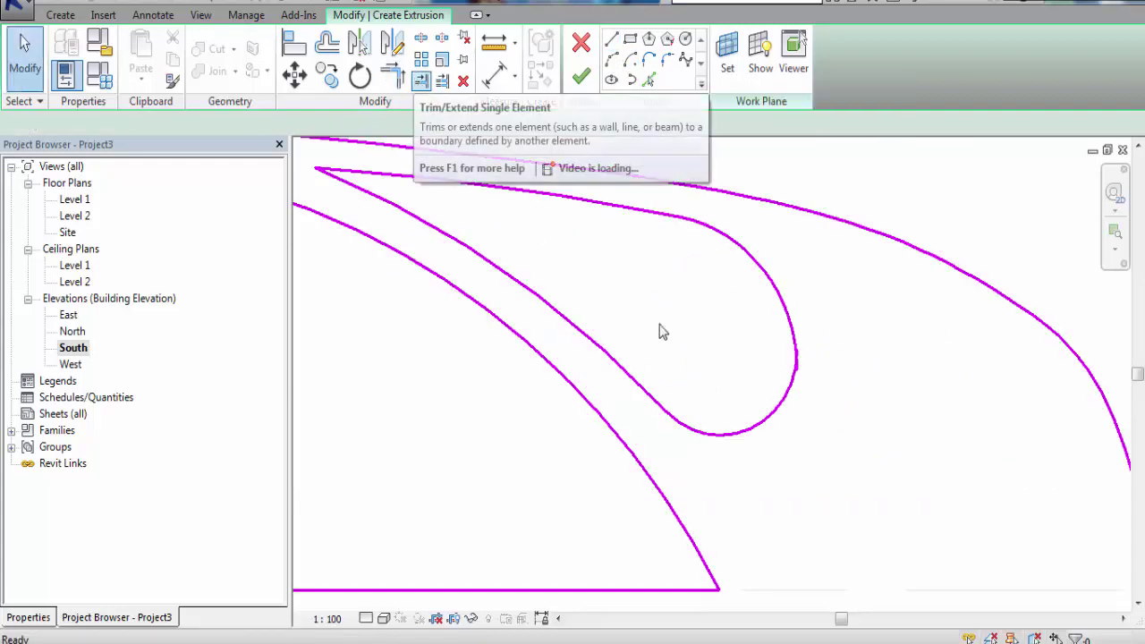
{"action": "left_click", "coordinate": [612, 59]}
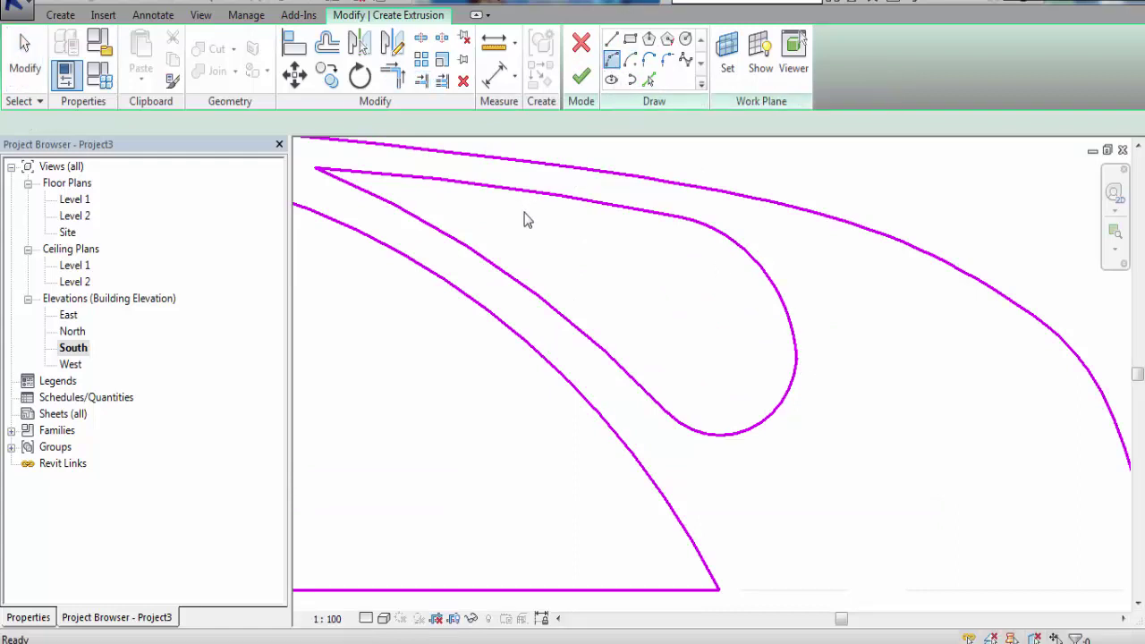
{"action": "scroll", "coordinate": [674, 276], "scroll_direction": "down", "scroll_amount": 4}
{"action": "scroll", "coordinate": [692, 265], "scroll_direction": "up", "scroll_amount": 1}
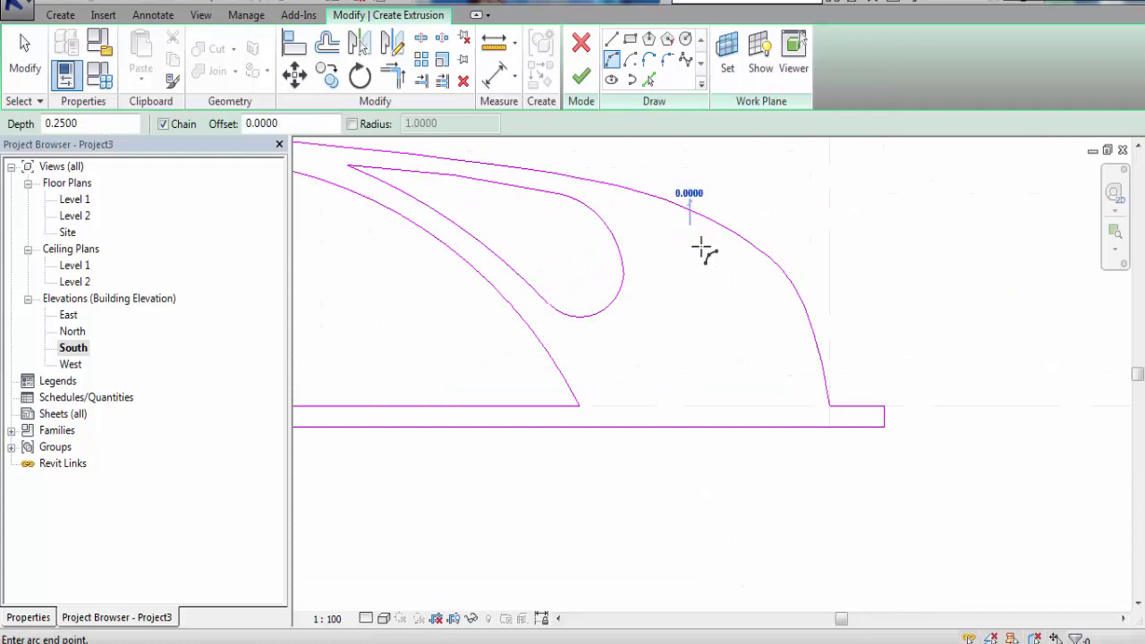
{"action": "left_click", "coordinate": [690, 236]}
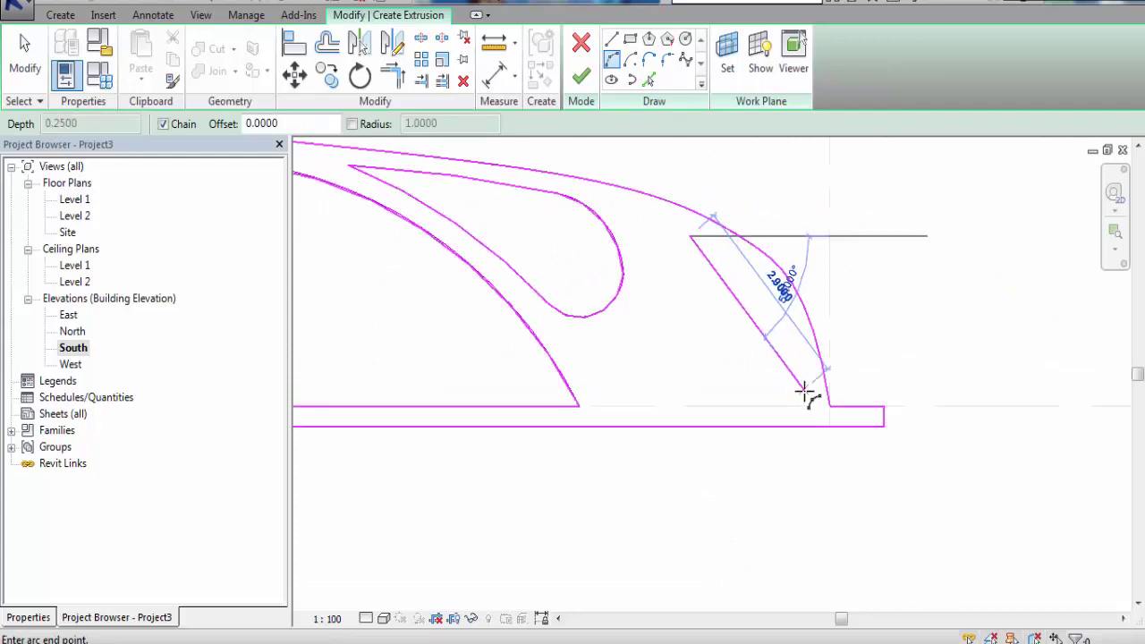
{"action": "left_click", "coordinate": [804, 391]}
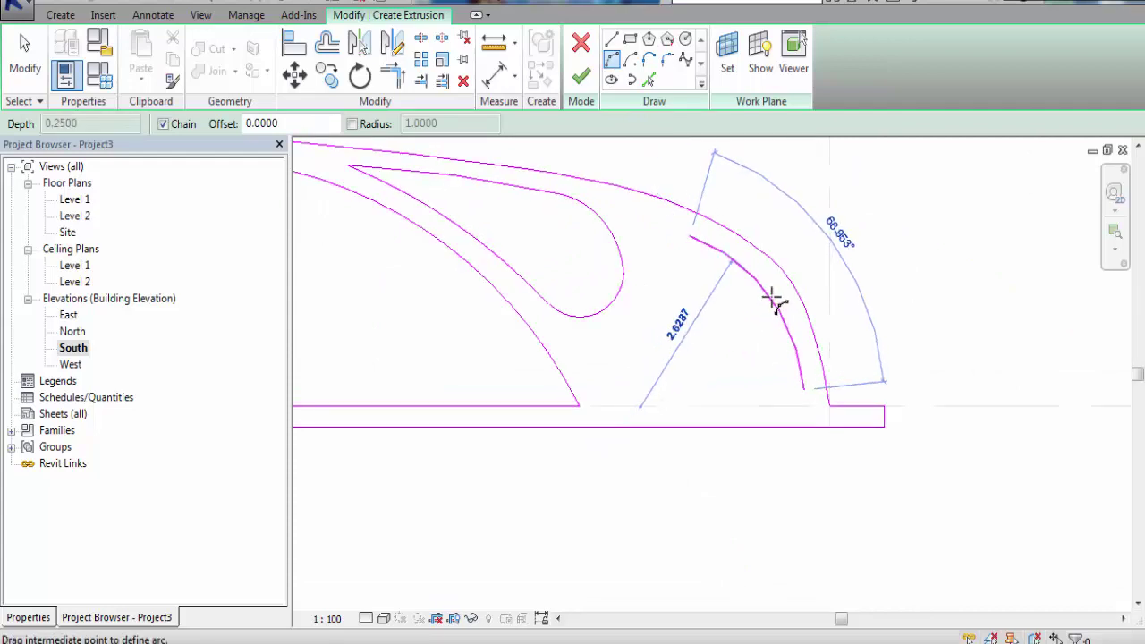
{"action": "left_click", "coordinate": [771, 301]}
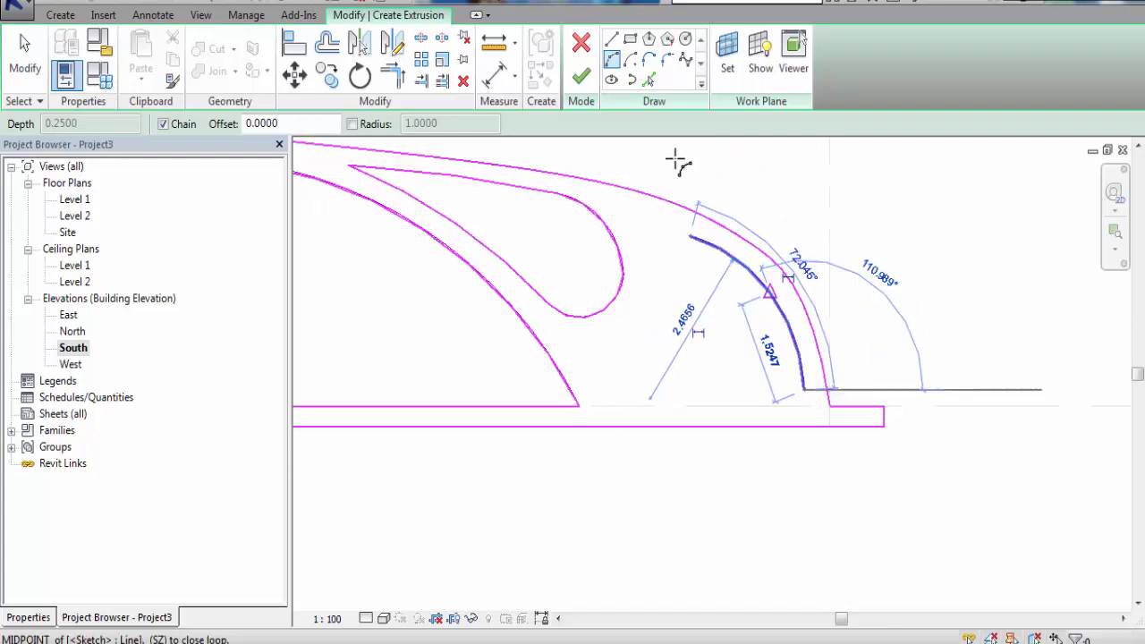
{"action": "left_click", "coordinate": [612, 52]}
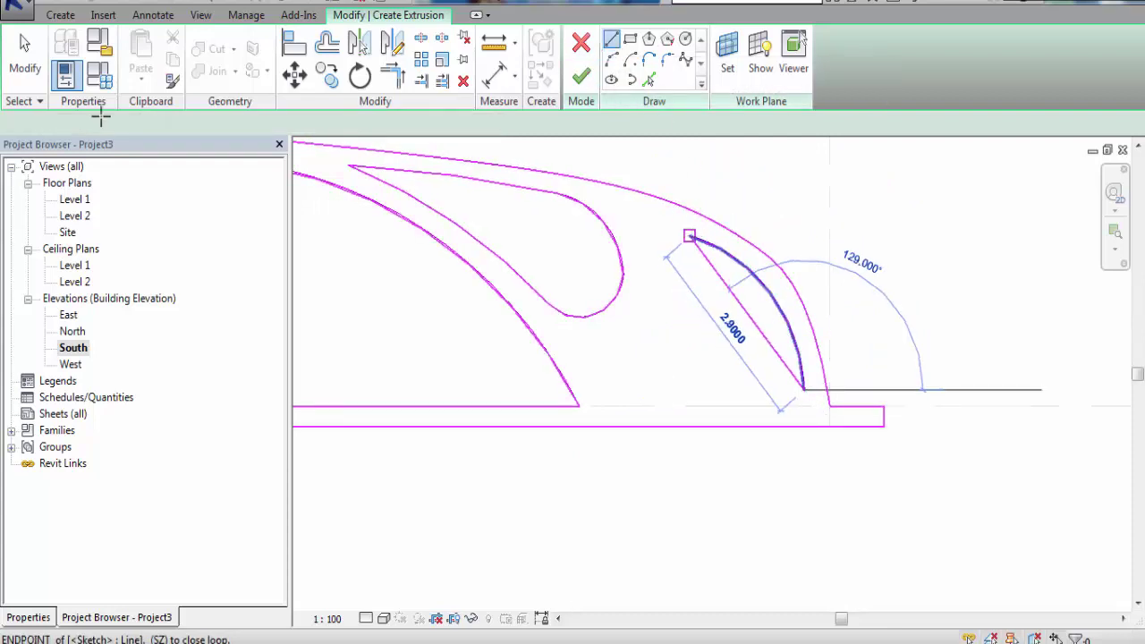
{"action": "left_click", "coordinate": [25, 56]}
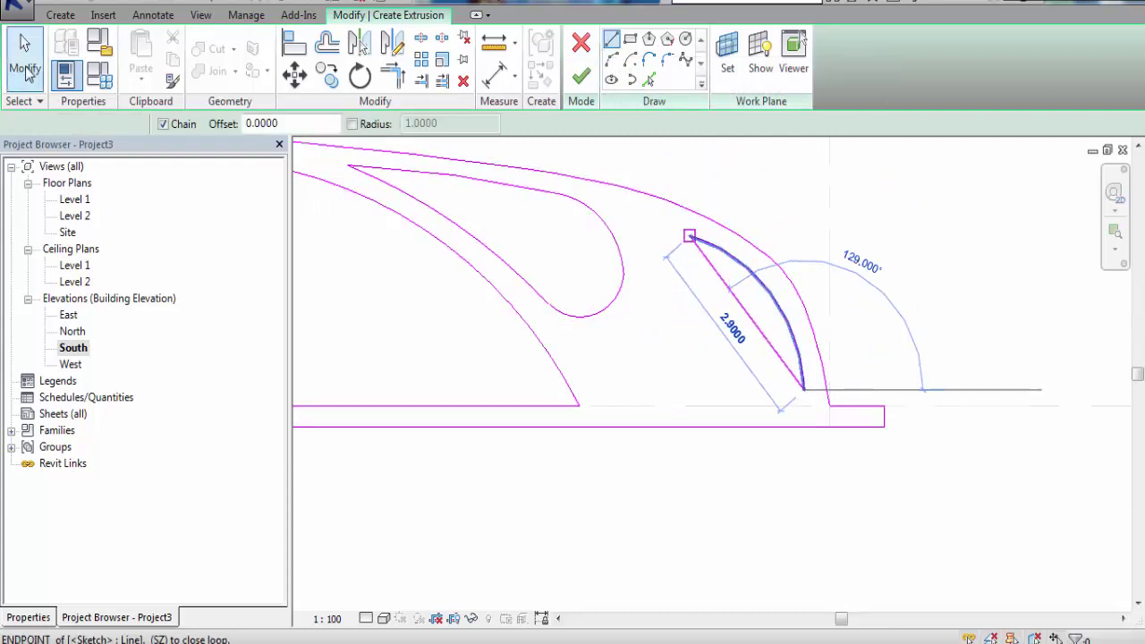
{"action": "left_click", "coordinate": [610, 43]}
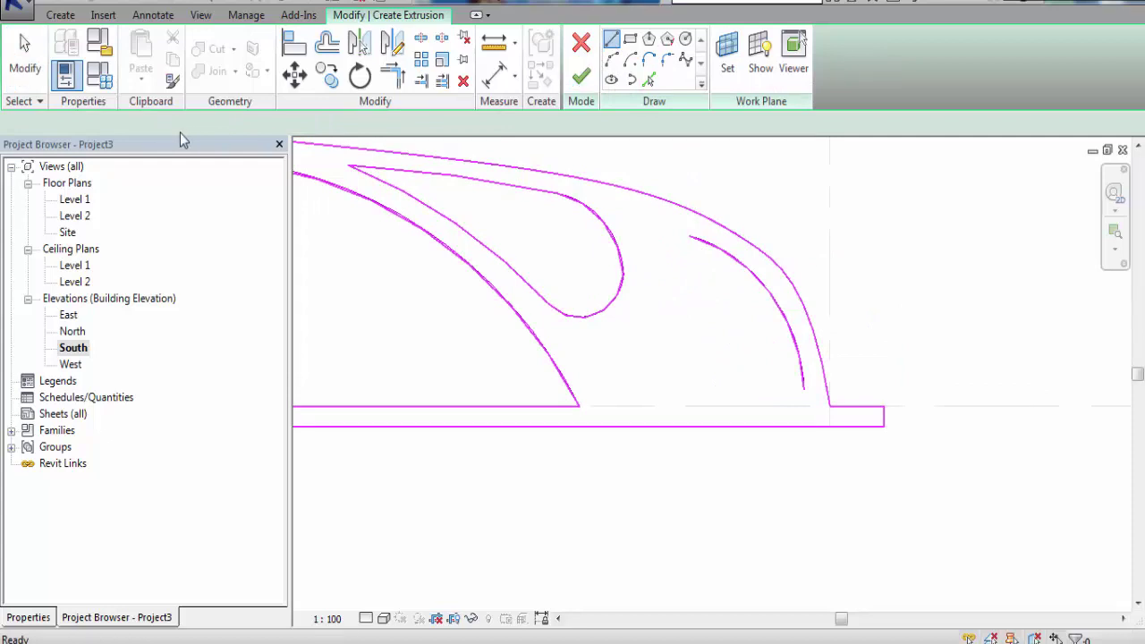
Add vertical and horizontal edges from the inner arc, trimming the horizontal line at the arc
{"action": "left_click", "coordinate": [688, 236]}
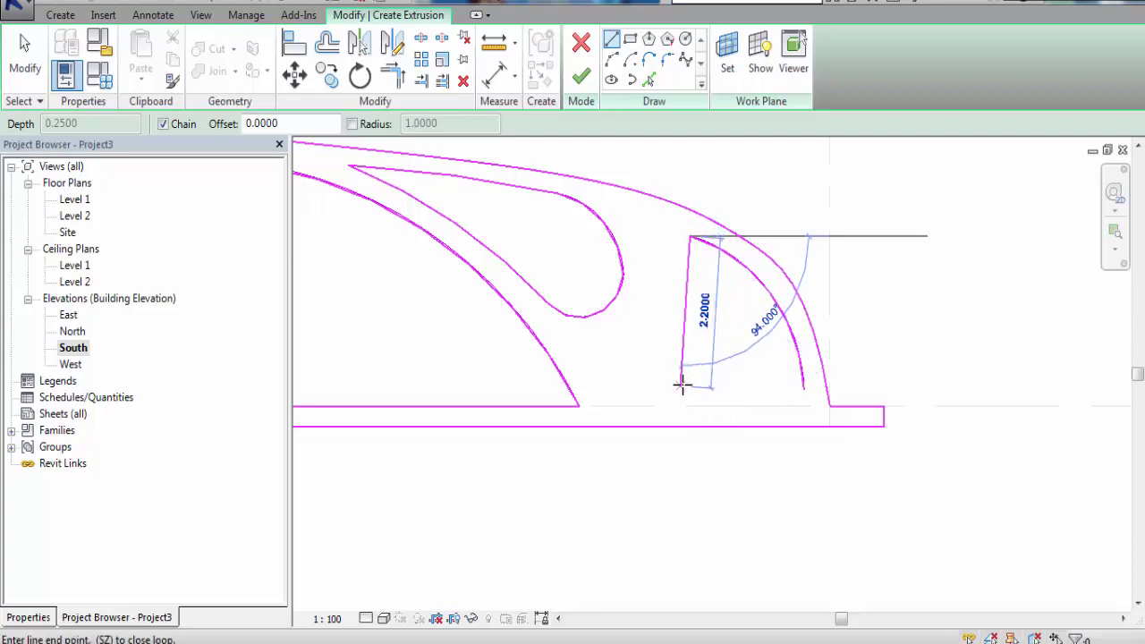
{"action": "left_click", "coordinate": [773, 388]}
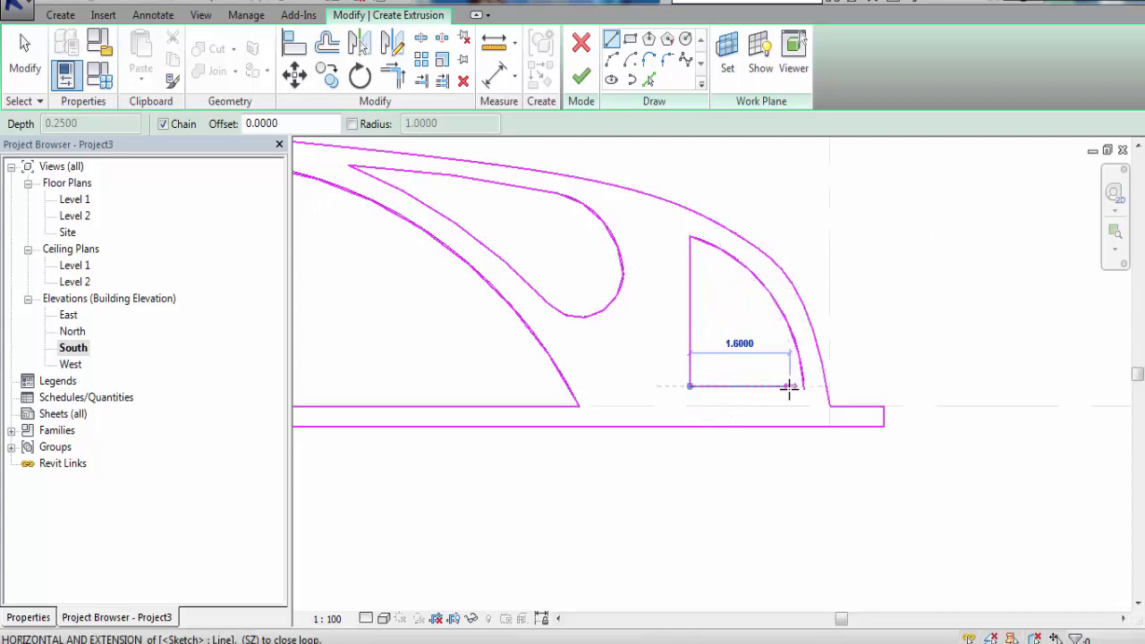
{"action": "left_click", "coordinate": [859, 386]}
{"action": "key", "text": "t"}
{"action": "key", "text": "r"}
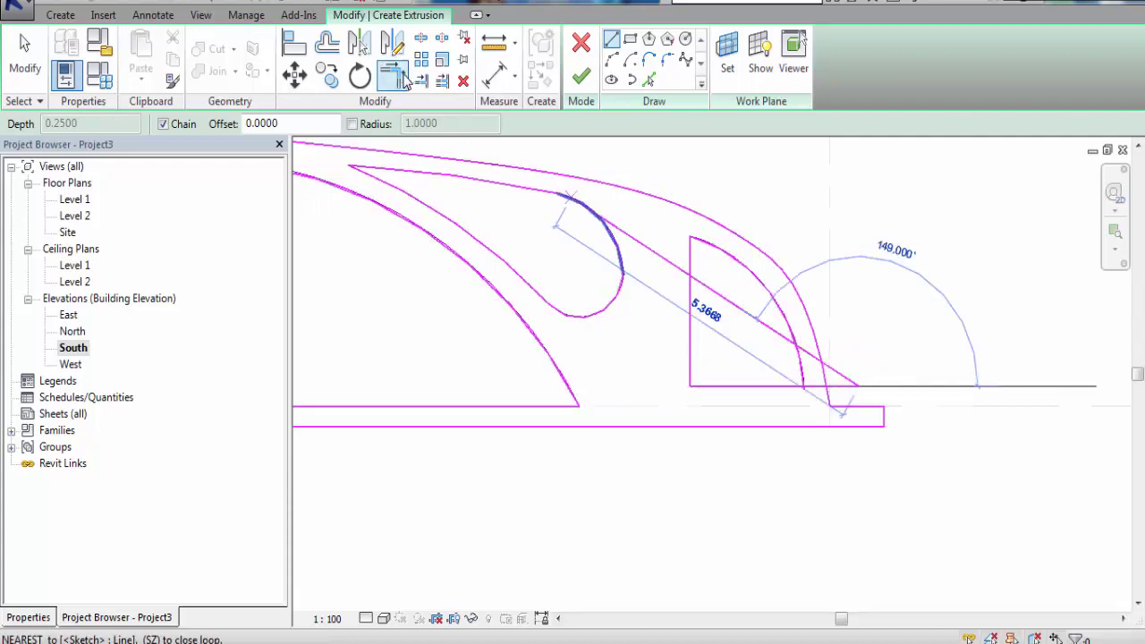
{"action": "left_click", "coordinate": [801, 368]}
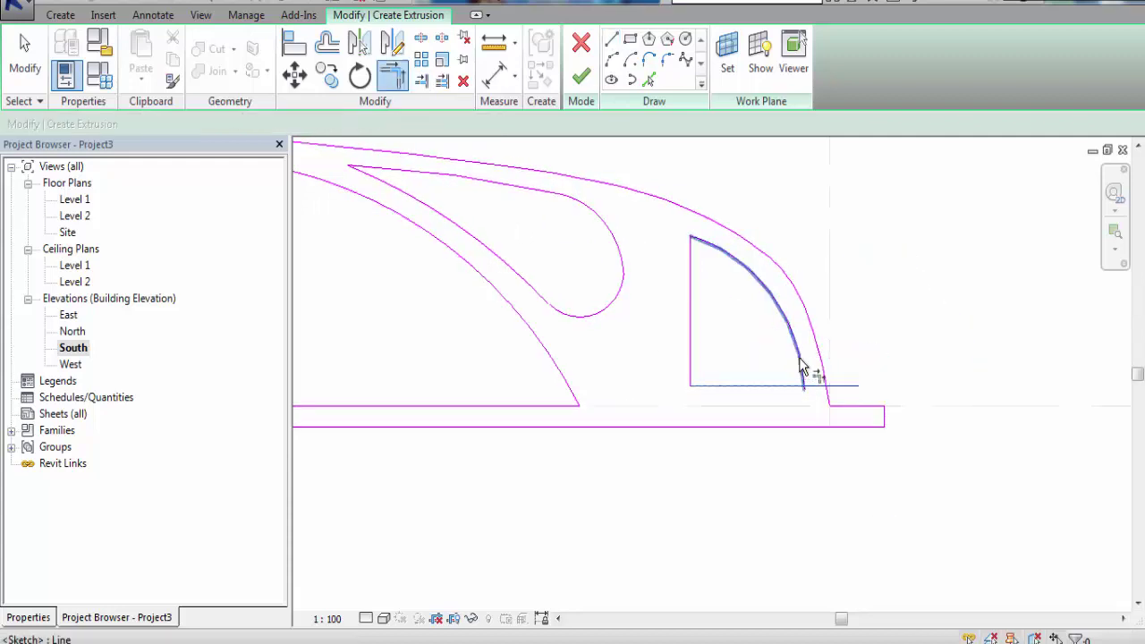
{"action": "left_click", "coordinate": [787, 387]}
{"action": "scroll", "coordinate": [967, 332], "scroll_direction": "down", "scroll_amount": 1}
{"action": "scroll", "coordinate": [961, 329], "scroll_direction": "down", "scroll_amount": 1}
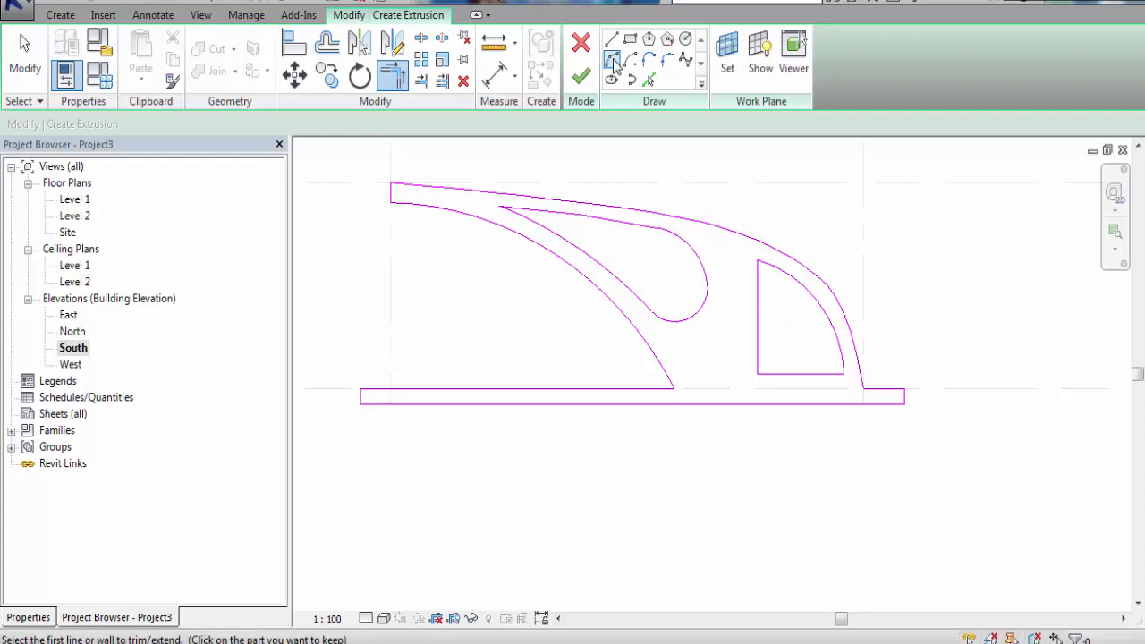
Round the teardrop opening's left tip with a 0.12 fillet
{"action": "left_click", "coordinate": [667, 61]}
{"action": "scroll", "coordinate": [510, 217], "scroll_direction": "up", "scroll_amount": 1}
{"action": "scroll", "coordinate": [524, 263], "scroll_direction": "up", "scroll_amount": 2}
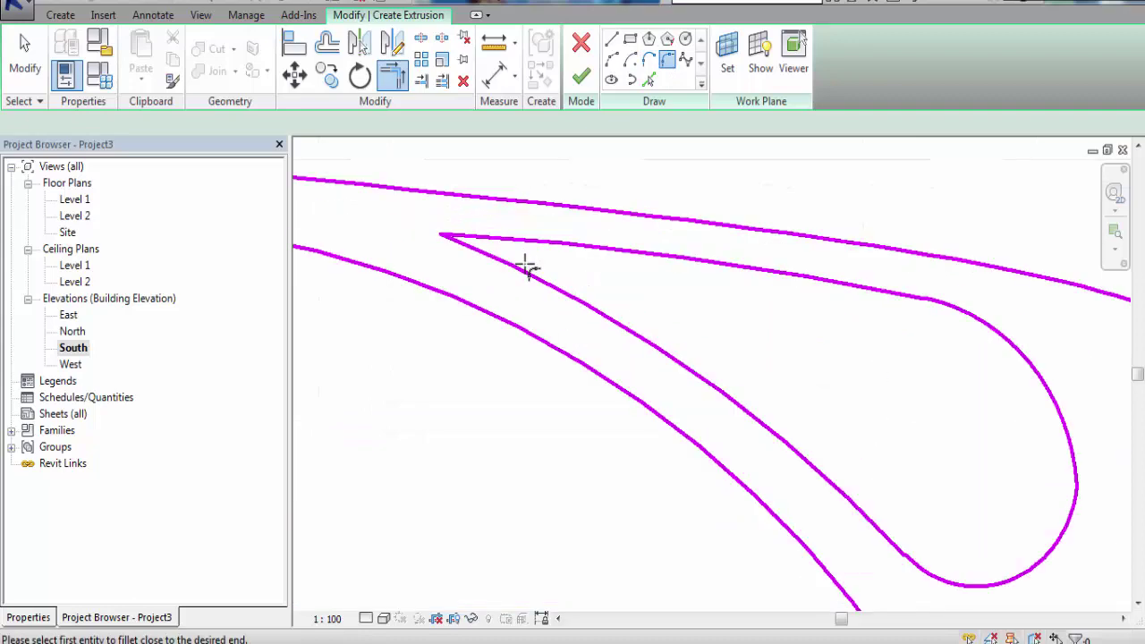
{"action": "left_click", "coordinate": [519, 245]}
{"action": "left_click", "coordinate": [532, 268]}
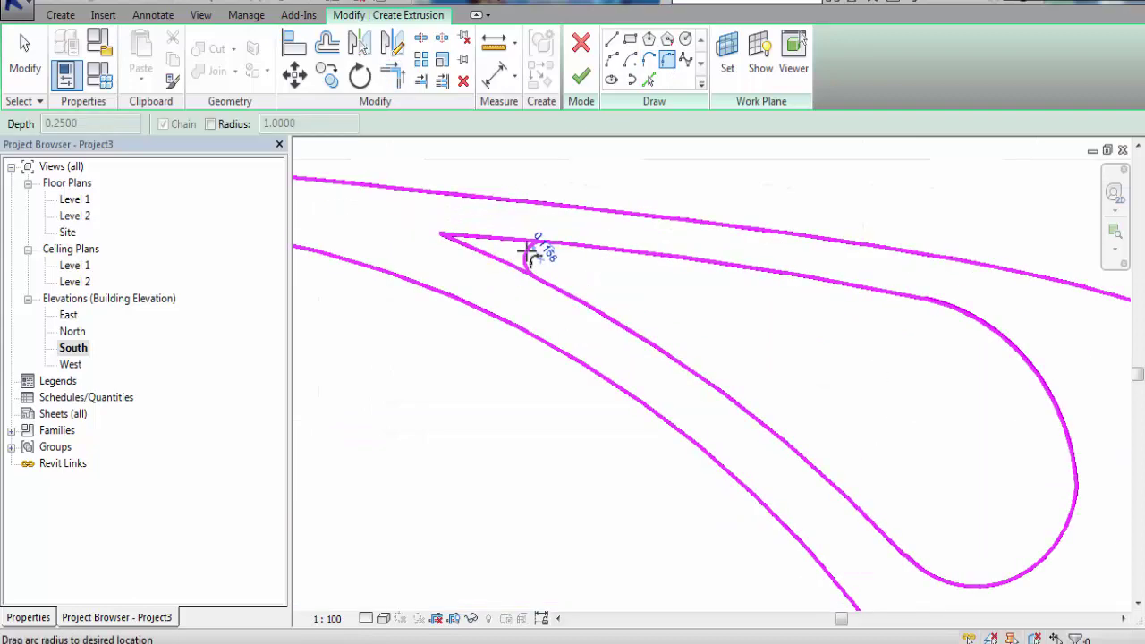
{"action": "left_click", "coordinate": [531, 251]}
{"action": "scroll", "coordinate": [501, 219], "scroll_direction": "down", "scroll_amount": 1}
{"action": "scroll", "coordinate": [497, 219], "scroll_direction": "down", "scroll_amount": 3}
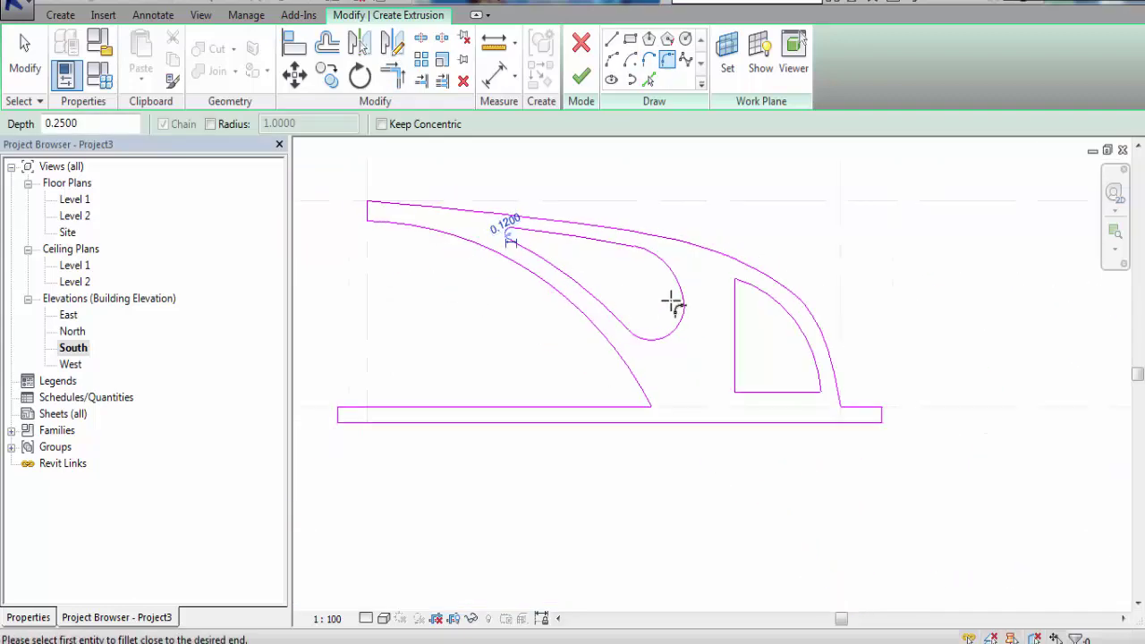
{"action": "scroll", "coordinate": [742, 296], "scroll_direction": "up", "scroll_amount": 2}
{"action": "scroll", "coordinate": [745, 286], "scroll_direction": "up", "scroll_amount": 2}
Fillet the quarter-round opening's top-left and bottom-right corners at 0.24 and 0.40
{"action": "left_click", "coordinate": [745, 286]}
{"action": "left_click", "coordinate": [760, 252]}
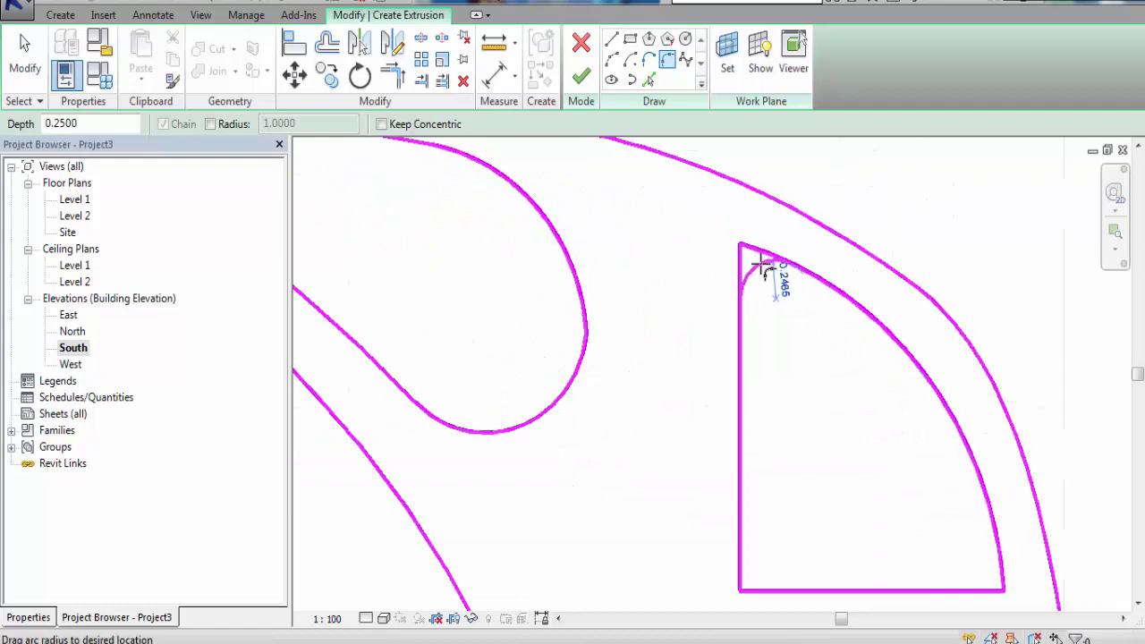
{"action": "left_click", "coordinate": [767, 256]}
{"action": "scroll", "coordinate": [684, 273], "scroll_direction": "down", "scroll_amount": 2}
{"action": "scroll", "coordinate": [742, 348], "scroll_direction": "up", "scroll_amount": 1}
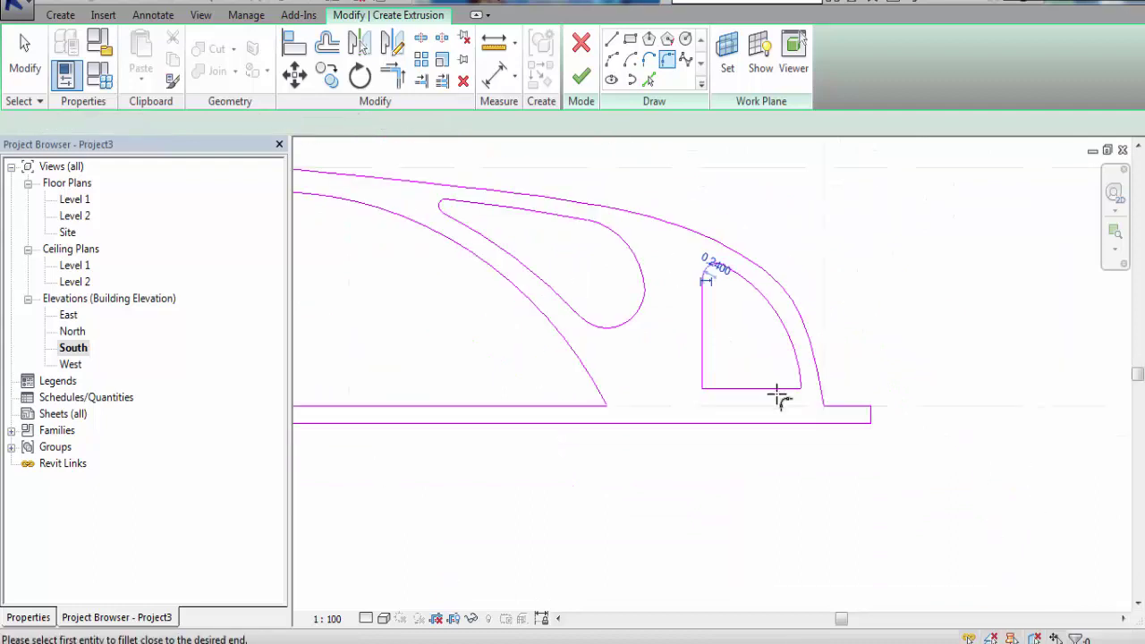
{"action": "scroll", "coordinate": [787, 389], "scroll_direction": "up", "scroll_amount": 1}
{"action": "left_click", "coordinate": [820, 358]}
{"action": "left_click", "coordinate": [812, 382]}
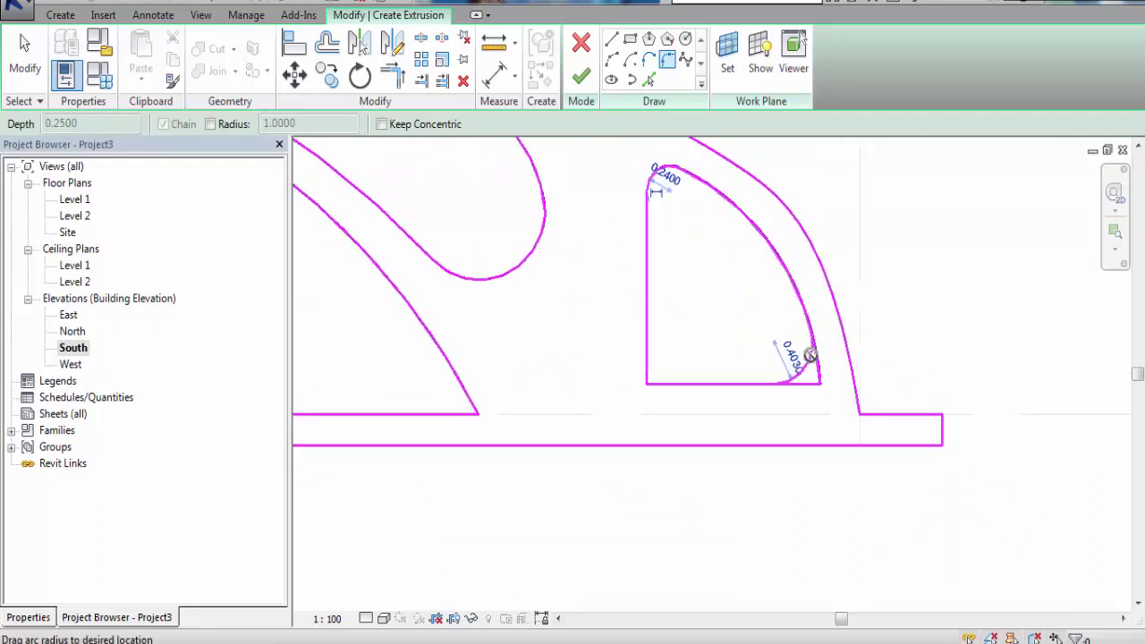
{"action": "left_click", "coordinate": [814, 359]}
{"action": "scroll", "coordinate": [715, 362], "scroll_direction": "down", "scroll_amount": 1}
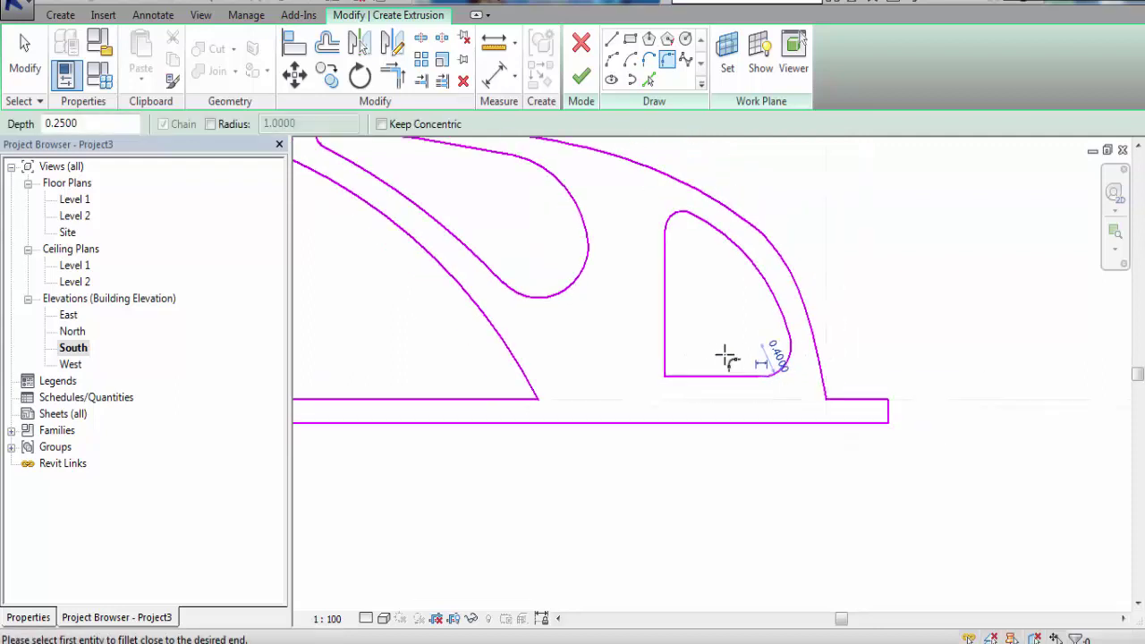
{"action": "scroll", "coordinate": [726, 357], "scroll_direction": "down", "scroll_amount": 1}
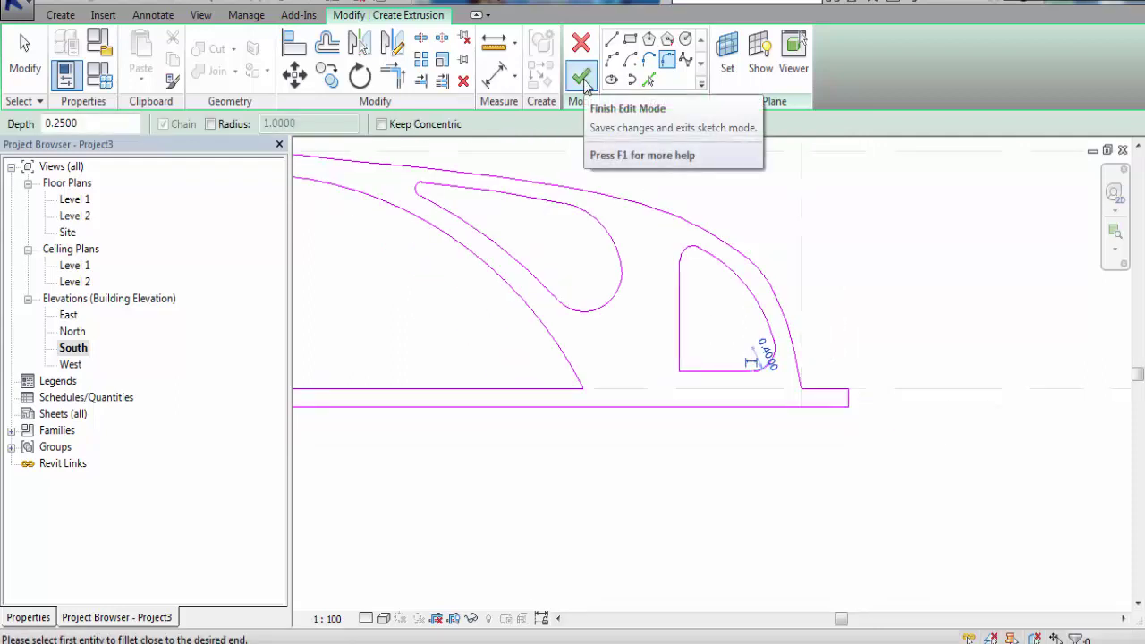
Set Extrusion Start -2.5 and End 2.5, apply, and finish the sketch as a 5.0-deep solid
{"action": "left_click", "coordinate": [28, 617]}
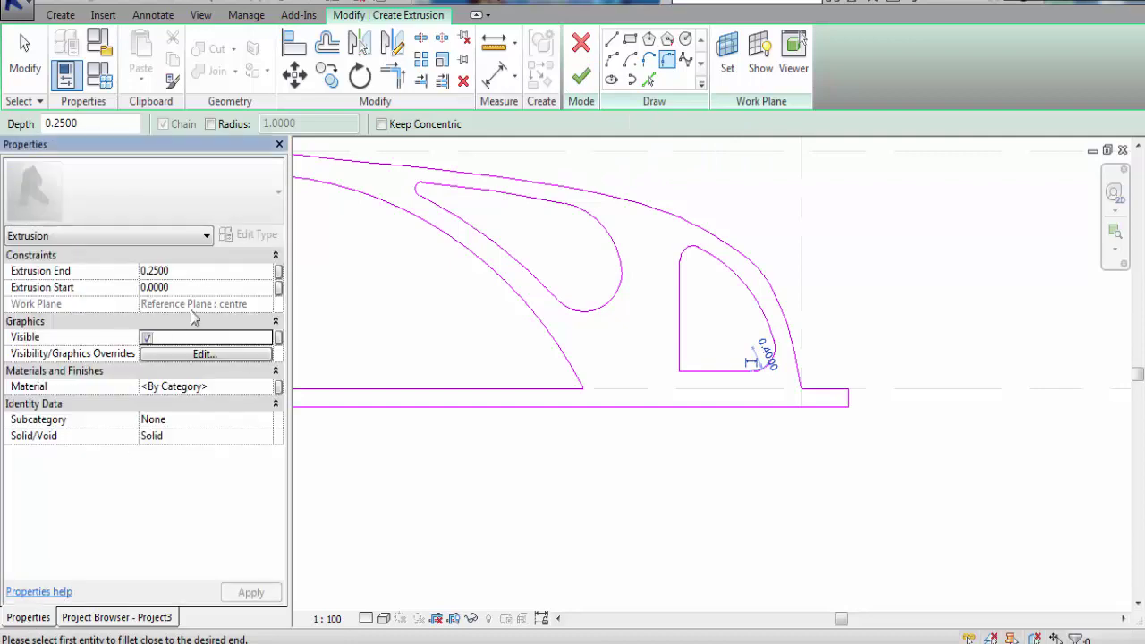
{"action": "left_click", "coordinate": [195, 270]}
{"action": "type", "text": "2"}
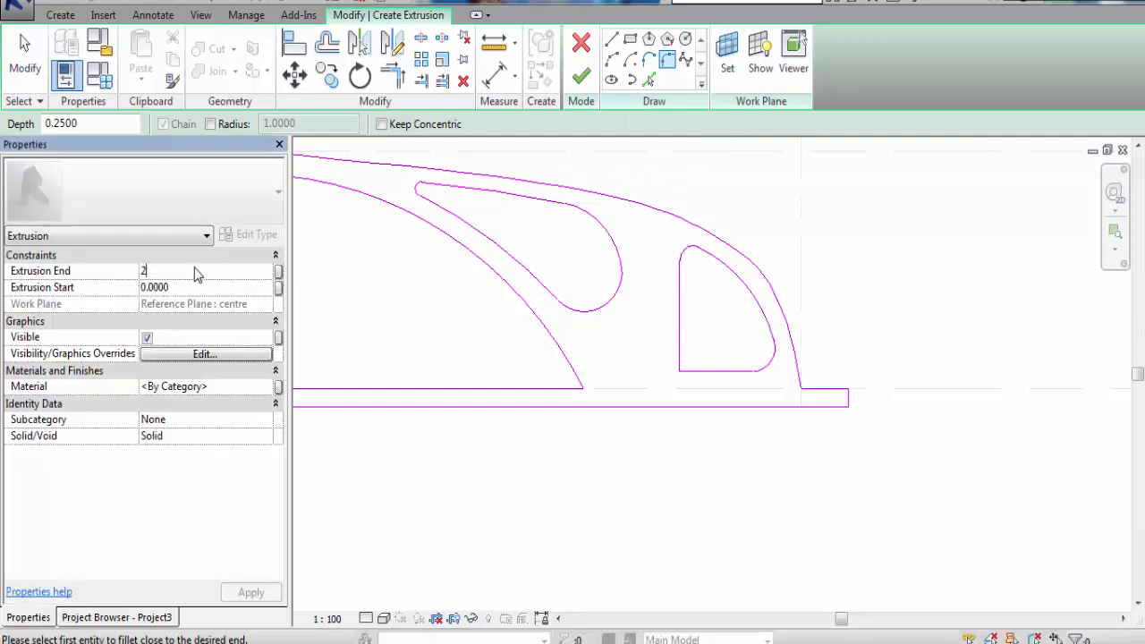
{"action": "type", "text": ".5"}
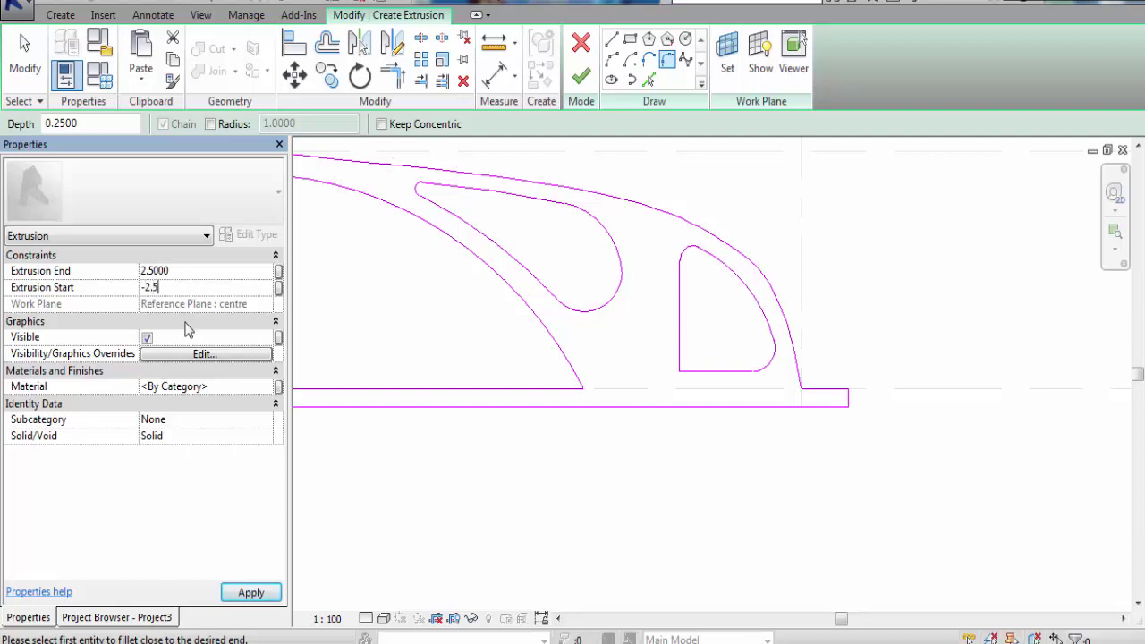
{"action": "left_click", "coordinate": [233, 596]}
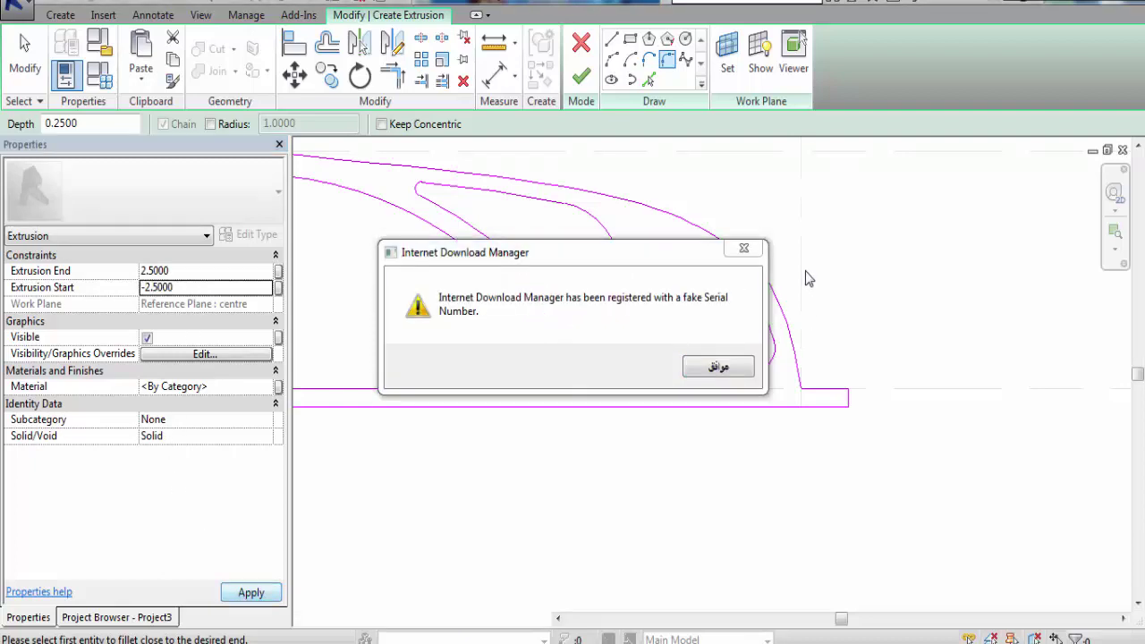
{"action": "left_click", "coordinate": [756, 250]}
{"action": "left_click", "coordinate": [580, 76]}
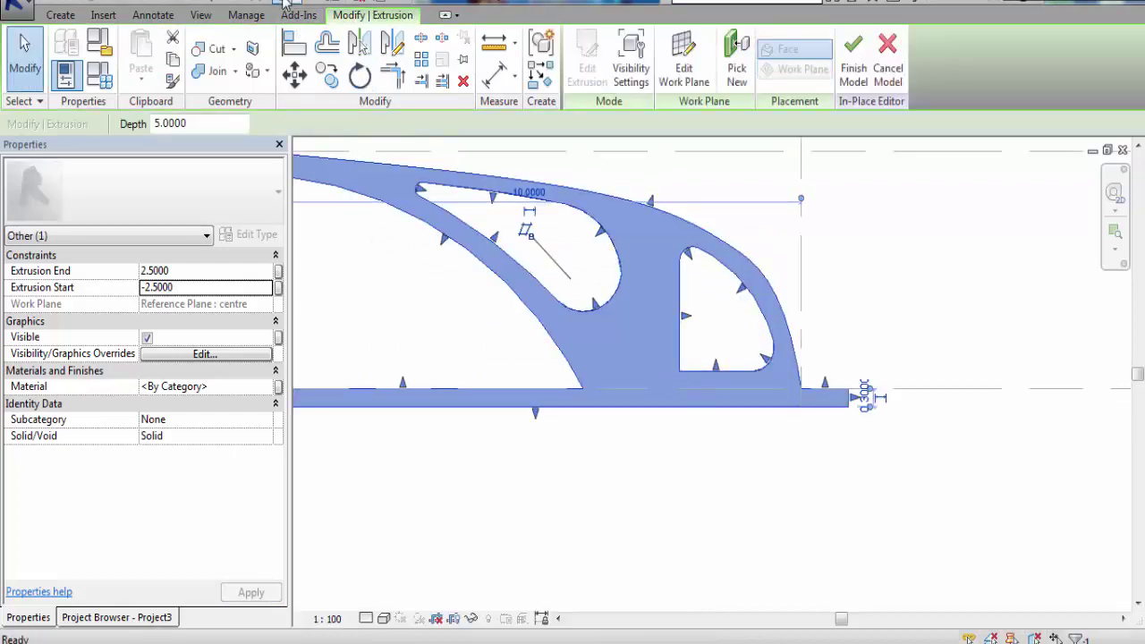
Orbit the finished canopy in the default 3D view, then bring up the Project Browser
{"action": "left_click", "coordinate": [572, 528]}
{"action": "mouse_move", "coordinate": [572, 528]}
{"action": "middle_mouse_down", "text": "shift"}
{"action": "mouse_move", "coordinate": [656, 543]}
{"action": "mouse_move", "coordinate": [742, 460]}
{"action": "mouse_move", "coordinate": [739, 388]}
{"action": "mouse_move", "coordinate": [904, 384]}
{"action": "mouse_move", "coordinate": [980, 437]}
{"action": "mouse_move", "coordinate": [897, 418]}
{"action": "mouse_move", "coordinate": [742, 467]}
{"action": "mouse_move", "coordinate": [354, 458]}
{"action": "middle_mouse_up", "text": "shift"}
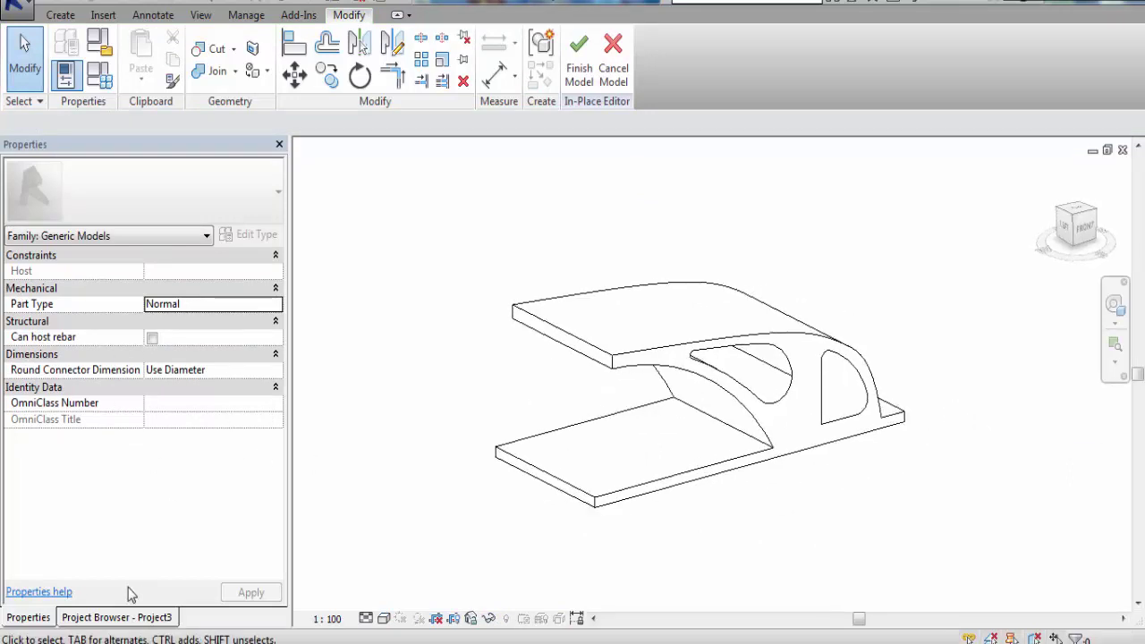
{"action": "left_click", "coordinate": [126, 620]}
From the South elevation, start a Void Extrusion on the Reference Plane : centre work plane
{"action": "double_click", "coordinate": [70, 366]}
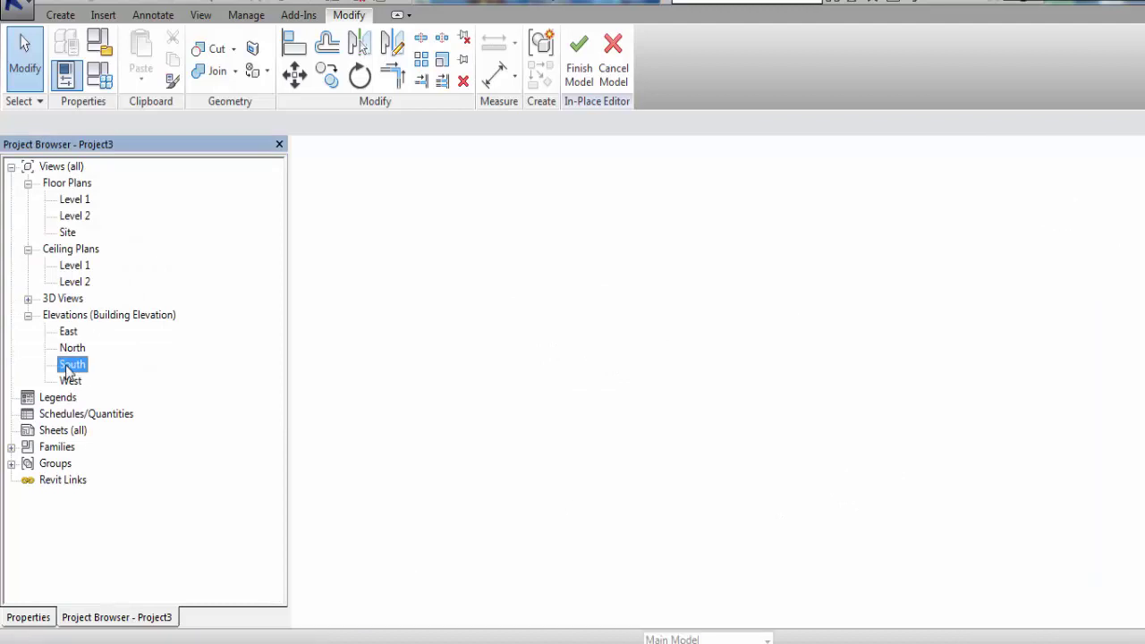
{"action": "left_click", "coordinate": [65, 16]}
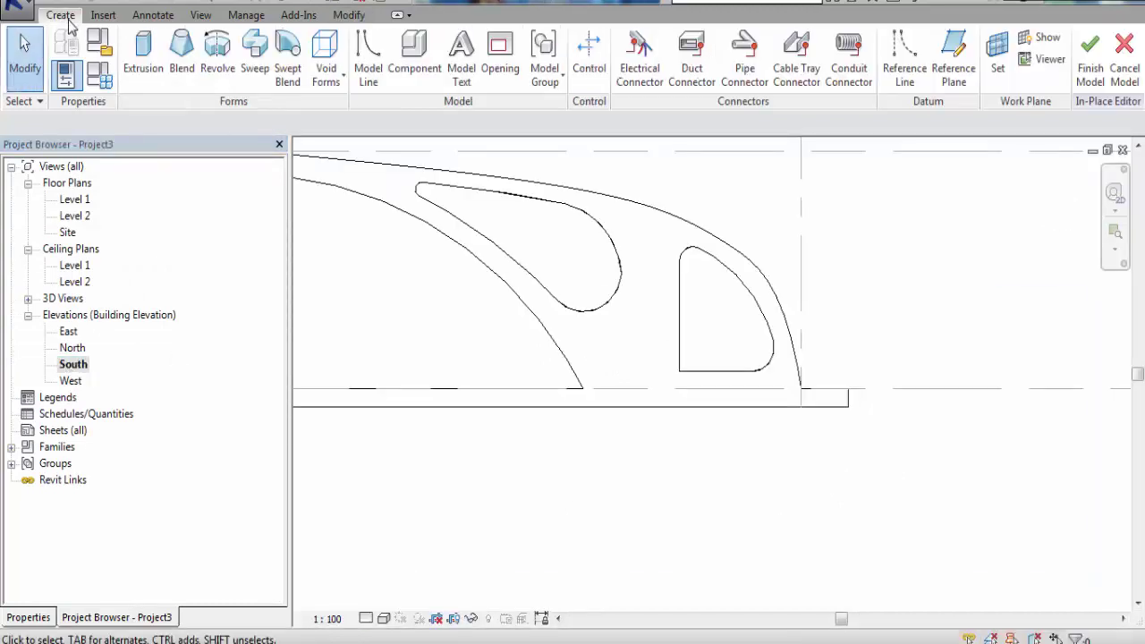
{"action": "left_click", "coordinate": [325, 72]}
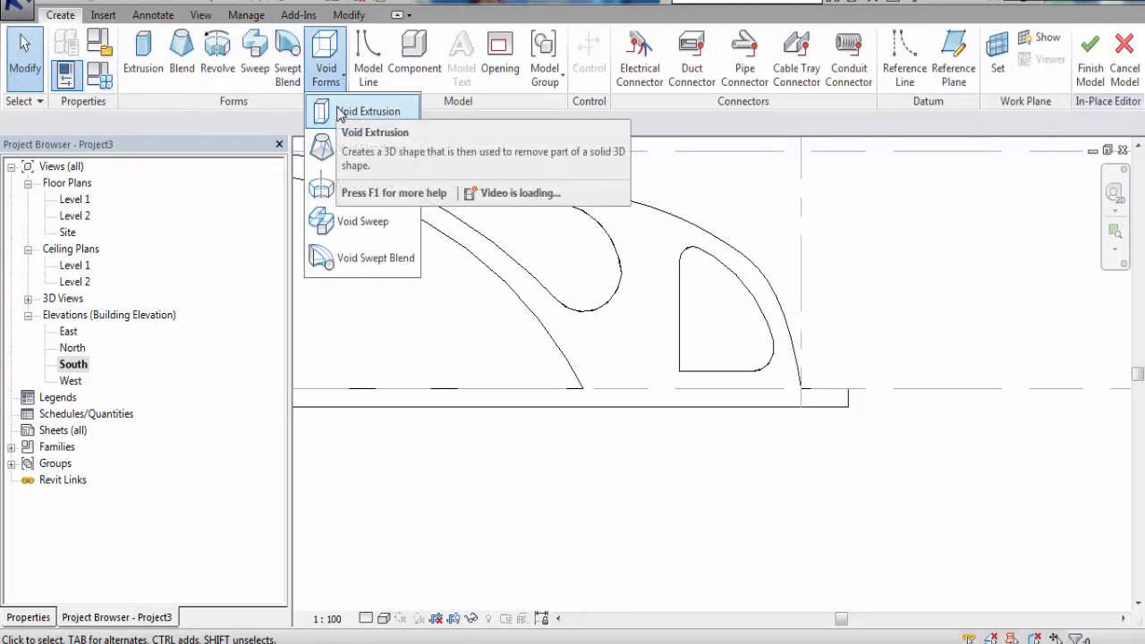
{"action": "left_click", "coordinate": [340, 113]}
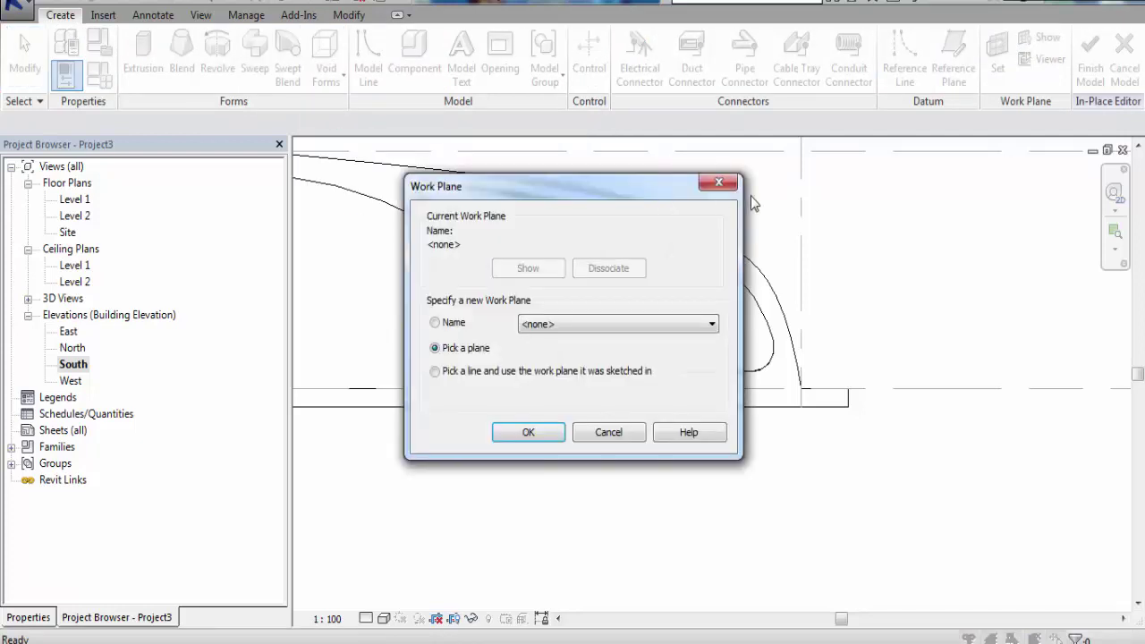
{"action": "left_click", "coordinate": [577, 325]}
{"action": "left_click", "coordinate": [565, 428]}
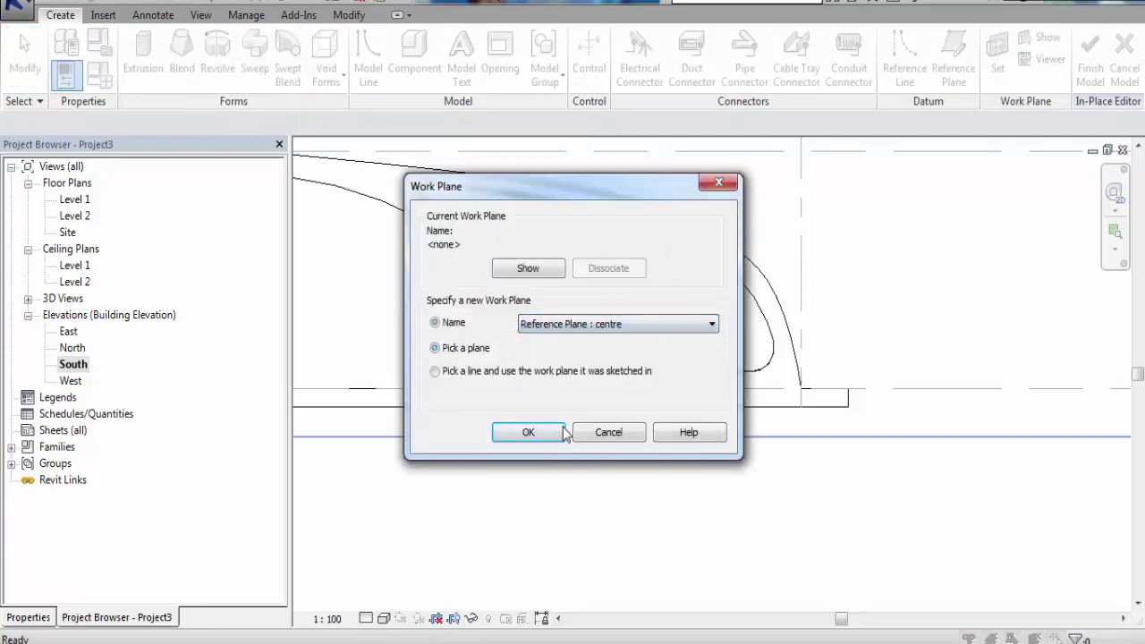
{"action": "left_click", "coordinate": [539, 434]}
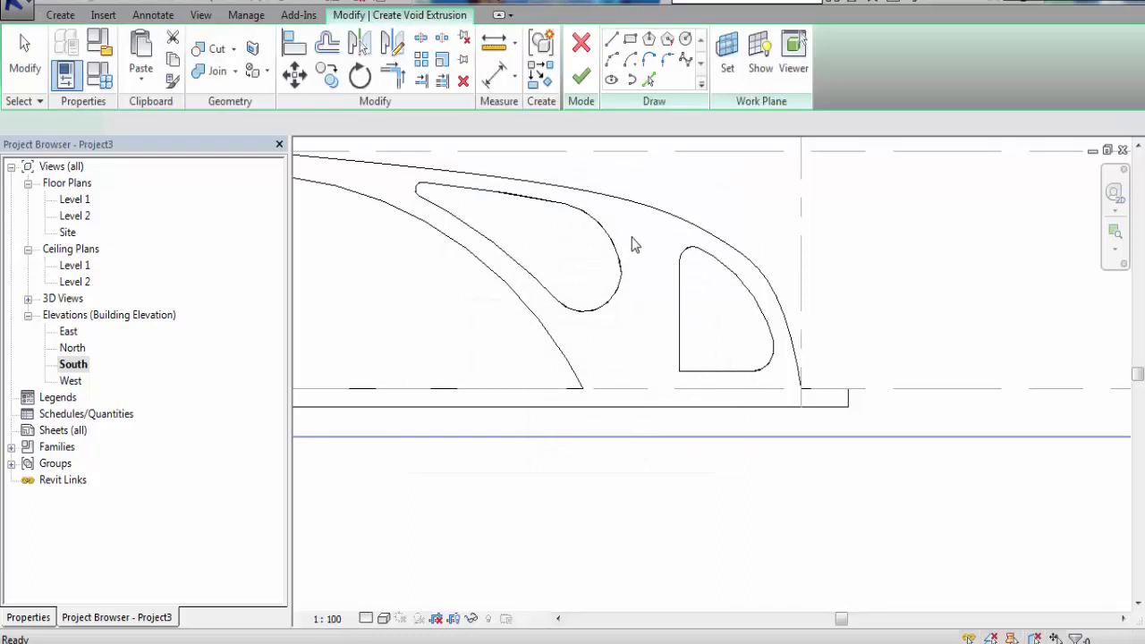
Pick the teardrop's upper edge, left tip, lower curve and right arc as void lines at 0.1 offset
{"action": "left_click", "coordinate": [651, 81]}
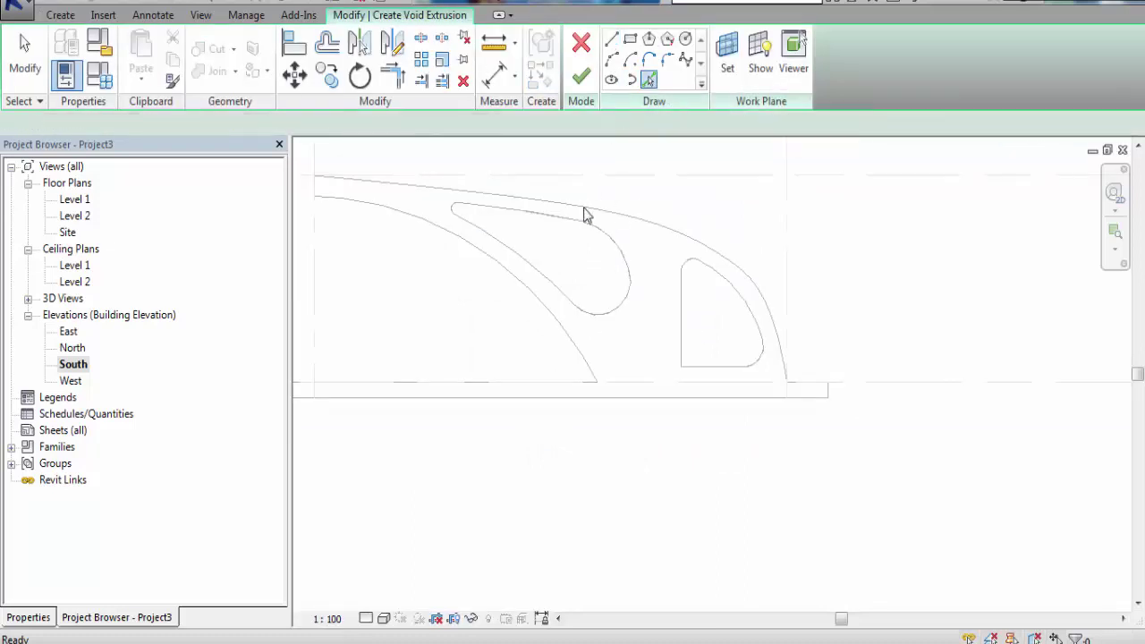
{"action": "scroll", "coordinate": [577, 222], "scroll_direction": "up", "scroll_amount": 2}
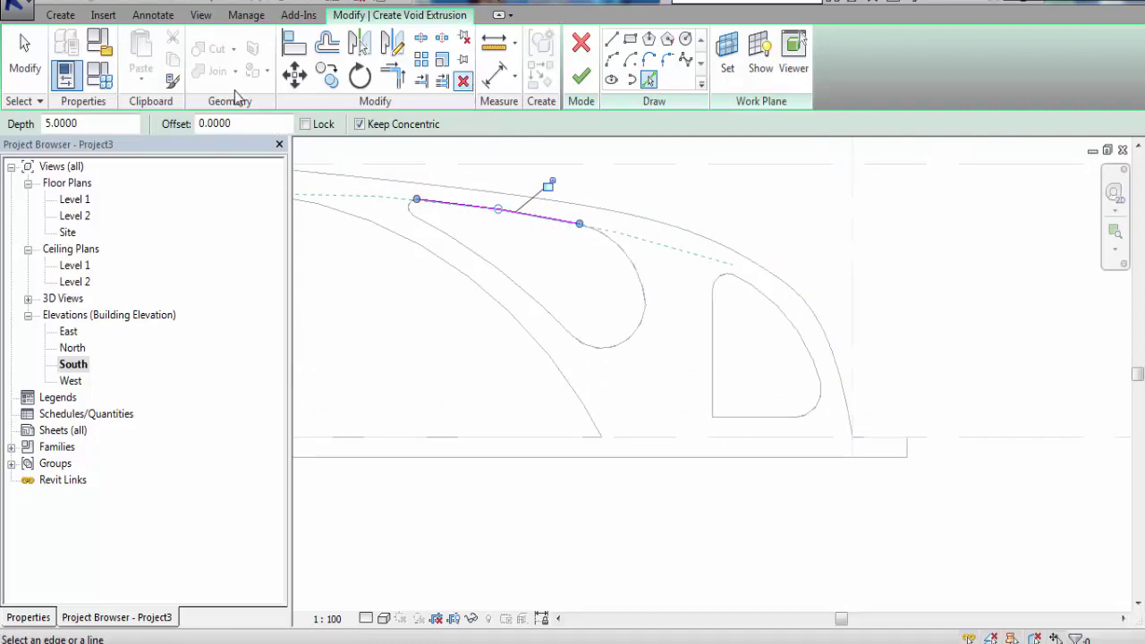
{"action": "key", "text": "Escape"}
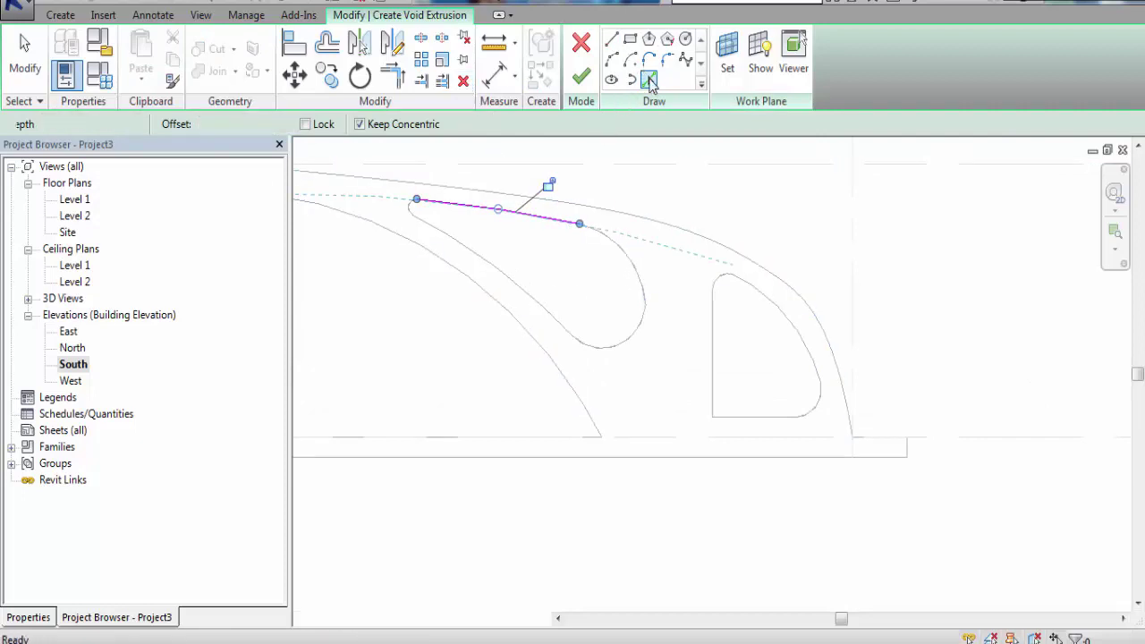
{"action": "key", "text": "Escape"}
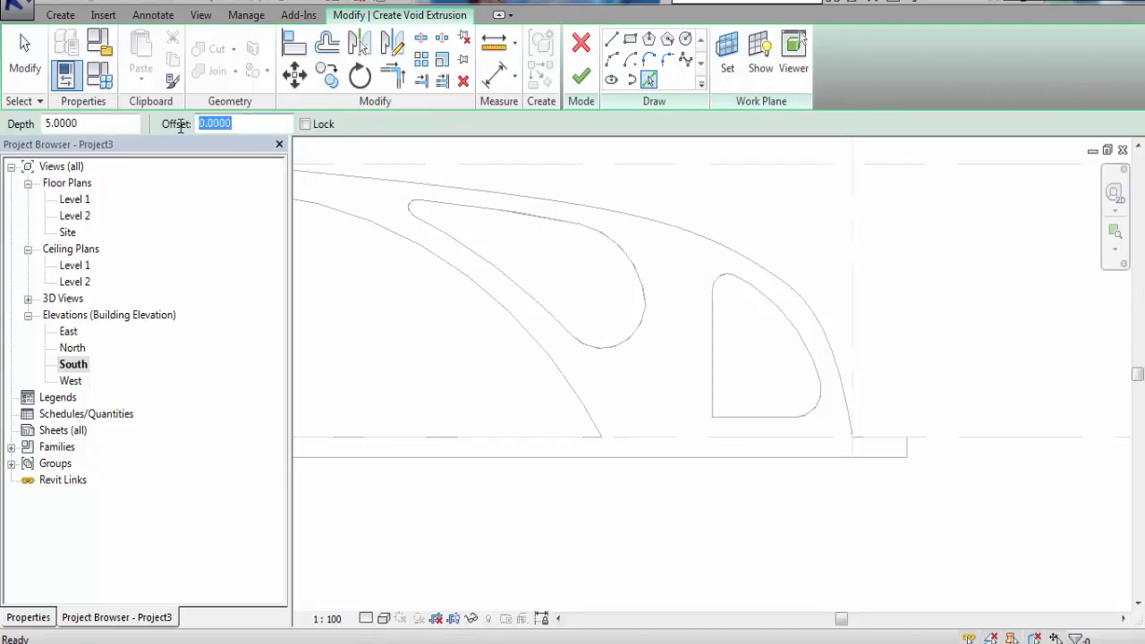
{"action": "left_click", "coordinate": [454, 209]}
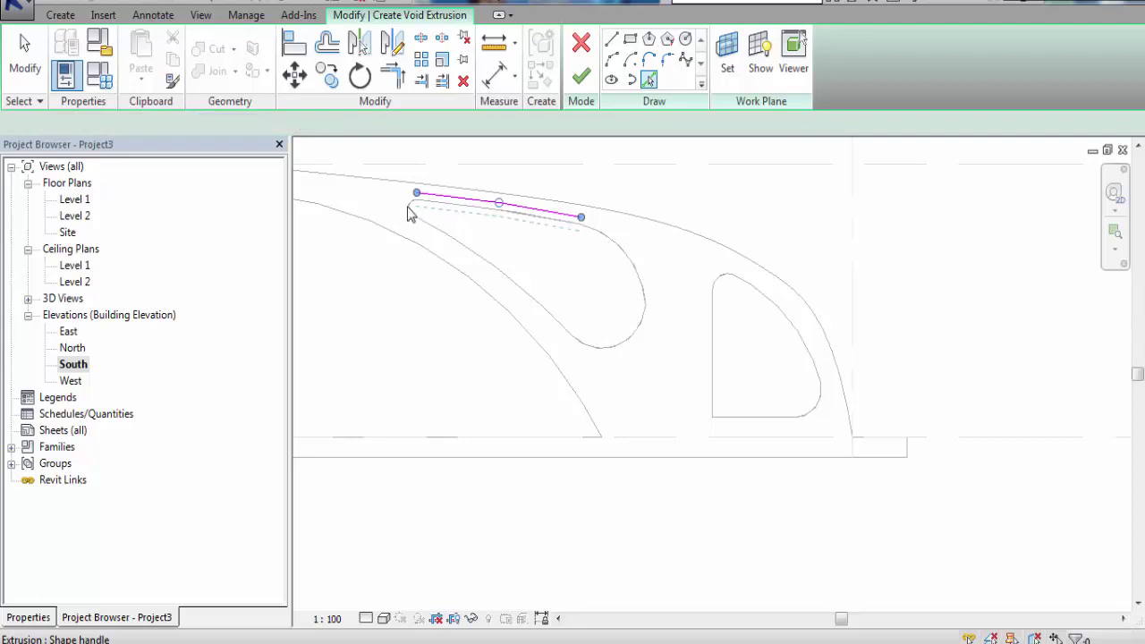
{"action": "left_click", "coordinate": [411, 209]}
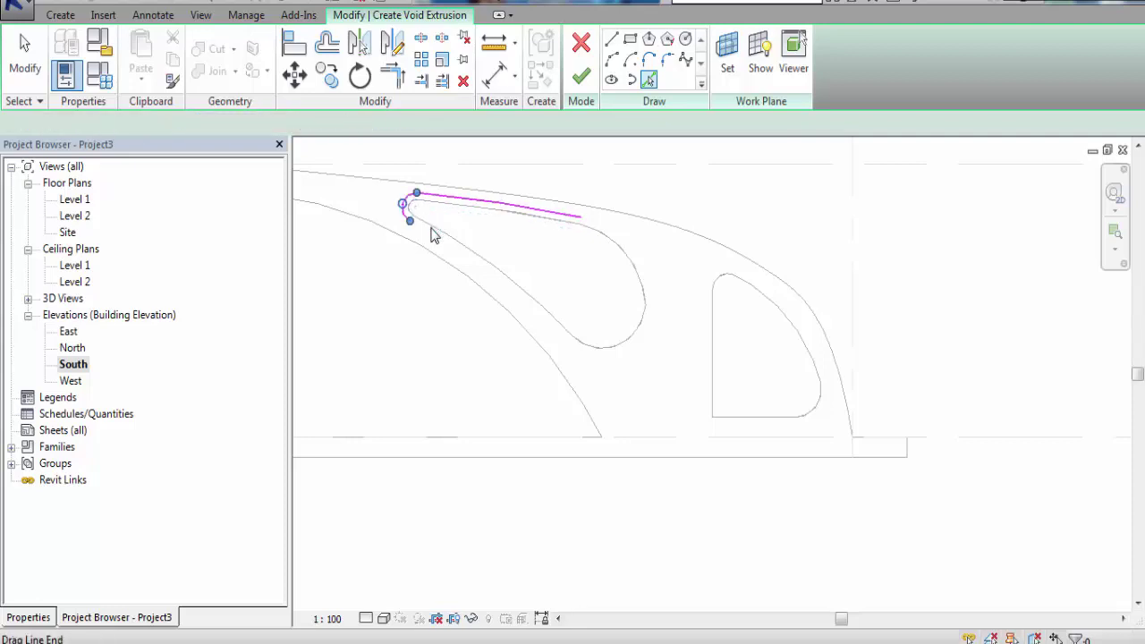
{"action": "left_click", "coordinate": [430, 229]}
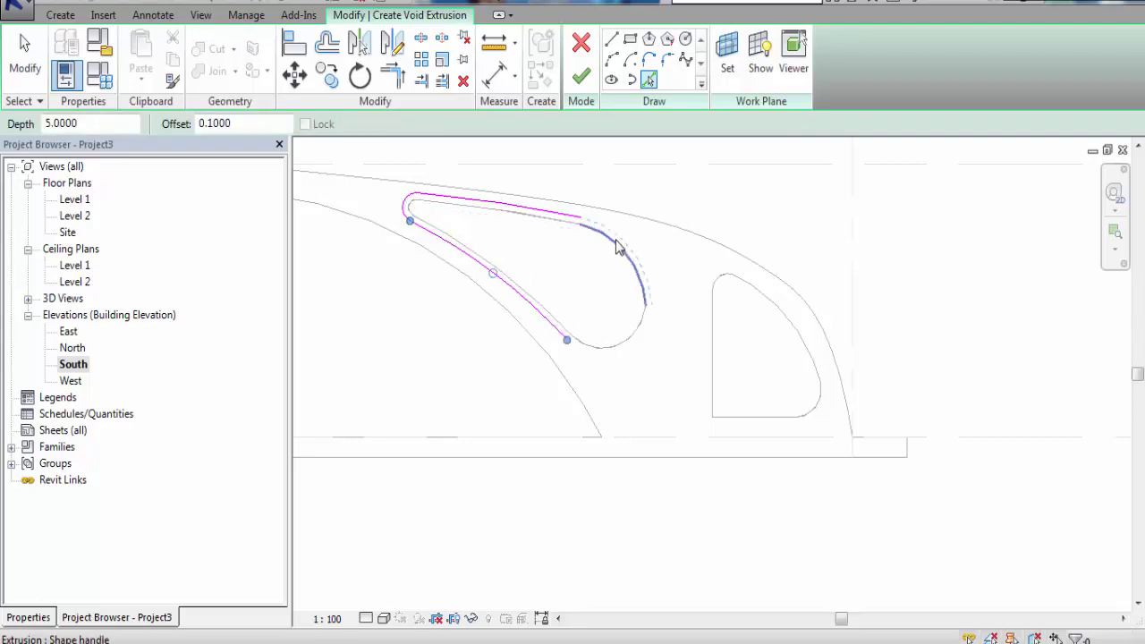
{"action": "left_click", "coordinate": [641, 299]}
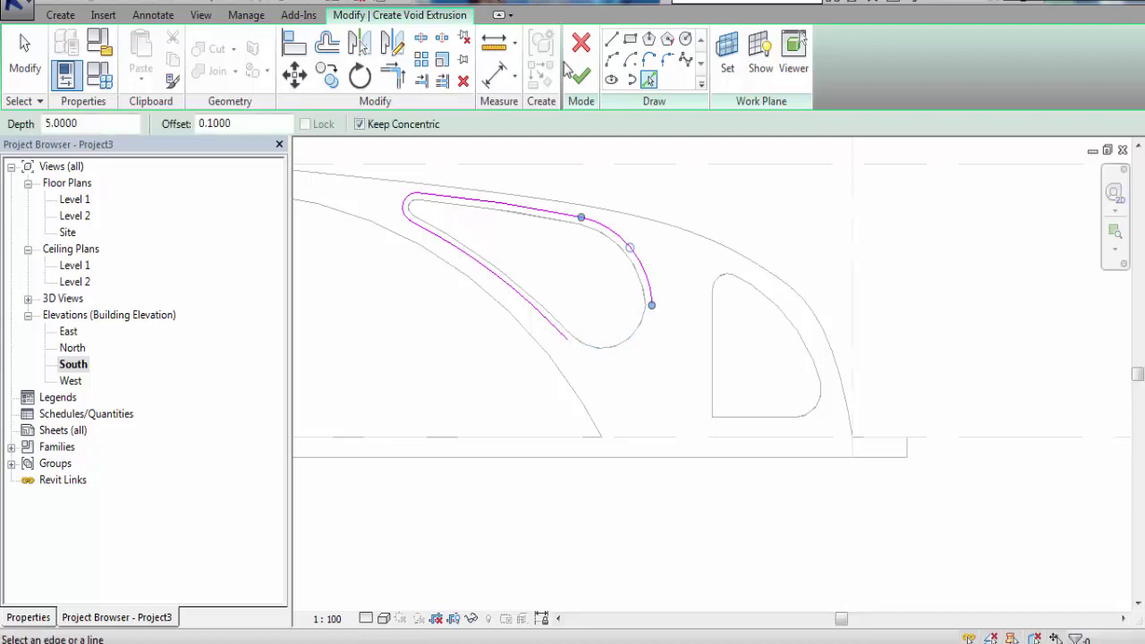
Draw the small notch lines at the teardrop's lower corner using unchained straight lines
{"action": "left_click", "coordinate": [611, 41]}
{"action": "type", "text": "0"}
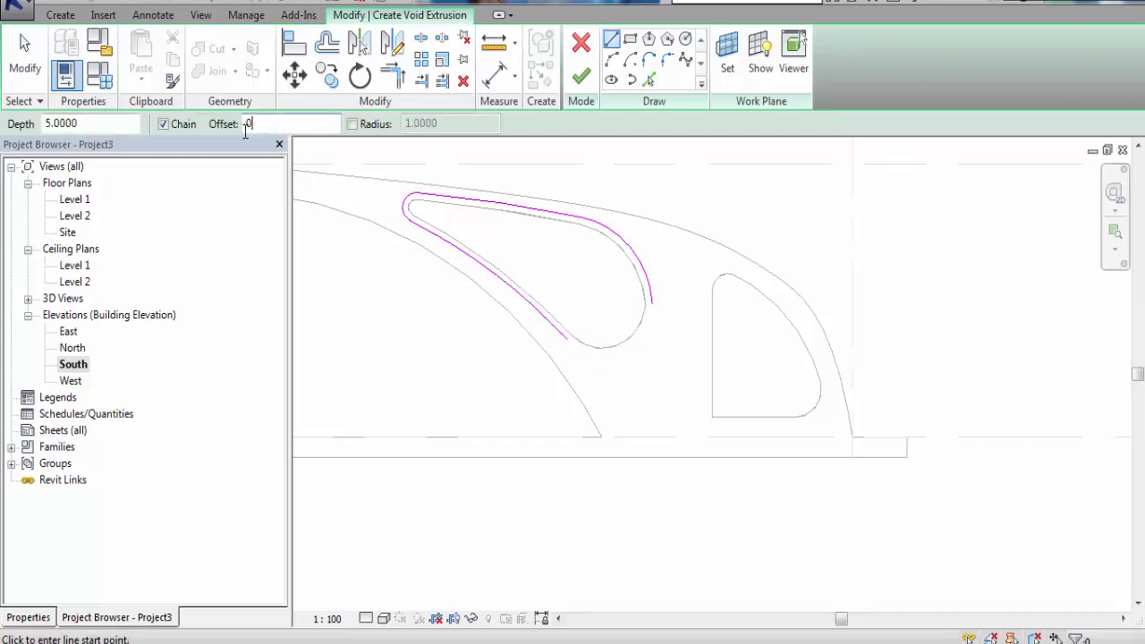
{"action": "left_click", "coordinate": [164, 125]}
{"action": "scroll", "coordinate": [435, 247], "scroll_direction": "up", "scroll_amount": 2}
{"action": "scroll", "coordinate": [472, 242], "scroll_direction": "up", "scroll_amount": 2}
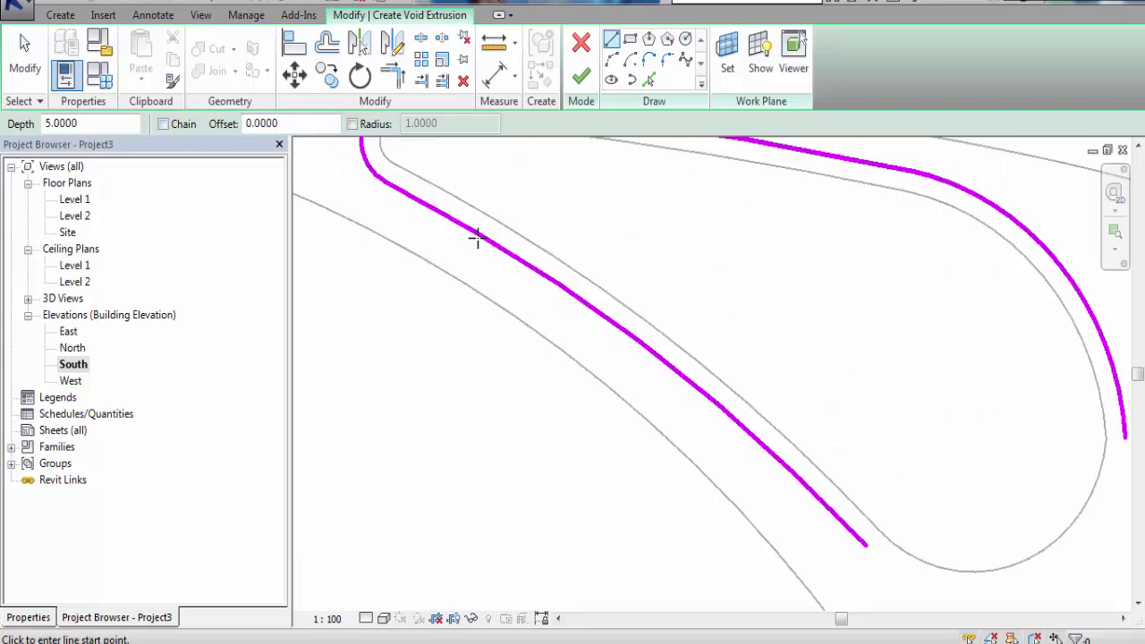
{"action": "left_click", "coordinate": [502, 245]}
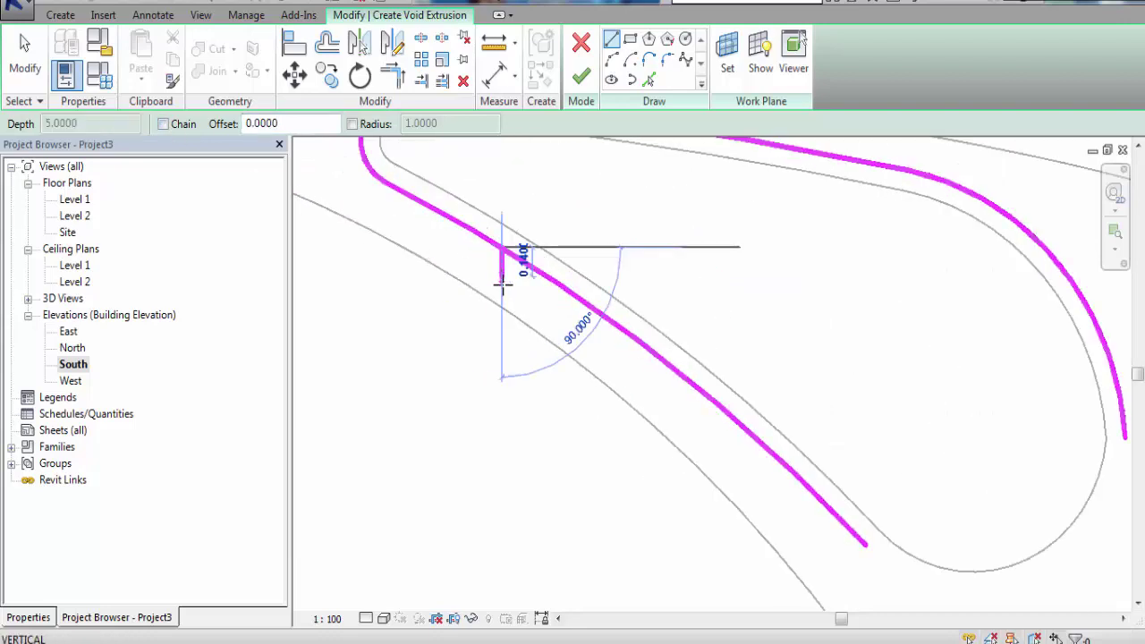
{"action": "left_click", "coordinate": [502, 288]}
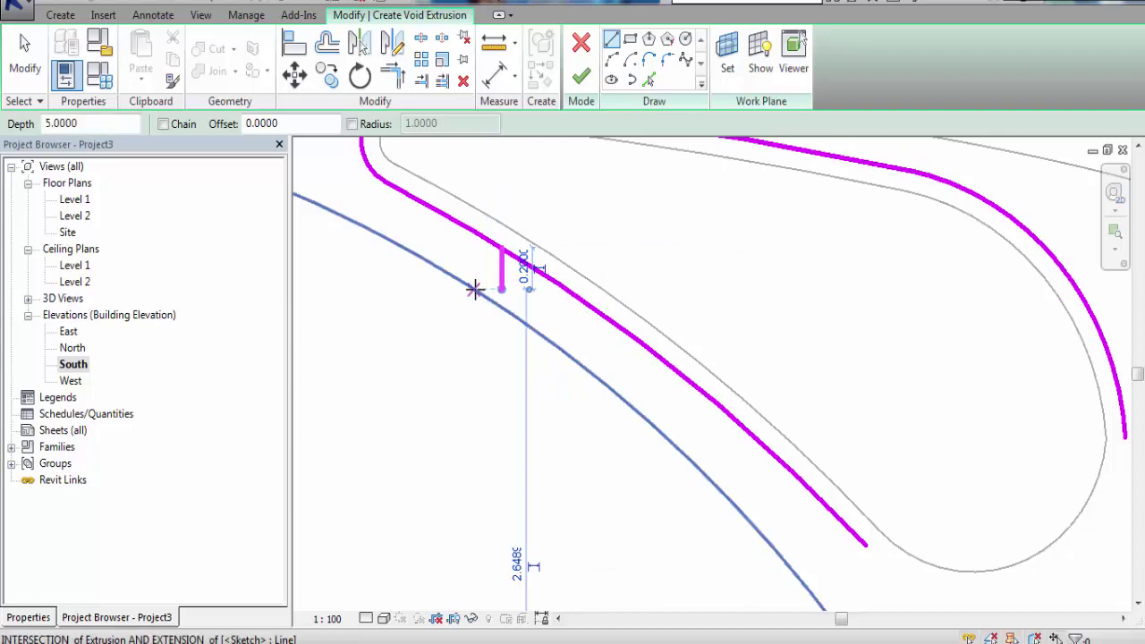
{"action": "left_click", "coordinate": [473, 289]}
{"action": "scroll", "coordinate": [488, 347], "scroll_direction": "down", "scroll_amount": 3}
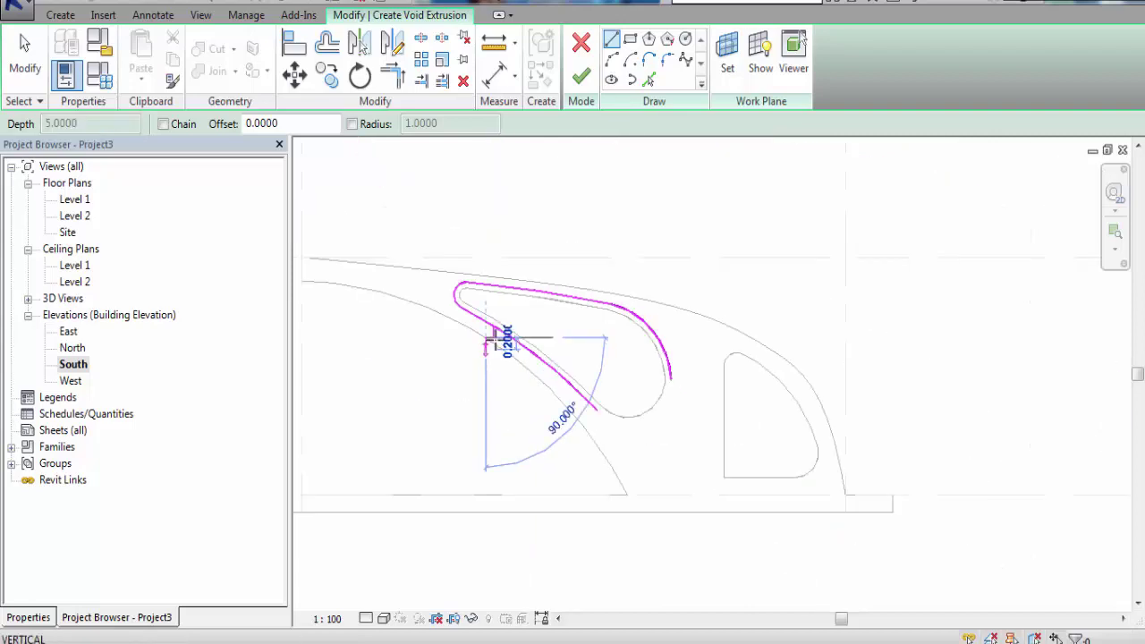
{"action": "scroll", "coordinate": [492, 331], "scroll_direction": "up", "scroll_amount": 2}
{"action": "scroll", "coordinate": [487, 335], "scroll_direction": "up", "scroll_amount": 3}
{"action": "scroll", "coordinate": [488, 336], "scroll_direction": "up", "scroll_amount": 2}
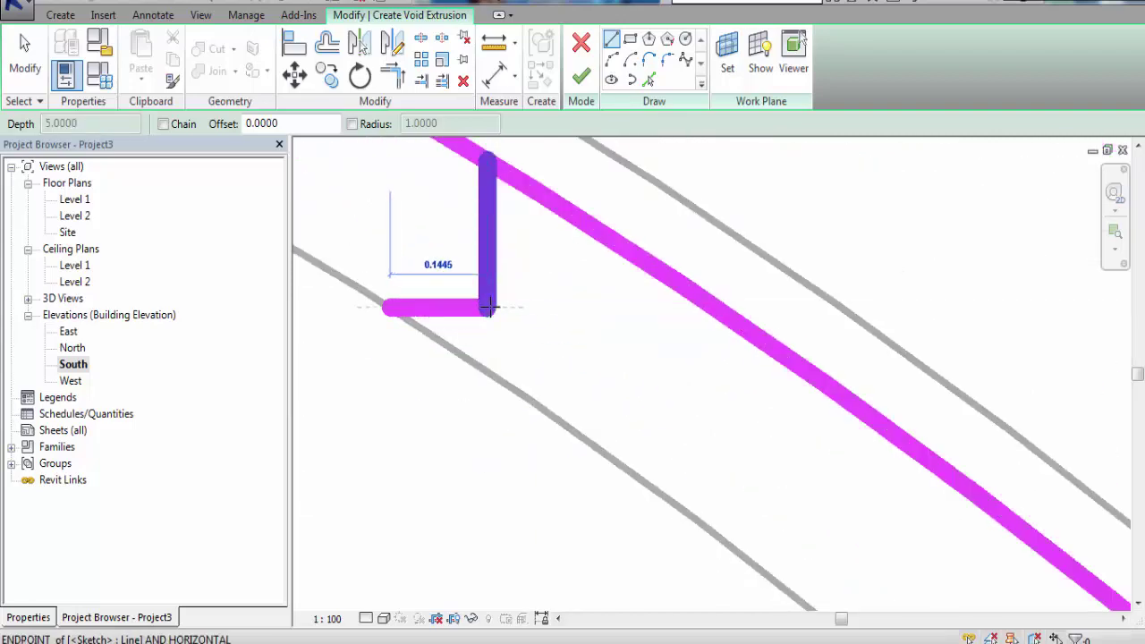
{"action": "left_click", "coordinate": [488, 307]}
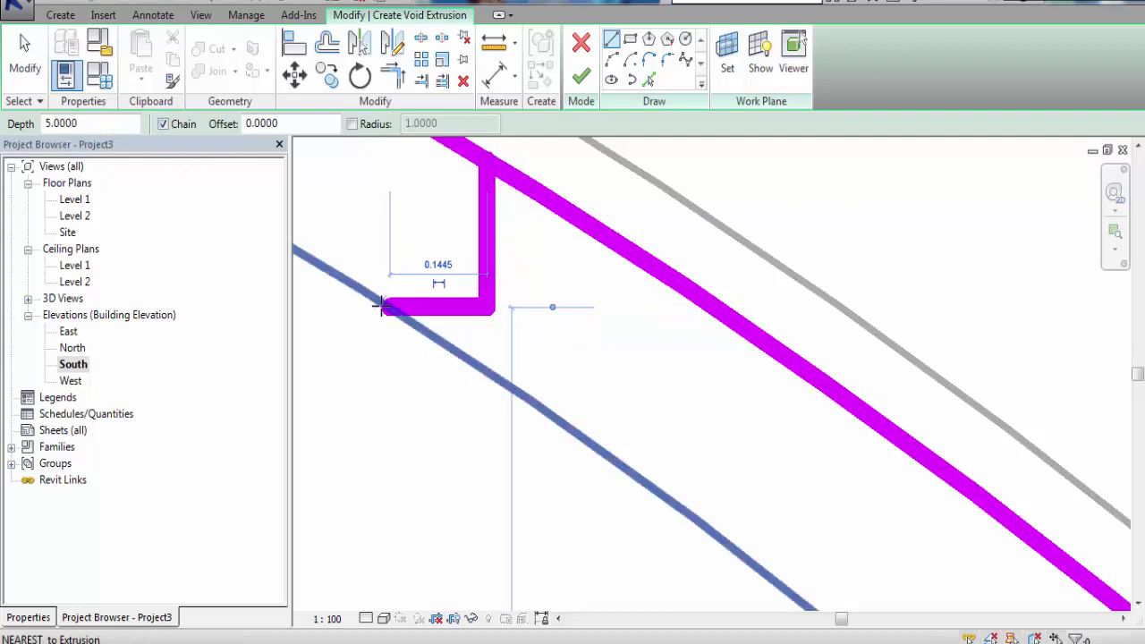
Add a vertical line down to Level 1 and a 3.3 line along Level 1
{"action": "scroll", "coordinate": [394, 217], "scroll_direction": "down", "scroll_amount": 3}
{"action": "scroll", "coordinate": [401, 263], "scroll_direction": "down", "scroll_amount": 3}
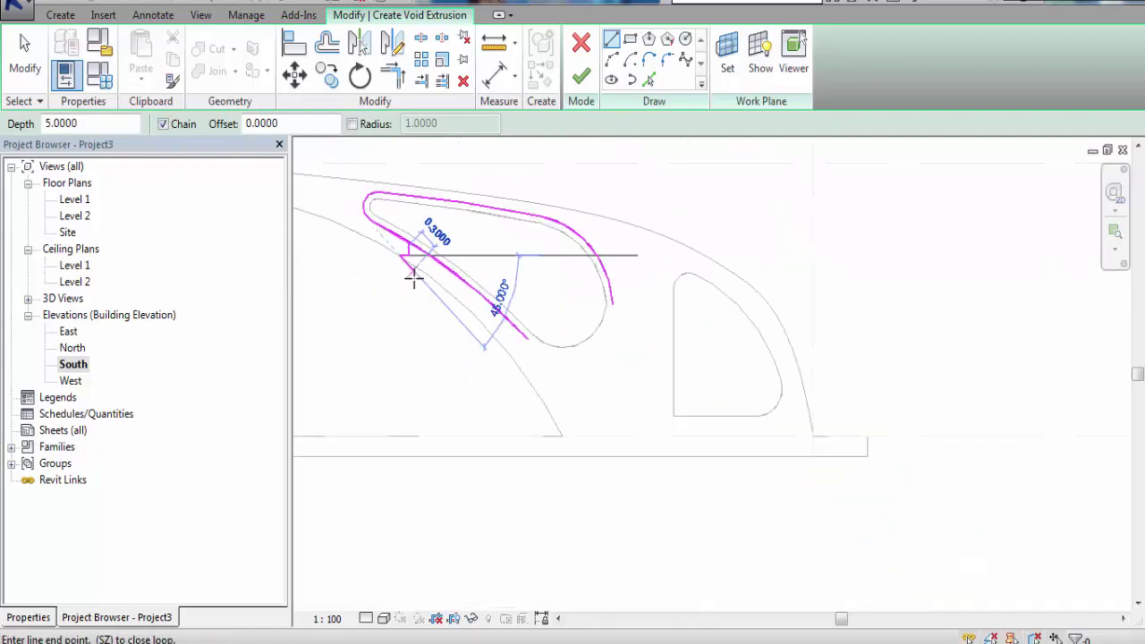
{"action": "scroll", "coordinate": [413, 279], "scroll_direction": "down", "scroll_amount": 2}
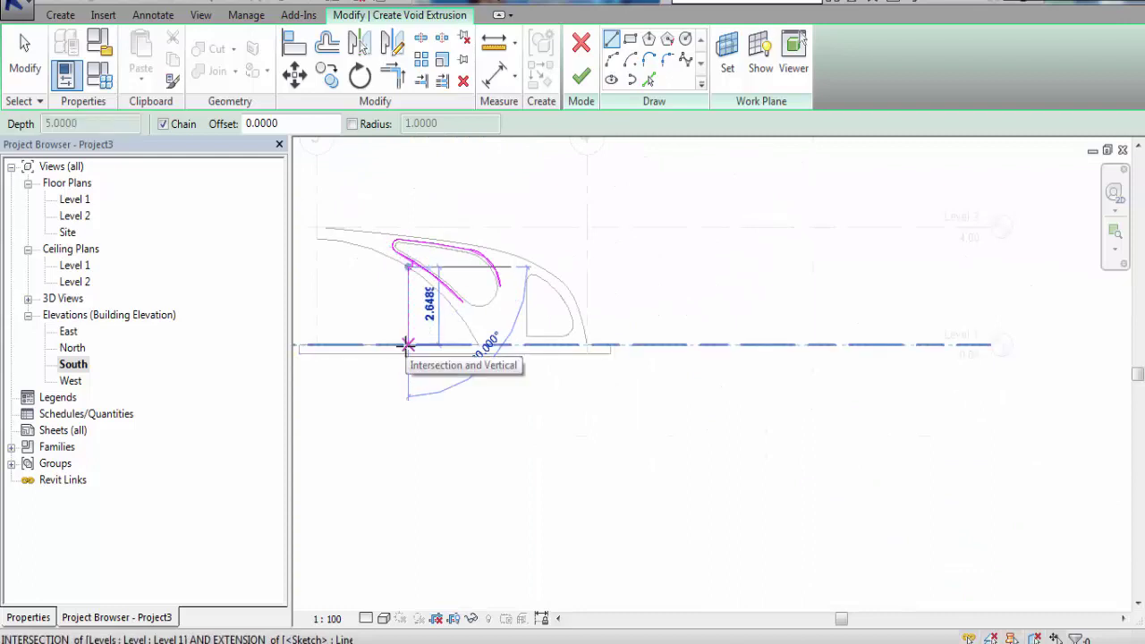
{"action": "left_click", "coordinate": [407, 345]}
{"action": "scroll", "coordinate": [477, 353], "scroll_direction": "up", "scroll_amount": 2}
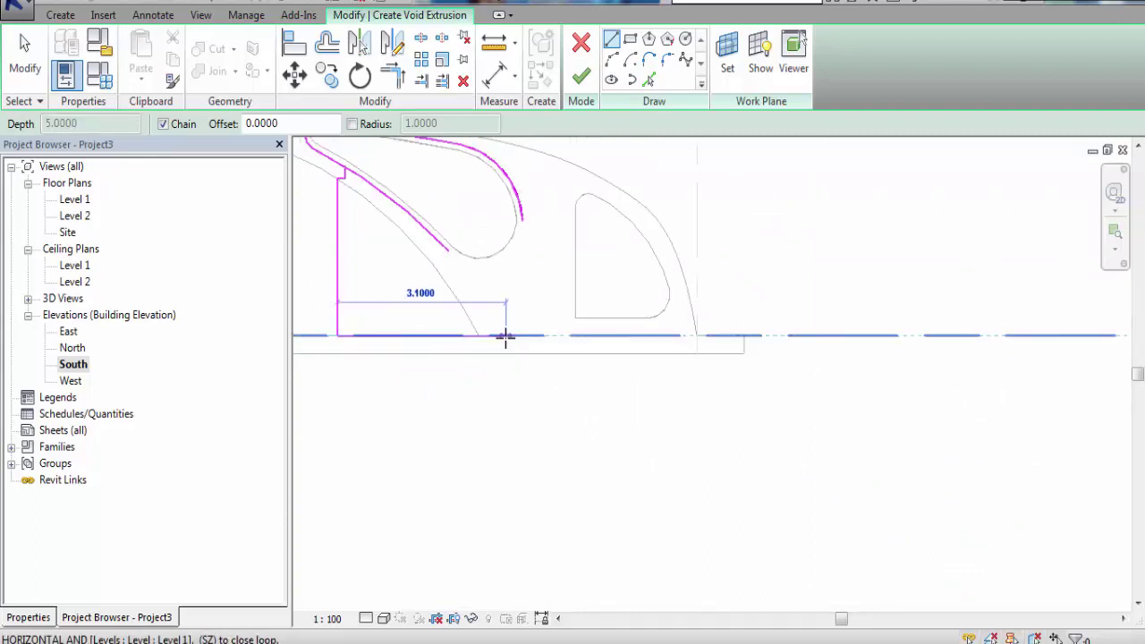
{"action": "left_click", "coordinate": [518, 335]}
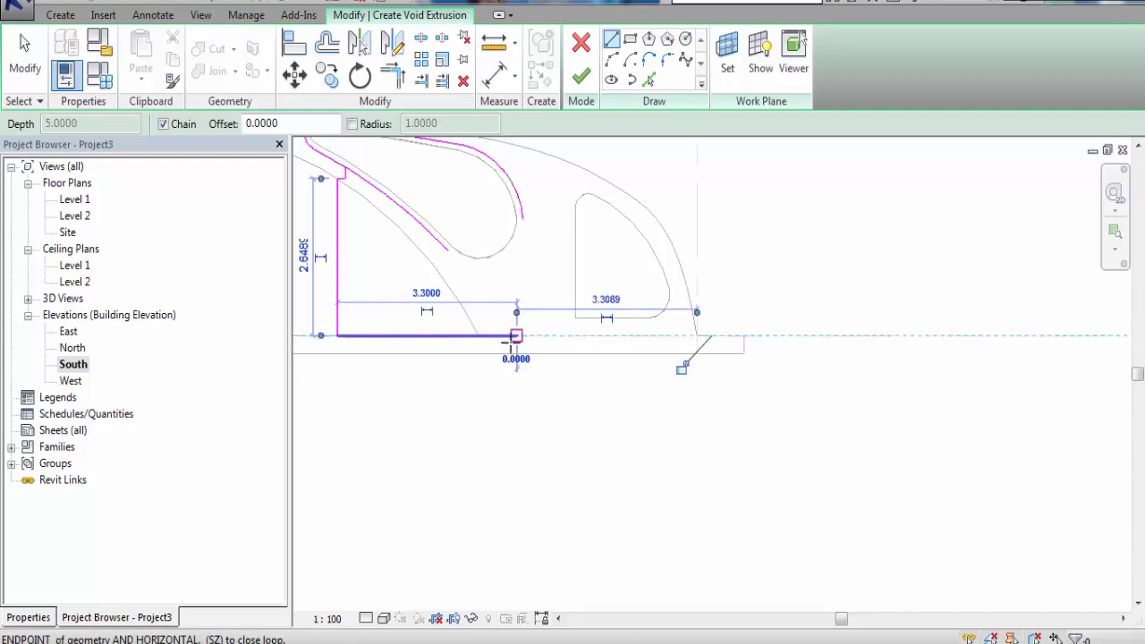
{"action": "left_click", "coordinate": [24, 43]}
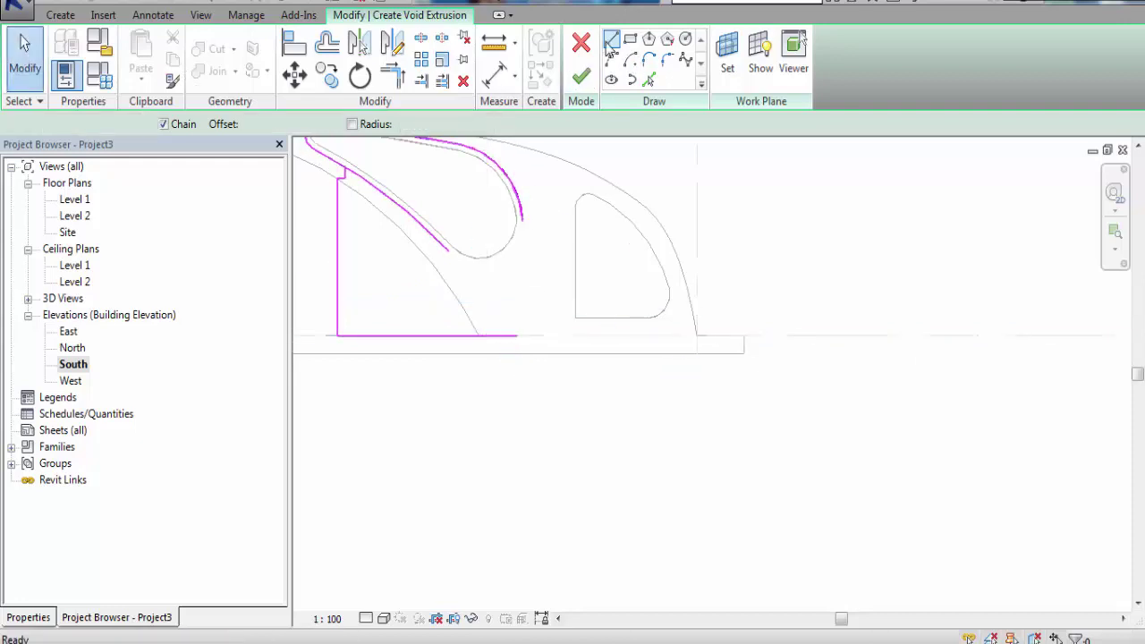
Draw a vertical line from the right arc's lower end down to Level 1
{"action": "key", "text": "l"}
{"action": "key", "text": "i"}
{"action": "left_click", "coordinate": [521, 219]}
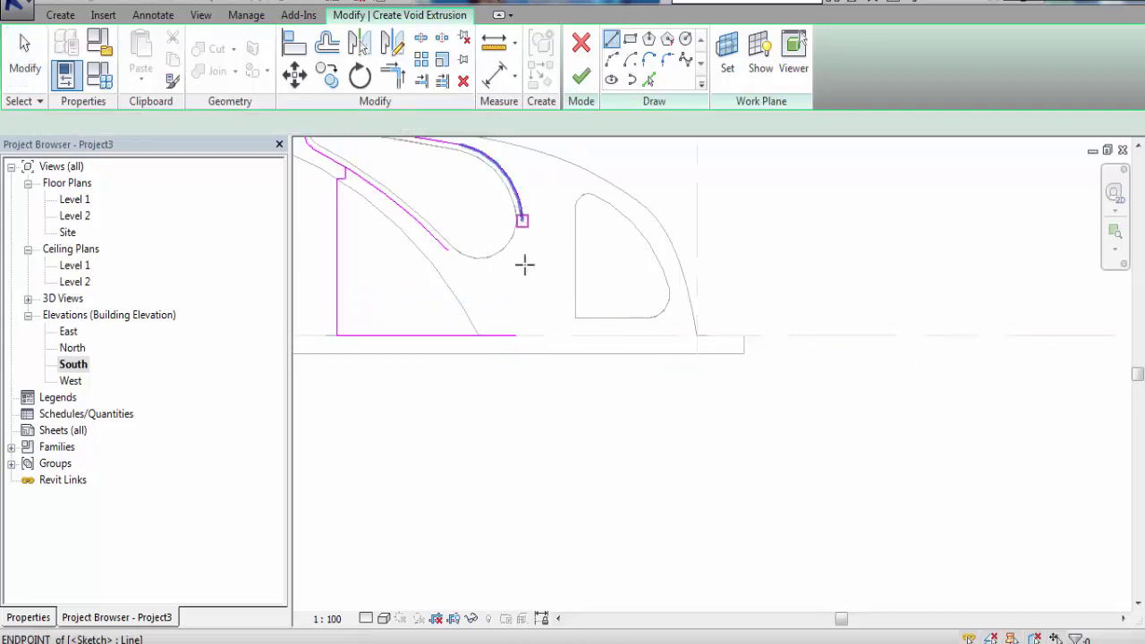
{"action": "left_click", "coordinate": [527, 335]}
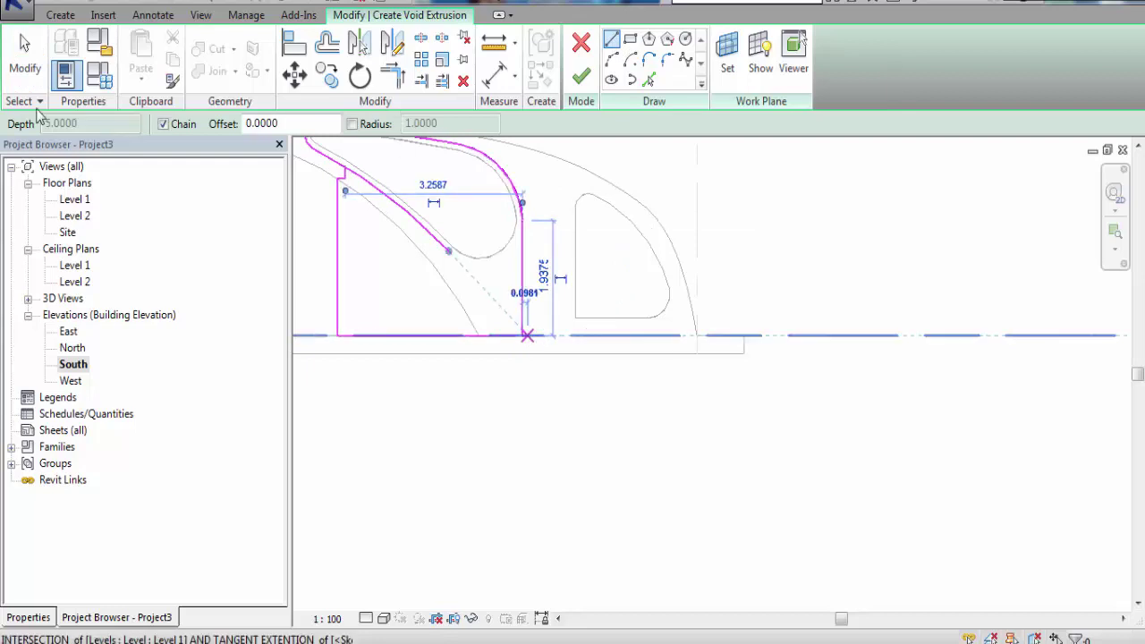
{"action": "left_click", "coordinate": [24, 43]}
Trim the bottom lines and the notch line into clean corners, removing the leftover diagonal
{"action": "left_click", "coordinate": [390, 80]}
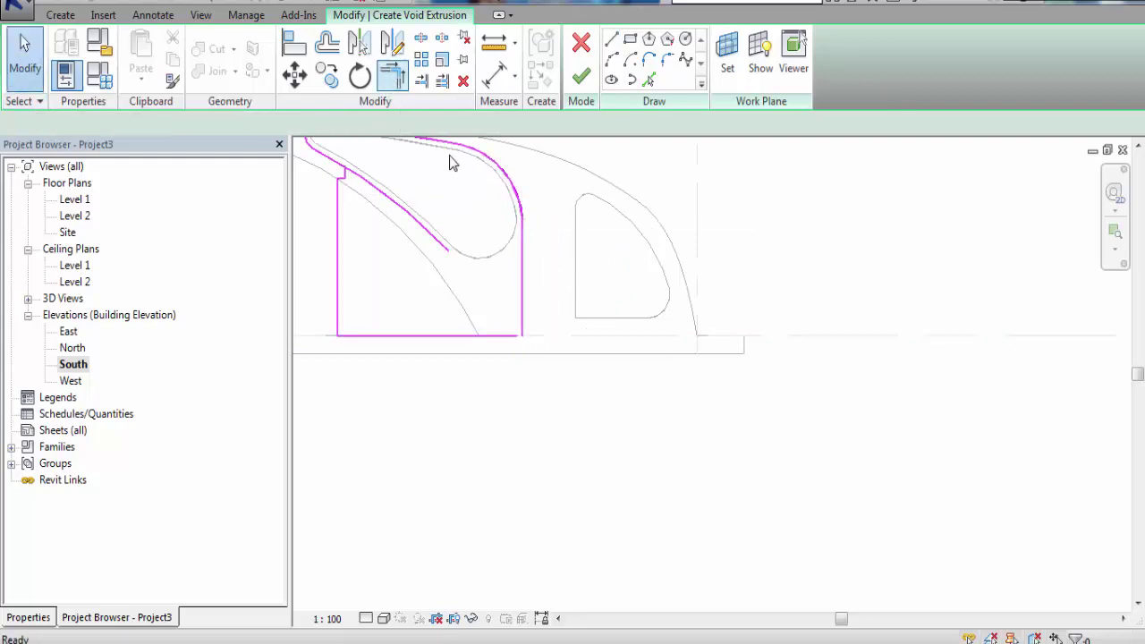
{"action": "scroll", "coordinate": [511, 346], "scroll_direction": "up", "scroll_amount": 2}
{"action": "left_click", "coordinate": [503, 330]}
{"action": "left_click", "coordinate": [507, 299]}
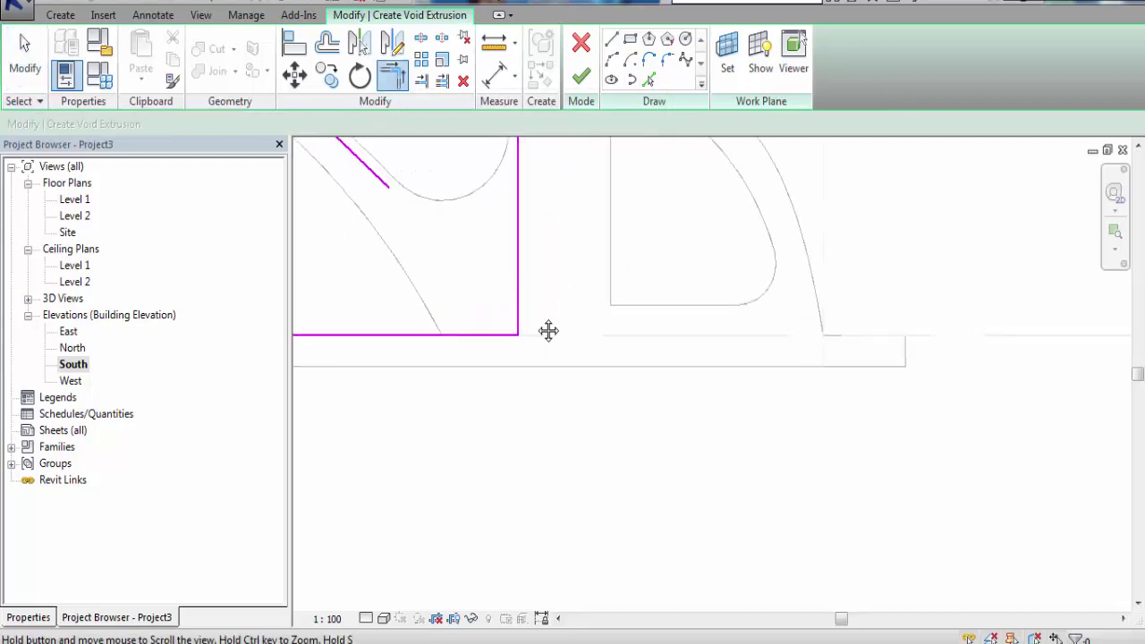
{"action": "scroll", "coordinate": [546, 330], "scroll_direction": "down", "scroll_amount": 2}
{"action": "scroll", "coordinate": [578, 391], "scroll_direction": "down", "scroll_amount": 2}
{"action": "scroll", "coordinate": [477, 230], "scroll_direction": "up", "scroll_amount": 2}
{"action": "left_click", "coordinate": [439, 207]}
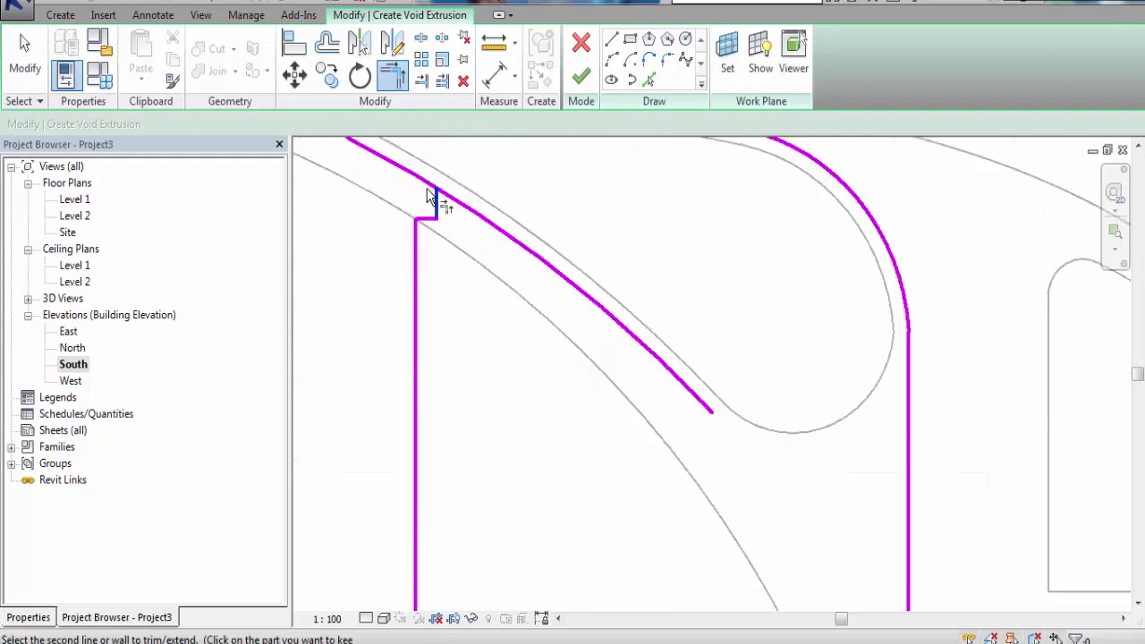
{"action": "left_click", "coordinate": [439, 201]}
{"action": "scroll", "coordinate": [561, 297], "scroll_direction": "down", "scroll_amount": 2}
Set the void's Extrusion Start to -2.3 and End to 2.3, then view it in 3D
{"action": "left_click", "coordinate": [28, 617]}
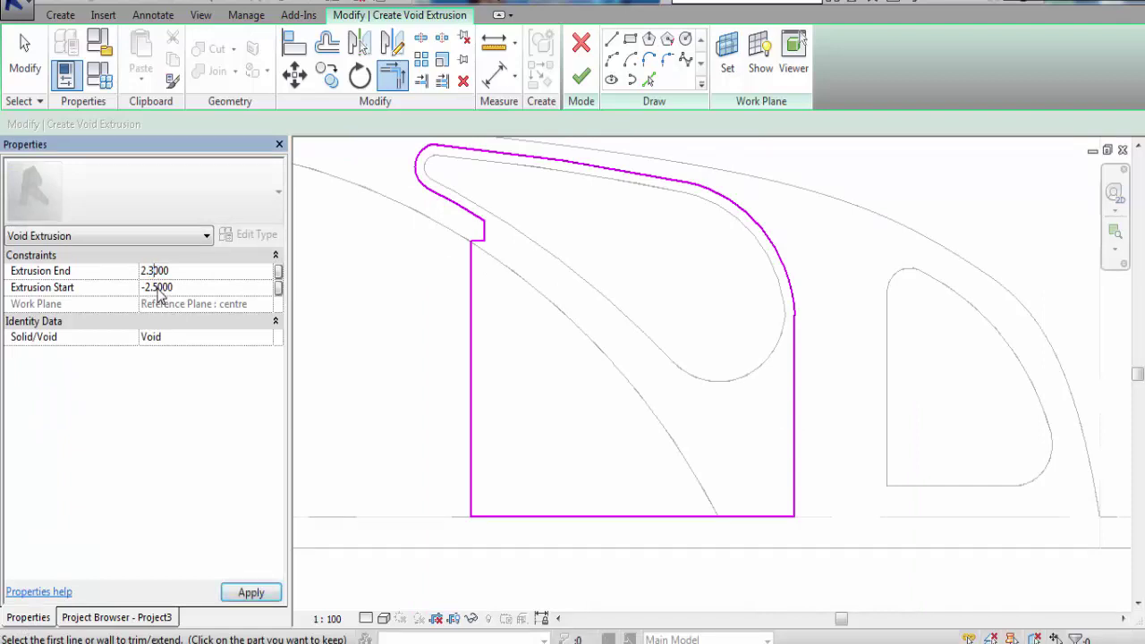
{"action": "left_click", "coordinate": [153, 287]}
{"action": "type", "text": "-2.3000"}
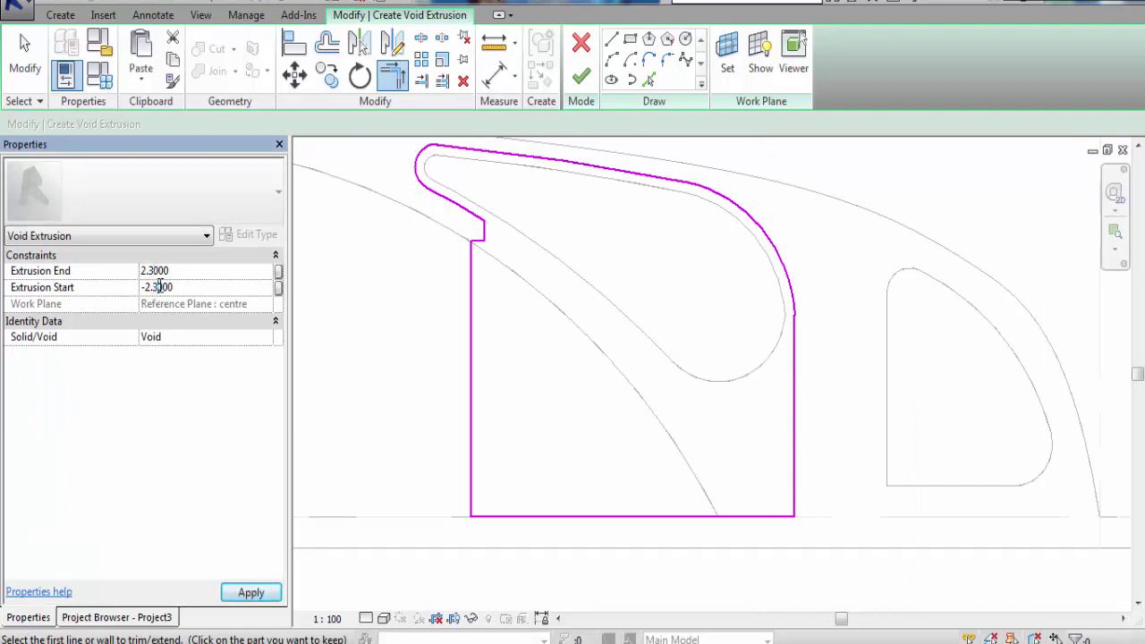
{"action": "left_click", "coordinate": [251, 592]}
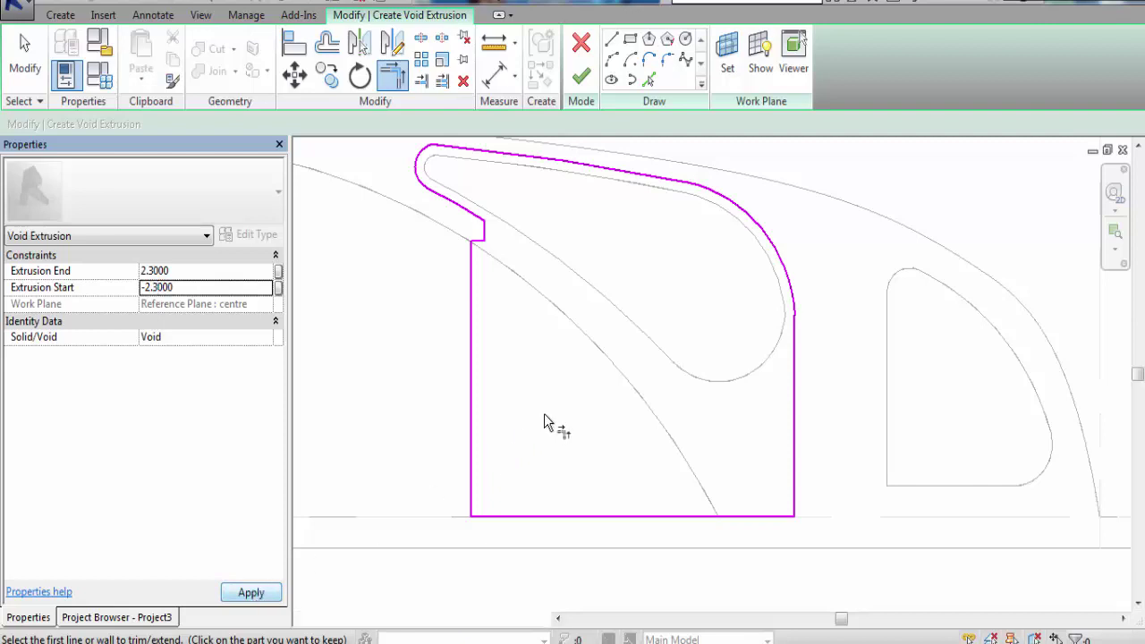
{"action": "scroll", "coordinate": [574, 387], "scroll_direction": "down", "scroll_amount": 1}
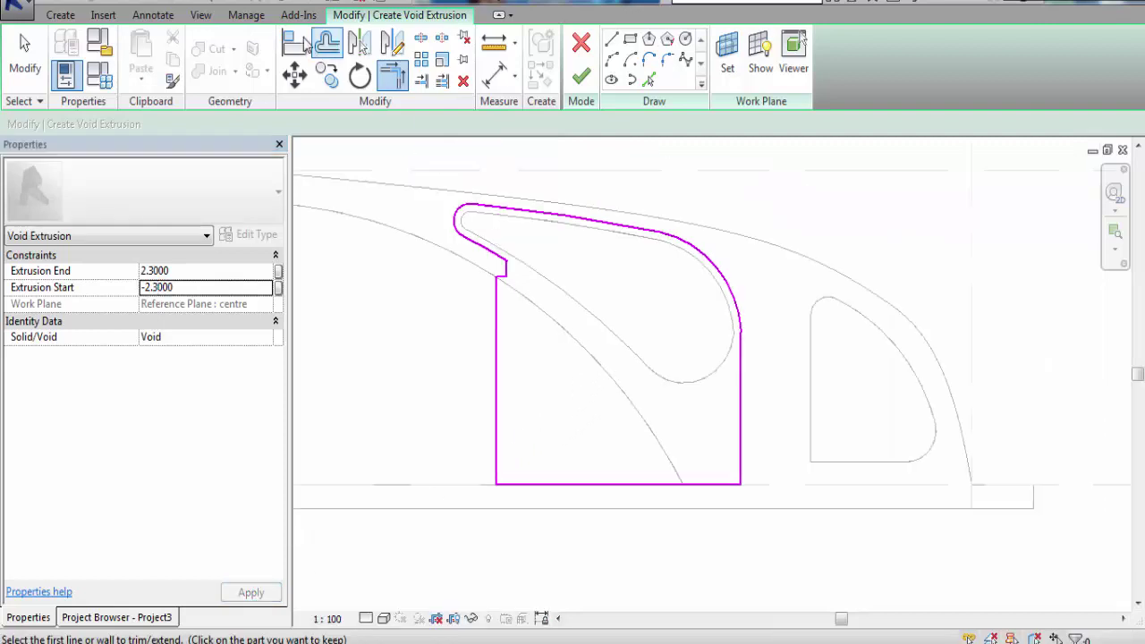
{"action": "left_click", "coordinate": [289, 5]}
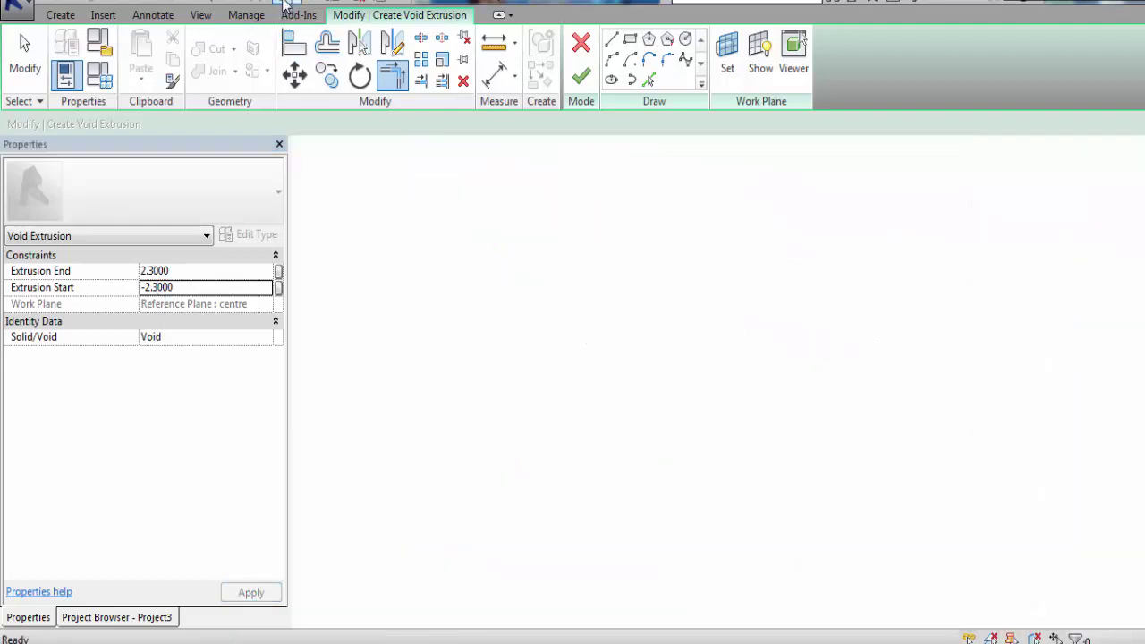
Finish the void sketch and orbit around the canopy to inspect the hollowed cut
{"action": "left_click", "coordinate": [583, 77]}
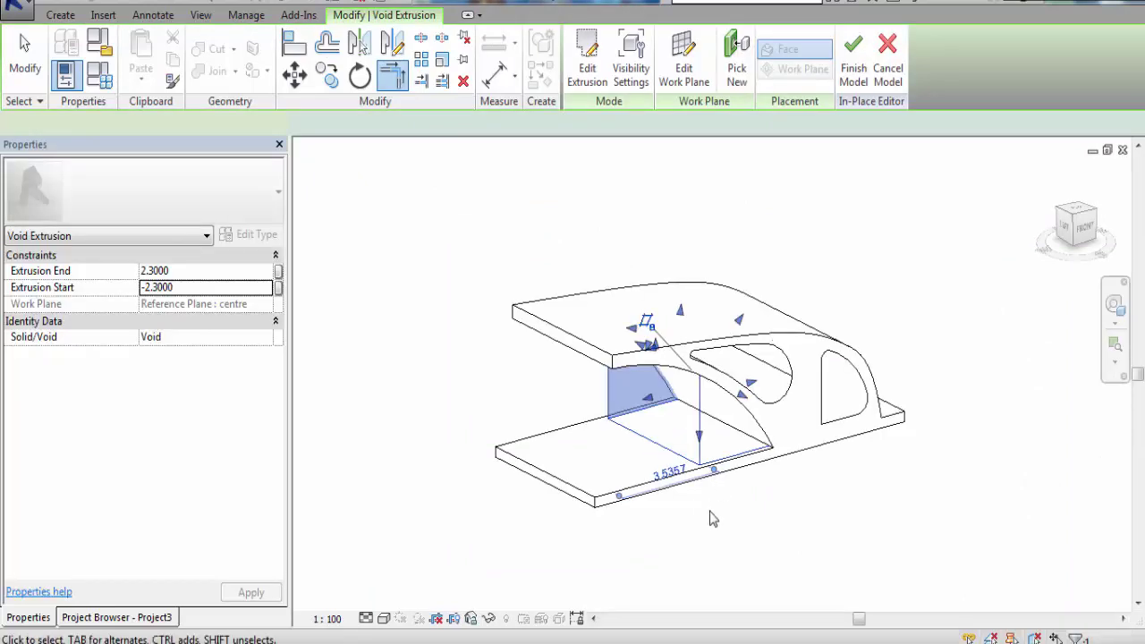
{"action": "left_click", "coordinate": [729, 534]}
{"action": "middle_click_drag", "start_coordinate": [741, 521], "coordinate": [689, 367], "text": "shift"}
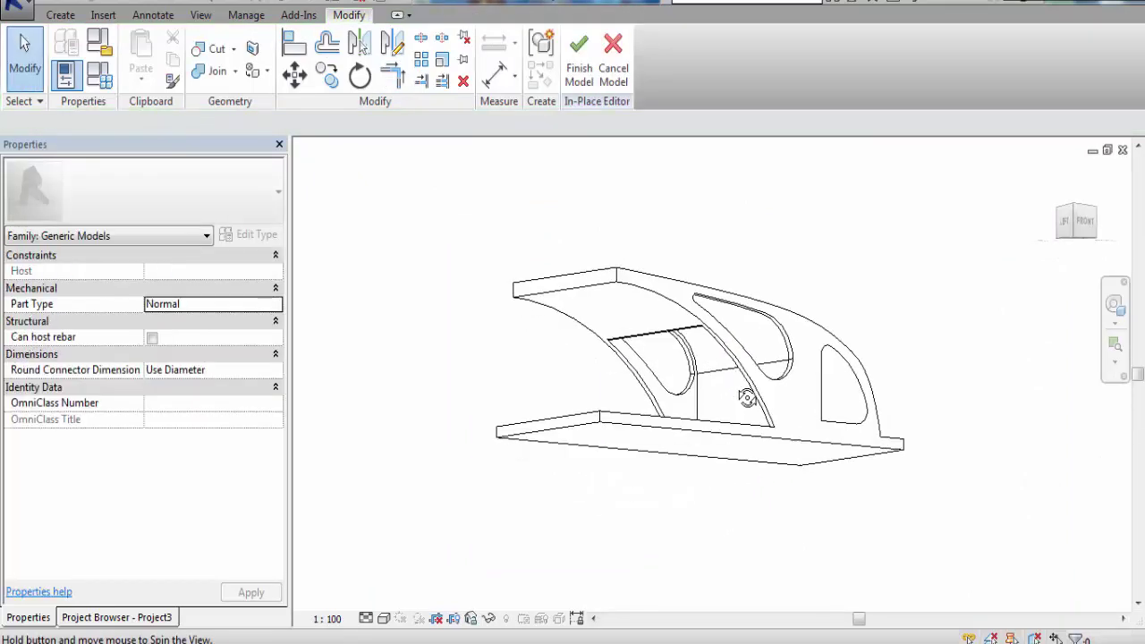
{"action": "scroll", "coordinate": [689, 367], "scroll_direction": "up", "scroll_amount": 5}
{"action": "mouse_move", "coordinate": [754, 473]}
{"action": "middle_mouse_down", "text": "shift"}
{"action": "mouse_move", "coordinate": [749, 491]}
{"action": "mouse_move", "coordinate": [681, 504]}
{"action": "mouse_move", "coordinate": [664, 439]}
{"action": "mouse_move", "coordinate": [805, 435]}
{"action": "mouse_move", "coordinate": [863, 509]}
{"action": "mouse_move", "coordinate": [972, 547]}
{"action": "mouse_move", "coordinate": [948, 534]}
{"action": "mouse_move", "coordinate": [943, 485]}
{"action": "mouse_move", "coordinate": [829, 524]}
{"action": "mouse_move", "coordinate": [779, 516]}
{"action": "mouse_move", "coordinate": [774, 452]}
{"action": "middle_mouse_up", "text": "shift"}
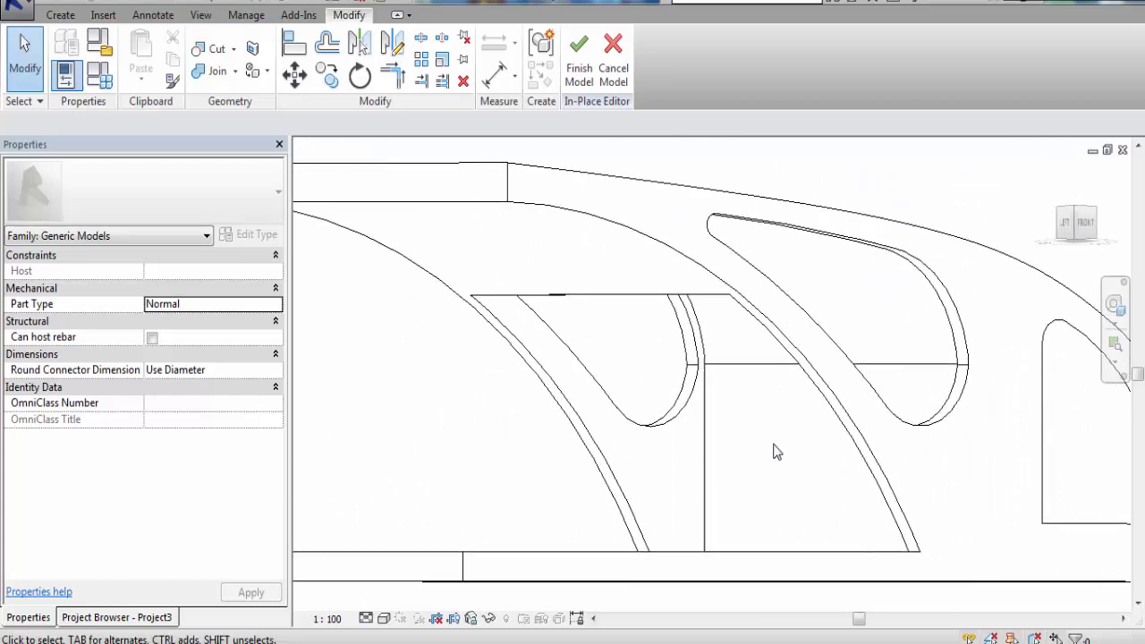
{"action": "left_click", "coordinate": [731, 386]}
{"action": "mouse_move", "coordinate": [736, 375]}
{"action": "middle_mouse_down", "text": "shift"}
{"action": "mouse_move", "coordinate": [439, 404]}
{"action": "mouse_move", "coordinate": [430, 464]}
{"action": "mouse_move", "coordinate": [434, 421]}
{"action": "mouse_move", "coordinate": [759, 468]}
{"action": "middle_mouse_up", "text": "shift"}
{"action": "key", "text": "Escape"}
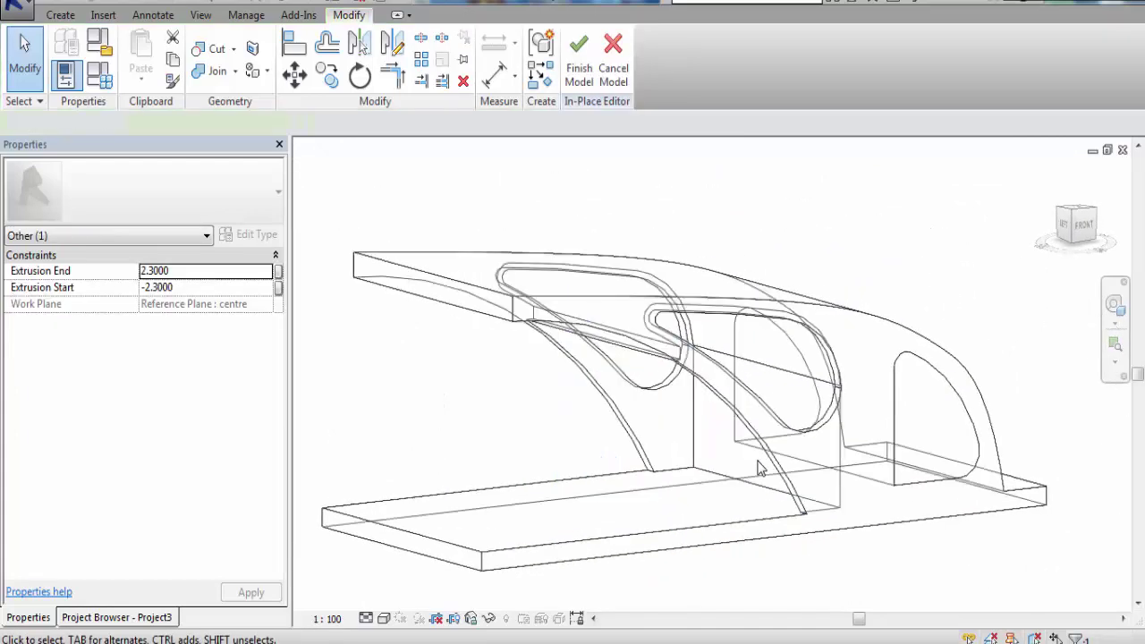
{"action": "scroll", "coordinate": [760, 468], "scroll_direction": "down", "scroll_amount": 1}
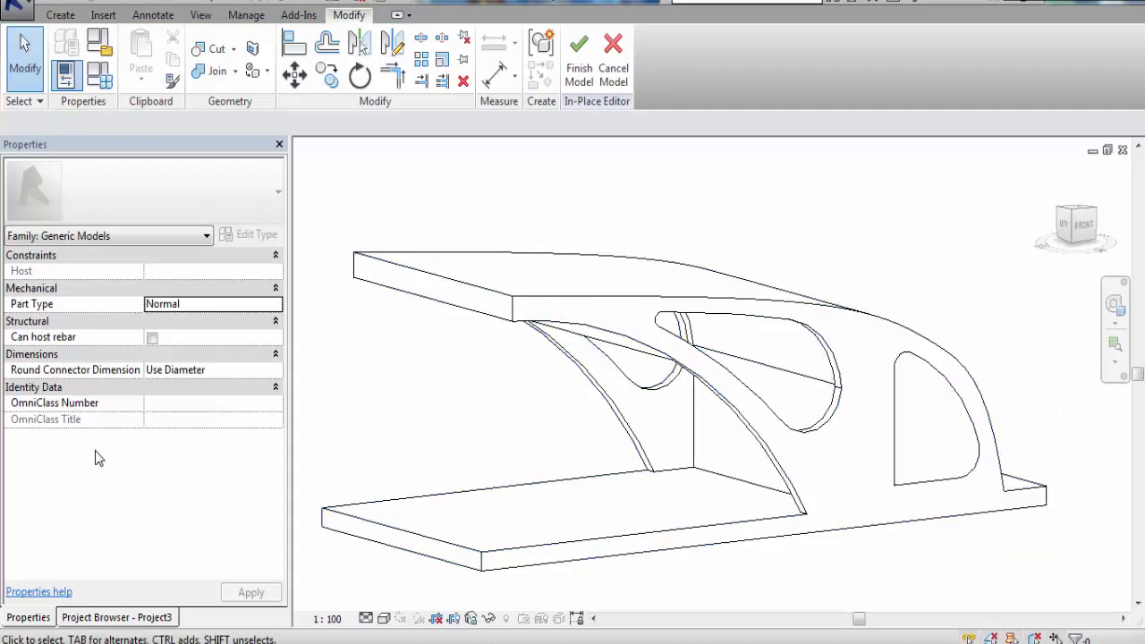
Show the Project Browser's view list and orbit the model to view it from the left
{"action": "left_click", "coordinate": [109, 617]}
{"action": "mouse_move", "coordinate": [480, 435]}
{"action": "middle_mouse_down", "text": "shift"}
{"action": "mouse_move", "coordinate": [625, 427]}
{"action": "mouse_move", "coordinate": [623, 416]}
{"action": "middle_mouse_up", "text": "shift"}
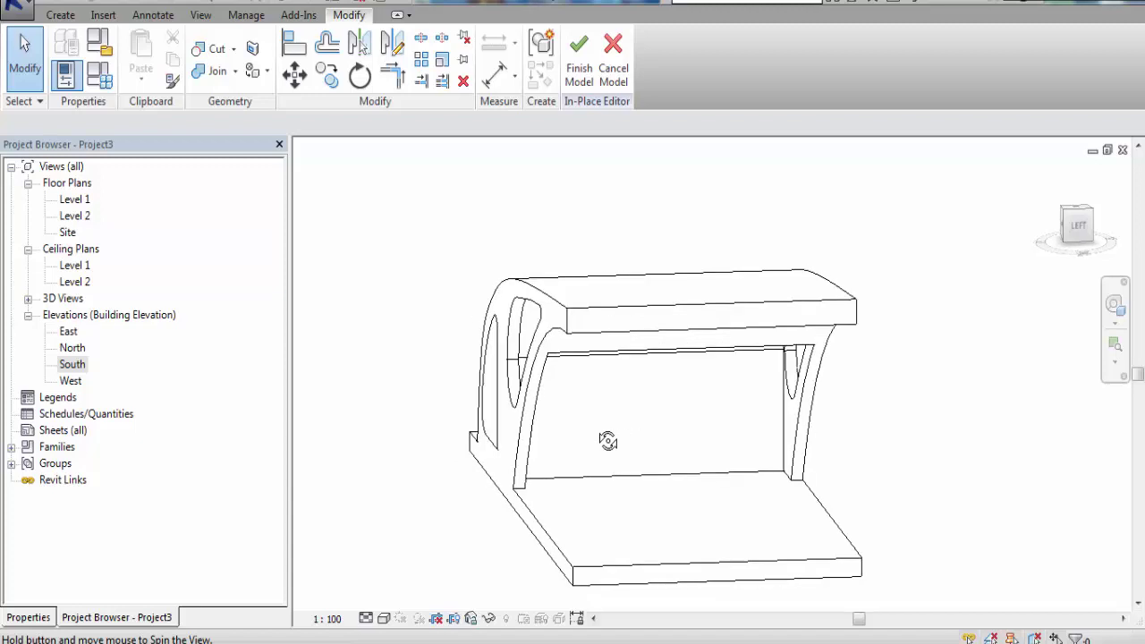
{"action": "scroll", "coordinate": [623, 416], "scroll_direction": "up", "scroll_amount": 1}
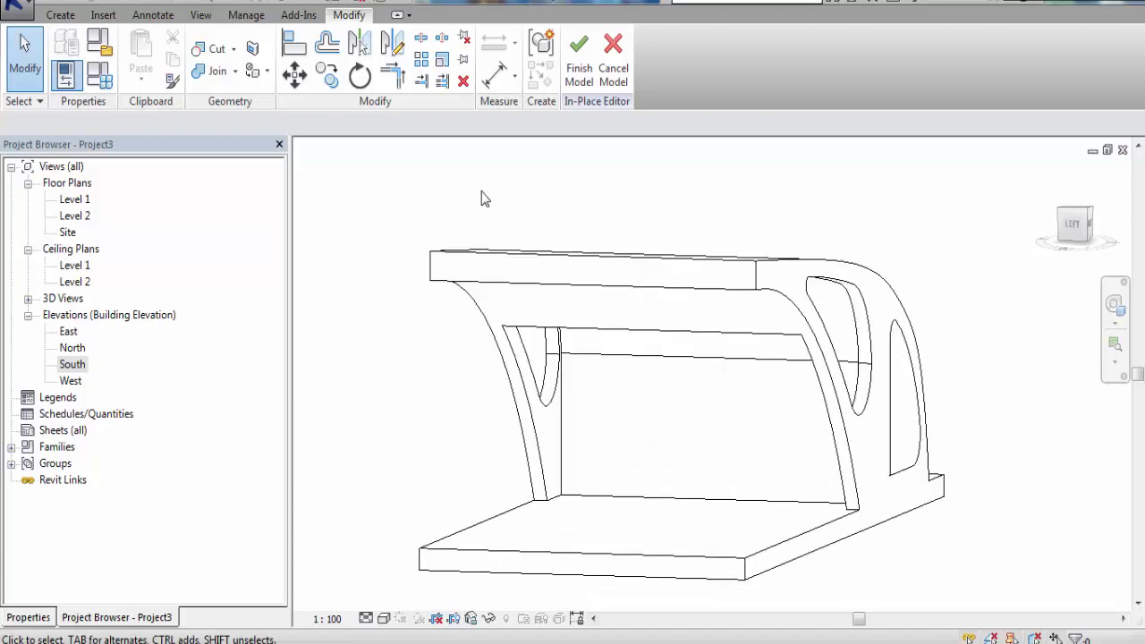
{"action": "left_click", "coordinate": [61, 15]}
Create a rectangular void extrusion sketched on a picked face of the curved support
{"action": "left_click", "coordinate": [331, 61]}
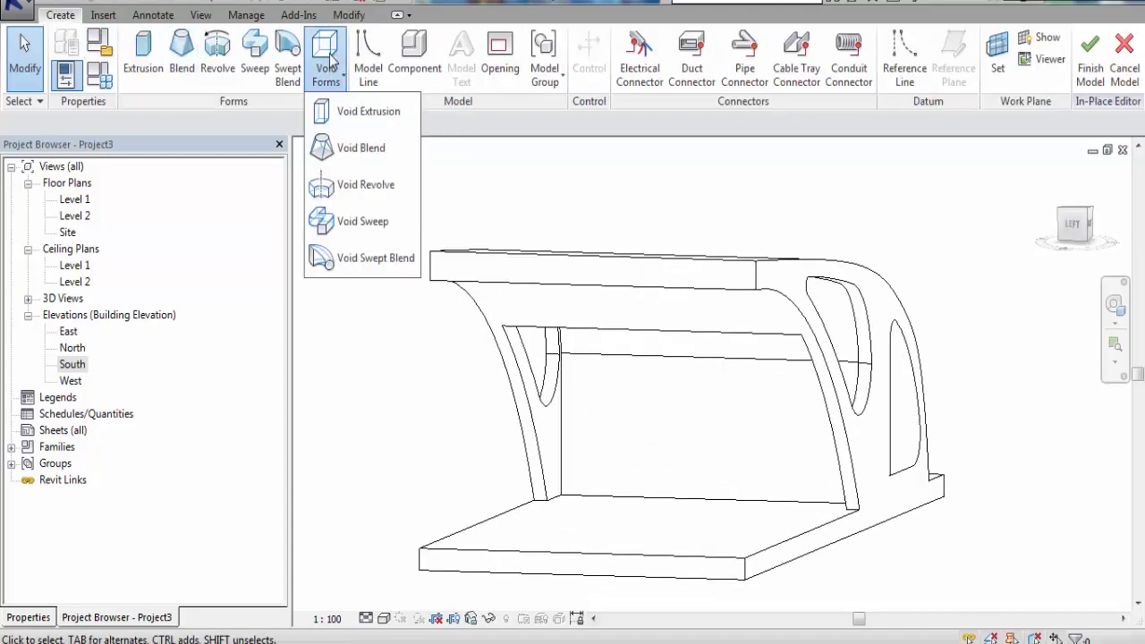
{"action": "left_click", "coordinate": [335, 111]}
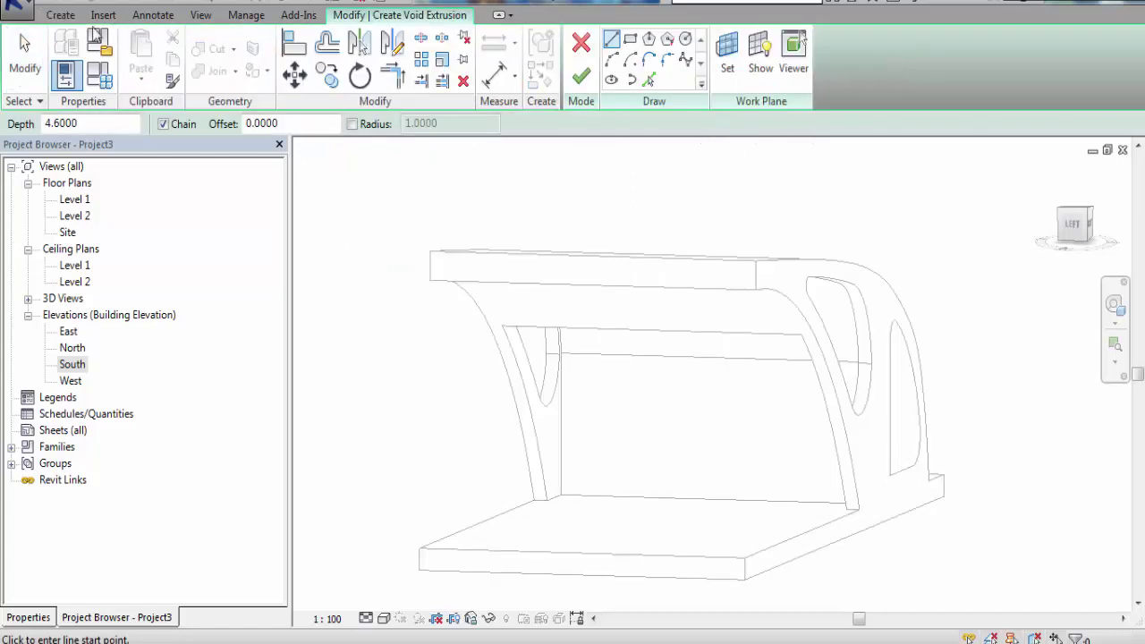
{"action": "left_click", "coordinate": [727, 54]}
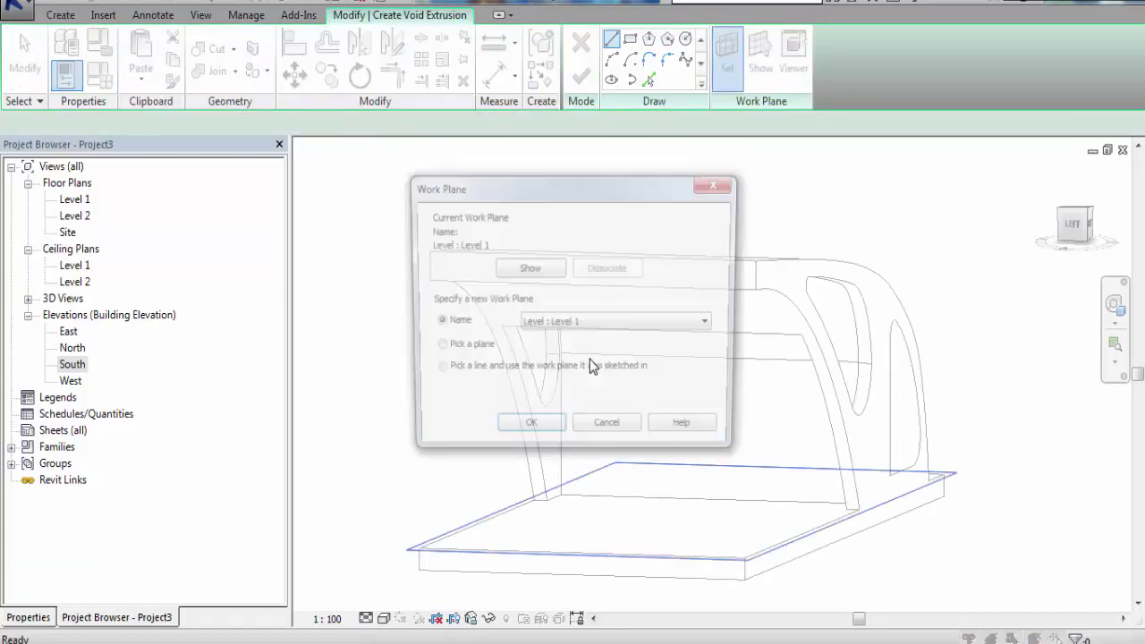
{"action": "left_click", "coordinate": [525, 431]}
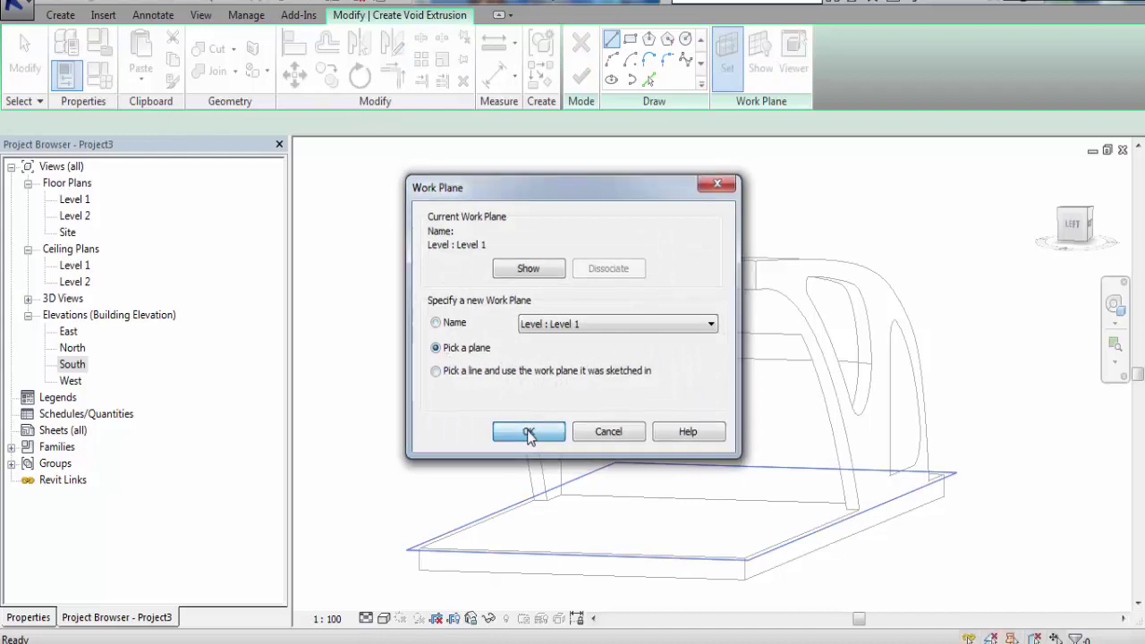
{"action": "left_click", "coordinate": [592, 356]}
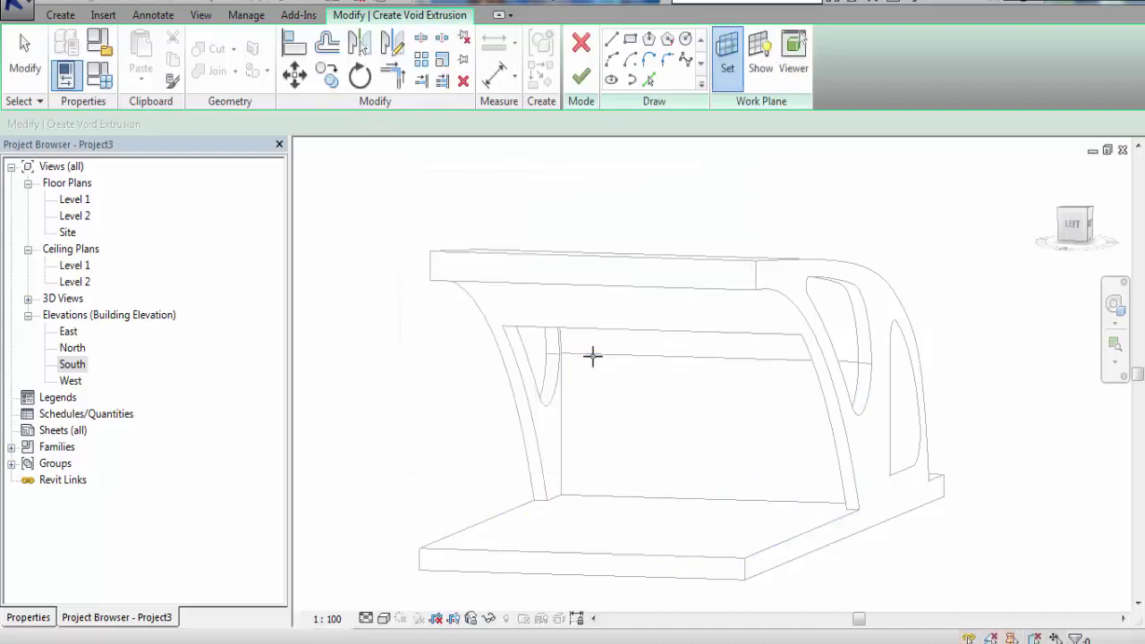
{"action": "left_click", "coordinate": [629, 39]}
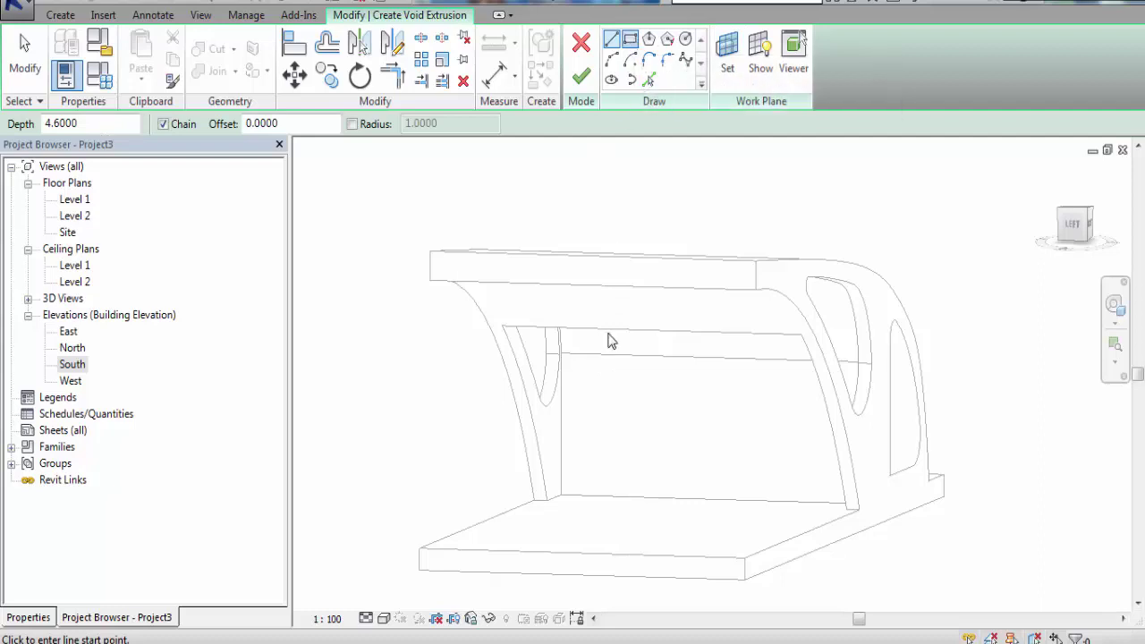
{"action": "scroll", "coordinate": [629, 446], "scroll_direction": "up", "scroll_amount": 2}
{"action": "middle_click_drag", "start_coordinate": [629, 446], "coordinate": [603, 490], "text": "shift"}
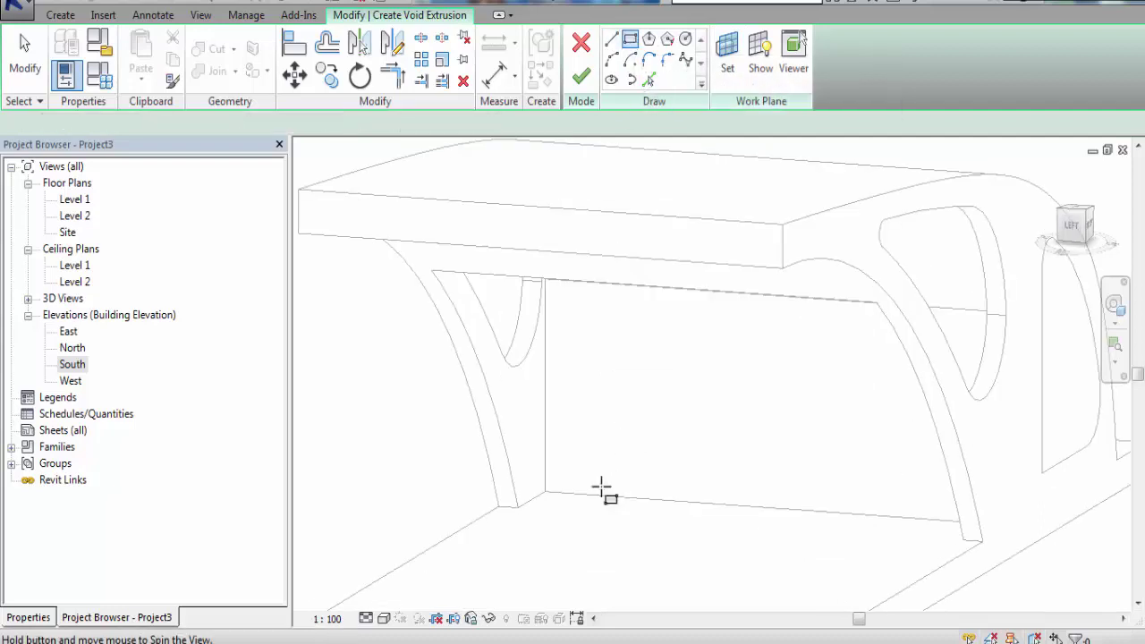
{"action": "left_click", "coordinate": [547, 491]}
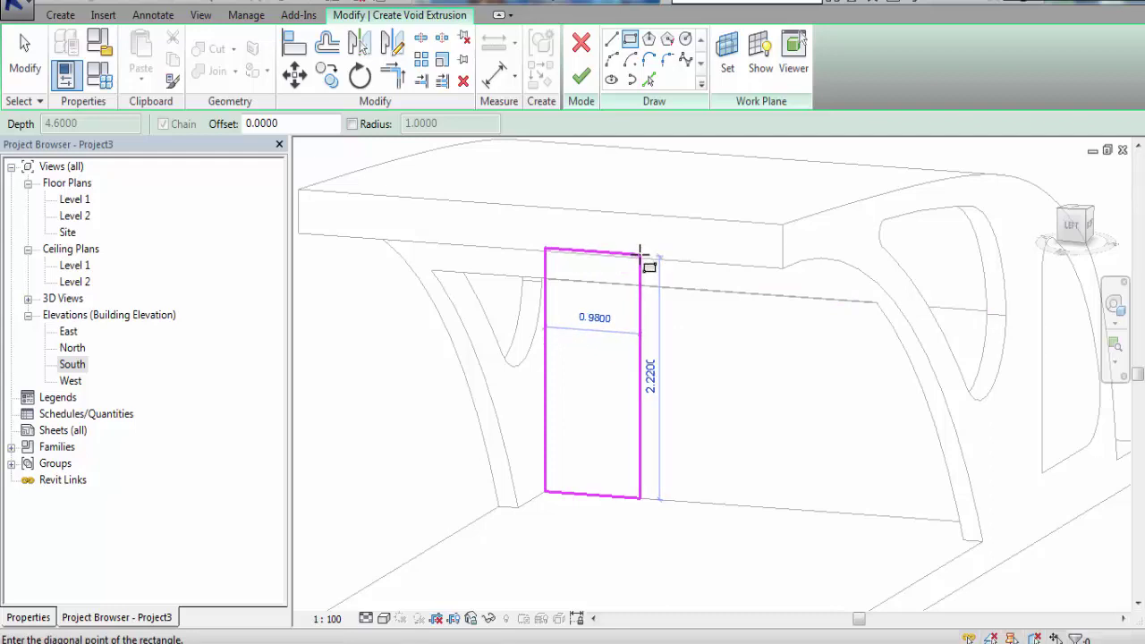
{"action": "left_click", "coordinate": [640, 251]}
{"action": "left_click", "coordinate": [580, 89]}
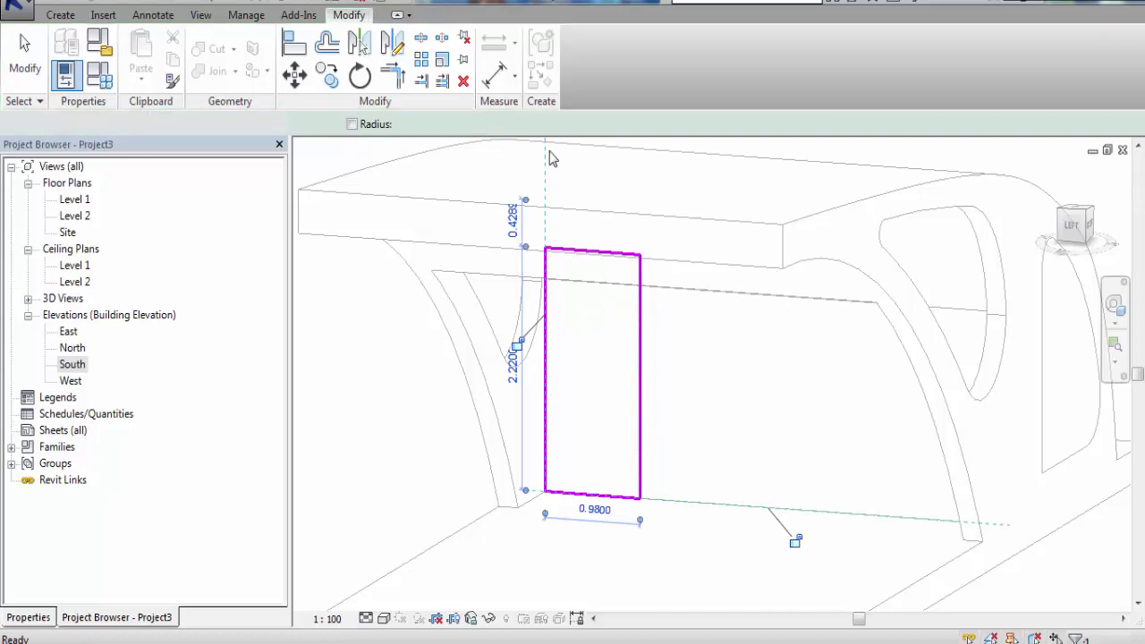
In the Back view, stretch the void's side face to reshape the opening
{"action": "mouse_move", "coordinate": [616, 264]}
{"action": "middle_mouse_down", "text": "shift"}
{"action": "mouse_move", "coordinate": [429, 378]}
{"action": "mouse_move", "coordinate": [585, 410]}
{"action": "mouse_move", "coordinate": [670, 402]}
{"action": "mouse_move", "coordinate": [710, 378]}
{"action": "middle_mouse_up", "text": "shift"}
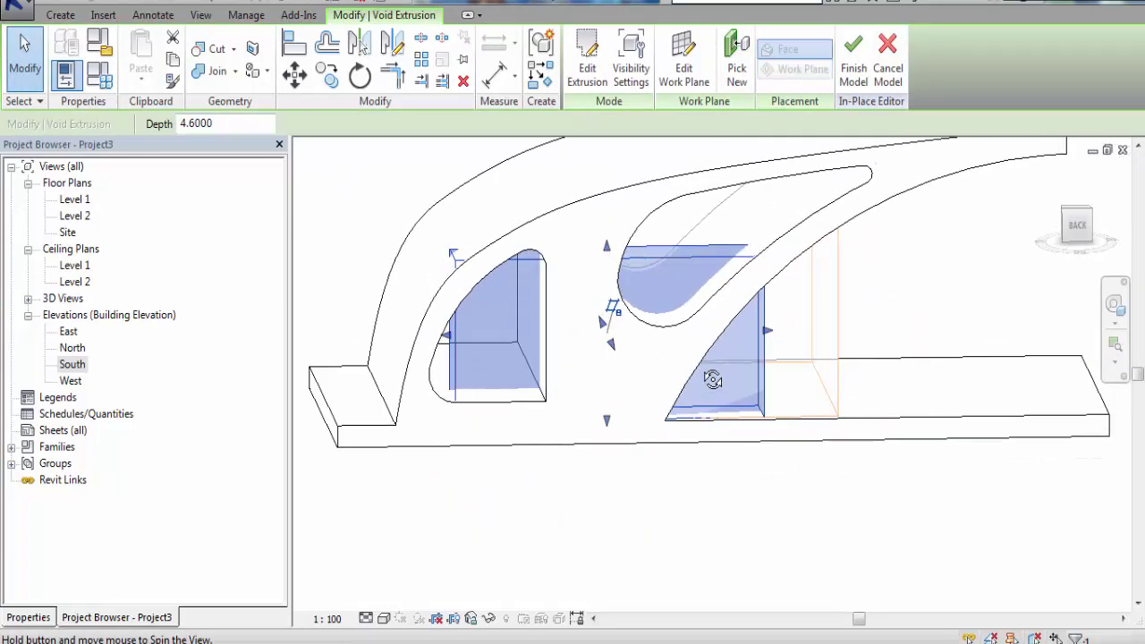
{"action": "left_click_drag", "start_coordinate": [450, 343], "coordinate": [336, 374]}
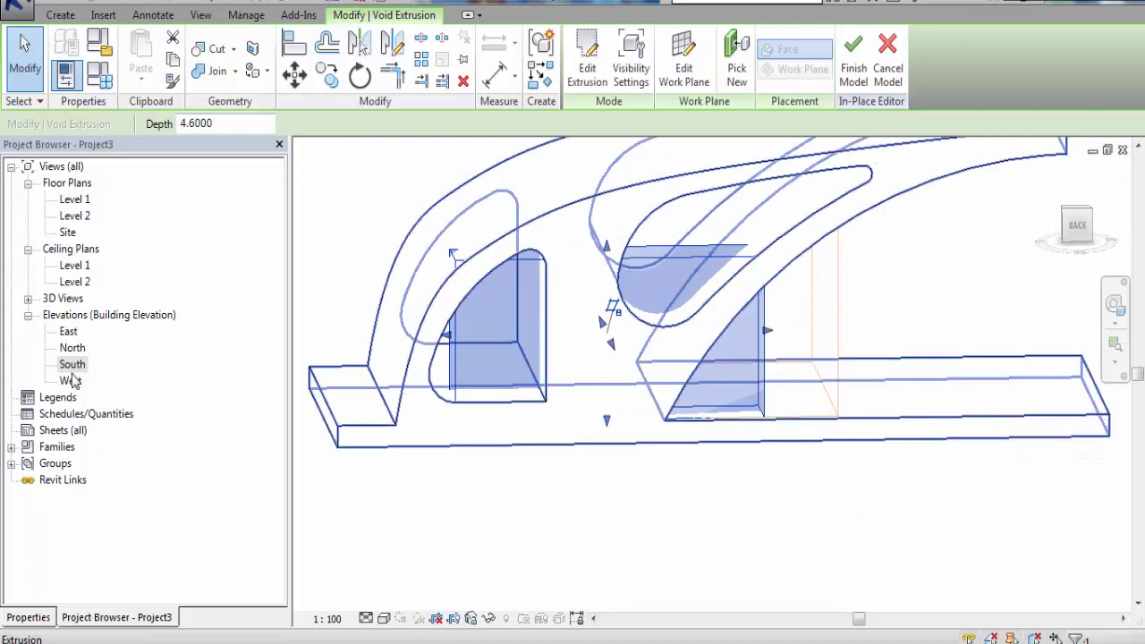
{"action": "left_click", "coordinate": [1065, 215]}
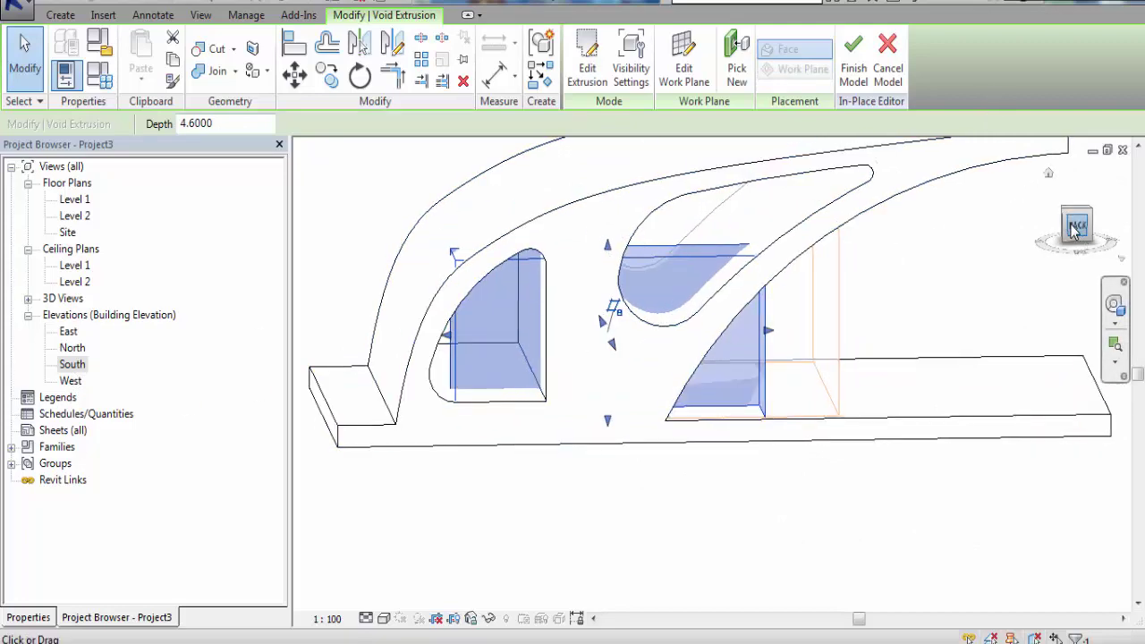
{"action": "scroll", "coordinate": [601, 349], "scroll_direction": "up", "scroll_amount": 3}
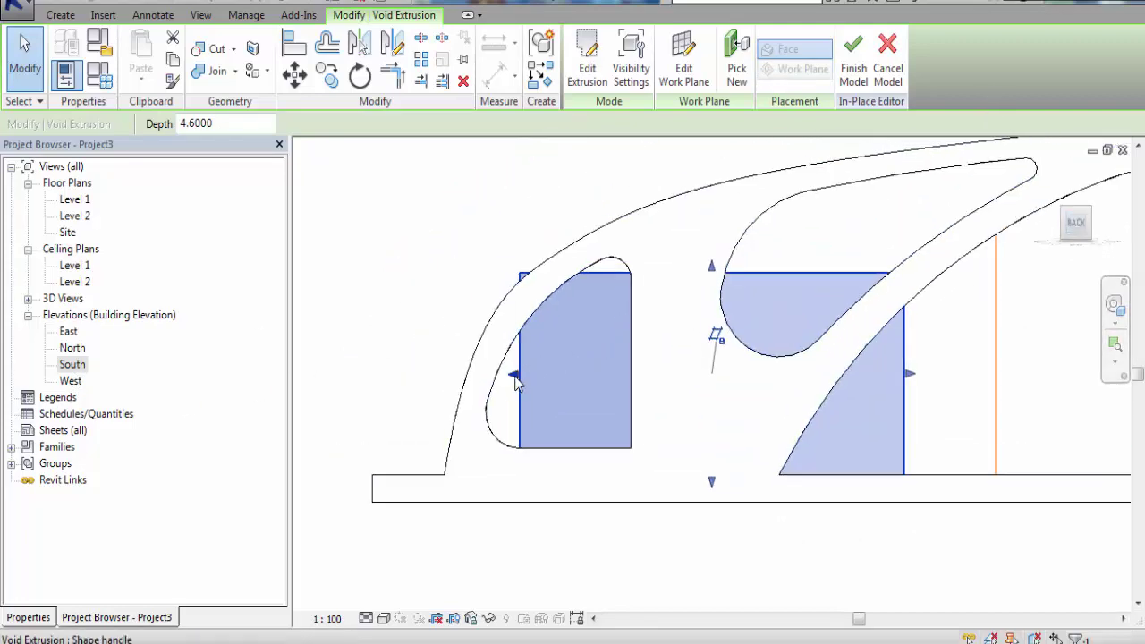
{"action": "left_click_drag", "start_coordinate": [534, 376], "coordinate": [604, 366]}
{"action": "left_click", "coordinate": [930, 398]}
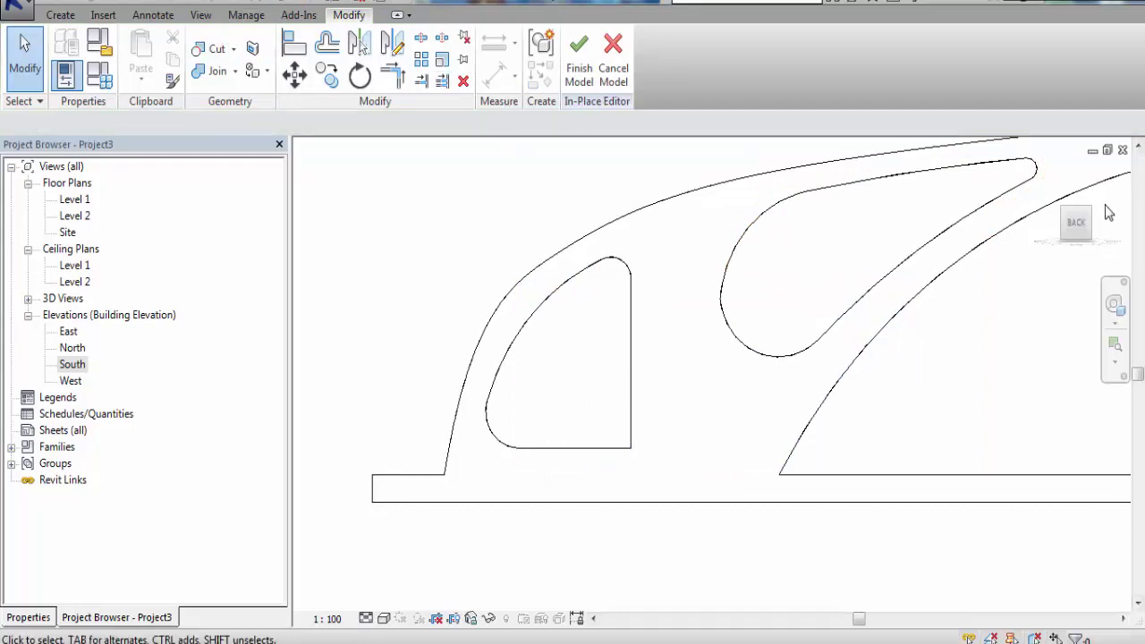
{"action": "left_click", "coordinate": [1046, 174]}
Orbit the canopy, then open the South elevation from the Project Browser
{"action": "mouse_move", "coordinate": [696, 490]}
{"action": "middle_mouse_down", "text": "shift"}
{"action": "mouse_move", "coordinate": [742, 531]}
{"action": "mouse_move", "coordinate": [888, 456]}
{"action": "mouse_move", "coordinate": [723, 429]}
{"action": "mouse_move", "coordinate": [742, 452]}
{"action": "mouse_move", "coordinate": [728, 396]}
{"action": "mouse_move", "coordinate": [695, 375]}
{"action": "mouse_move", "coordinate": [699, 398]}
{"action": "mouse_move", "coordinate": [672, 378]}
{"action": "mouse_move", "coordinate": [664, 393]}
{"action": "mouse_move", "coordinate": [677, 408]}
{"action": "mouse_move", "coordinate": [848, 496]}
{"action": "mouse_move", "coordinate": [799, 462]}
{"action": "mouse_move", "coordinate": [743, 498]}
{"action": "mouse_move", "coordinate": [707, 465]}
{"action": "mouse_move", "coordinate": [799, 414]}
{"action": "mouse_move", "coordinate": [823, 422]}
{"action": "mouse_move", "coordinate": [792, 498]}
{"action": "mouse_move", "coordinate": [701, 478]}
{"action": "mouse_move", "coordinate": [723, 489]}
{"action": "middle_mouse_up", "text": "shift"}
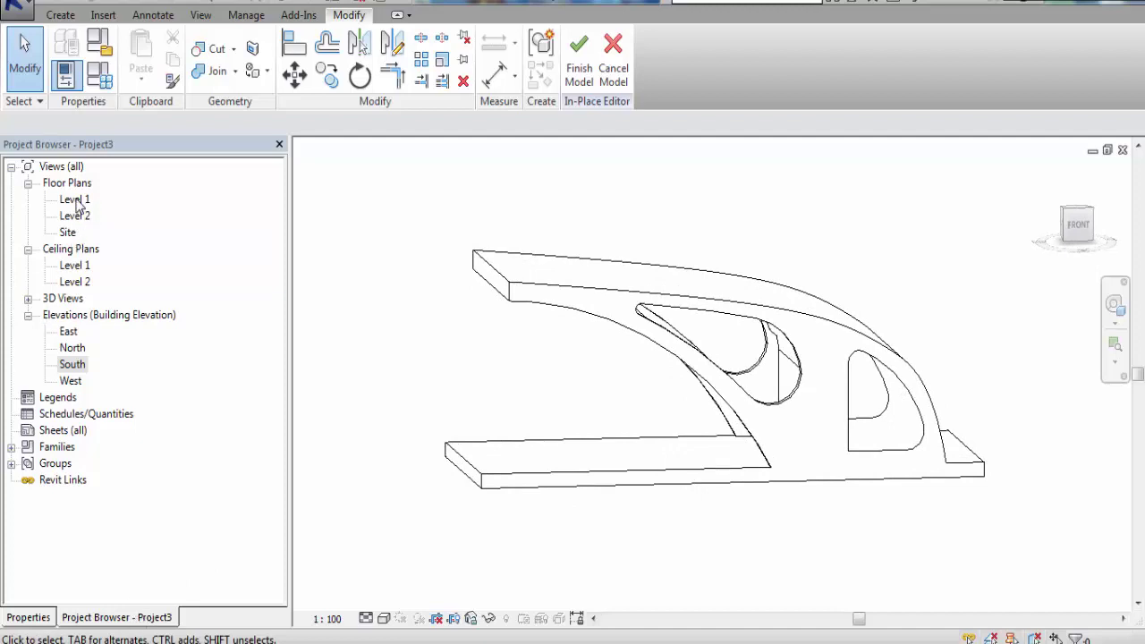
{"action": "double_click", "coordinate": [73, 366]}
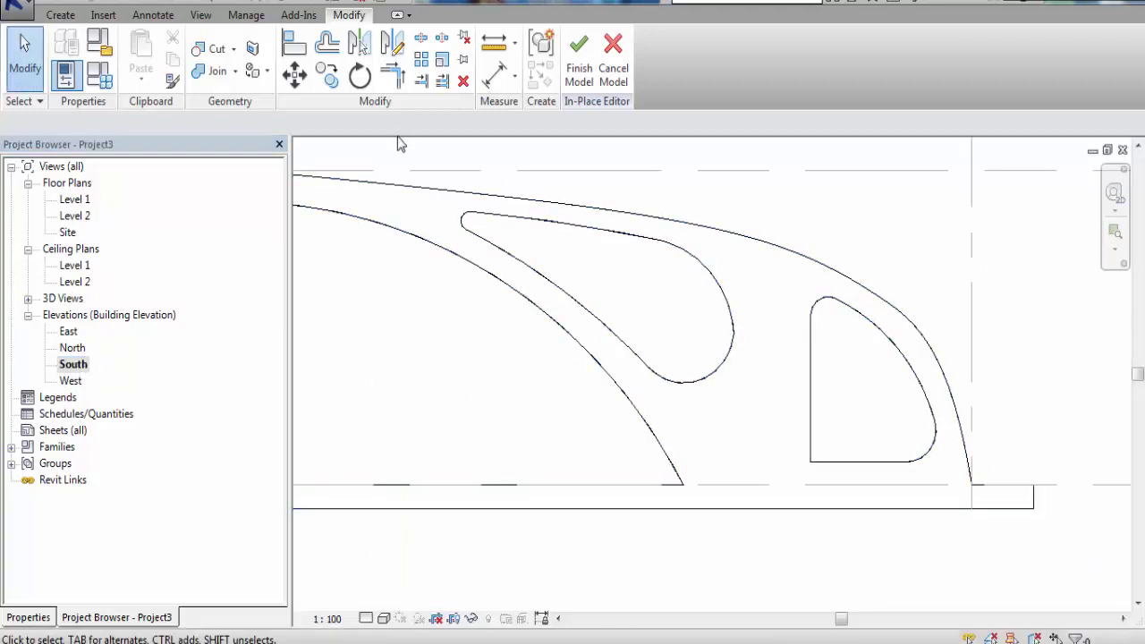
Start a void extrusion with its work plane set to Reference Plane : centre
{"action": "left_click", "coordinate": [60, 16]}
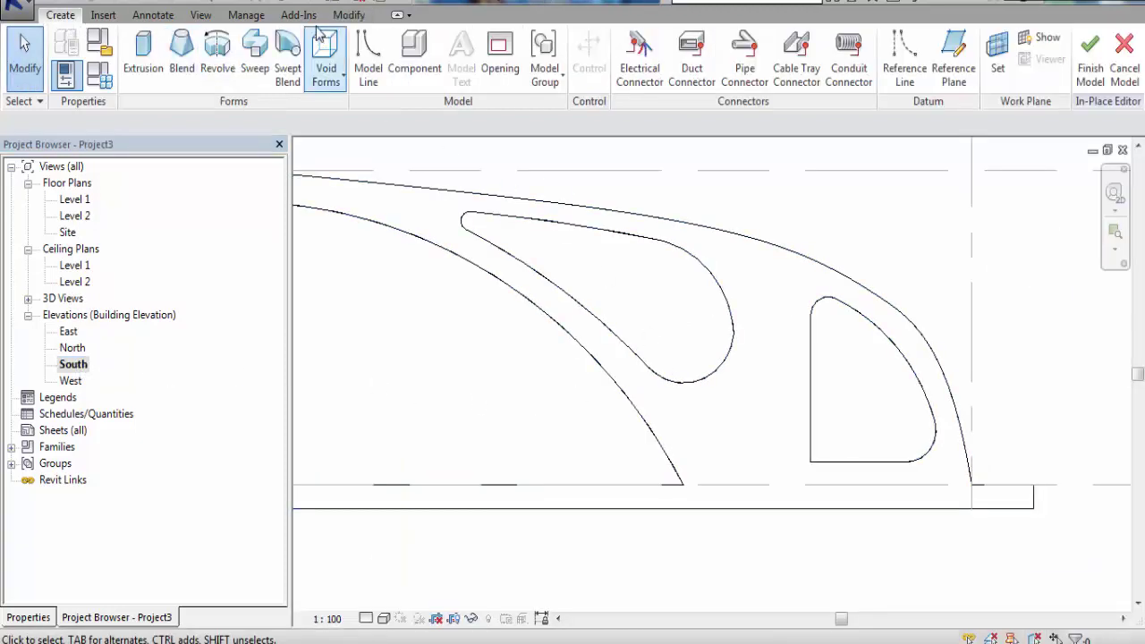
{"action": "left_click", "coordinate": [325, 52]}
{"action": "left_click", "coordinate": [340, 110]}
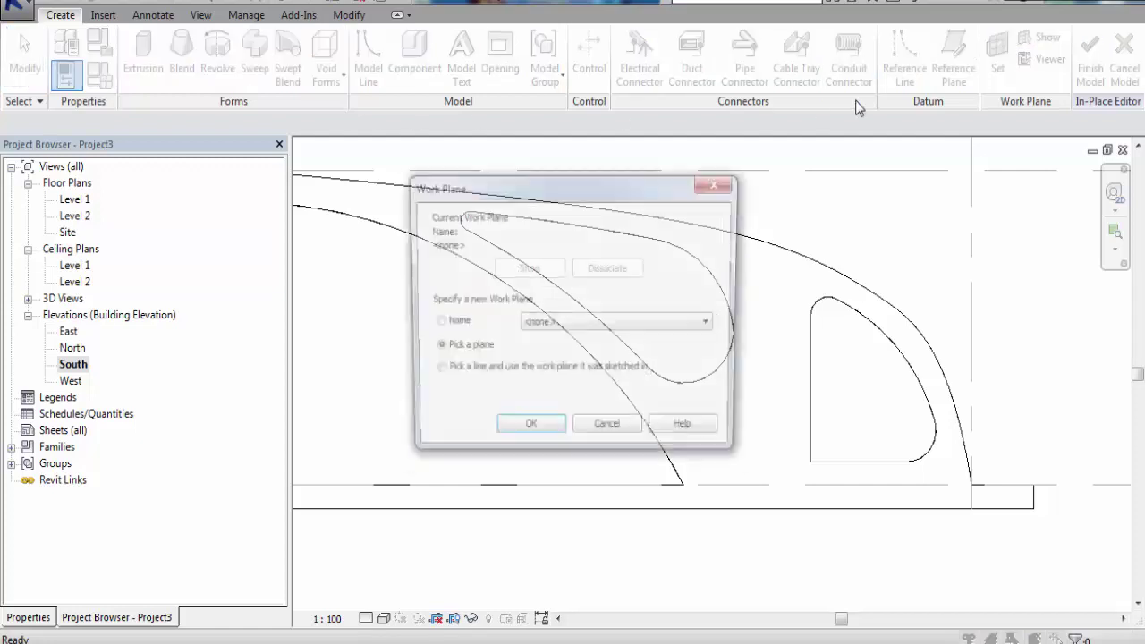
{"action": "left_click", "coordinate": [577, 325]}
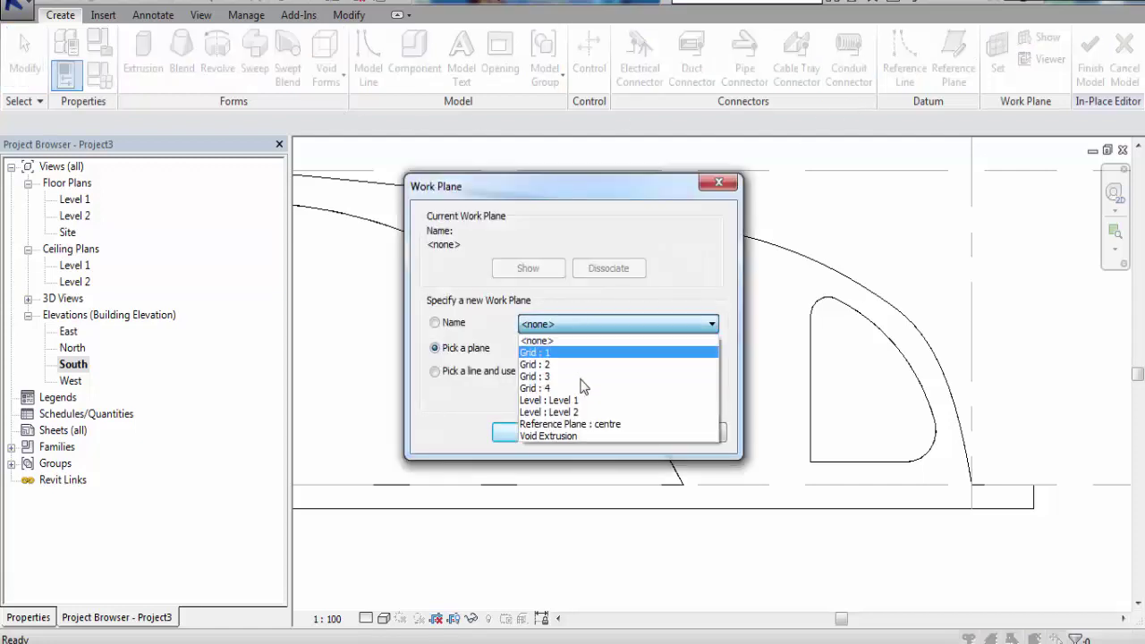
{"action": "left_click", "coordinate": [560, 436]}
{"action": "left_click", "coordinate": [556, 324]}
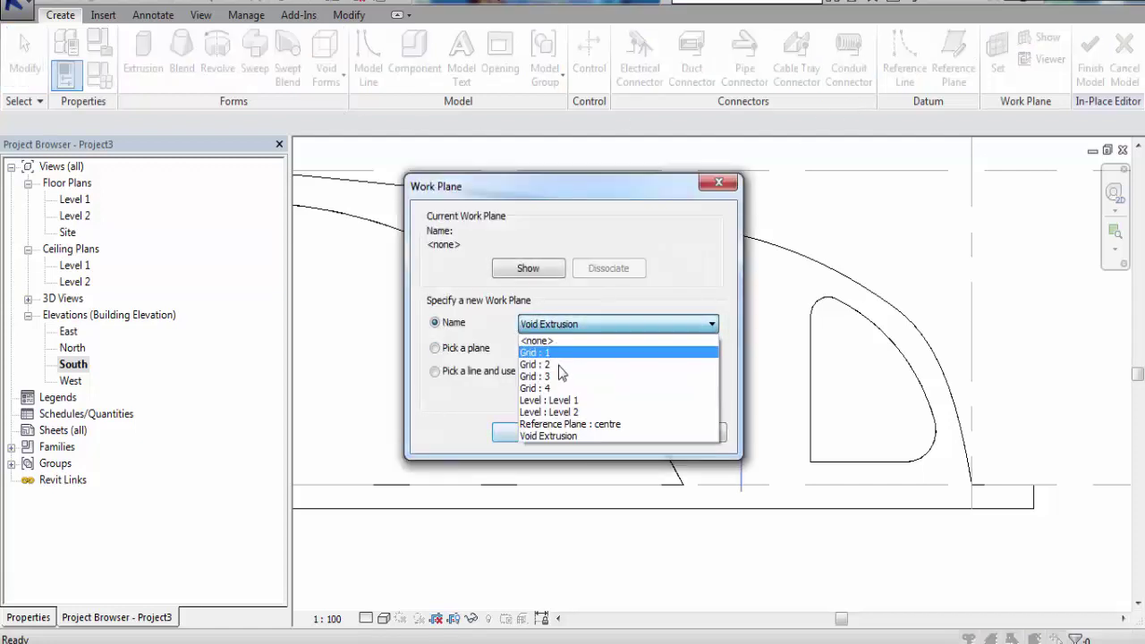
{"action": "left_click", "coordinate": [550, 419]}
{"action": "left_click", "coordinate": [527, 432]}
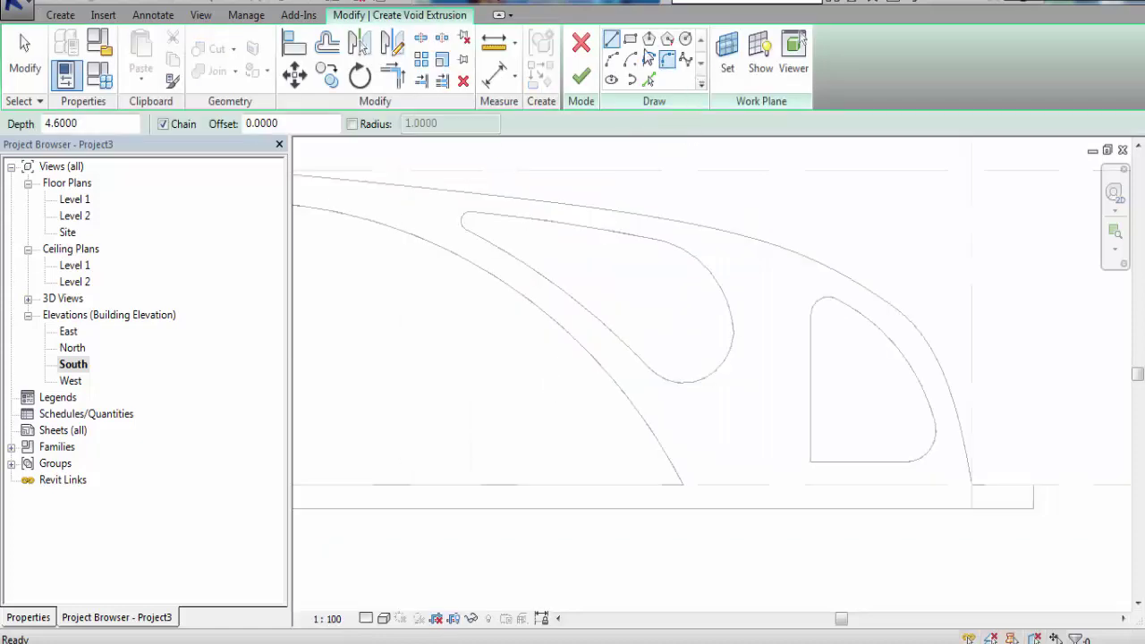
Pick the opening's vertical edge, the outer curved edge and the bottom edge as sketch lines
{"action": "left_click", "coordinate": [650, 82]}
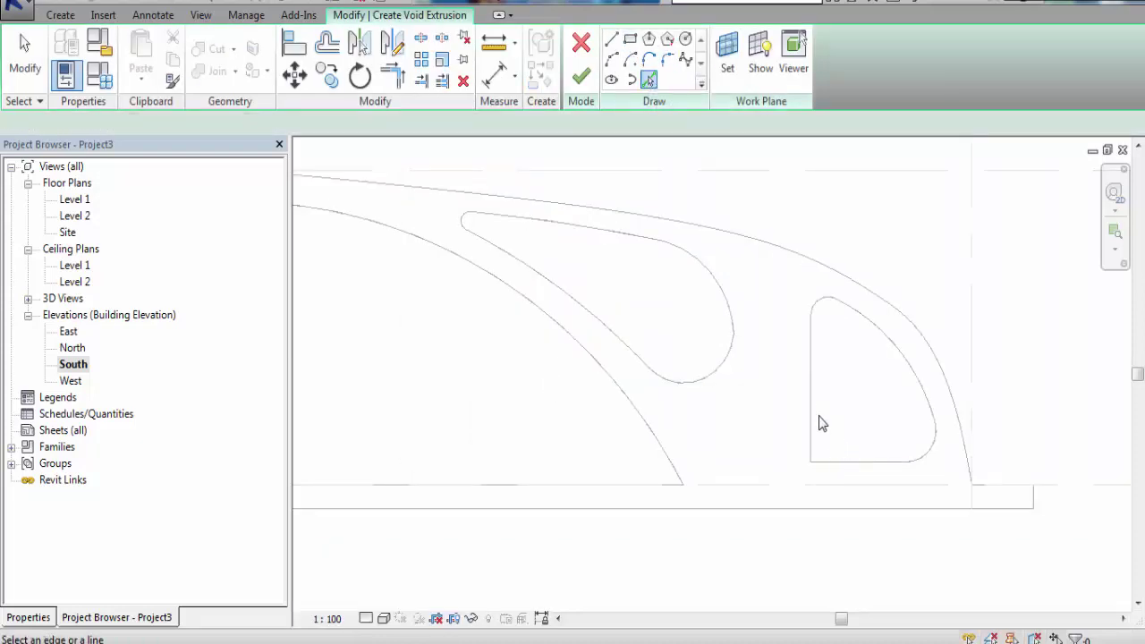
{"action": "left_click", "coordinate": [815, 422]}
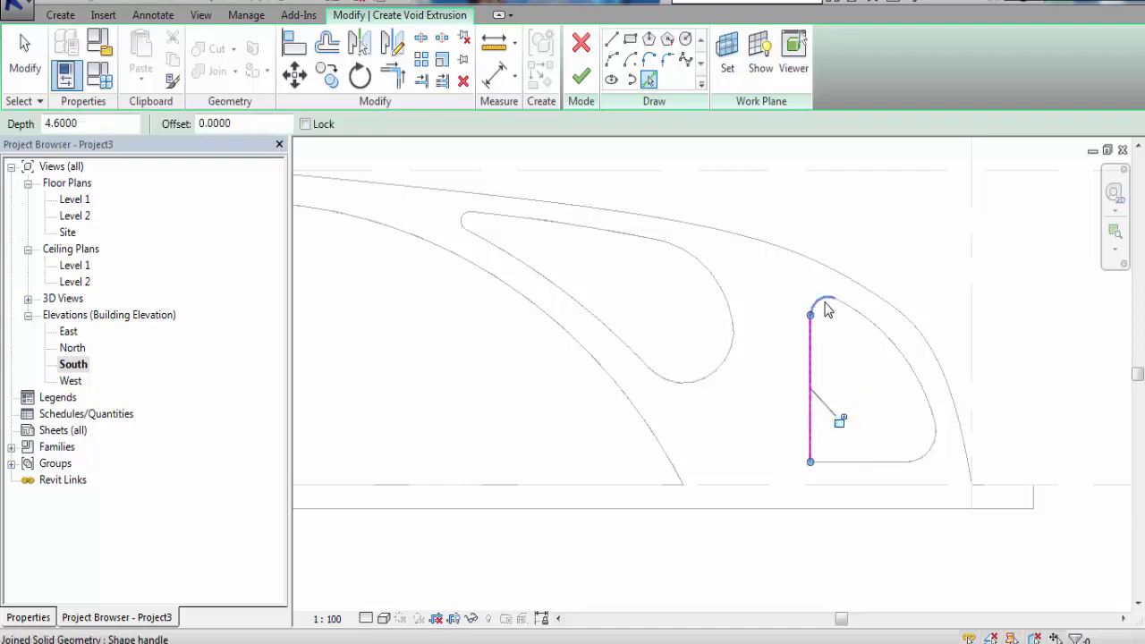
{"action": "left_click", "coordinate": [894, 315]}
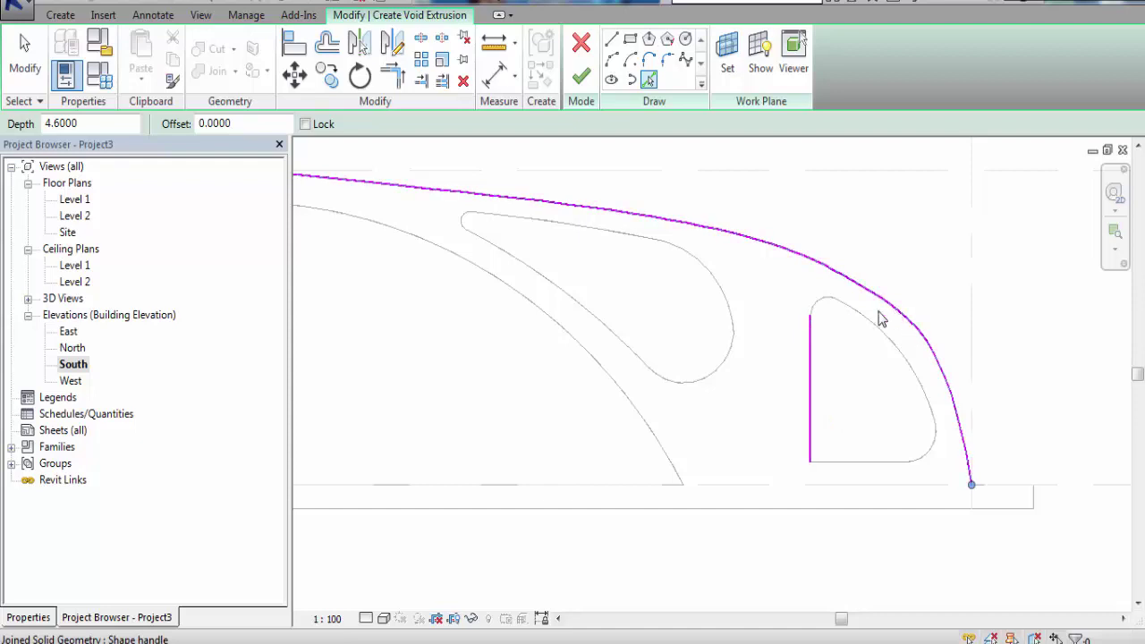
{"action": "left_click", "coordinate": [886, 462]}
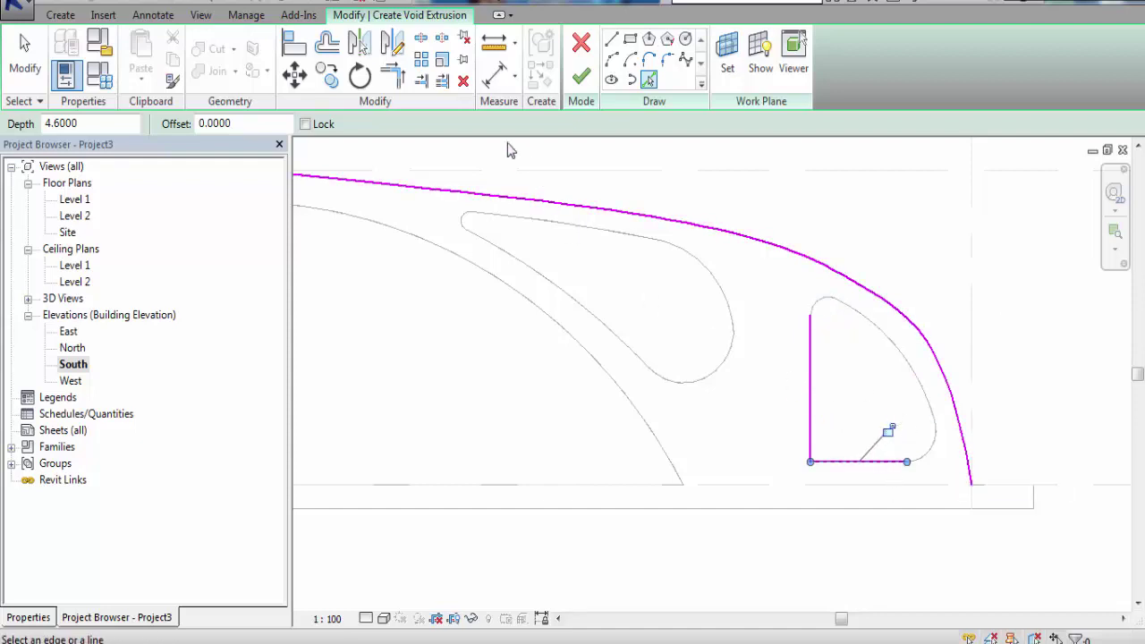
Cancel the corner trims, leaving only the vertical and bottom edge lines in the sketch
{"action": "left_click", "coordinate": [393, 80]}
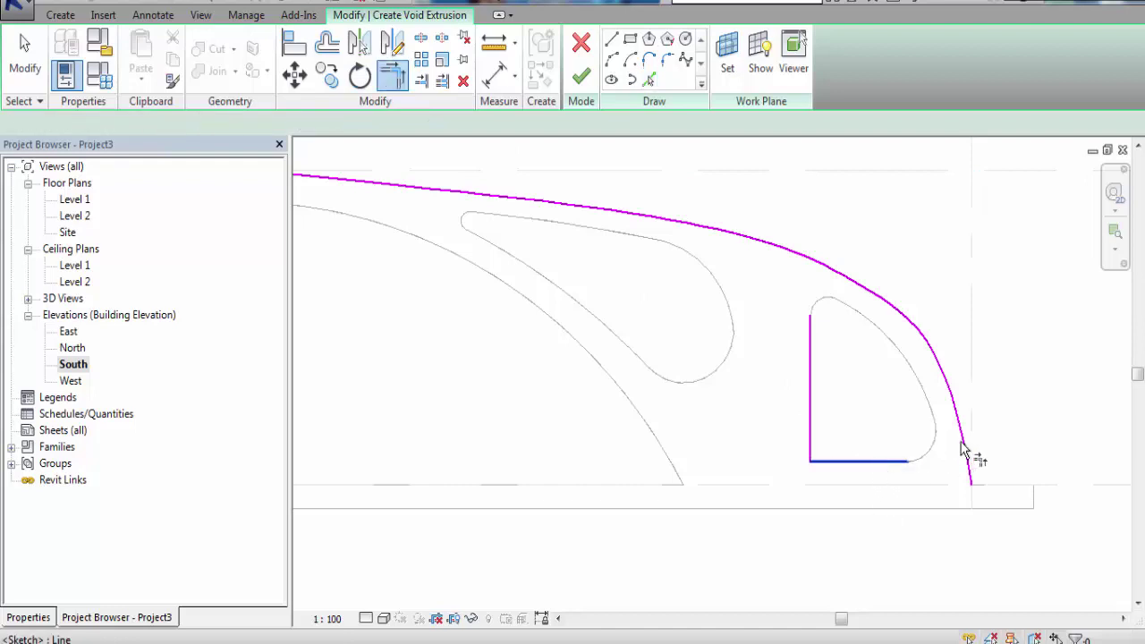
{"action": "left_click", "coordinate": [25, 55]}
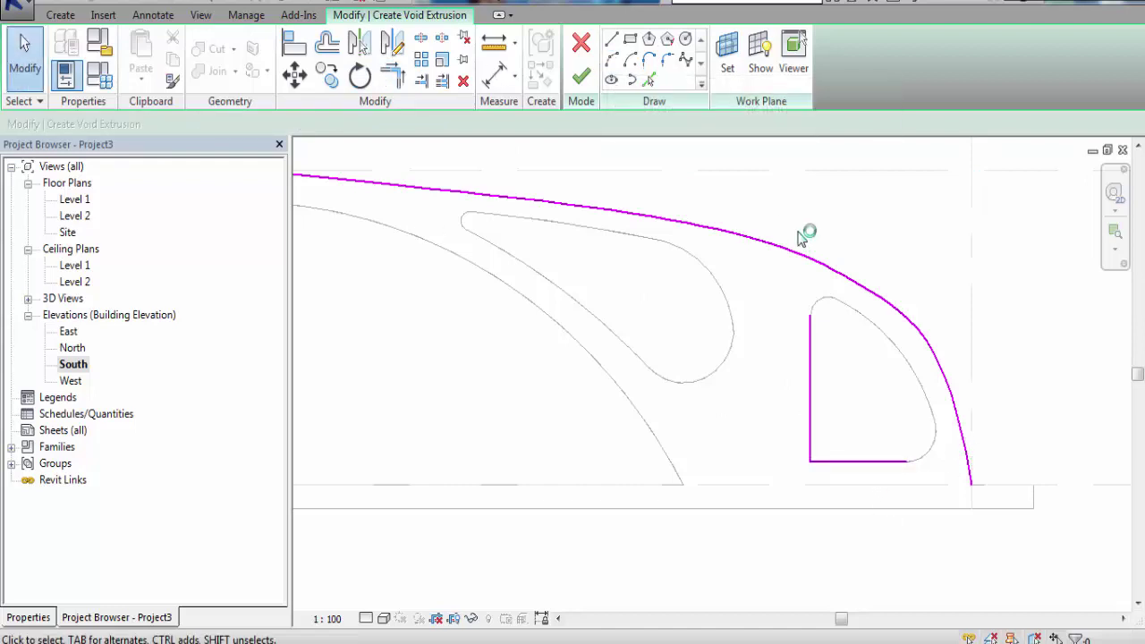
{"action": "left_click", "coordinate": [463, 81]}
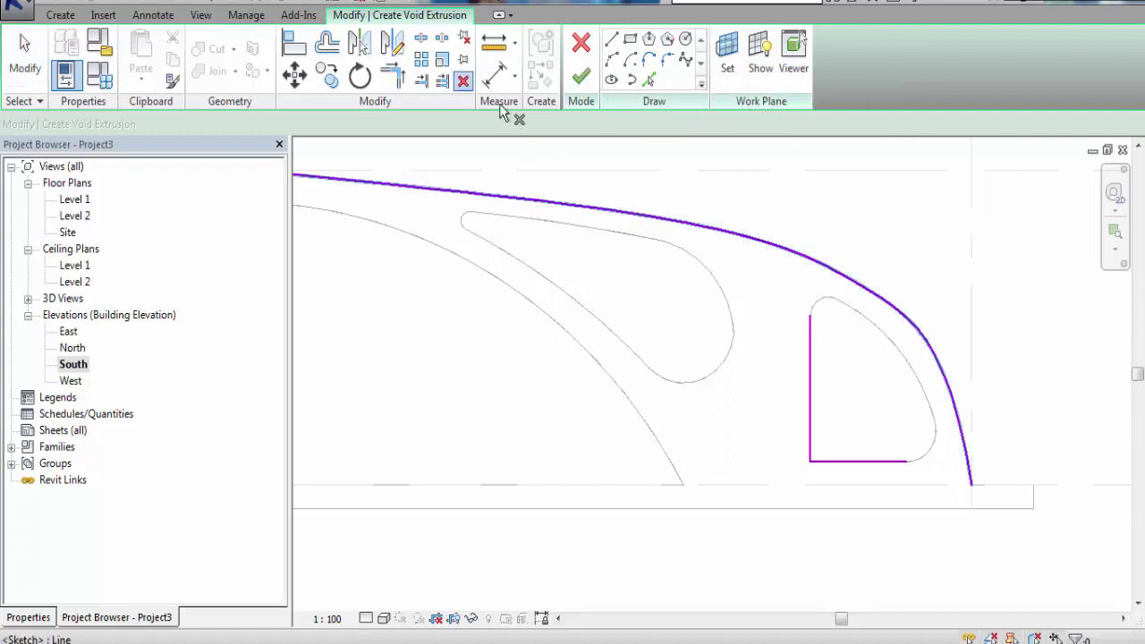
{"action": "key", "text": "Escape"}
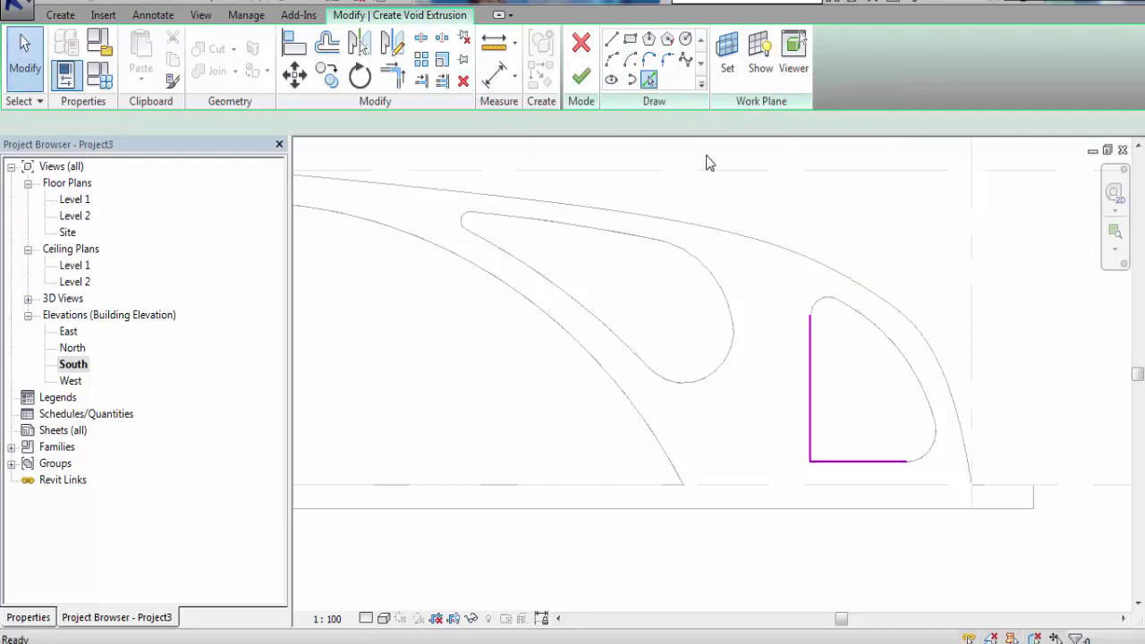
{"action": "key", "text": "p"}
{"action": "key", "text": "l"}
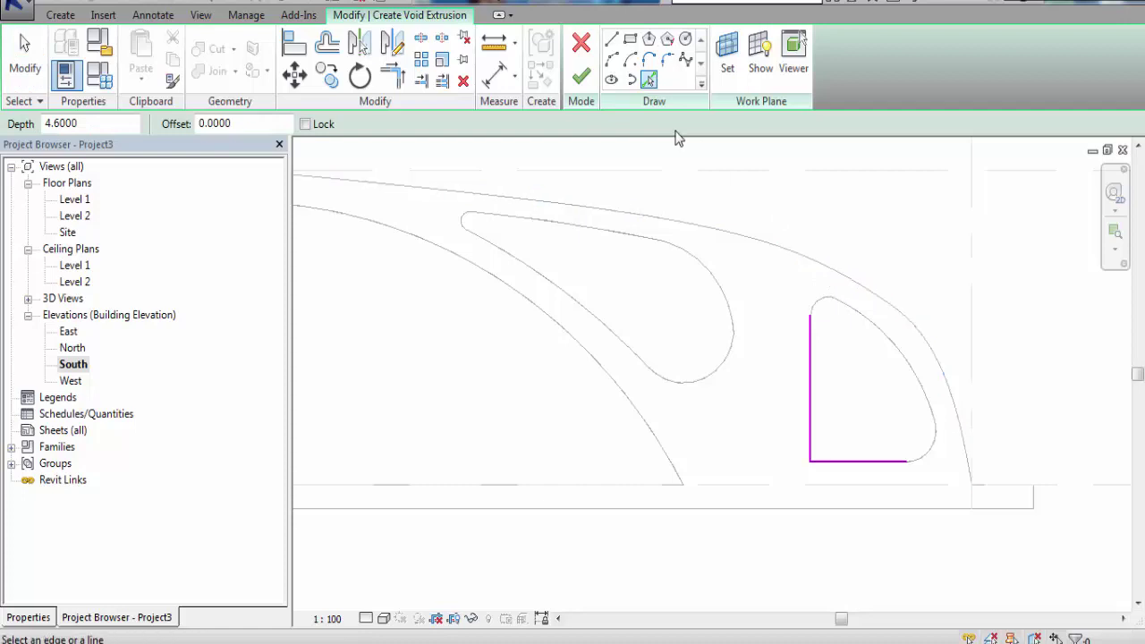
{"action": "left_click", "coordinate": [611, 59]}
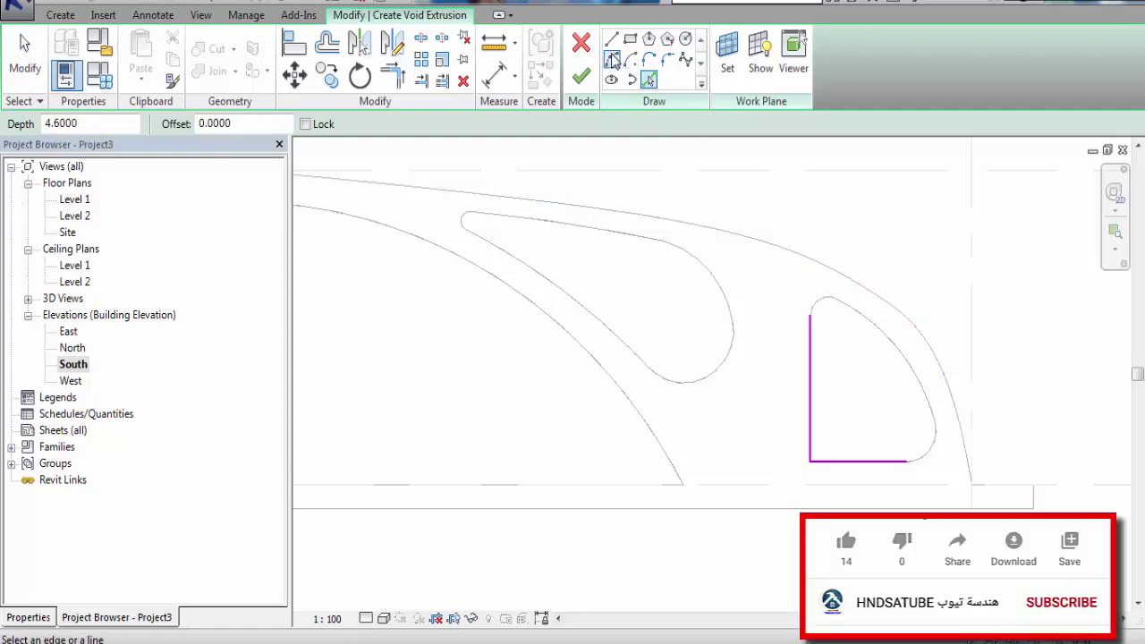
Draw a start-end-radius arc following the support's outer curved edge
{"action": "left_click", "coordinate": [870, 290]}
{"action": "left_click", "coordinate": [967, 451]}
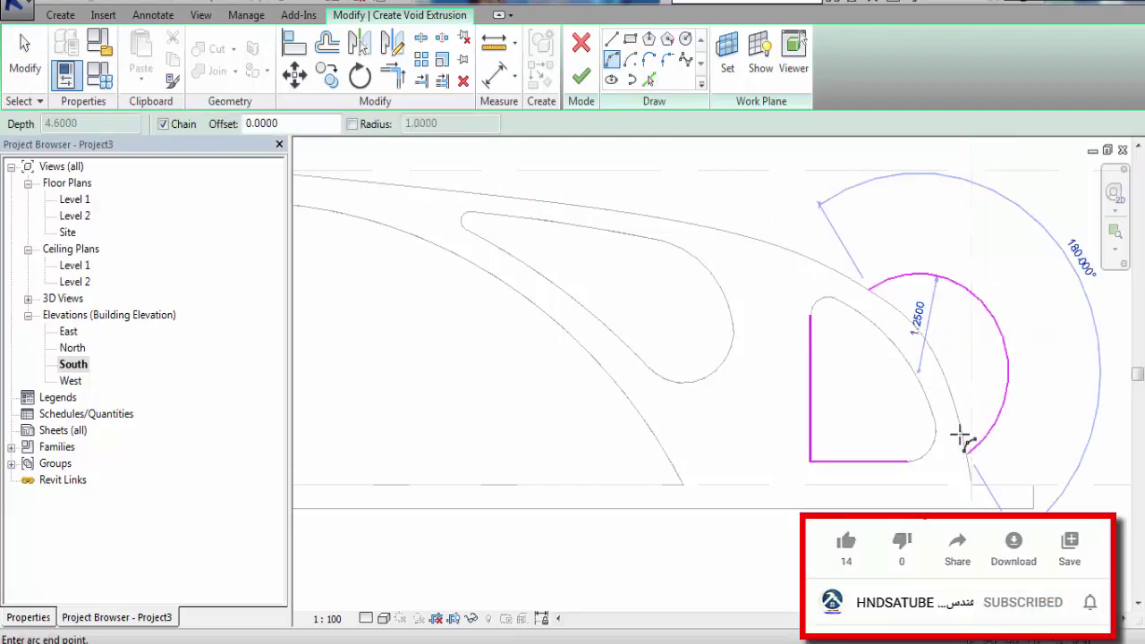
{"action": "left_click", "coordinate": [942, 365]}
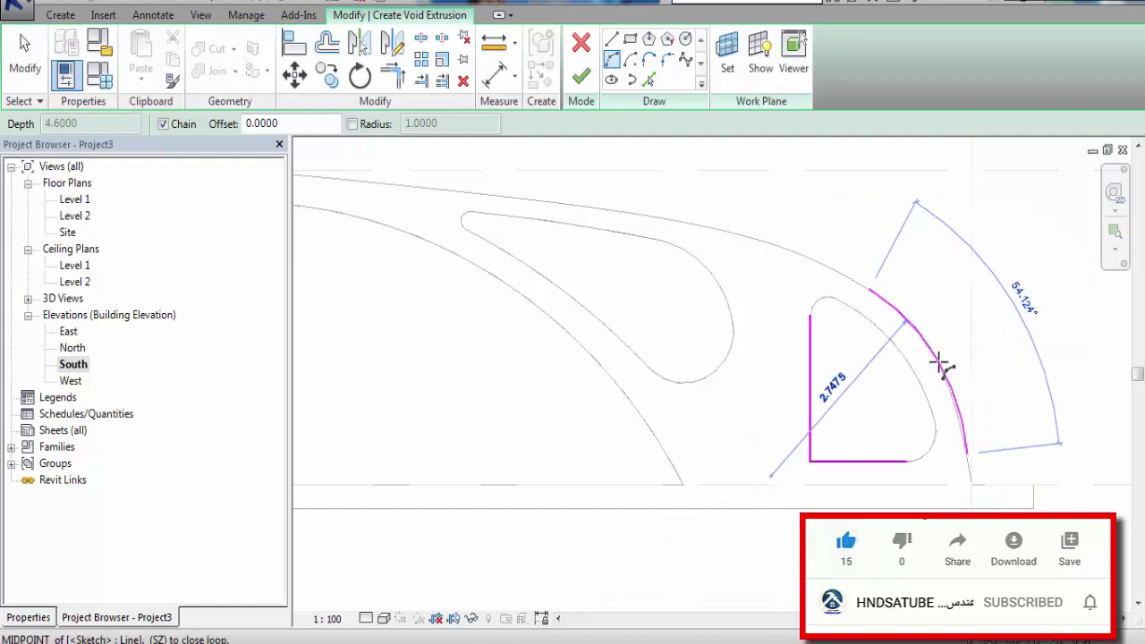
{"action": "scroll", "coordinate": [836, 333], "scroll_direction": "up", "scroll_amount": 2}
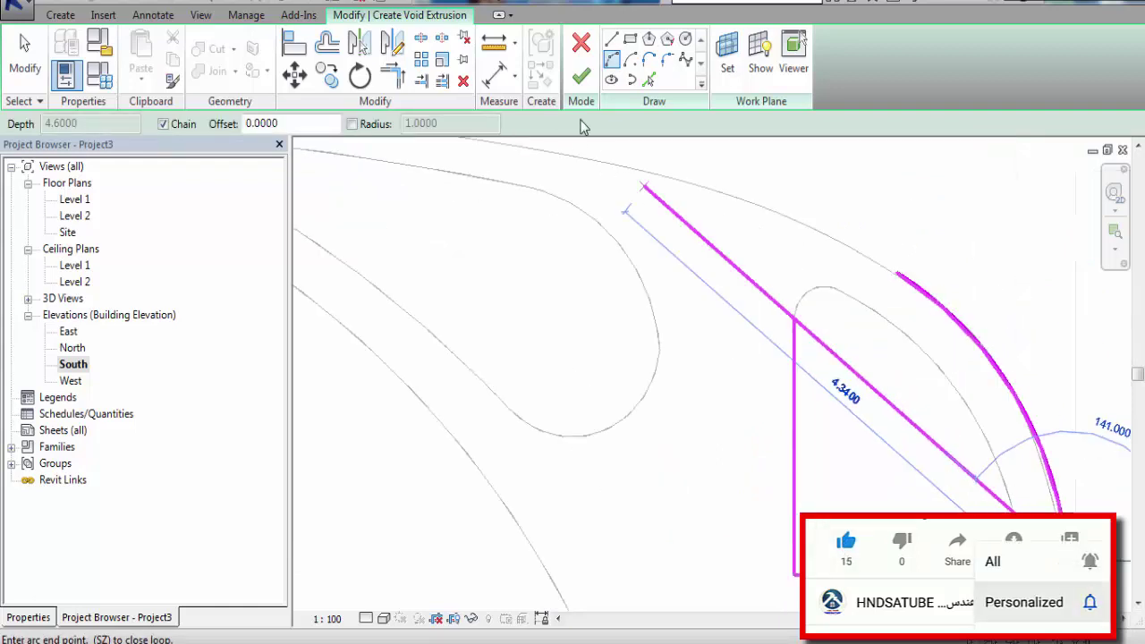
{"action": "left_click", "coordinate": [27, 62]}
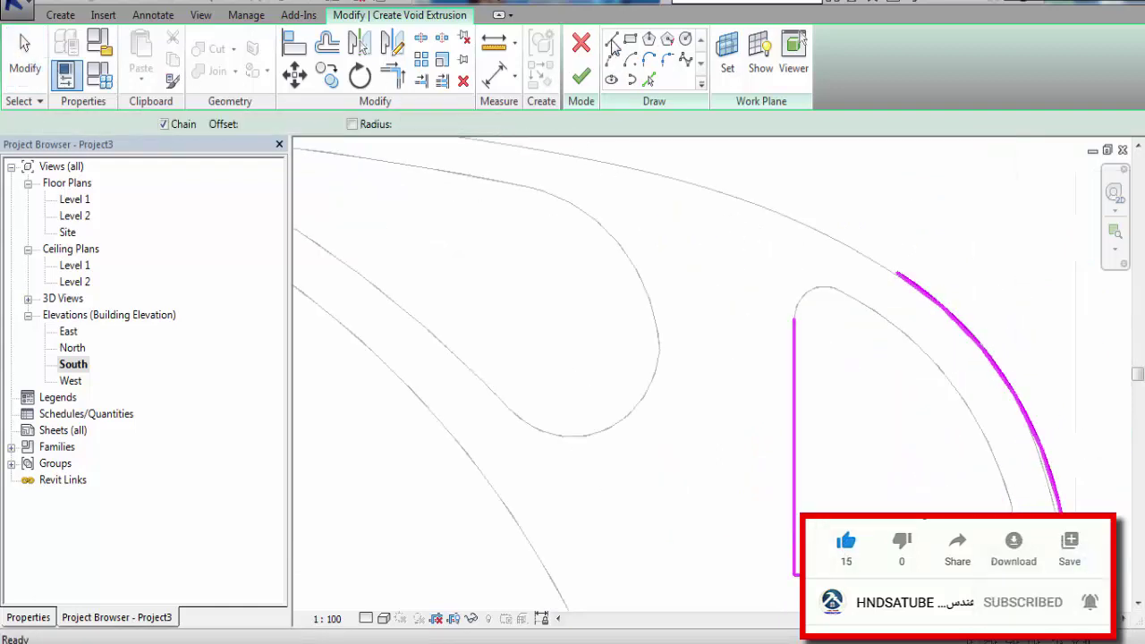
Pick the opening's rounded top corner and add a line closing the loop to the outer arc
{"action": "left_click", "coordinate": [649, 81]}
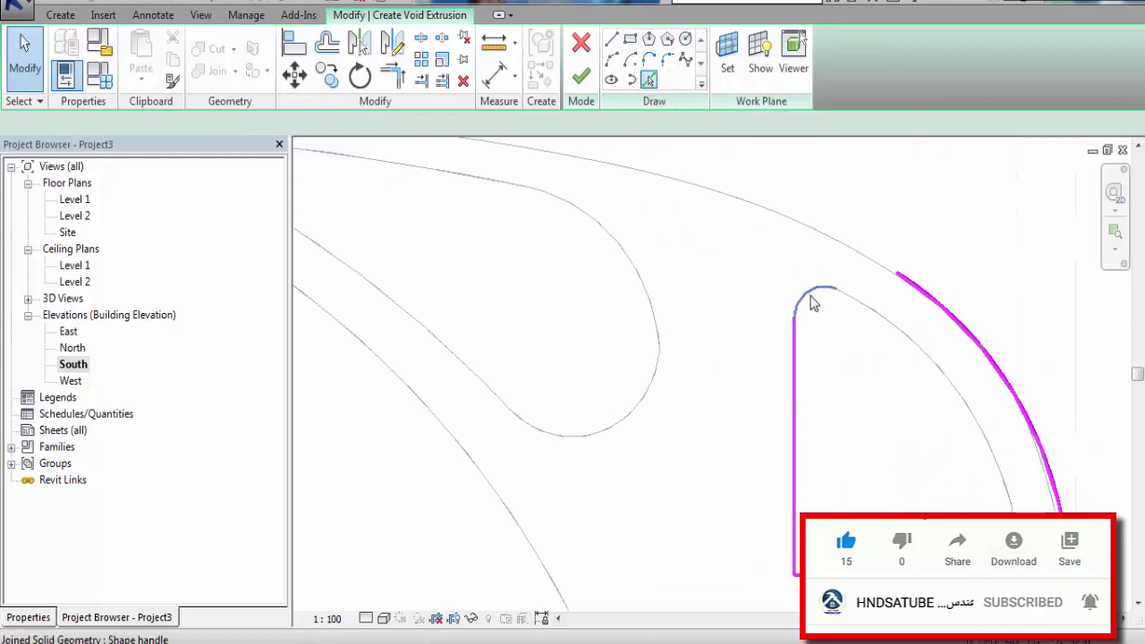
{"action": "left_click", "coordinate": [812, 303]}
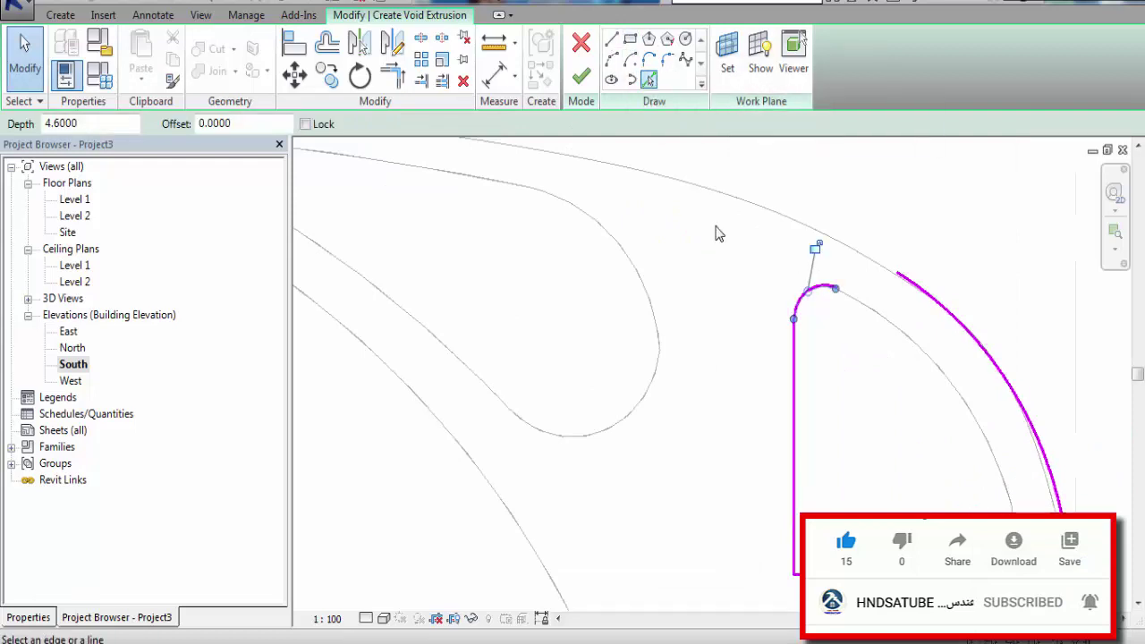
{"action": "left_click", "coordinate": [834, 288]}
{"action": "left_click", "coordinate": [898, 273]}
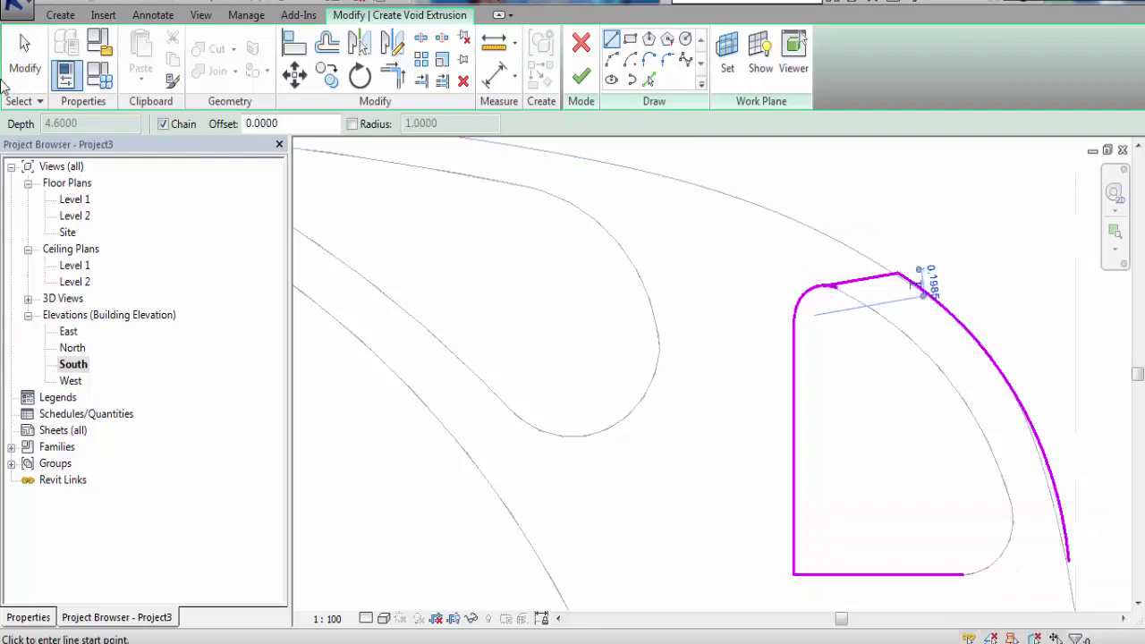
{"action": "key", "text": "Escape"}
{"action": "key", "text": "Escape"}
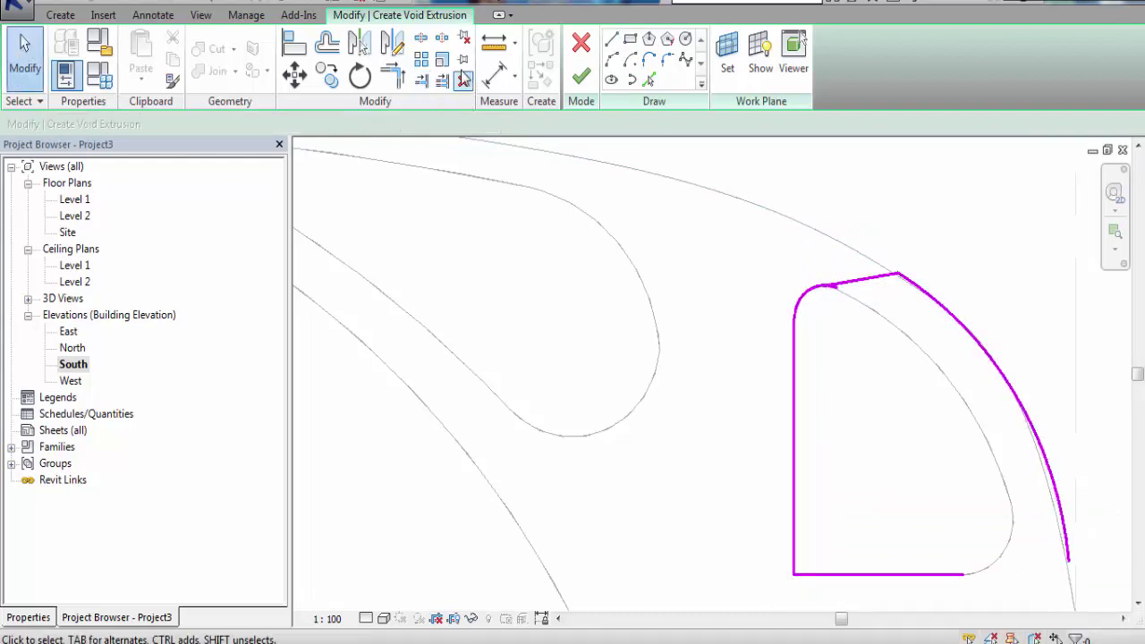
Trim the bottom line and outer arc into a corner and finish the void extrusion
{"action": "key", "text": "t"}
{"action": "key", "text": "r"}
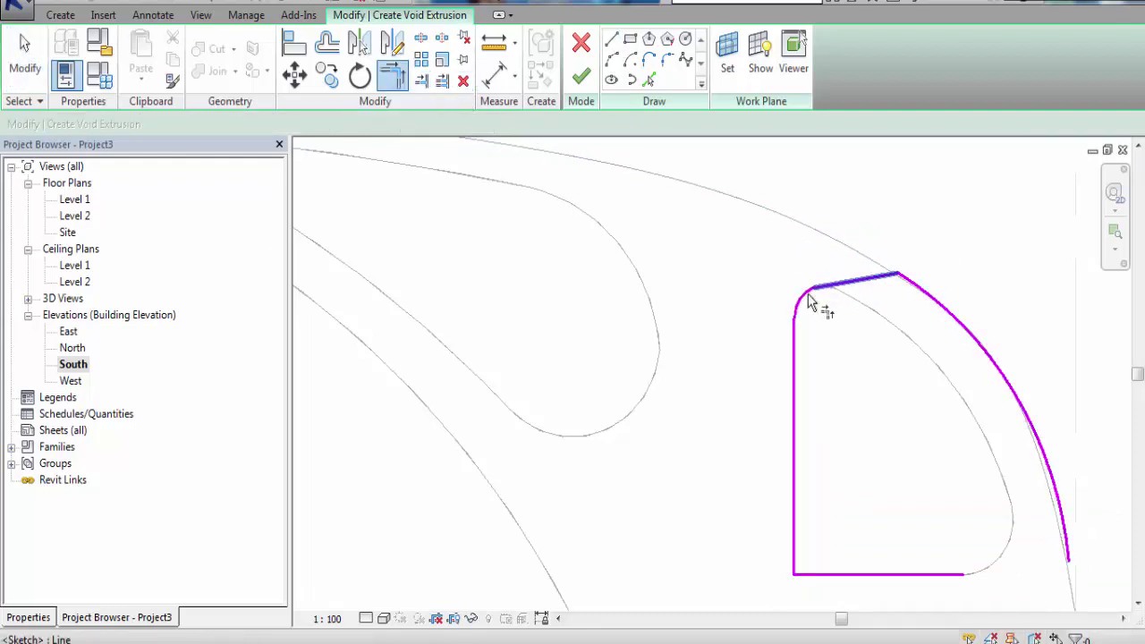
{"action": "left_click", "coordinate": [934, 572]}
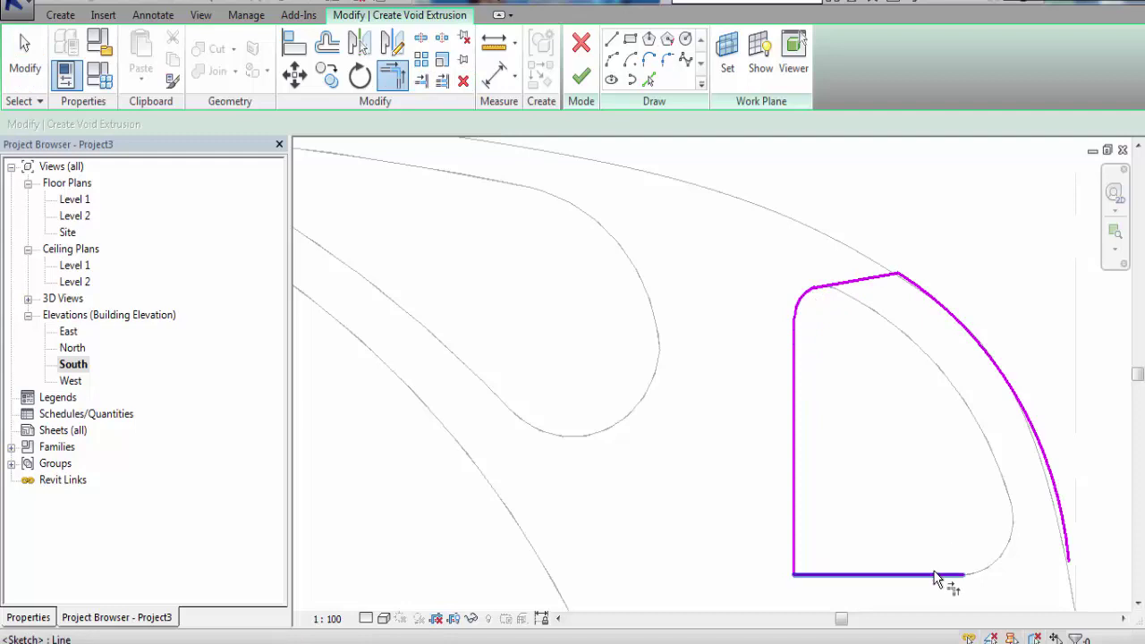
{"action": "left_click", "coordinate": [1066, 528]}
{"action": "left_click", "coordinate": [22, 617]}
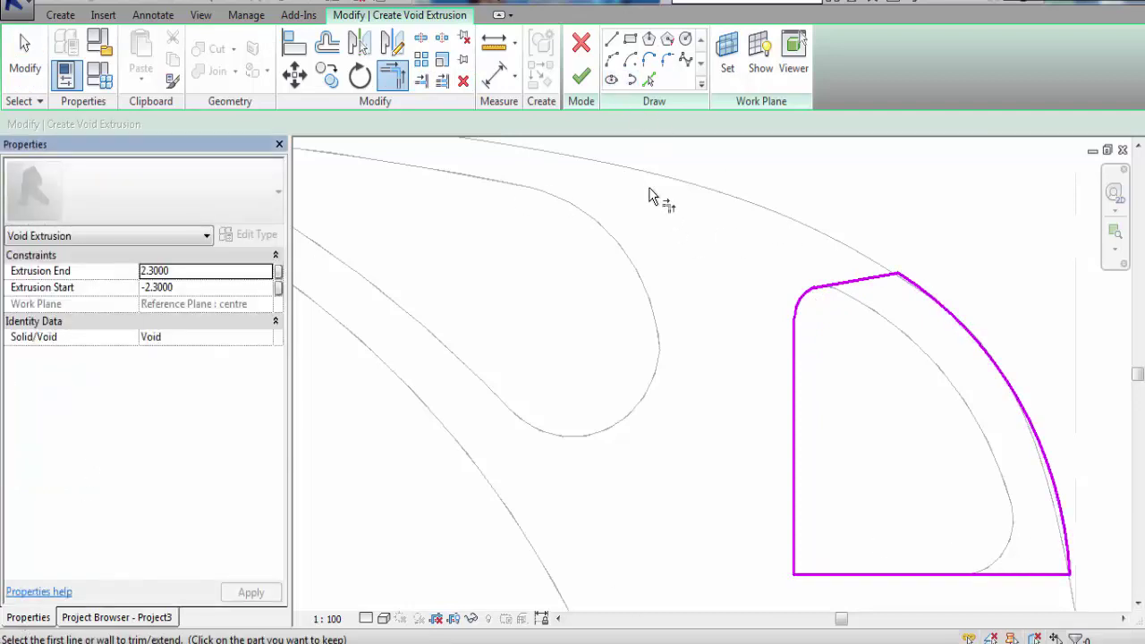
{"action": "left_click", "coordinate": [582, 76]}
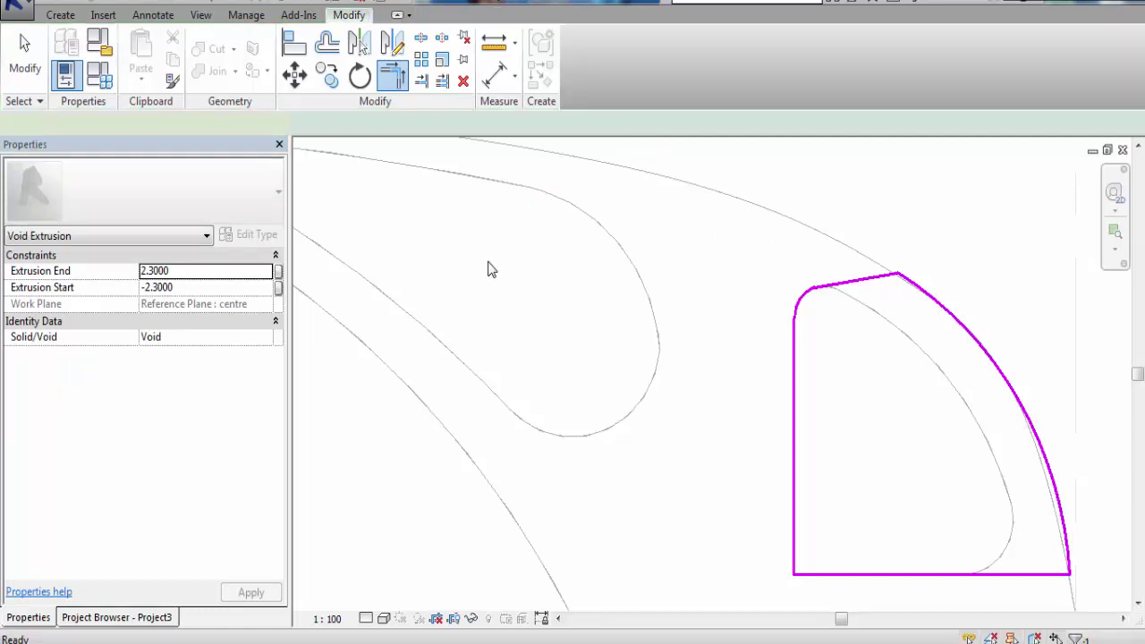
Deselect the new void, open the default 3D view, and orbit to check the cut opening
{"action": "scroll", "coordinate": [488, 268], "scroll_direction": "down", "scroll_amount": 3}
{"action": "left_click_drag", "start_coordinate": [726, 324], "coordinate": [787, 328]}
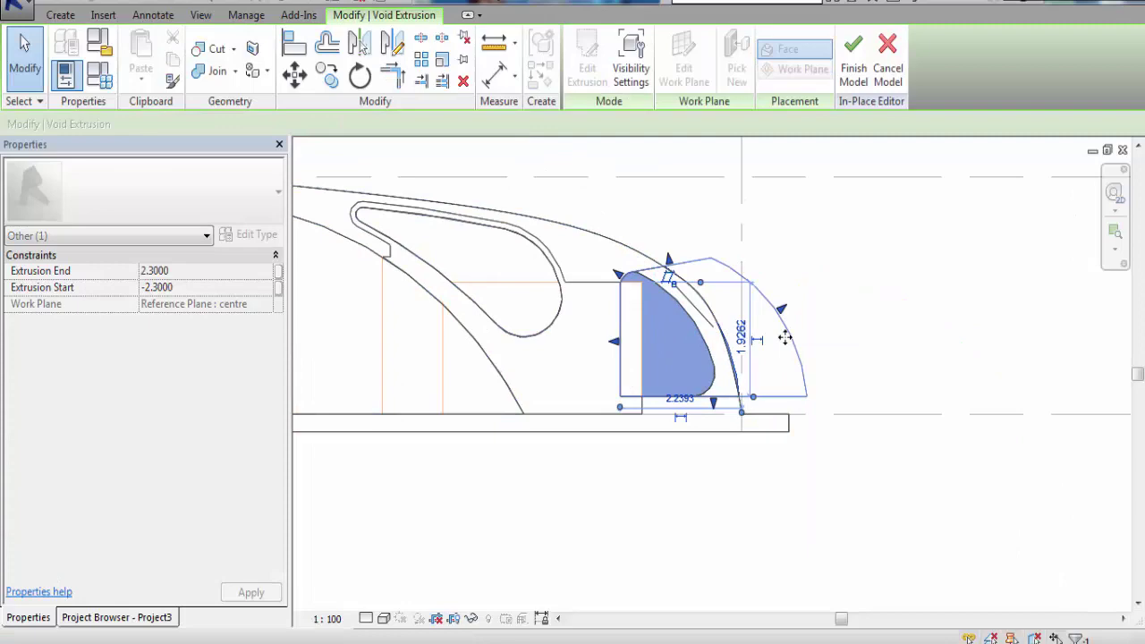
{"action": "left_click", "coordinate": [848, 326]}
{"action": "left_click", "coordinate": [297, 5]}
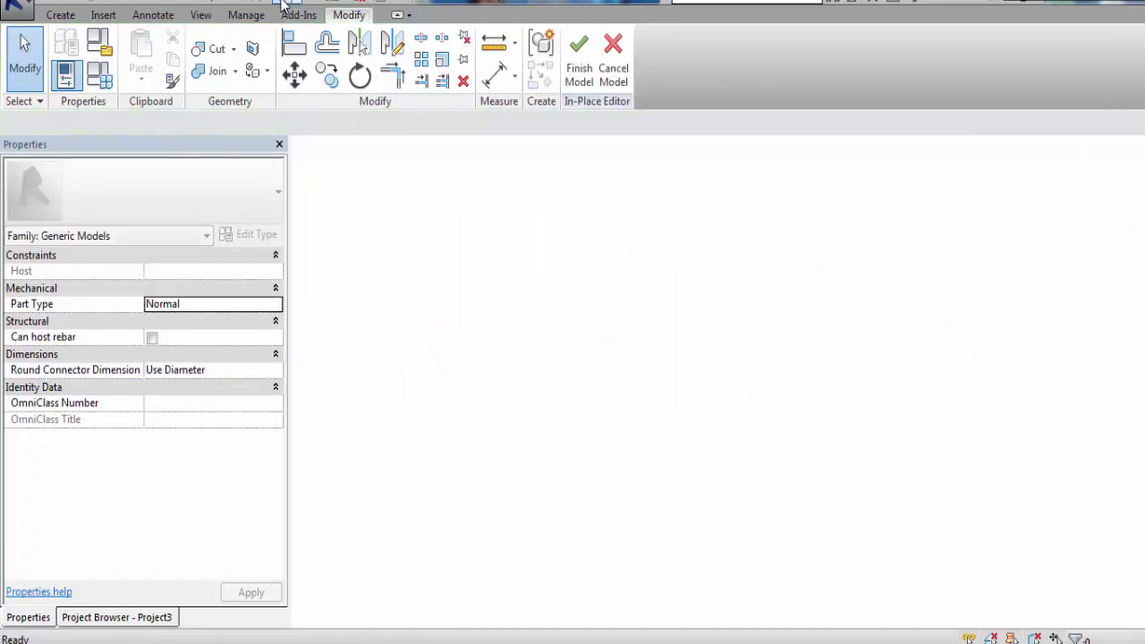
{"action": "mouse_move", "coordinate": [862, 549]}
{"action": "middle_mouse_down", "text": "shift"}
{"action": "mouse_move", "coordinate": [698, 557]}
{"action": "mouse_move", "coordinate": [652, 537]}
{"action": "mouse_move", "coordinate": [710, 524]}
{"action": "mouse_move", "coordinate": [733, 557]}
{"action": "mouse_move", "coordinate": [658, 546]}
{"action": "mouse_move", "coordinate": [736, 547]}
{"action": "mouse_move", "coordinate": [861, 492]}
{"action": "mouse_move", "coordinate": [879, 462]}
{"action": "mouse_move", "coordinate": [912, 517]}
{"action": "middle_mouse_up", "text": "shift"}
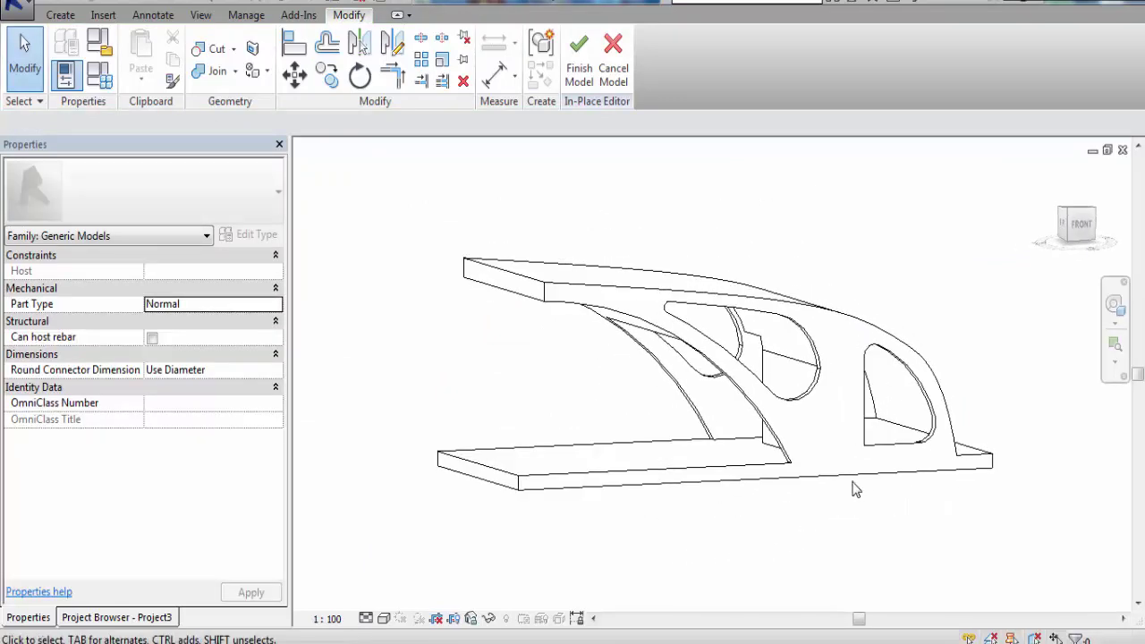
{"action": "mouse_move", "coordinate": [853, 488]}
{"action": "middle_mouse_down", "text": "shift"}
{"action": "mouse_move", "coordinate": [846, 528]}
{"action": "mouse_move", "coordinate": [873, 531]}
{"action": "middle_mouse_up", "text": "shift"}
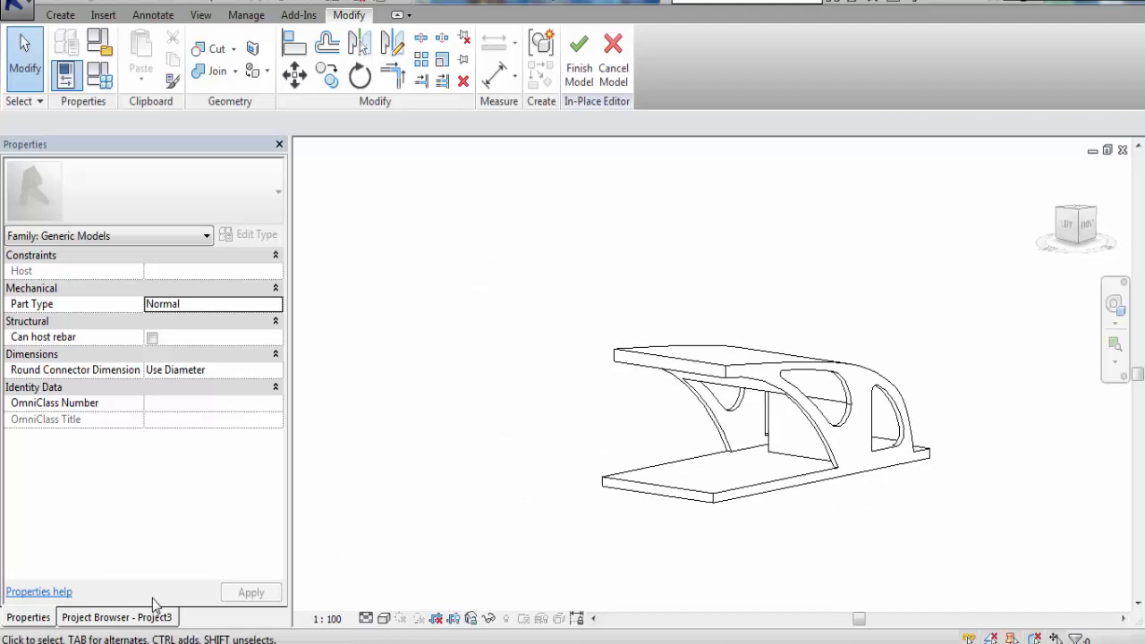
Reopen the South elevation via Level 1, select the canopy extrusion and edit its Material
{"action": "left_click", "coordinate": [97, 617]}
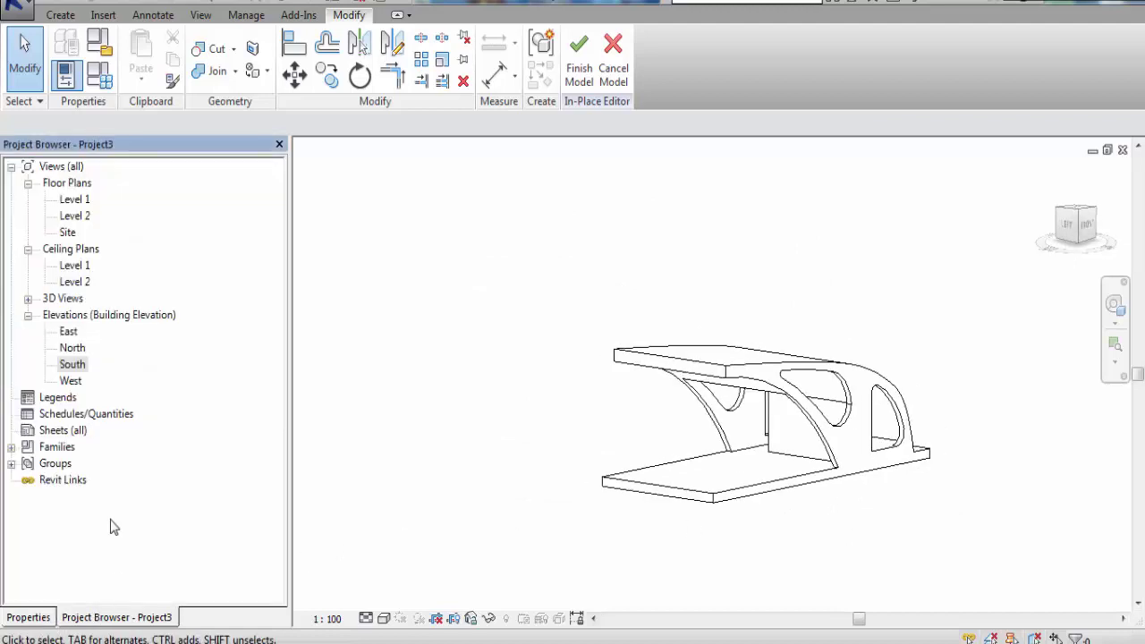
{"action": "double_click", "coordinate": [75, 200]}
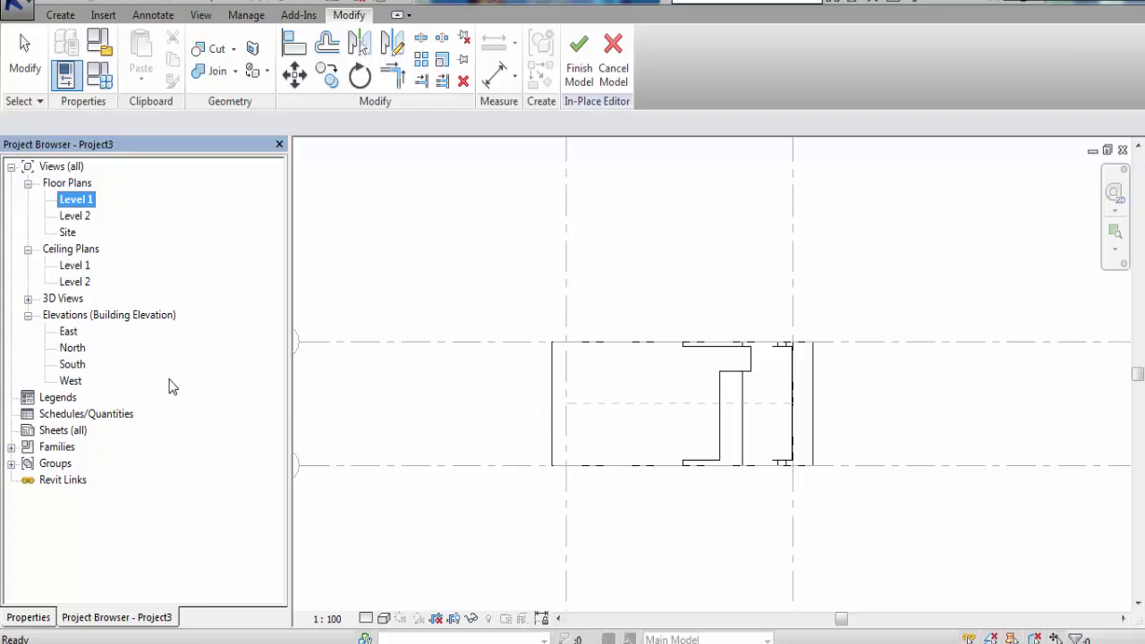
{"action": "double_click", "coordinate": [72, 365]}
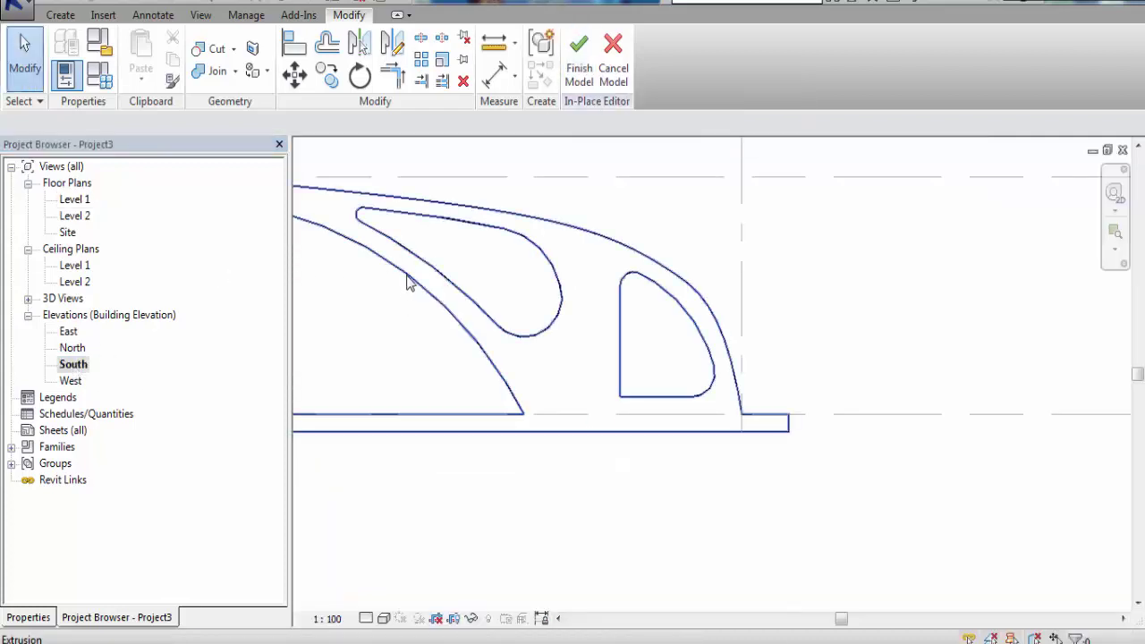
{"action": "left_click", "coordinate": [351, 304]}
{"action": "left_click", "coordinate": [28, 617]}
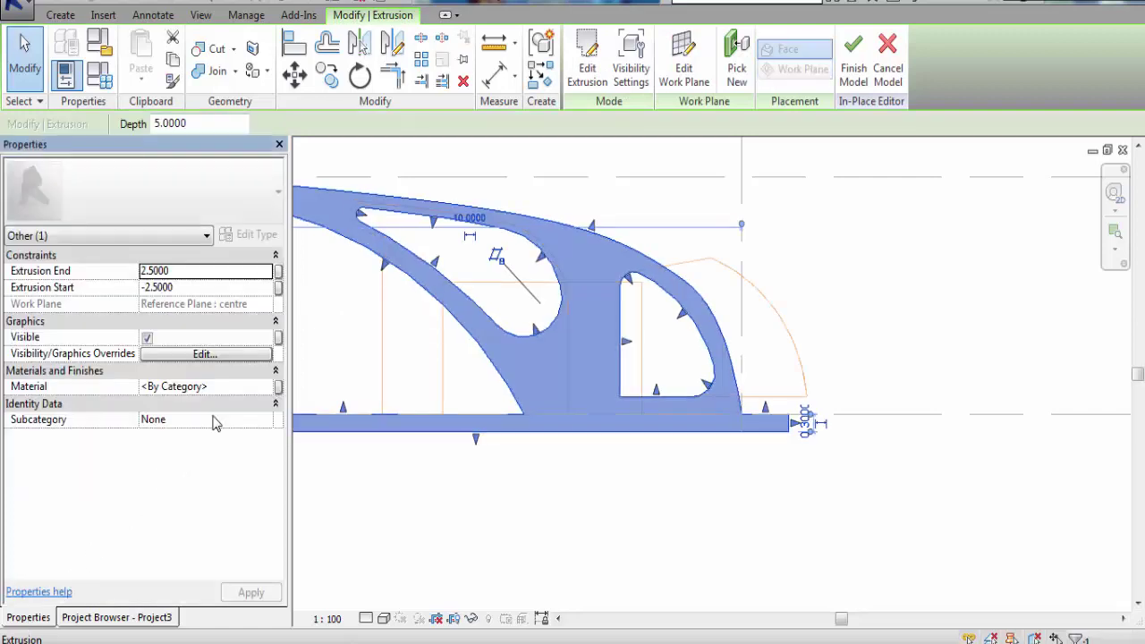
{"action": "left_click", "coordinate": [222, 387]}
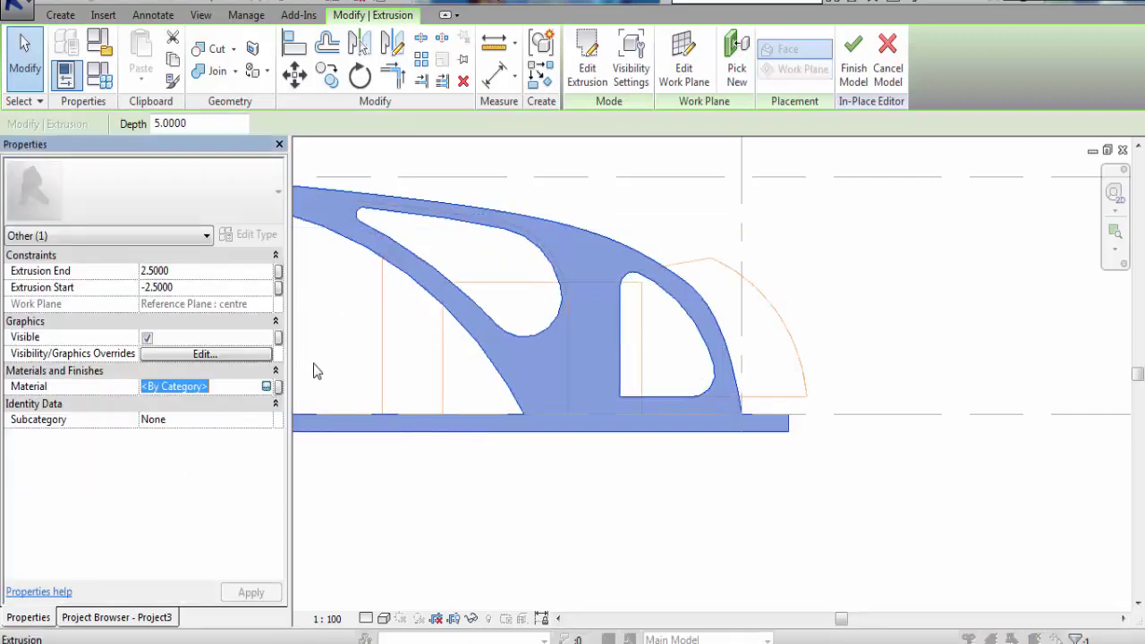
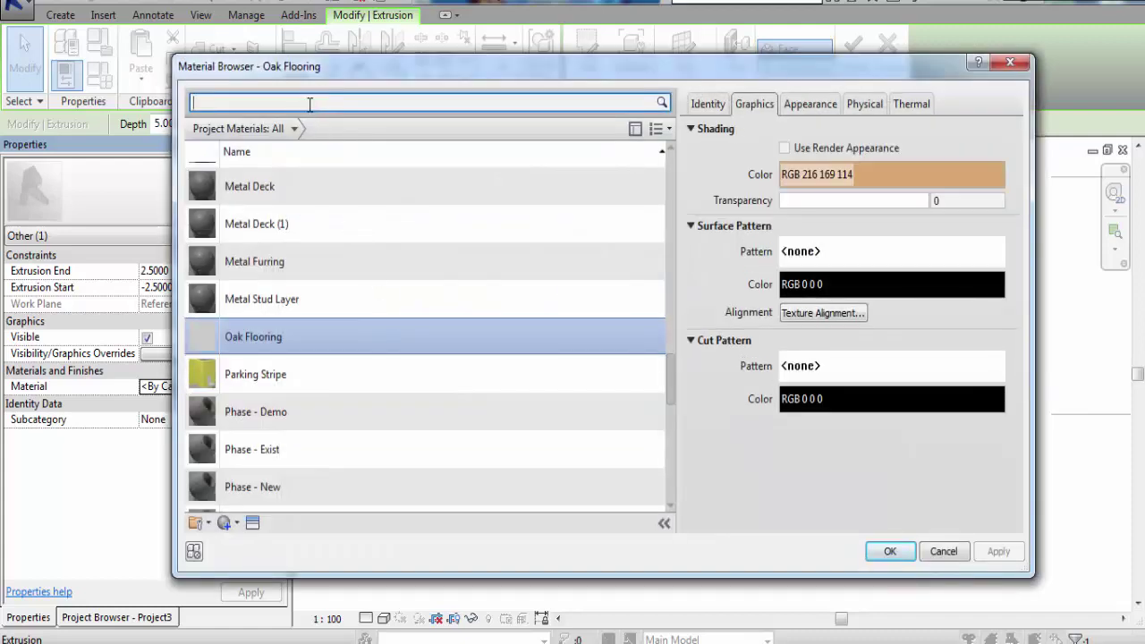
Apply the Gypsum Wall Board material to the extrusion and finish the in-place model
{"action": "type", "text": "white"}
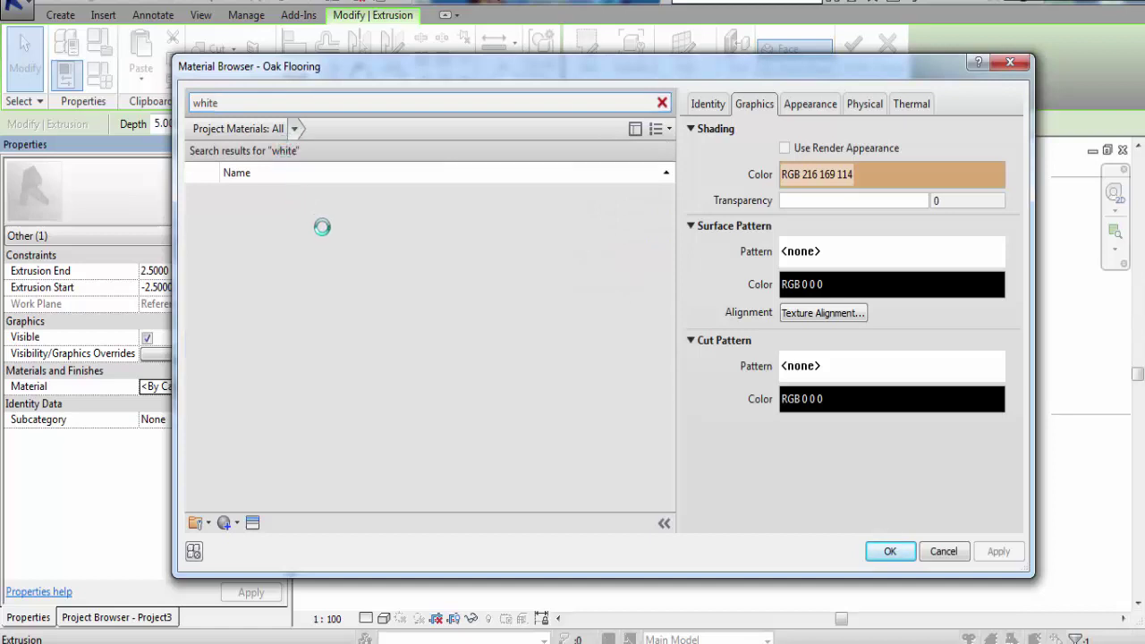
{"action": "double_click", "coordinate": [310, 283]}
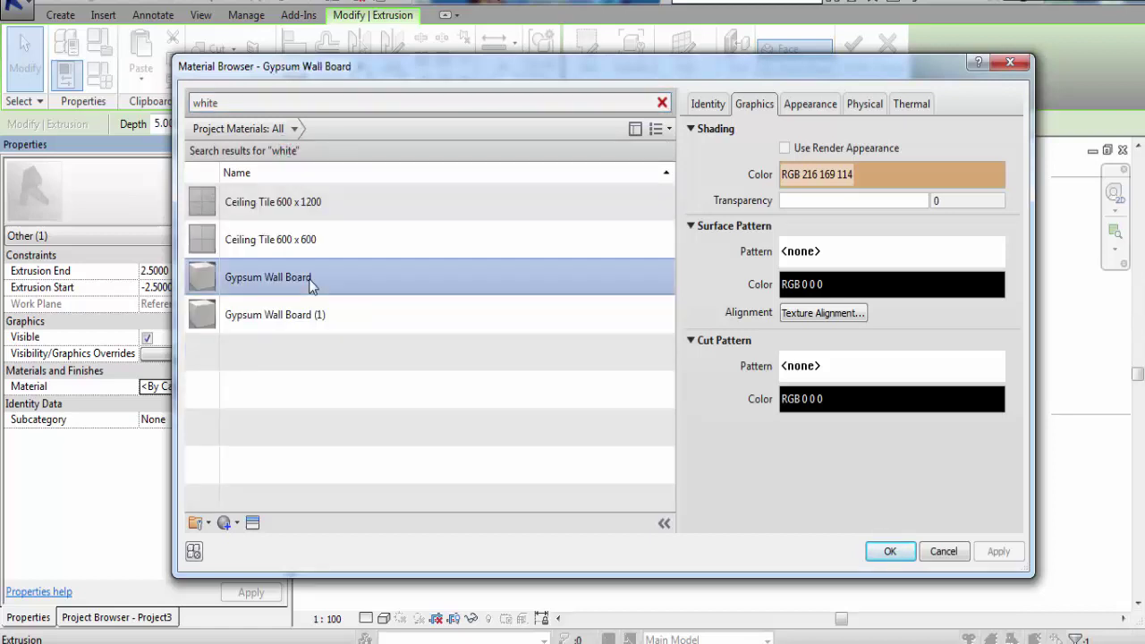
{"action": "left_click", "coordinate": [852, 82]}
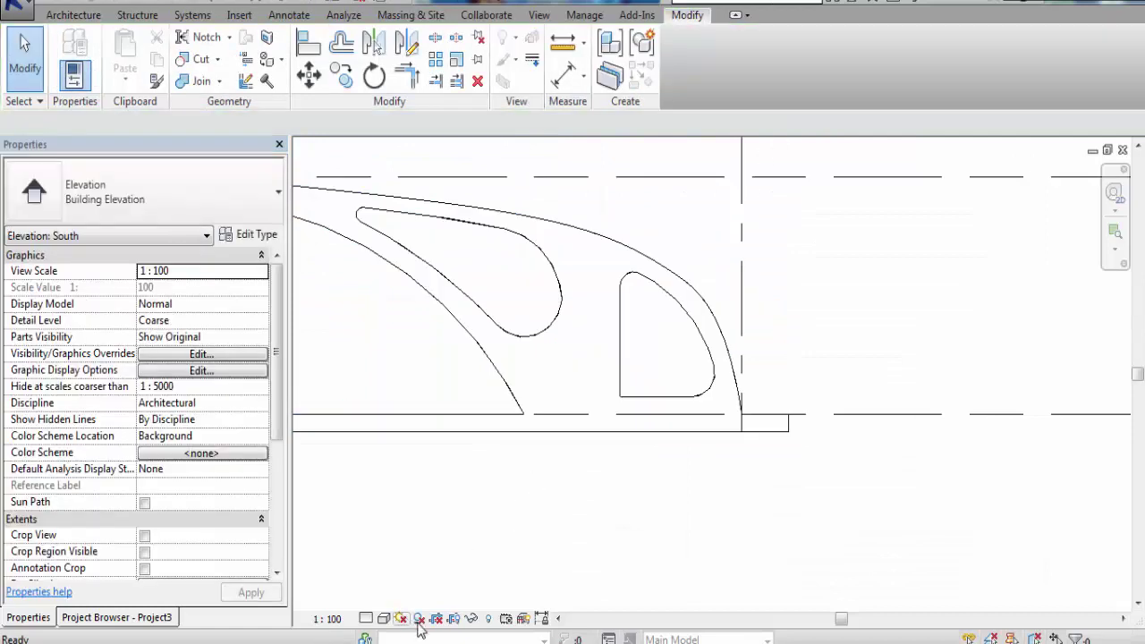
Set the elevation and default 3D view to Realistic style and orbit to inspect the pavilion
{"action": "left_click", "coordinate": [382, 619]}
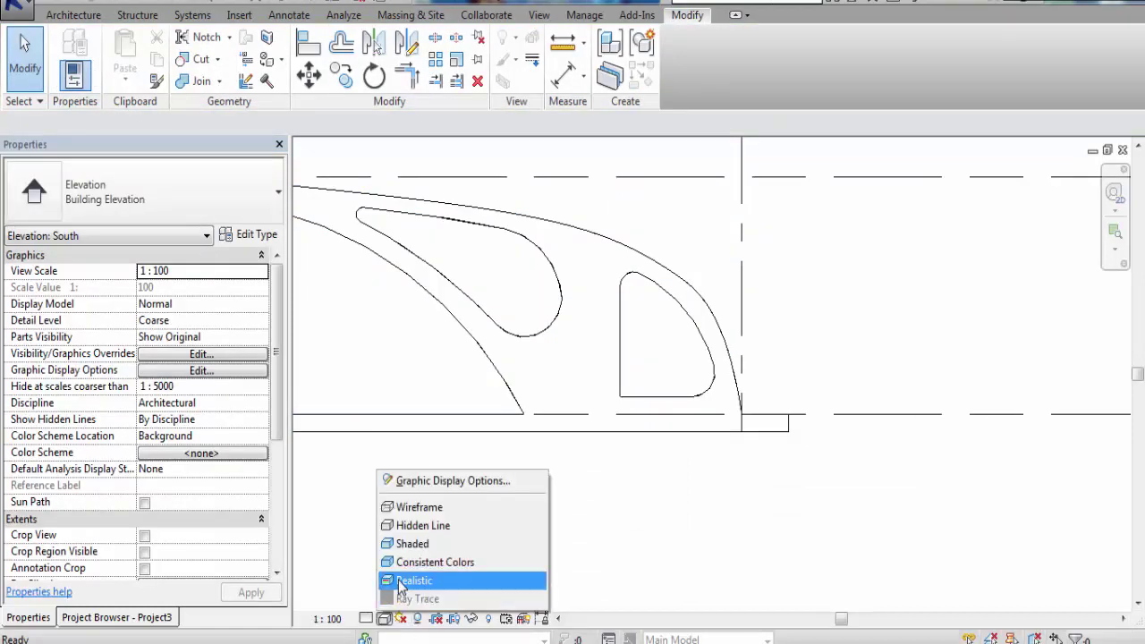
{"action": "left_click", "coordinate": [421, 578]}
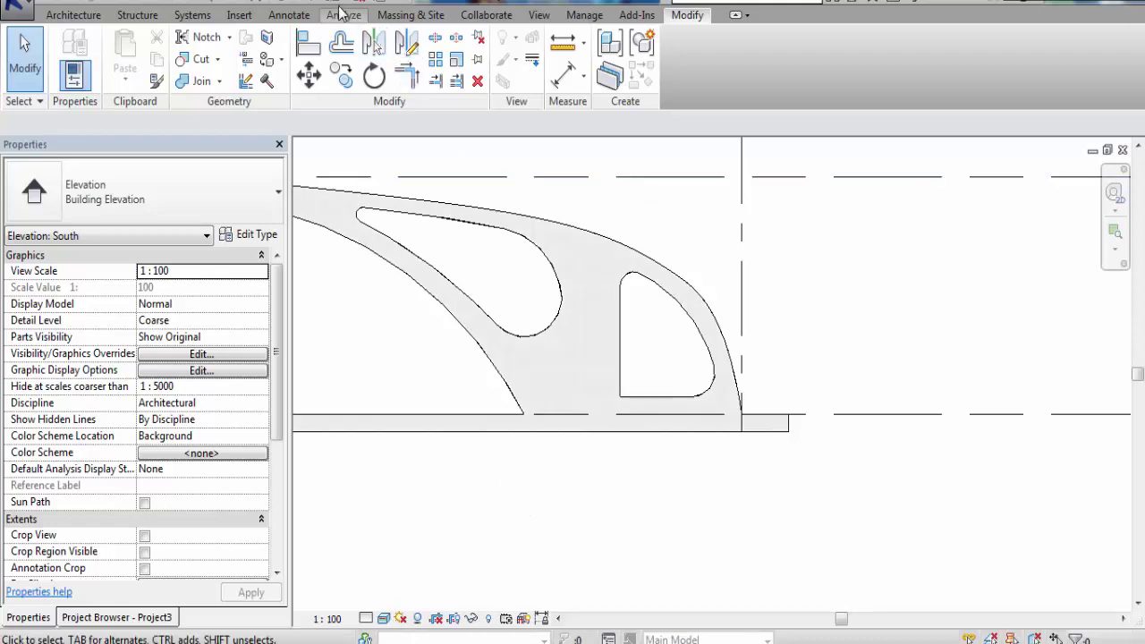
{"action": "left_click", "coordinate": [281, 4]}
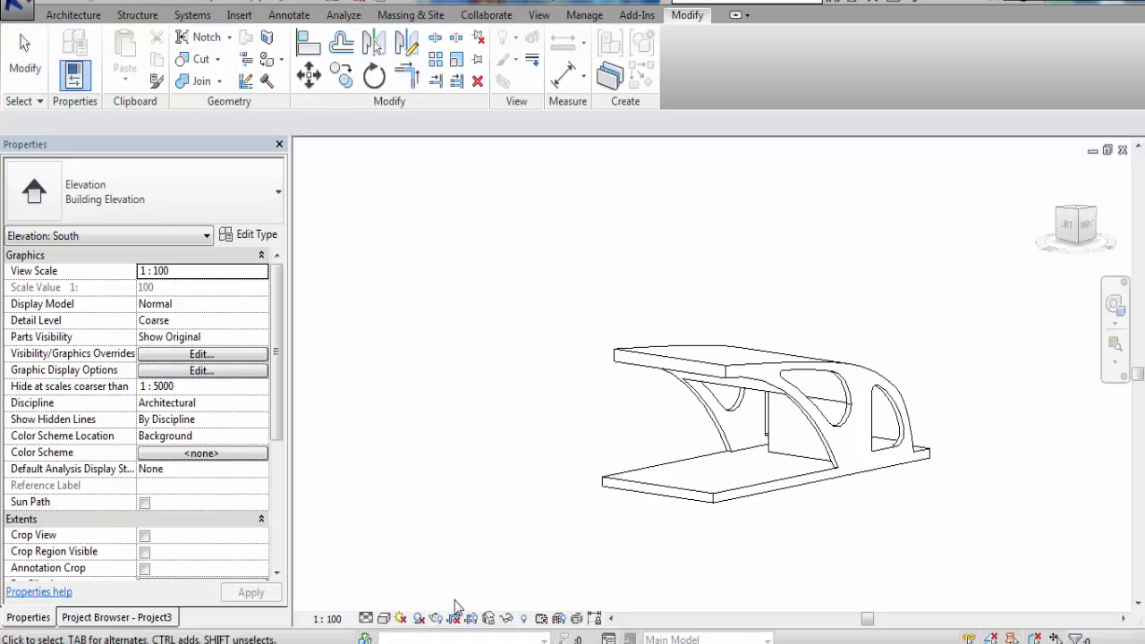
{"action": "left_click", "coordinate": [382, 618]}
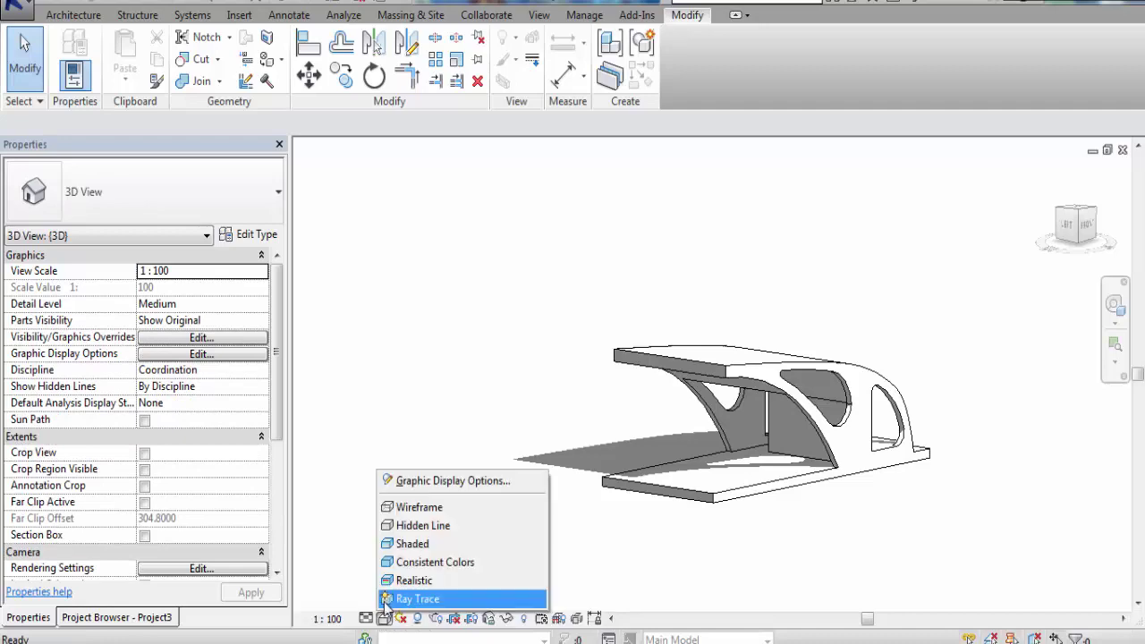
{"action": "left_click", "coordinate": [407, 581]}
{"action": "middle_click_drag", "start_coordinate": [751, 547], "coordinate": [689, 560], "text": "shift"}
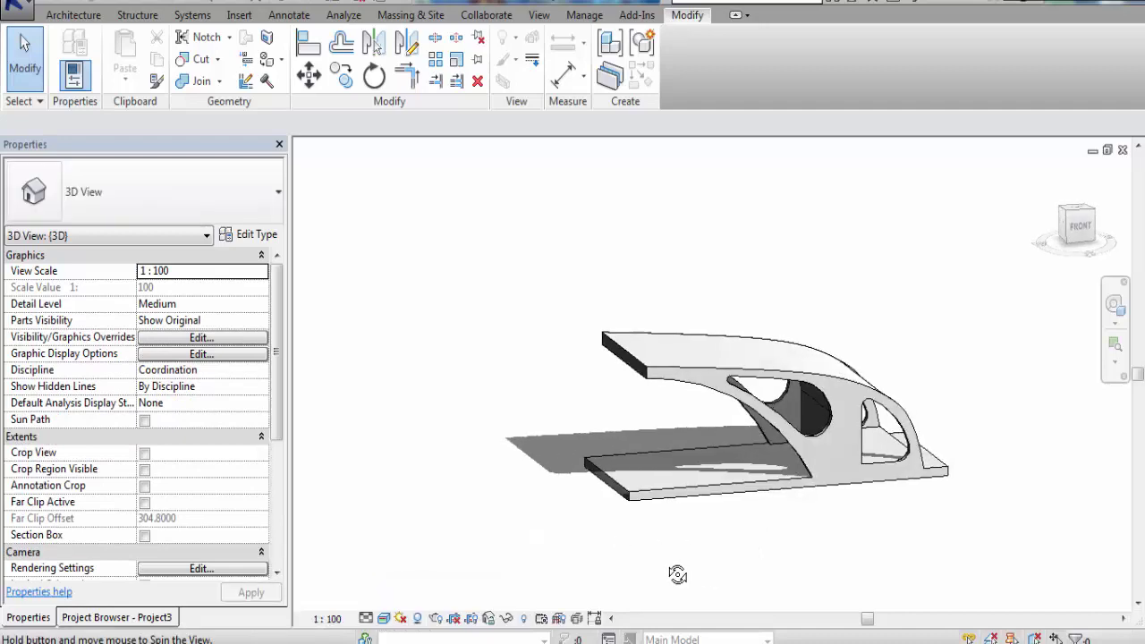
{"action": "scroll", "coordinate": [830, 503], "scroll_direction": "up", "scroll_amount": 2}
{"action": "mouse_move", "coordinate": [831, 503]}
{"action": "middle_mouse_down"}
{"action": "mouse_move", "coordinate": [765, 498]}
{"action": "mouse_move", "coordinate": [775, 452]}
{"action": "middle_mouse_up"}
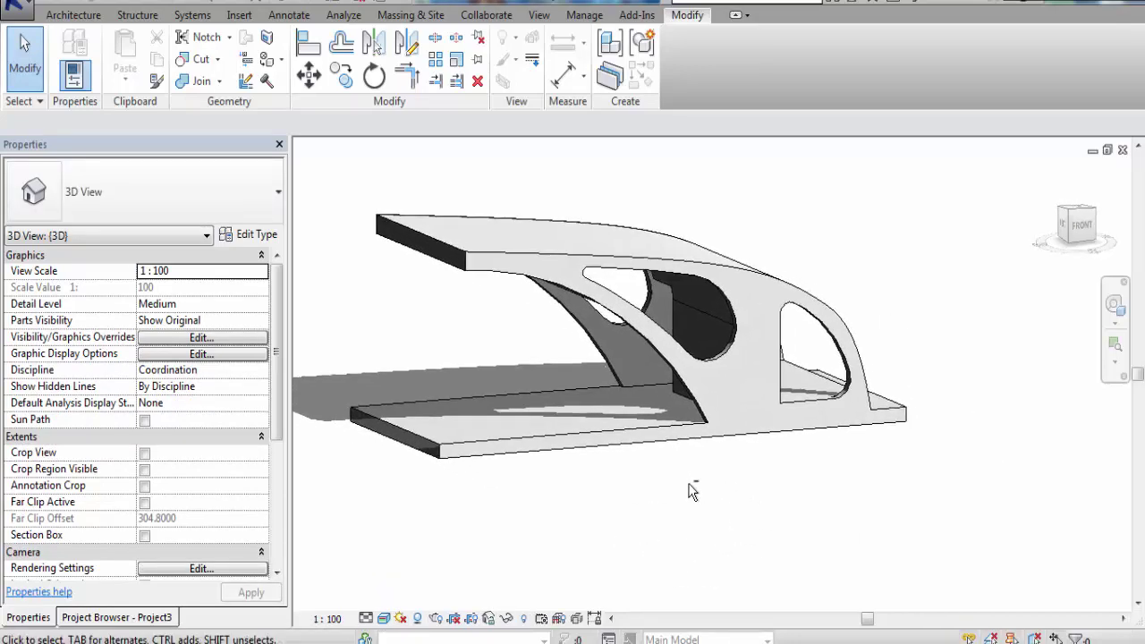
Return to the South elevation and center the curved shape in view
{"action": "left_click", "coordinate": [106, 617]}
{"action": "double_click", "coordinate": [73, 364]}
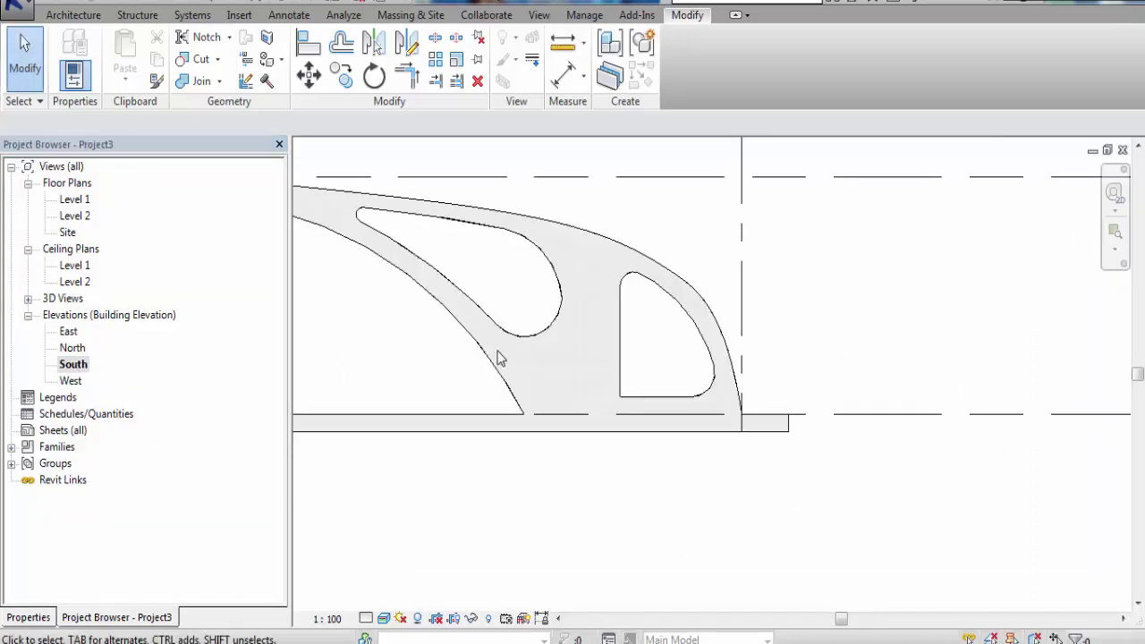
{"action": "middle_click_drag", "start_coordinate": [499, 358], "coordinate": [631, 402]}
{"action": "scroll", "coordinate": [563, 388], "scroll_direction": "down", "scroll_amount": 1}
{"action": "middle_click_drag", "start_coordinate": [563, 388], "coordinate": [554, 400]}
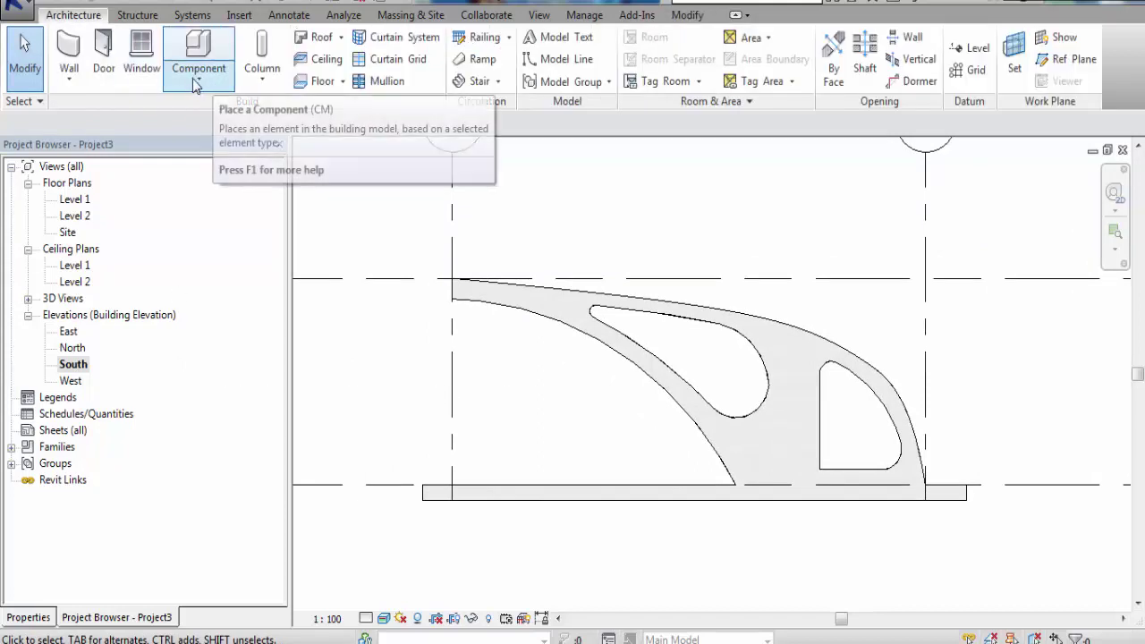
Create an in-place Generic Models family named Generic Models 2 and start an extrusion on a picked work plane
{"action": "left_click", "coordinate": [199, 78]}
{"action": "left_click", "coordinate": [212, 153]}
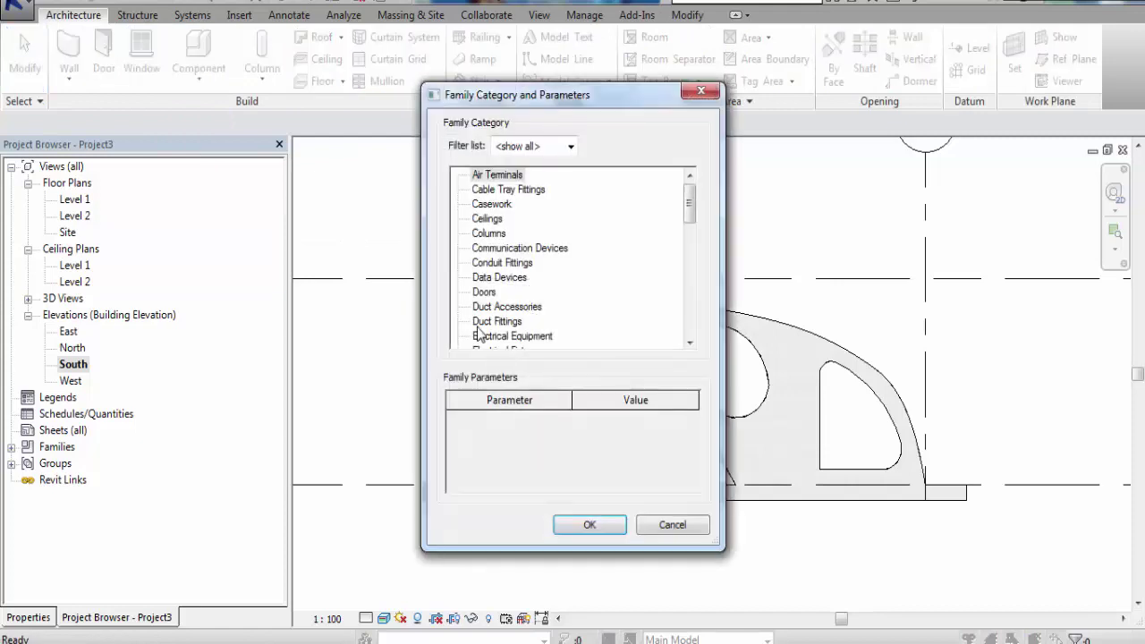
{"action": "key", "text": "g"}
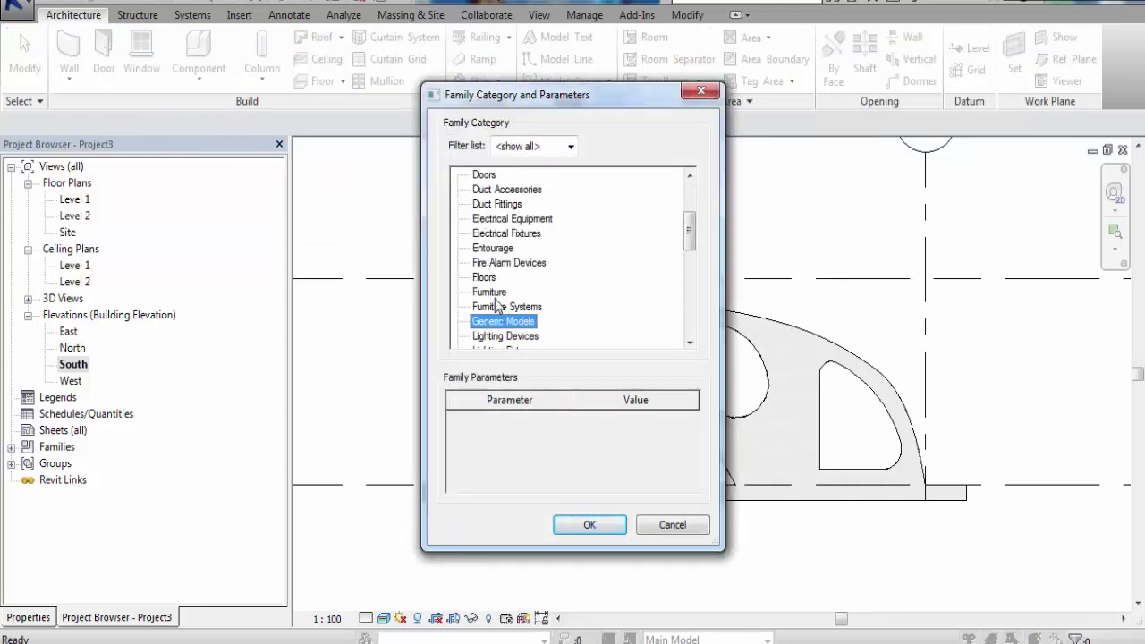
{"action": "left_click", "coordinate": [575, 529]}
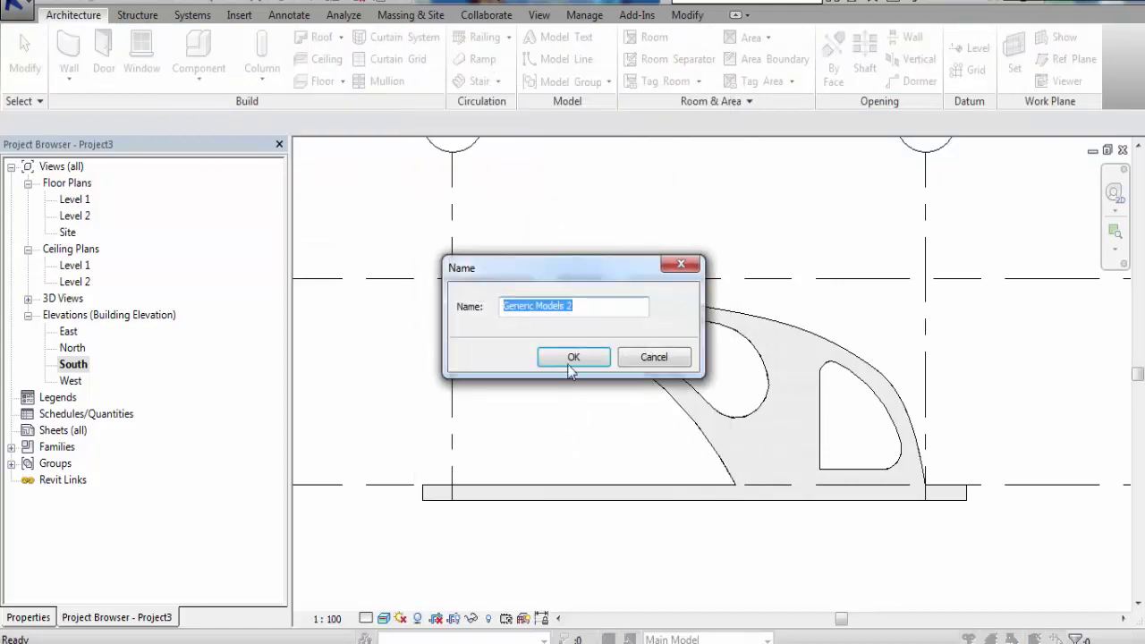
{"action": "left_click", "coordinate": [572, 358]}
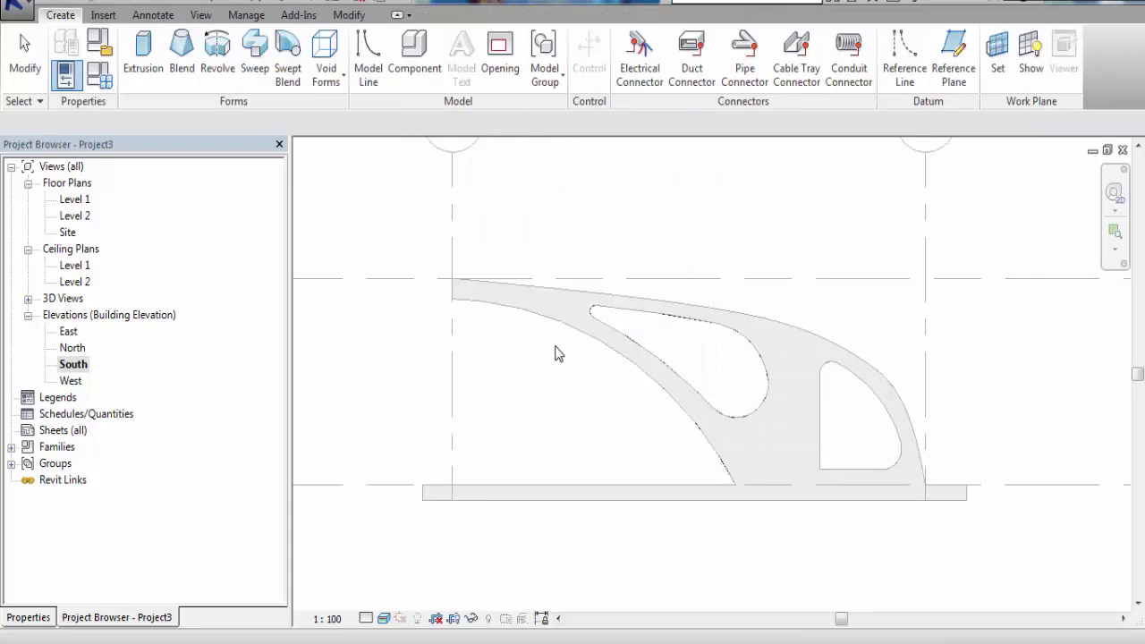
{"action": "left_click", "coordinate": [154, 64]}
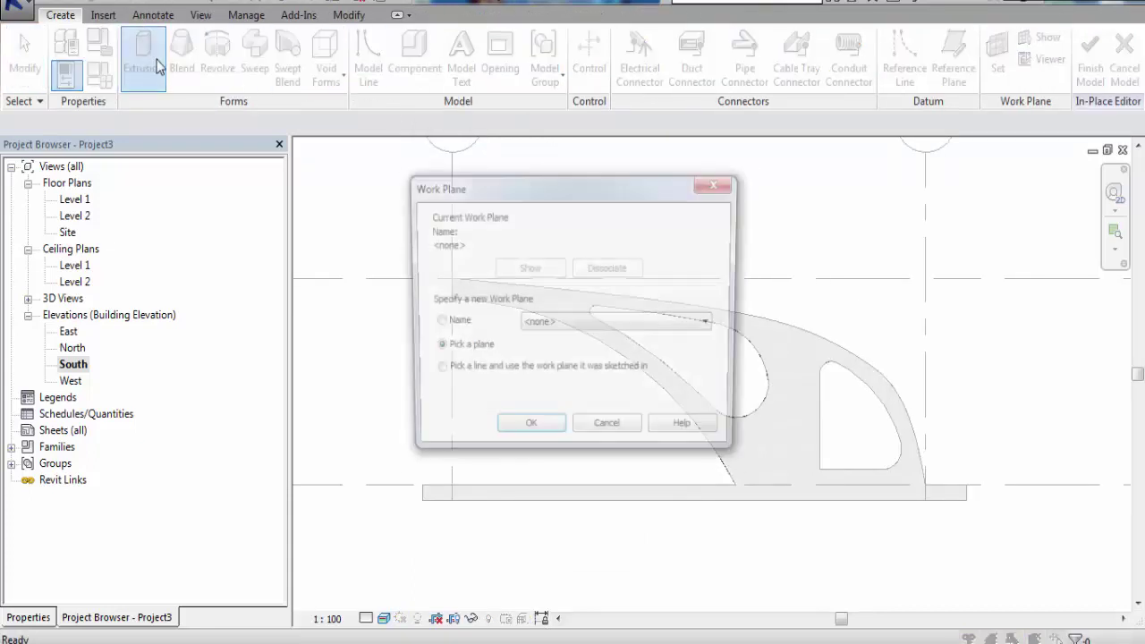
{"action": "left_click", "coordinate": [526, 433]}
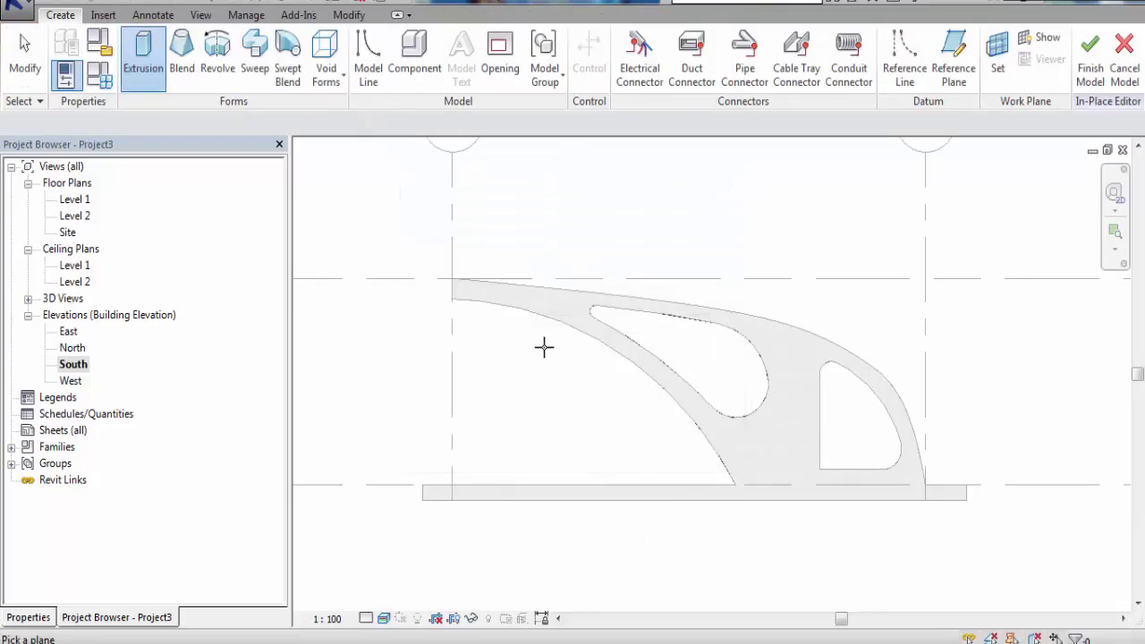
On the curved face, sketch a 5.0000 by 0.1000 slat rectangle at its base and select it
{"action": "left_click", "coordinate": [549, 320]}
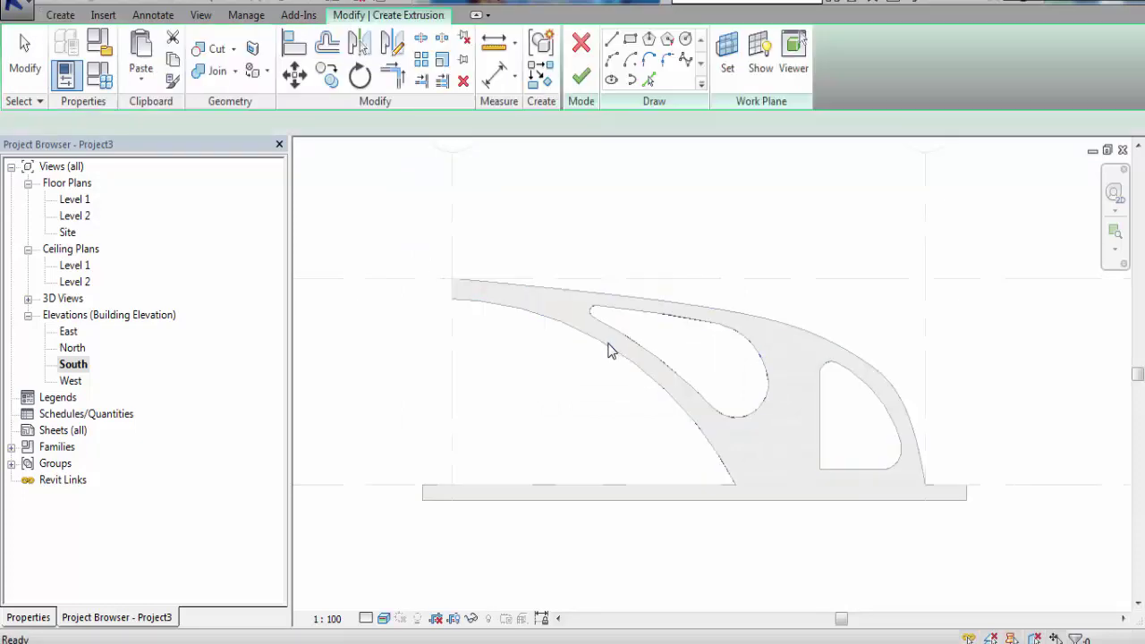
{"action": "left_click", "coordinate": [631, 40]}
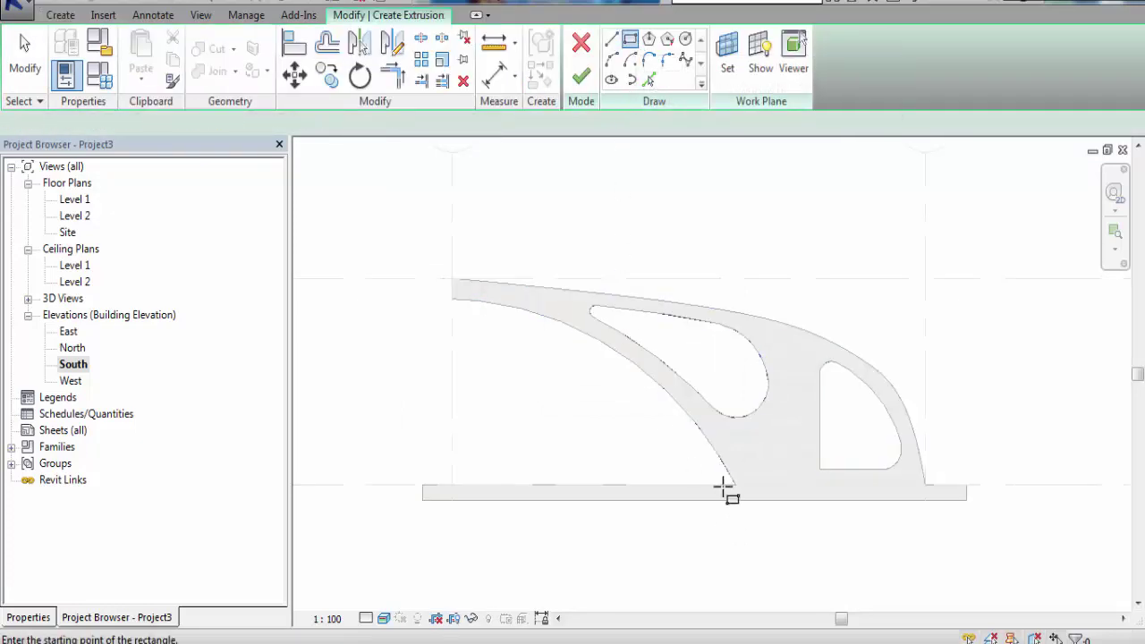
{"action": "scroll", "coordinate": [620, 455], "scroll_direction": "up", "scroll_amount": 3}
{"action": "scroll", "coordinate": [725, 488], "scroll_direction": "down", "scroll_amount": 1}
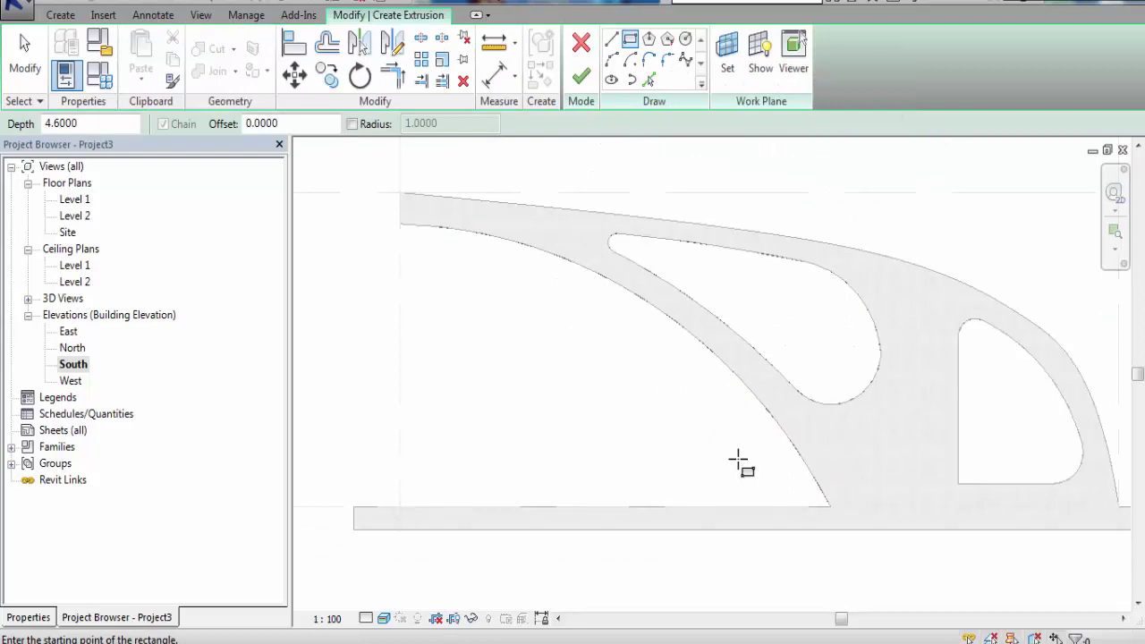
{"action": "left_click", "coordinate": [828, 507]}
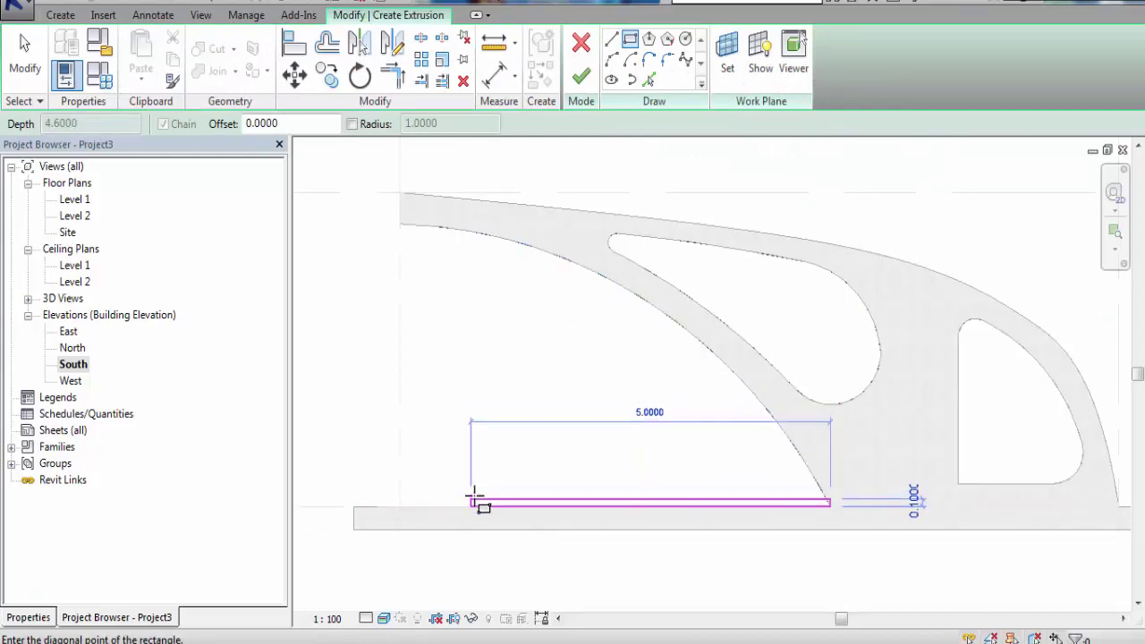
{"action": "left_click", "coordinate": [471, 499]}
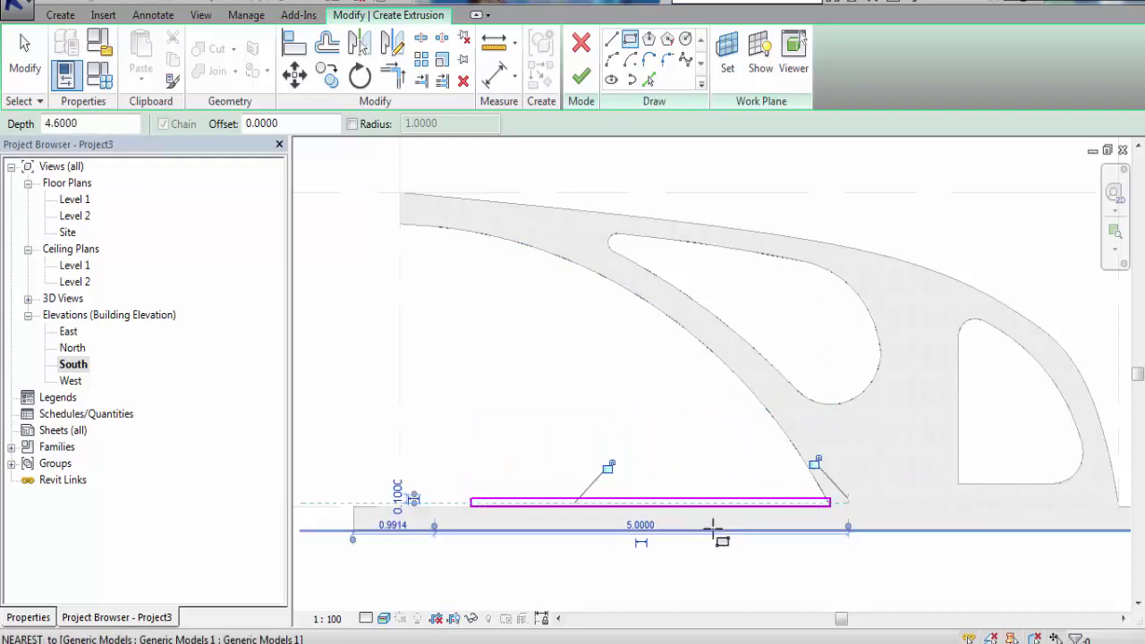
{"action": "scroll", "coordinate": [712, 528], "scroll_direction": "up", "scroll_amount": 1}
{"action": "middle_click_drag", "start_coordinate": [659, 409], "coordinate": [667, 396]}
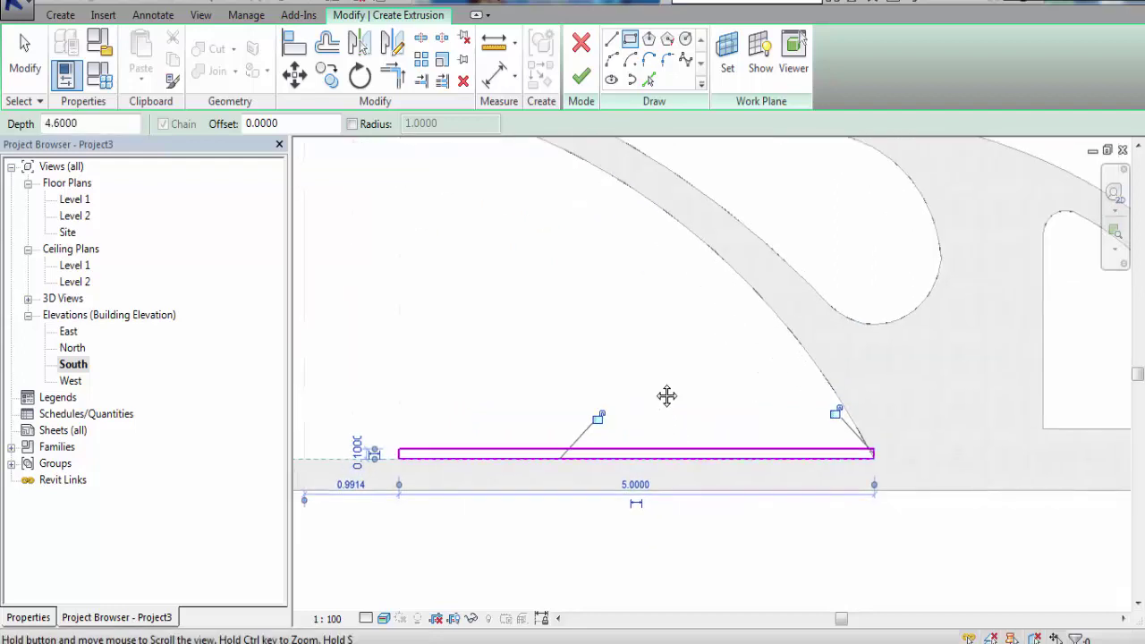
{"action": "key", "text": "Escape"}
{"action": "key", "text": "Escape"}
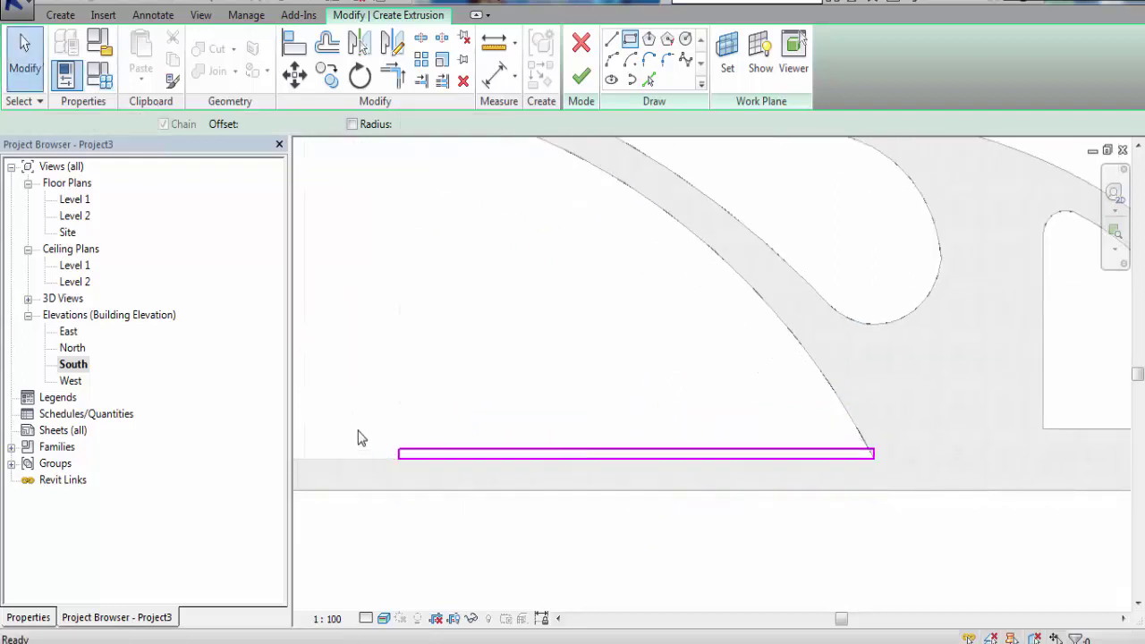
{"action": "left_click_drag", "start_coordinate": [363, 402], "coordinate": [907, 503]}
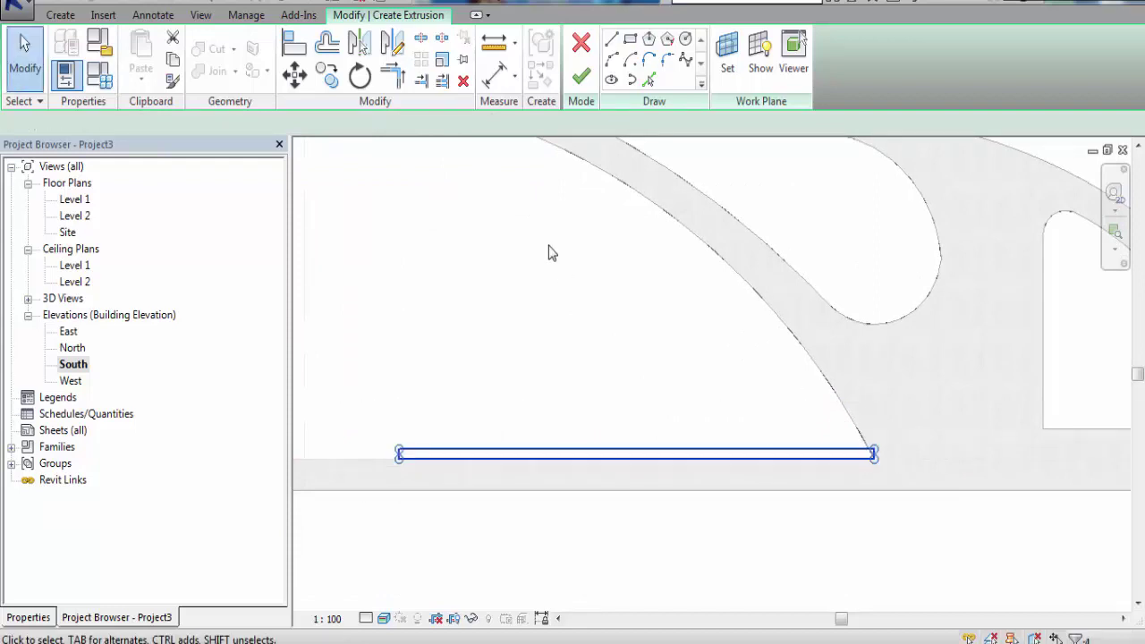
Copy the slat rectangle 0.3000 above the first one
{"action": "left_click", "coordinate": [327, 78]}
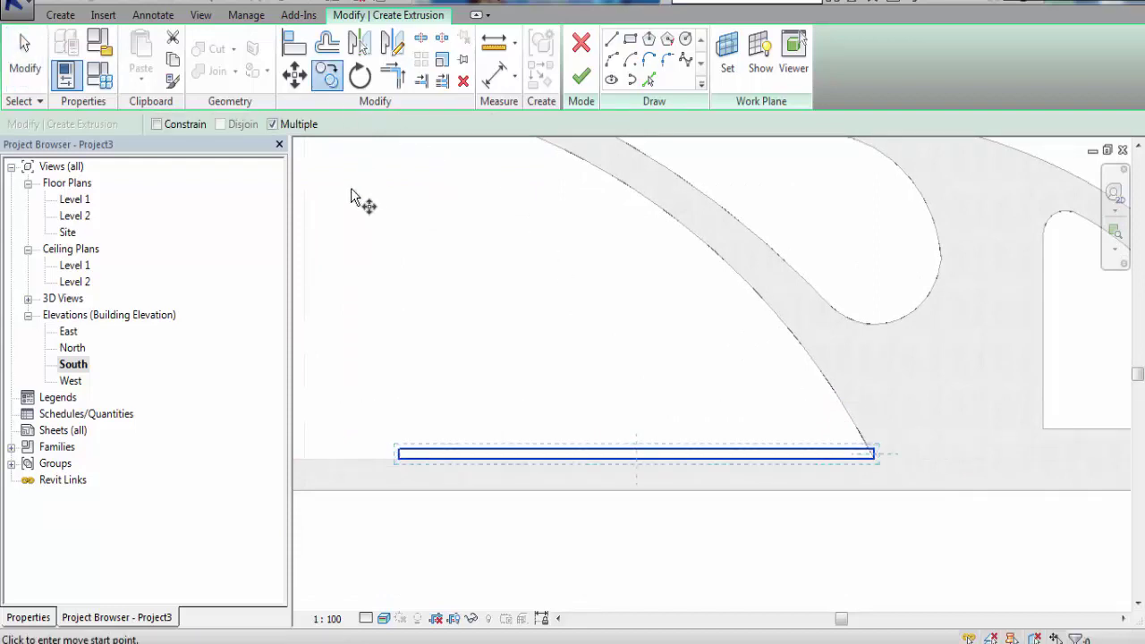
{"action": "scroll", "coordinate": [397, 483], "scroll_direction": "up", "scroll_amount": 2}
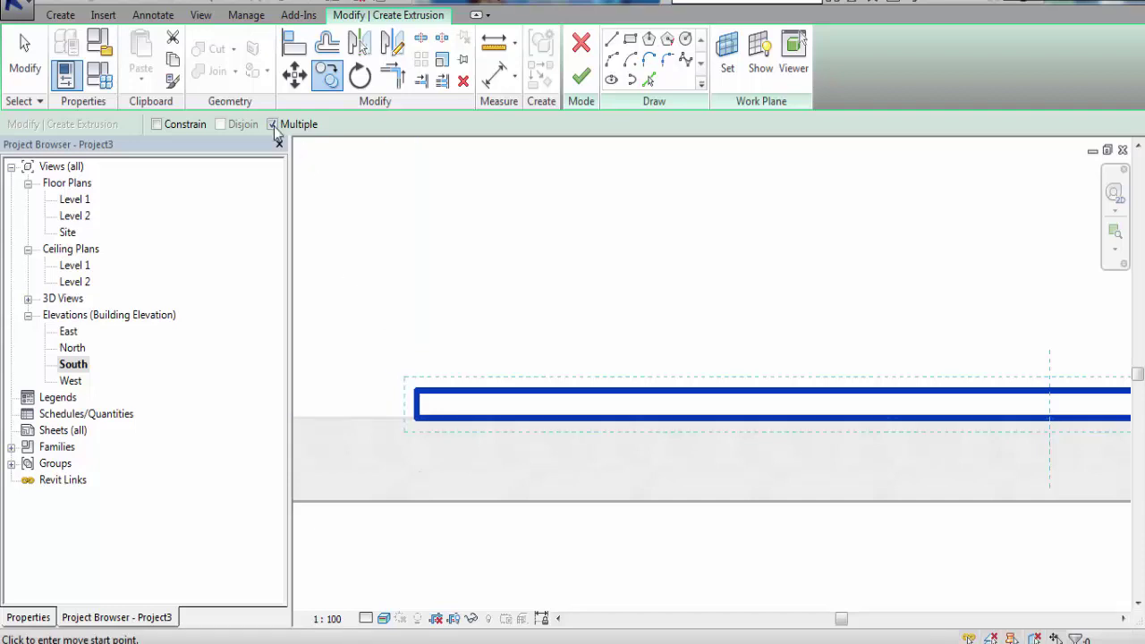
{"action": "left_click", "coordinate": [416, 417]}
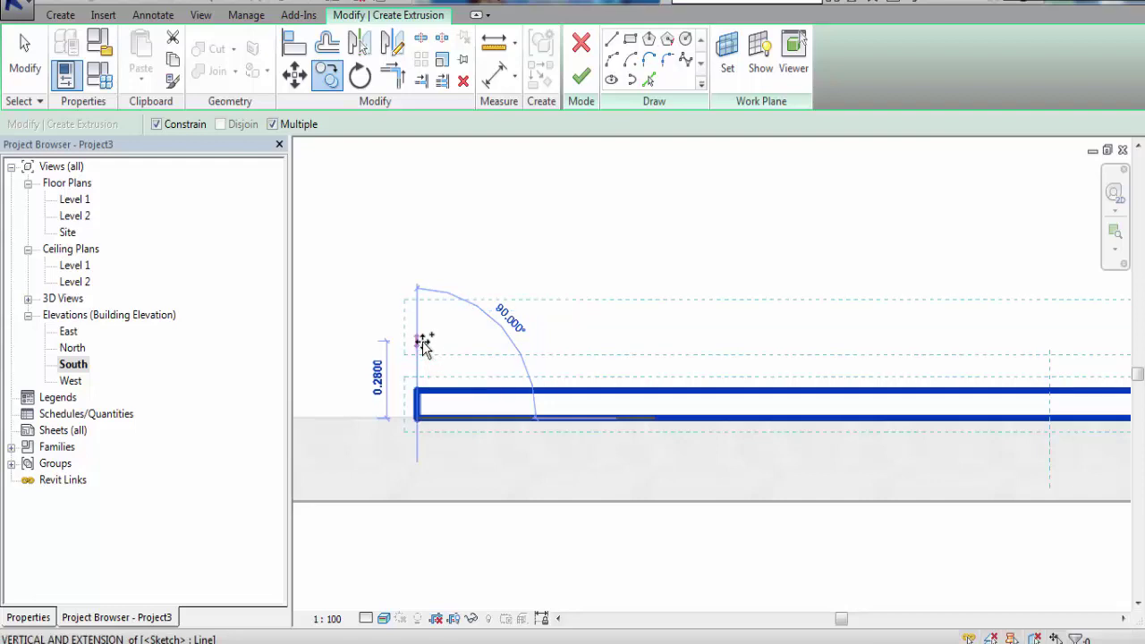
{"action": "left_click", "coordinate": [421, 334]}
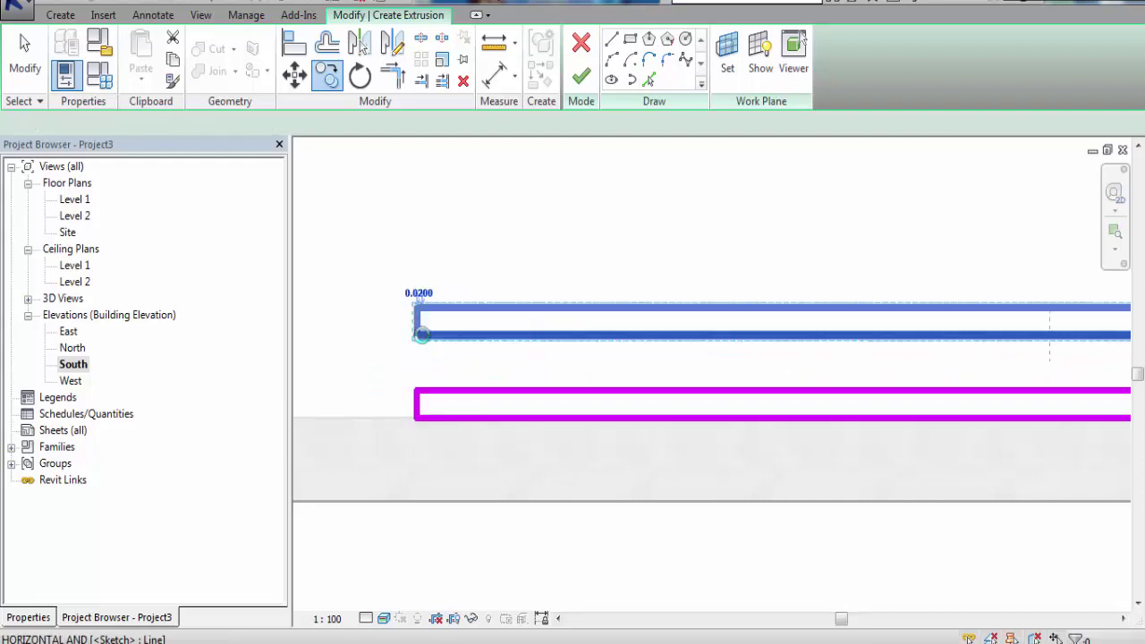
{"action": "scroll", "coordinate": [397, 409], "scroll_direction": "down", "scroll_amount": 3}
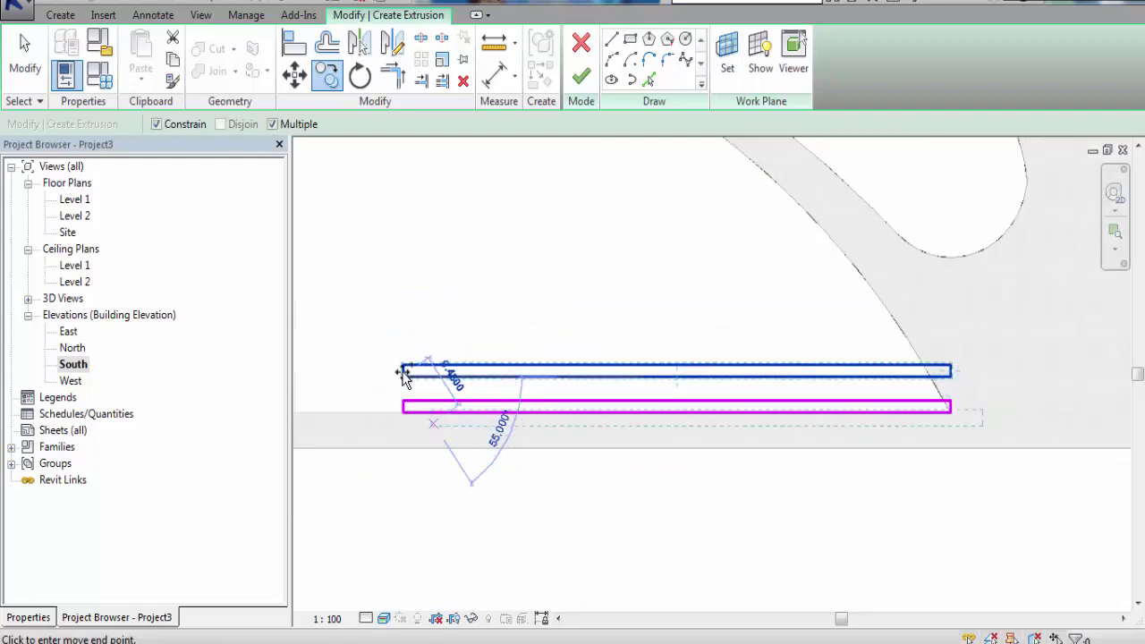
{"action": "key", "text": "Escape"}
{"action": "key", "text": "Escape"}
Copy the upper slat rectangle three more times, stacking the copies upward
{"action": "left_click_drag", "start_coordinate": [341, 312], "coordinate": [996, 400]}
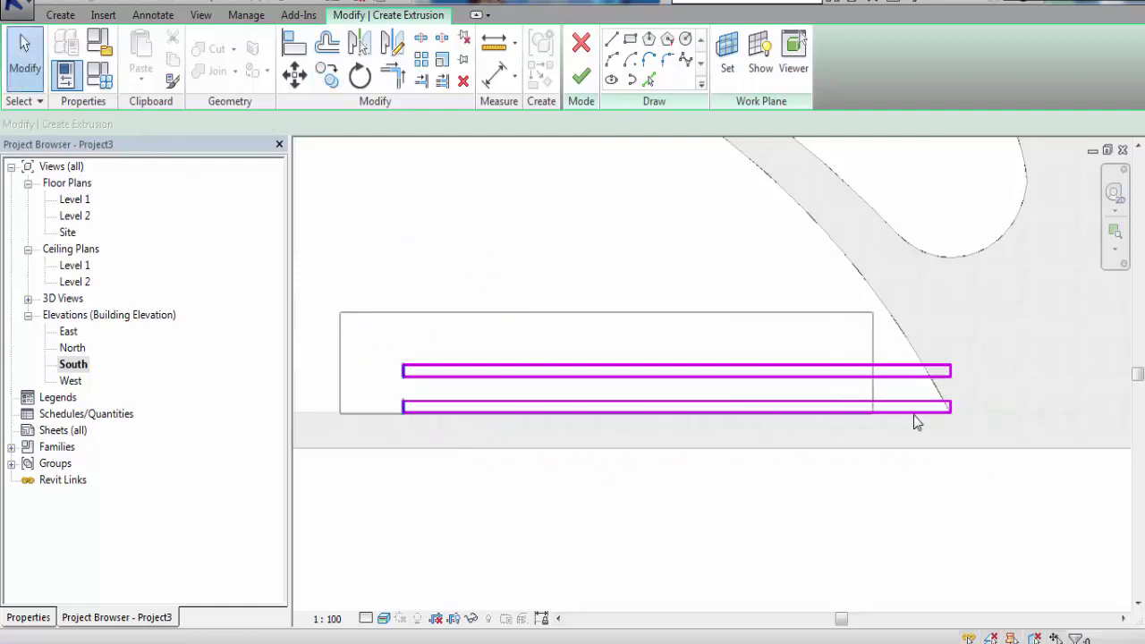
{"action": "left_click", "coordinate": [326, 76]}
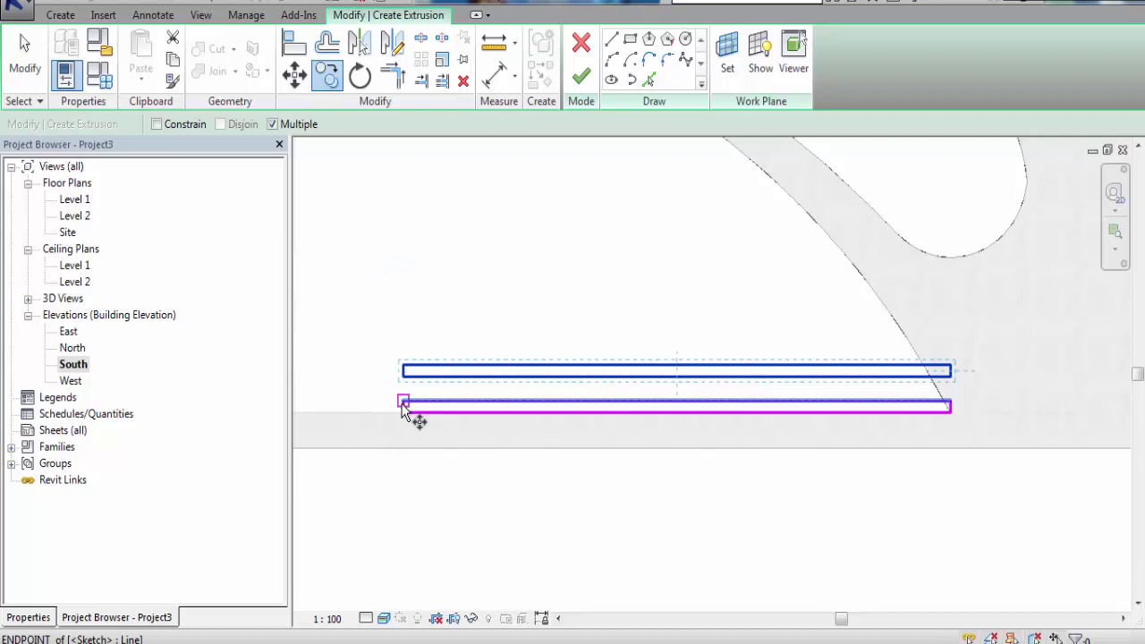
{"action": "left_click", "coordinate": [403, 402]}
{"action": "left_click", "coordinate": [404, 368]}
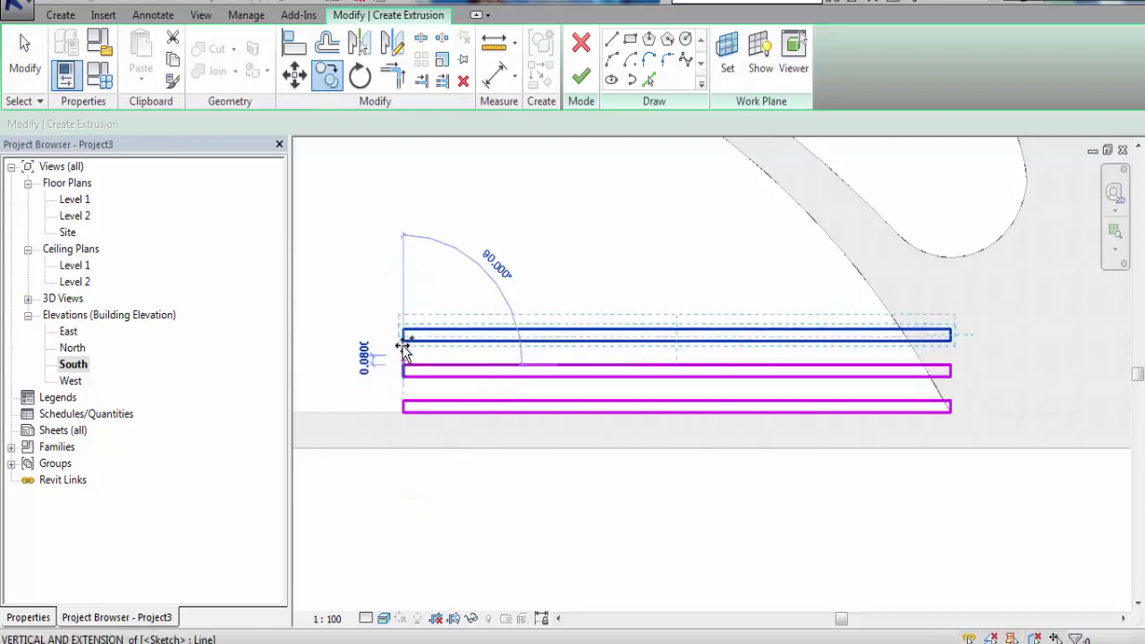
{"action": "scroll", "coordinate": [402, 340], "scroll_direction": "up", "scroll_amount": 3}
{"action": "scroll", "coordinate": [404, 319], "scroll_direction": "up", "scroll_amount": 1}
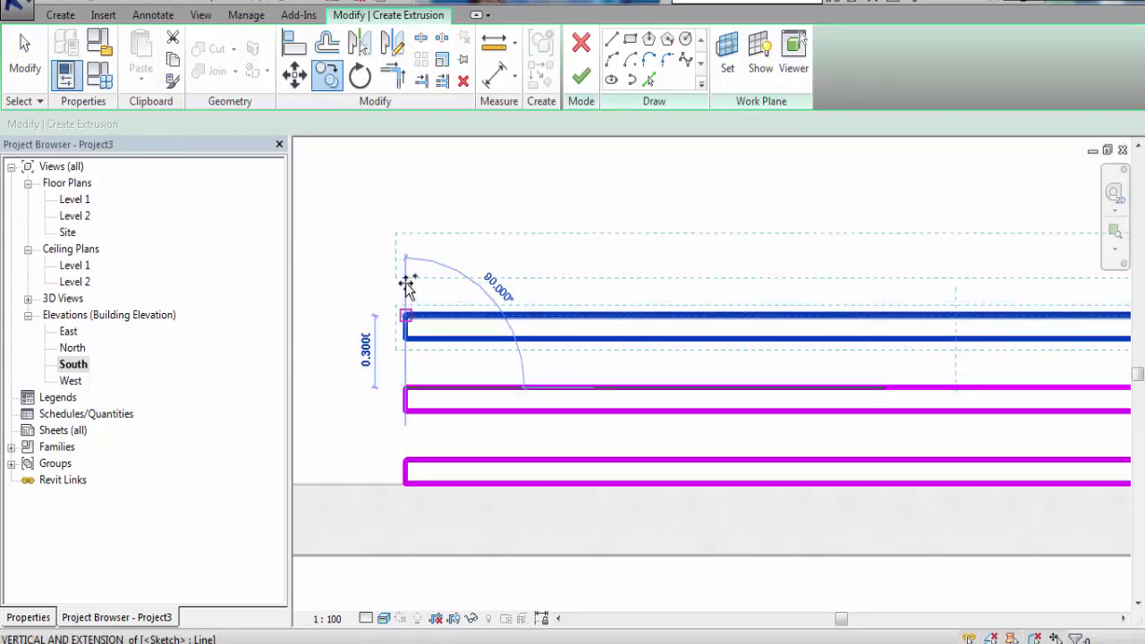
{"action": "left_click", "coordinate": [404, 313]}
{"action": "left_click", "coordinate": [405, 243]}
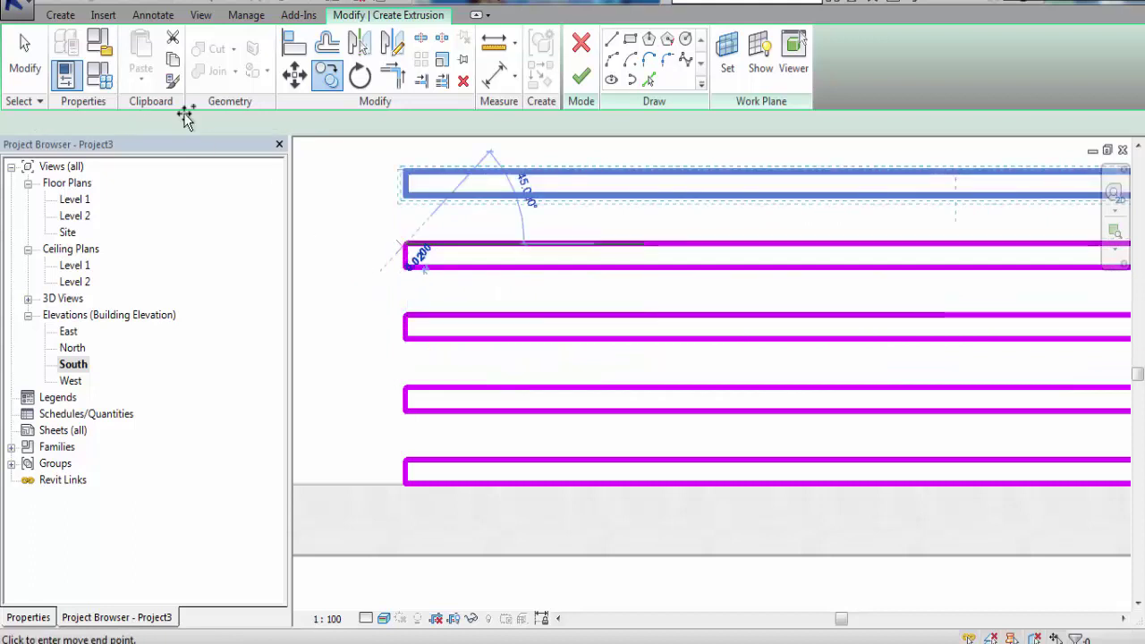
{"action": "scroll", "coordinate": [479, 465], "scroll_direction": "down", "scroll_amount": 5}
{"action": "key", "text": "Escape"}
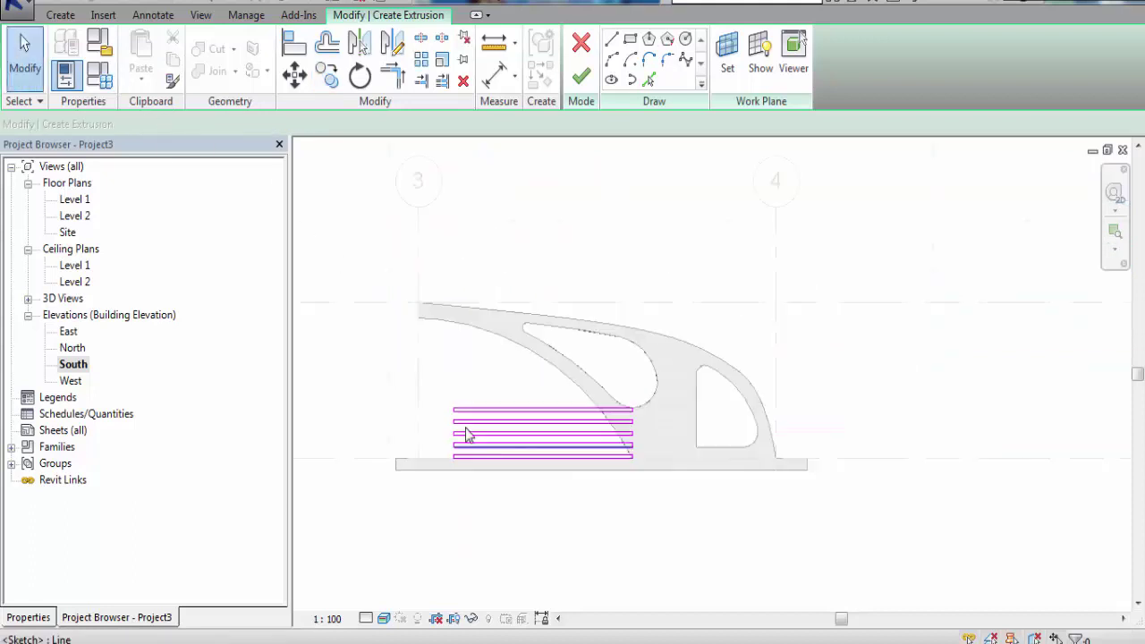
Select all slat outlines and copy the whole group upward to extend the stack
{"action": "scroll", "coordinate": [461, 416], "scroll_direction": "up", "scroll_amount": 1}
{"action": "left_click_drag", "start_coordinate": [434, 389], "coordinate": [761, 477]}
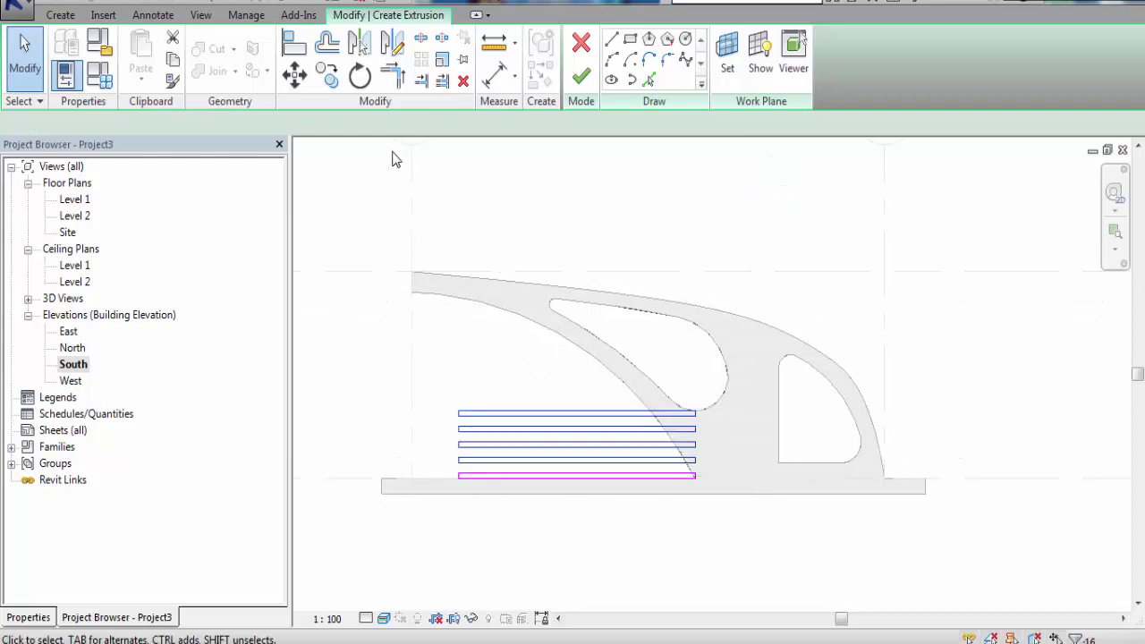
{"action": "left_click", "coordinate": [294, 74]}
{"action": "scroll", "coordinate": [455, 504], "scroll_direction": "up", "scroll_amount": 2}
{"action": "scroll", "coordinate": [443, 519], "scroll_direction": "up", "scroll_amount": 3}
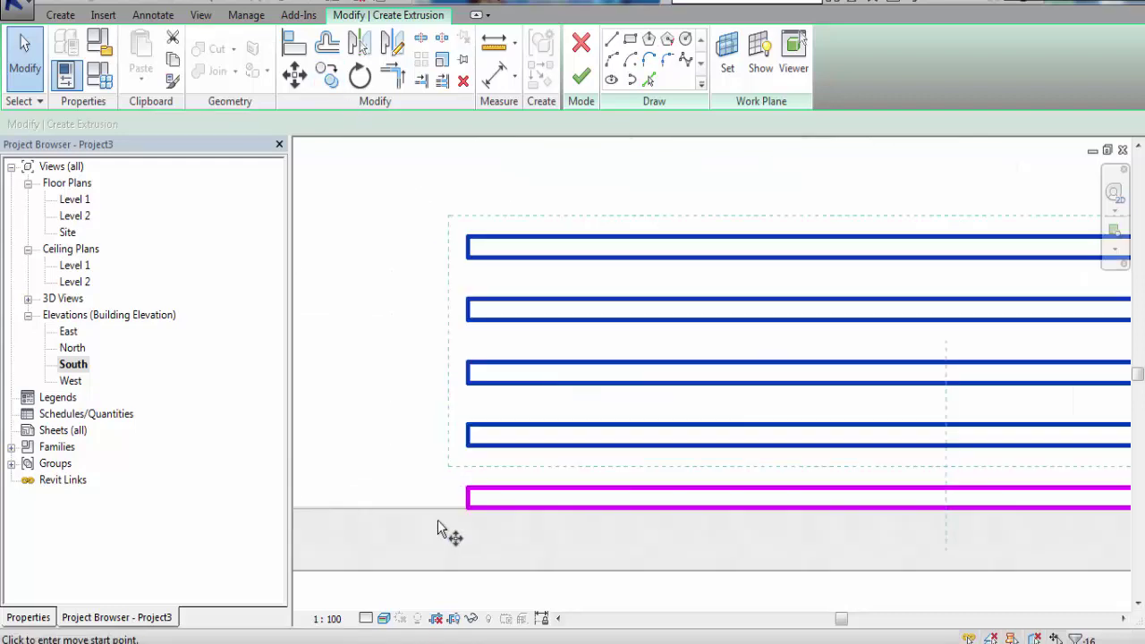
{"action": "scroll", "coordinate": [440, 516], "scroll_direction": "up", "scroll_amount": 2}
{"action": "left_click", "coordinate": [479, 484]}
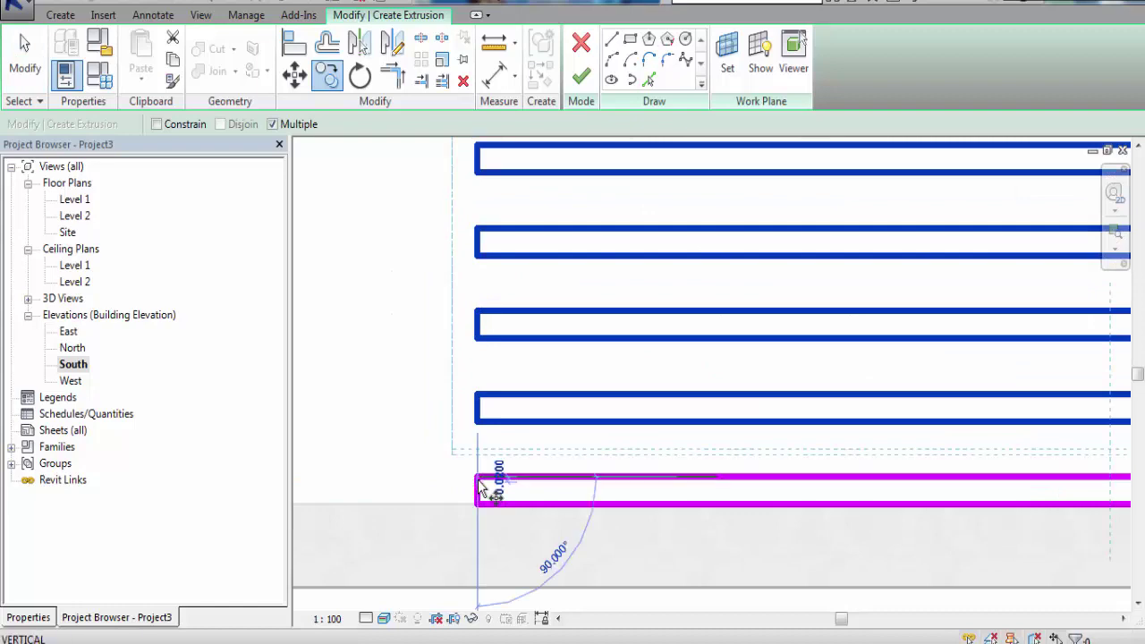
{"action": "scroll", "coordinate": [478, 483], "scroll_direction": "down", "scroll_amount": 3}
{"action": "scroll", "coordinate": [481, 304], "scroll_direction": "up", "scroll_amount": 3}
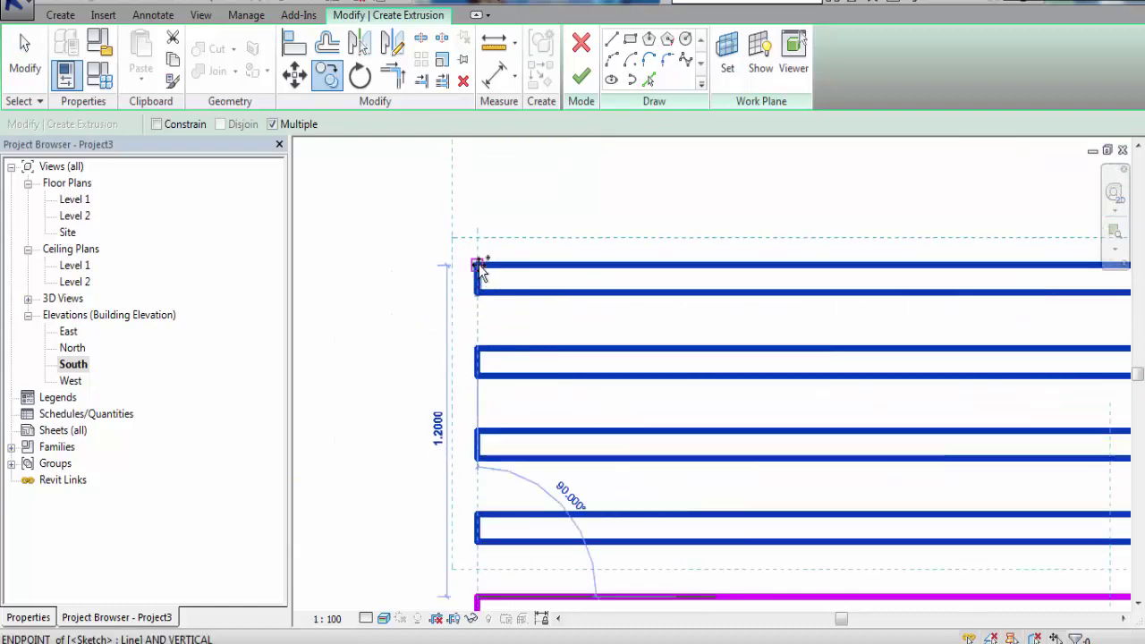
{"action": "scroll", "coordinate": [528, 460], "scroll_direction": "down", "scroll_amount": 1}
{"action": "scroll", "coordinate": [529, 492], "scroll_direction": "down", "scroll_amount": 3}
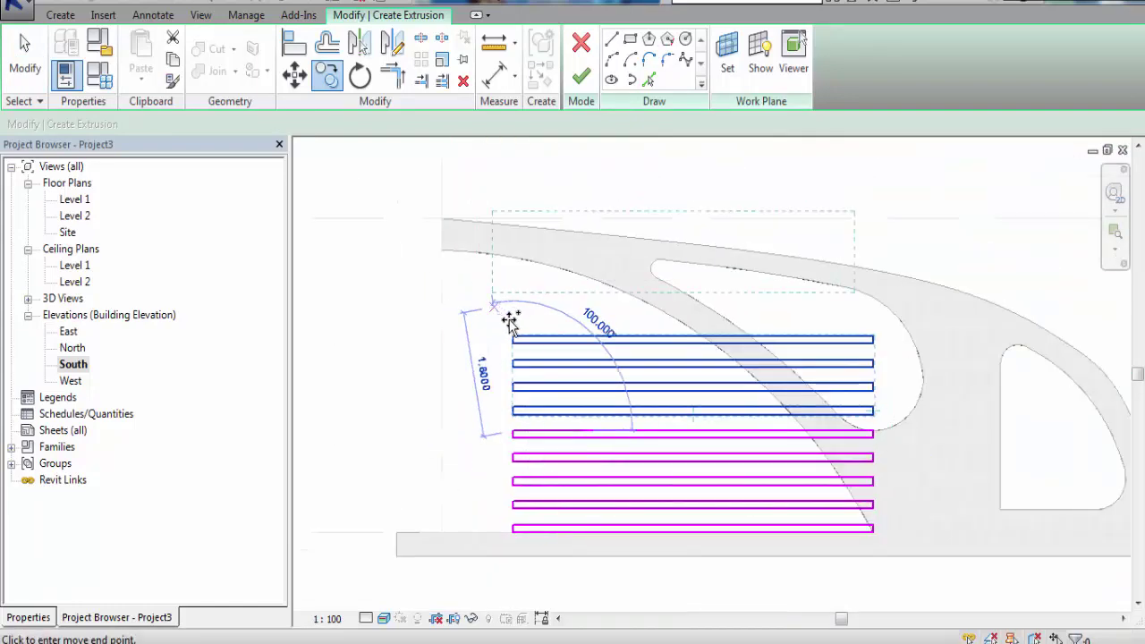
{"action": "scroll", "coordinate": [509, 322], "scroll_direction": "up", "scroll_amount": 3}
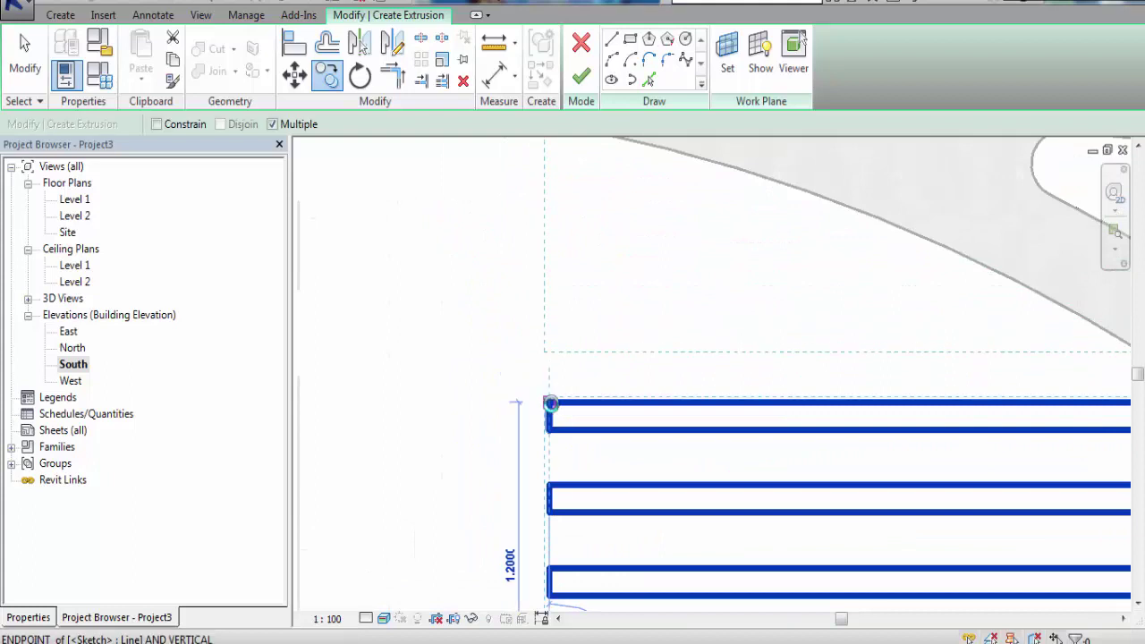
{"action": "scroll", "coordinate": [536, 391], "scroll_direction": "down", "scroll_amount": 3}
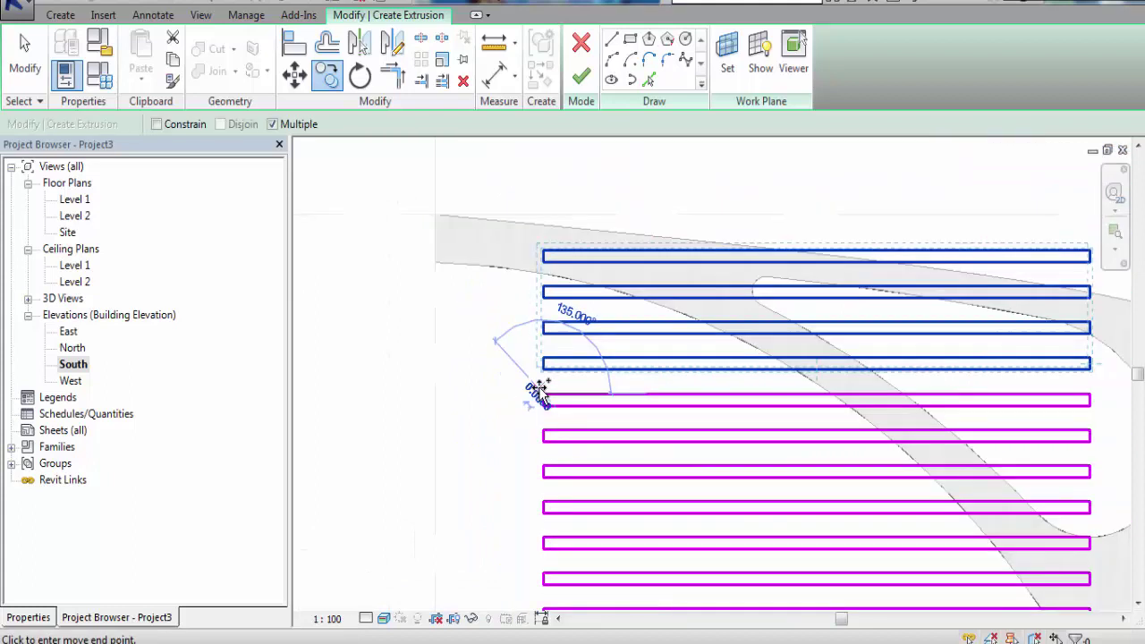
{"action": "left_click", "coordinate": [27, 69]}
Delete the stray top line and pick the pavilion's curved edge as a sketch arc
{"action": "scroll", "coordinate": [505, 218], "scroll_direction": "down", "scroll_amount": 2}
{"action": "left_click_drag", "start_coordinate": [493, 197], "coordinate": [935, 268]}
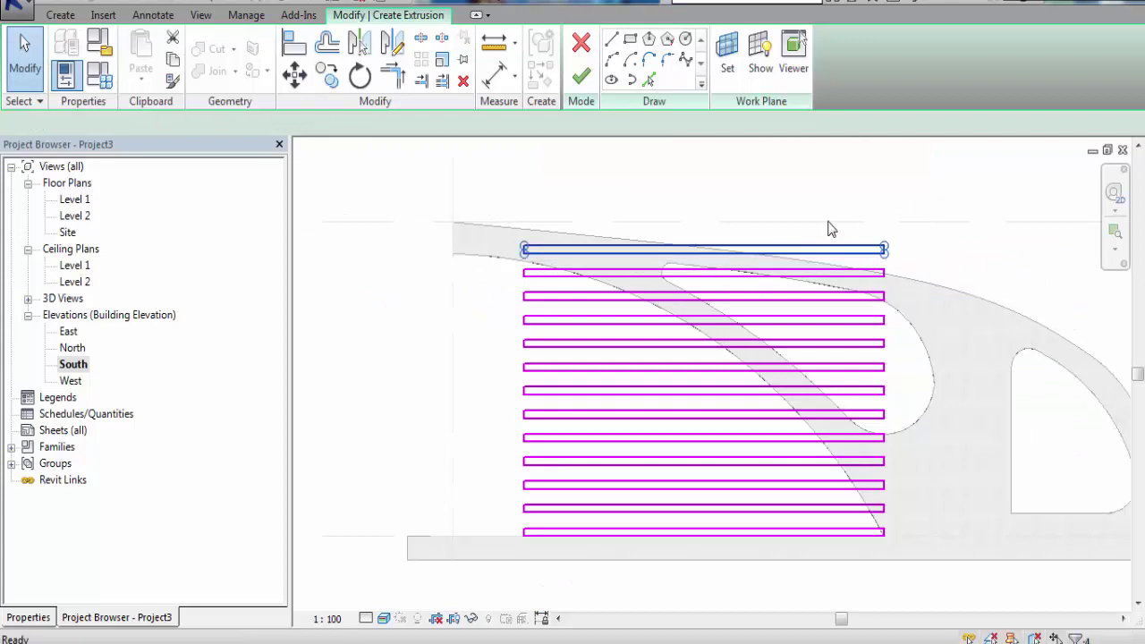
{"action": "key", "text": "Delete"}
{"action": "left_click_drag", "start_coordinate": [817, 212], "coordinate": [990, 592]}
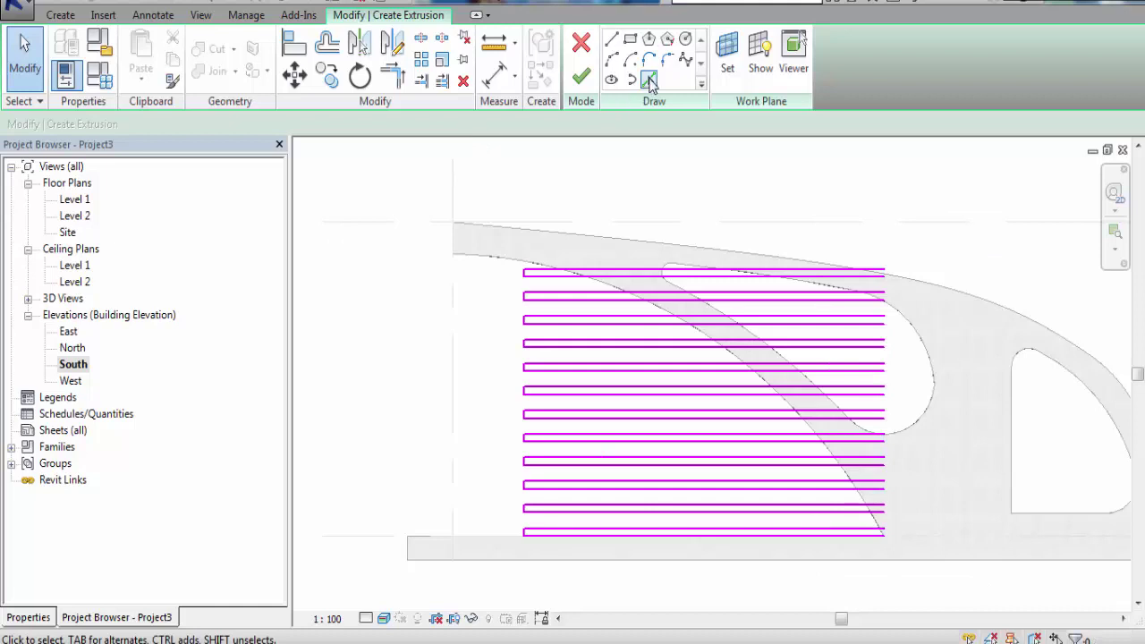
{"action": "left_click", "coordinate": [498, 300]}
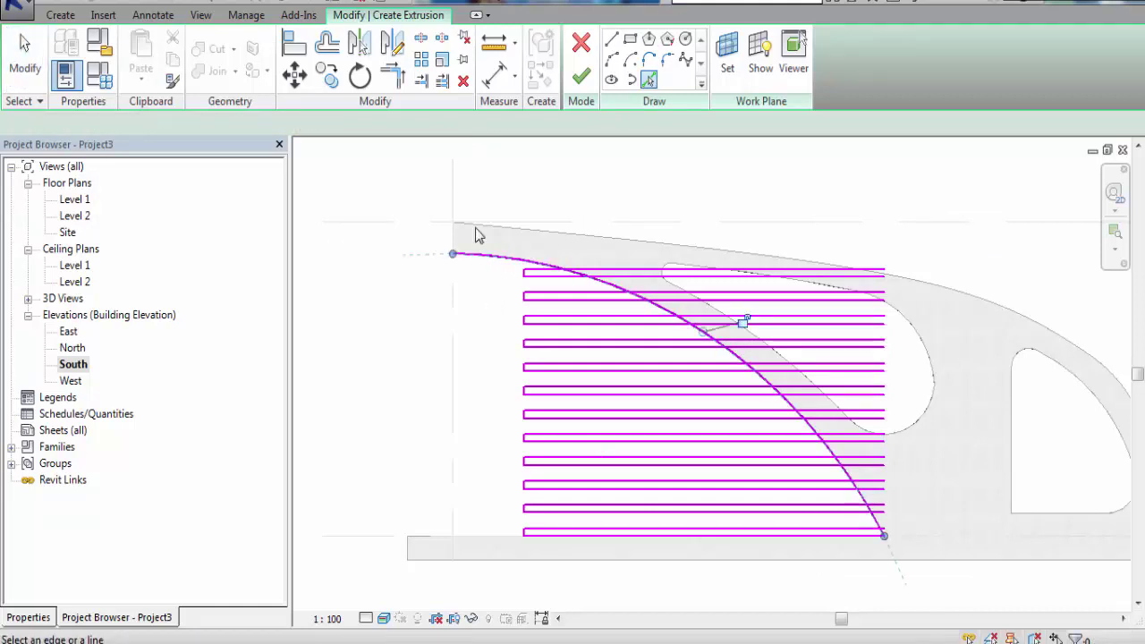
{"action": "left_click", "coordinate": [442, 89]}
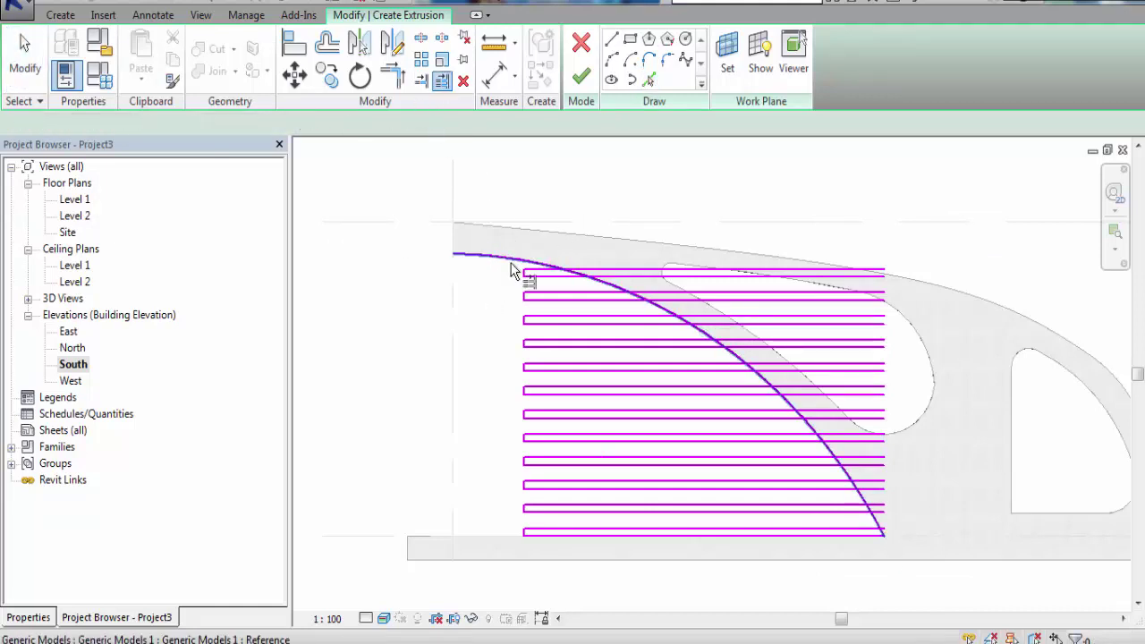
Trim the top, upper and lower slat lines back to the arc boundary
{"action": "scroll", "coordinate": [528, 274], "scroll_direction": "up", "scroll_amount": 2}
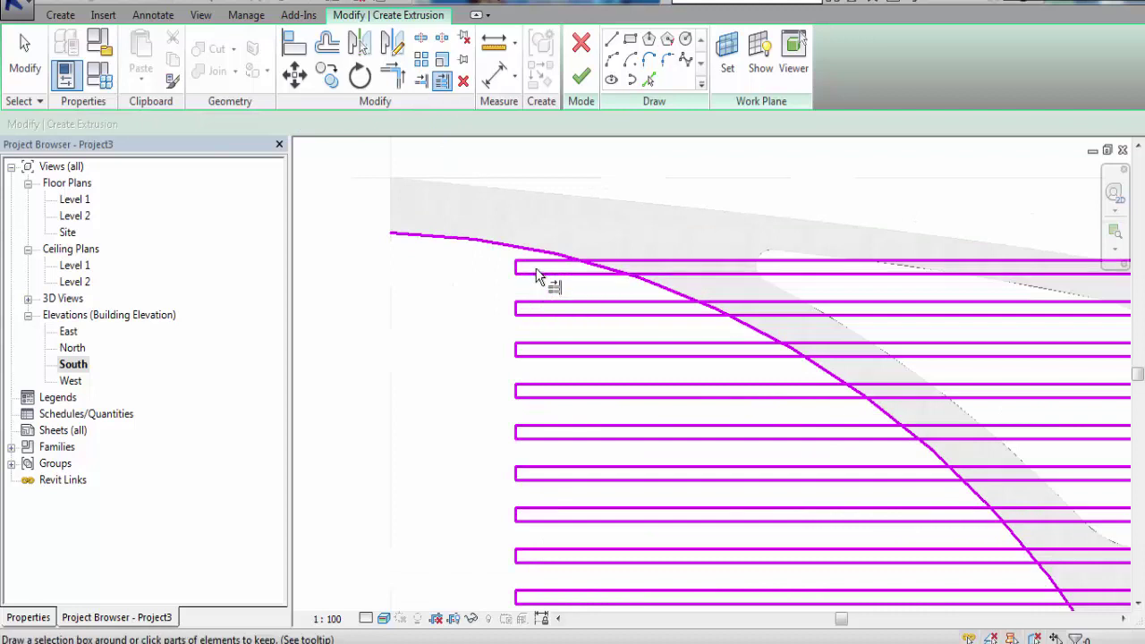
{"action": "left_click", "coordinate": [545, 267]}
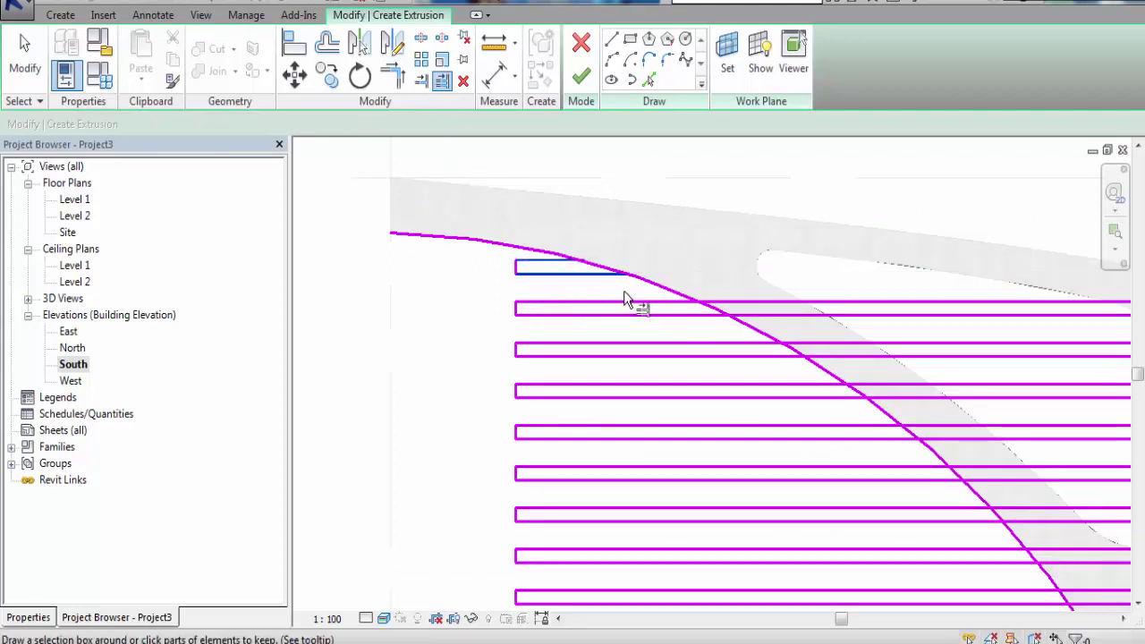
{"action": "left_click_drag", "start_coordinate": [623, 290], "coordinate": [616, 528]}
{"action": "scroll", "coordinate": [595, 322], "scroll_direction": "down", "scroll_amount": 2}
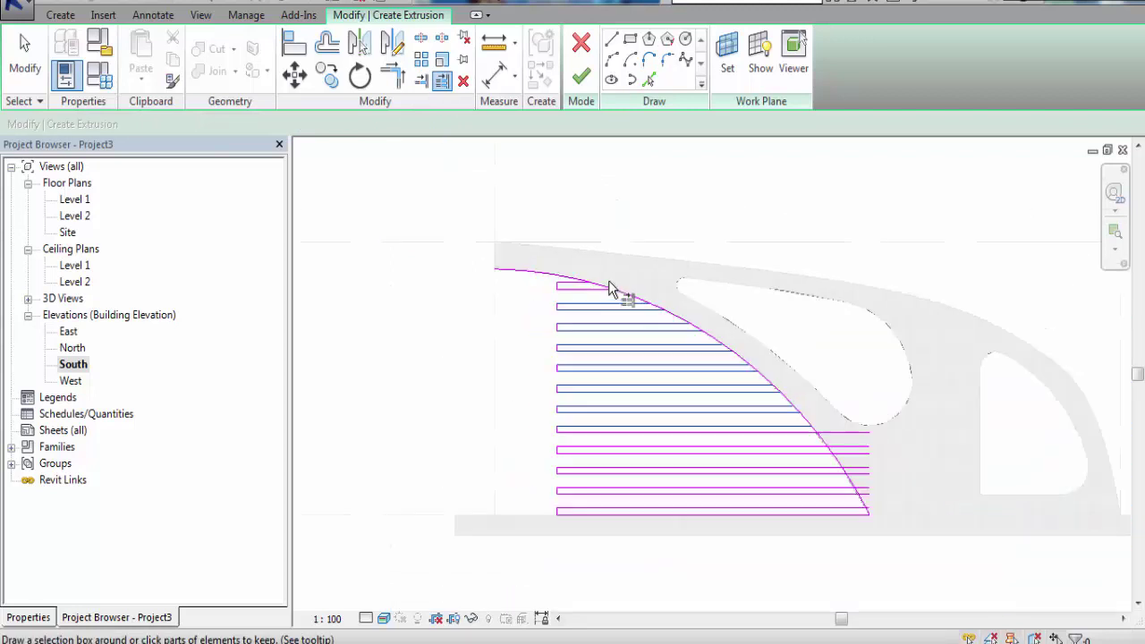
{"action": "scroll", "coordinate": [705, 408], "scroll_direction": "down", "scroll_amount": 1}
{"action": "scroll", "coordinate": [710, 383], "scroll_direction": "up", "scroll_amount": 1}
{"action": "left_click_drag", "start_coordinate": [671, 373], "coordinate": [670, 540]}
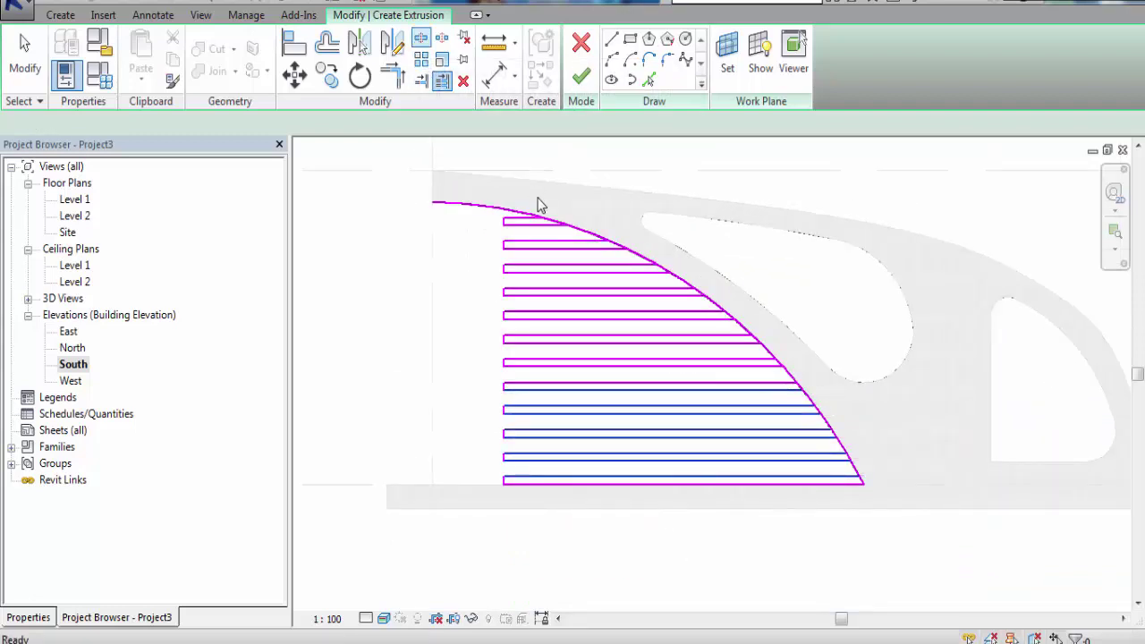
{"action": "left_click", "coordinate": [421, 40]}
{"action": "scroll", "coordinate": [590, 223], "scroll_direction": "up", "scroll_amount": 2}
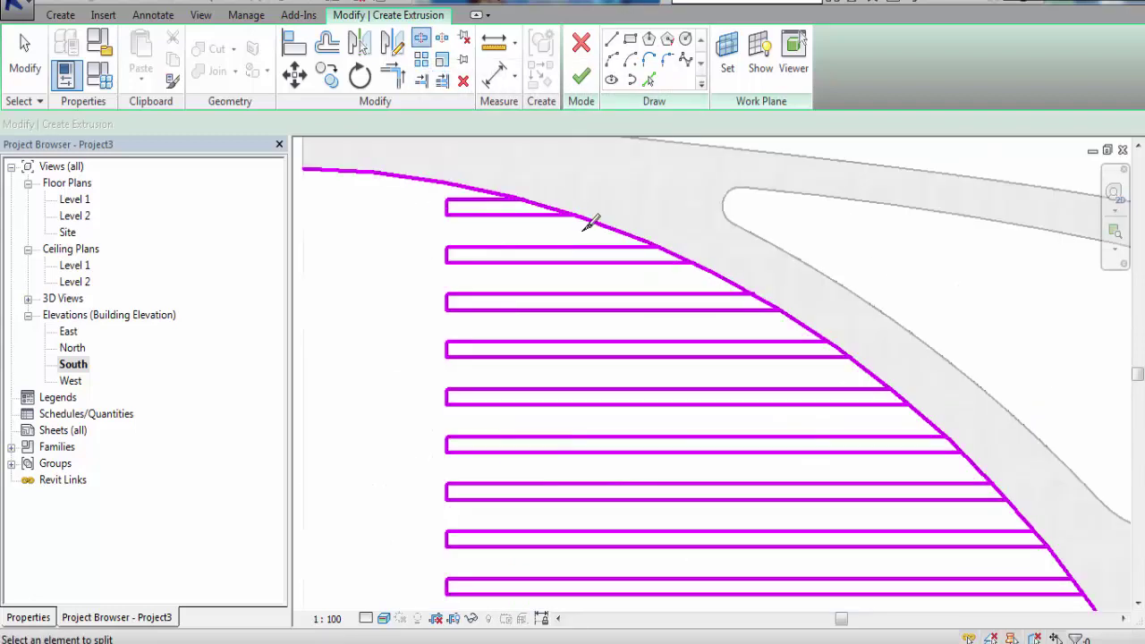
Split the arc at each slat intersection along its length, down to the bottom slat
{"action": "left_click", "coordinate": [707, 262]}
{"action": "key", "text": "Escape"}
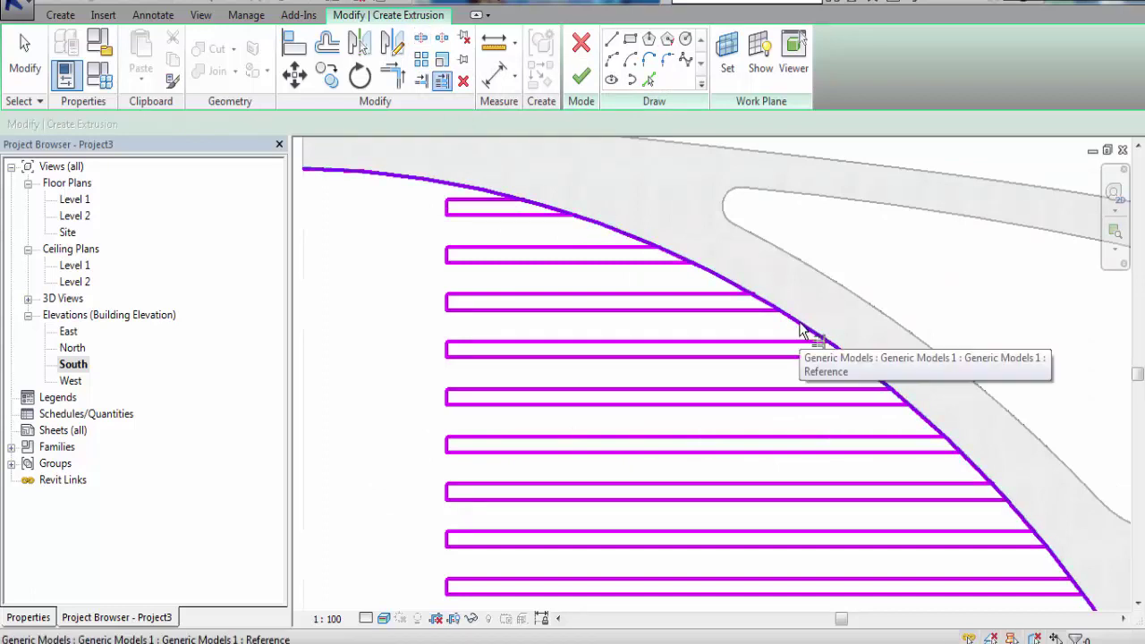
{"action": "left_click", "coordinate": [441, 80]}
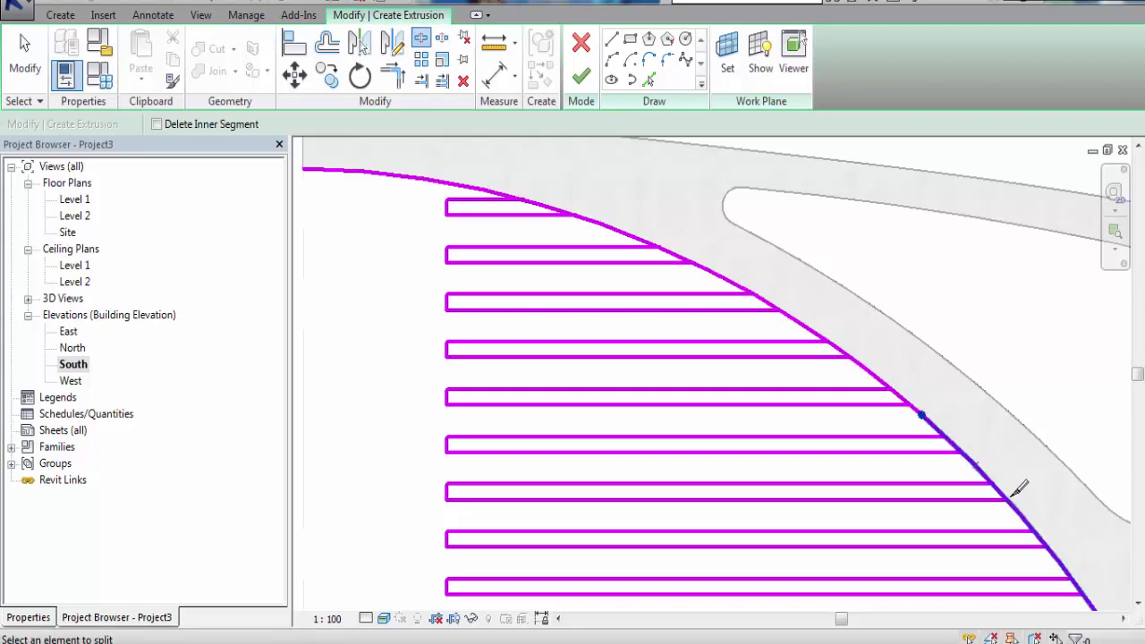
{"action": "scroll", "coordinate": [1023, 503], "scroll_direction": "down", "scroll_amount": 3}
{"action": "scroll", "coordinate": [881, 408], "scroll_direction": "down", "scroll_amount": 1}
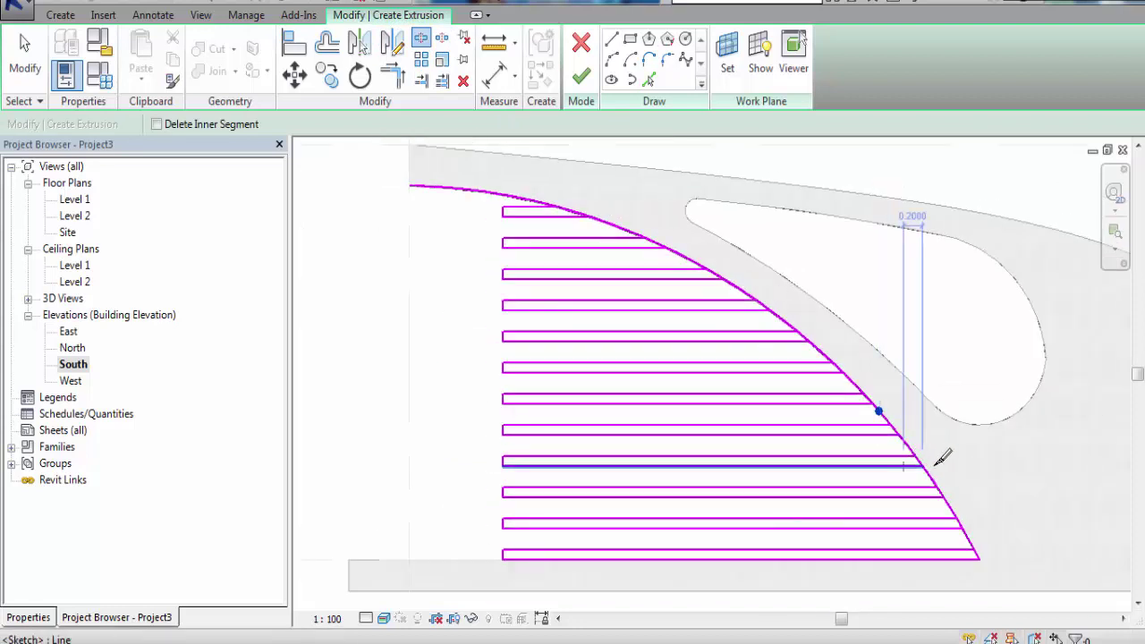
{"action": "scroll", "coordinate": [940, 455], "scroll_direction": "up", "scroll_amount": 4}
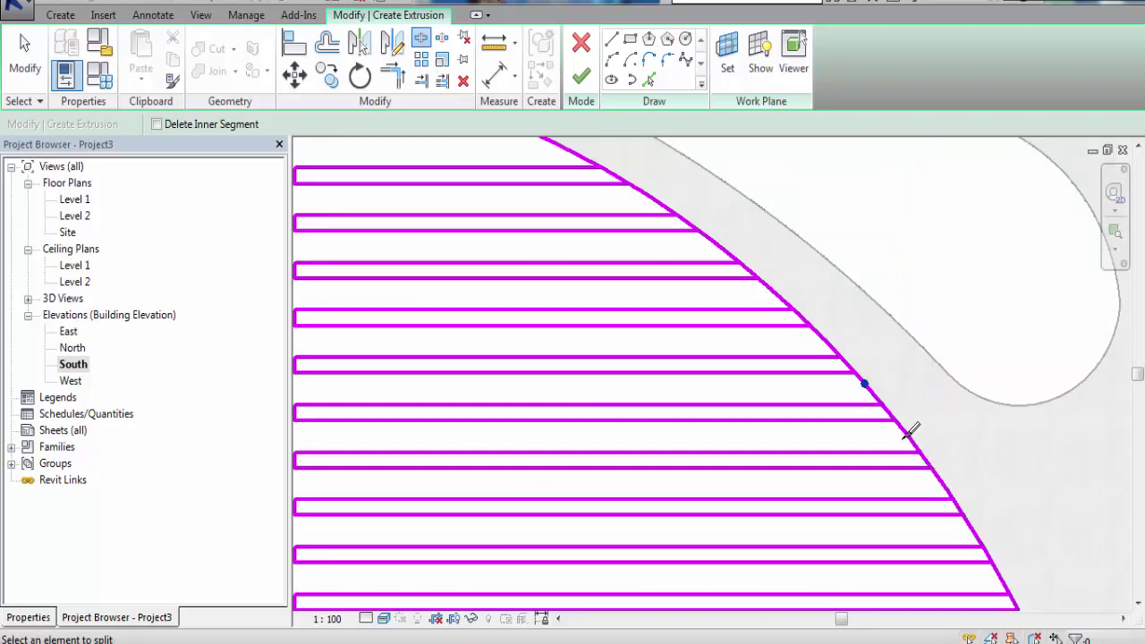
{"action": "left_click", "coordinate": [939, 480]}
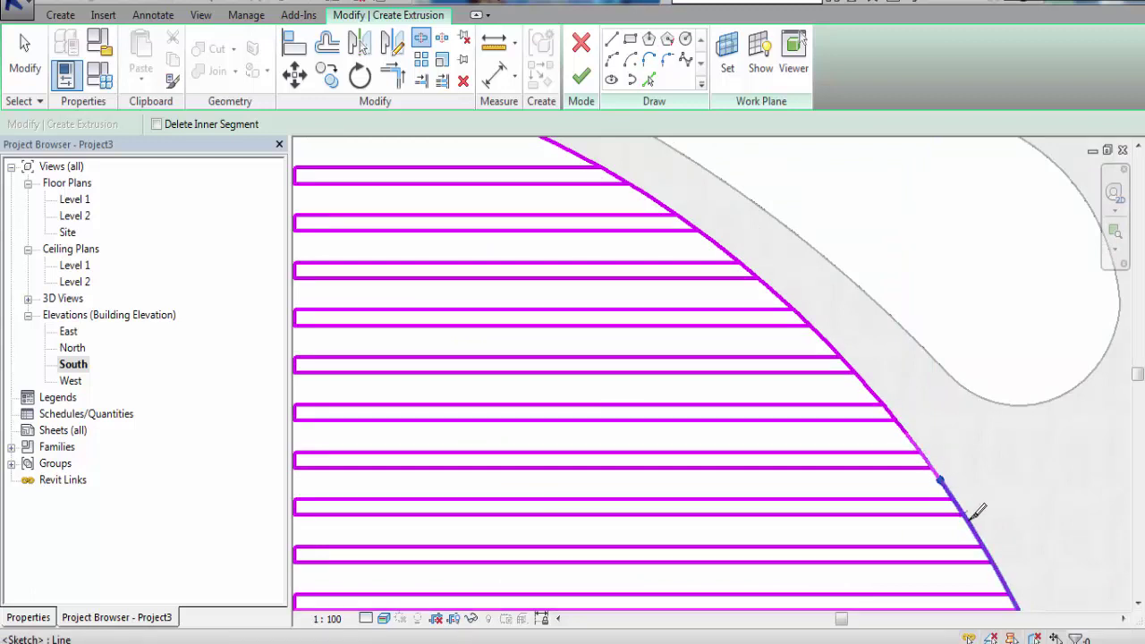
{"action": "left_click", "coordinate": [999, 575]}
{"action": "left_click", "coordinate": [498, 166]}
With Trim/Extend to Corner, trim the top four slats' edge lines to the curved arc
{"action": "left_click", "coordinate": [402, 80]}
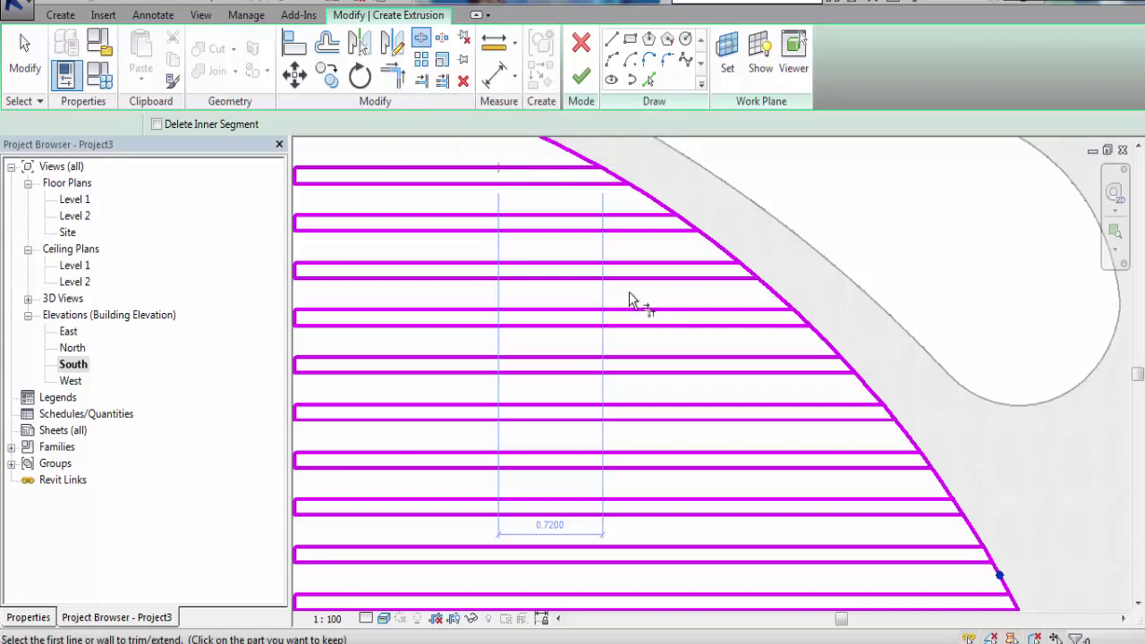
{"action": "scroll", "coordinate": [644, 233], "scroll_direction": "down", "scroll_amount": 2}
{"action": "scroll", "coordinate": [490, 197], "scroll_direction": "up", "scroll_amount": 3}
{"action": "scroll", "coordinate": [477, 179], "scroll_direction": "up", "scroll_amount": 2}
{"action": "left_click", "coordinate": [476, 171]}
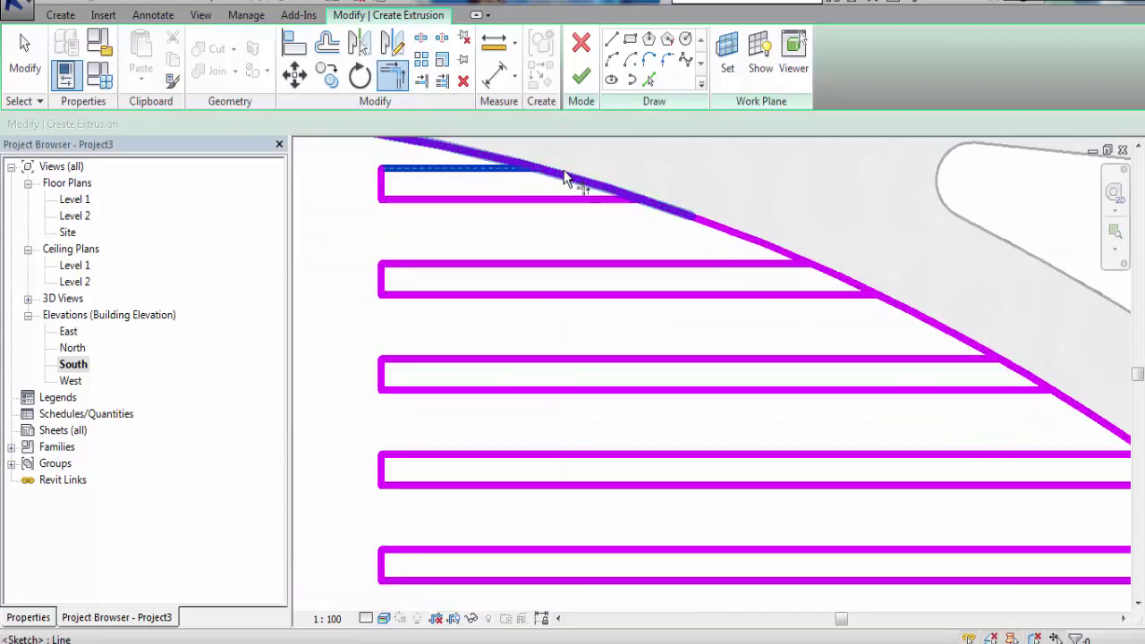
{"action": "left_click", "coordinate": [572, 181]}
{"action": "left_click", "coordinate": [613, 219]}
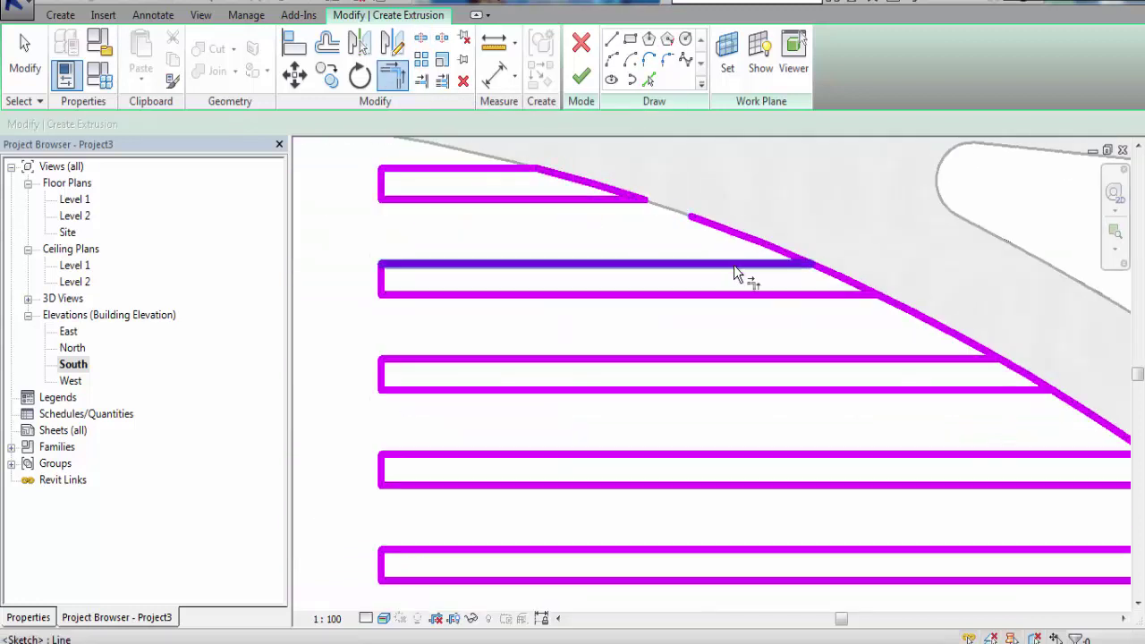
{"action": "left_click", "coordinate": [832, 295]}
{"action": "left_click", "coordinate": [832, 275]}
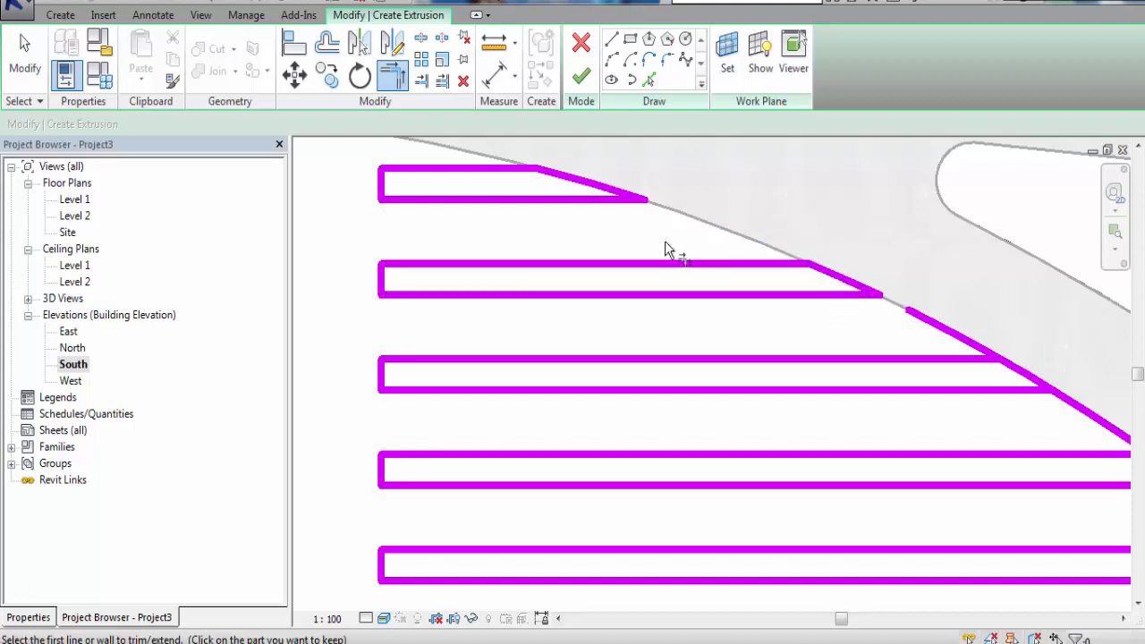
{"action": "scroll", "coordinate": [664, 240], "scroll_direction": "down", "scroll_amount": 1}
{"action": "left_click", "coordinate": [843, 333]}
{"action": "left_click", "coordinate": [933, 342]}
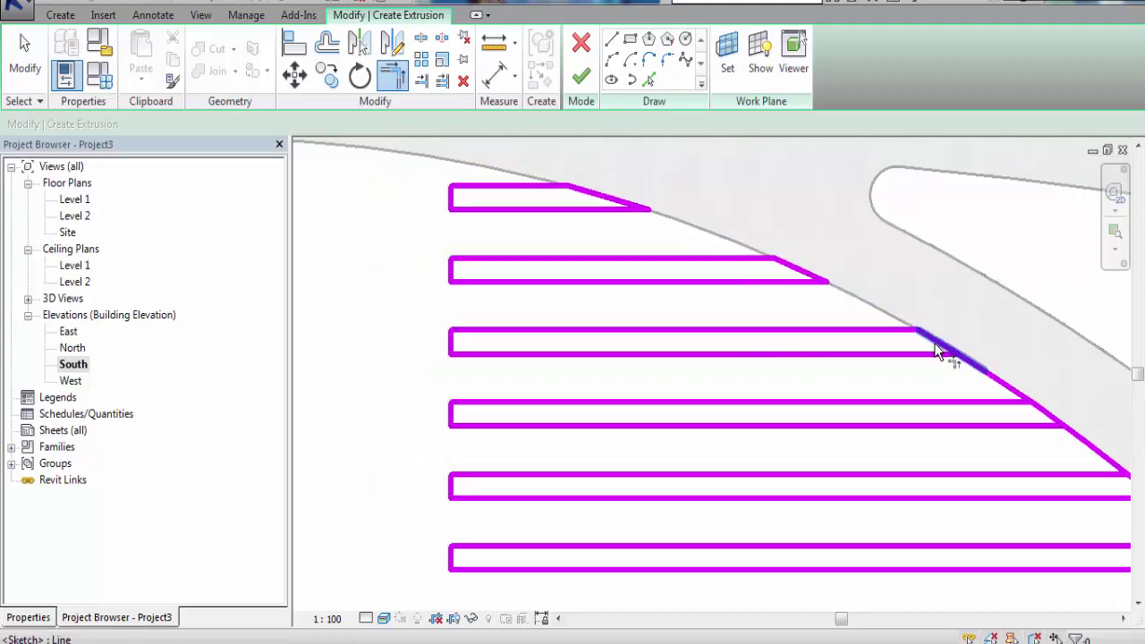
{"action": "left_click", "coordinate": [937, 355]}
{"action": "left_click", "coordinate": [949, 367]}
{"action": "scroll", "coordinate": [624, 265], "scroll_direction": "down", "scroll_amount": 1}
{"action": "scroll", "coordinate": [905, 392], "scroll_direction": "up", "scroll_amount": 1}
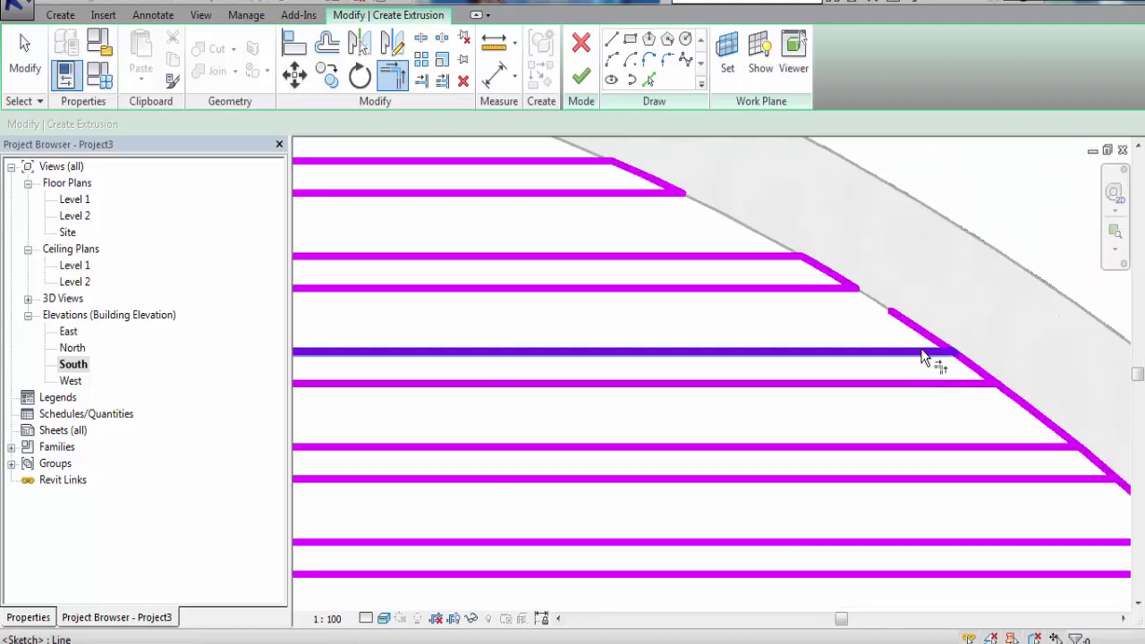
{"action": "left_click", "coordinate": [921, 350]}
Trim the middle slats' top and bottom lines to the curved edge
{"action": "left_click", "coordinate": [971, 365]}
{"action": "left_click", "coordinate": [961, 382]}
{"action": "left_click", "coordinate": [962, 387]}
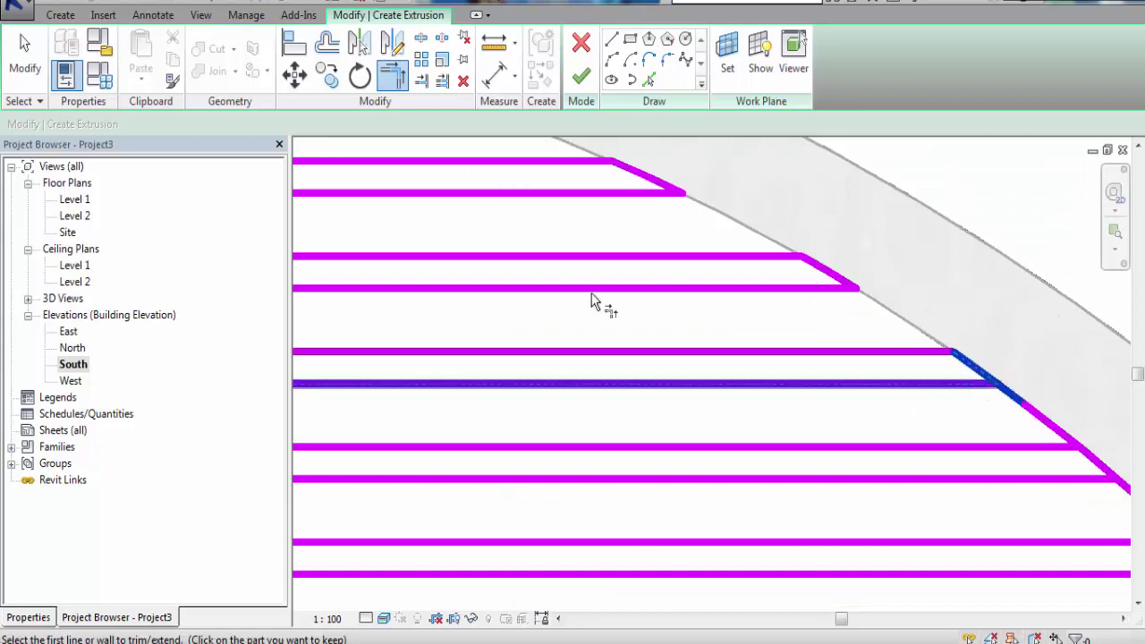
{"action": "scroll", "coordinate": [832, 408], "scroll_direction": "down", "scroll_amount": 1}
{"action": "scroll", "coordinate": [829, 376], "scroll_direction": "up", "scroll_amount": 1}
{"action": "left_click", "coordinate": [823, 354]}
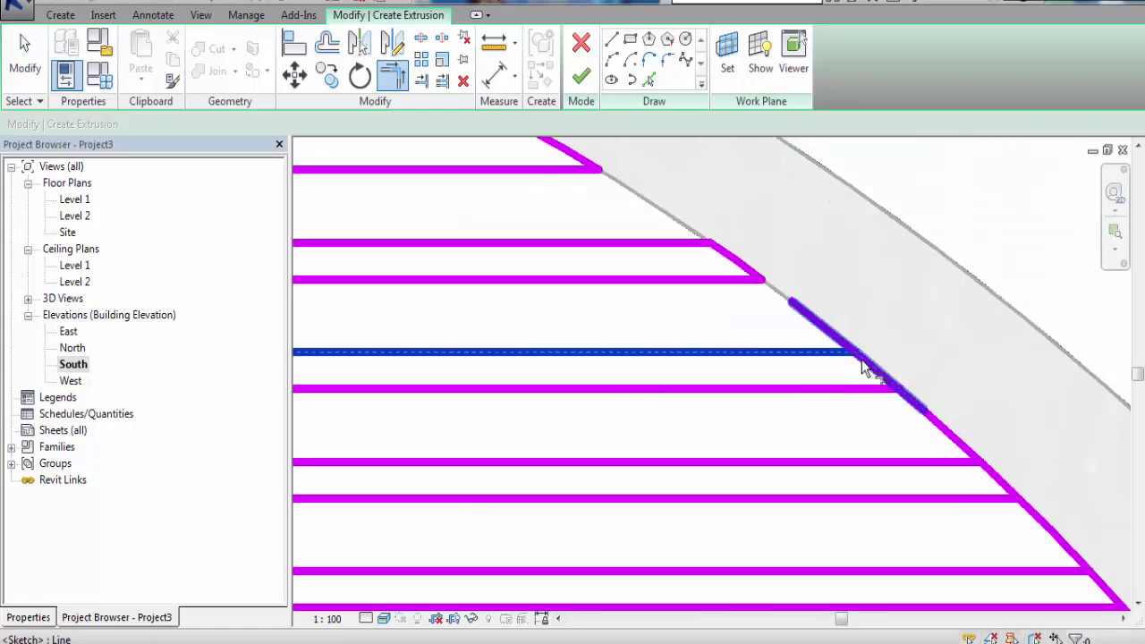
{"action": "left_click", "coordinate": [869, 371]}
{"action": "left_click", "coordinate": [866, 382]}
{"action": "scroll", "coordinate": [805, 384], "scroll_direction": "down", "scroll_amount": 2}
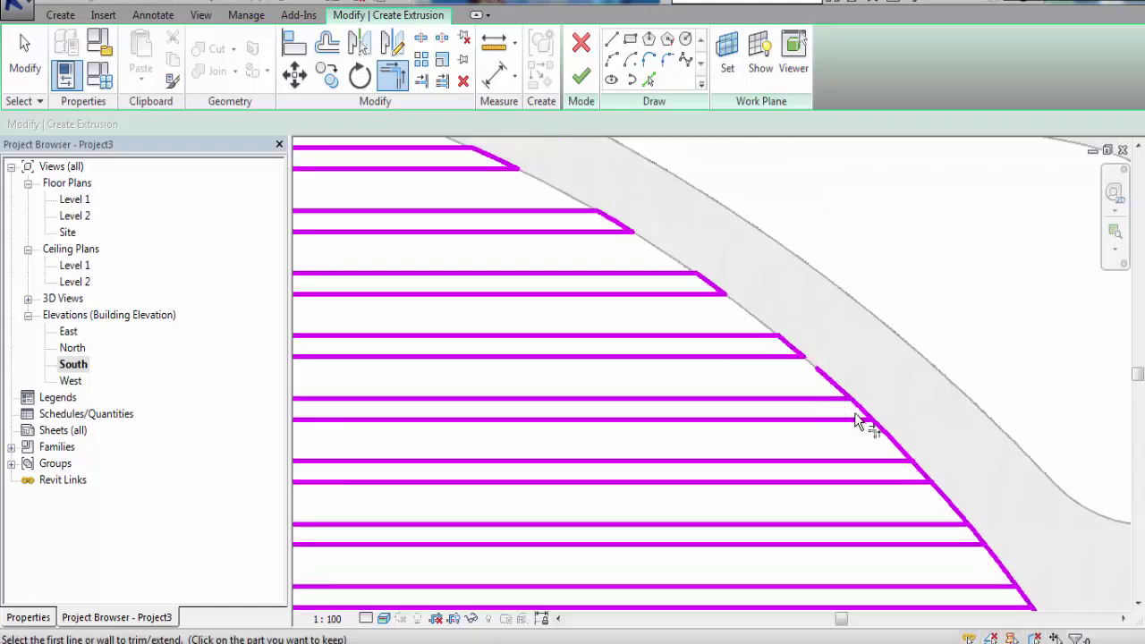
{"action": "left_click", "coordinate": [827, 399]}
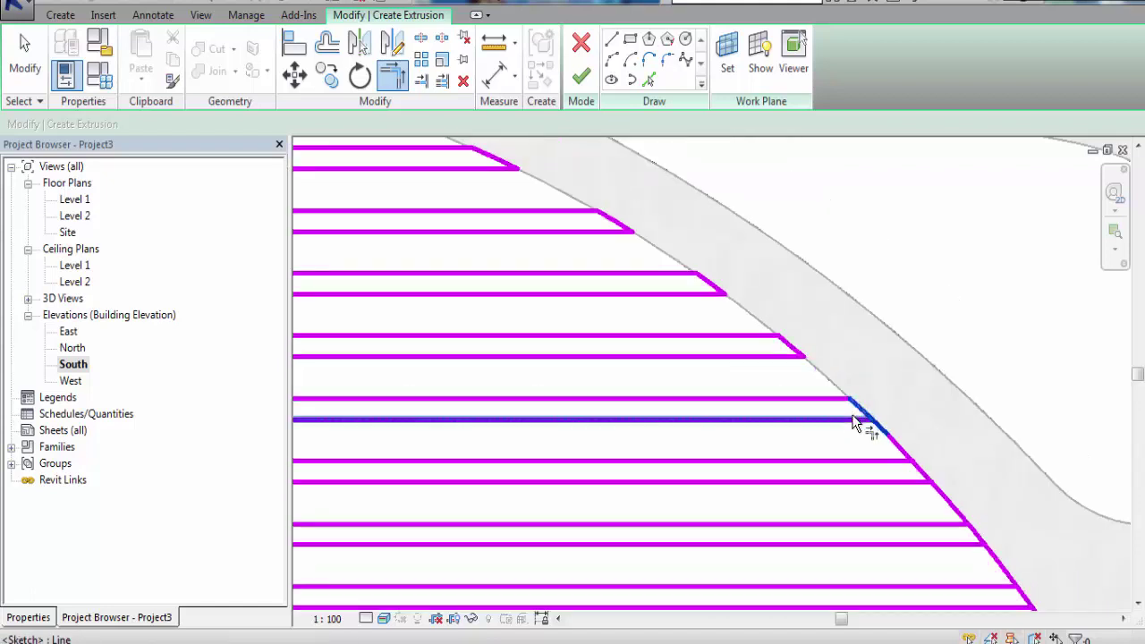
{"action": "left_click", "coordinate": [864, 420]}
{"action": "scroll", "coordinate": [787, 393], "scroll_direction": "down", "scroll_amount": 1}
{"action": "scroll", "coordinate": [805, 447], "scroll_direction": "up", "scroll_amount": 2}
{"action": "left_click", "coordinate": [866, 432]}
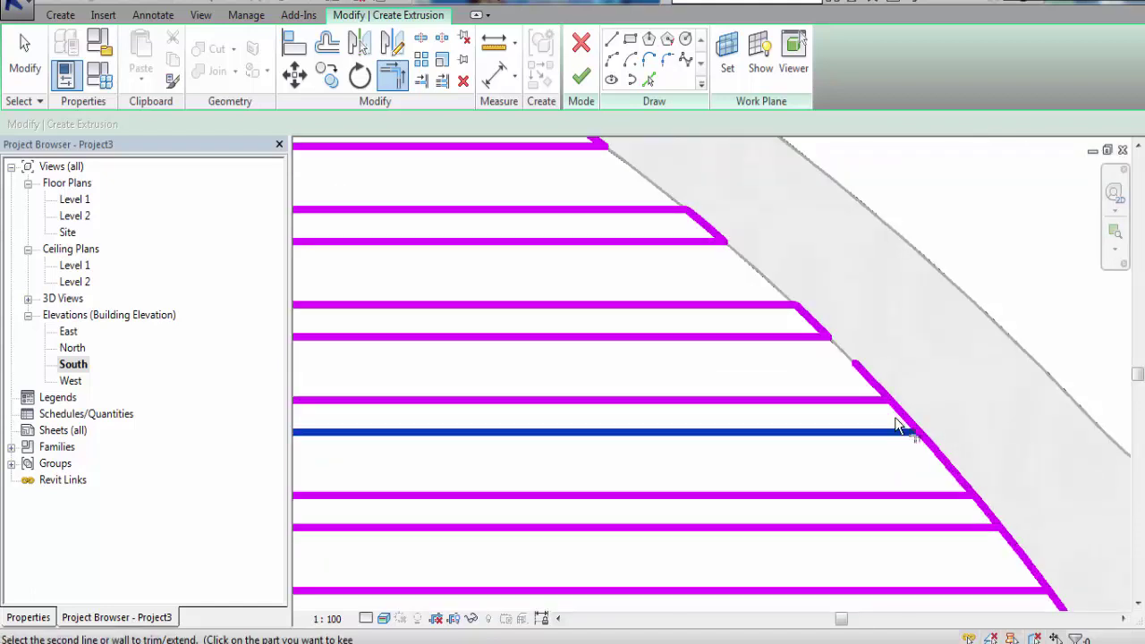
{"action": "left_click", "coordinate": [895, 410]}
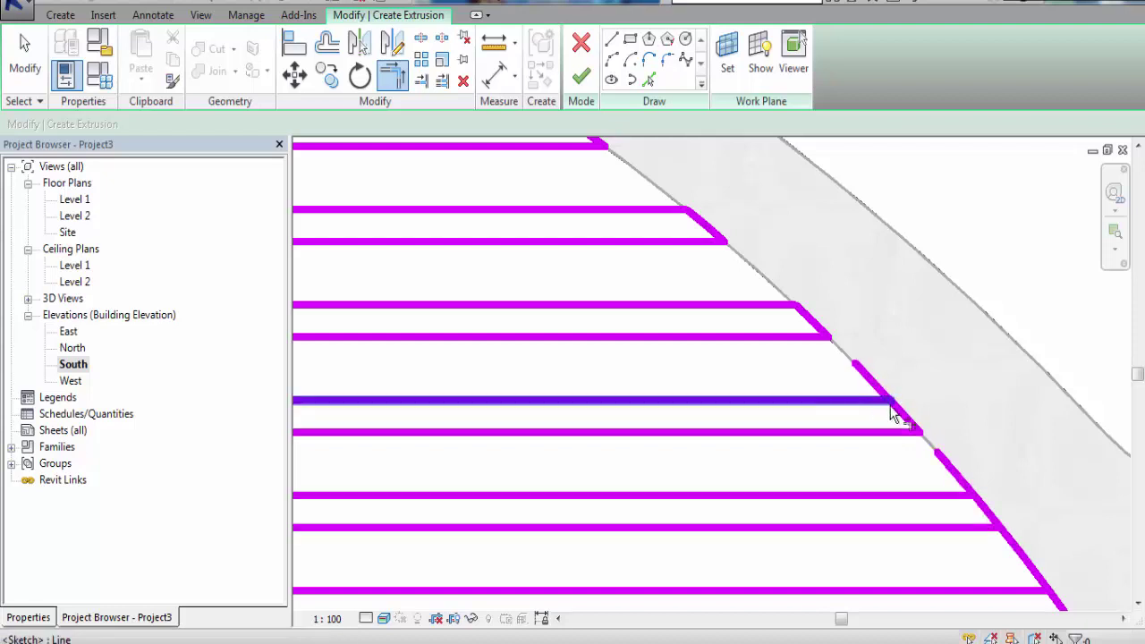
{"action": "scroll", "coordinate": [787, 375], "scroll_direction": "down", "scroll_amount": 1}
{"action": "scroll", "coordinate": [843, 411], "scroll_direction": "up", "scroll_amount": 2}
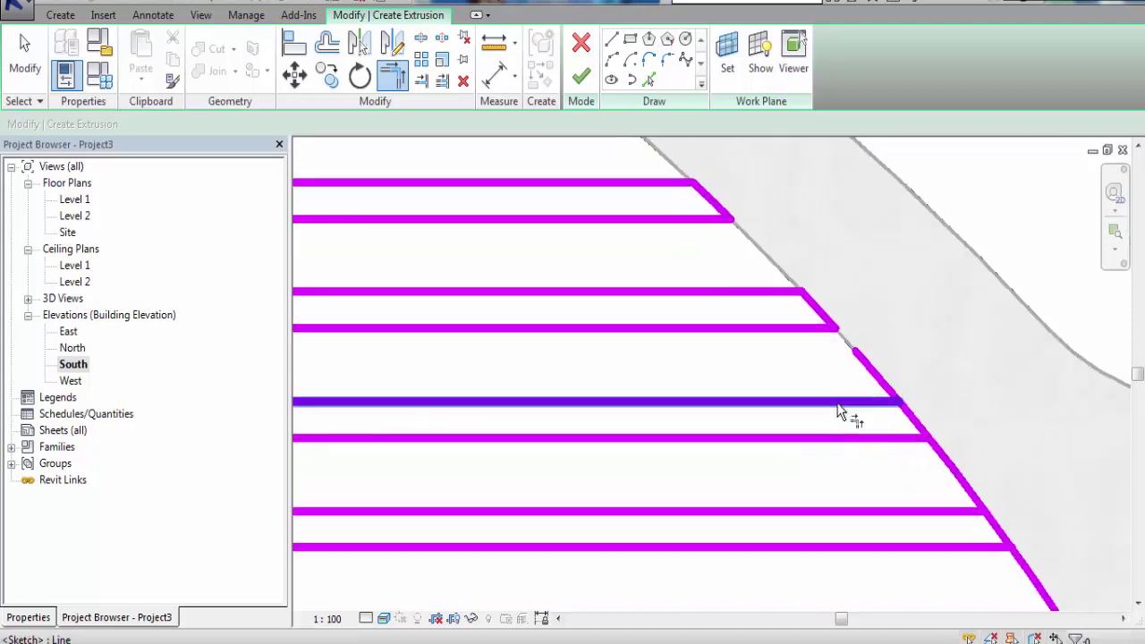
{"action": "left_click", "coordinate": [906, 435]}
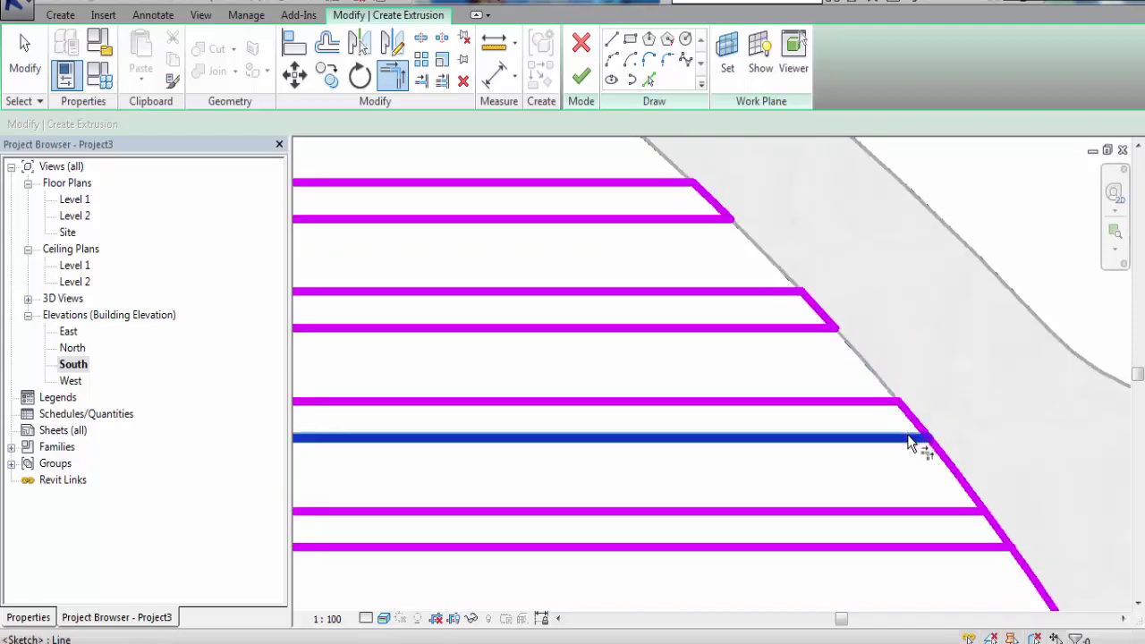
{"action": "scroll", "coordinate": [825, 313], "scroll_direction": "down", "scroll_amount": 1}
{"action": "scroll", "coordinate": [884, 465], "scroll_direction": "up", "scroll_amount": 1}
{"action": "left_click", "coordinate": [868, 373]}
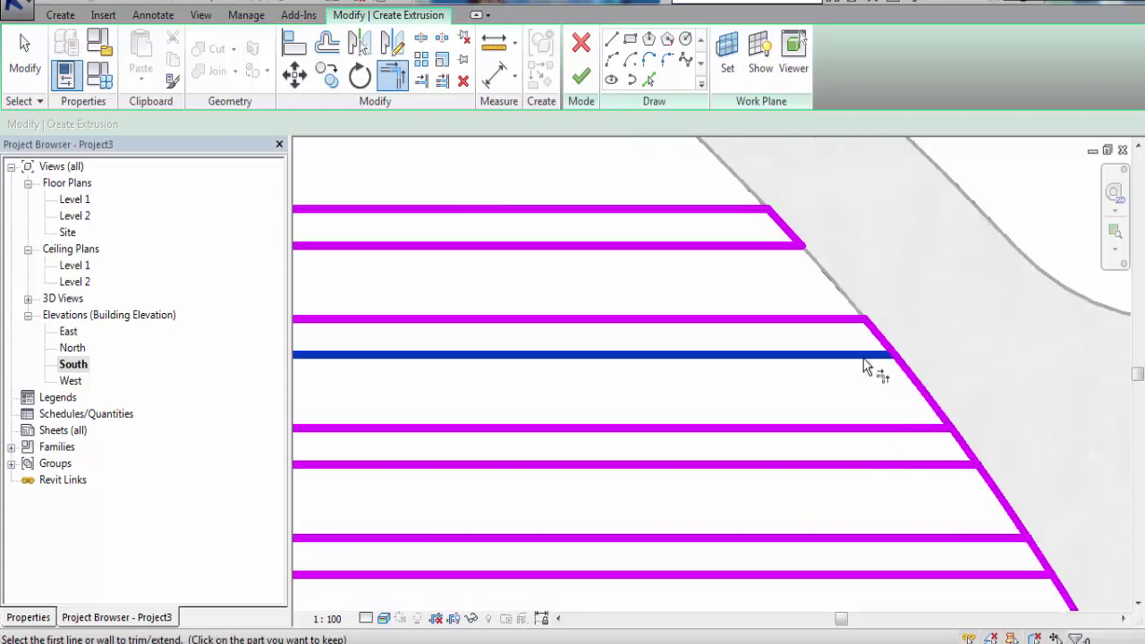
{"action": "left_click", "coordinate": [870, 356]}
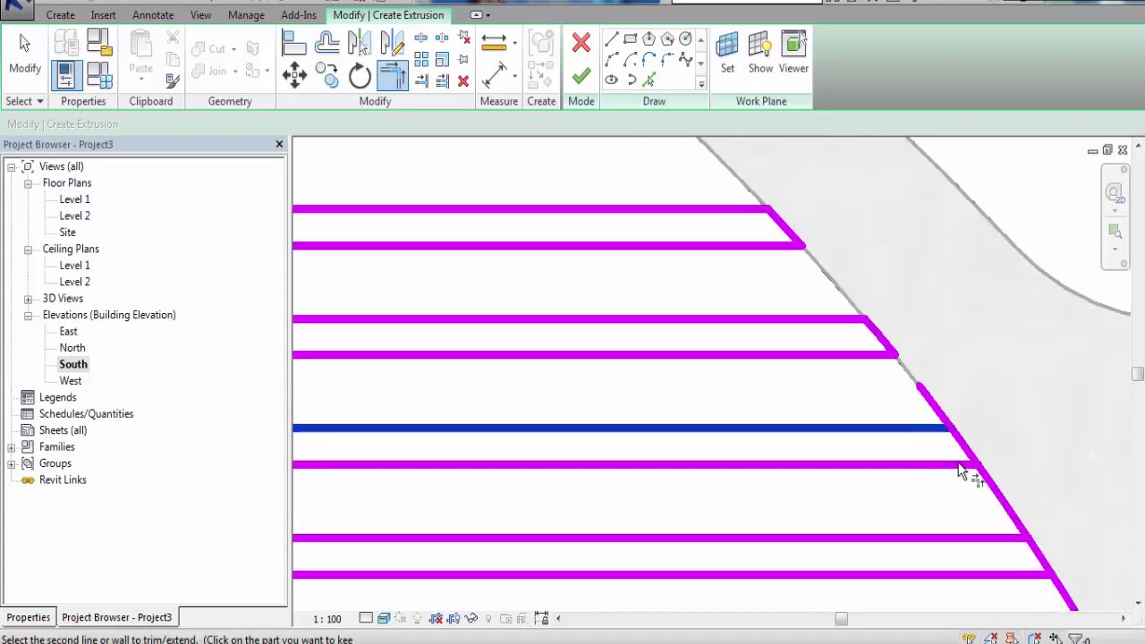
{"action": "left_click", "coordinate": [948, 463]}
Trim the remaining lower slat lines to the diagonal edge, closing every slat outline
{"action": "scroll", "coordinate": [933, 475], "scroll_direction": "down", "scroll_amount": 1}
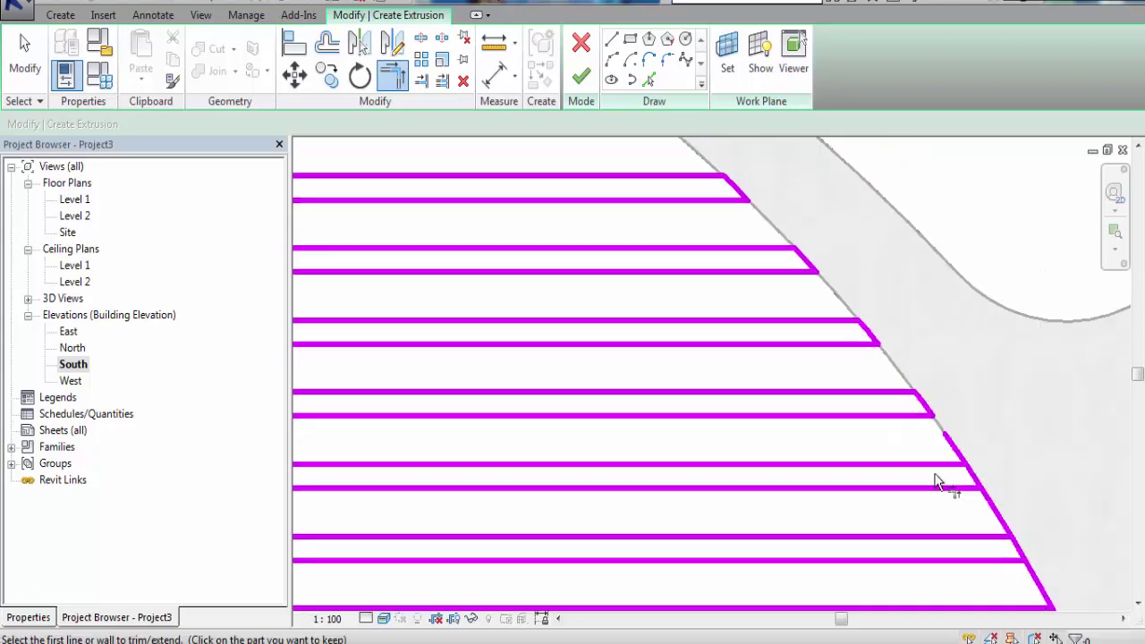
{"action": "scroll", "coordinate": [950, 468], "scroll_direction": "up", "scroll_amount": 1}
{"action": "left_click", "coordinate": [947, 454]}
{"action": "left_click", "coordinate": [948, 455]}
{"action": "left_click", "coordinate": [1000, 482]}
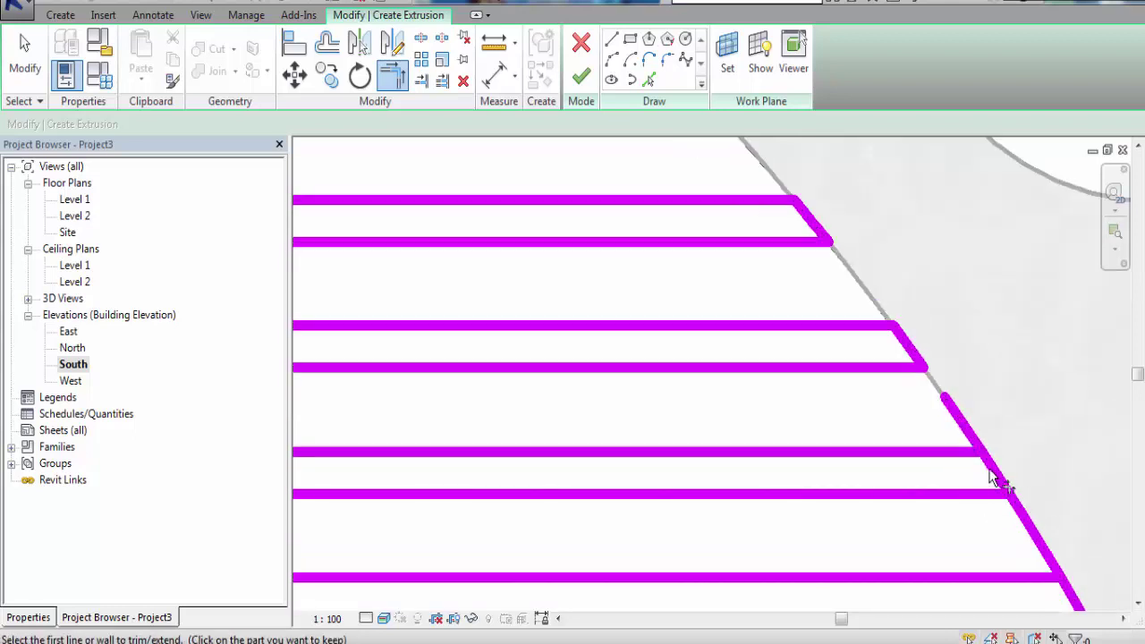
{"action": "left_click", "coordinate": [1002, 482]}
{"action": "left_click", "coordinate": [983, 492]}
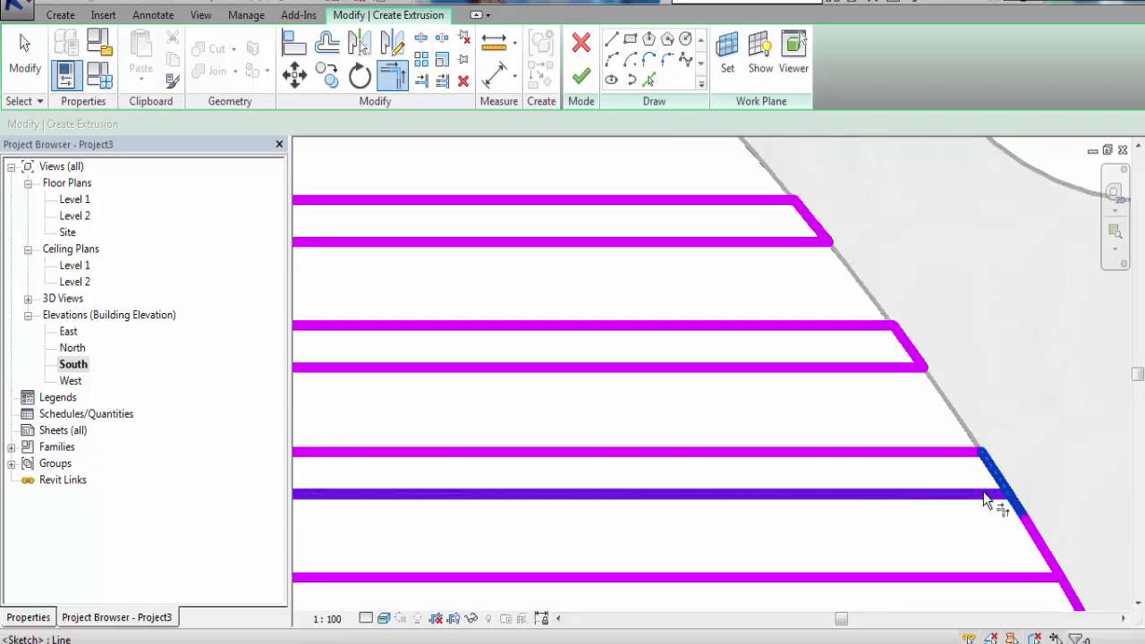
{"action": "scroll", "coordinate": [934, 506], "scroll_direction": "down", "scroll_amount": 2}
{"action": "scroll", "coordinate": [934, 499], "scroll_direction": "up", "scroll_amount": 1}
{"action": "scroll", "coordinate": [930, 482], "scroll_direction": "up", "scroll_amount": 1}
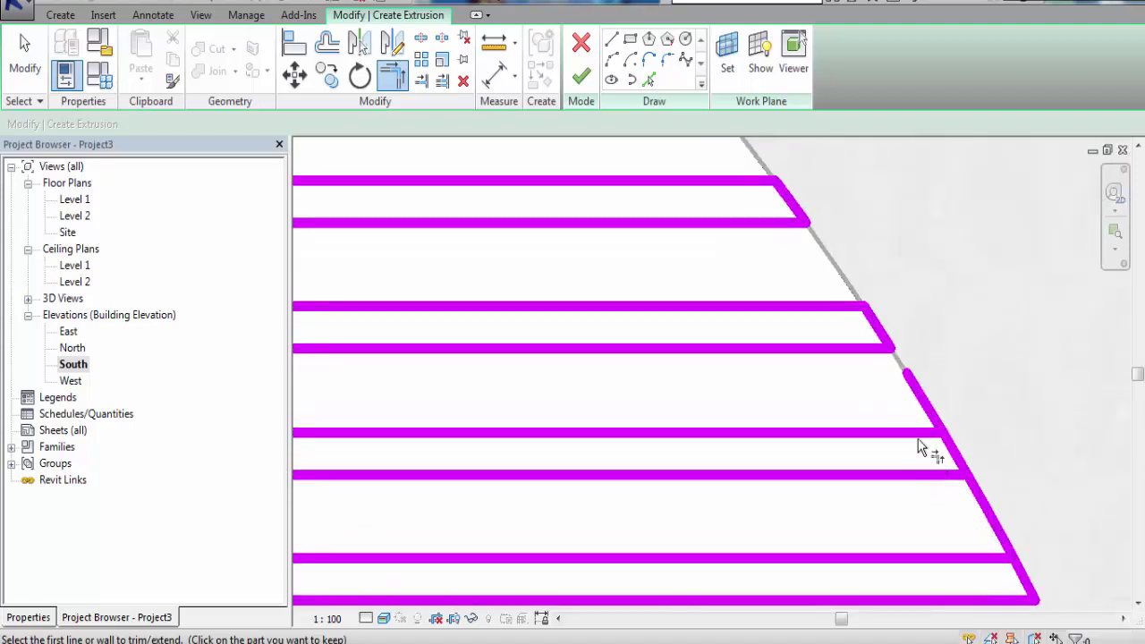
{"action": "left_click", "coordinate": [930, 434]}
{"action": "left_click", "coordinate": [955, 461]}
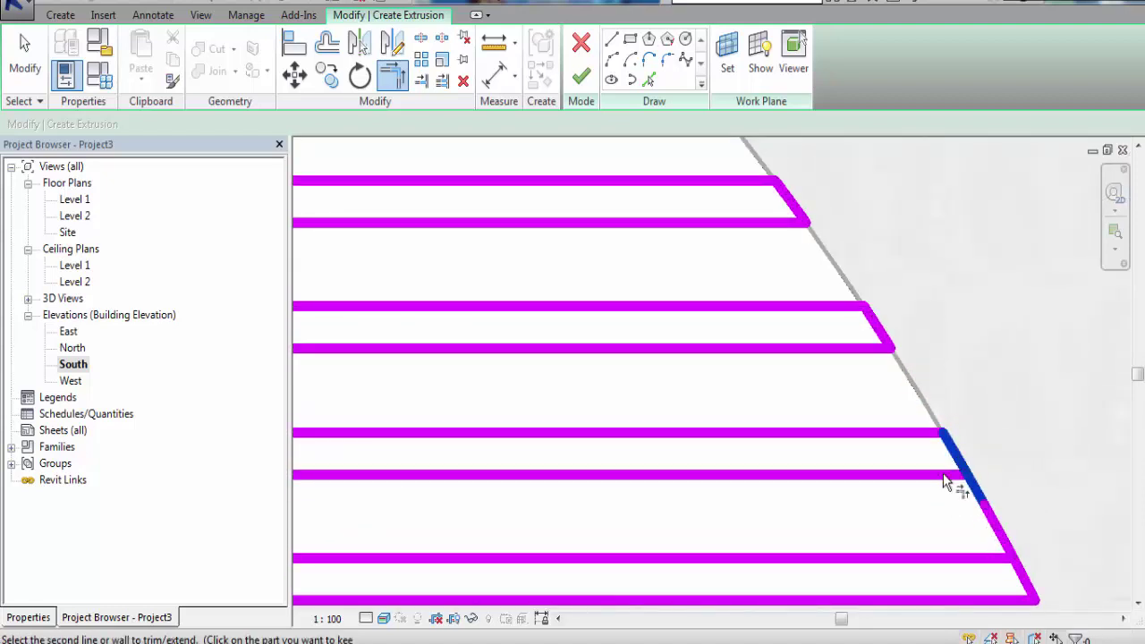
{"action": "left_click", "coordinate": [948, 475]}
{"action": "left_click", "coordinate": [953, 452]}
{"action": "scroll", "coordinate": [915, 485], "scroll_direction": "down", "scroll_amount": 2}
{"action": "scroll", "coordinate": [907, 474], "scroll_direction": "up", "scroll_amount": 1}
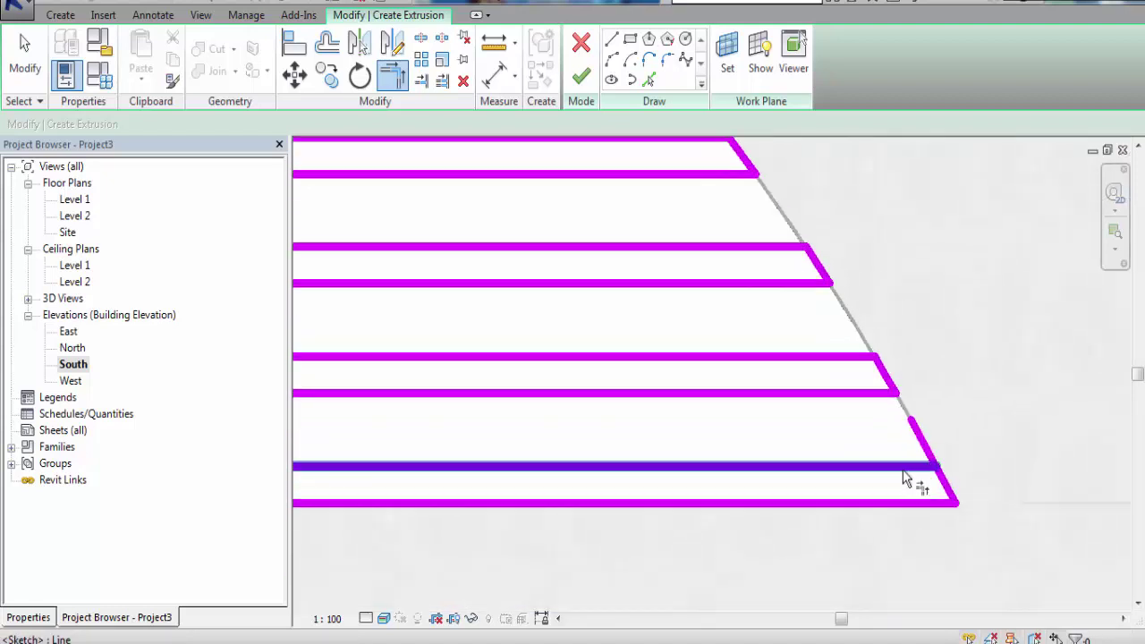
{"action": "left_click", "coordinate": [905, 465]}
{"action": "left_click", "coordinate": [948, 402]}
{"action": "scroll", "coordinate": [949, 406], "scroll_direction": "down", "scroll_amount": 2}
{"action": "scroll", "coordinate": [959, 422], "scroll_direction": "down", "scroll_amount": 1}
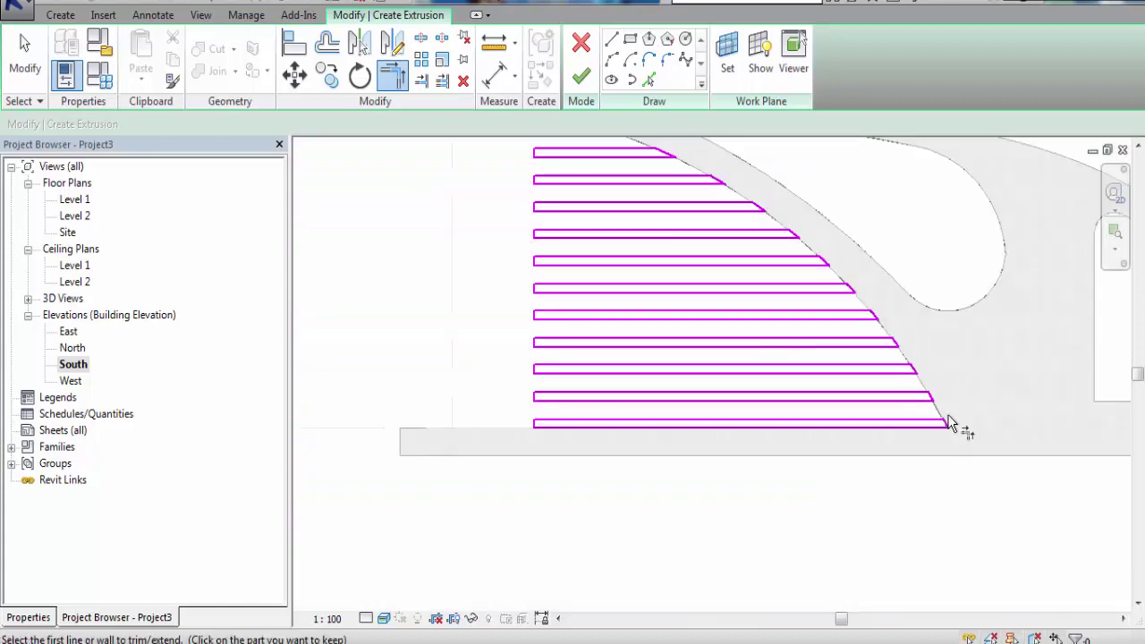
{"action": "scroll", "coordinate": [960, 427], "scroll_direction": "down", "scroll_amount": 1}
{"action": "left_click", "coordinate": [27, 617]}
{"action": "left_click", "coordinate": [27, 617]}
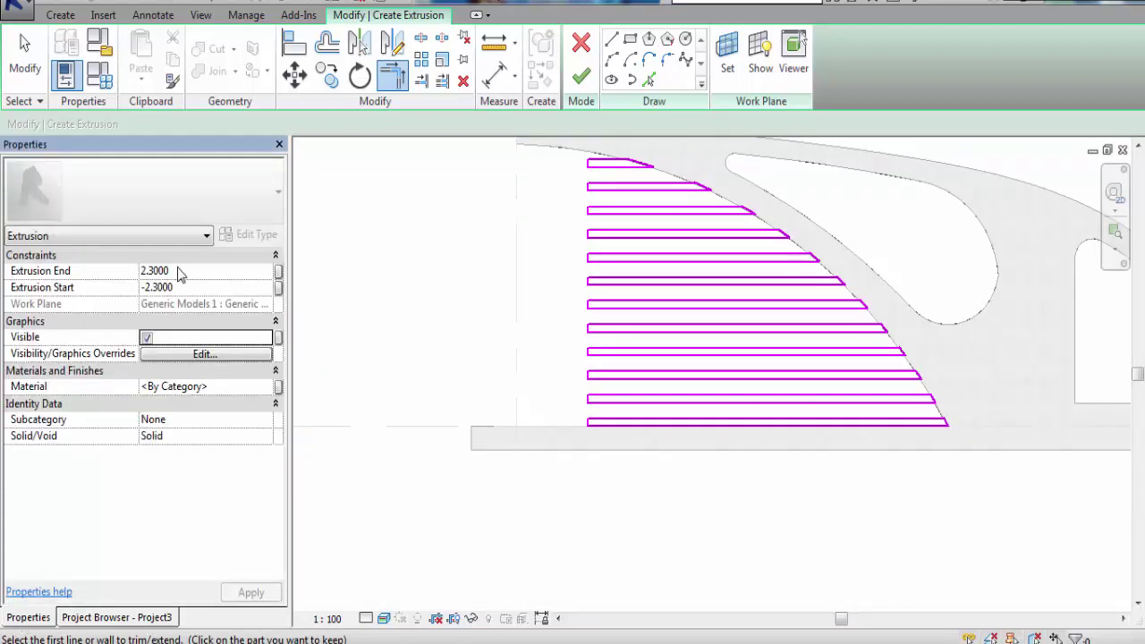
Set the slat extrusion's Extrusion End to 0.05 and Extrusion Start to -0.15
{"action": "left_click", "coordinate": [180, 269]}
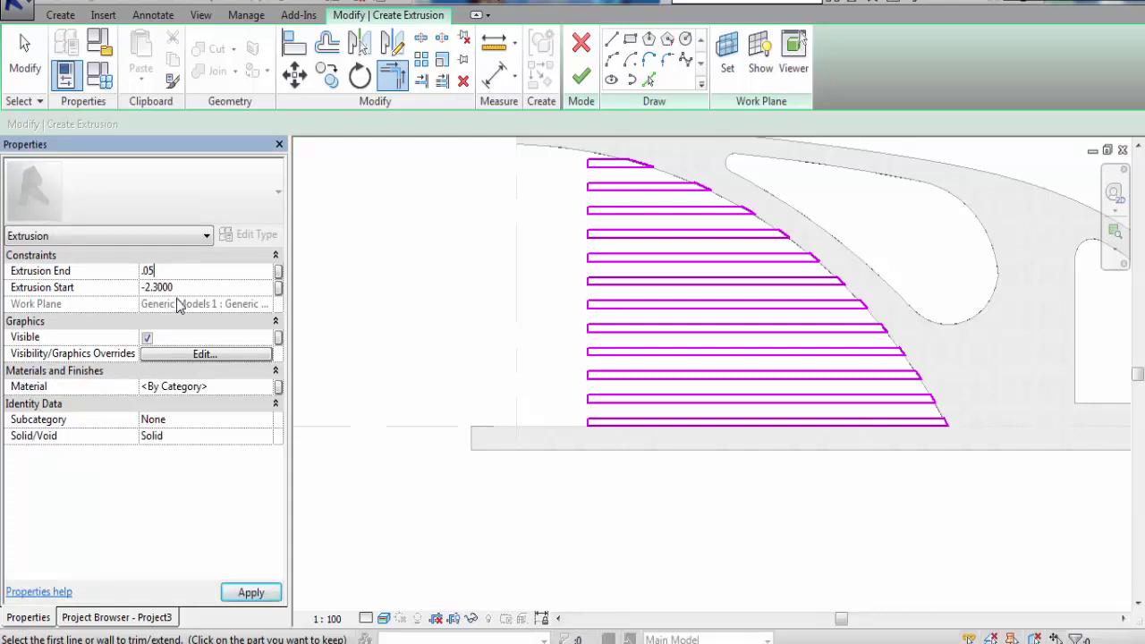
{"action": "left_click", "coordinate": [184, 286]}
{"action": "type", "text": "-0.1500"}
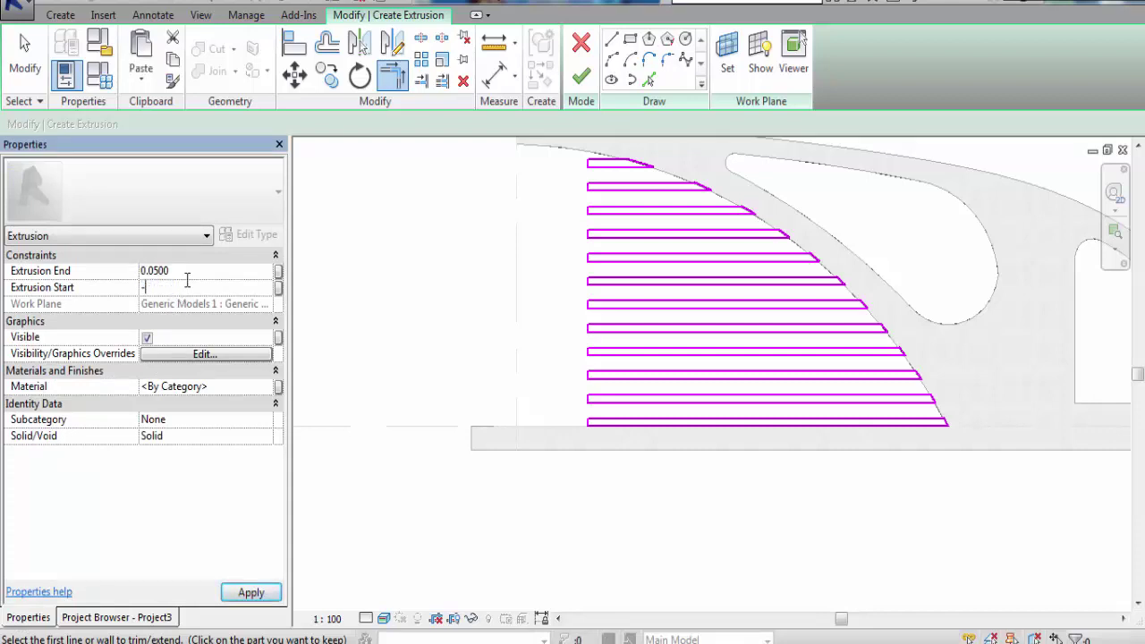
{"action": "left_click", "coordinate": [250, 594]}
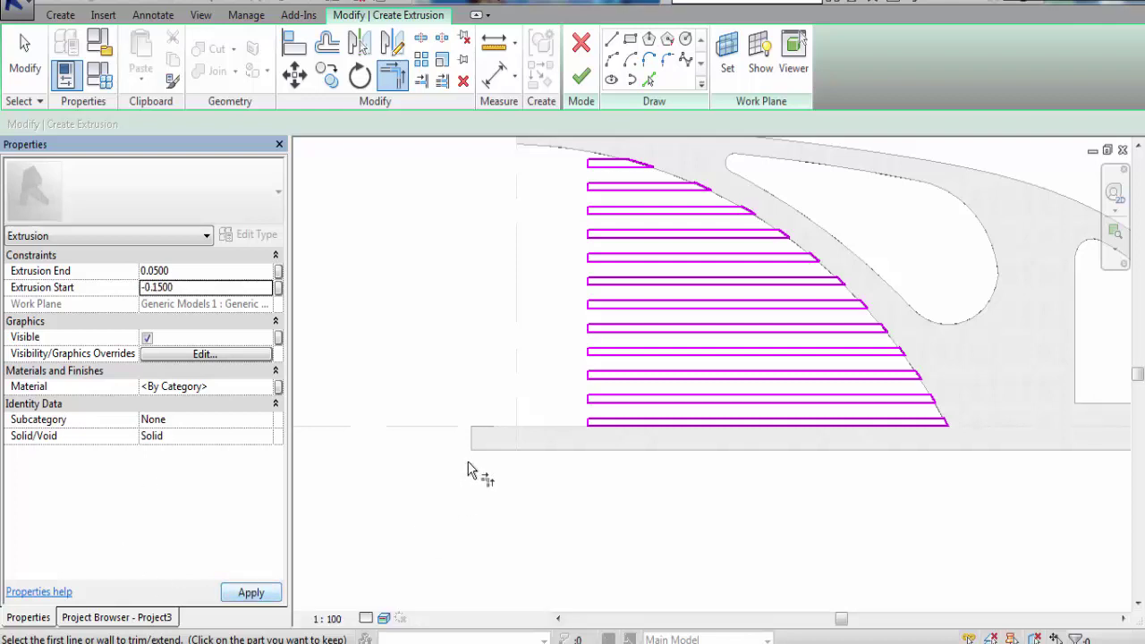
Finish the slat extrusion, orbit to inspect the new slats, then switch to the Level 1 plan
{"action": "left_click", "coordinate": [581, 79]}
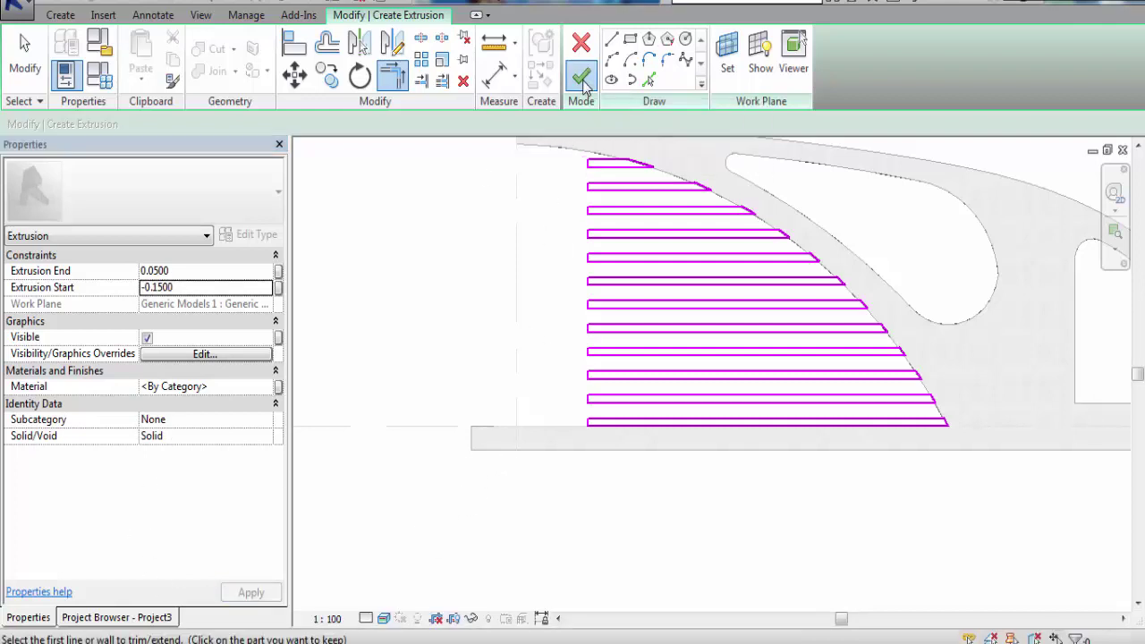
{"action": "left_click", "coordinate": [146, 619]}
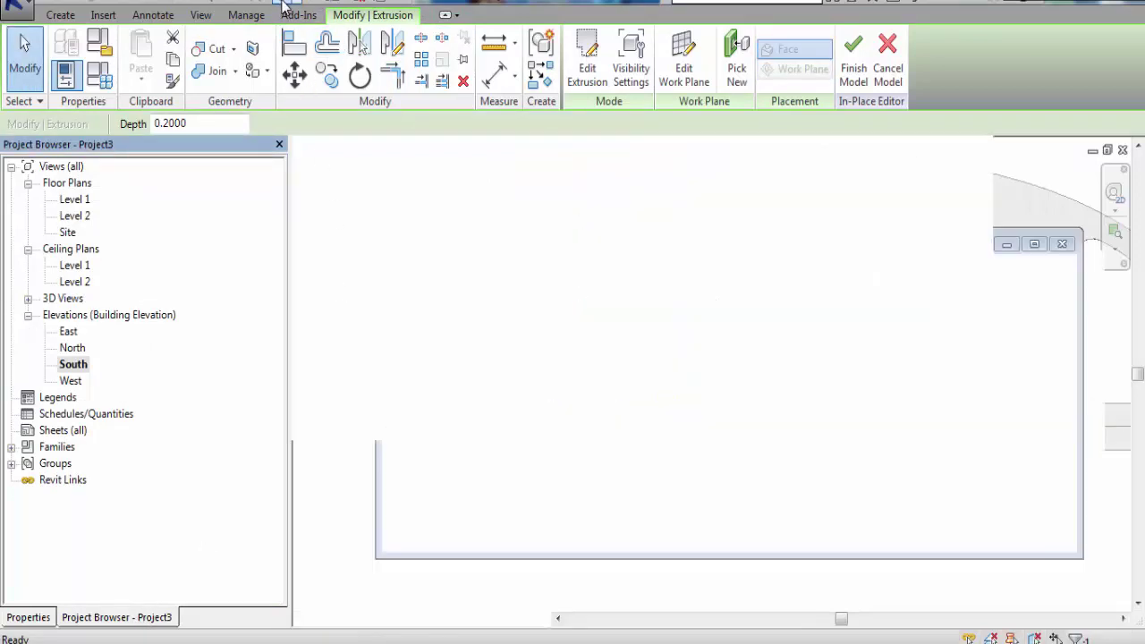
{"action": "scroll", "coordinate": [678, 402], "scroll_direction": "up", "scroll_amount": 3}
{"action": "scroll", "coordinate": [737, 306], "scroll_direction": "up", "scroll_amount": 2}
{"action": "key", "text": "Escape"}
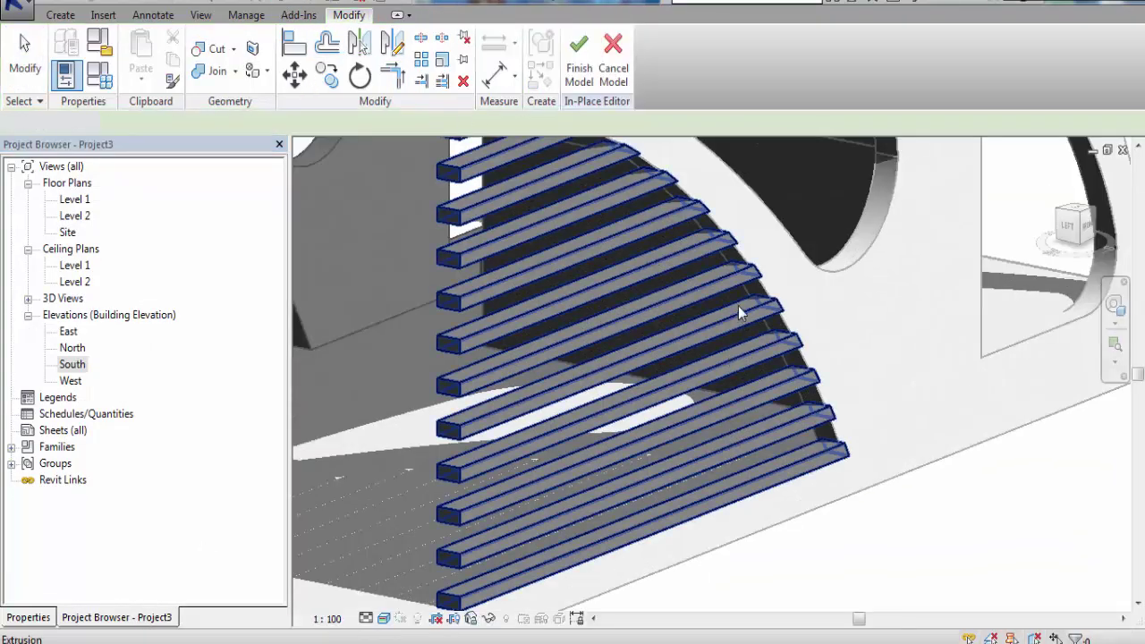
{"action": "mouse_move", "coordinate": [917, 508]}
{"action": "middle_mouse_down", "text": "shift"}
{"action": "mouse_move", "coordinate": [746, 547]}
{"action": "mouse_move", "coordinate": [826, 519]}
{"action": "mouse_move", "coordinate": [823, 427]}
{"action": "middle_mouse_up", "text": "shift"}
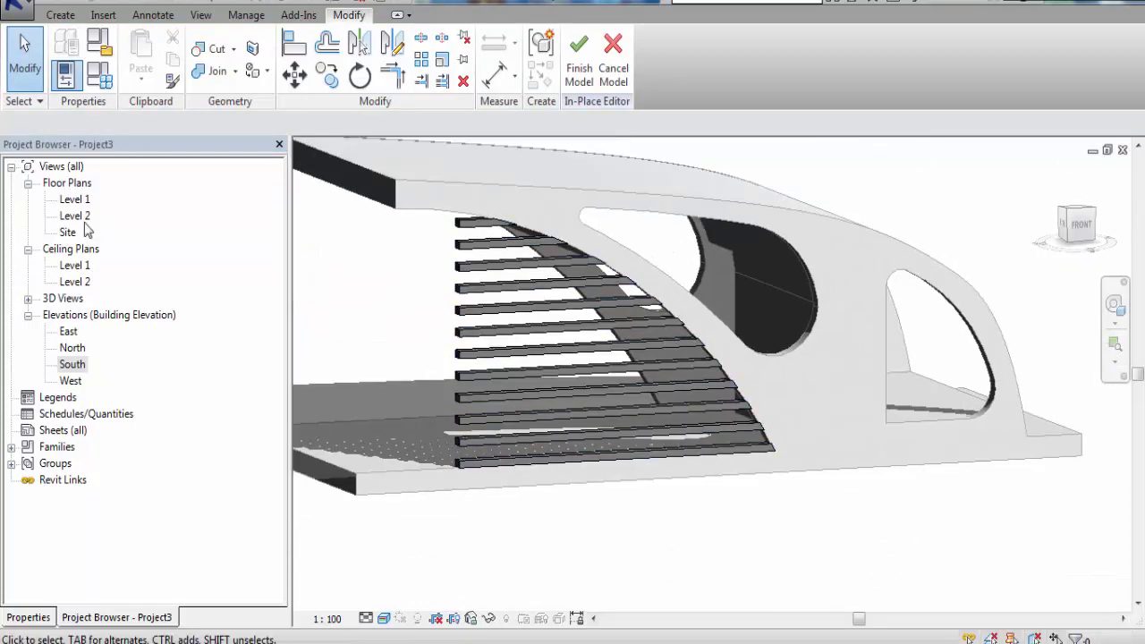
{"action": "double_click", "coordinate": [75, 200]}
Select the slat extrusion in Level 1 and try an Extrusion End of 0 in Properties
{"action": "scroll", "coordinate": [677, 478], "scroll_direction": "up", "scroll_amount": 2}
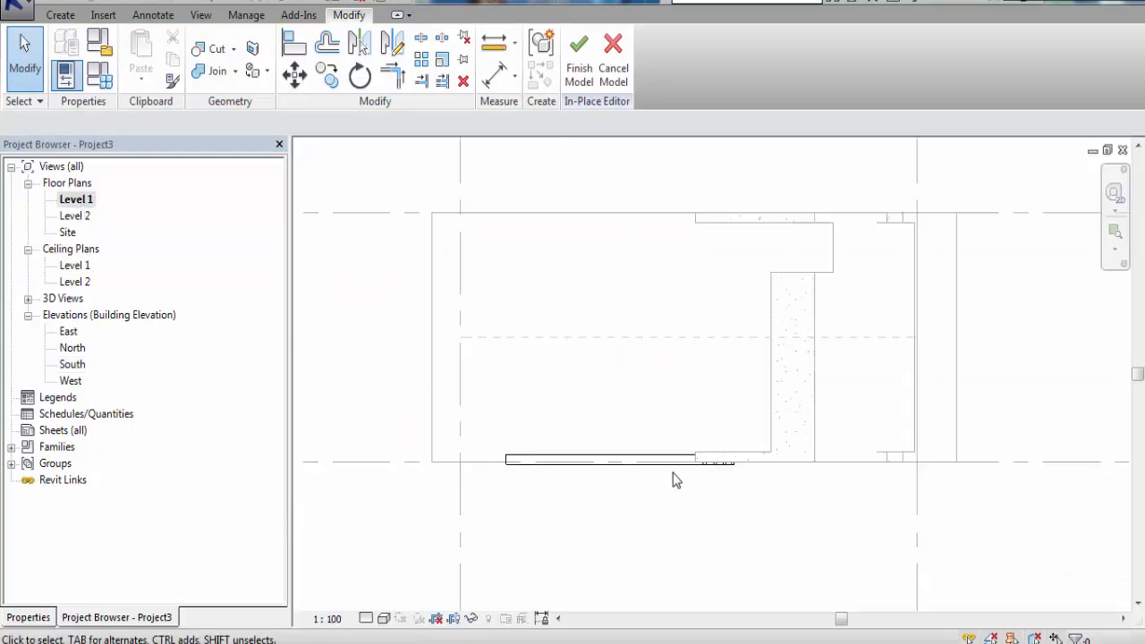
{"action": "scroll", "coordinate": [675, 476], "scroll_direction": "up", "scroll_amount": 2}
{"action": "left_click", "coordinate": [412, 508]}
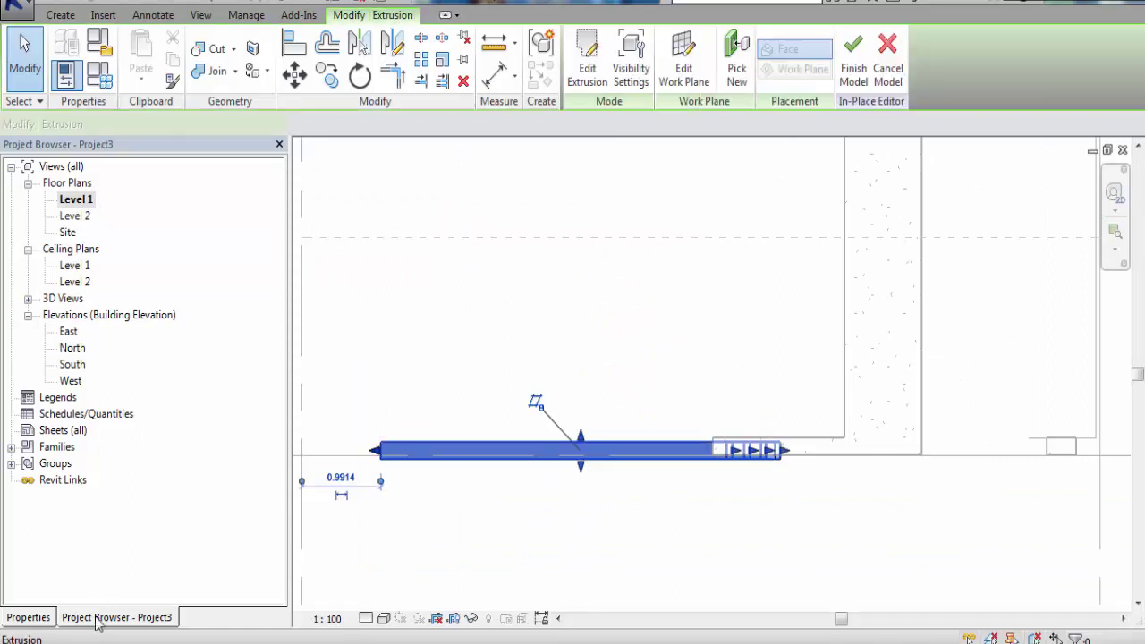
{"action": "left_click", "coordinate": [29, 617]}
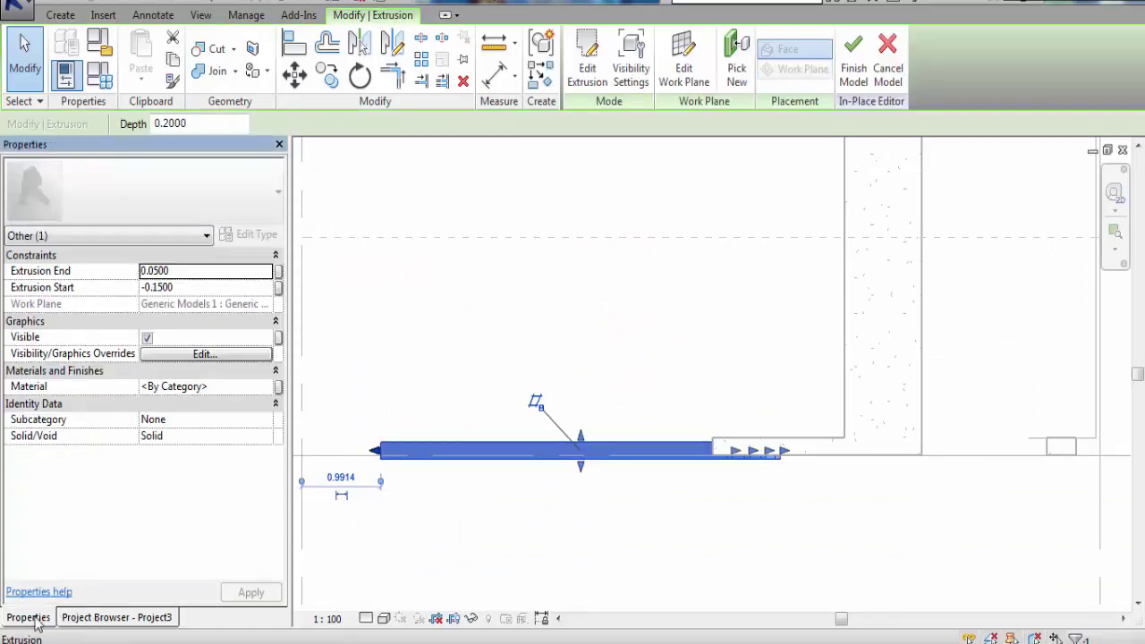
{"action": "left_click", "coordinate": [186, 272]}
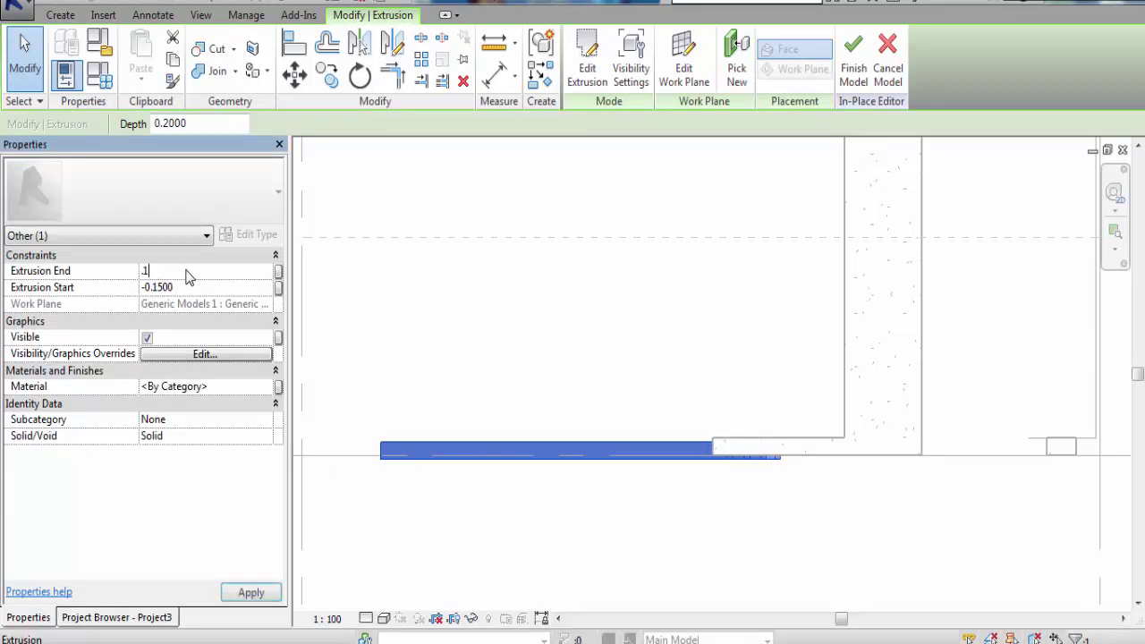
{"action": "left_click", "coordinate": [251, 594]}
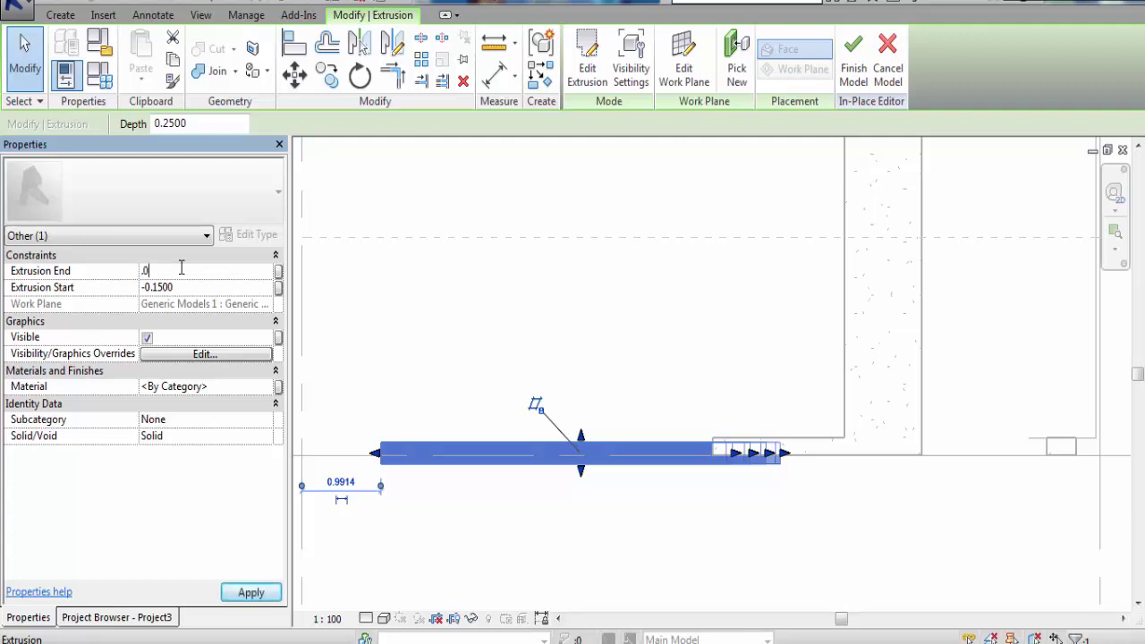
{"action": "left_click", "coordinate": [250, 593]}
{"action": "scroll", "coordinate": [669, 486], "scroll_direction": "up", "scroll_amount": 2}
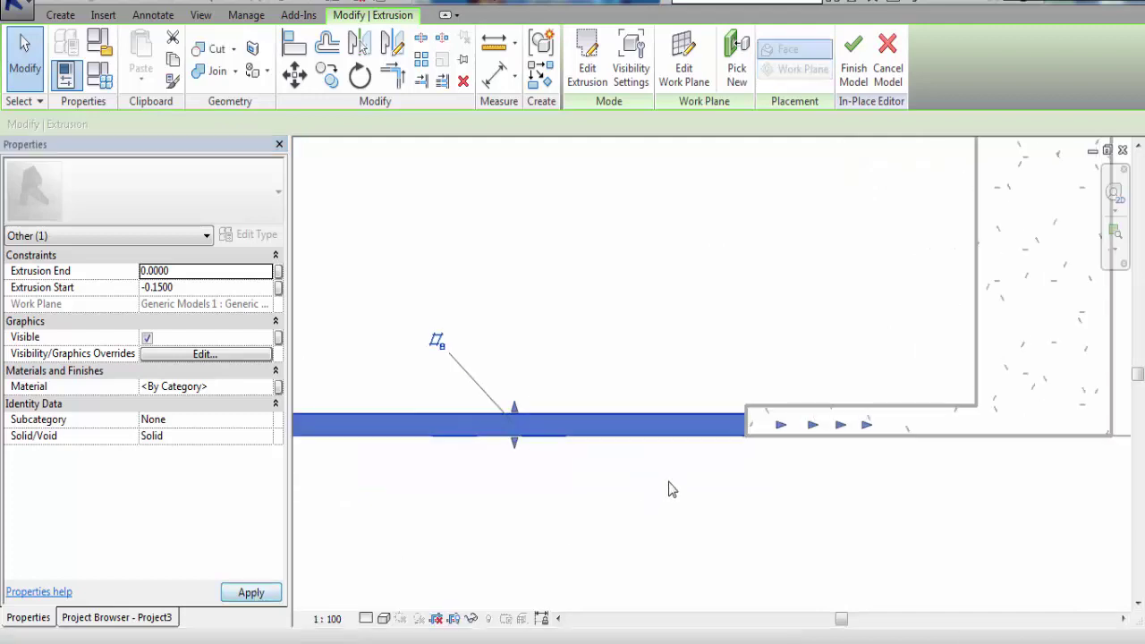
Drag the extrusion's face inward so its end sits at -0.0503
{"action": "left_click", "coordinate": [581, 319]}
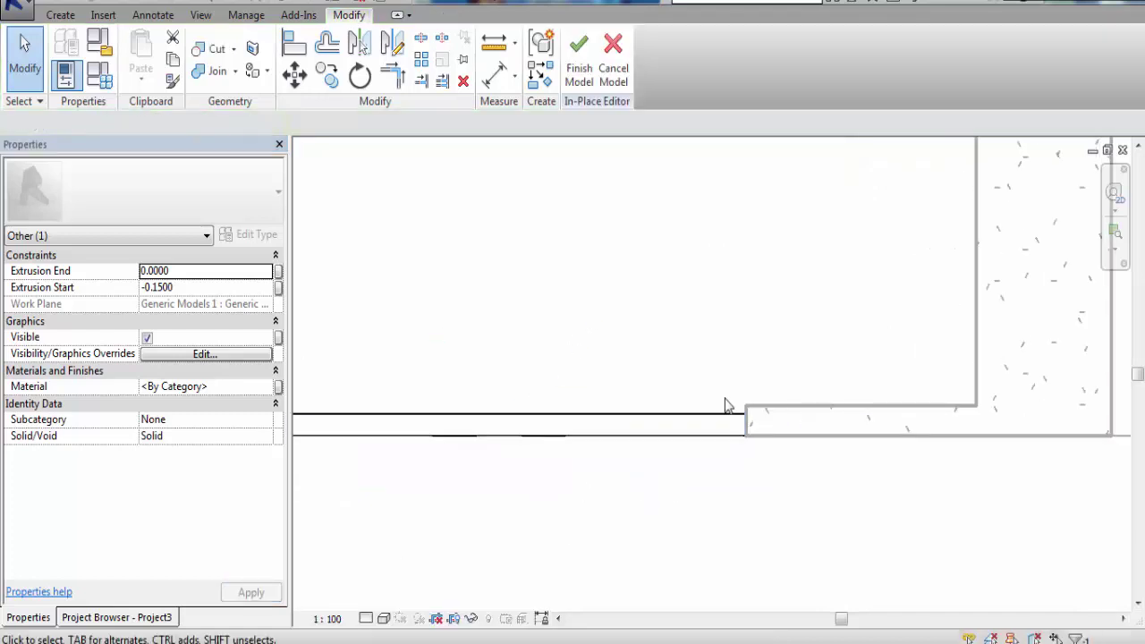
{"action": "left_click", "coordinate": [707, 424]}
{"action": "scroll", "coordinate": [831, 390], "scroll_direction": "down", "scroll_amount": 3}
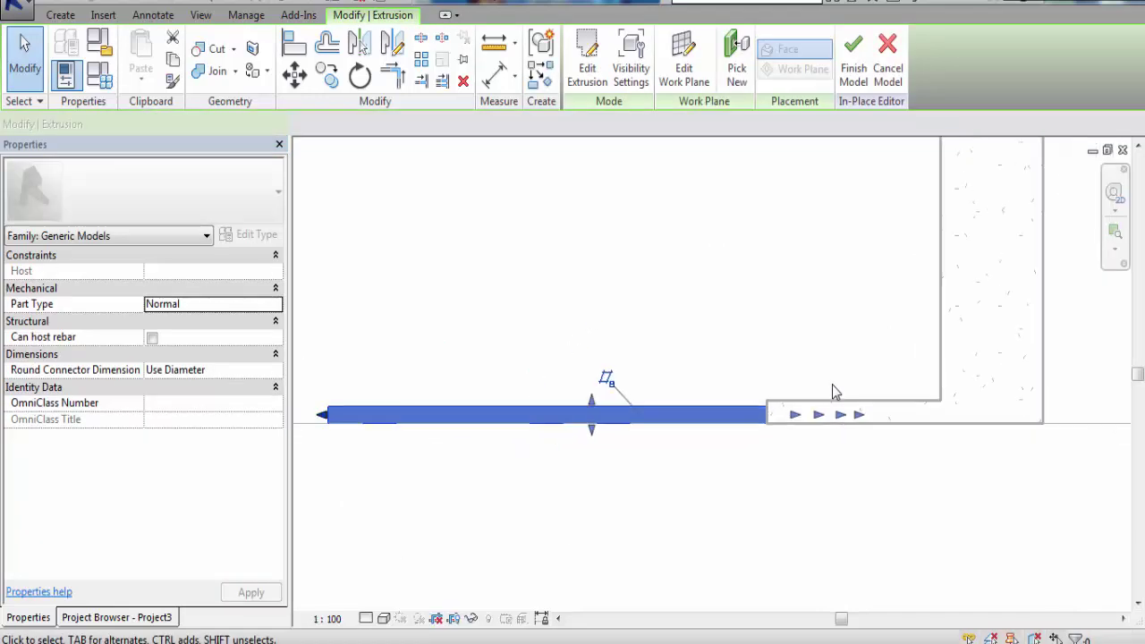
{"action": "scroll", "coordinate": [634, 430], "scroll_direction": "up", "scroll_amount": 2}
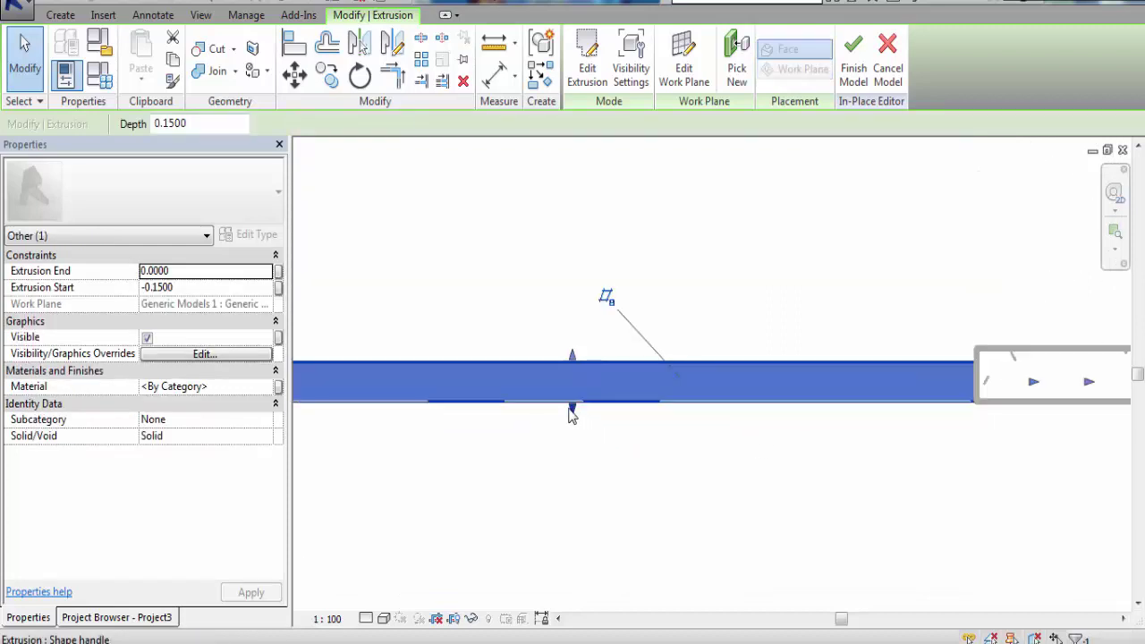
{"action": "left_click_drag", "start_coordinate": [572, 409], "coordinate": [573, 391]}
{"action": "left_click", "coordinate": [720, 447]}
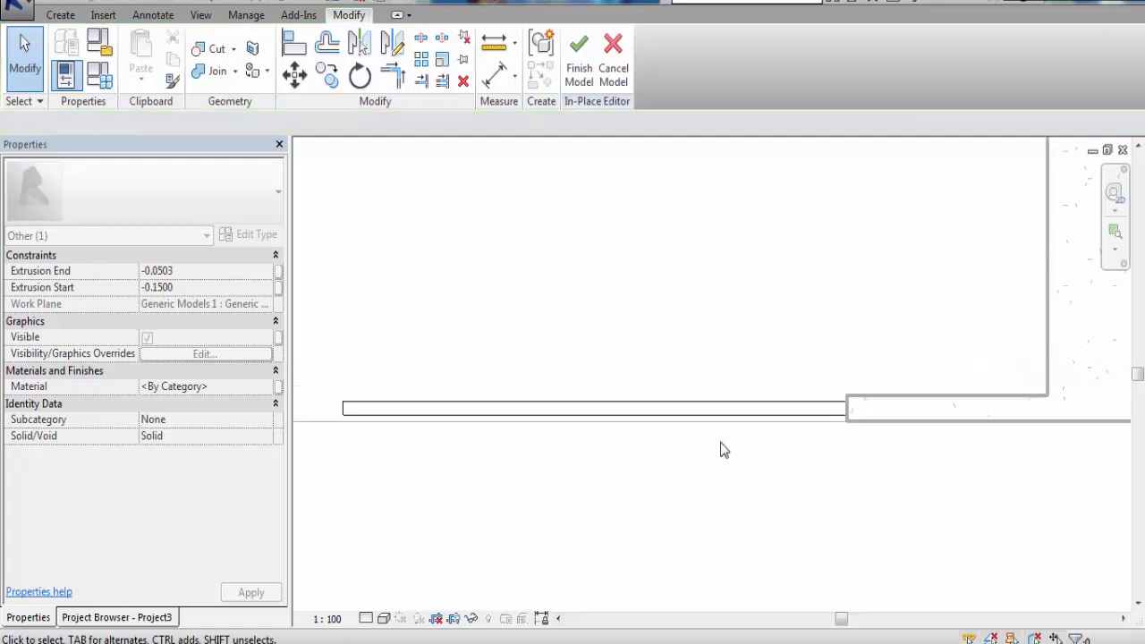
{"action": "left_click", "coordinate": [97, 619]}
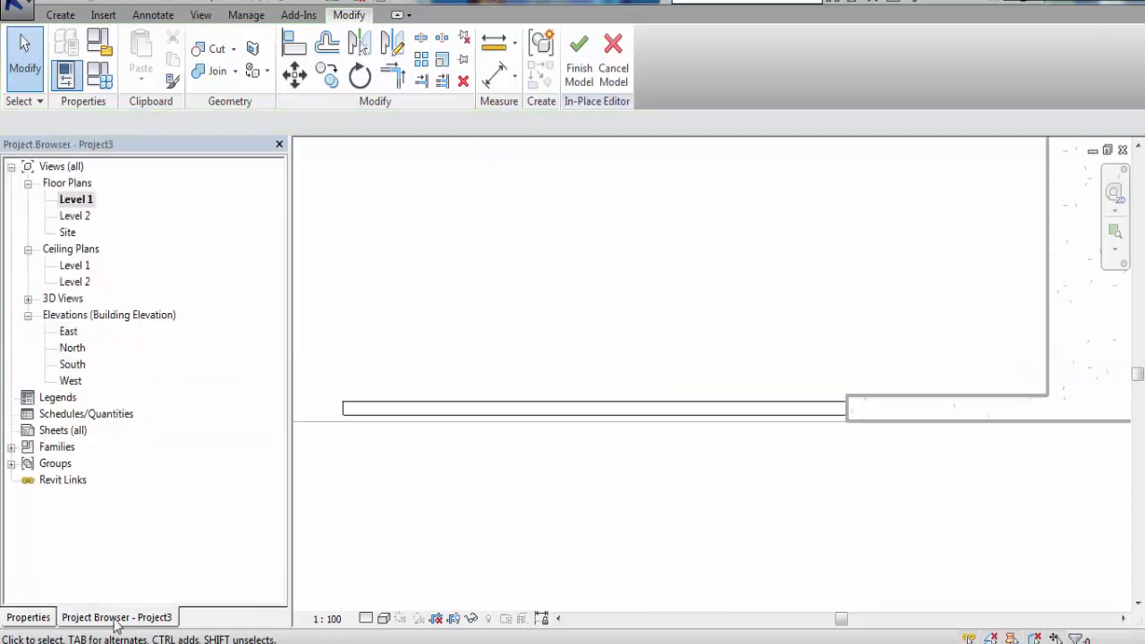
In the South elevation, stretch the third-lowest slat left to the grid line
{"action": "double_click", "coordinate": [72, 365]}
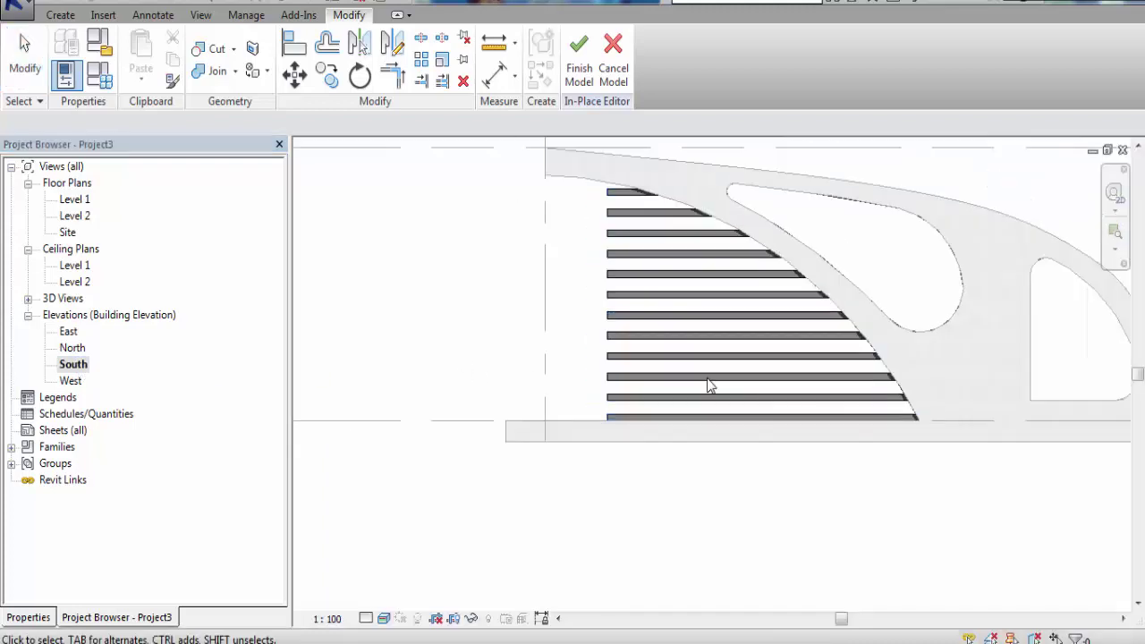
{"action": "left_click", "coordinate": [637, 361]}
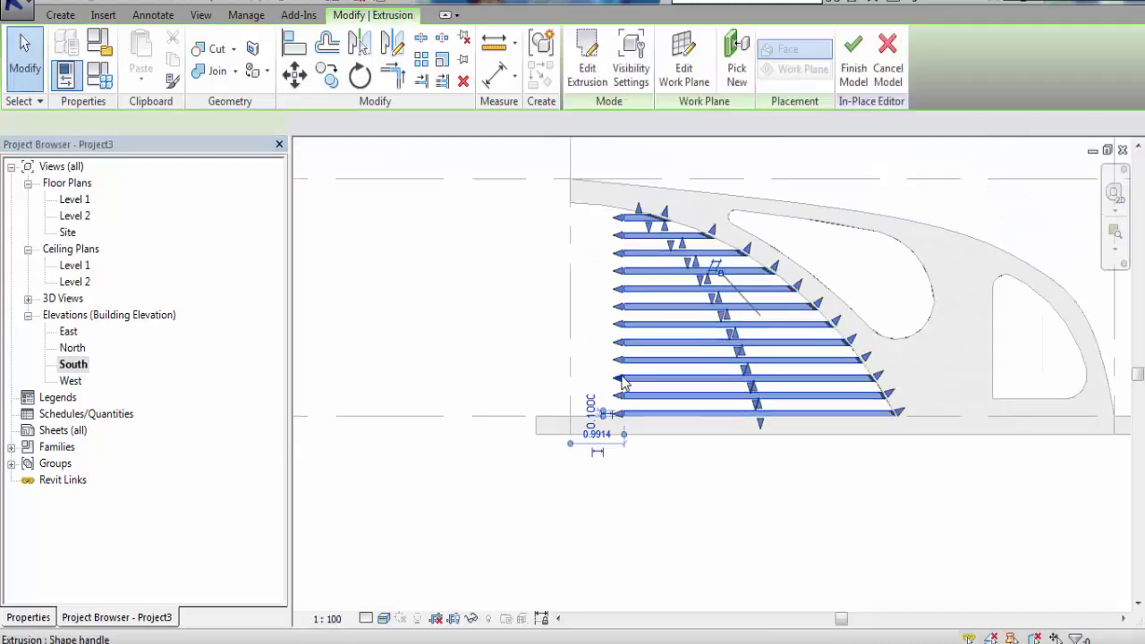
{"action": "scroll", "coordinate": [626, 371], "scroll_direction": "up", "scroll_amount": 2}
{"action": "left_click_drag", "start_coordinate": [623, 387], "coordinate": [544, 389]}
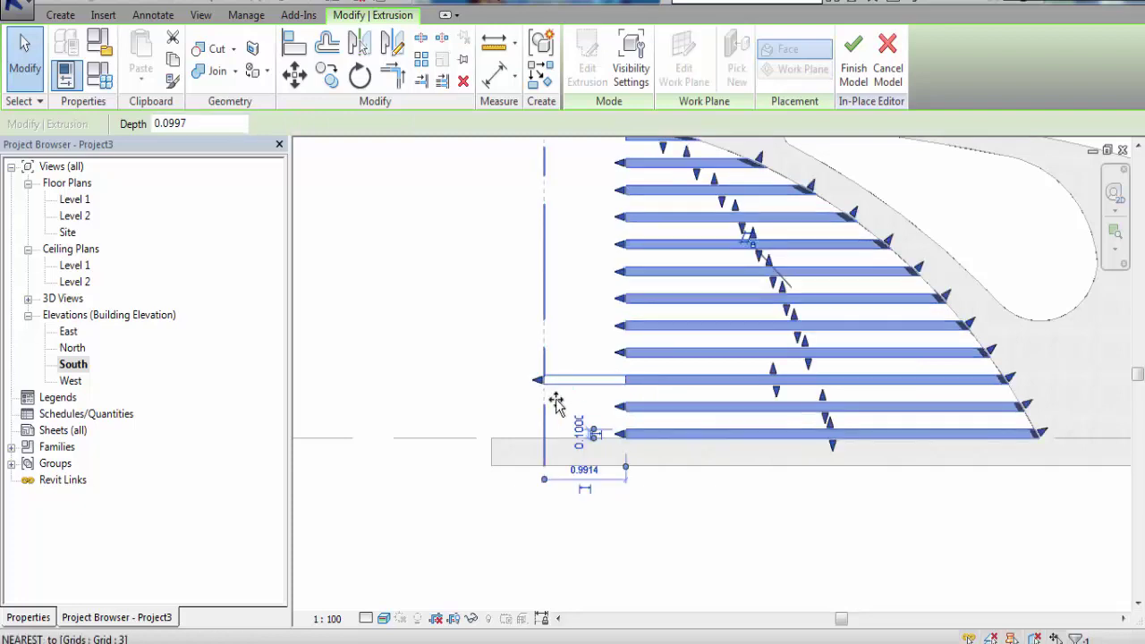
{"action": "scroll", "coordinate": [653, 480], "scroll_direction": "down", "scroll_amount": 2}
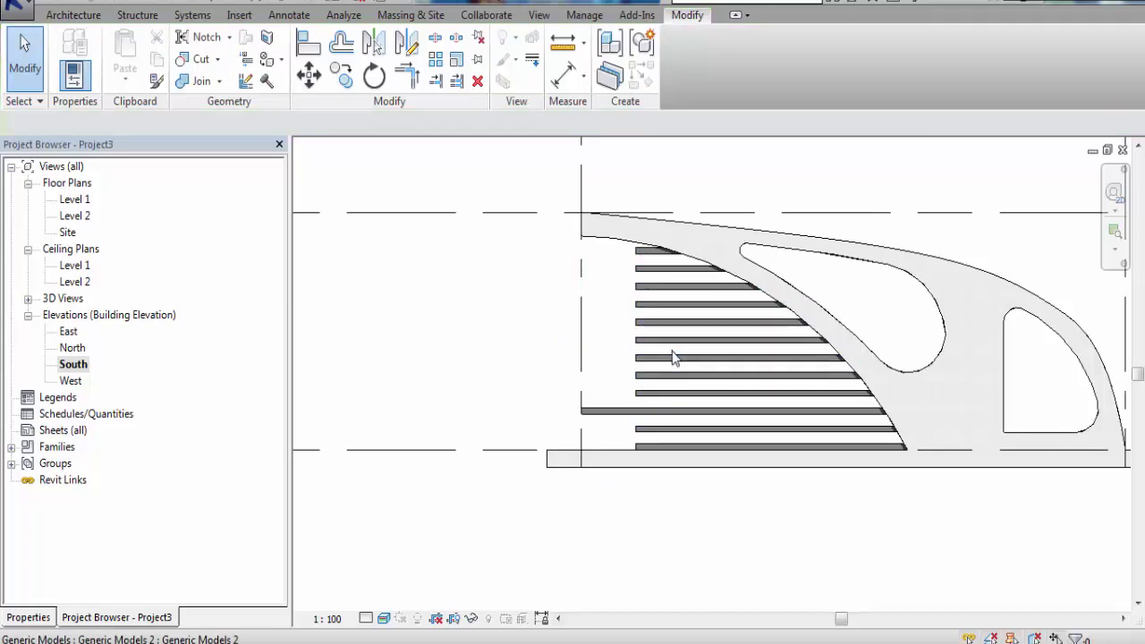
Reopen the slat Generic Model for in-place editing
{"action": "left_click", "coordinate": [29, 616]}
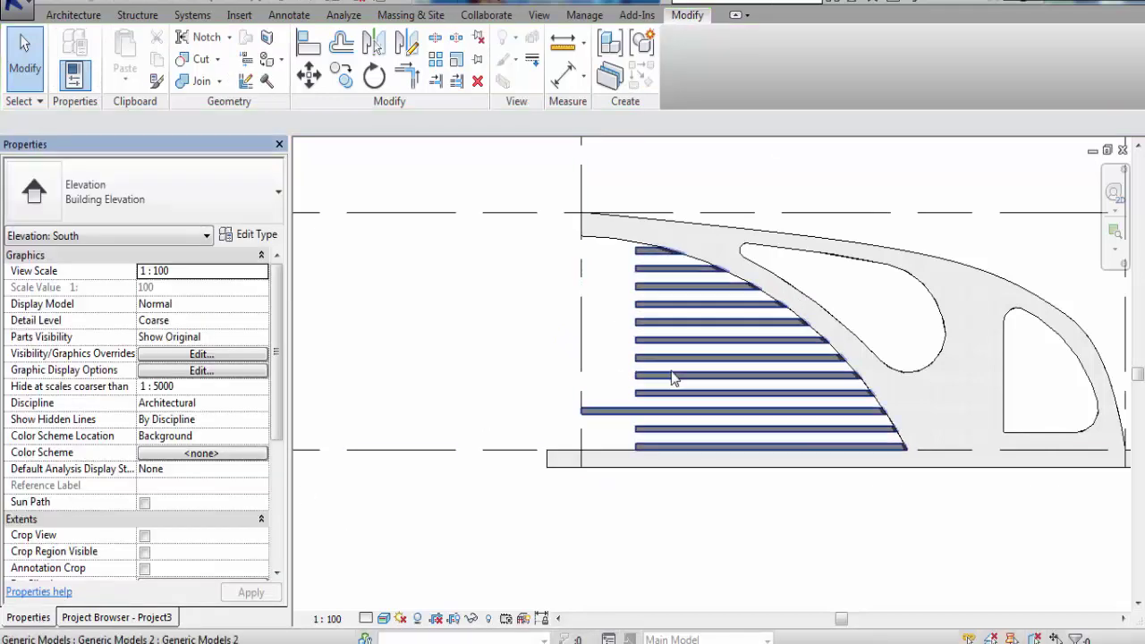
{"action": "left_click", "coordinate": [681, 345]}
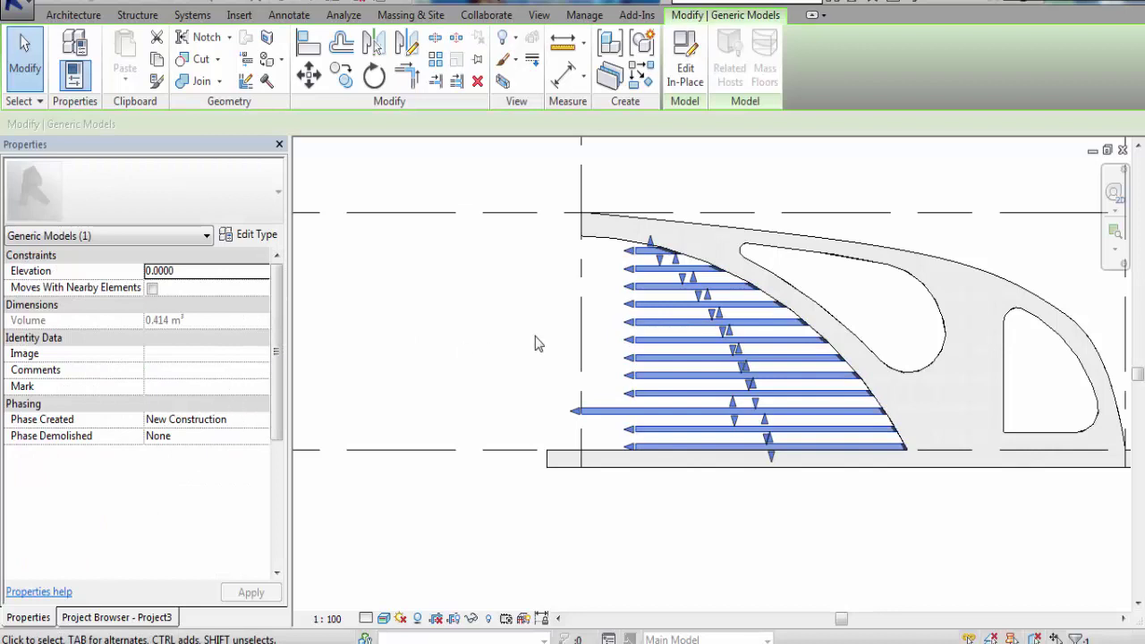
{"action": "left_click", "coordinate": [685, 72]}
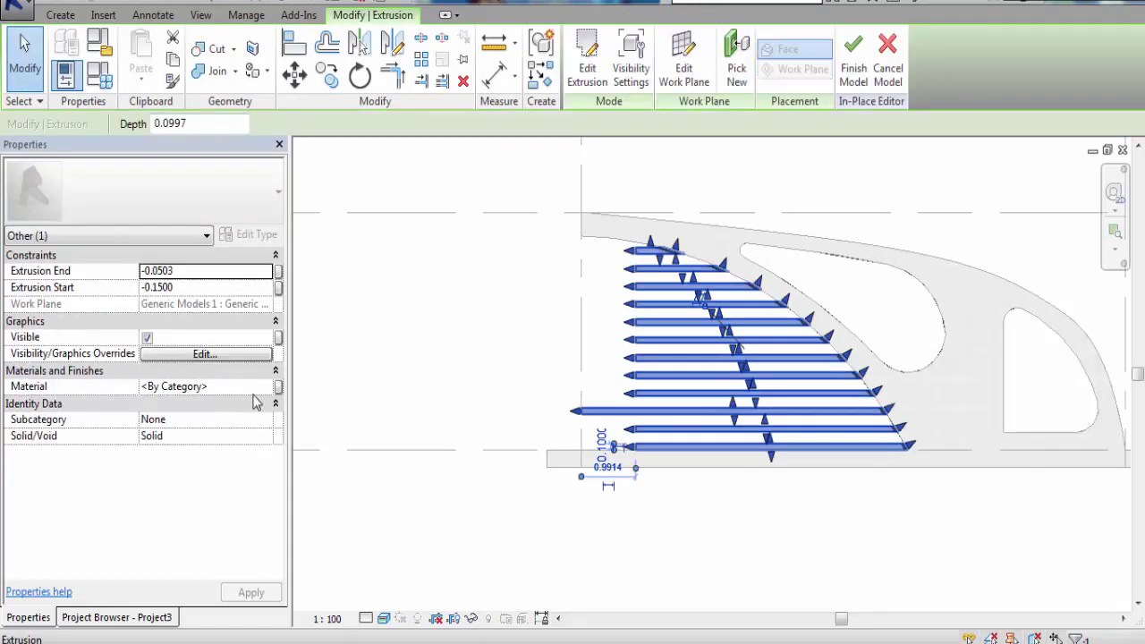
Assign the Door - Panel wood material to the slat extrusion, found by searching 'wood'
{"action": "left_click", "coordinate": [262, 386]}
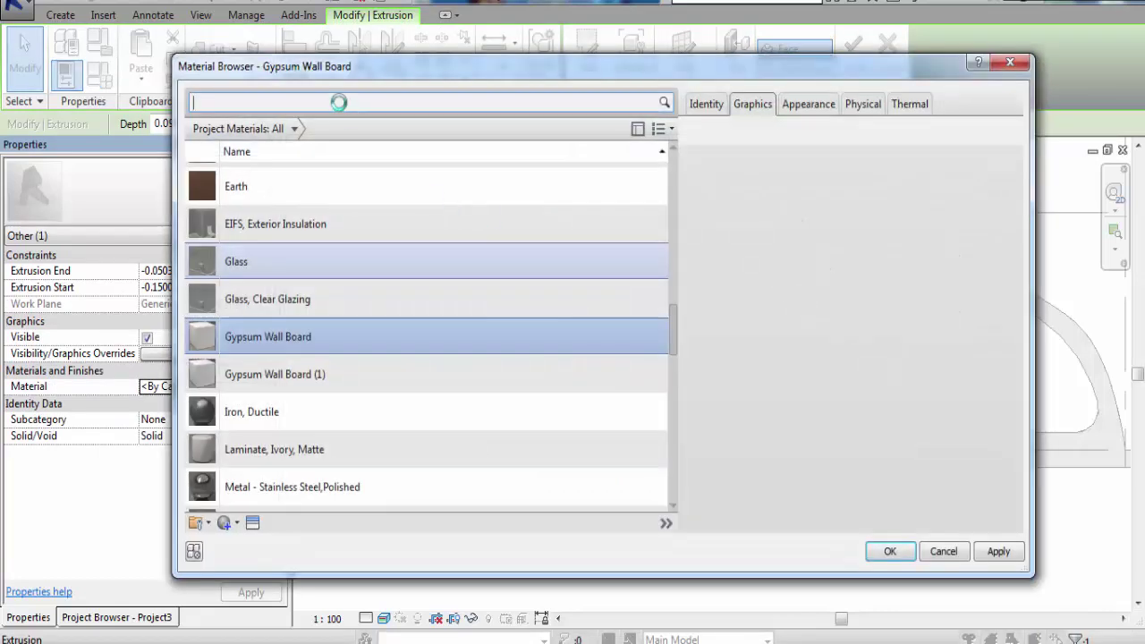
{"action": "type", "text": "wo"}
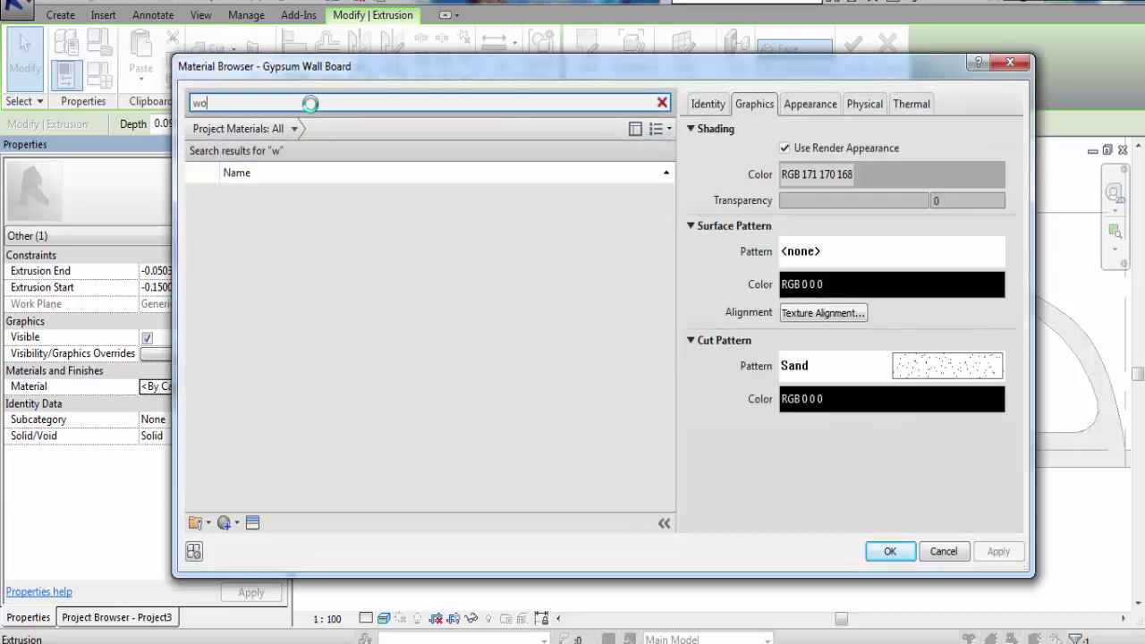
{"action": "type", "text": "od"}
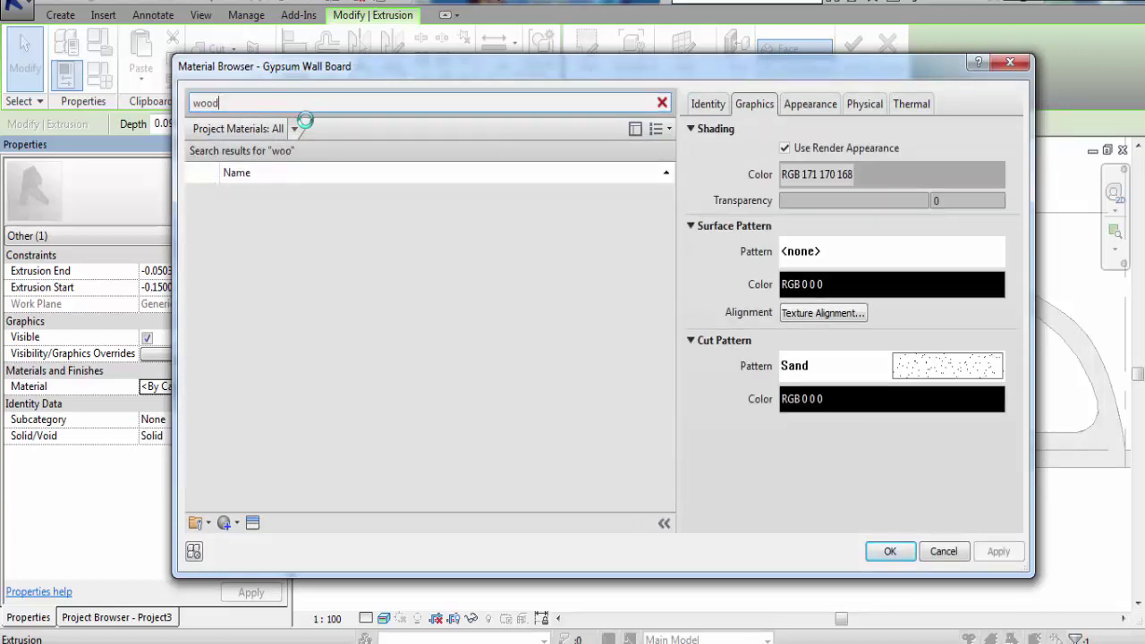
{"action": "double_click", "coordinate": [269, 235]}
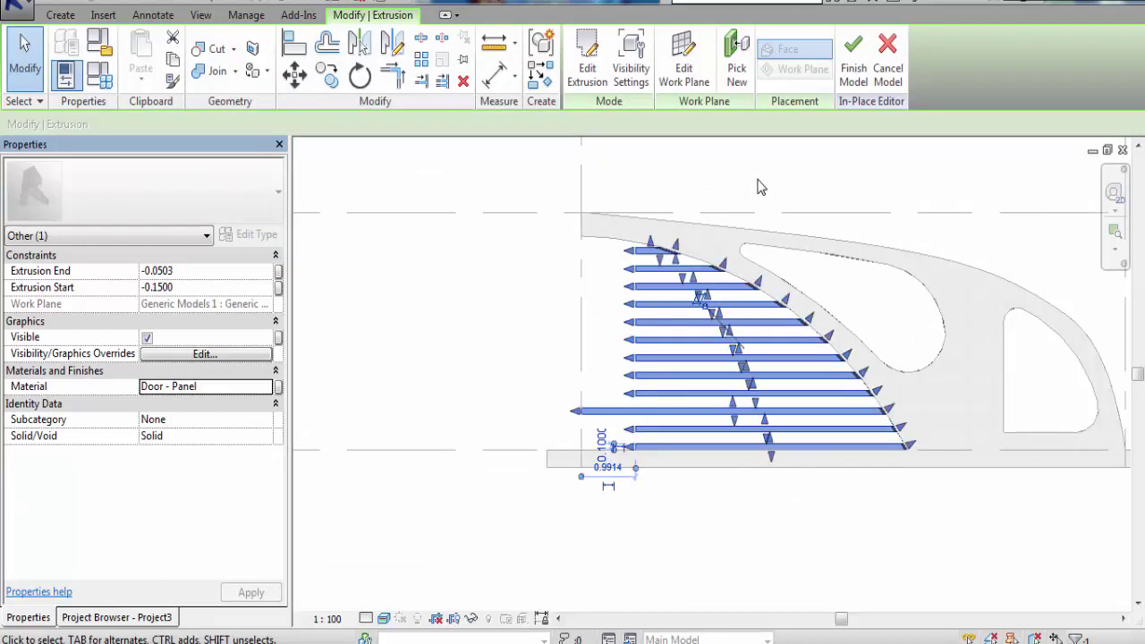
{"action": "left_click", "coordinate": [758, 186]}
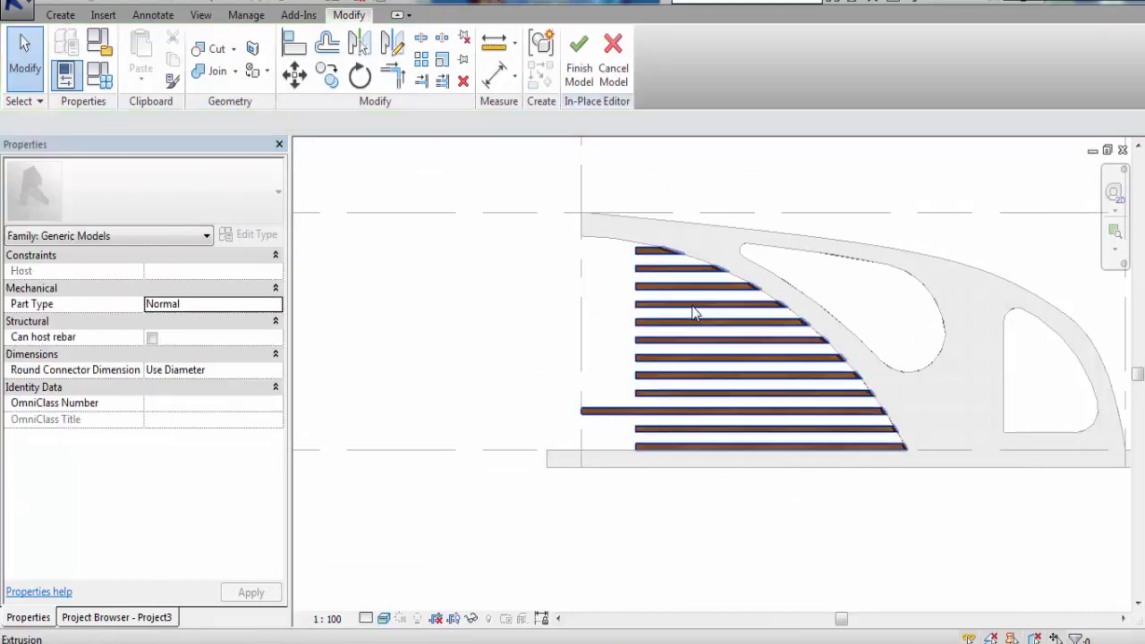
In the Level 1 plan, mirror a copy of the slat extrusion across the centre reference plane
{"action": "left_click", "coordinate": [672, 164]}
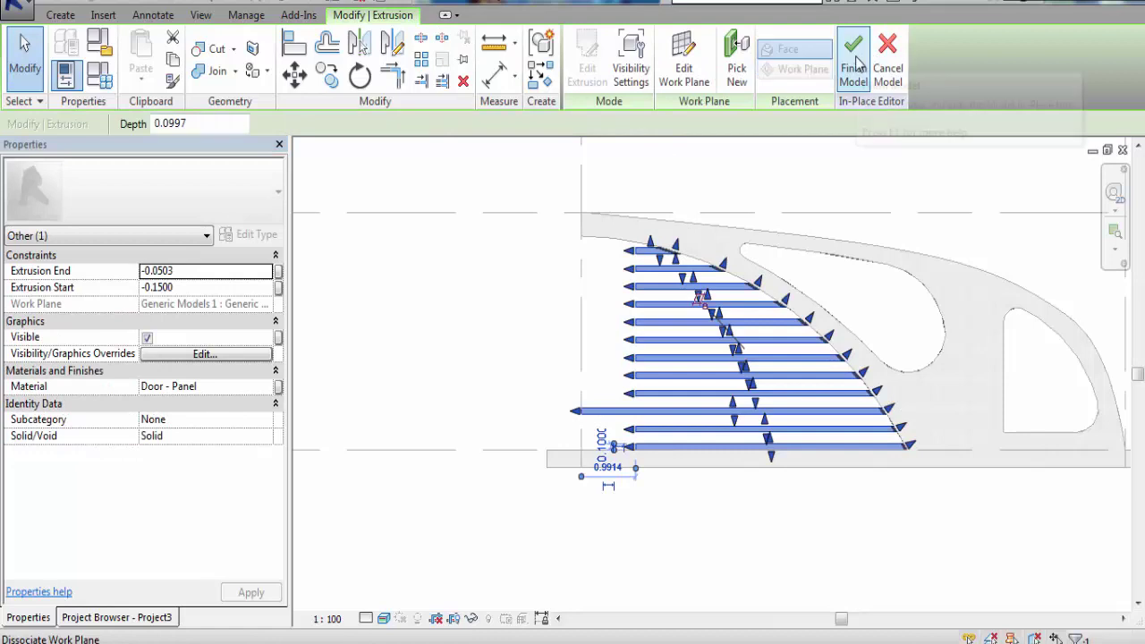
{"action": "left_click", "coordinate": [325, 484]}
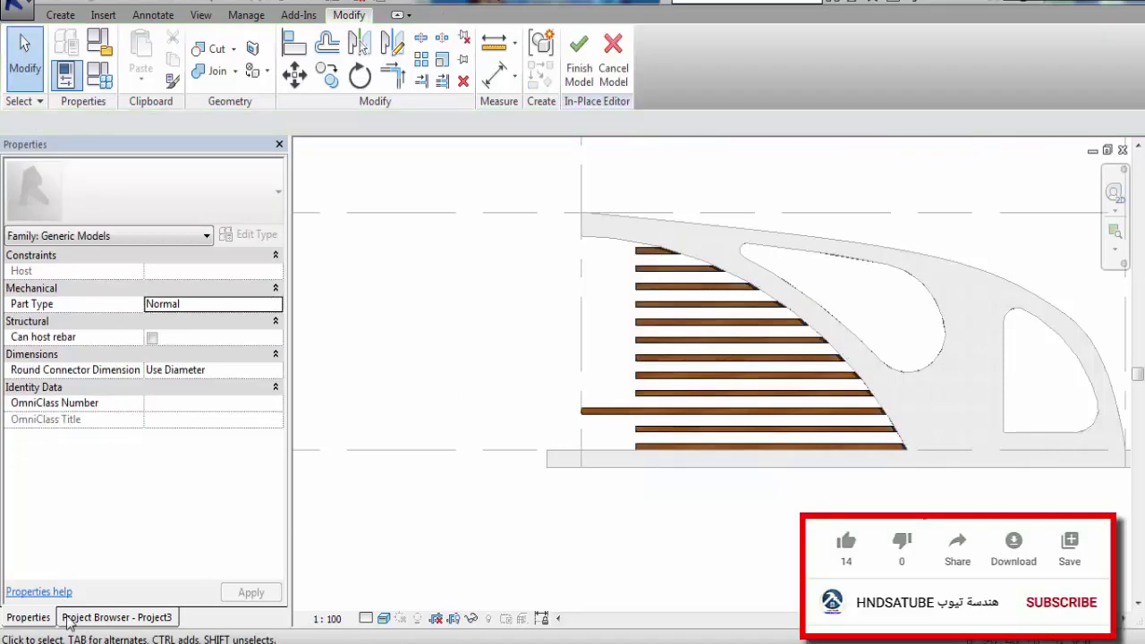
{"action": "left_click", "coordinate": [88, 619]}
{"action": "double_click", "coordinate": [75, 200]}
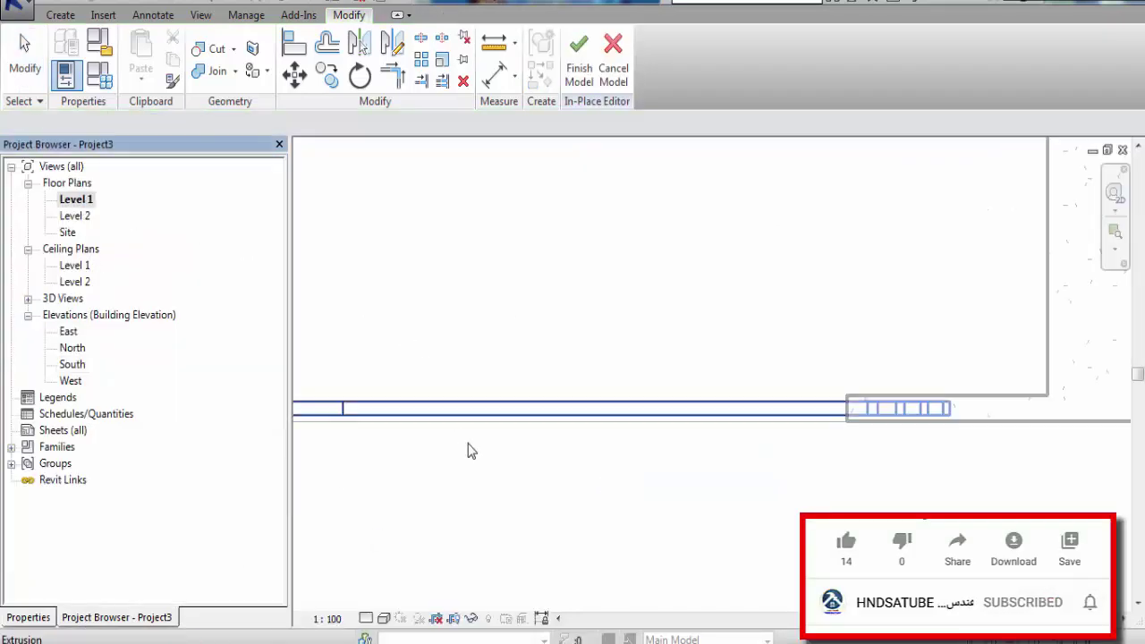
{"action": "left_click", "coordinate": [501, 417]}
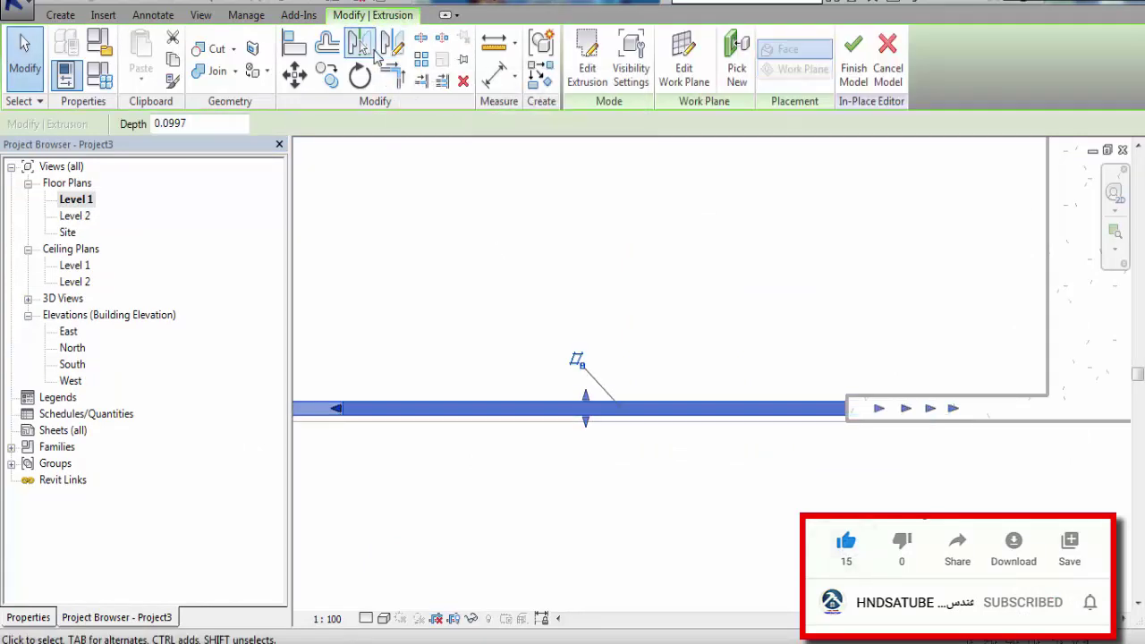
{"action": "left_click", "coordinate": [362, 45]}
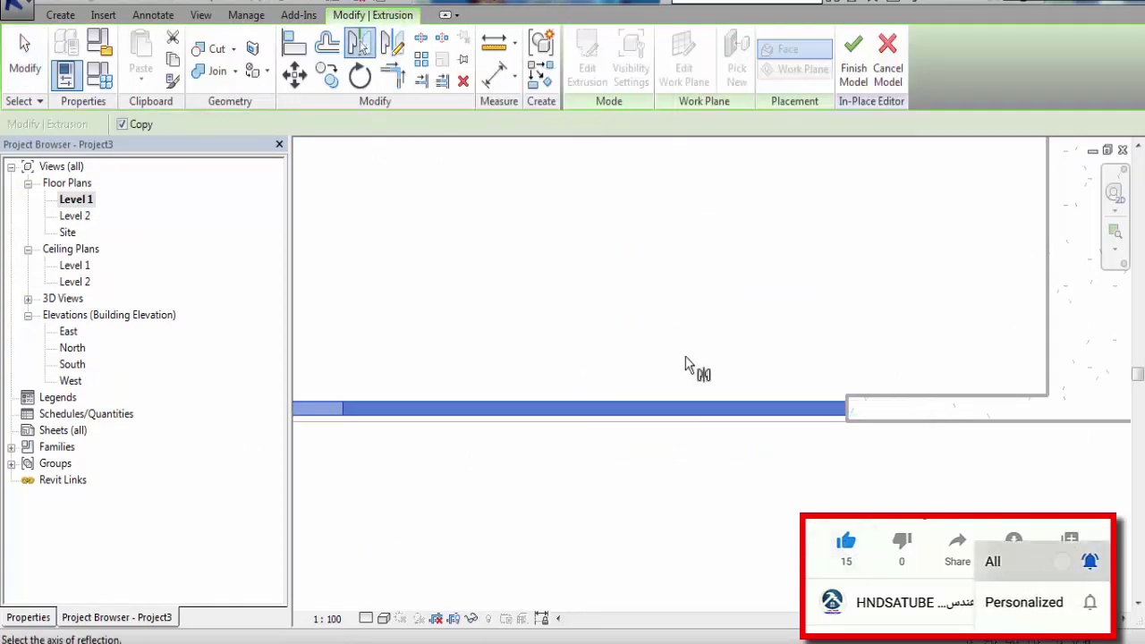
{"action": "scroll", "coordinate": [652, 388], "scroll_direction": "up", "scroll_amount": 1}
{"action": "scroll", "coordinate": [652, 387], "scroll_direction": "down", "scroll_amount": 3}
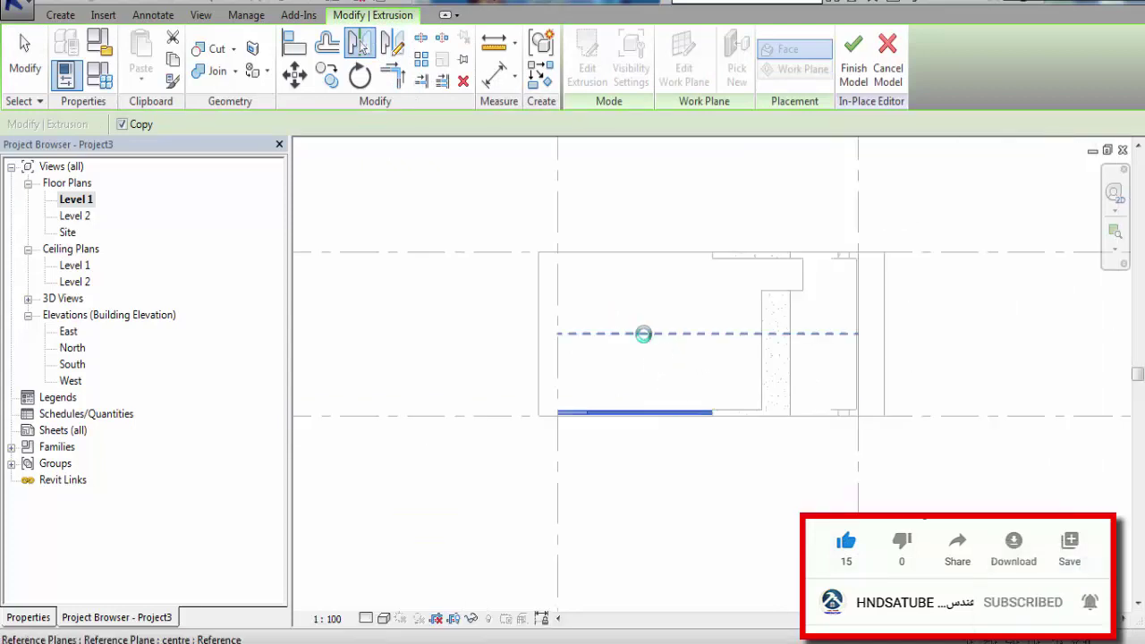
{"action": "left_click", "coordinate": [643, 334]}
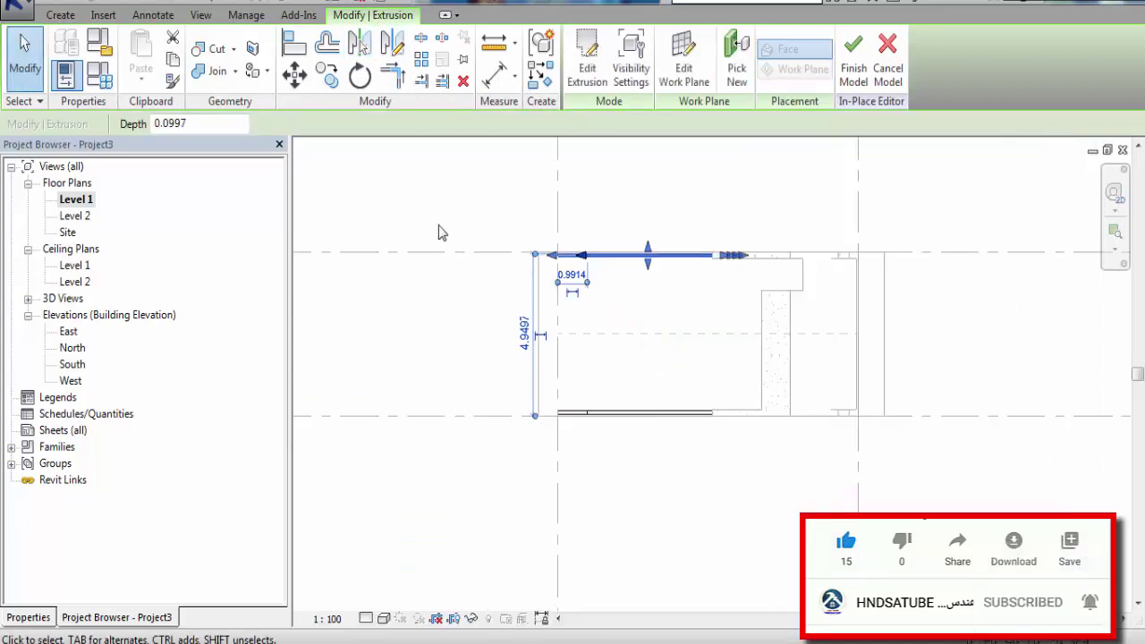
{"action": "left_click", "coordinate": [286, 4]}
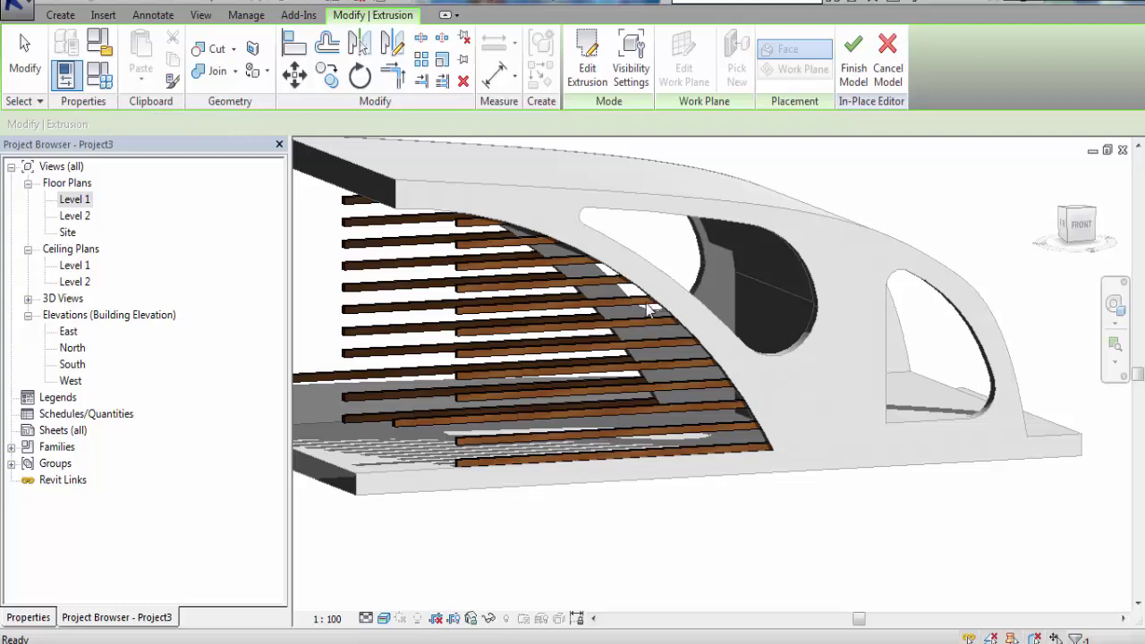
Orbit and zoom the 3D view to inspect the brown wood slats on both pavilion sides
{"action": "middle_click_drag", "start_coordinate": [583, 439], "coordinate": [689, 460], "text": "shift"}
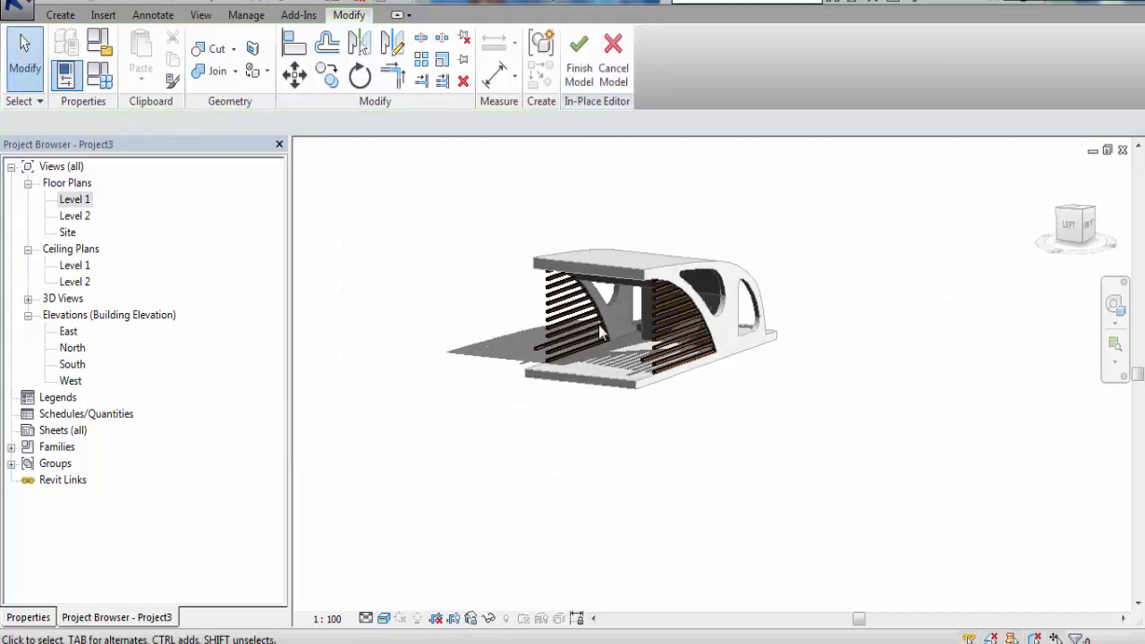
{"action": "scroll", "coordinate": [615, 320], "scroll_direction": "up", "scroll_amount": 3}
{"action": "mouse_move", "coordinate": [614, 320]}
{"action": "middle_mouse_down", "text": "shift"}
{"action": "mouse_move", "coordinate": [602, 248]}
{"action": "mouse_move", "coordinate": [613, 345]}
{"action": "mouse_move", "coordinate": [464, 566]}
{"action": "middle_mouse_up", "text": "shift"}
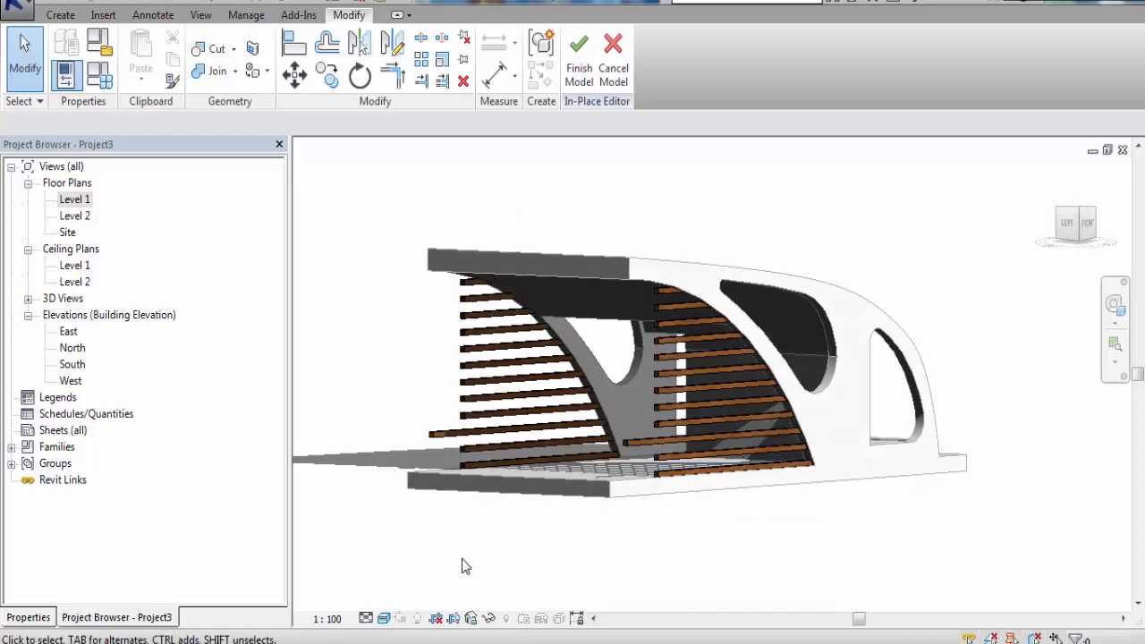
{"action": "middle_click_drag", "start_coordinate": [668, 522], "coordinate": [442, 443], "text": "shift"}
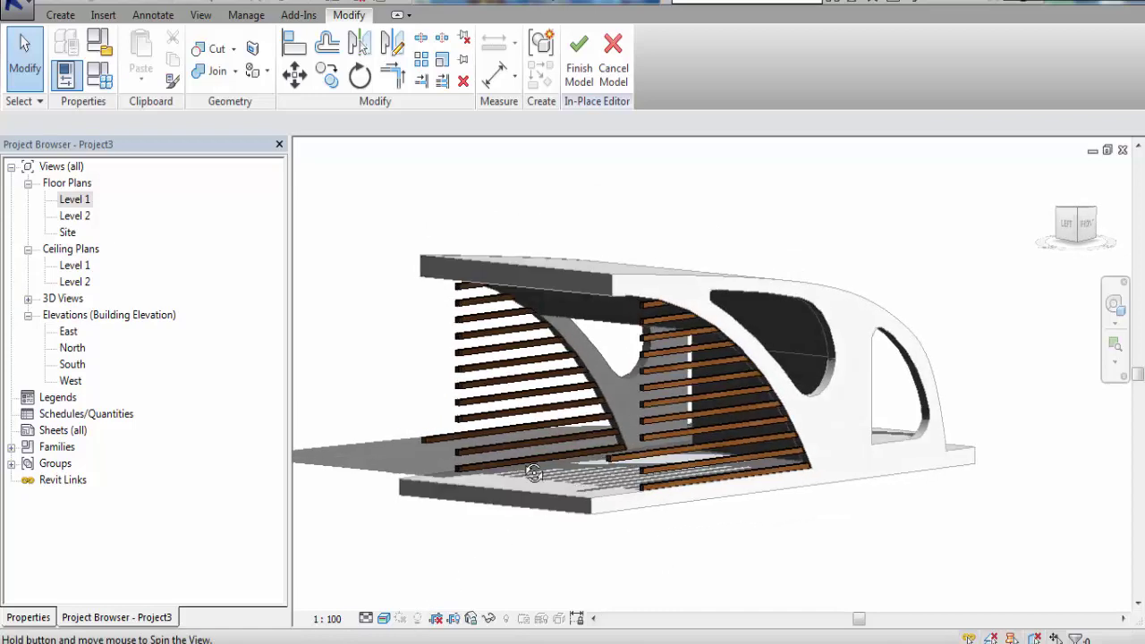
{"action": "scroll", "coordinate": [441, 444], "scroll_direction": "up", "scroll_amount": 3}
{"action": "scroll", "coordinate": [441, 443], "scroll_direction": "up", "scroll_amount": 2}
{"action": "scroll", "coordinate": [444, 447], "scroll_direction": "up", "scroll_amount": 2}
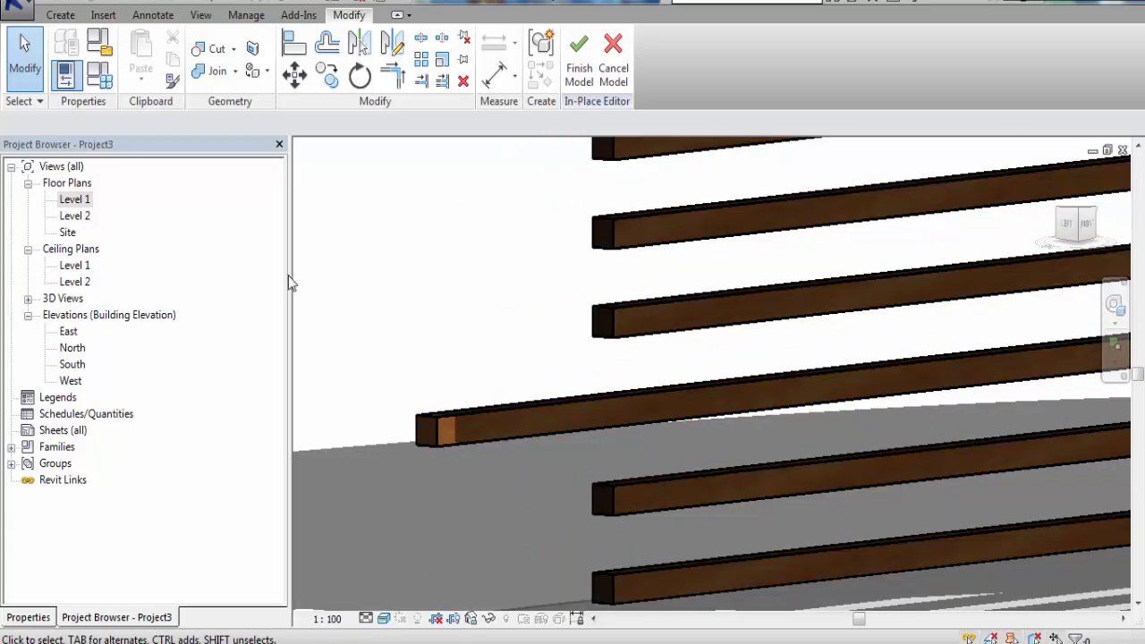
{"action": "left_click", "coordinate": [61, 18]}
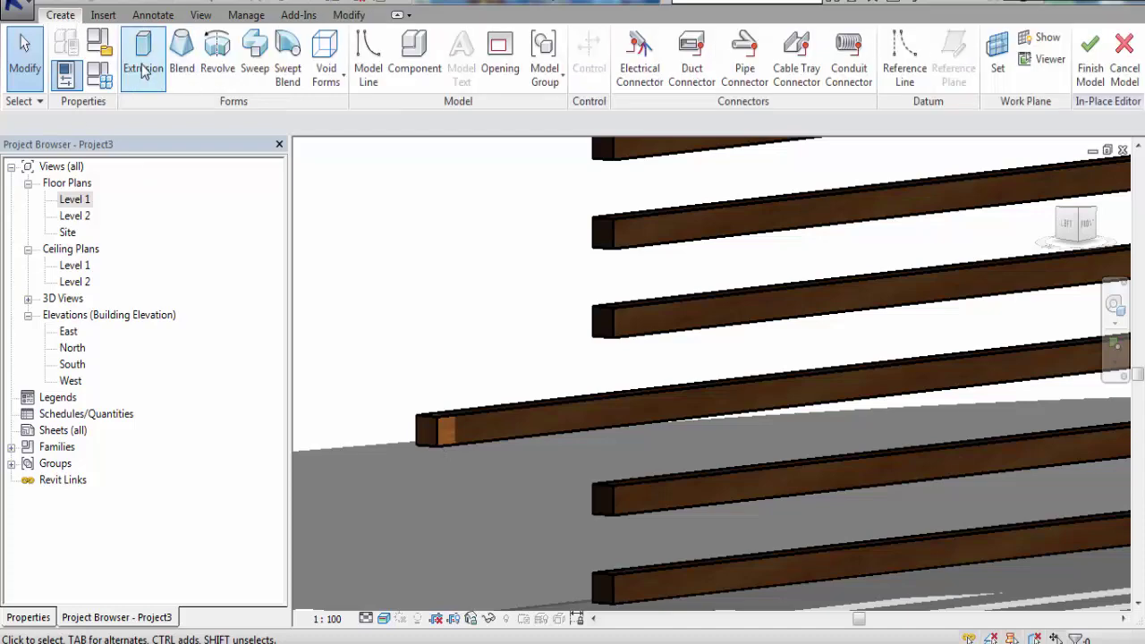
Start a new extrusion and set its work plane by picking a face on a wood slat
{"action": "left_click", "coordinate": [143, 72]}
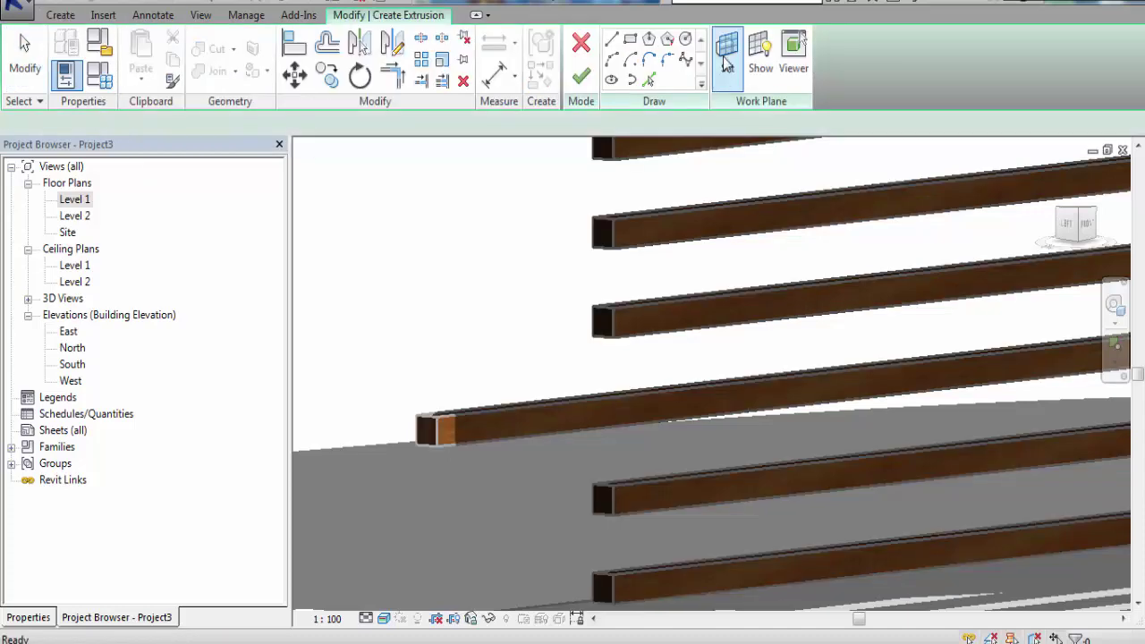
{"action": "left_click", "coordinate": [727, 56]}
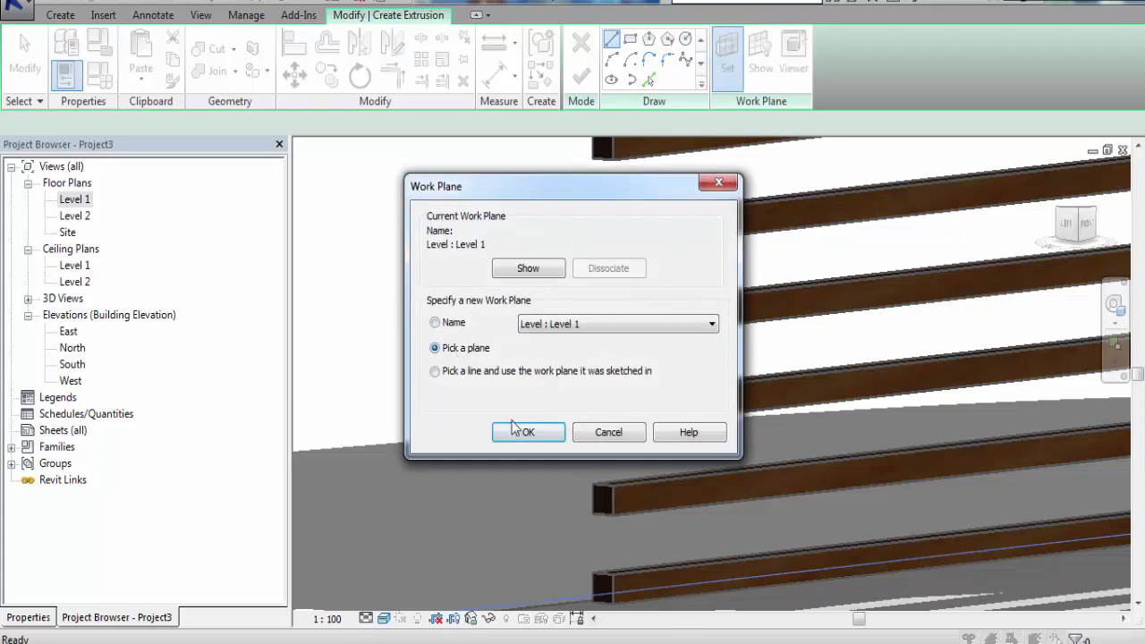
{"action": "left_click", "coordinate": [515, 429]}
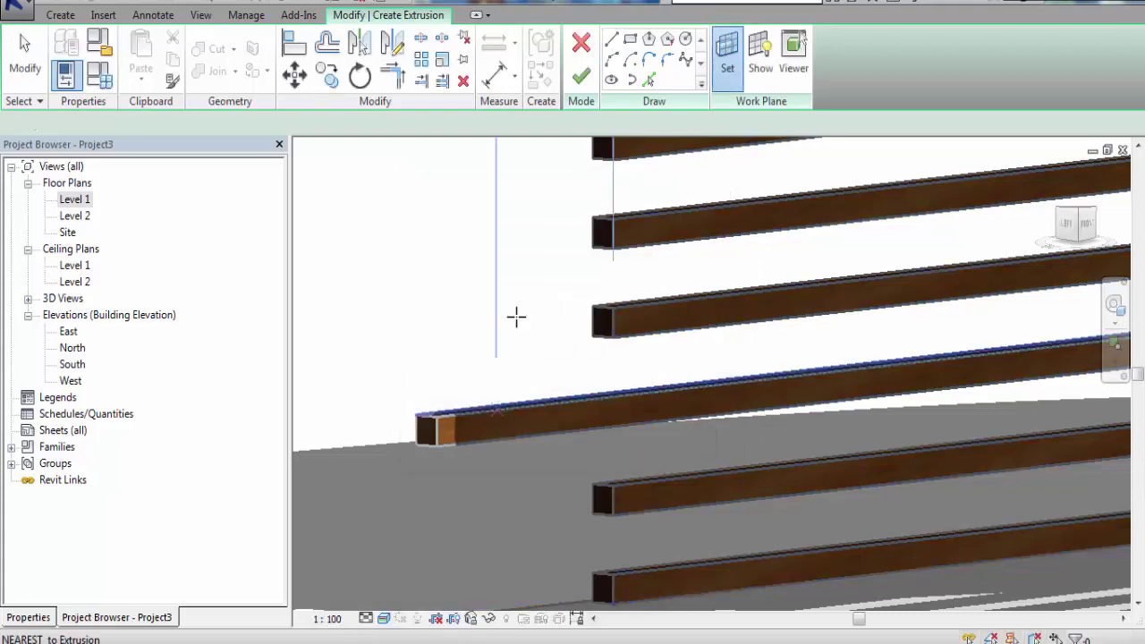
{"action": "left_click", "coordinate": [629, 38]}
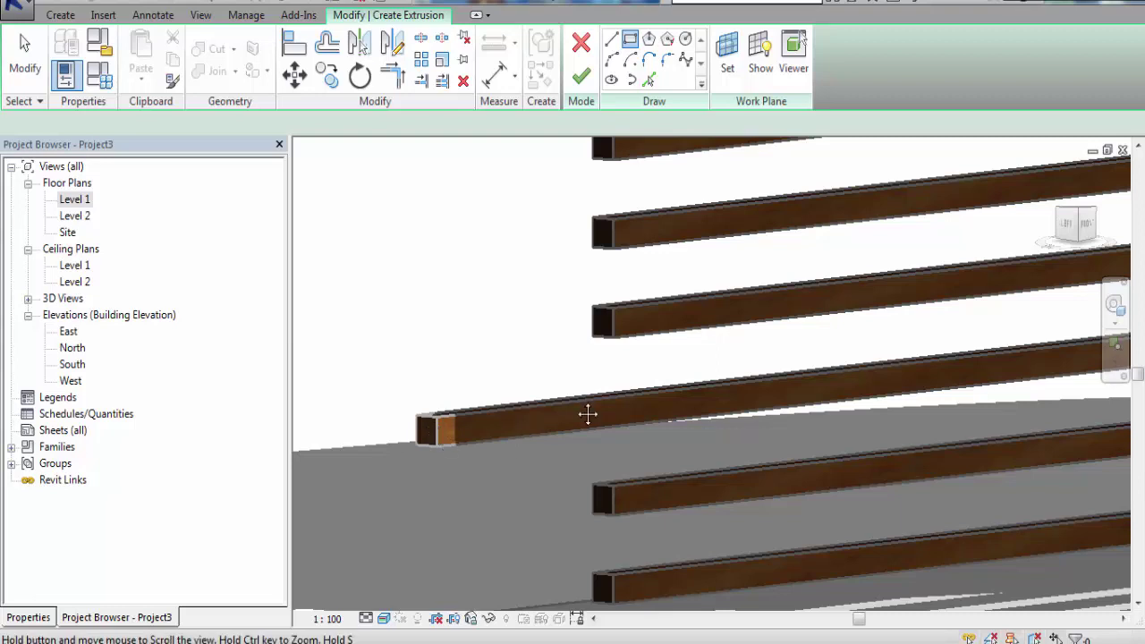
{"action": "scroll", "coordinate": [587, 414], "scroll_direction": "up", "scroll_amount": 3}
{"action": "scroll", "coordinate": [554, 404], "scroll_direction": "up", "scroll_amount": 3}
{"action": "scroll", "coordinate": [552, 383], "scroll_direction": "down", "scroll_amount": 3}
{"action": "scroll", "coordinate": [551, 381], "scroll_direction": "down", "scroll_amount": 2}
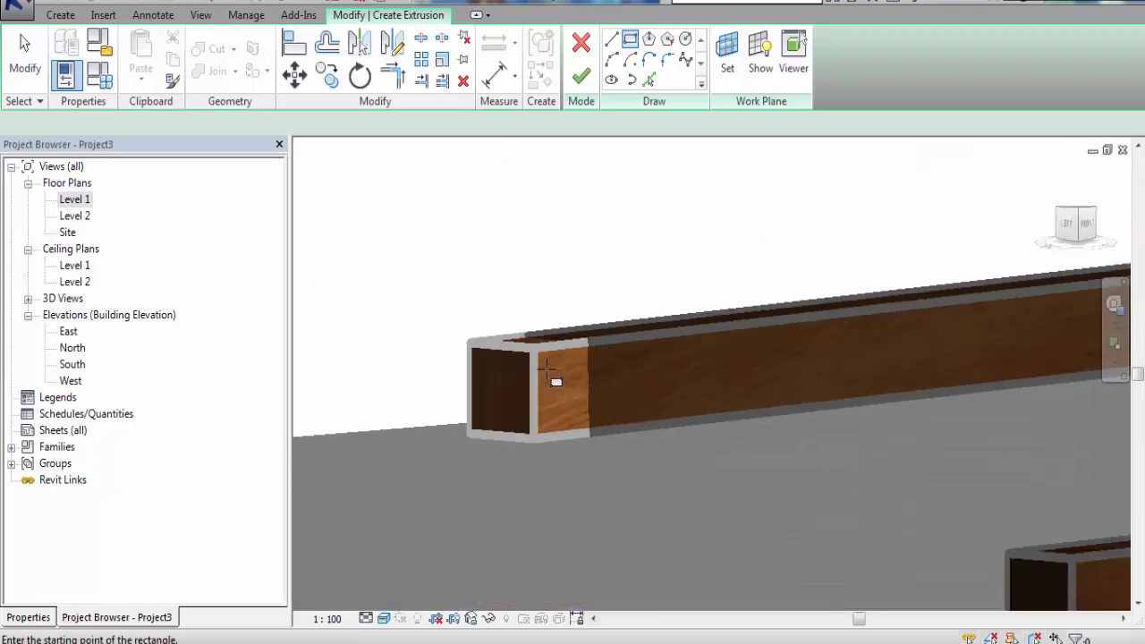
{"action": "scroll", "coordinate": [547, 379], "scroll_direction": "down", "scroll_amount": 1}
Re-pick the slat's side face as work plane, abandon the rectangle attempts, and zoom to the whole model
{"action": "left_click", "coordinate": [535, 351]}
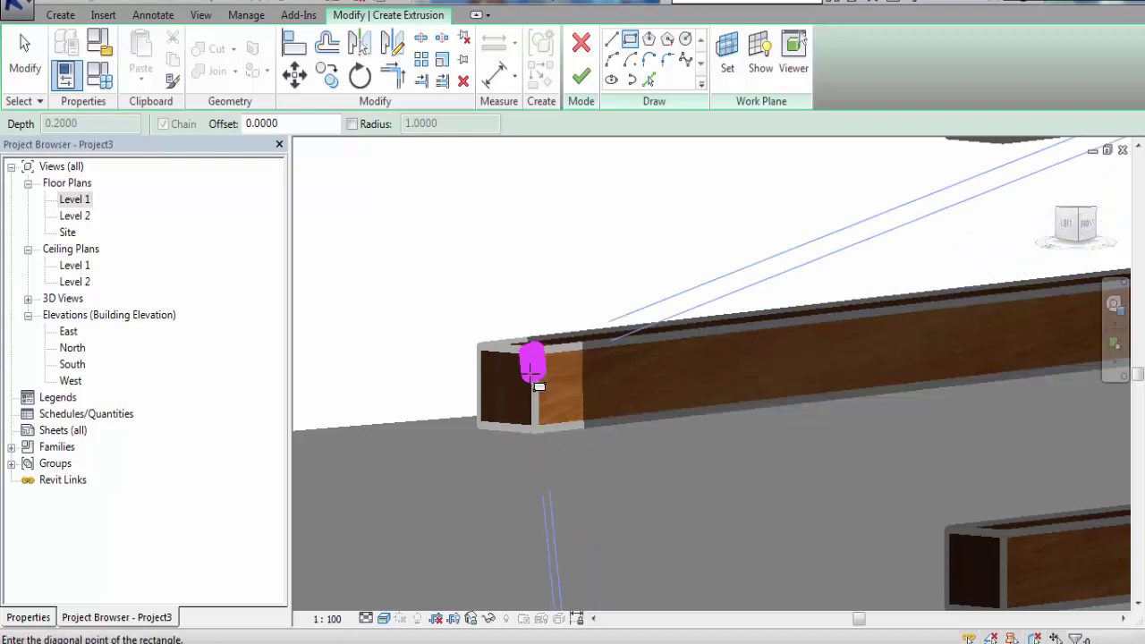
{"action": "key", "text": "Escape"}
{"action": "key", "text": "Escape"}
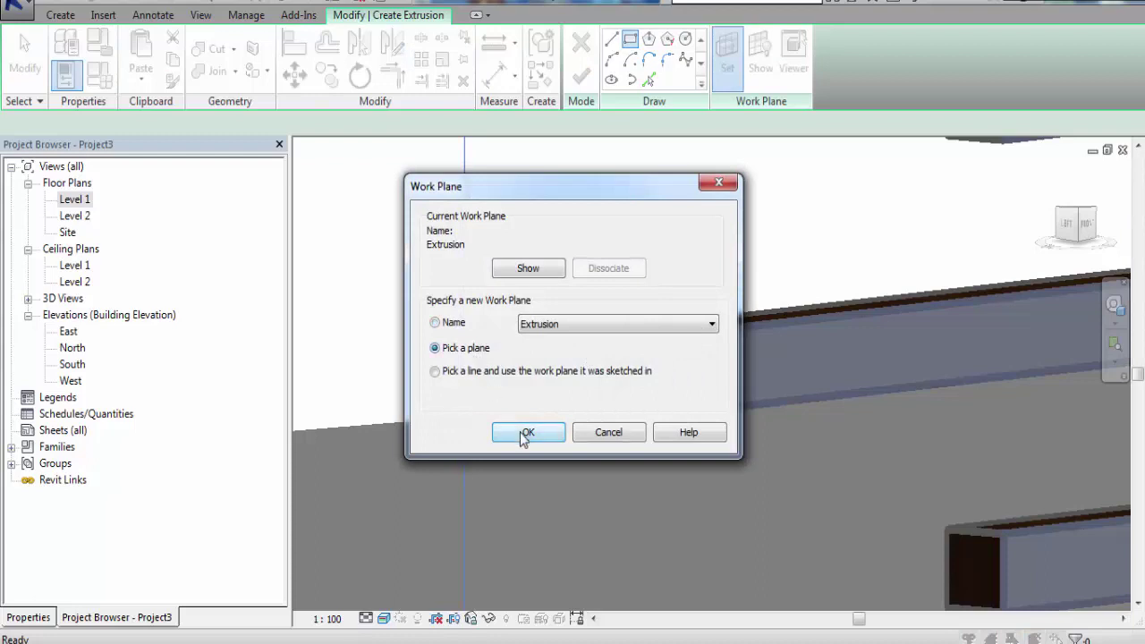
{"action": "left_click", "coordinate": [521, 430]}
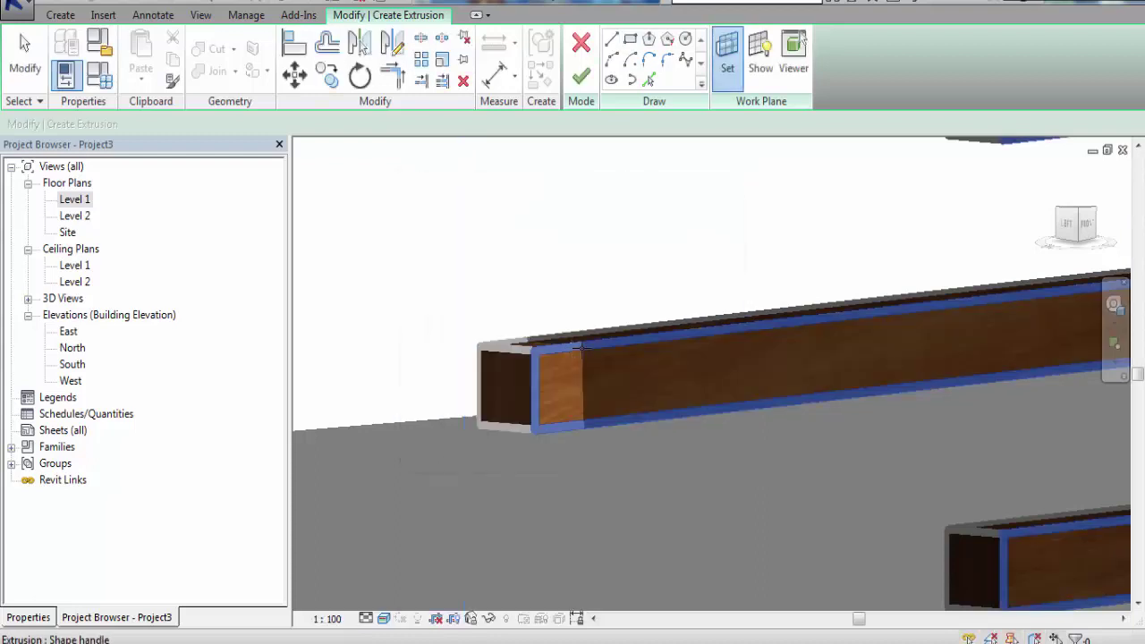
{"action": "left_click", "coordinate": [579, 349]}
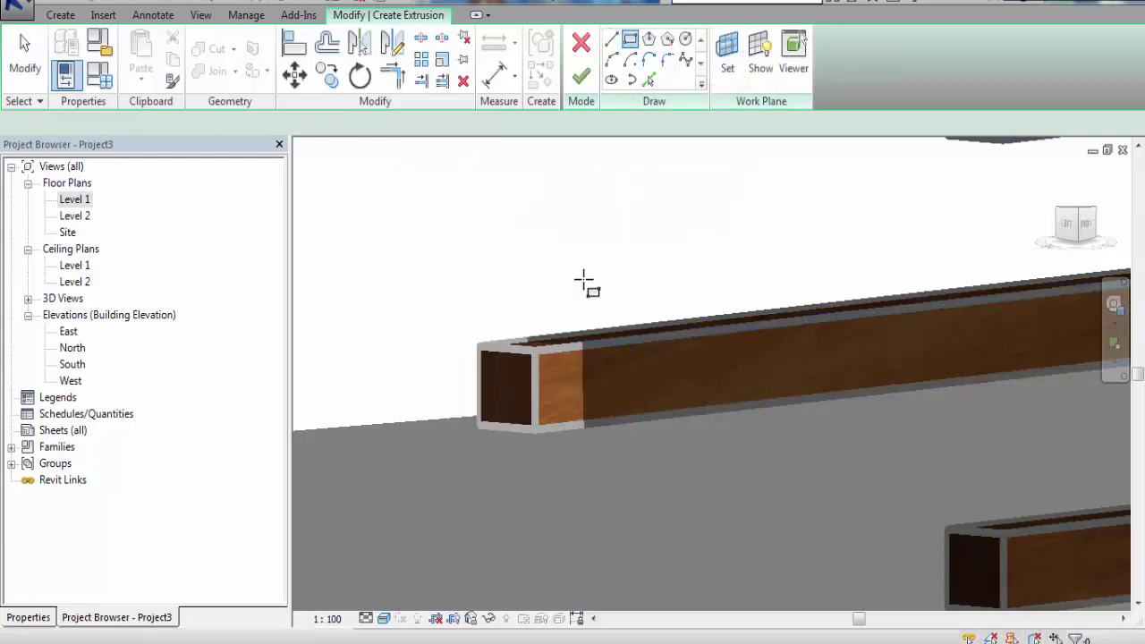
{"action": "left_click", "coordinate": [534, 350]}
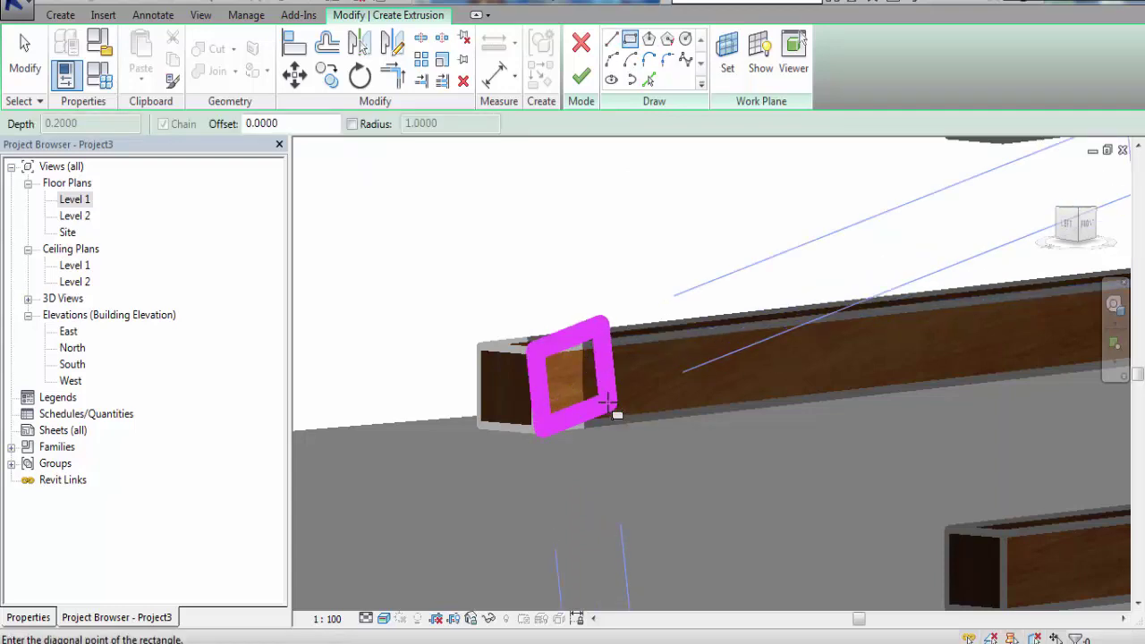
{"action": "left_click", "coordinate": [18, 54]}
{"action": "middle_click_drag", "start_coordinate": [568, 381], "coordinate": [506, 283], "text": "shift"}
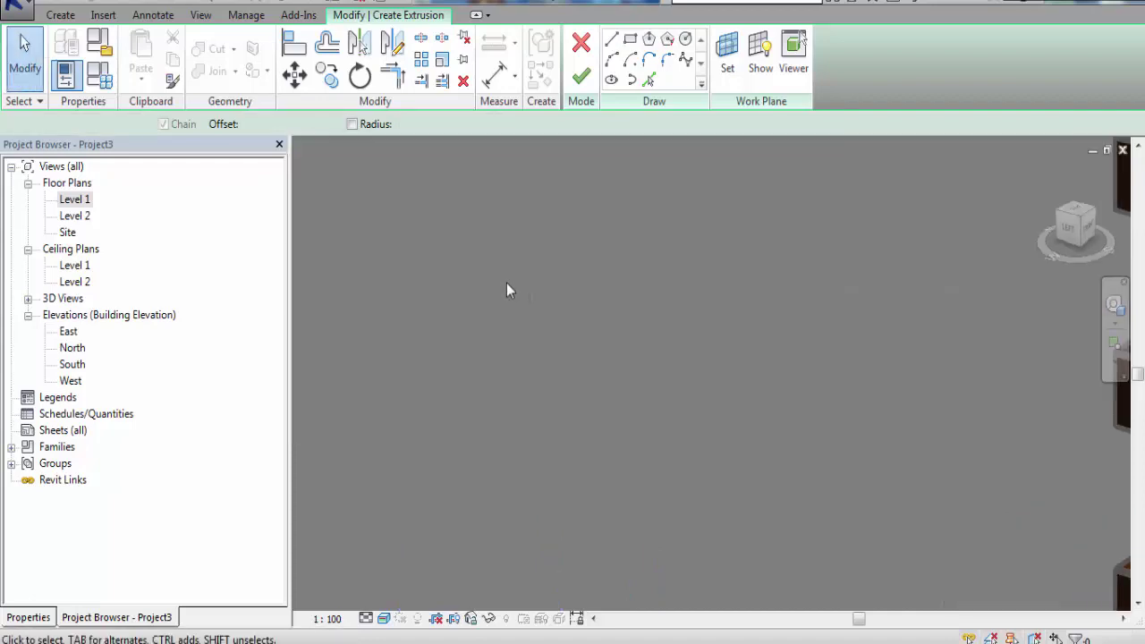
{"action": "key", "text": "z"}
{"action": "key", "text": "f"}
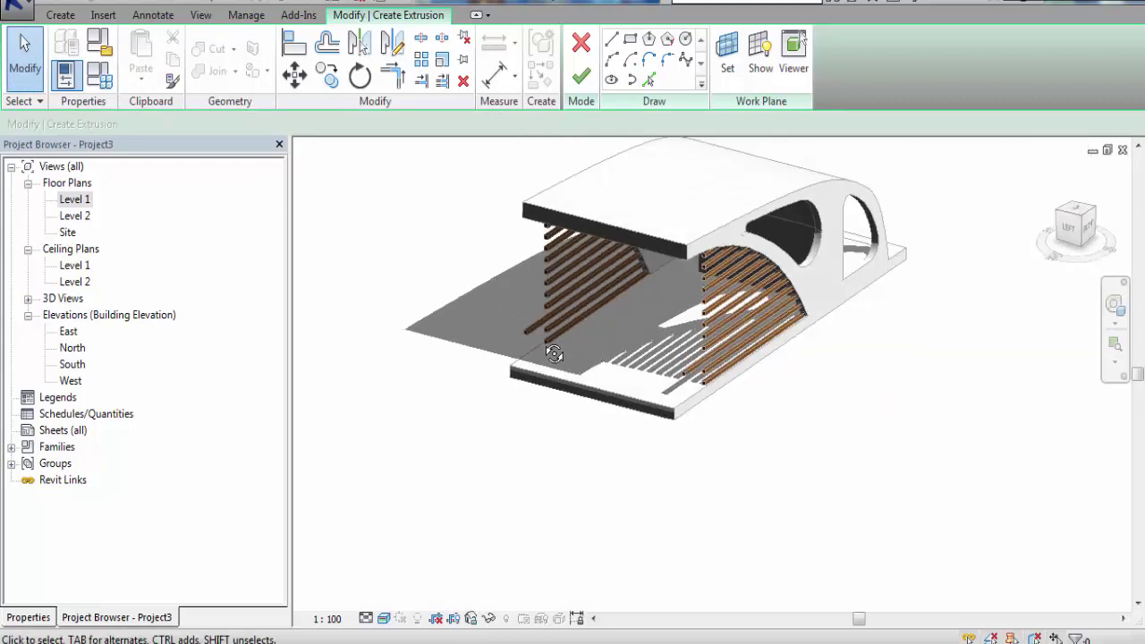
{"action": "scroll", "coordinate": [537, 333], "scroll_direction": "up", "scroll_amount": 3}
{"action": "scroll", "coordinate": [522, 327], "scroll_direction": "up", "scroll_amount": 3}
{"action": "scroll", "coordinate": [519, 312], "scroll_direction": "up", "scroll_amount": 2}
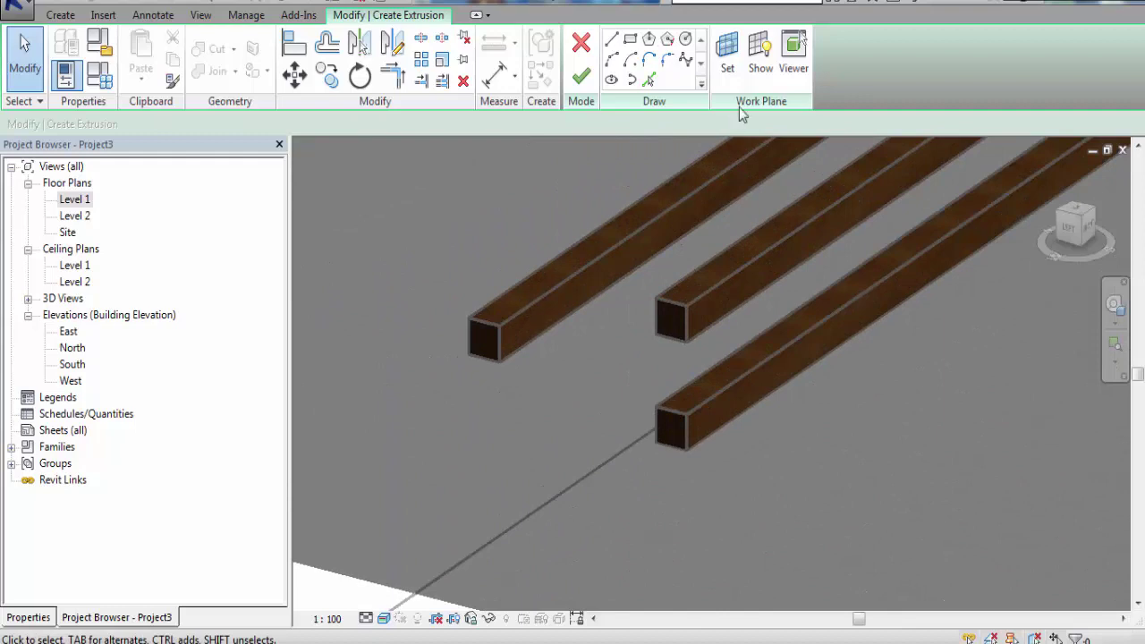
Set the beam's side face as the sketch work plane again
{"action": "left_click", "coordinate": [731, 54]}
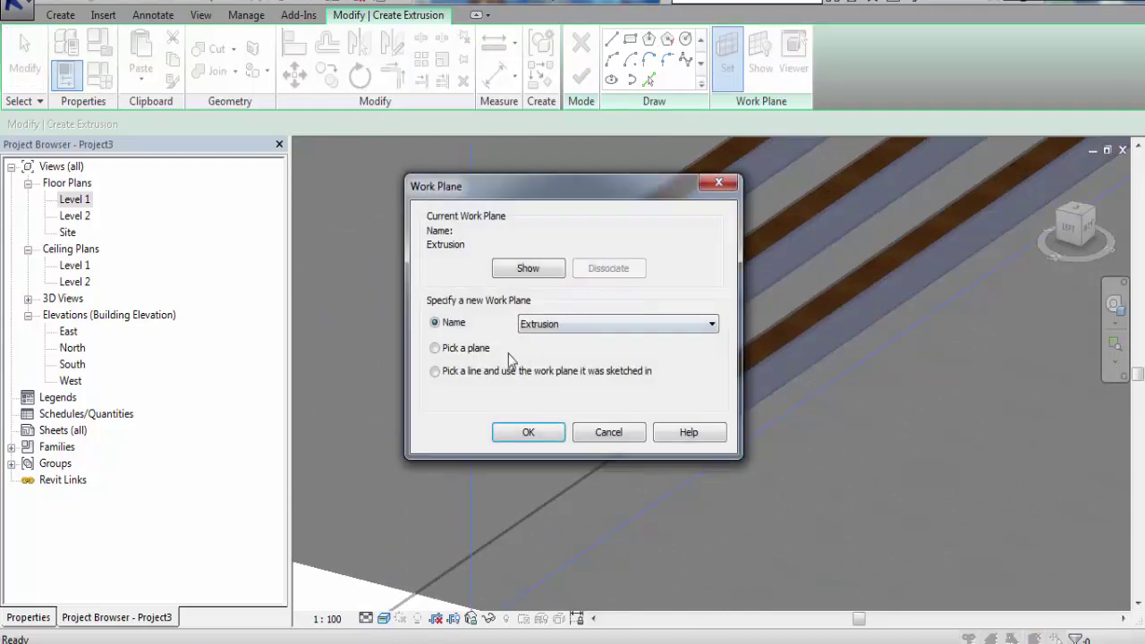
{"action": "left_click", "coordinate": [524, 433]}
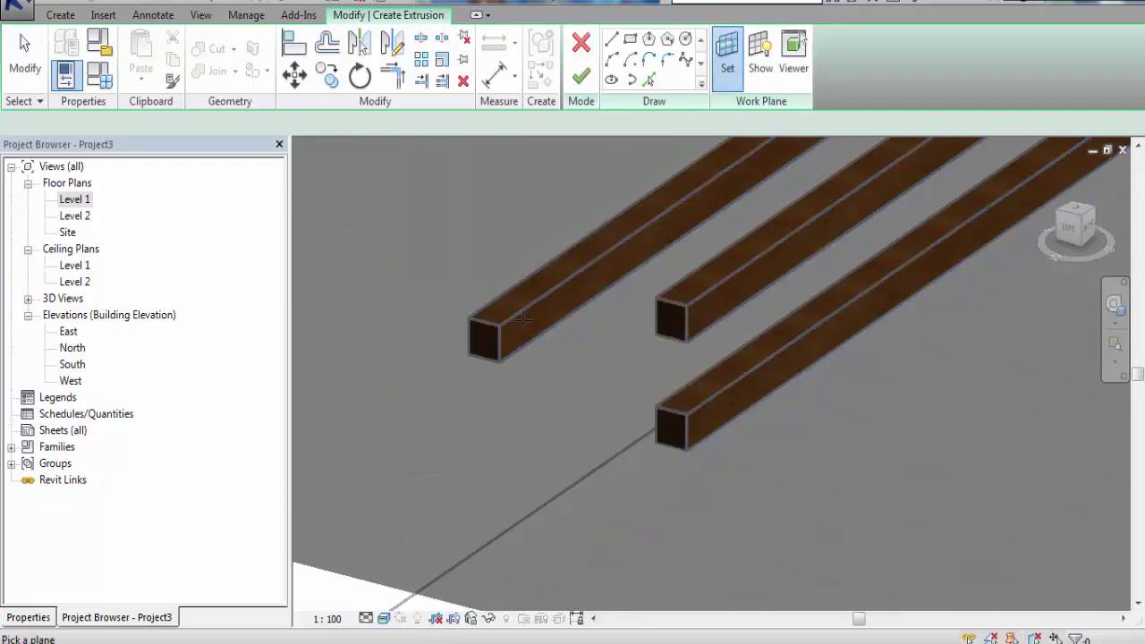
{"action": "left_click", "coordinate": [524, 313]}
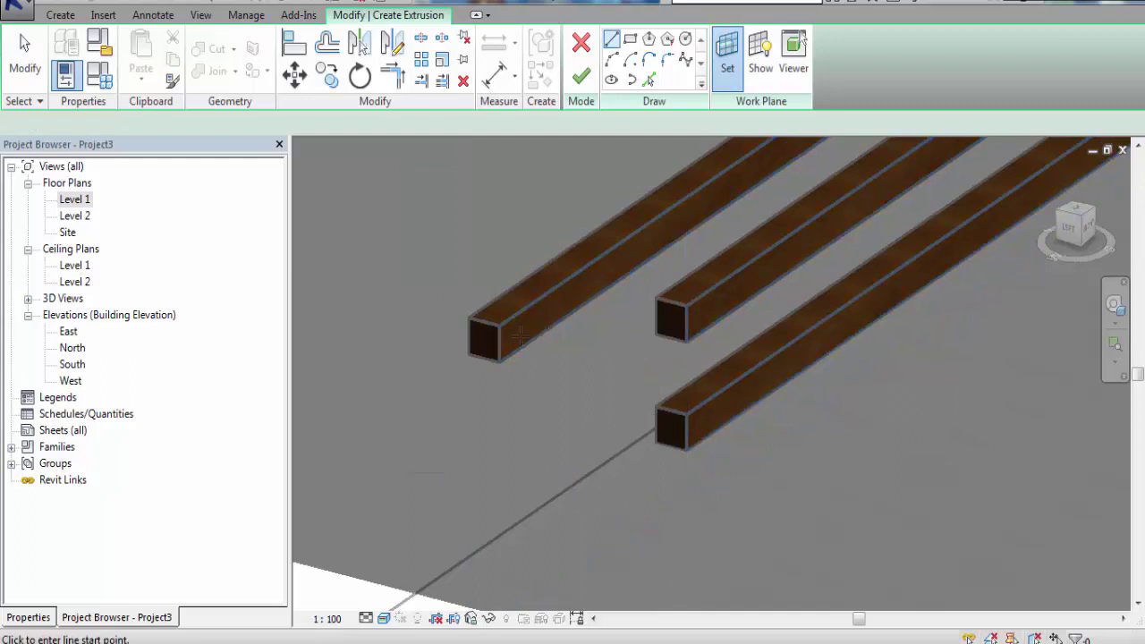
{"action": "scroll", "coordinate": [521, 334], "scroll_direction": "up", "scroll_amount": 3}
{"action": "left_click", "coordinate": [628, 41]}
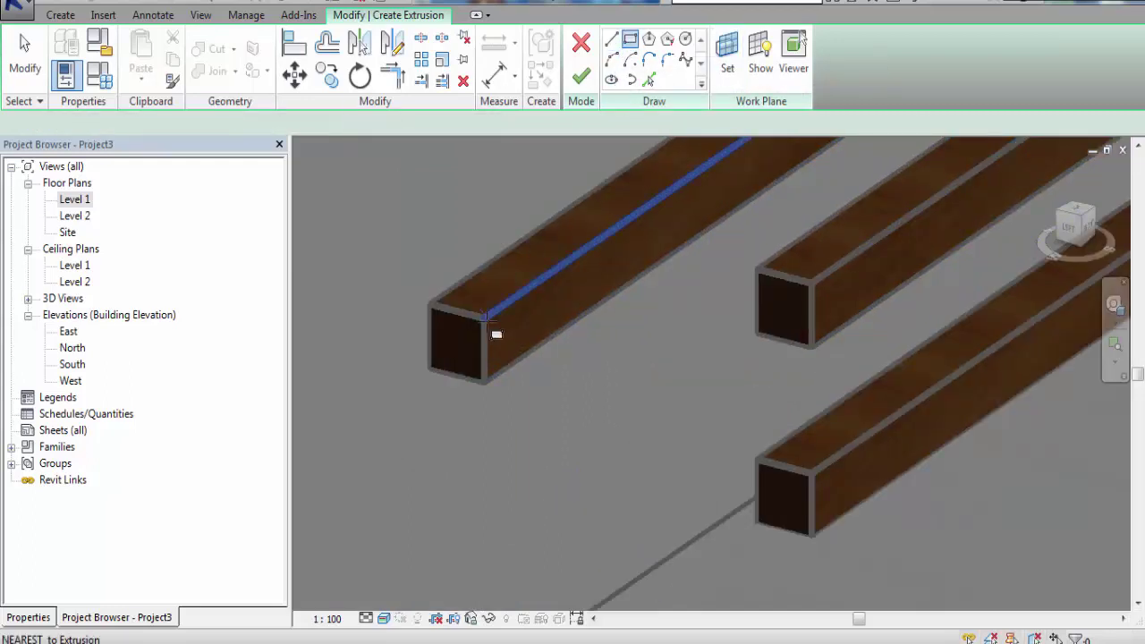
{"action": "left_click", "coordinate": [489, 382]}
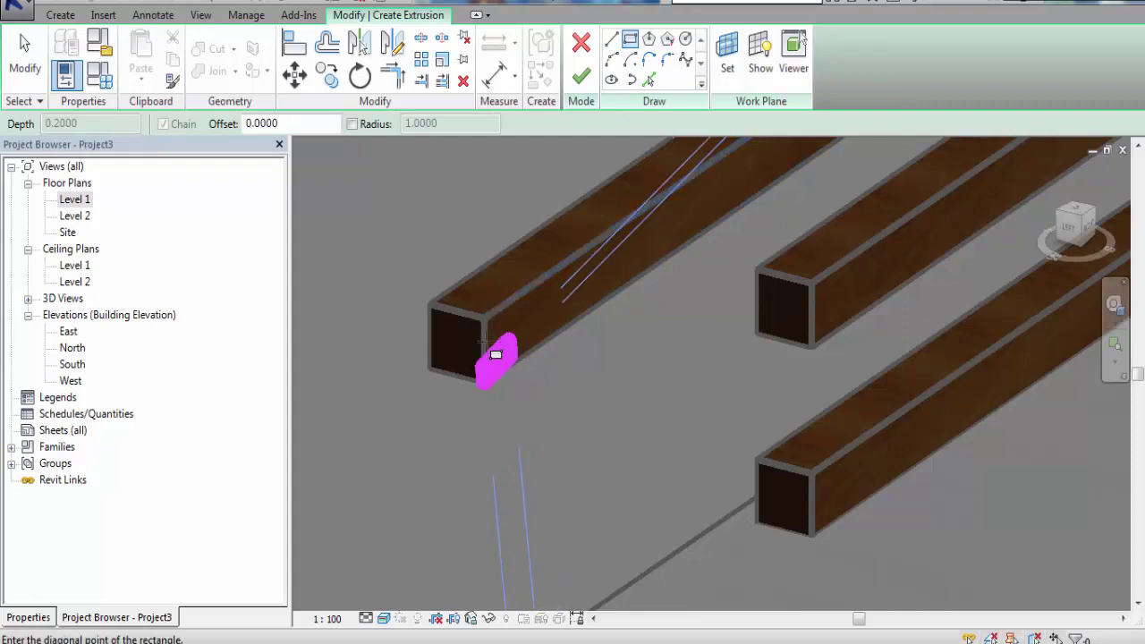
{"action": "key", "text": "Escape"}
{"action": "key", "text": "Escape"}
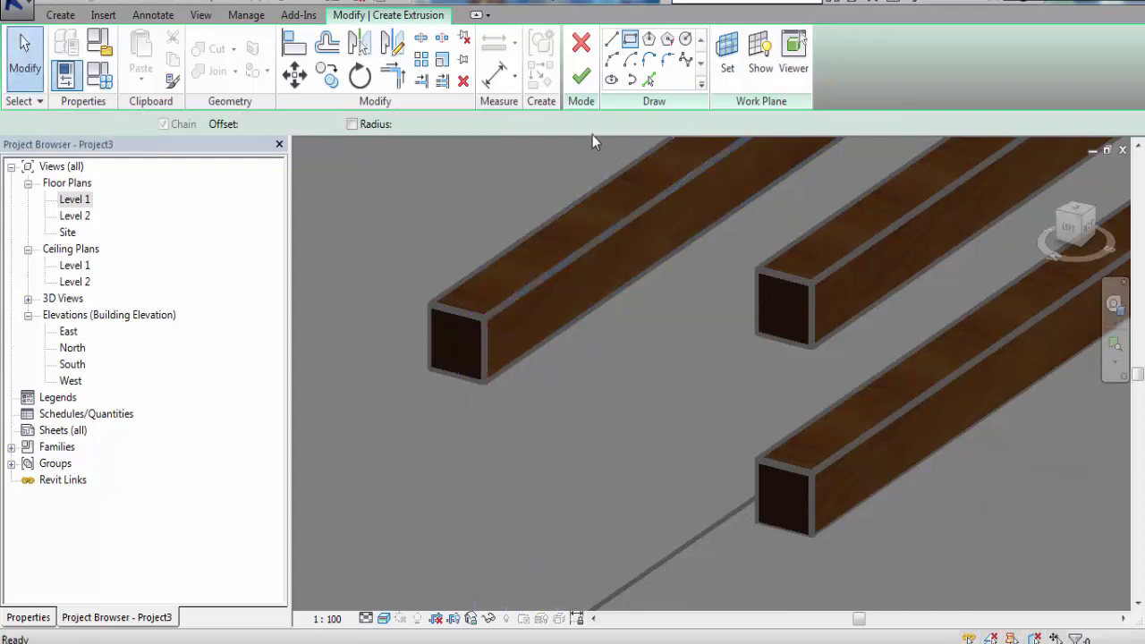
Sketch a closed line profile at the slat's bottom corner with a 0.1 edge, creating the 0.2-deep extrusion
{"action": "left_click", "coordinate": [612, 38]}
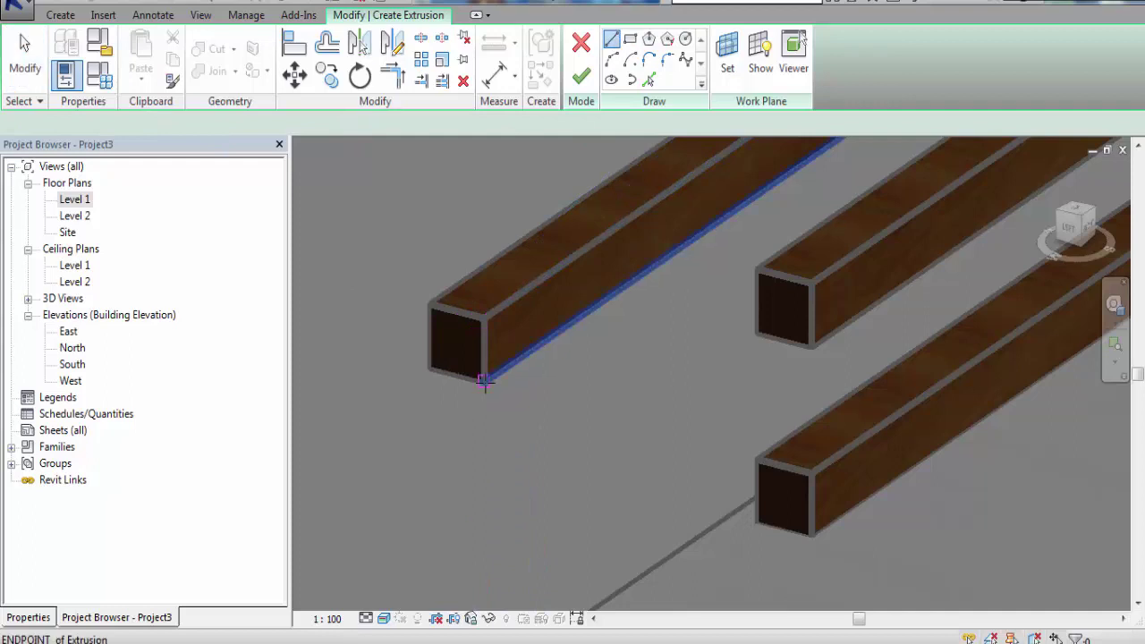
{"action": "left_click", "coordinate": [483, 384]}
{"action": "left_click", "coordinate": [484, 314]}
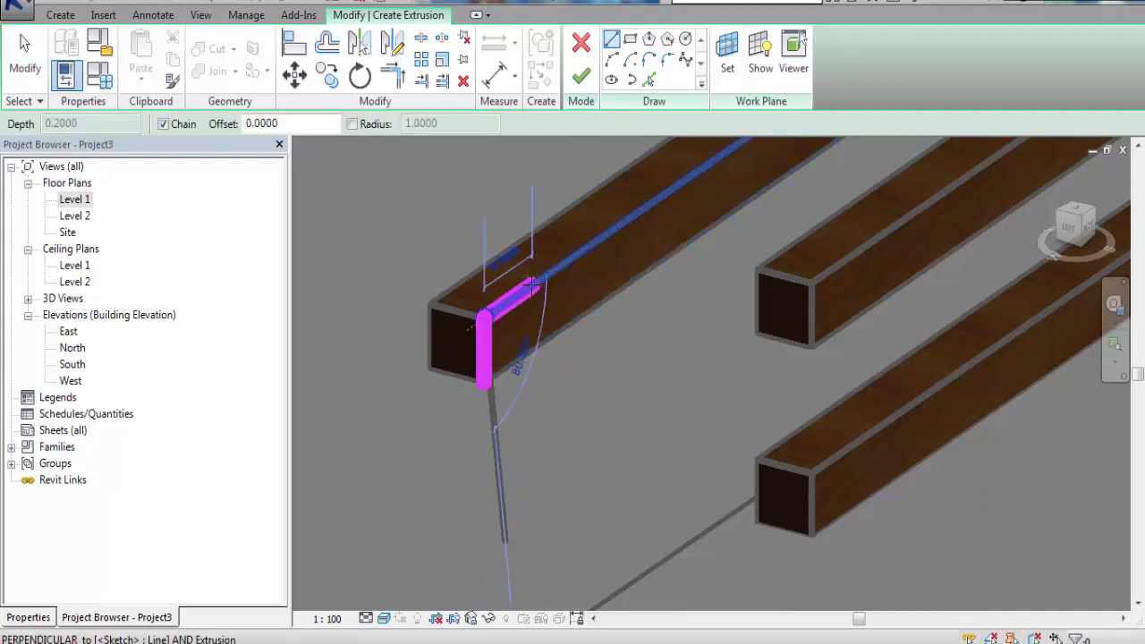
{"action": "type", "text": ".1"}
{"action": "key", "text": "Return"}
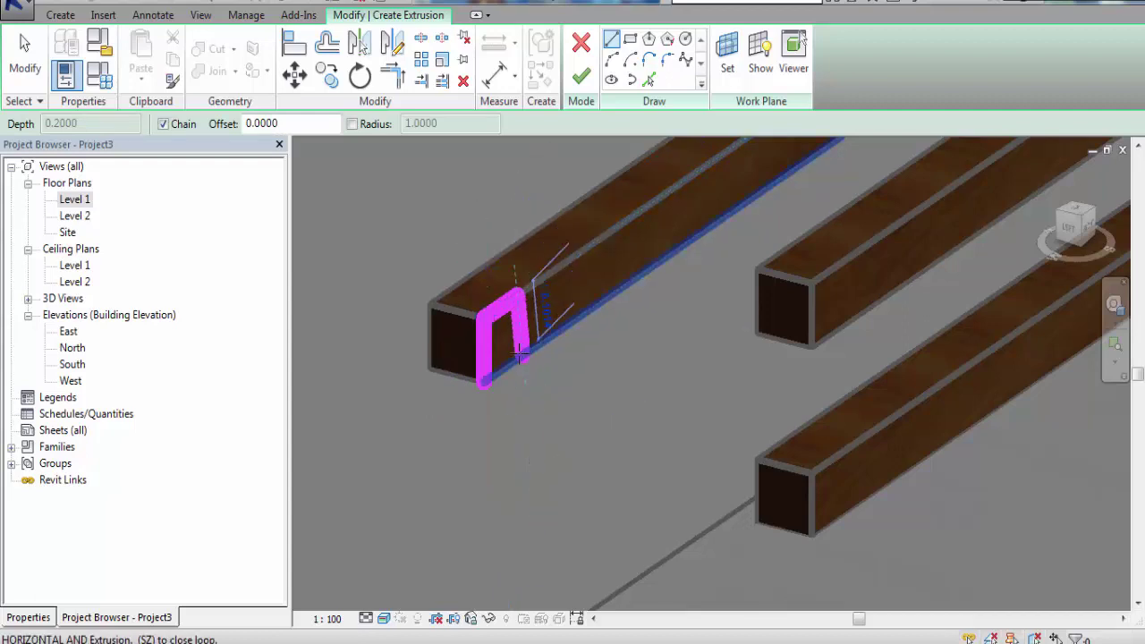
{"action": "left_click", "coordinate": [518, 361]}
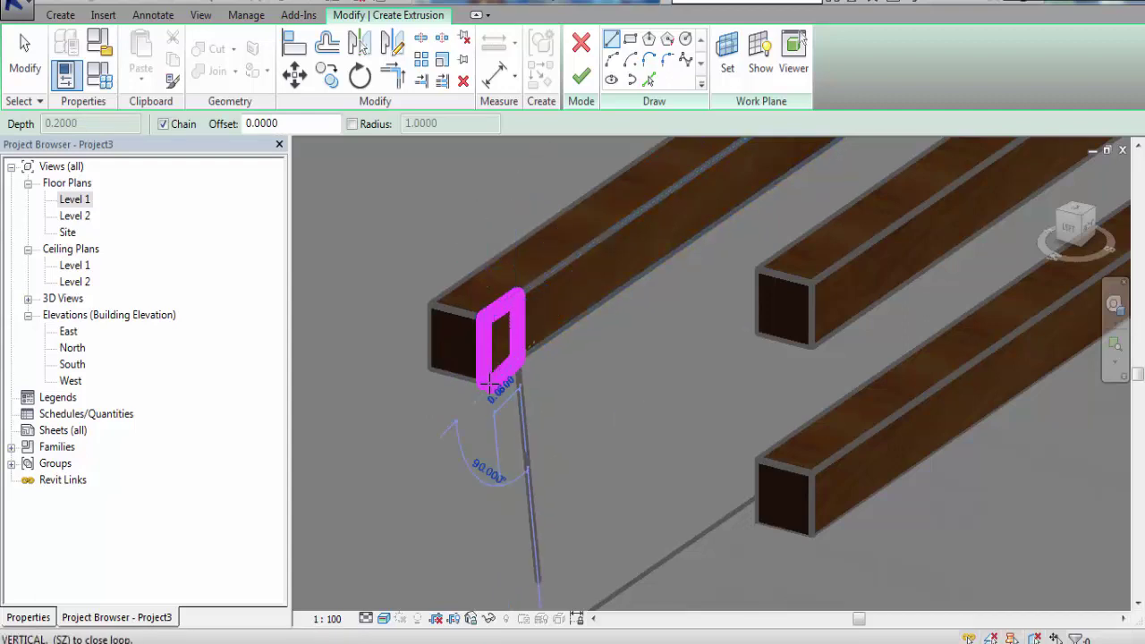
{"action": "left_click", "coordinate": [486, 380]}
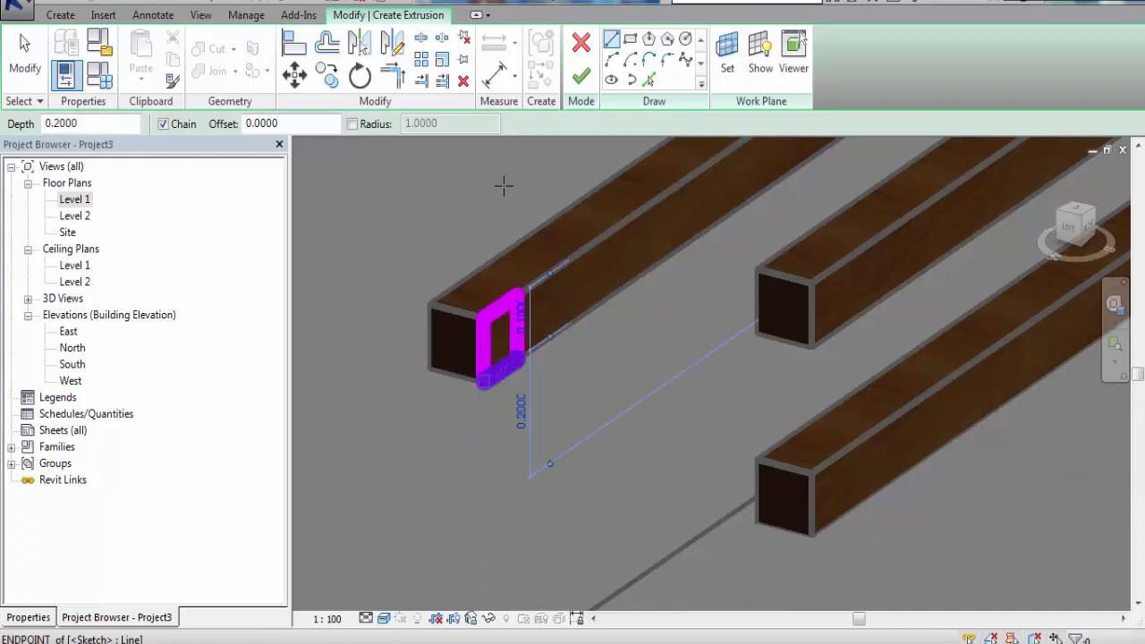
{"action": "left_click", "coordinate": [581, 76]}
Stretch the new extrusion across the slat ends to a depth of about 4.8
{"action": "scroll", "coordinate": [417, 259], "scroll_direction": "down", "scroll_amount": 2}
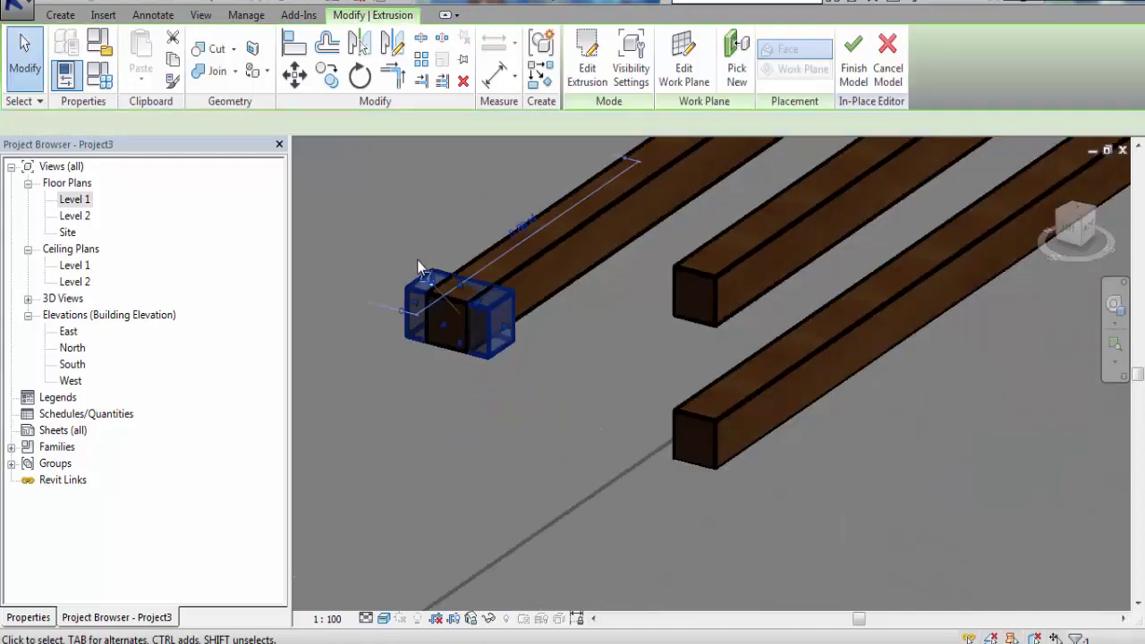
{"action": "scroll", "coordinate": [461, 331], "scroll_direction": "down", "scroll_amount": 2}
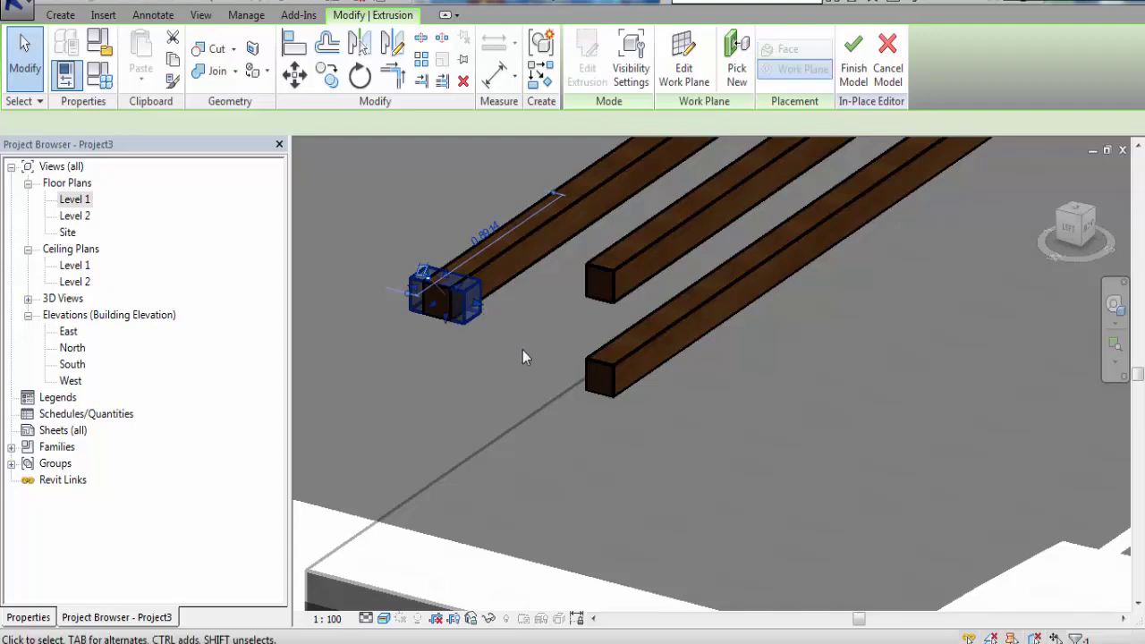
{"action": "scroll", "coordinate": [522, 349], "scroll_direction": "down", "scroll_amount": 3}
{"action": "left_click_drag", "start_coordinate": [515, 338], "coordinate": [604, 376]}
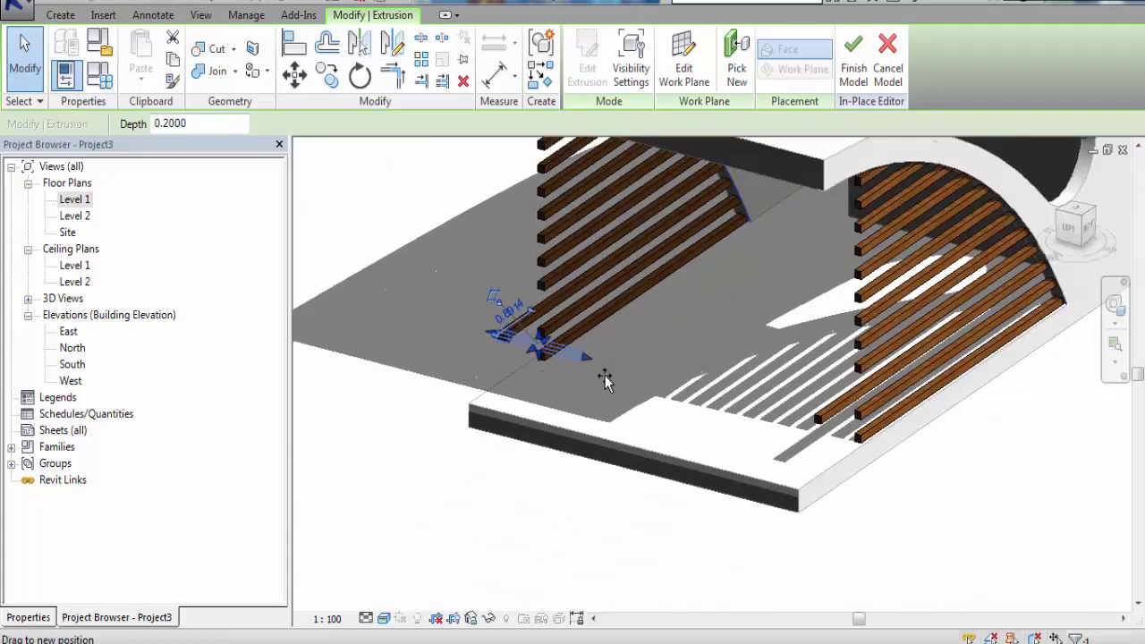
{"action": "left_click_drag", "start_coordinate": [810, 430], "coordinate": [812, 430]}
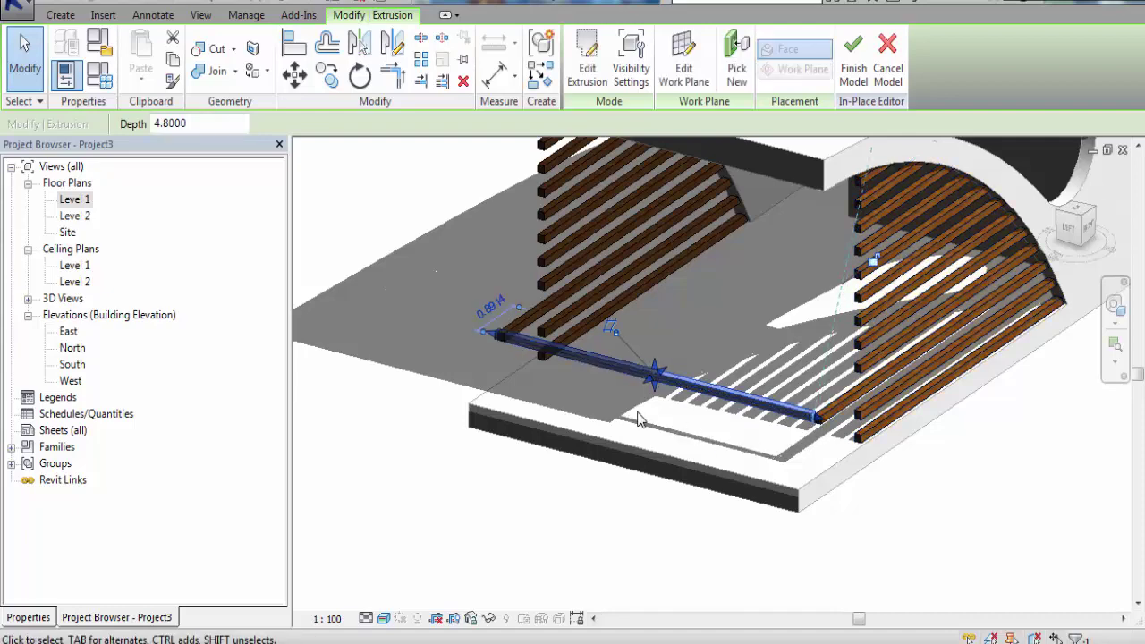
{"action": "left_click", "coordinate": [483, 348]}
Pull the cross-beam's end back to a depth of about 4.692
{"action": "scroll", "coordinate": [491, 347], "scroll_direction": "up", "scroll_amount": 4}
{"action": "scroll", "coordinate": [491, 347], "scroll_direction": "up", "scroll_amount": 2}
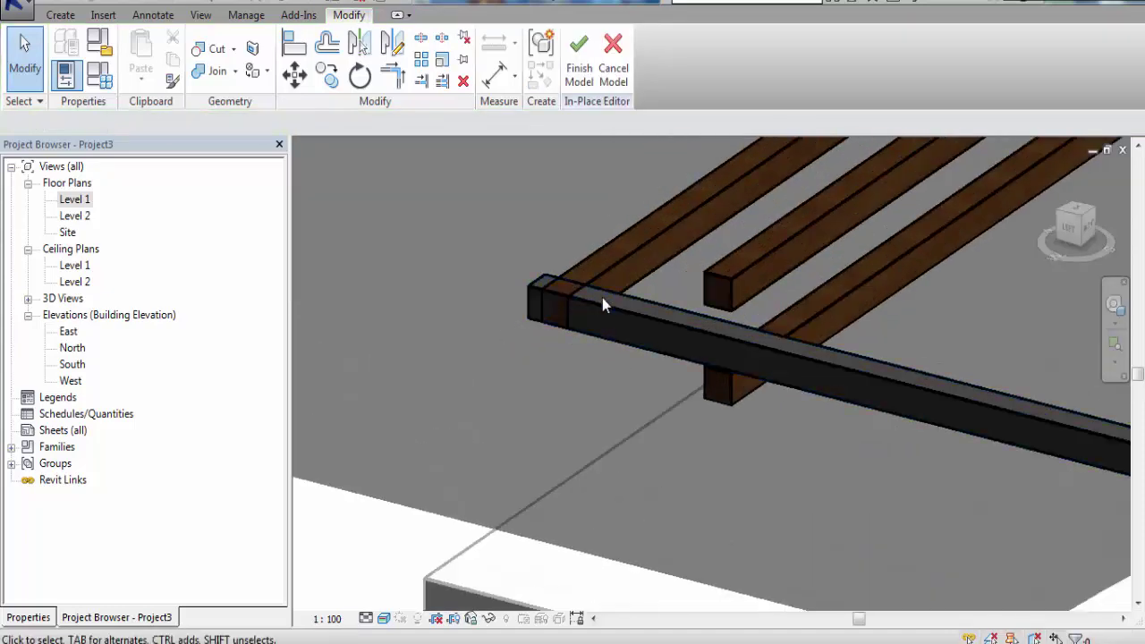
{"action": "scroll", "coordinate": [528, 295], "scroll_direction": "up", "scroll_amount": 3}
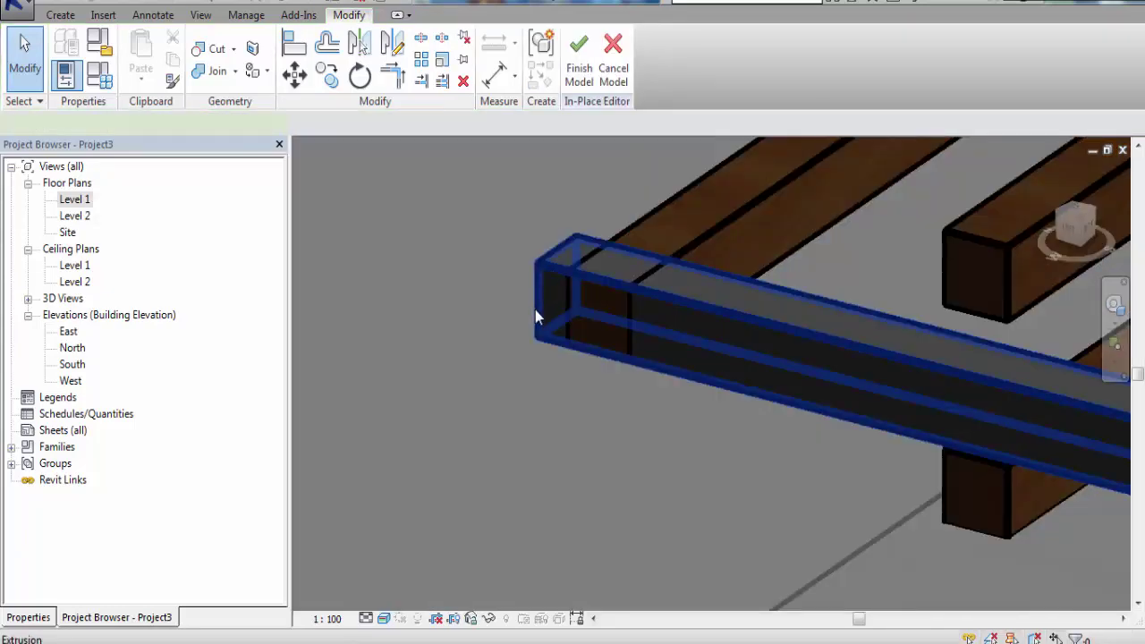
{"action": "left_click", "coordinate": [539, 309]}
{"action": "mouse_move", "coordinate": [550, 290]}
{"action": "left_mouse_down"}
{"action": "mouse_move", "coordinate": [627, 309]}
{"action": "mouse_move", "coordinate": [647, 334]}
{"action": "left_mouse_up"}
{"action": "left_click", "coordinate": [458, 340]}
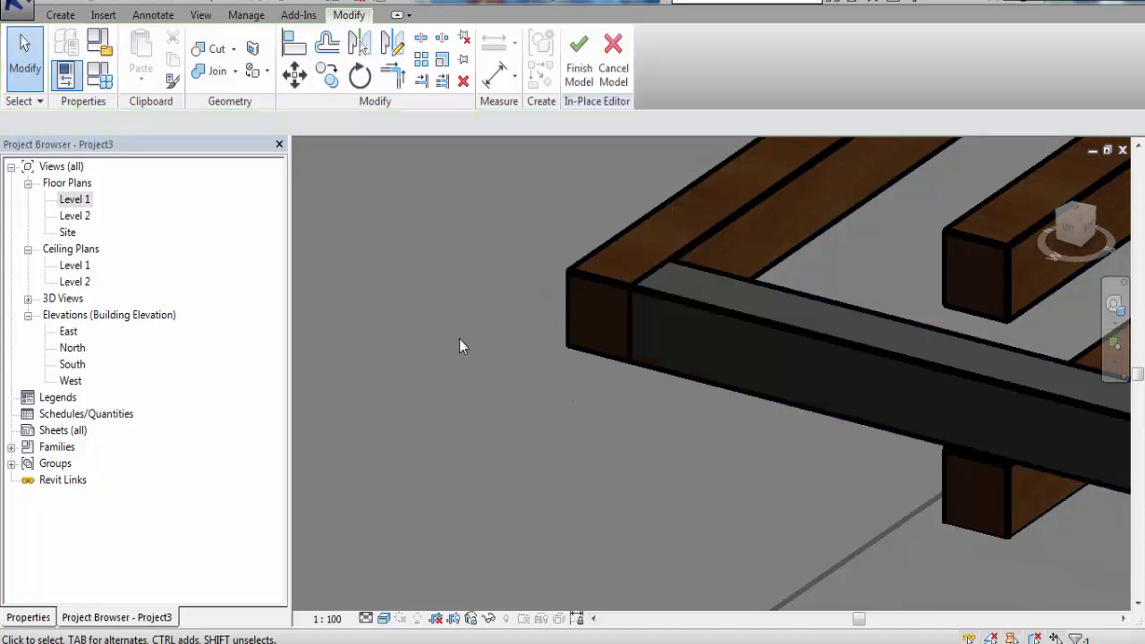
Join the wood slats to the black cross-beam with Join Geometry
{"action": "left_click", "coordinate": [217, 75]}
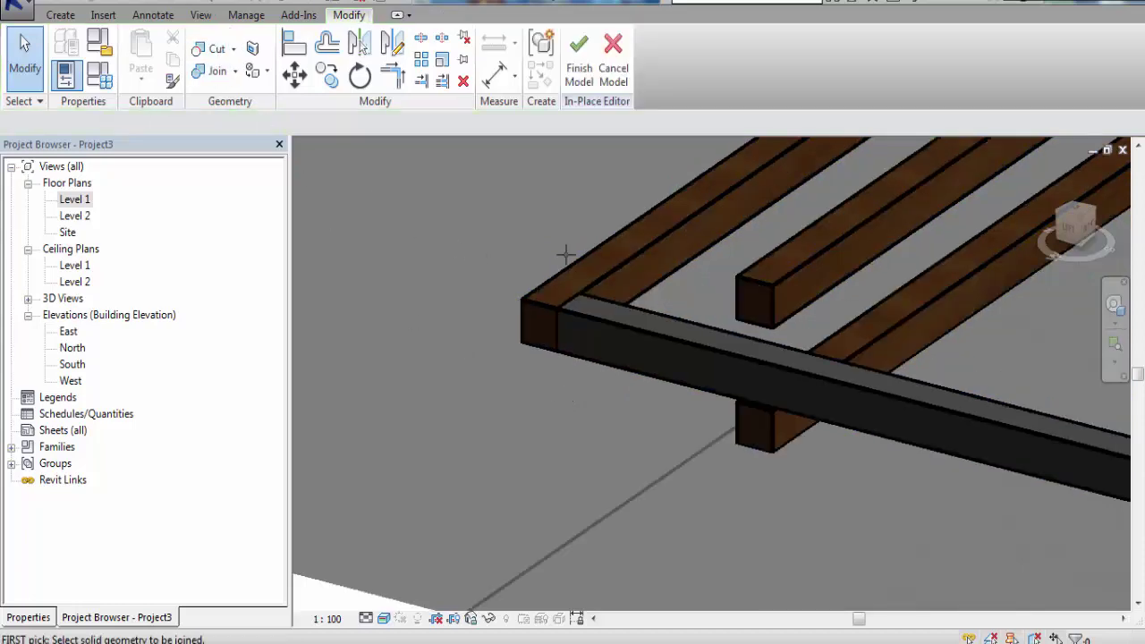
{"action": "left_click", "coordinate": [599, 291]}
{"action": "left_click", "coordinate": [631, 329]}
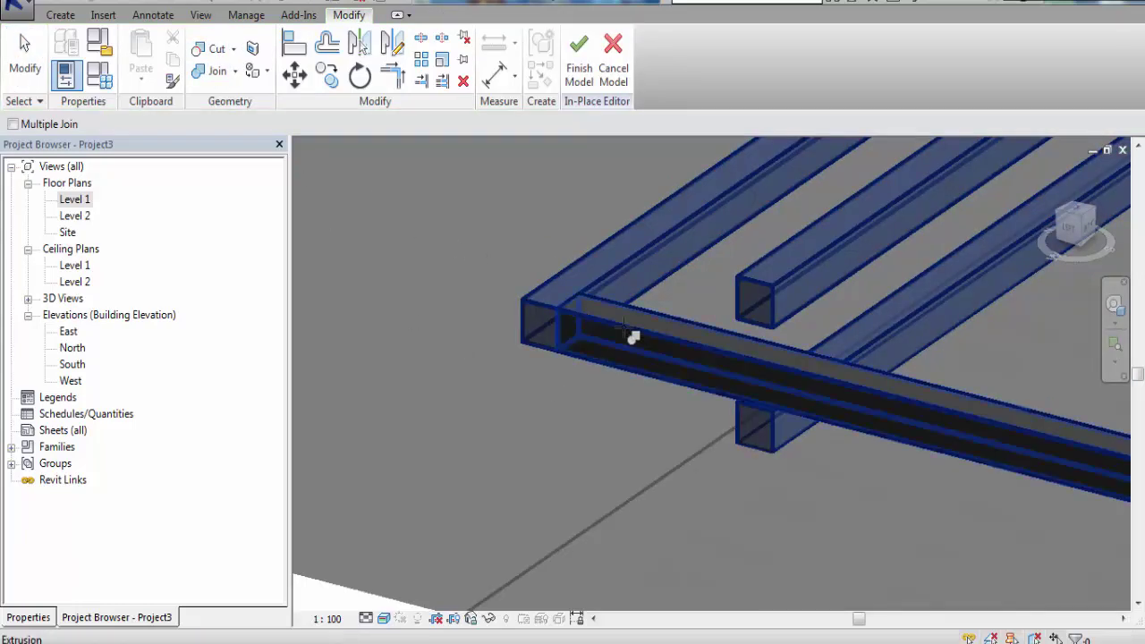
{"action": "scroll", "coordinate": [419, 245], "scroll_direction": "down", "scroll_amount": 3}
{"action": "scroll", "coordinate": [818, 338], "scroll_direction": "down", "scroll_amount": 3}
{"action": "scroll", "coordinate": [818, 338], "scroll_direction": "up", "scroll_amount": 3}
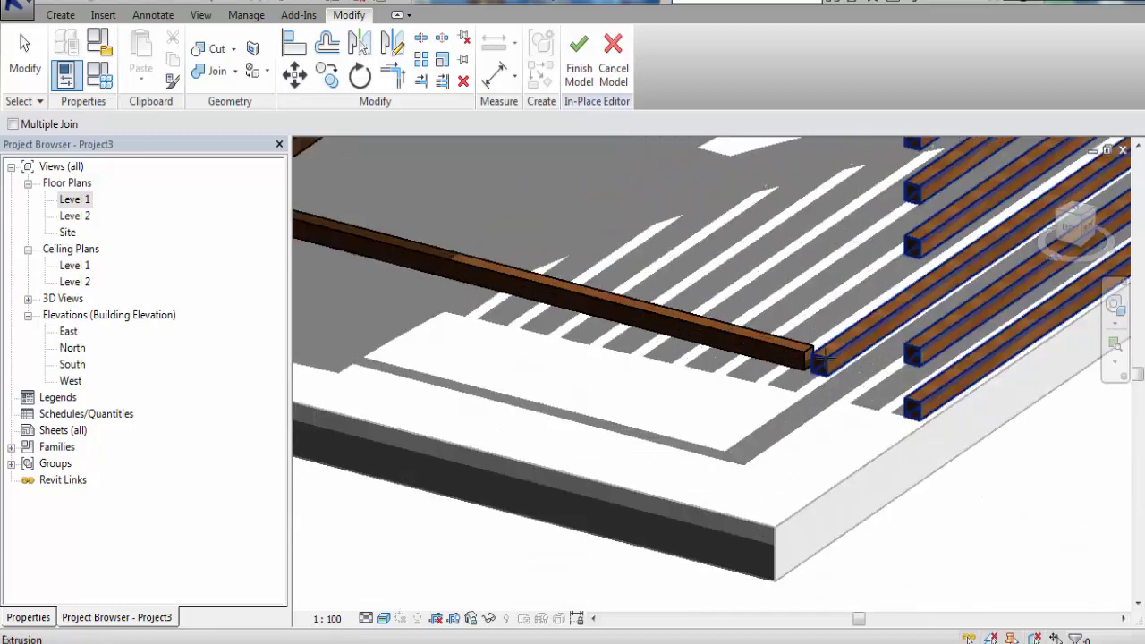
{"action": "scroll", "coordinate": [818, 338], "scroll_direction": "up", "scroll_amount": 3}
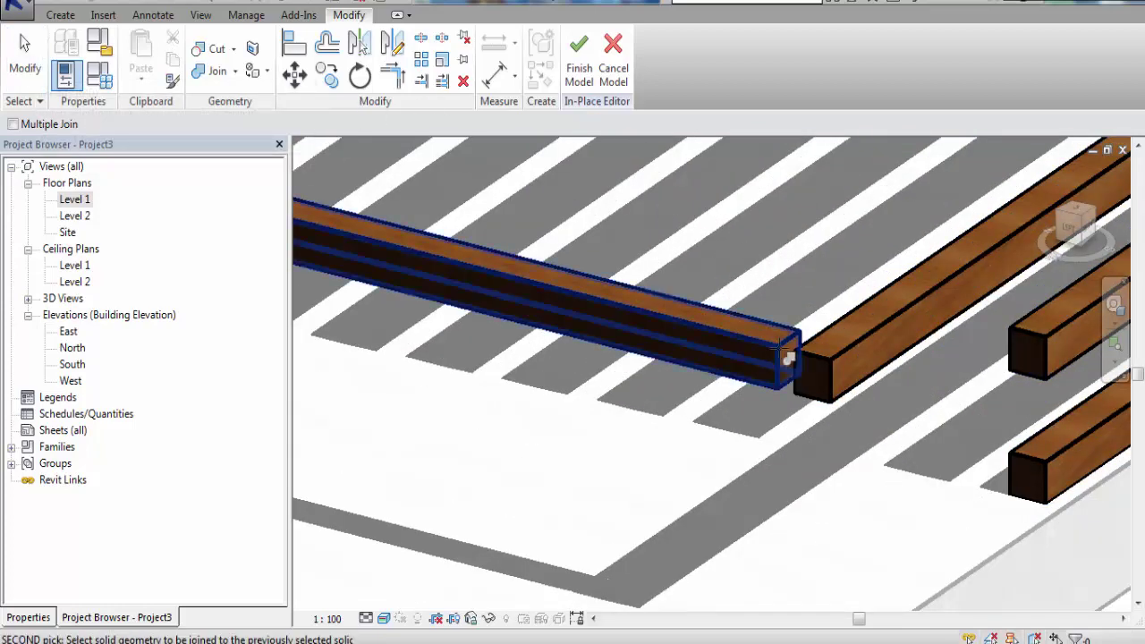
{"action": "left_click", "coordinate": [788, 357]}
{"action": "scroll", "coordinate": [791, 354], "scroll_direction": "up", "scroll_amount": 2}
Lengthen the front beam to depth 4.7 so it meets the wooden beam, and join the two beams
{"action": "left_click", "coordinate": [25, 63]}
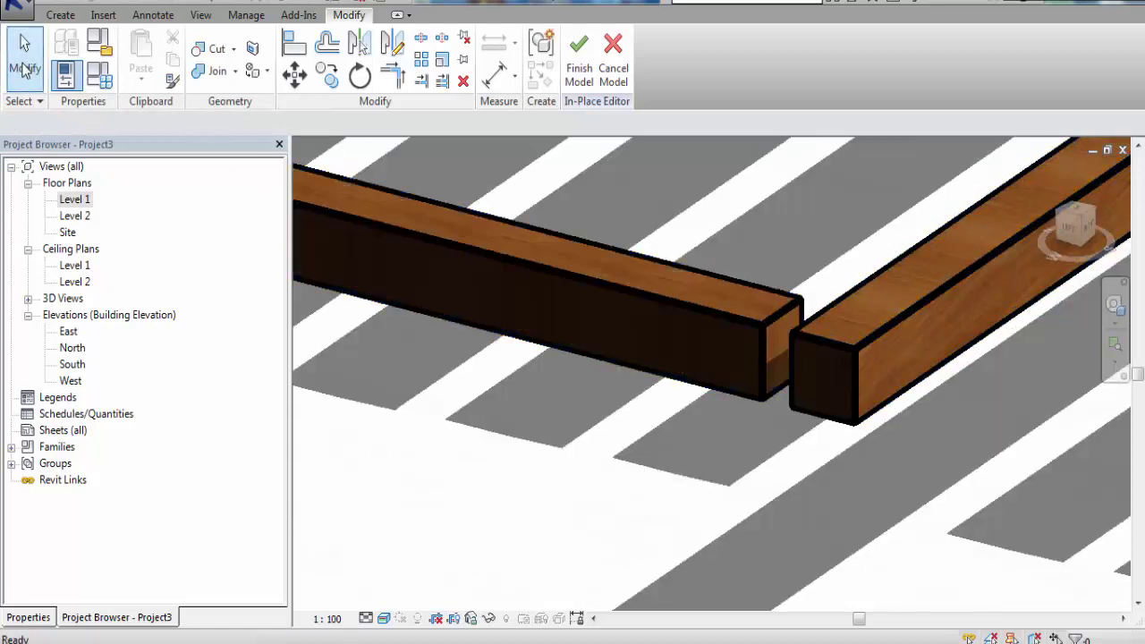
{"action": "left_click", "coordinate": [745, 315]}
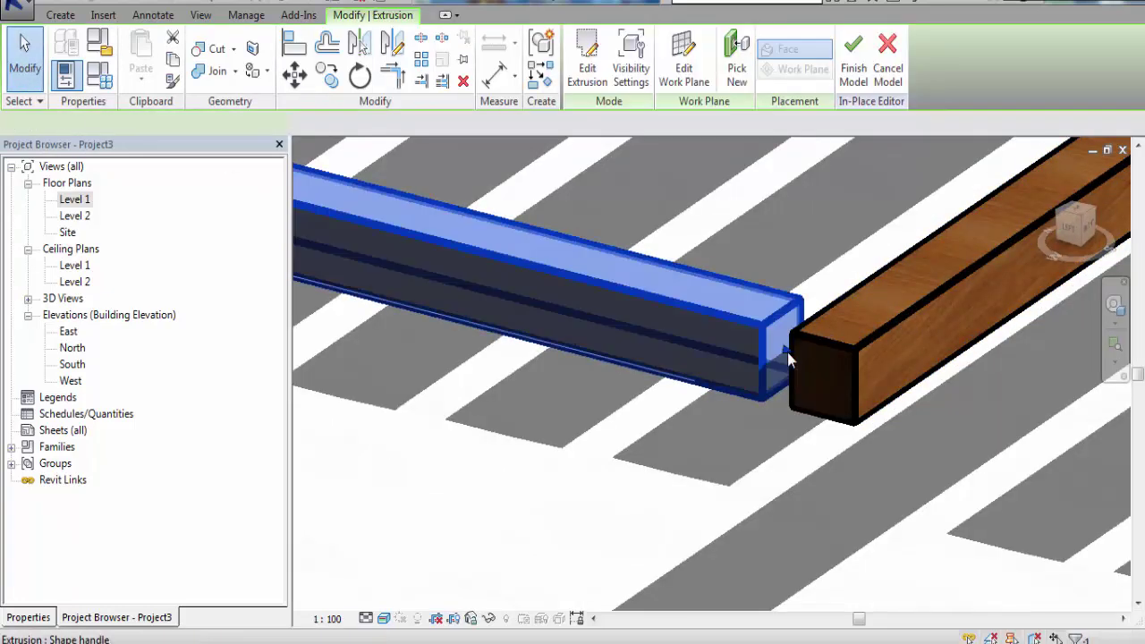
{"action": "left_click_drag", "start_coordinate": [787, 352], "coordinate": [809, 363]}
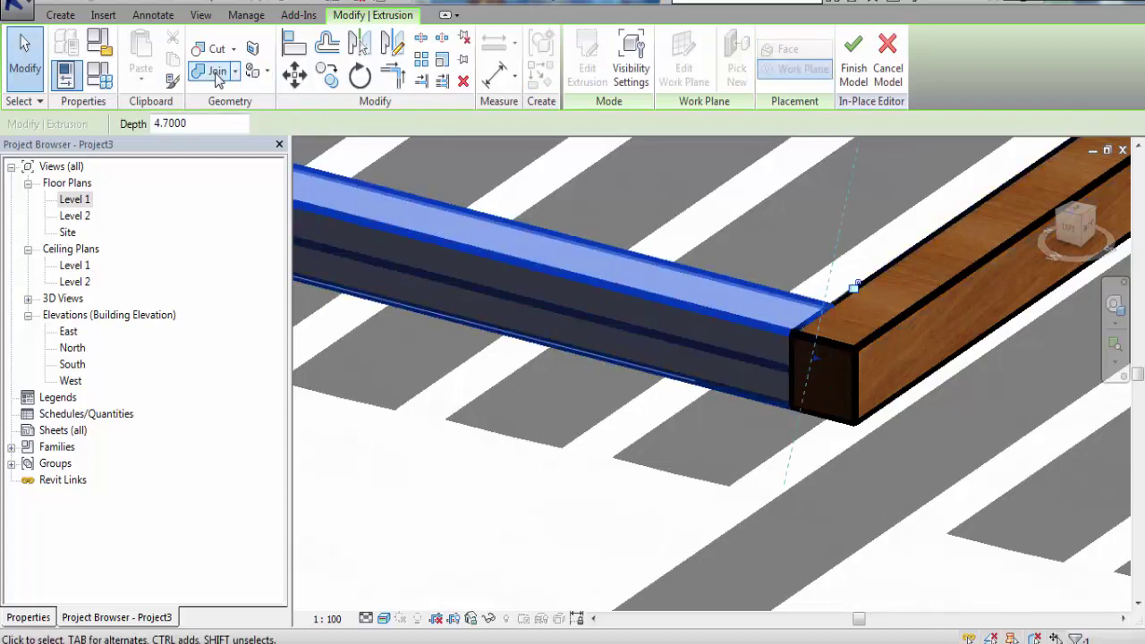
{"action": "left_click", "coordinate": [794, 340]}
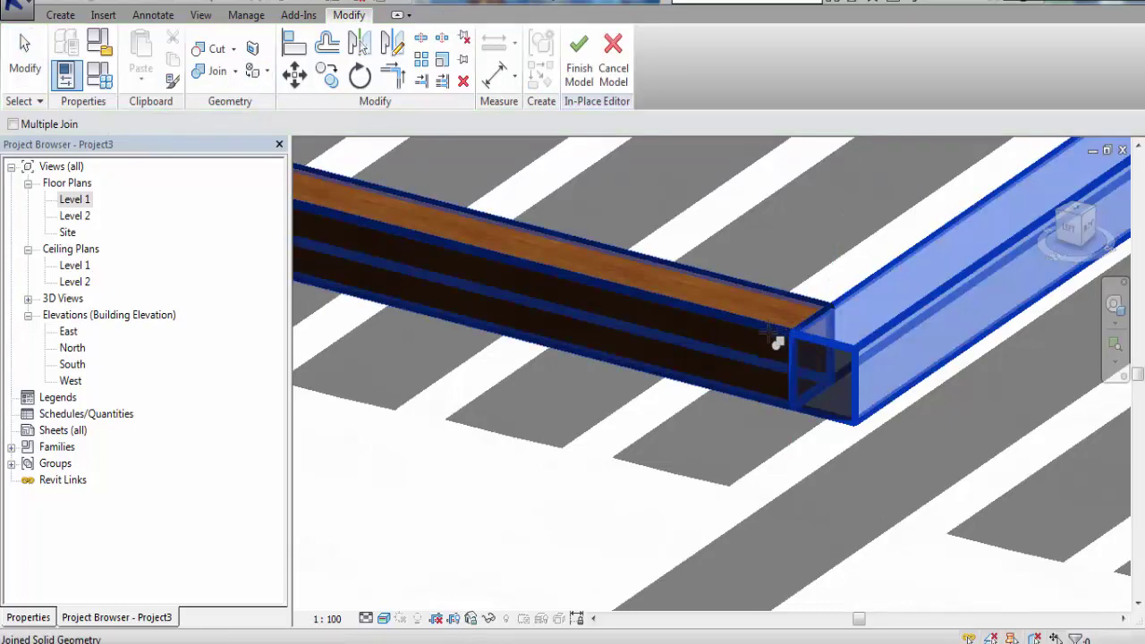
{"action": "left_click", "coordinate": [775, 338]}
{"action": "scroll", "coordinate": [724, 402], "scroll_direction": "down", "scroll_amount": 5}
{"action": "scroll", "coordinate": [769, 439], "scroll_direction": "down", "scroll_amount": 1}
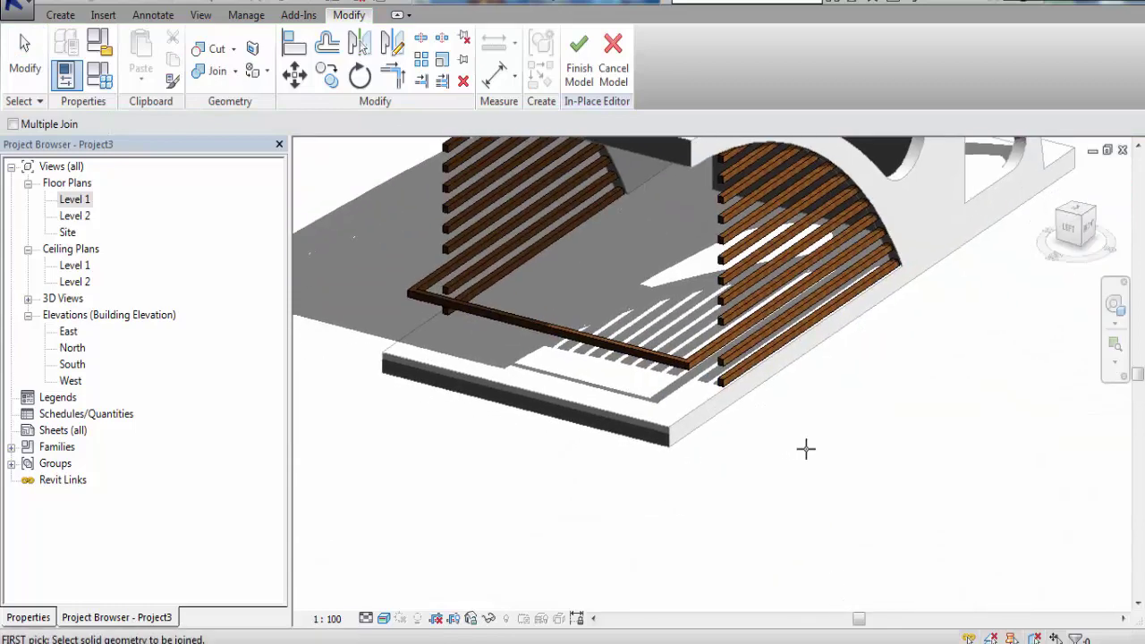
{"action": "scroll", "coordinate": [809, 443], "scroll_direction": "down", "scroll_amount": 2}
{"action": "mouse_move", "coordinate": [821, 435]}
{"action": "middle_mouse_down", "text": "shift"}
{"action": "mouse_move", "coordinate": [802, 426]}
{"action": "mouse_move", "coordinate": [789, 381]}
{"action": "mouse_move", "coordinate": [741, 408]}
{"action": "mouse_move", "coordinate": [758, 437]}
{"action": "mouse_move", "coordinate": [710, 401]}
{"action": "mouse_move", "coordinate": [810, 439]}
{"action": "mouse_move", "coordinate": [935, 437]}
{"action": "mouse_move", "coordinate": [811, 410]}
{"action": "mouse_move", "coordinate": [743, 480]}
{"action": "mouse_move", "coordinate": [930, 457]}
{"action": "mouse_move", "coordinate": [897, 396]}
{"action": "mouse_move", "coordinate": [846, 452]}
{"action": "mouse_move", "coordinate": [582, 452]}
{"action": "mouse_move", "coordinate": [638, 438]}
{"action": "middle_mouse_up", "text": "shift"}
End the join command and finish the in-place beam model
{"action": "scroll", "coordinate": [661, 345], "scroll_direction": "up", "scroll_amount": 5}
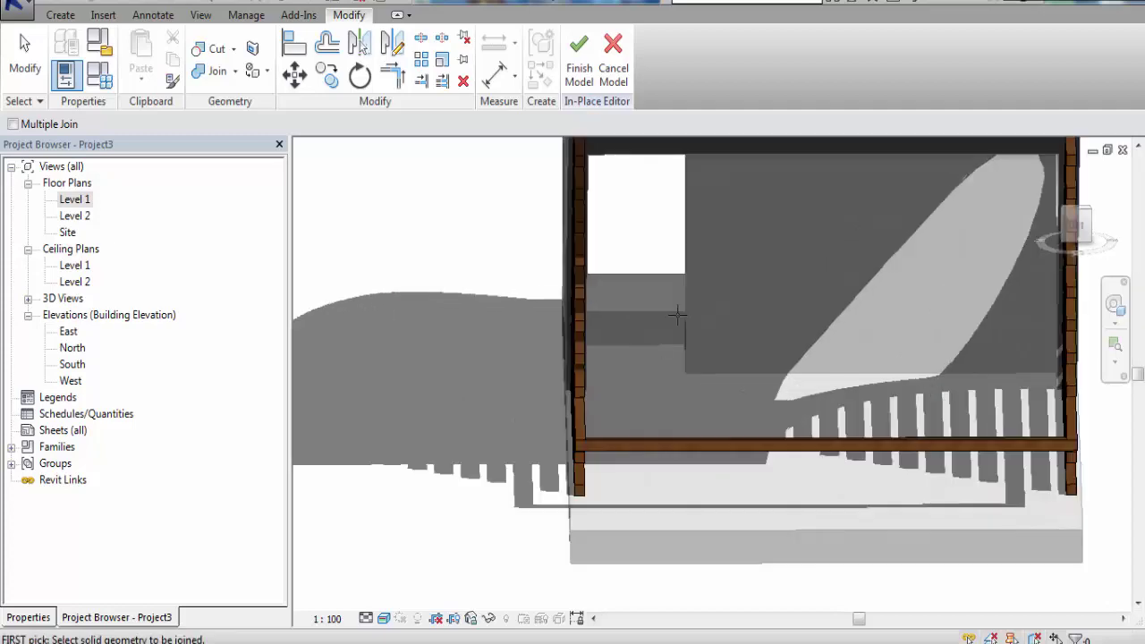
{"action": "mouse_move", "coordinate": [662, 345]}
{"action": "middle_mouse_down", "text": "shift"}
{"action": "mouse_move", "coordinate": [715, 346]}
{"action": "mouse_move", "coordinate": [795, 299]}
{"action": "mouse_move", "coordinate": [739, 390]}
{"action": "mouse_move", "coordinate": [694, 408]}
{"action": "middle_mouse_up", "text": "shift"}
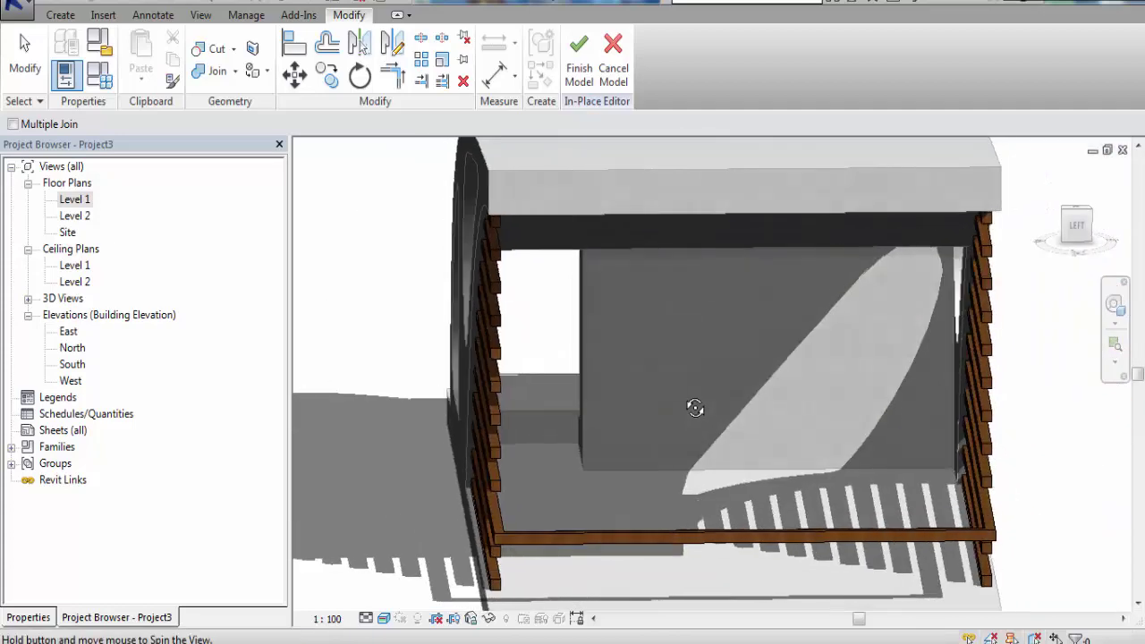
{"action": "left_click", "coordinate": [61, 15]}
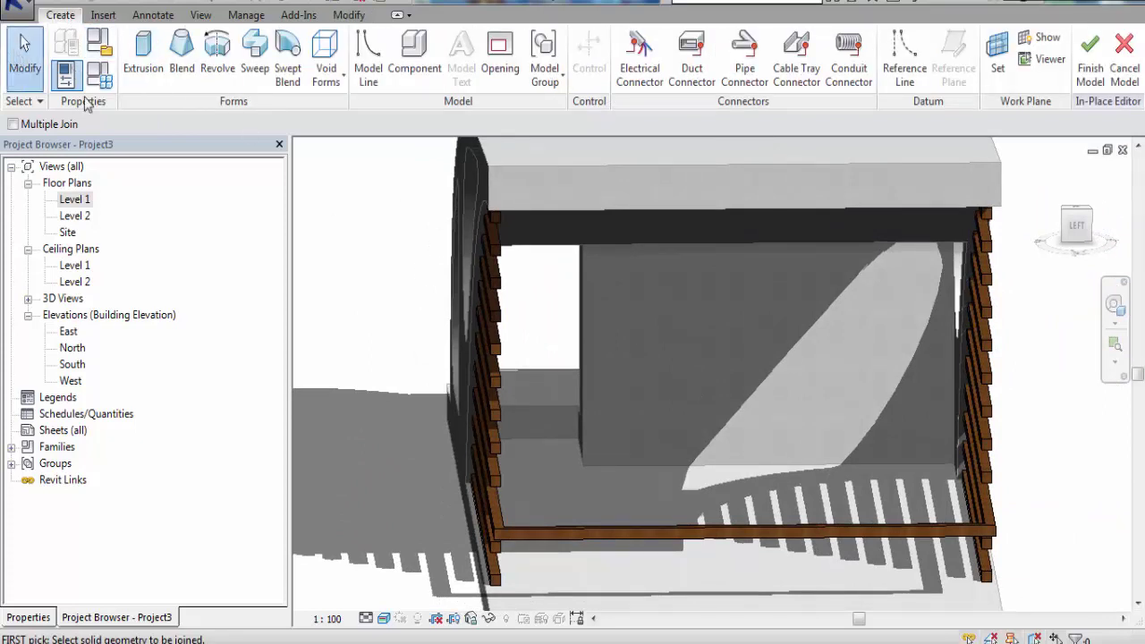
{"action": "key", "text": "Escape"}
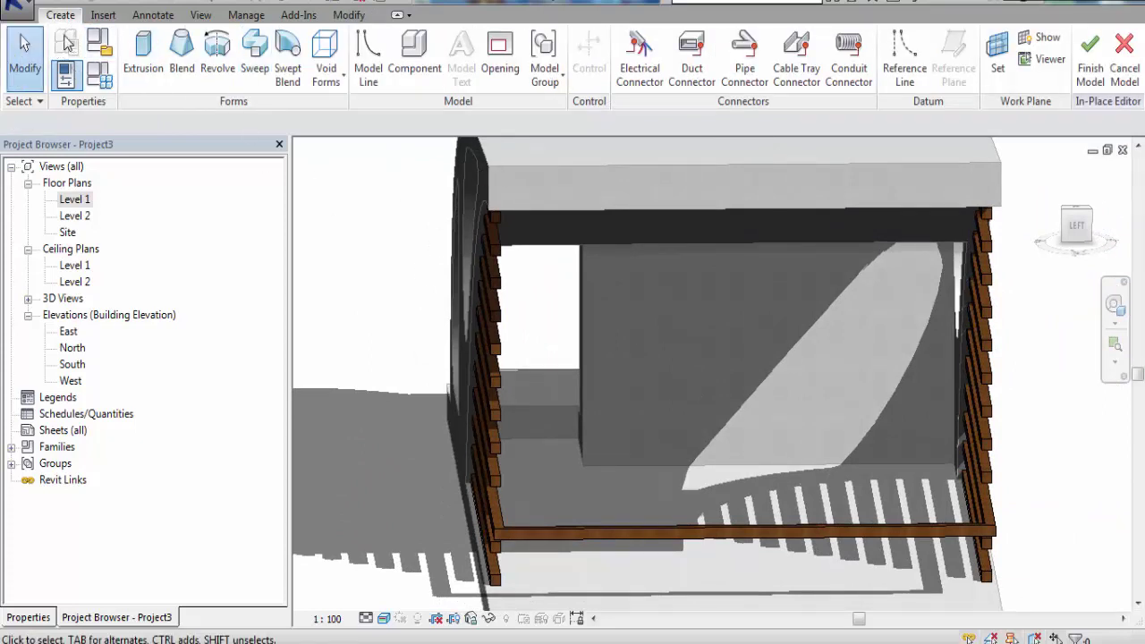
{"action": "left_click", "coordinate": [349, 15]}
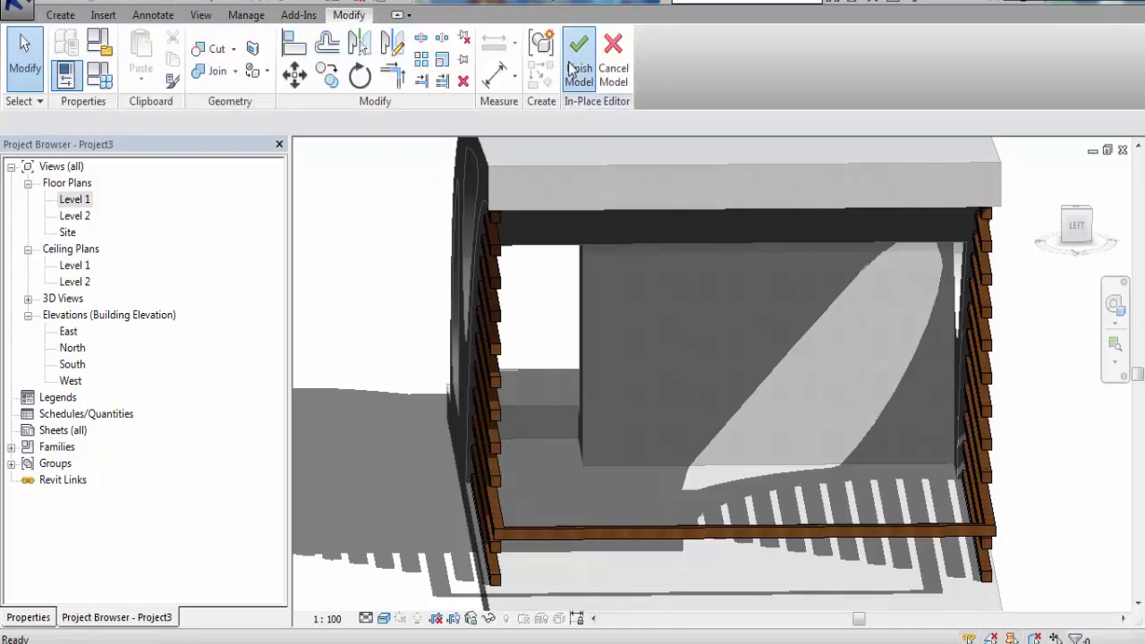
{"action": "middle_click_drag", "start_coordinate": [508, 217], "coordinate": [582, 382], "text": "shift"}
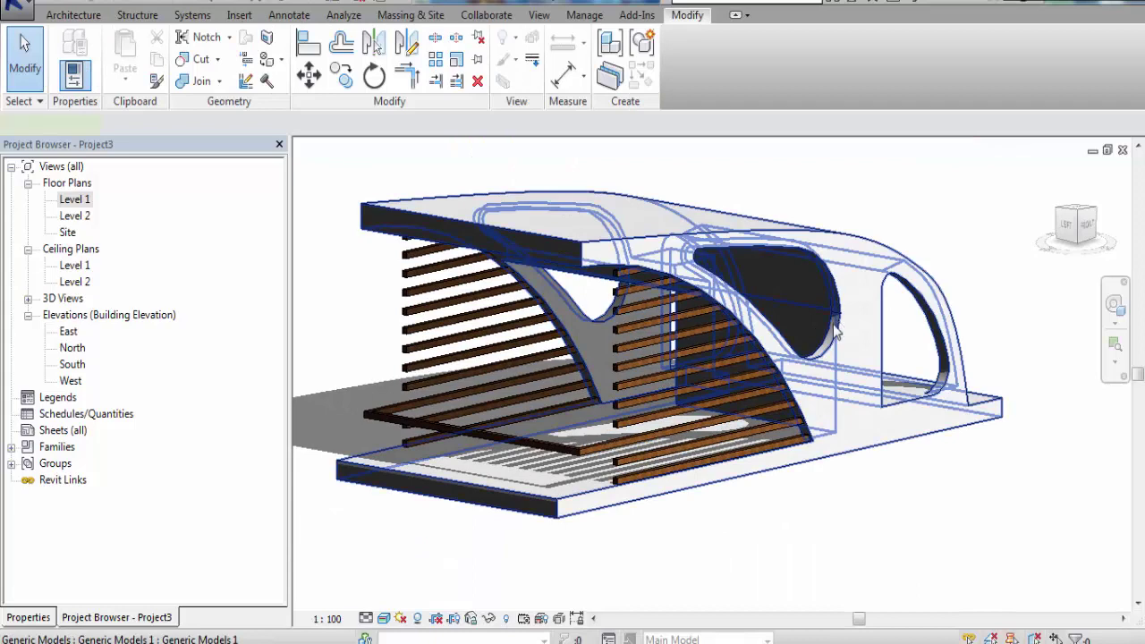
Select the concrete canopy model and reopen it with Edit In-Place
{"action": "left_click", "coordinate": [834, 331]}
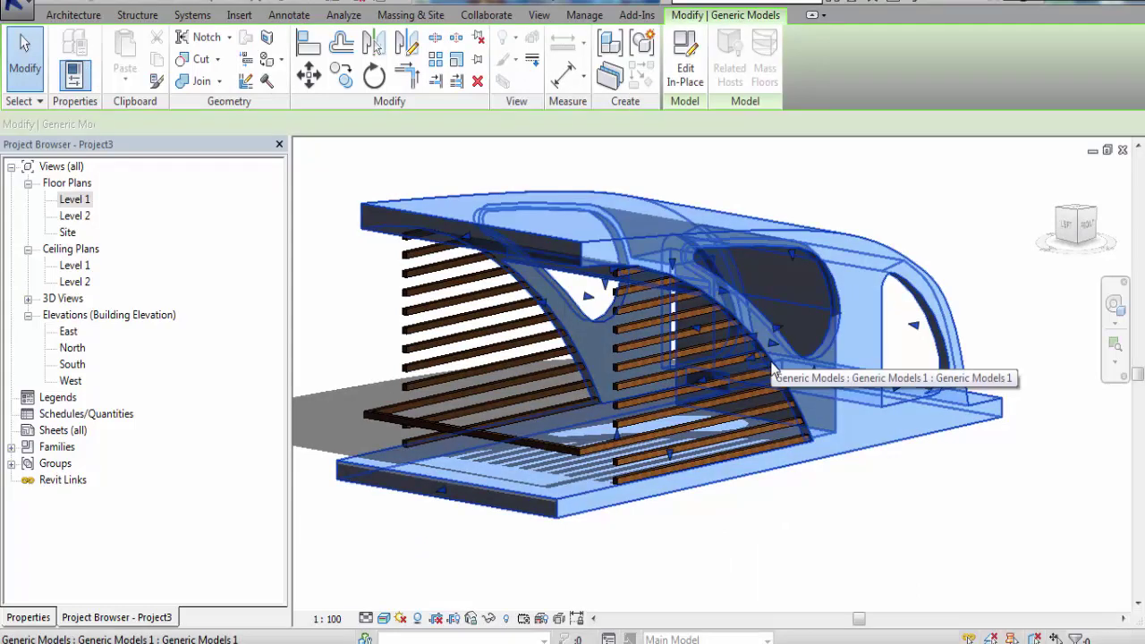
{"action": "left_click", "coordinate": [688, 70]}
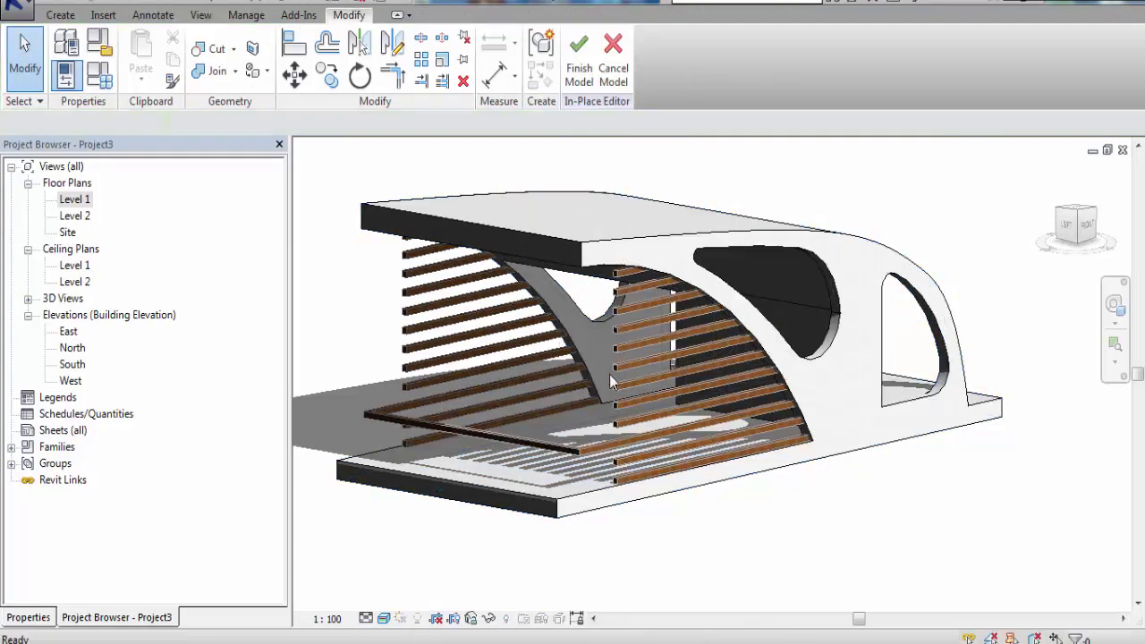
{"action": "middle_click_drag", "start_coordinate": [600, 386], "coordinate": [691, 404], "text": "shift"}
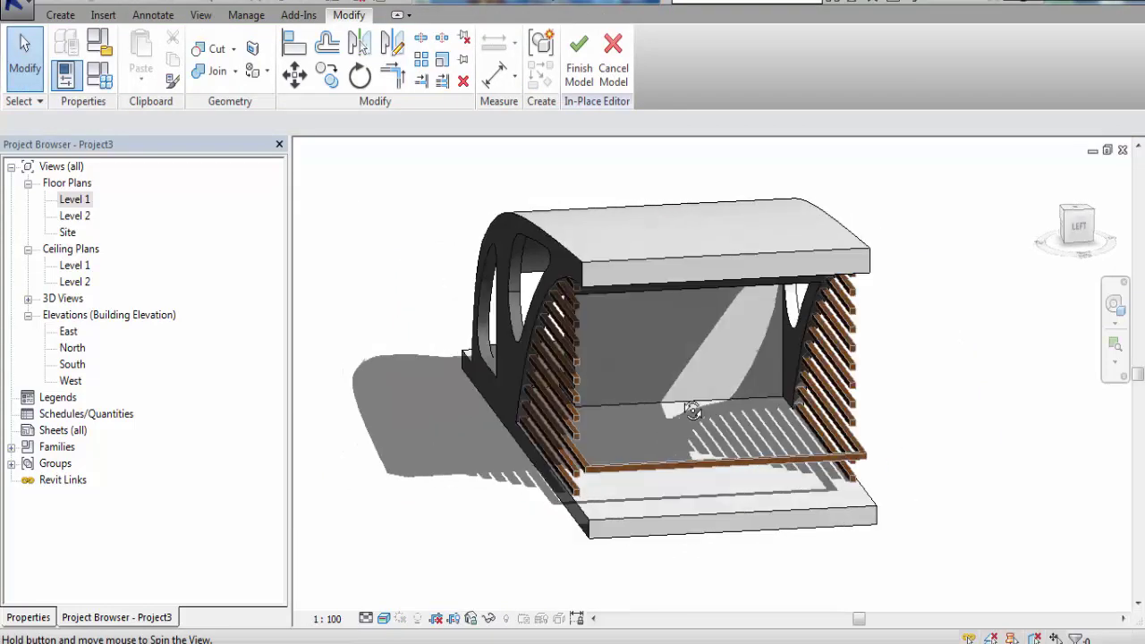
{"action": "scroll", "coordinate": [649, 340], "scroll_direction": "up", "scroll_amount": 2}
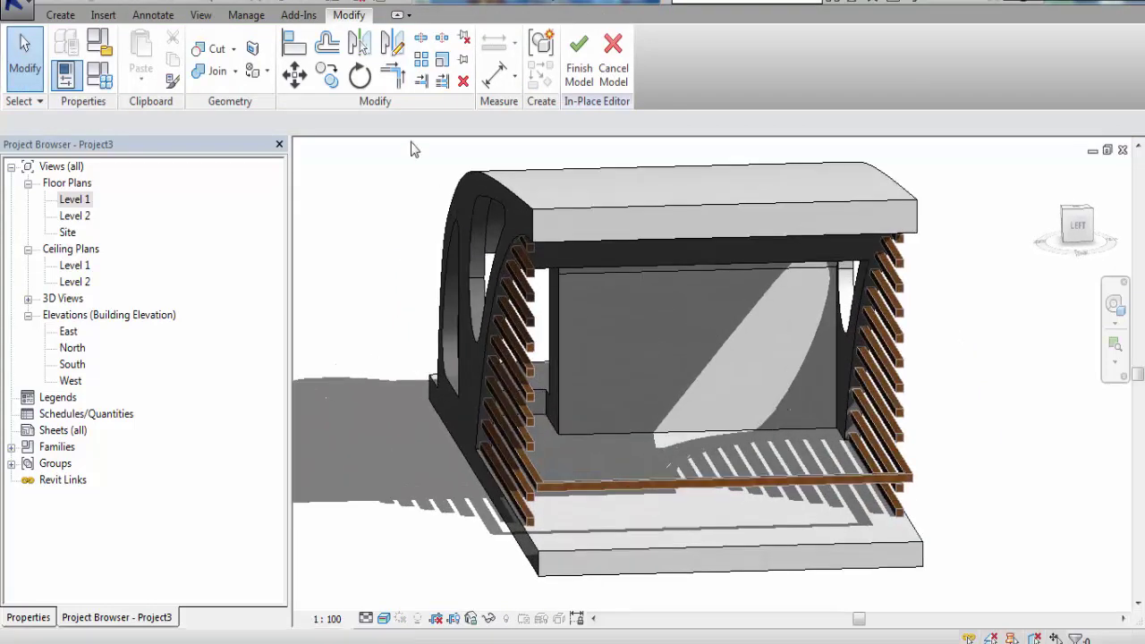
{"action": "left_click", "coordinate": [62, 18]}
Draw a 2.0 by 1.2 rectangular void extrusion, 0.2 deep, on the canopy's back wall face
{"action": "left_click", "coordinate": [331, 70]}
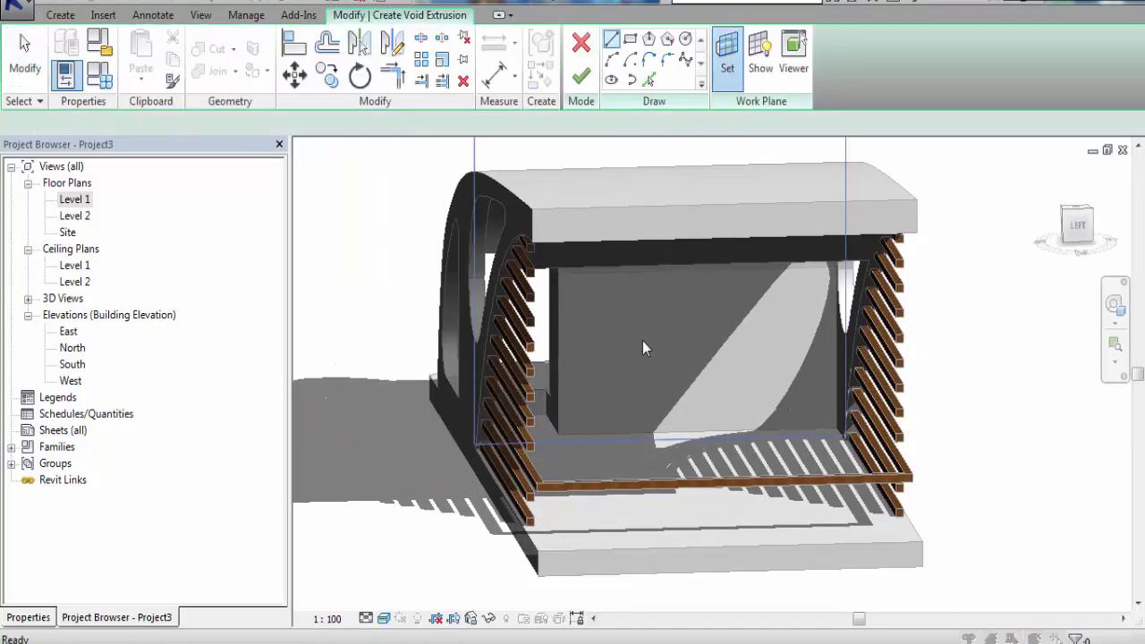
{"action": "left_click", "coordinate": [520, 434]}
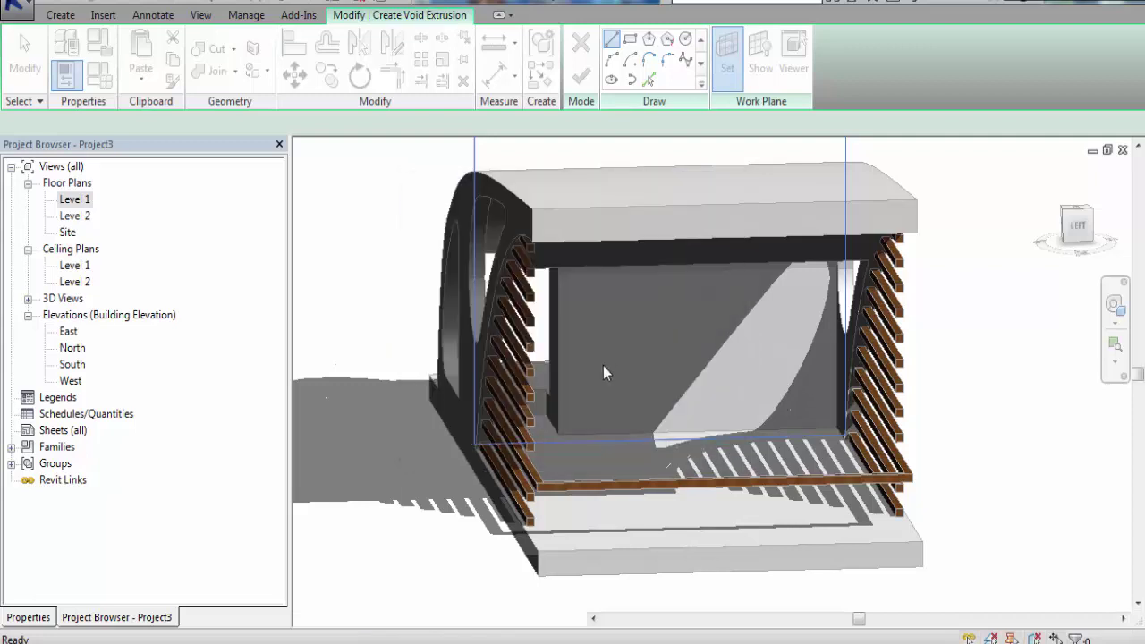
{"action": "left_click", "coordinate": [561, 319]}
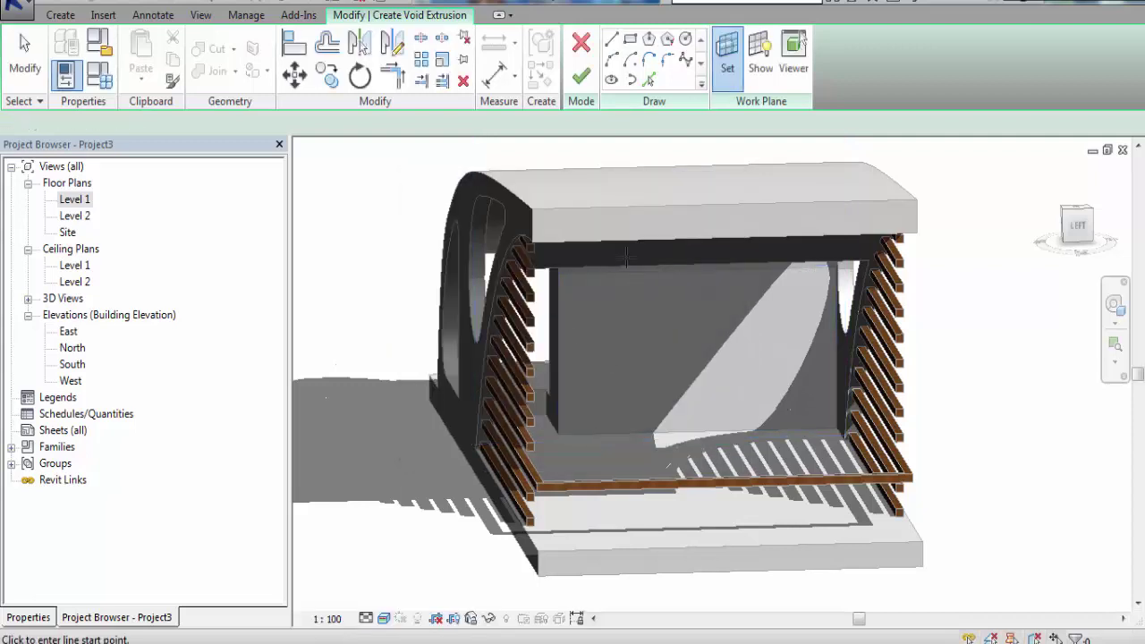
{"action": "key", "text": "r"}
{"action": "key", "text": "c"}
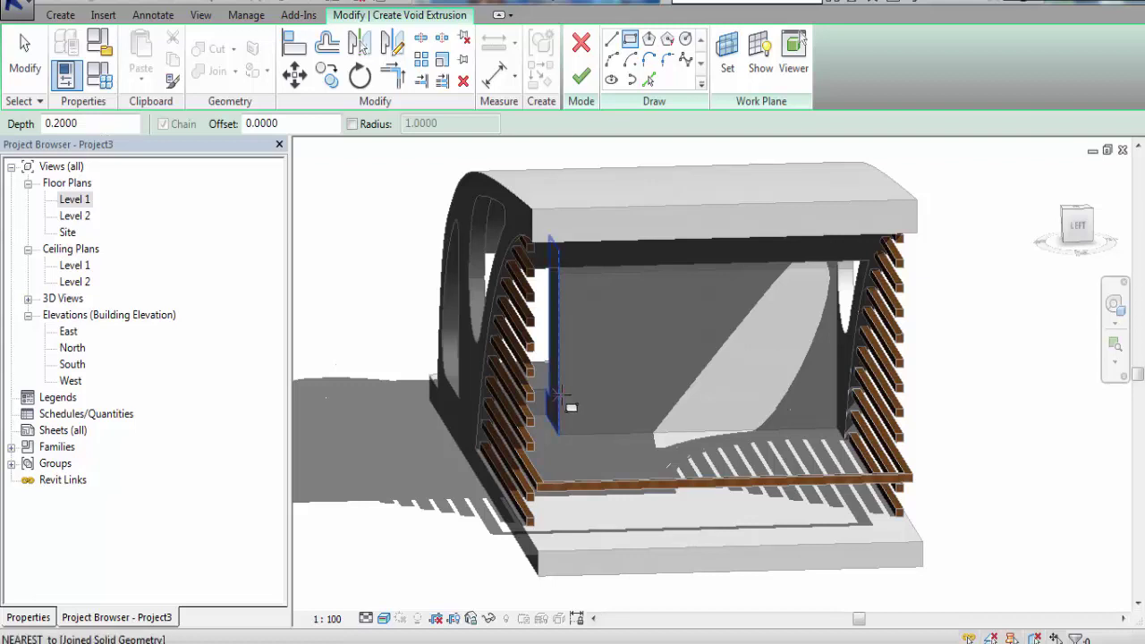
{"action": "left_click", "coordinate": [558, 394]}
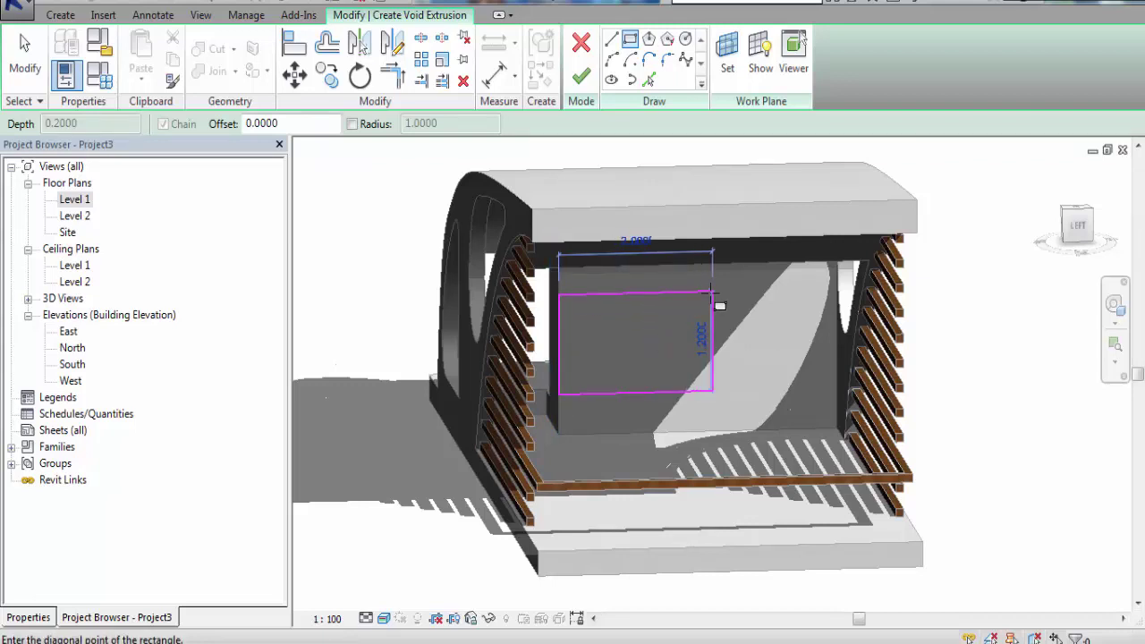
{"action": "left_click", "coordinate": [712, 291]}
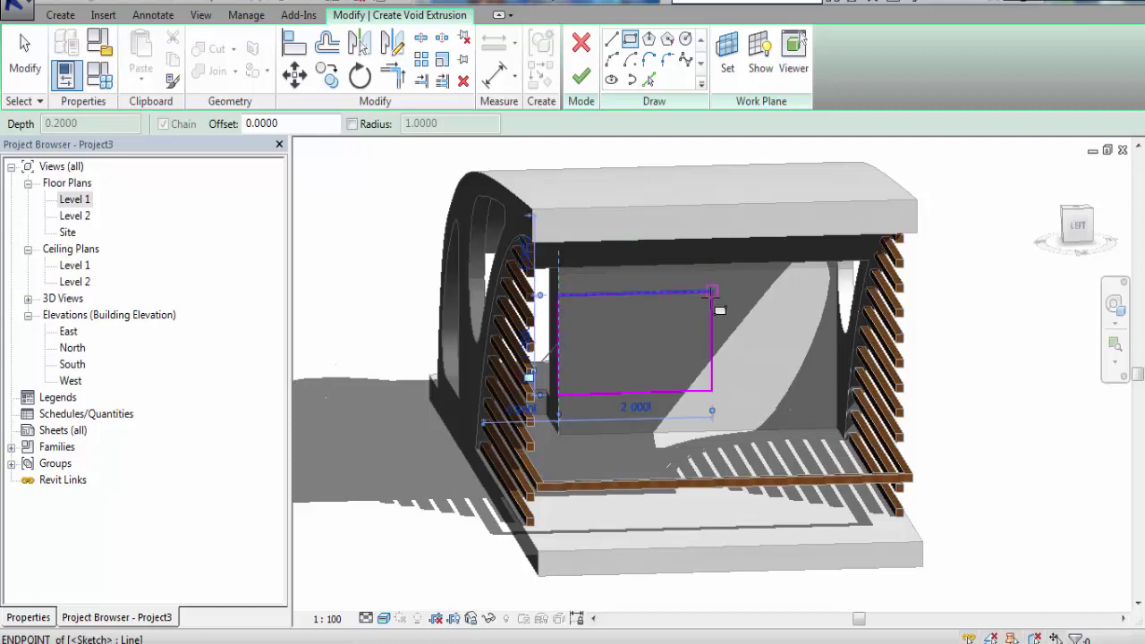
{"action": "left_click", "coordinate": [577, 83]}
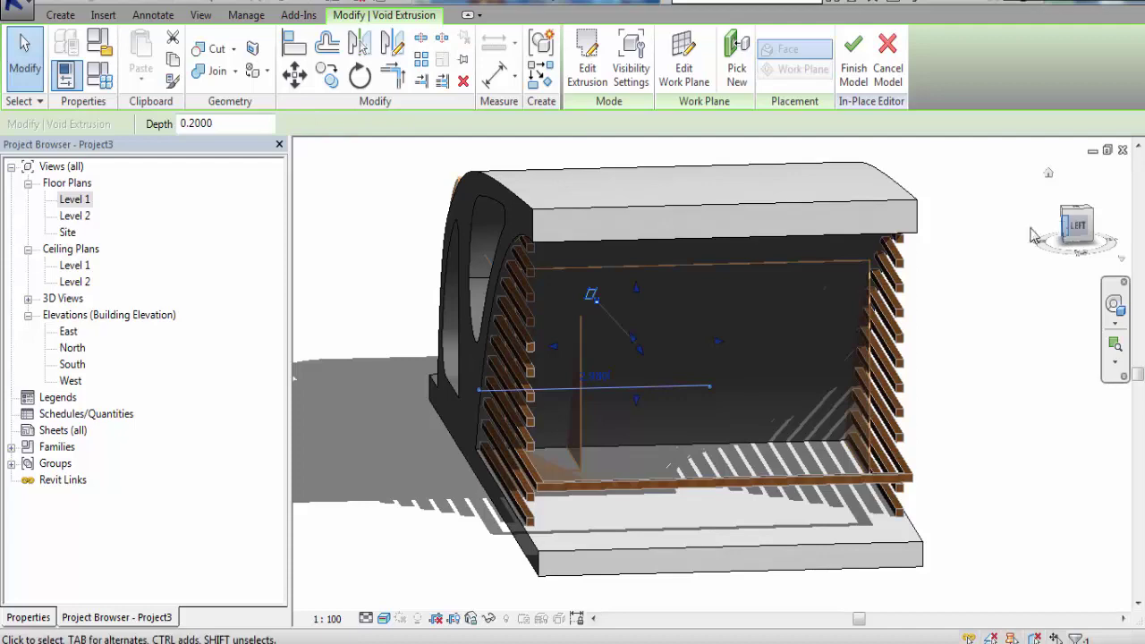
Push the void box deeper into the canopy, to a depth of 1.6975
{"action": "mouse_move", "coordinate": [504, 395]}
{"action": "middle_mouse_down", "text": "shift"}
{"action": "mouse_move", "coordinate": [630, 404]}
{"action": "mouse_move", "coordinate": [525, 377]}
{"action": "mouse_move", "coordinate": [591, 368]}
{"action": "middle_mouse_up", "text": "shift"}
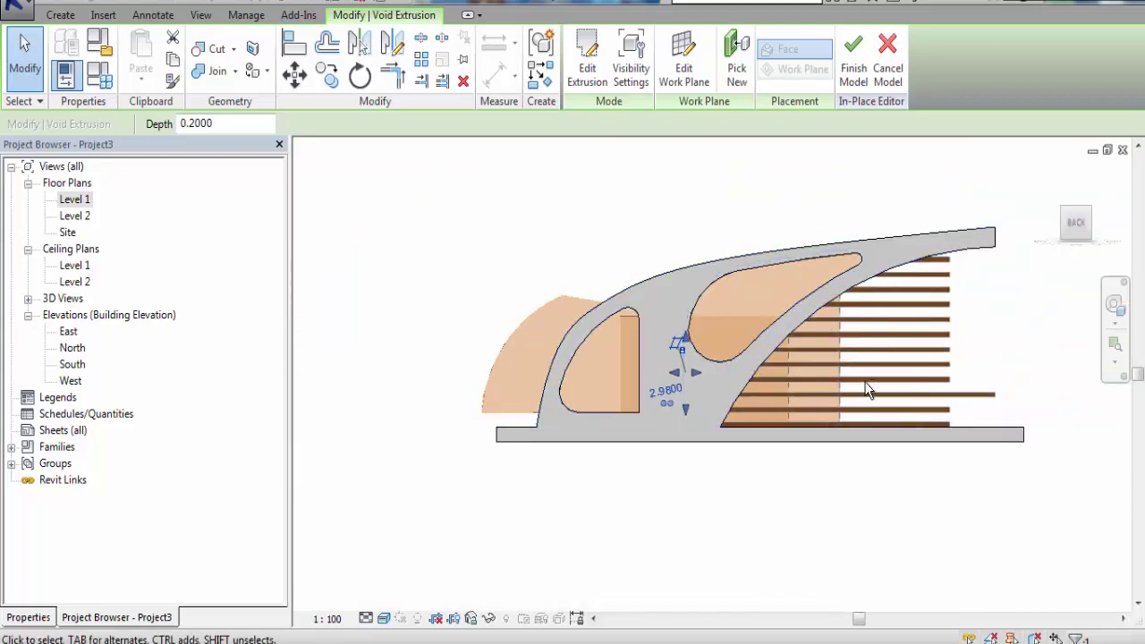
{"action": "middle_click_drag", "start_coordinate": [1003, 226], "coordinate": [633, 505], "text": "shift"}
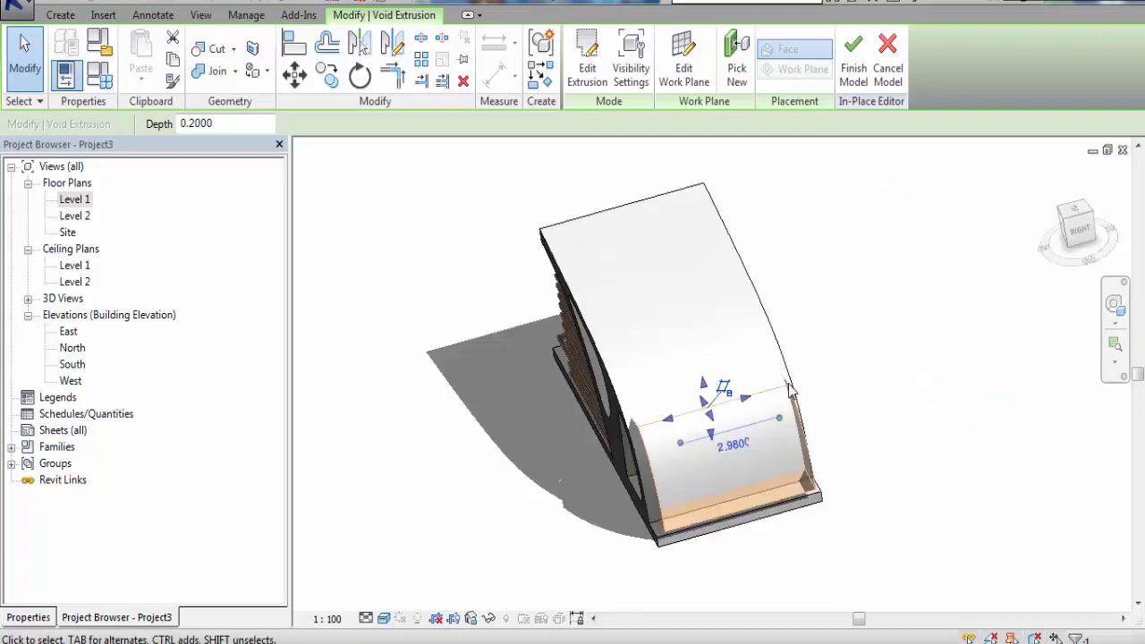
{"action": "mouse_move", "coordinate": [753, 457]}
{"action": "middle_mouse_down", "text": "shift"}
{"action": "mouse_move", "coordinate": [766, 473]}
{"action": "mouse_move", "coordinate": [617, 497]}
{"action": "middle_mouse_up", "text": "shift"}
{"action": "scroll", "coordinate": [631, 483], "scroll_direction": "up", "scroll_amount": 3}
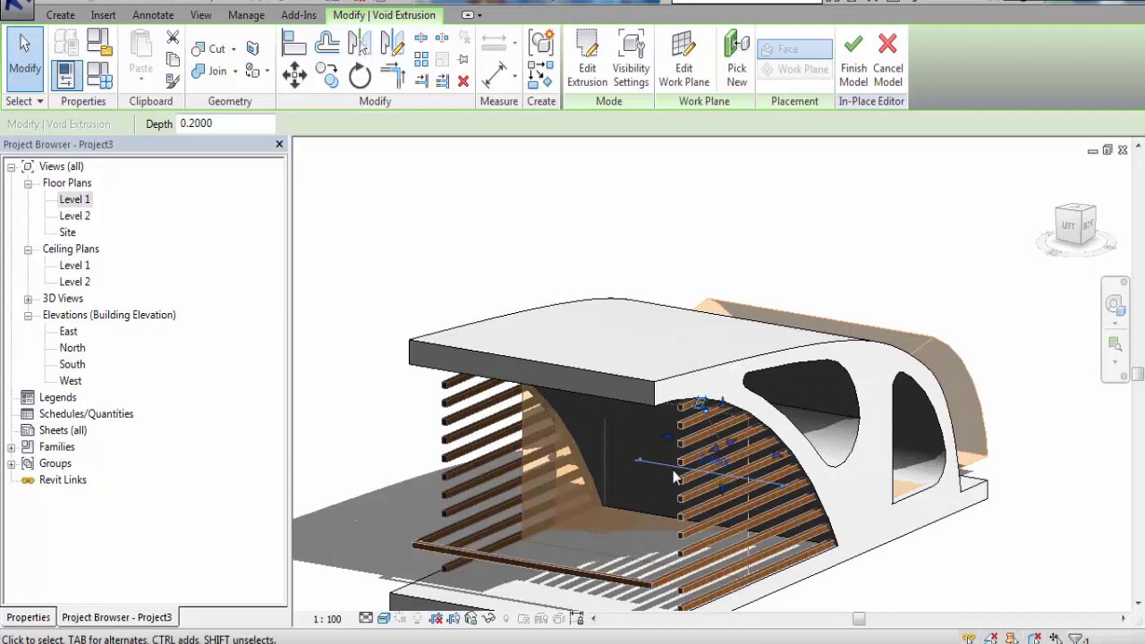
{"action": "scroll", "coordinate": [672, 469], "scroll_direction": "up", "scroll_amount": 2}
{"action": "left_click_drag", "start_coordinate": [748, 436], "coordinate": [677, 494]}
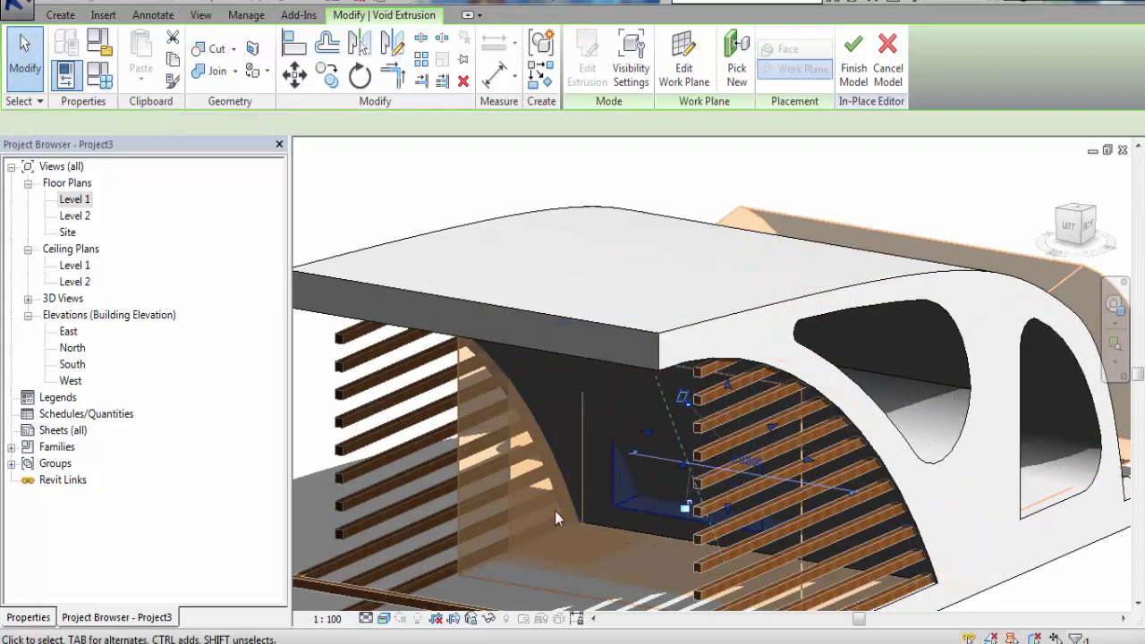
{"action": "mouse_move", "coordinate": [677, 494]}
{"action": "middle_mouse_down", "text": "shift"}
{"action": "mouse_move", "coordinate": [690, 503]}
{"action": "mouse_move", "coordinate": [704, 489]}
{"action": "middle_mouse_up", "text": "shift"}
{"action": "scroll", "coordinate": [869, 498], "scroll_direction": "down", "scroll_amount": 5}
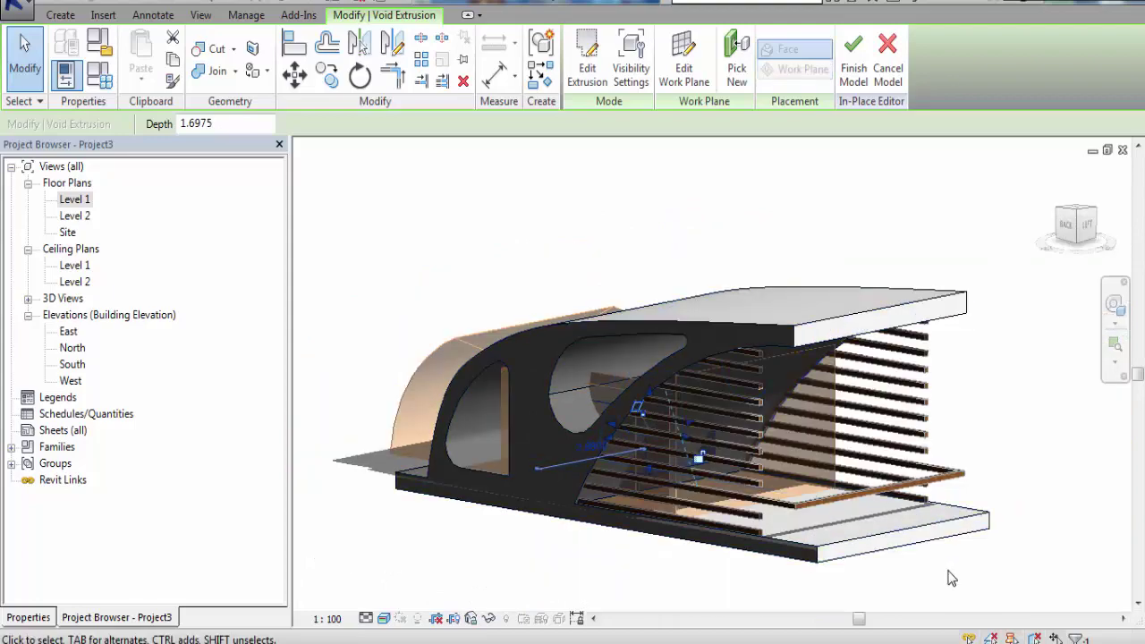
{"action": "left_click", "coordinate": [957, 577]}
Deepen the void extrusion further to 2.7781 and check the resulting cut
{"action": "mouse_move", "coordinate": [957, 577]}
{"action": "middle_mouse_down", "text": "shift"}
{"action": "mouse_move", "coordinate": [883, 591]}
{"action": "mouse_move", "coordinate": [843, 563]}
{"action": "middle_mouse_up", "text": "shift"}
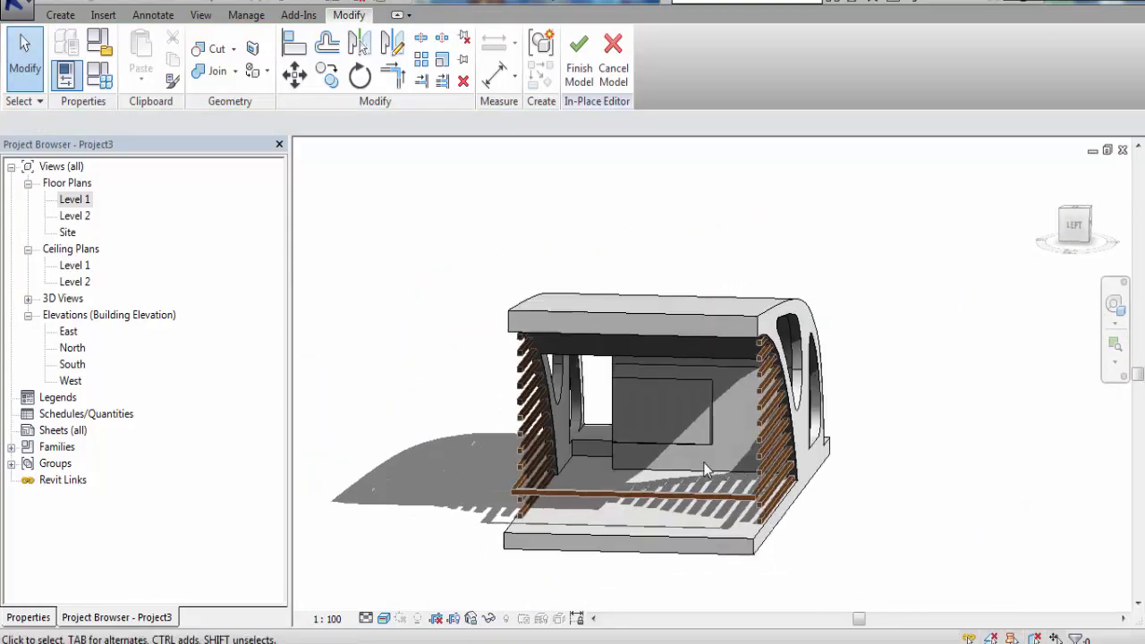
{"action": "scroll", "coordinate": [906, 532], "scroll_direction": "up", "scroll_amount": 3}
{"action": "mouse_move", "coordinate": [907, 532]}
{"action": "middle_mouse_down", "text": "shift"}
{"action": "mouse_move", "coordinate": [880, 563]}
{"action": "mouse_move", "coordinate": [646, 426]}
{"action": "middle_mouse_up", "text": "shift"}
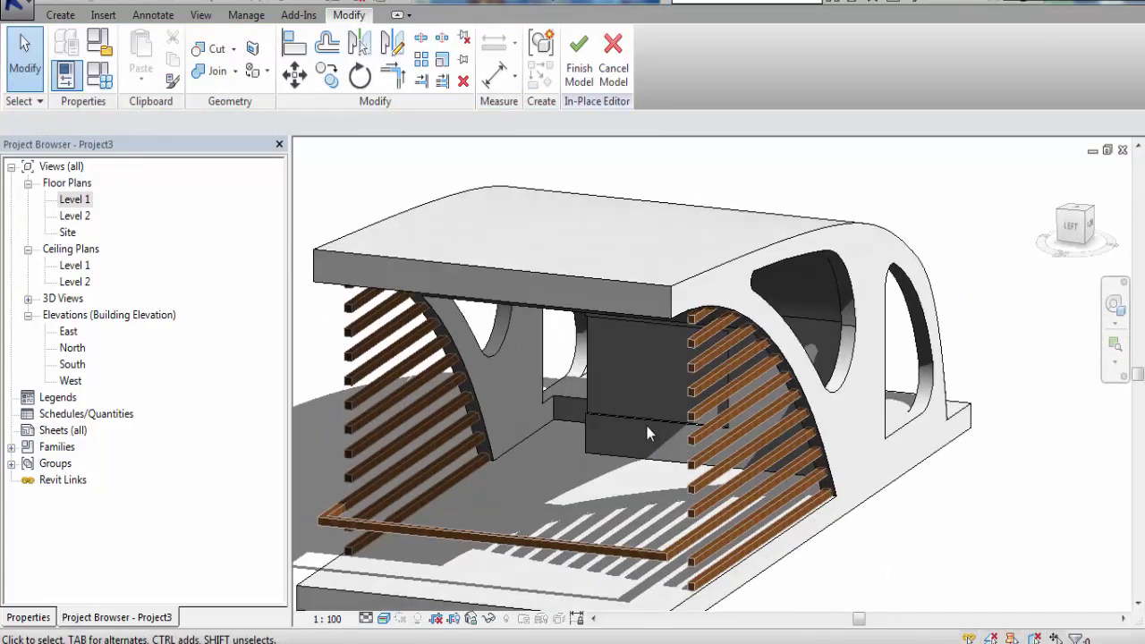
{"action": "left_click", "coordinate": [652, 418]}
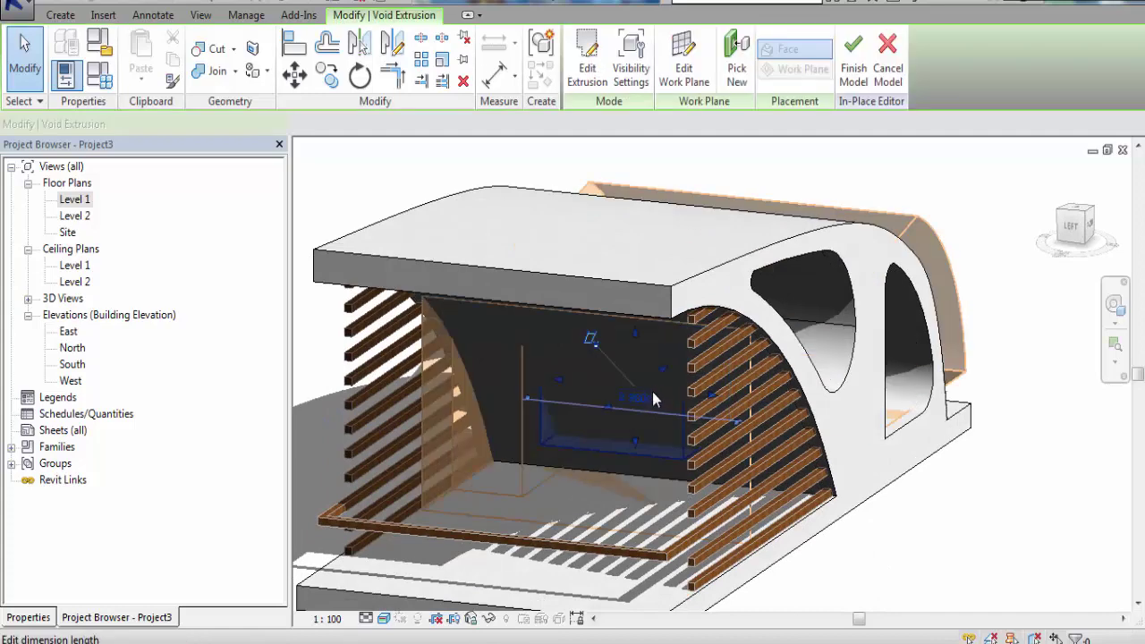
{"action": "left_click_drag", "start_coordinate": [666, 376], "coordinate": [689, 422]}
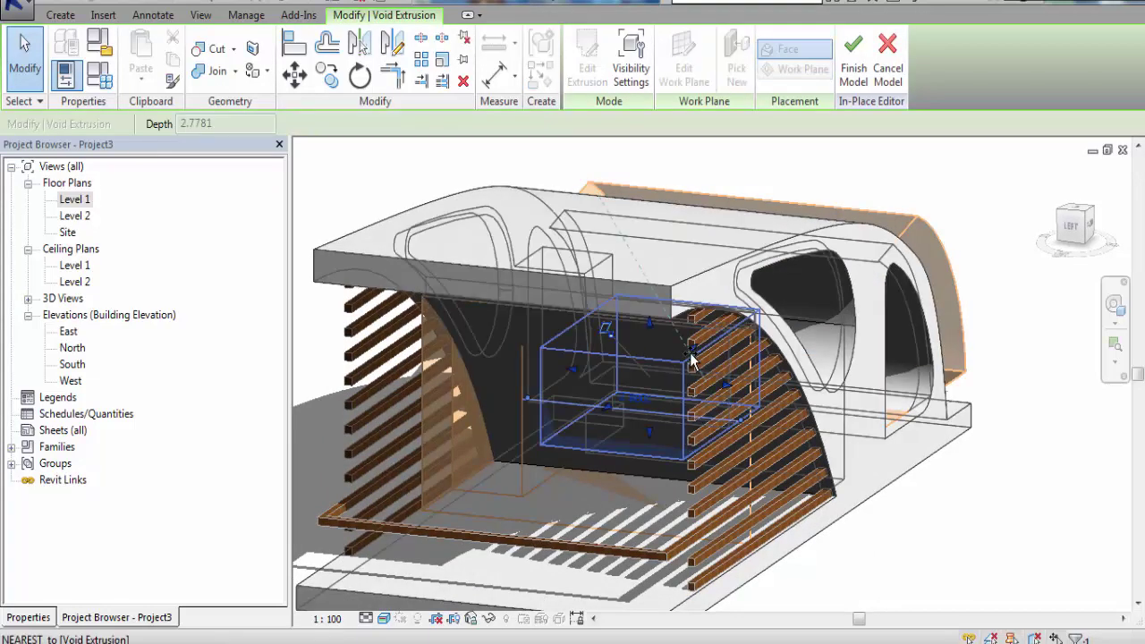
{"action": "left_click", "coordinate": [856, 524]}
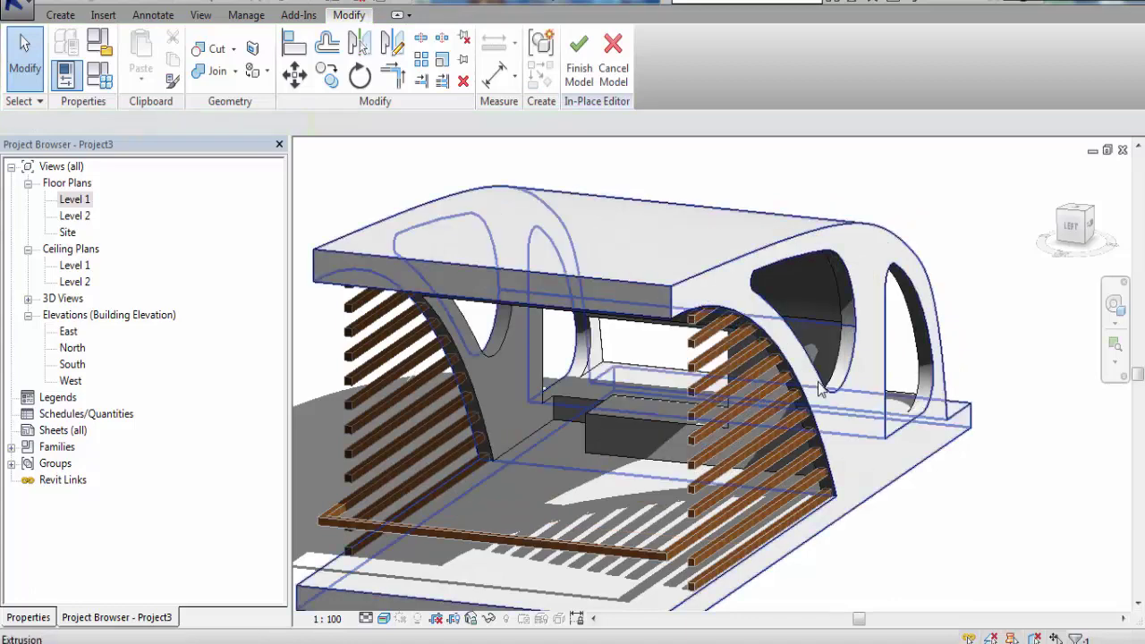
{"action": "scroll", "coordinate": [622, 572], "scroll_direction": "down", "scroll_amount": 3}
{"action": "mouse_move", "coordinate": [621, 572]}
{"action": "middle_mouse_down", "text": "shift"}
{"action": "mouse_move", "coordinate": [707, 557]}
{"action": "mouse_move", "coordinate": [690, 519]}
{"action": "mouse_move", "coordinate": [677, 557]}
{"action": "mouse_move", "coordinate": [684, 536]}
{"action": "middle_mouse_up", "text": "shift"}
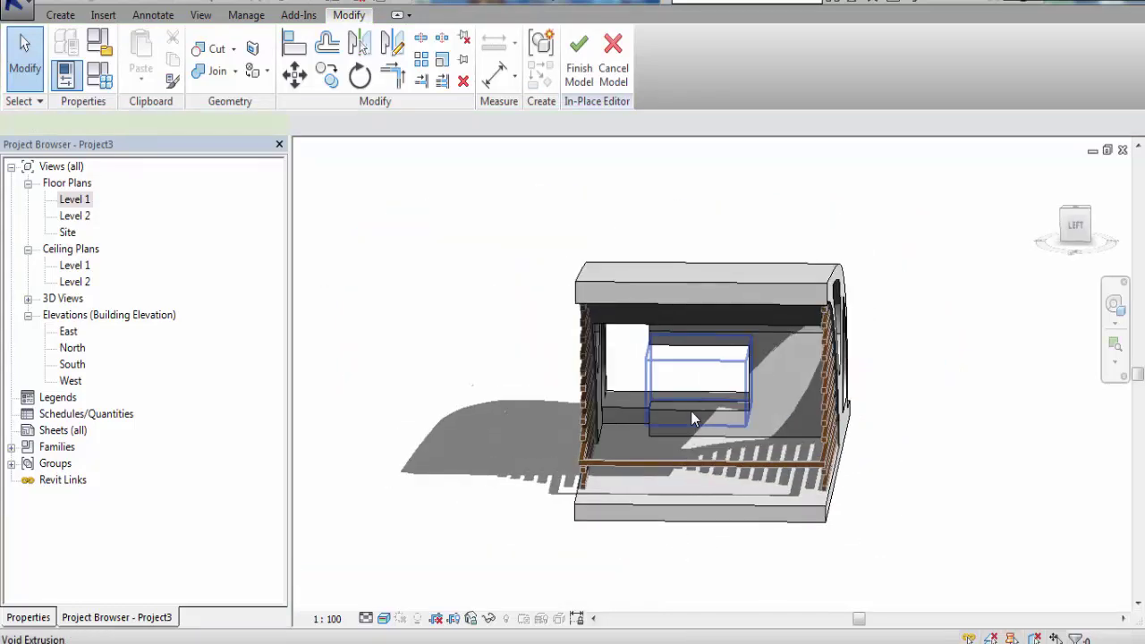
Move the void box to a position where it cuts through the curved wall
{"action": "left_click", "coordinate": [698, 410]}
{"action": "scroll", "coordinate": [700, 394], "scroll_direction": "up", "scroll_amount": 2}
{"action": "scroll", "coordinate": [713, 395], "scroll_direction": "up", "scroll_amount": 3}
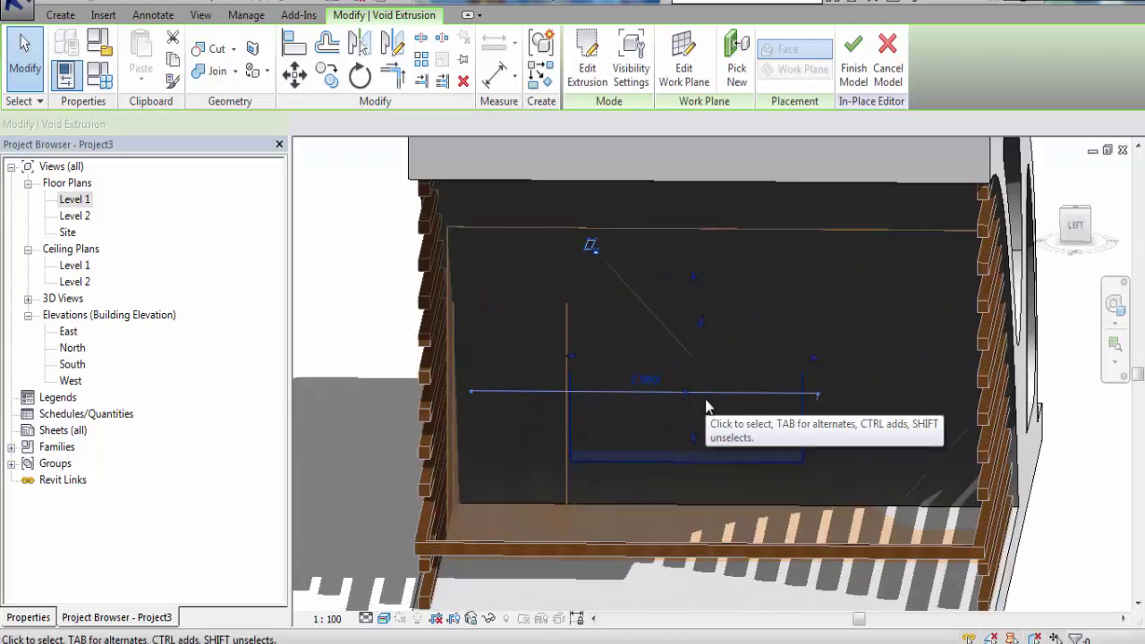
{"action": "mouse_move", "coordinate": [870, 477]}
{"action": "middle_mouse_down", "text": "shift"}
{"action": "mouse_move", "coordinate": [749, 501]}
{"action": "mouse_move", "coordinate": [706, 482]}
{"action": "mouse_move", "coordinate": [744, 474]}
{"action": "middle_mouse_up", "text": "shift"}
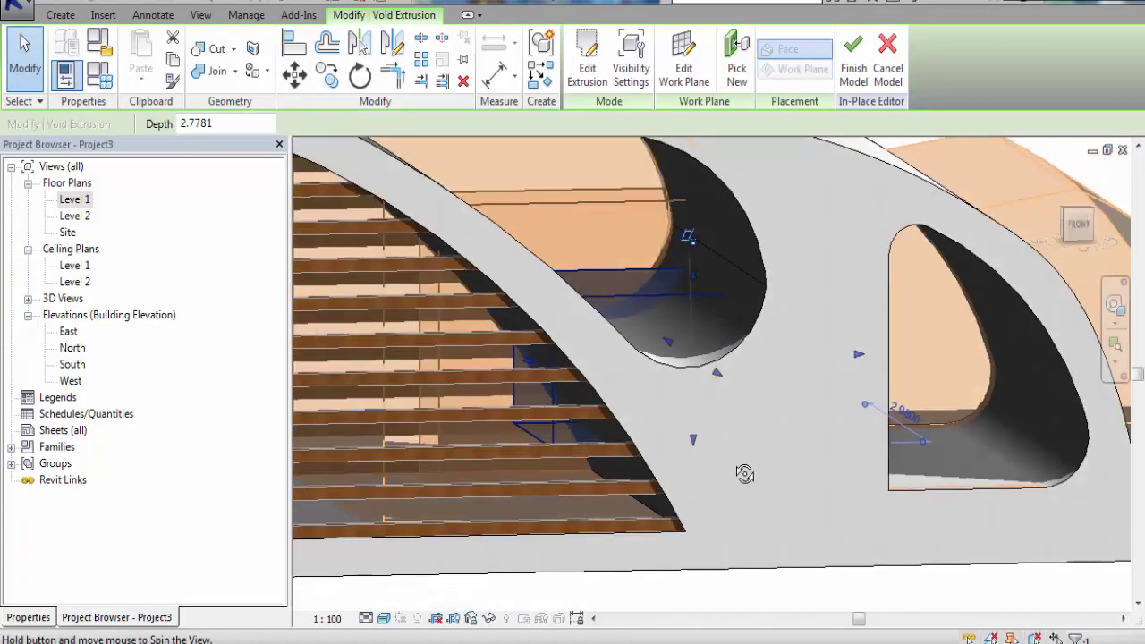
{"action": "left_click_drag", "start_coordinate": [850, 356], "coordinate": [831, 357]}
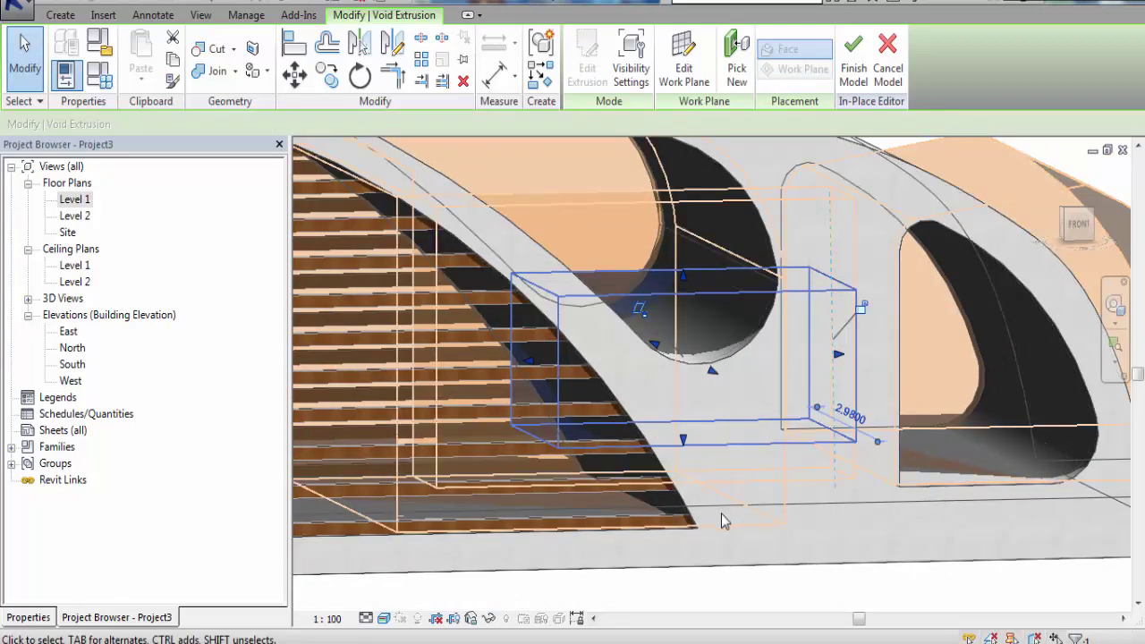
{"action": "mouse_move", "coordinate": [723, 518]}
{"action": "middle_mouse_down", "text": "shift"}
{"action": "mouse_move", "coordinate": [829, 564]}
{"action": "mouse_move", "coordinate": [799, 531]}
{"action": "mouse_move", "coordinate": [826, 549]}
{"action": "mouse_move", "coordinate": [626, 549]}
{"action": "middle_mouse_up", "text": "shift"}
{"action": "key", "text": "Escape"}
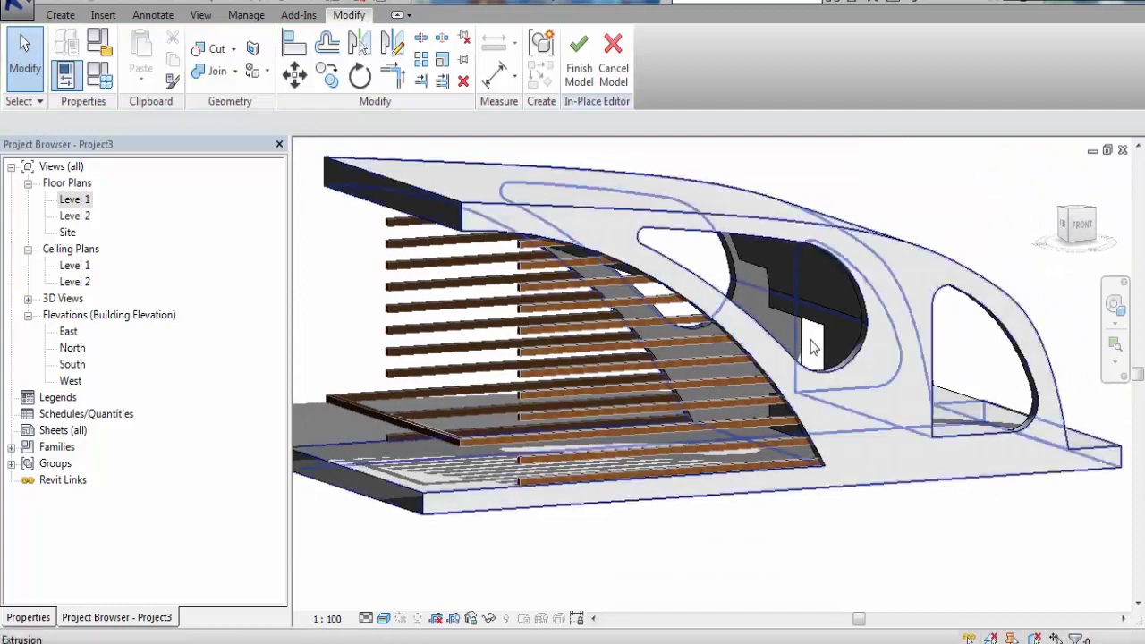
Adjust the void's depth to about 2.61 and orbit to check the cut
{"action": "left_click", "coordinate": [823, 372]}
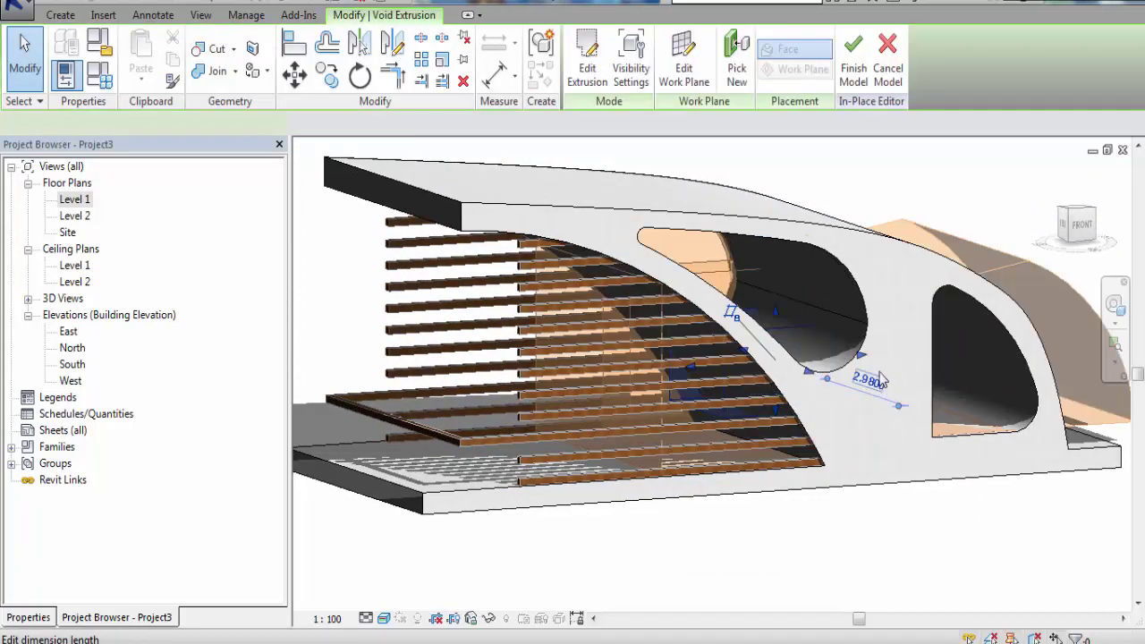
{"action": "left_click_drag", "start_coordinate": [861, 360], "coordinate": [848, 359]}
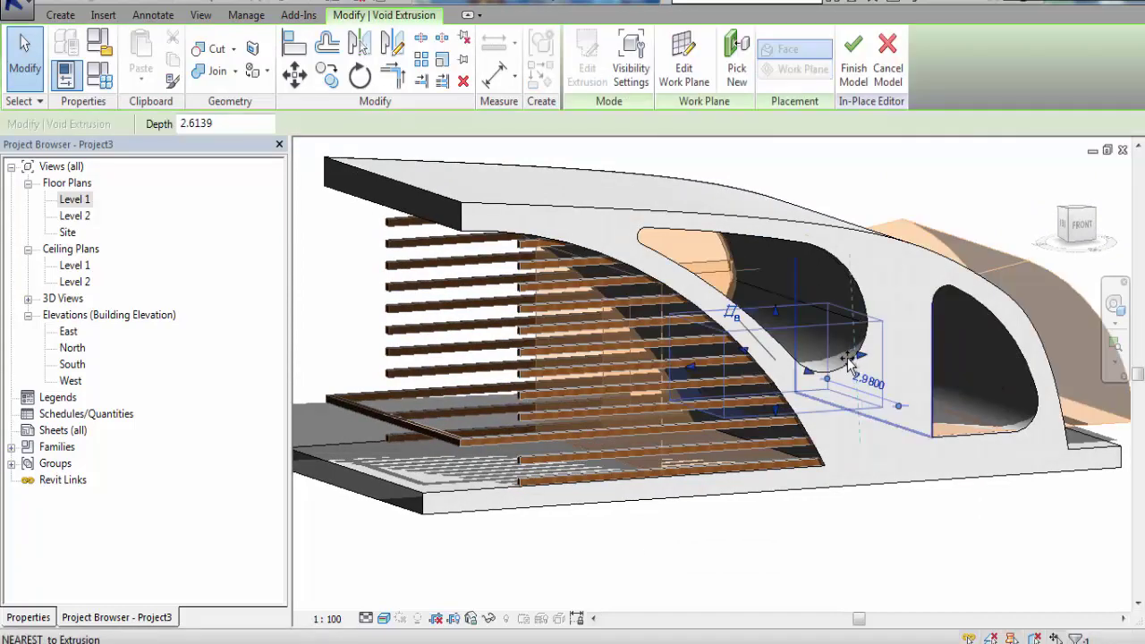
{"action": "left_click", "coordinate": [831, 525]}
{"action": "mouse_move", "coordinate": [728, 528]}
{"action": "middle_mouse_down", "text": "shift"}
{"action": "mouse_move", "coordinate": [875, 534]}
{"action": "mouse_move", "coordinate": [779, 549]}
{"action": "mouse_move", "coordinate": [668, 540]}
{"action": "middle_mouse_up", "text": "shift"}
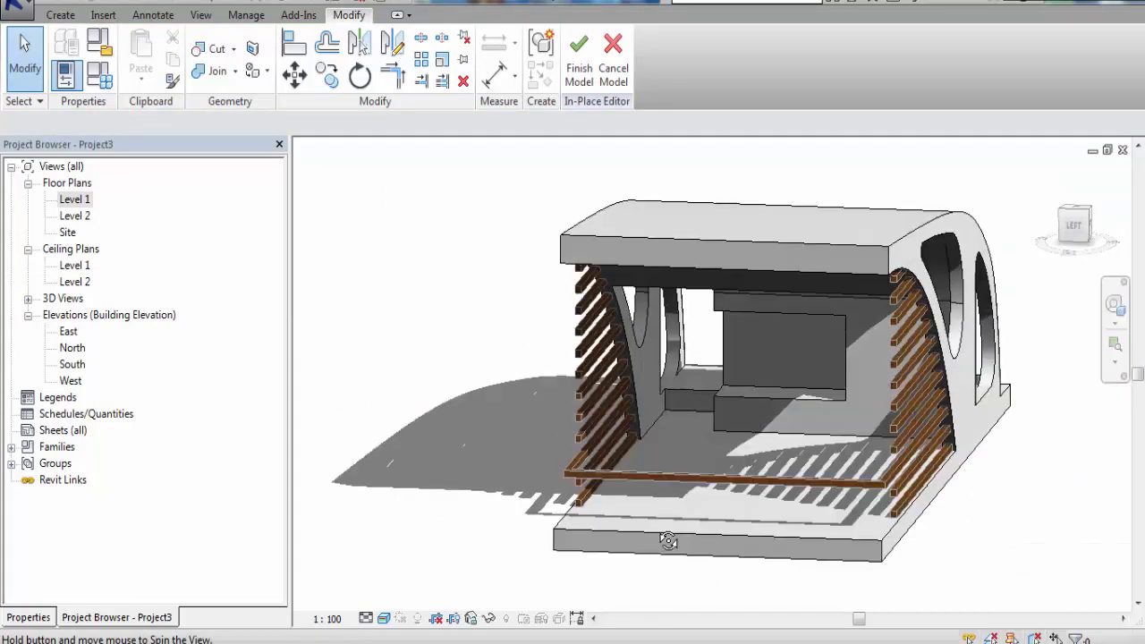
{"action": "scroll", "coordinate": [718, 391], "scroll_direction": "down", "scroll_amount": 2}
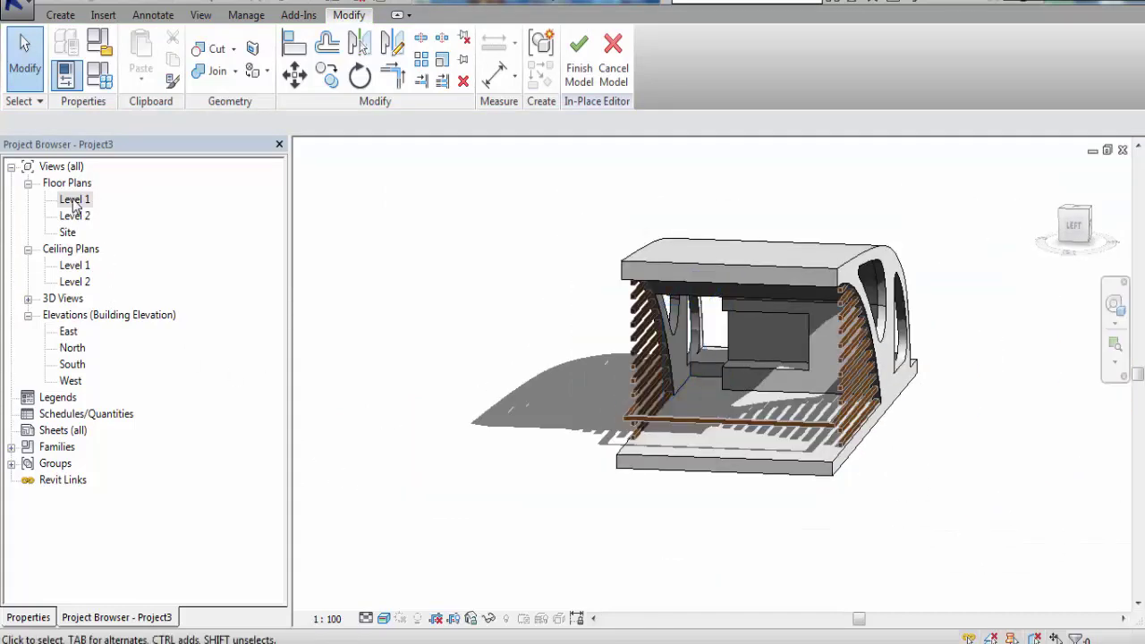
Open the Level 1 ceiling plan and finish the in-place model
{"action": "double_click", "coordinate": [74, 199]}
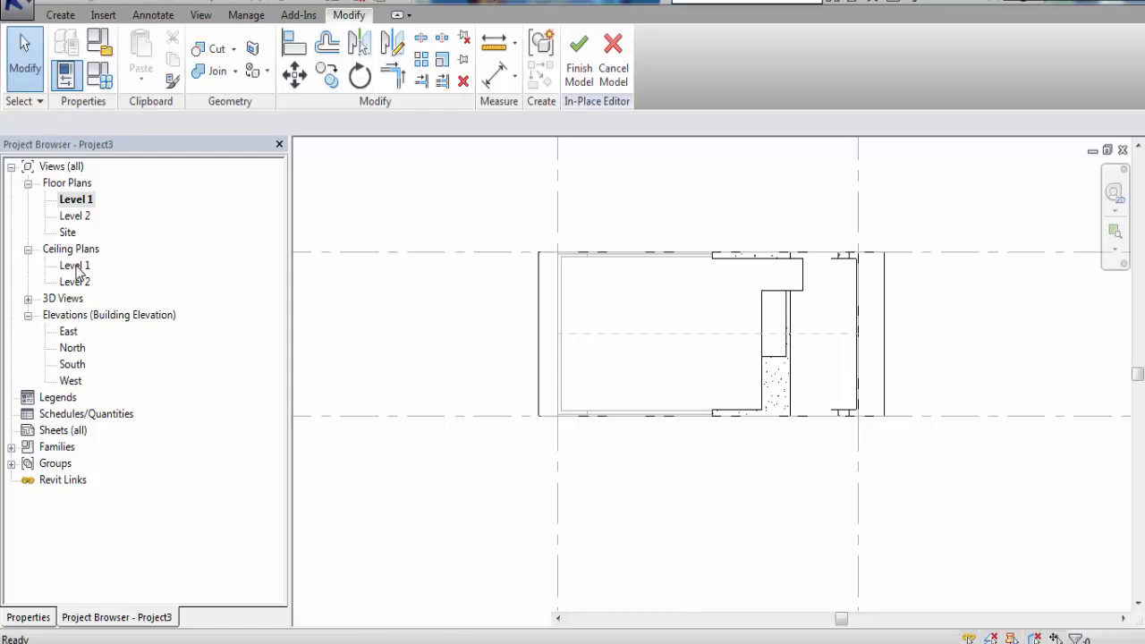
{"action": "double_click", "coordinate": [76, 266]}
{"action": "left_click", "coordinate": [567, 61]}
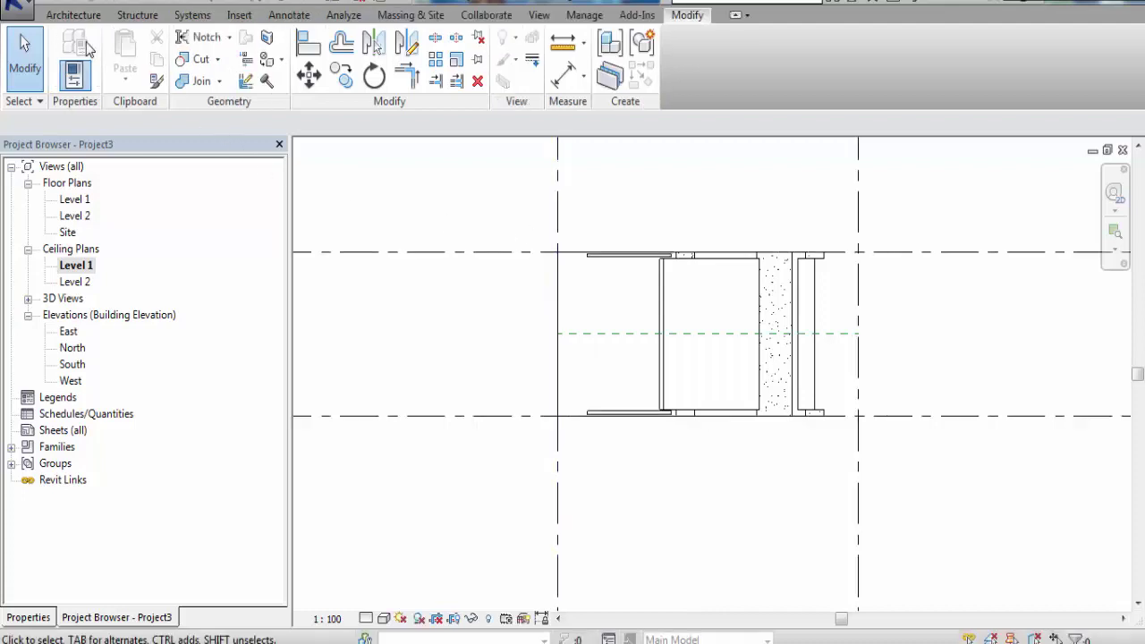
Start an architectural wall with the Curtain Wall: Storefront type
{"action": "left_click", "coordinate": [76, 16]}
{"action": "left_click", "coordinate": [71, 89]}
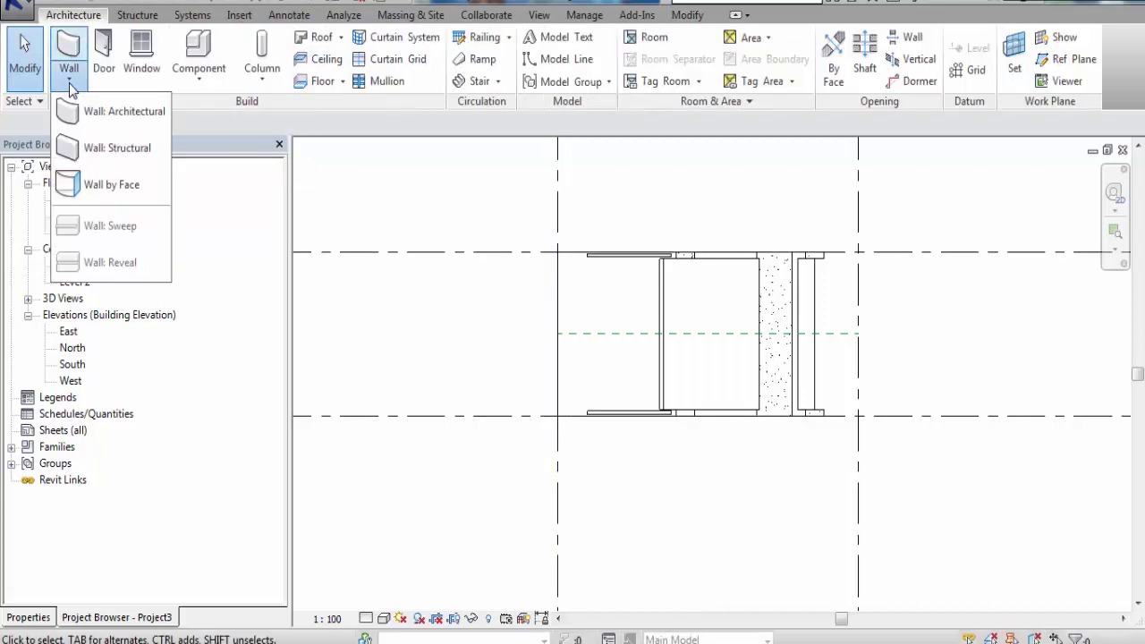
{"action": "left_click", "coordinate": [104, 116]}
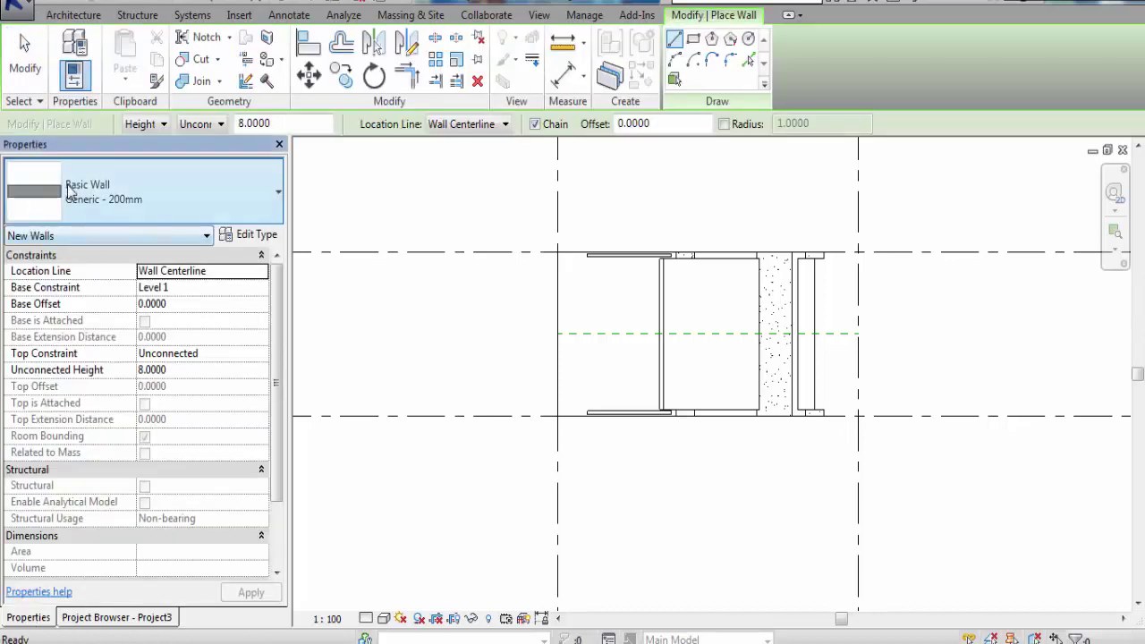
{"action": "left_click", "coordinate": [70, 193]}
{"action": "scroll", "coordinate": [97, 393], "scroll_direction": "down", "scroll_amount": 3}
{"action": "scroll", "coordinate": [95, 465], "scroll_direction": "down", "scroll_amount": 2}
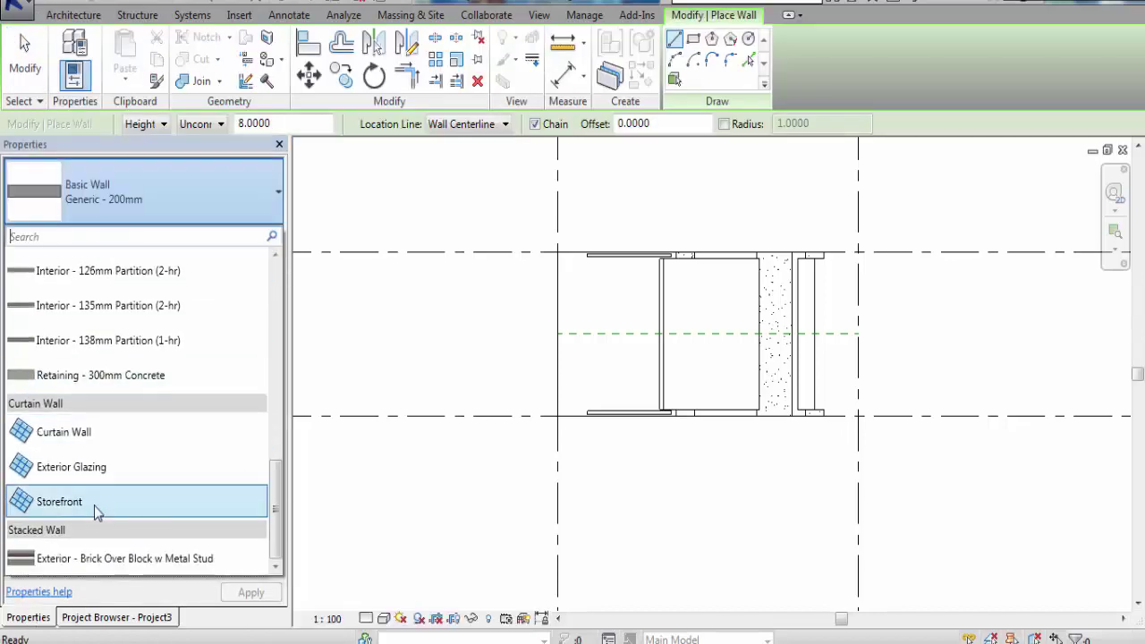
{"action": "left_click", "coordinate": [70, 510]}
{"action": "scroll", "coordinate": [657, 380], "scroll_direction": "up", "scroll_amount": 1}
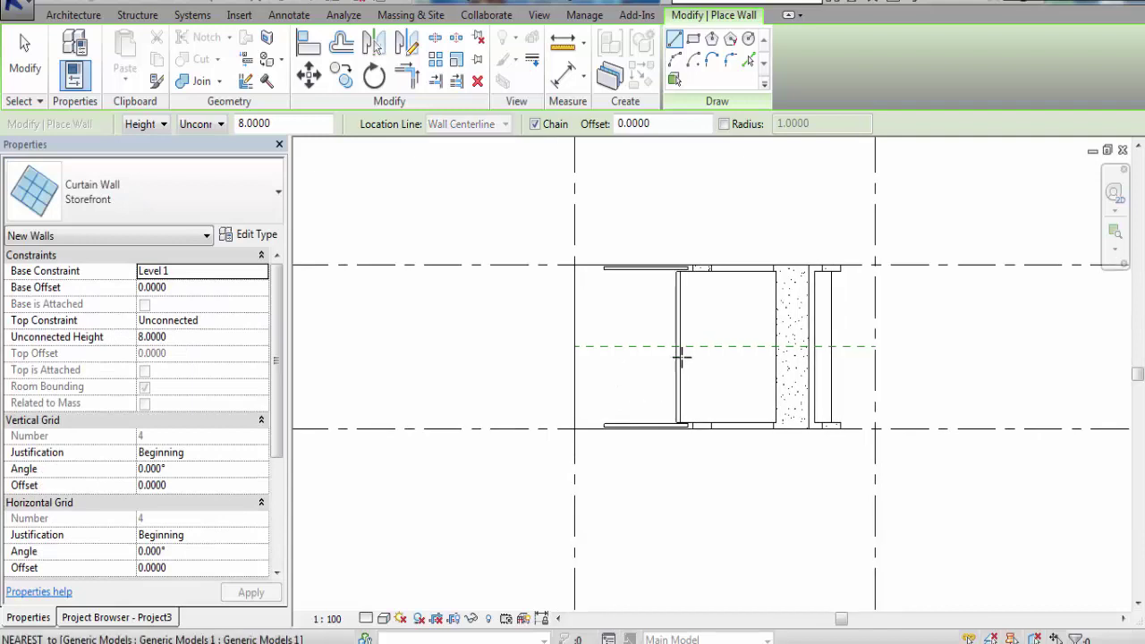
{"action": "scroll", "coordinate": [681, 322], "scroll_direction": "up", "scroll_amount": 1}
{"action": "scroll", "coordinate": [683, 259], "scroll_direction": "up", "scroll_amount": 3}
{"action": "scroll", "coordinate": [684, 255], "scroll_direction": "up", "scroll_amount": 1}
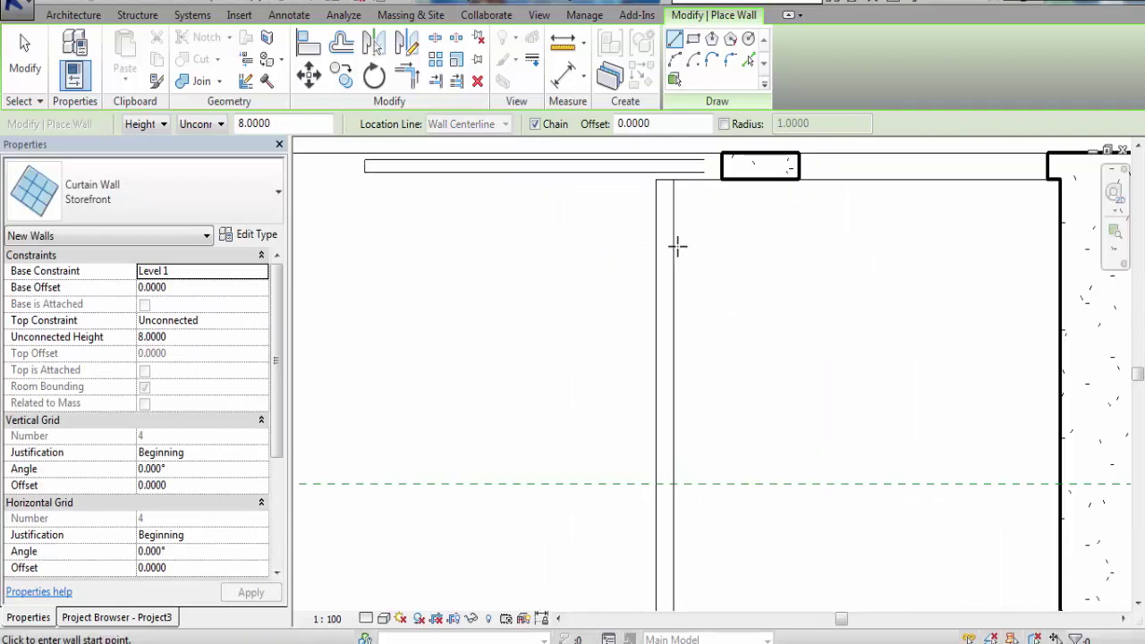
Draw the 8.0-high Storefront curtain wall through the pavilion opening, ending at the front beam
{"action": "left_click", "coordinate": [664, 182]}
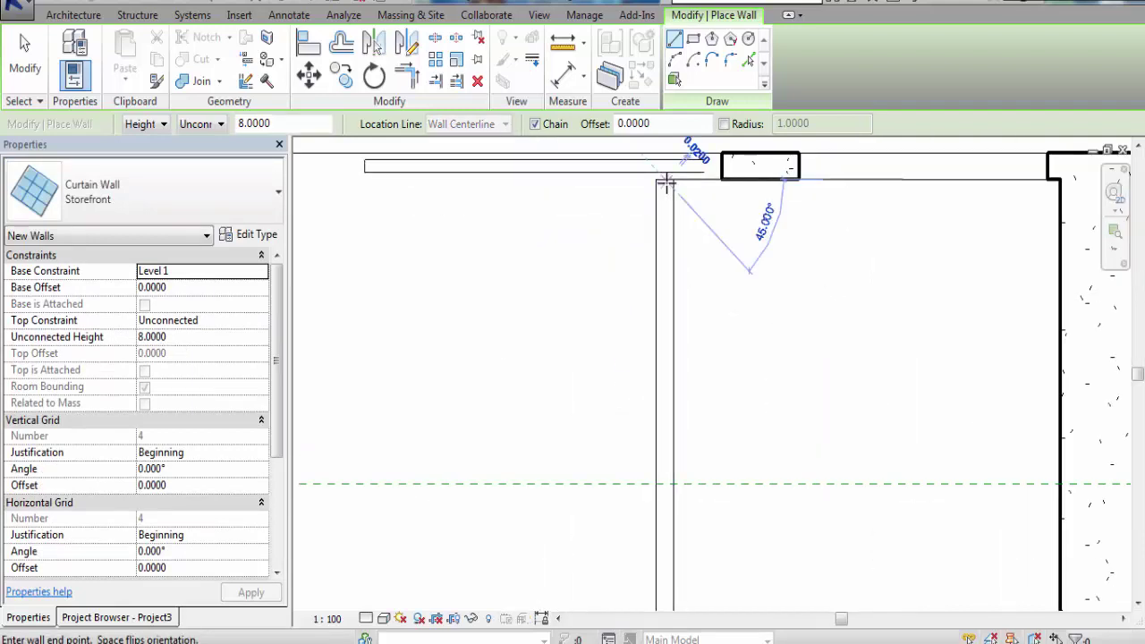
{"action": "scroll", "coordinate": [659, 276], "scroll_direction": "down", "scroll_amount": 2}
{"action": "scroll", "coordinate": [667, 416], "scroll_direction": "up", "scroll_amount": 2}
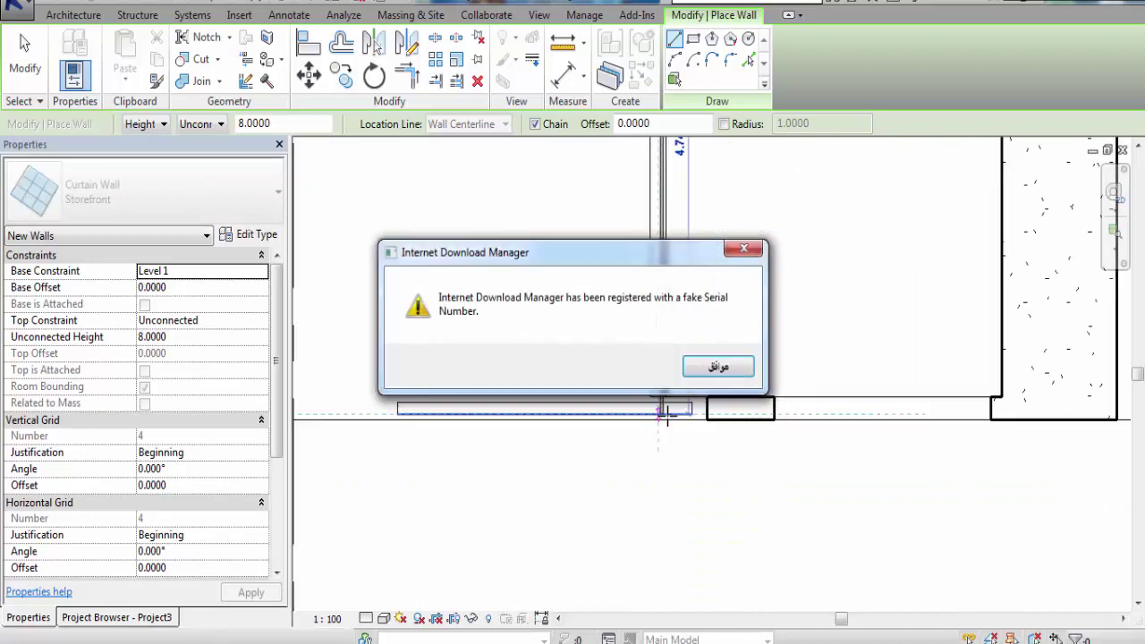
{"action": "scroll", "coordinate": [659, 409], "scroll_direction": "up", "scroll_amount": 1}
{"action": "scroll", "coordinate": [659, 408], "scroll_direction": "up", "scroll_amount": 1}
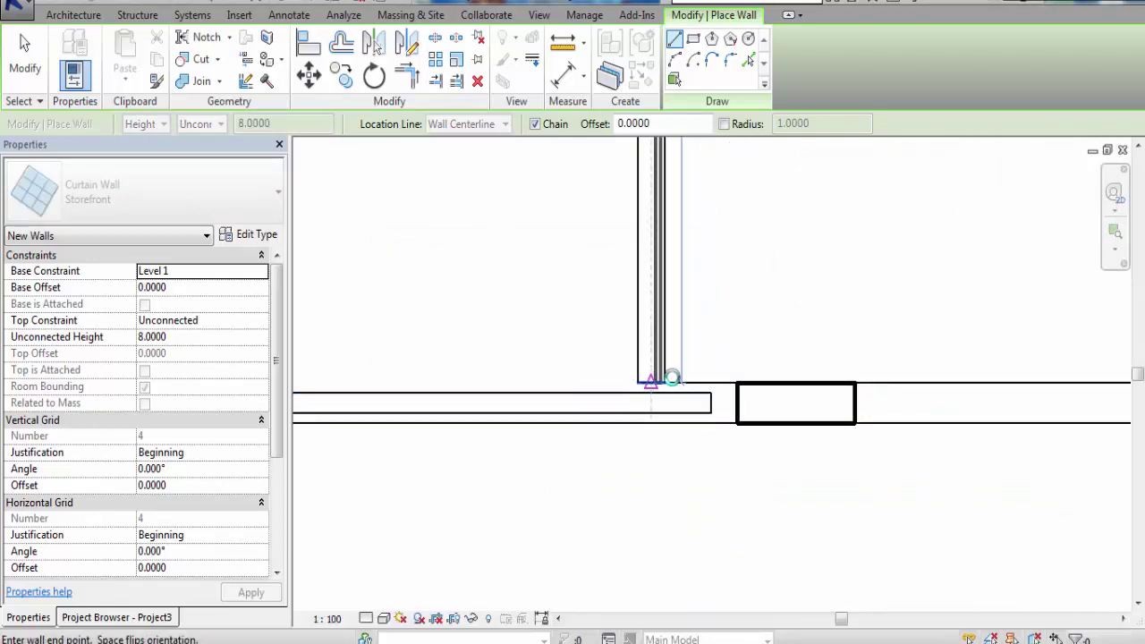
{"action": "left_click", "coordinate": [672, 378]}
{"action": "left_click", "coordinate": [25, 58]}
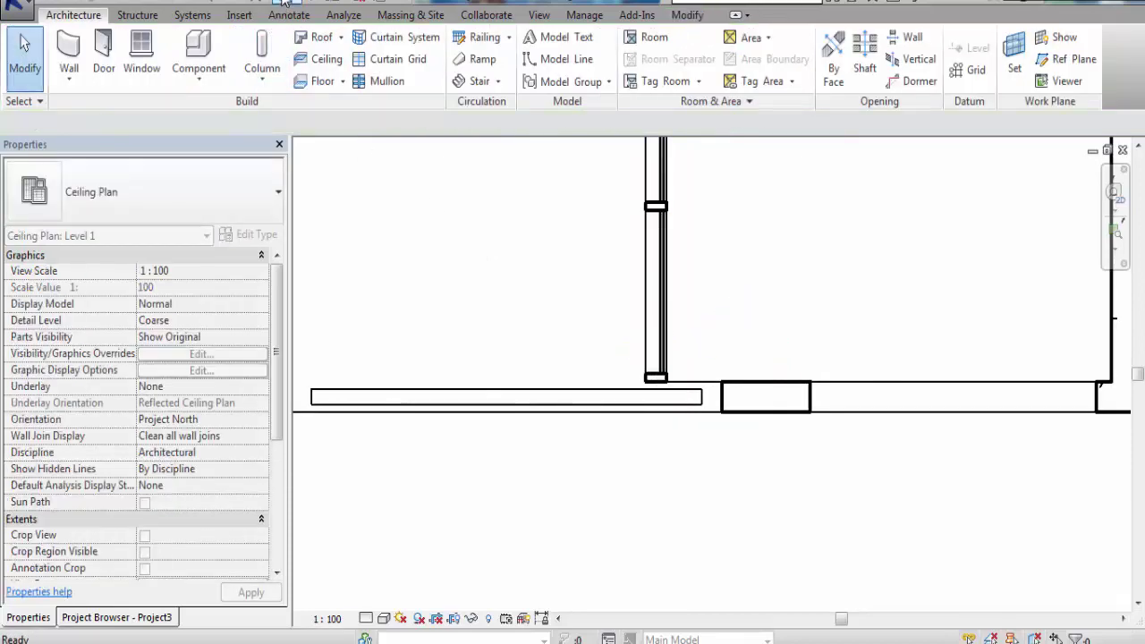
In the left-facing 3D view, select the Storefront curtain wall and open its profile for editing
{"action": "left_click", "coordinate": [285, 5]}
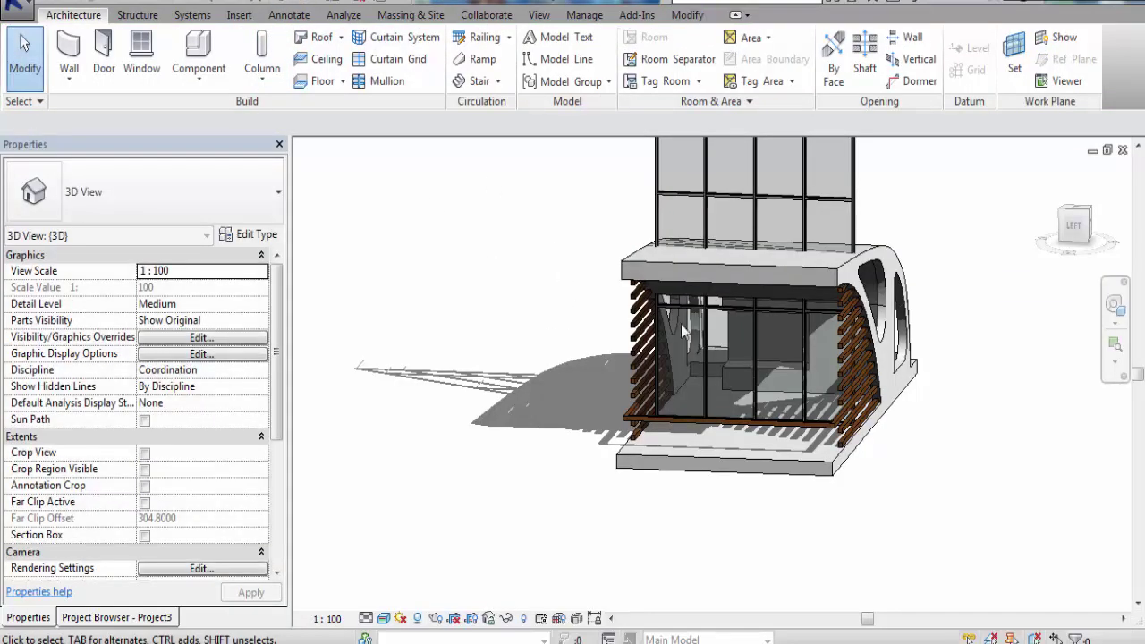
{"action": "left_click", "coordinate": [1072, 226]}
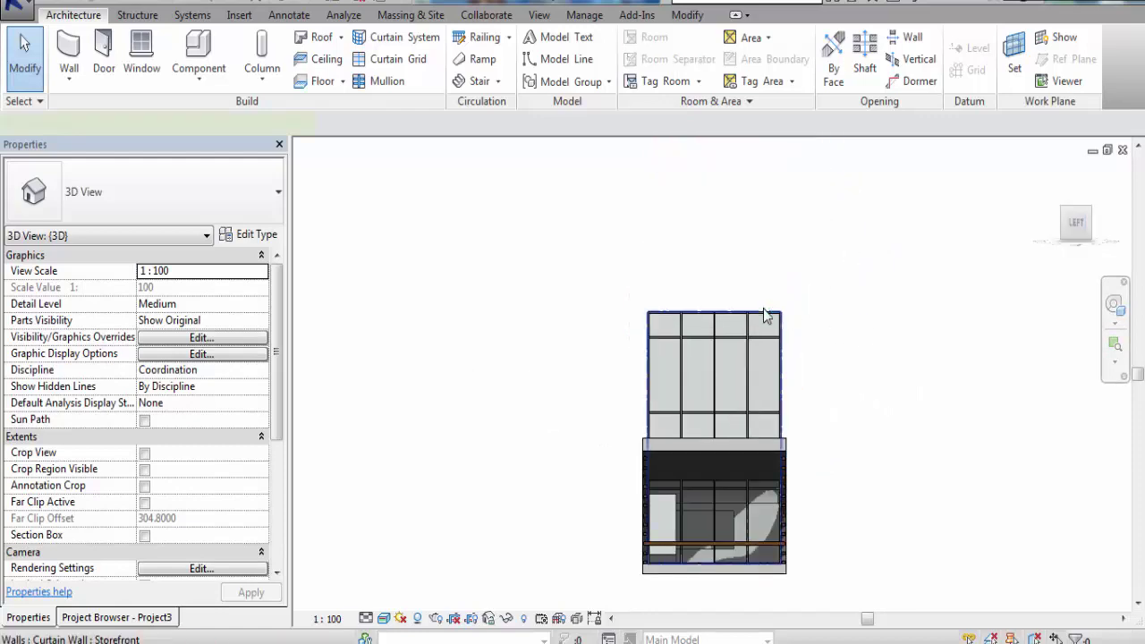
{"action": "left_click", "coordinate": [765, 313]}
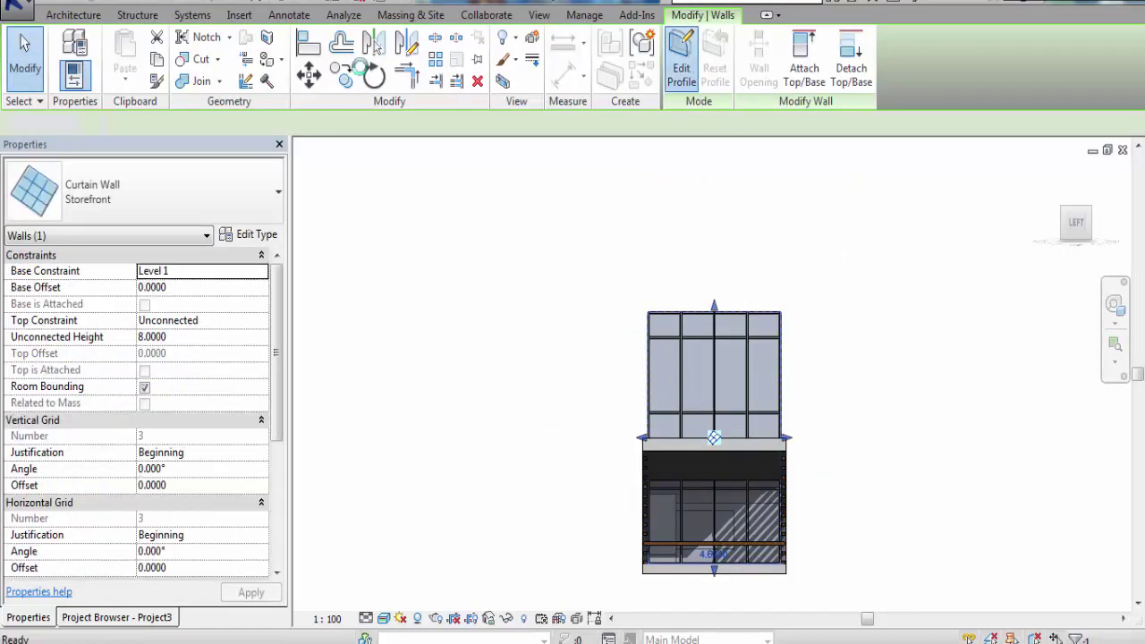
{"action": "left_click", "coordinate": [681, 58]}
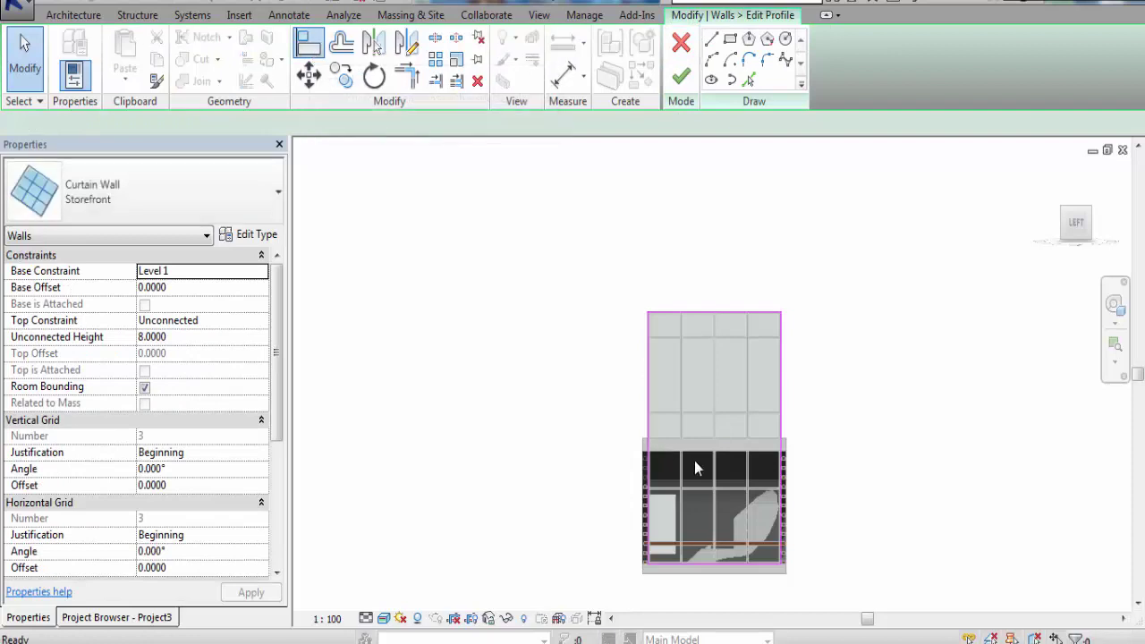
{"action": "scroll", "coordinate": [694, 461], "scroll_direction": "up", "scroll_amount": 3}
Use Align (AL) to line up the profile's top edge with the reference edge below
{"action": "key", "text": "a"}
{"action": "key", "text": "l"}
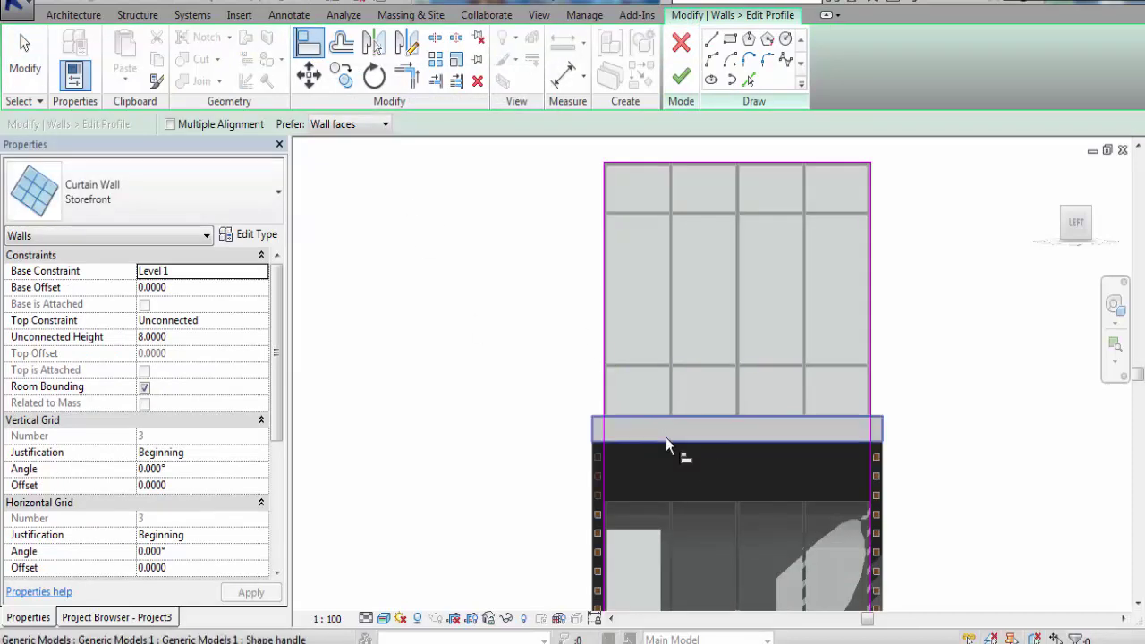
{"action": "left_click", "coordinate": [665, 442]}
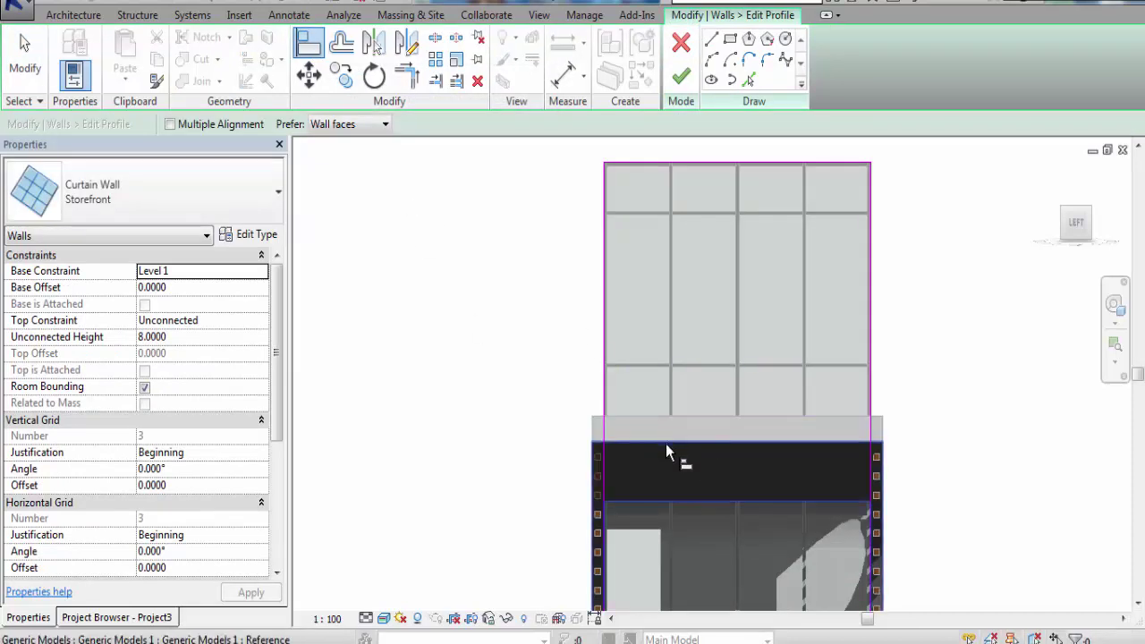
{"action": "left_click", "coordinate": [650, 163]}
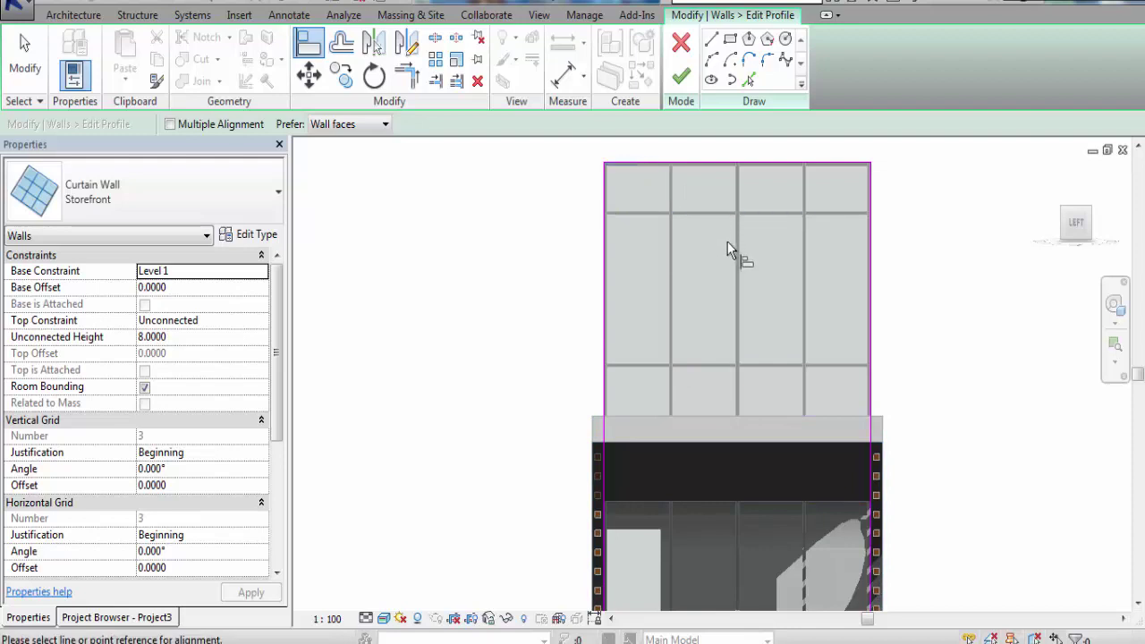
{"action": "left_click", "coordinate": [27, 85]}
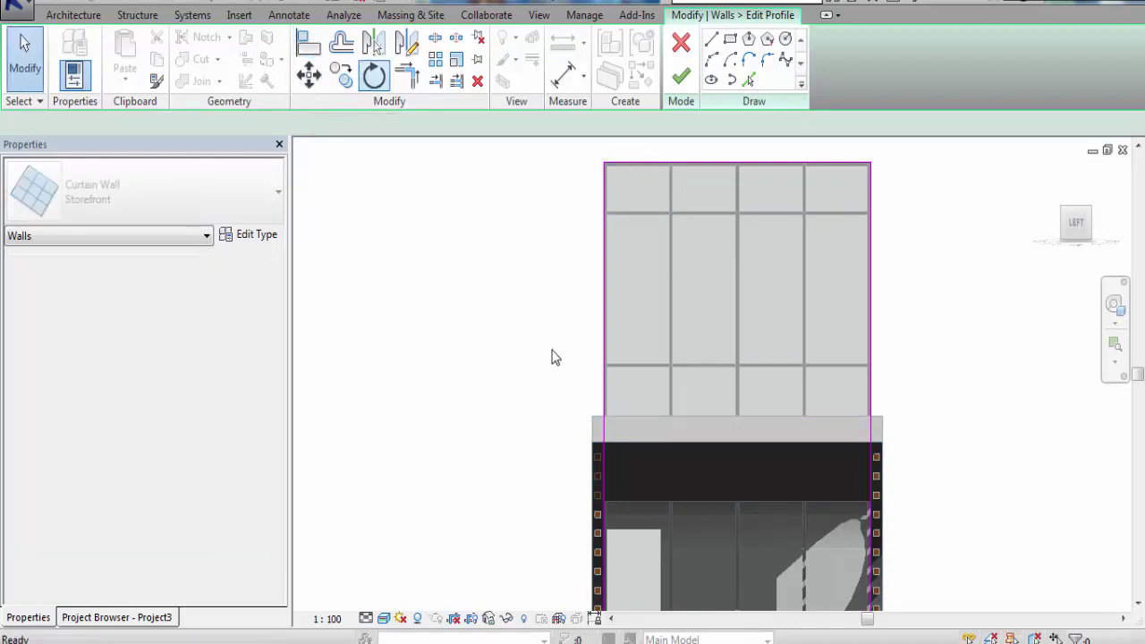
{"action": "key", "text": "a"}
{"action": "key", "text": "l"}
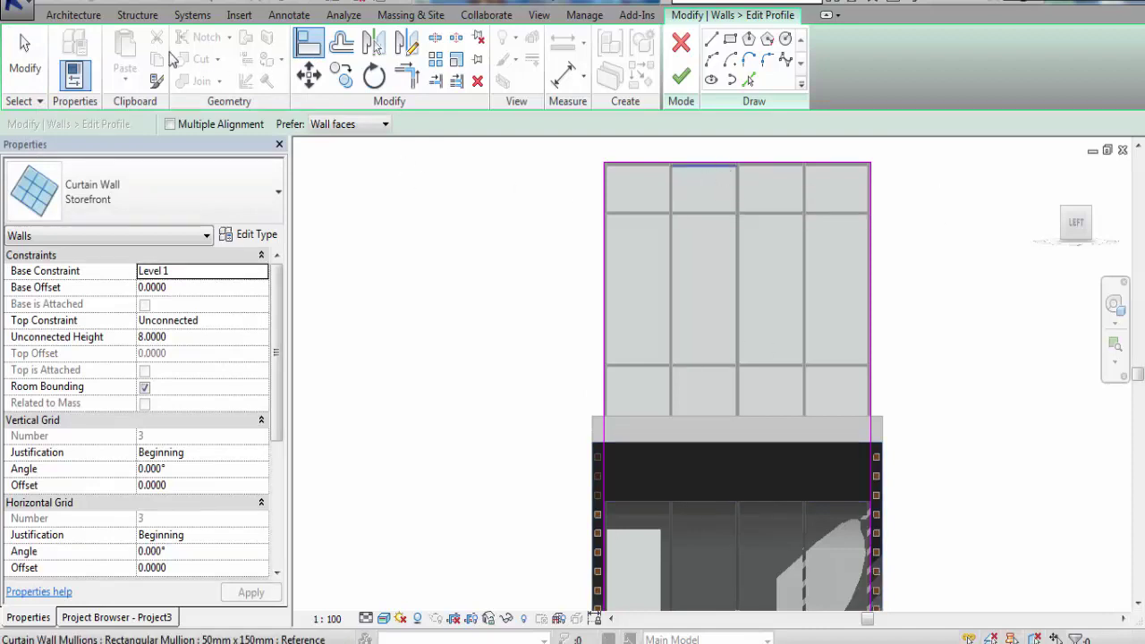
{"action": "left_click", "coordinate": [24, 49]}
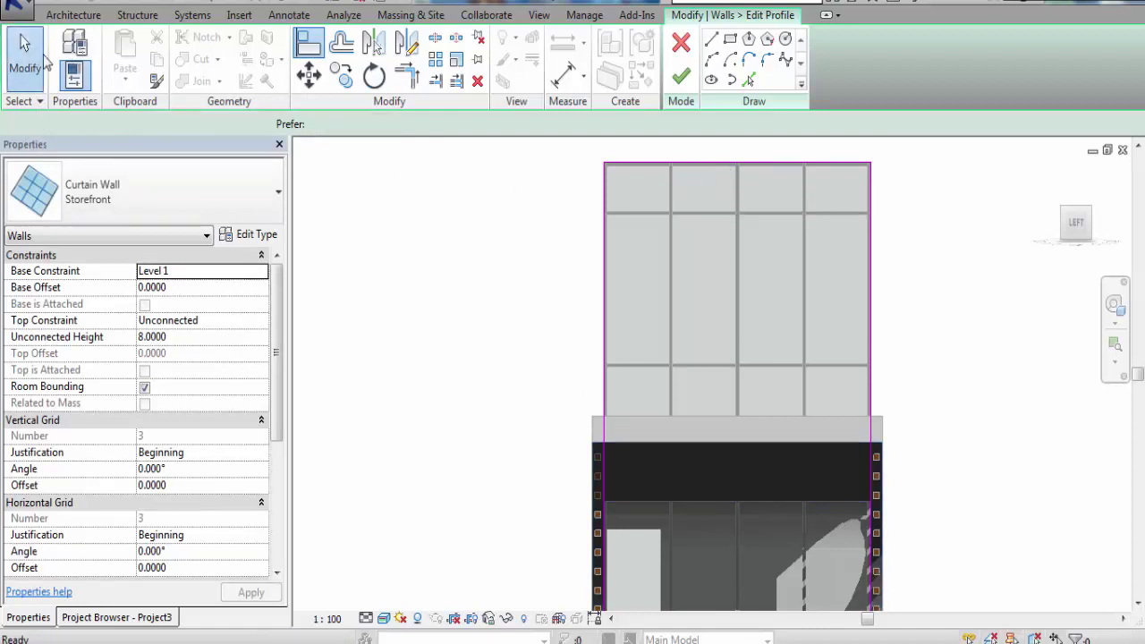
Drag the top profile line down to the slab underside, remove unsatisfied constraints, and finish the profile
{"action": "left_click", "coordinate": [734, 165]}
{"action": "left_click_drag", "start_coordinate": [735, 163], "coordinate": [728, 433]}
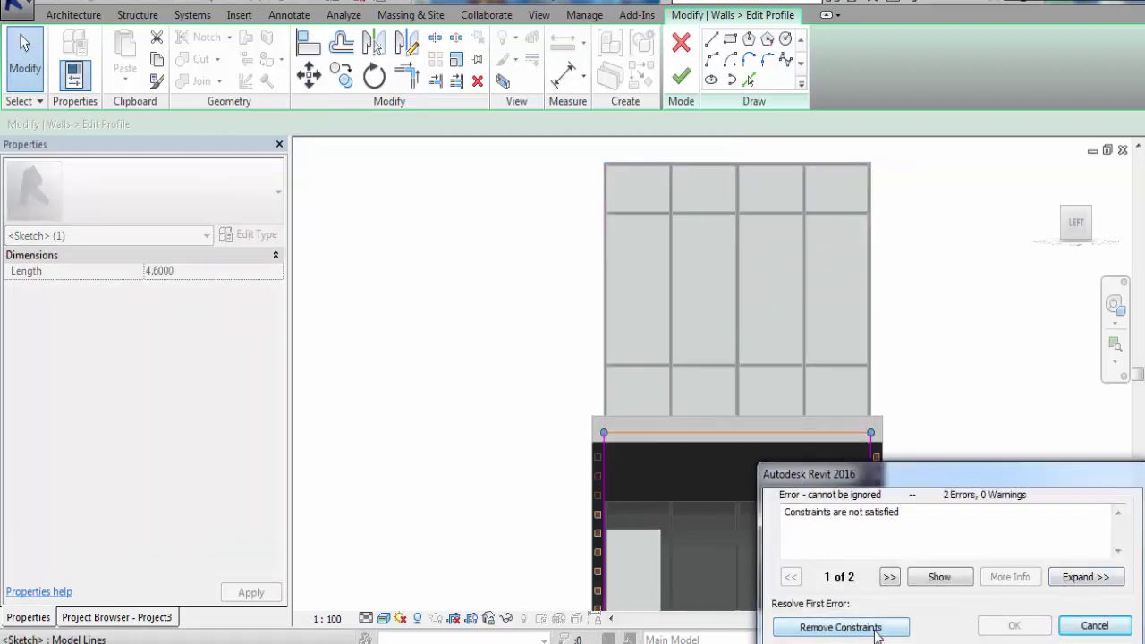
{"action": "left_click", "coordinate": [875, 628]}
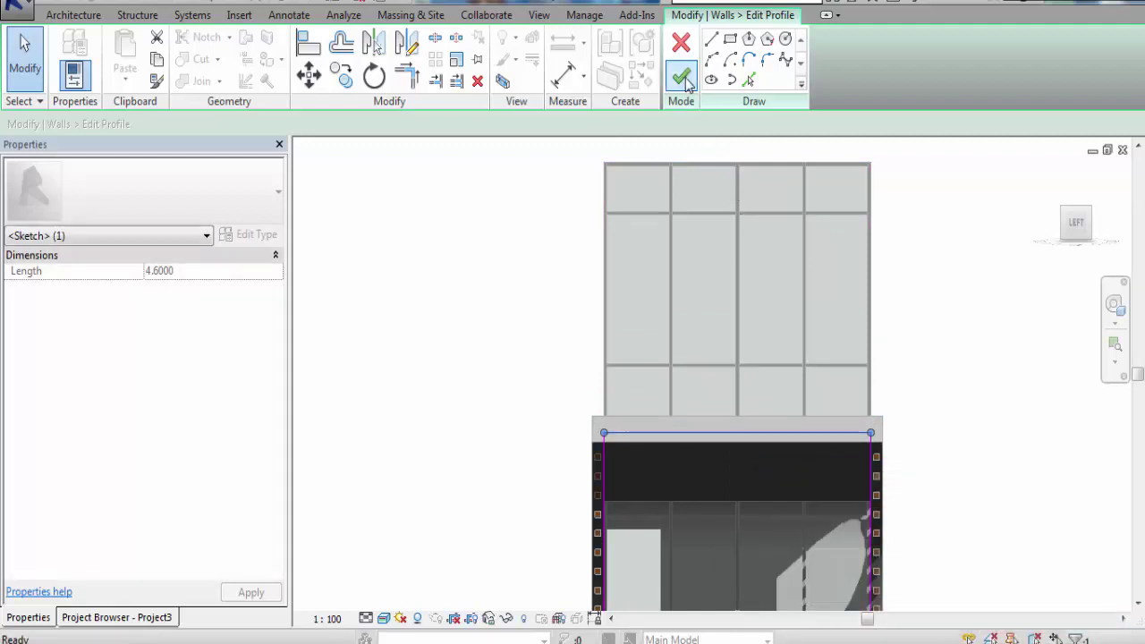
{"action": "left_click", "coordinate": [682, 79]}
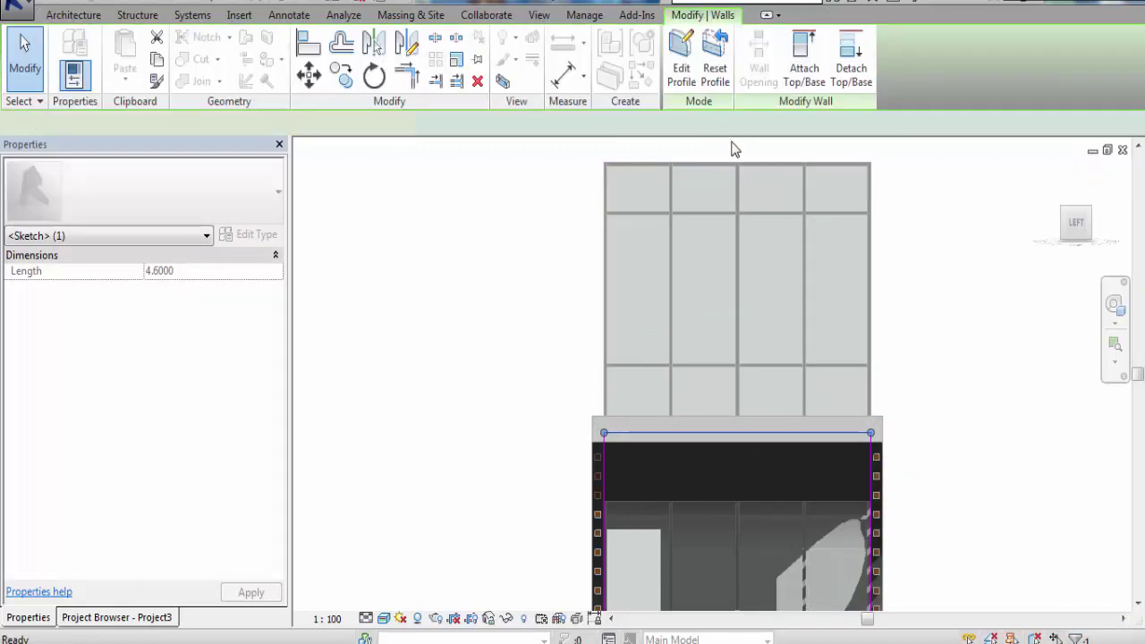
{"action": "left_click", "coordinate": [519, 331]}
Clear the selection and orbit the isometric 3D view to face the glazed front
{"action": "left_click", "coordinate": [1064, 231]}
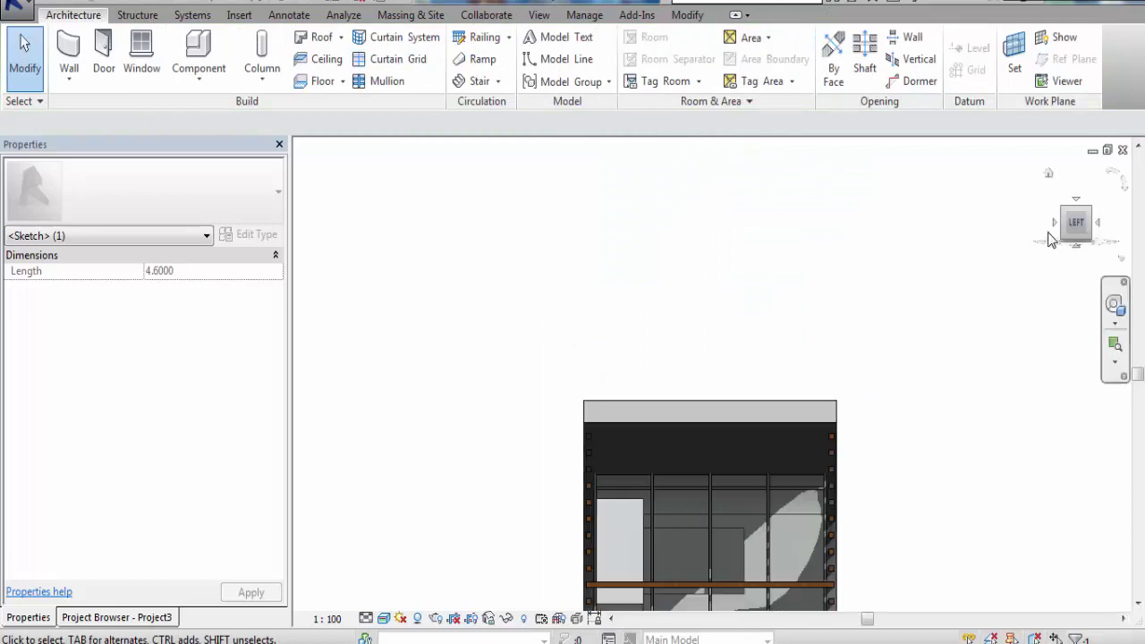
{"action": "left_click", "coordinate": [1049, 175]}
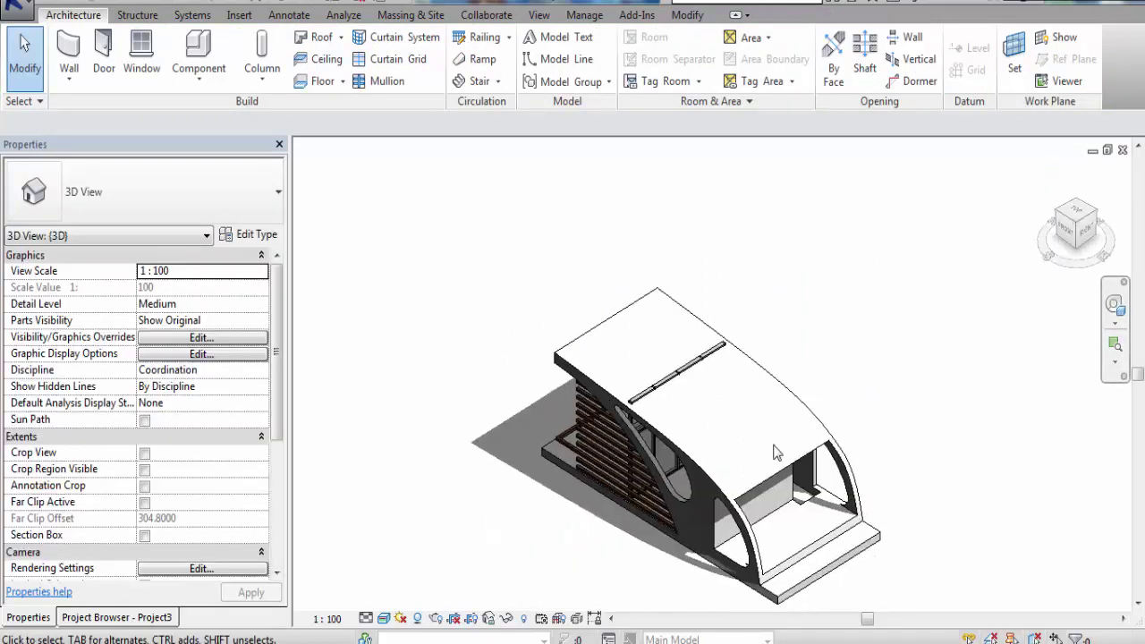
{"action": "mouse_move", "coordinate": [617, 561]}
{"action": "middle_mouse_down", "text": "shift"}
{"action": "mouse_move", "coordinate": [900, 432]}
{"action": "mouse_move", "coordinate": [773, 463]}
{"action": "middle_mouse_up", "text": "shift"}
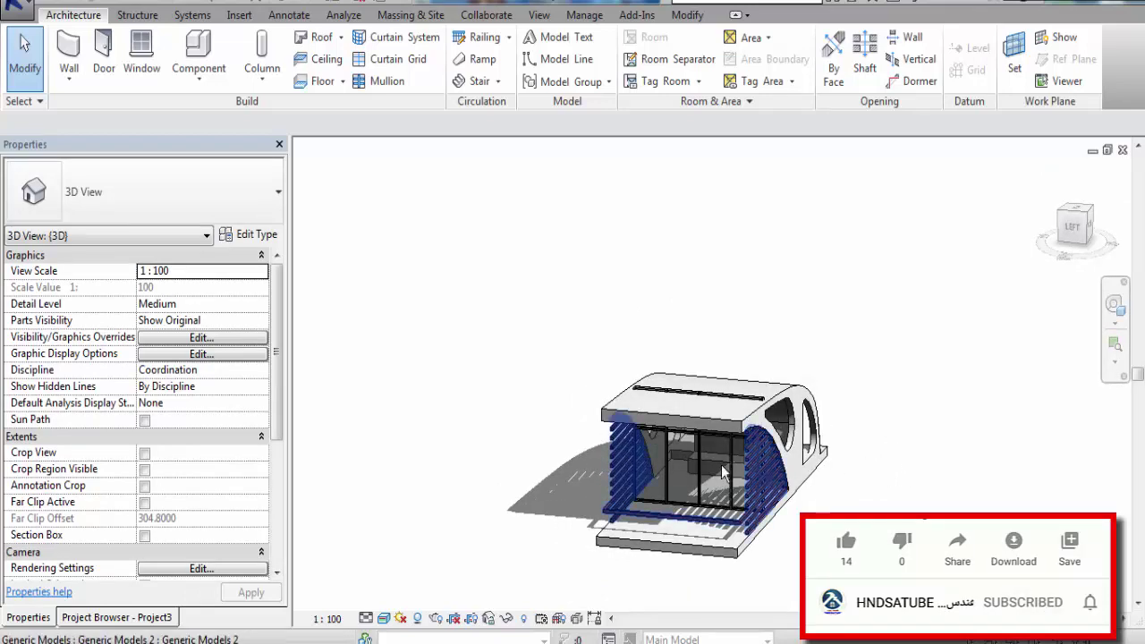
{"action": "scroll", "coordinate": [705, 416], "scroll_direction": "up", "scroll_amount": 2}
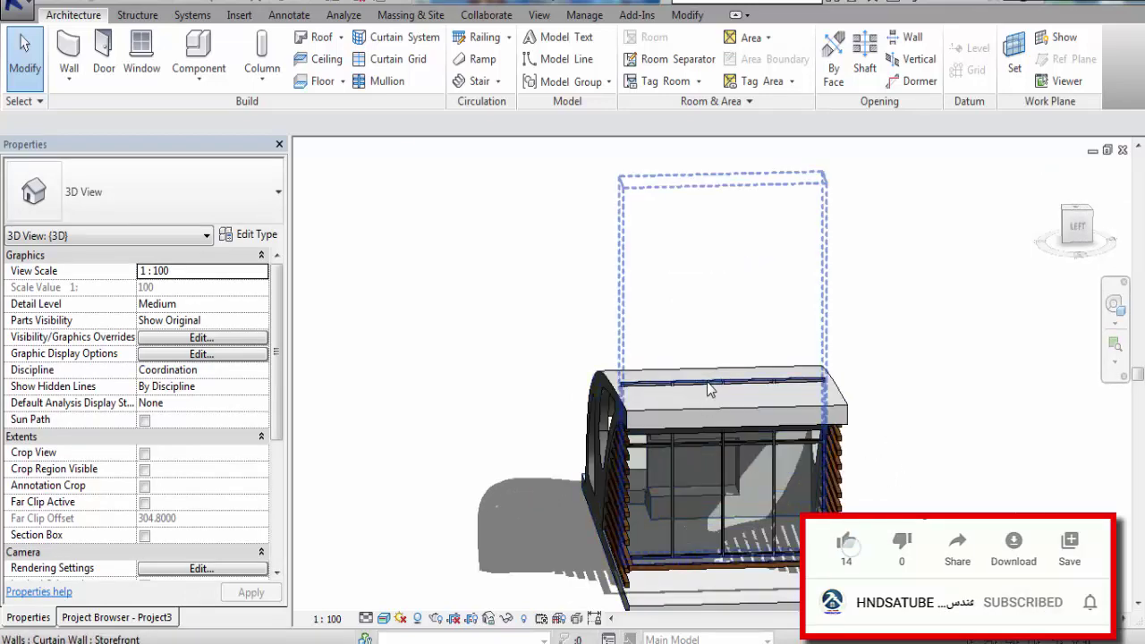
Edit the front curtain wall's profile, lowering its top line to the roof
{"action": "left_click", "coordinate": [707, 389]}
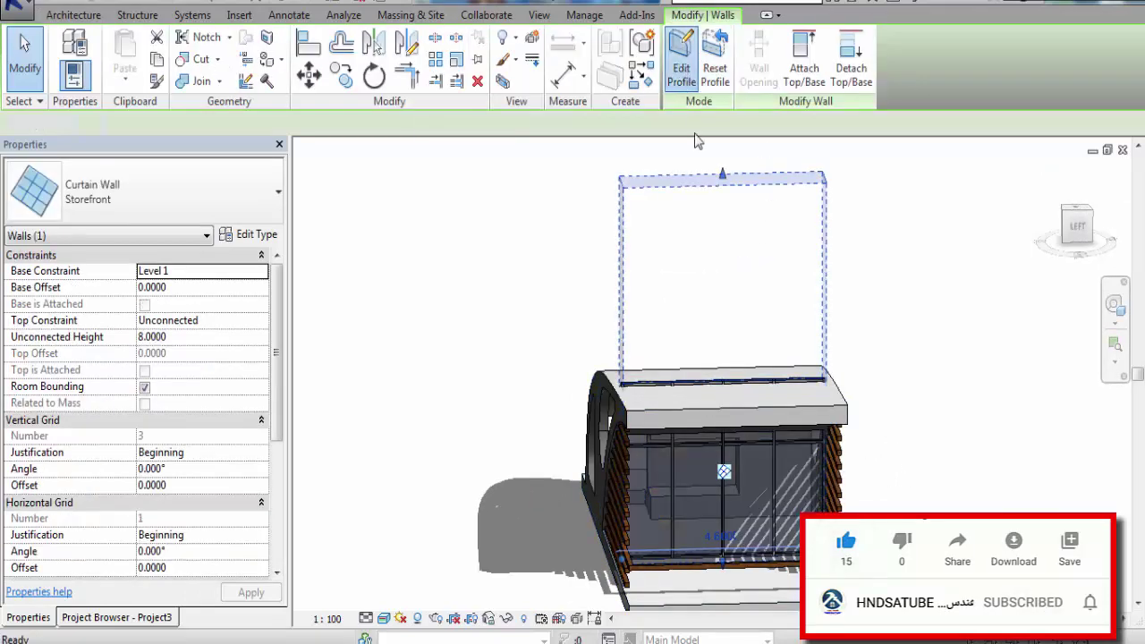
{"action": "double_click", "coordinate": [715, 386]}
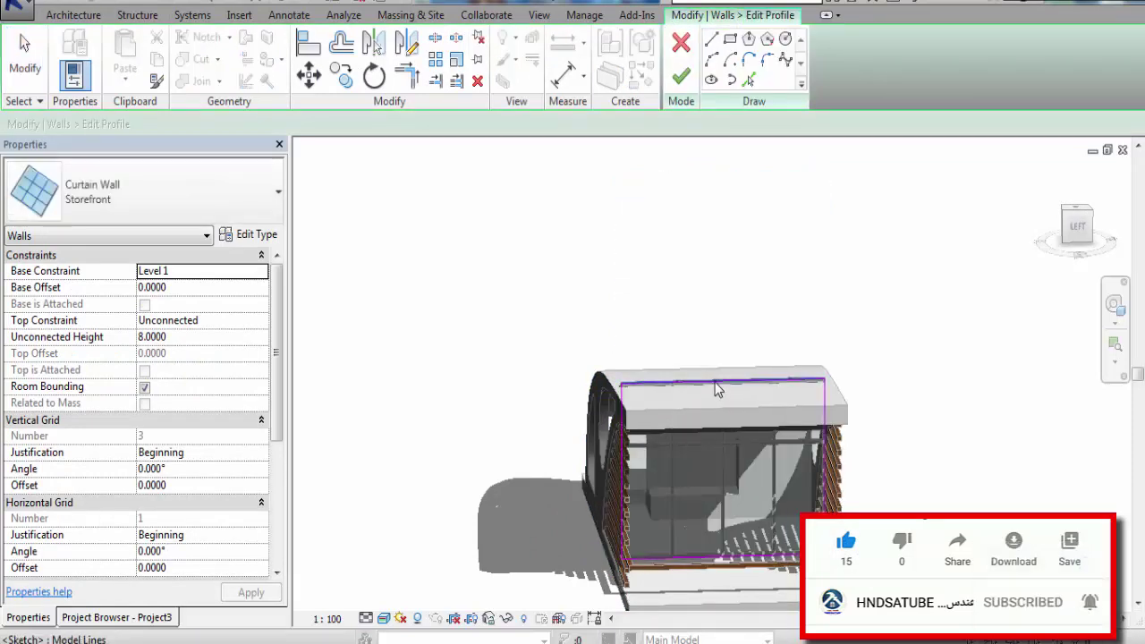
{"action": "left_click", "coordinate": [716, 389]}
{"action": "mouse_move", "coordinate": [715, 389]}
{"action": "left_mouse_down"}
{"action": "mouse_move", "coordinate": [718, 445]}
{"action": "mouse_move", "coordinate": [715, 408]}
{"action": "mouse_move", "coordinate": [718, 431]}
{"action": "left_mouse_up"}
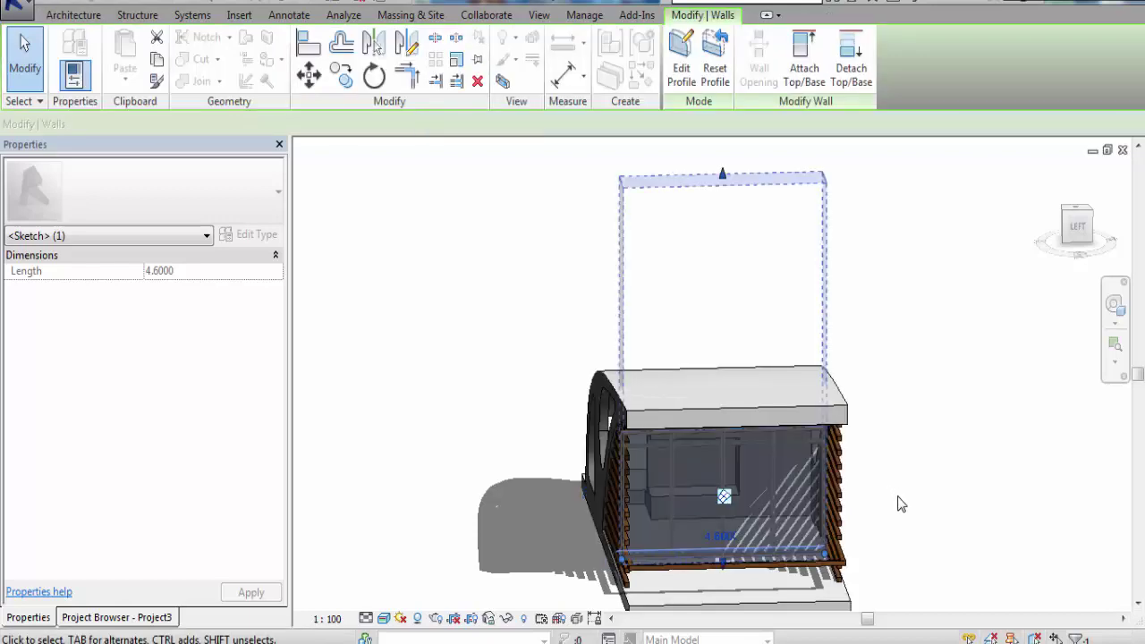
{"action": "left_click", "coordinate": [941, 514]}
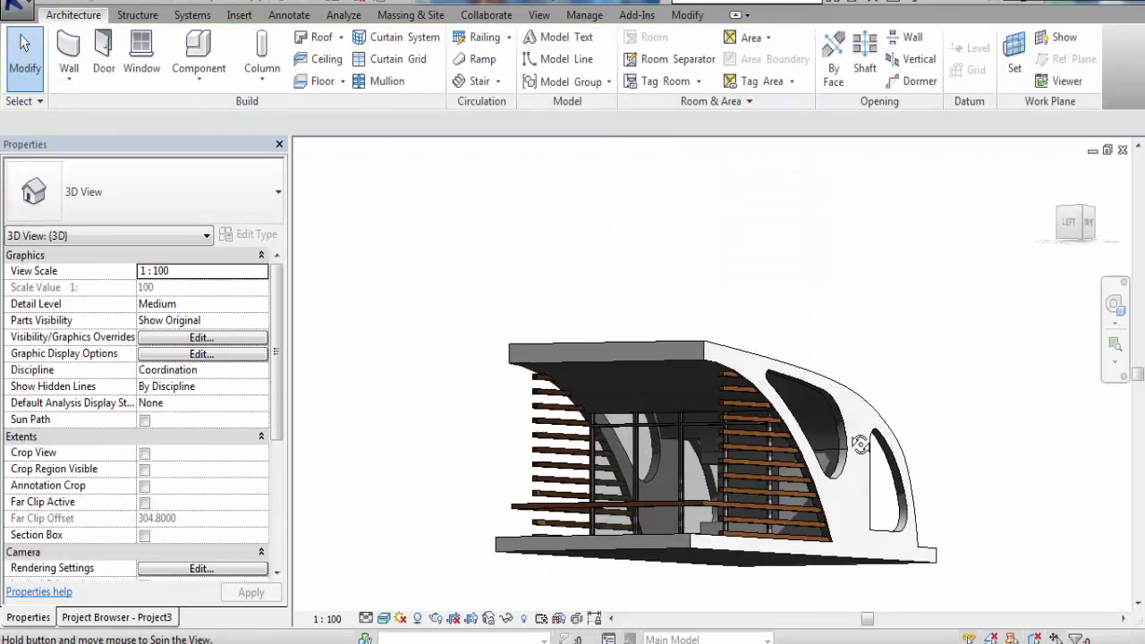
Orbit and zoom the model to inspect the curved side
{"action": "mouse_move", "coordinate": [867, 483]}
{"action": "middle_mouse_down", "text": "shift"}
{"action": "mouse_move", "coordinate": [695, 421]}
{"action": "mouse_move", "coordinate": [666, 438]}
{"action": "mouse_move", "coordinate": [688, 465]}
{"action": "middle_mouse_up", "text": "shift"}
{"action": "scroll", "coordinate": [695, 421], "scroll_direction": "up", "scroll_amount": 2}
{"action": "scroll", "coordinate": [695, 421], "scroll_direction": "up", "scroll_amount": 5}
{"action": "scroll", "coordinate": [714, 388], "scroll_direction": "down", "scroll_amount": 5}
{"action": "scroll", "coordinate": [667, 439], "scroll_direction": "down", "scroll_amount": 5}
{"action": "scroll", "coordinate": [666, 438], "scroll_direction": "down", "scroll_amount": 3}
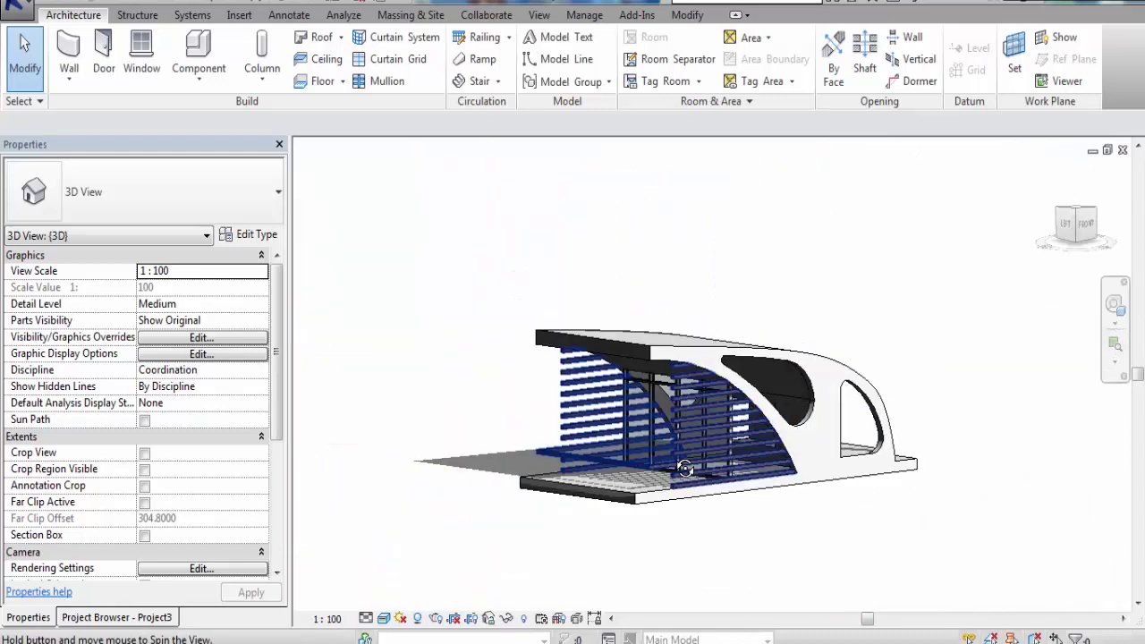
In the Level 1 plan, flip the curtain wall's orientation and flip it back
{"action": "left_click", "coordinate": [156, 617]}
{"action": "double_click", "coordinate": [74, 199]}
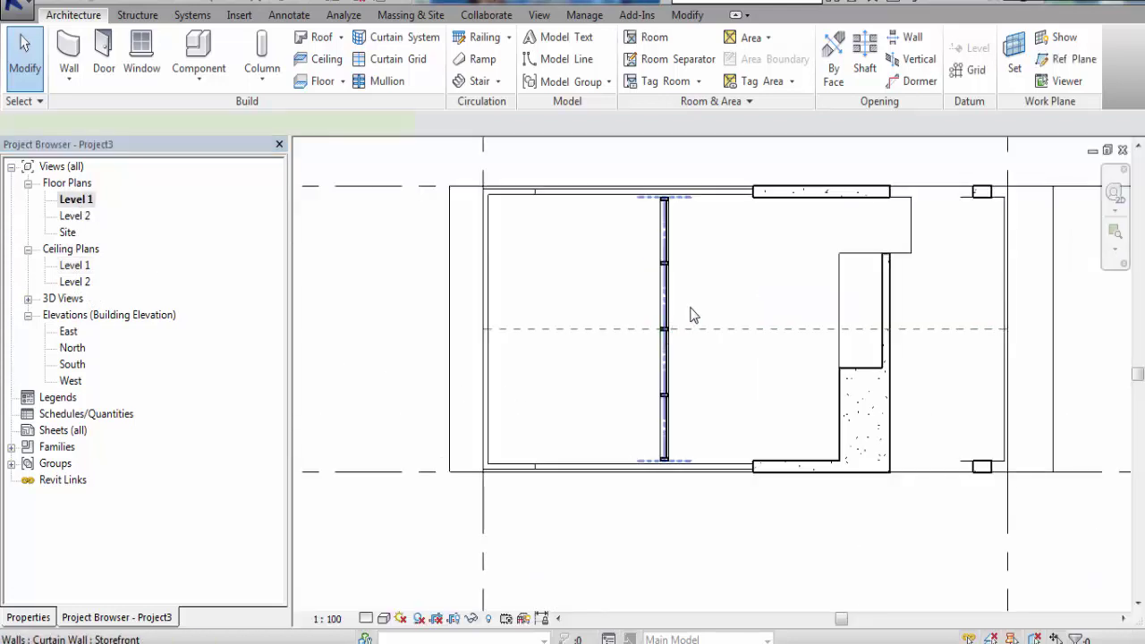
{"action": "left_click", "coordinate": [689, 315]}
{"action": "scroll", "coordinate": [690, 313], "scroll_direction": "up", "scroll_amount": 4}
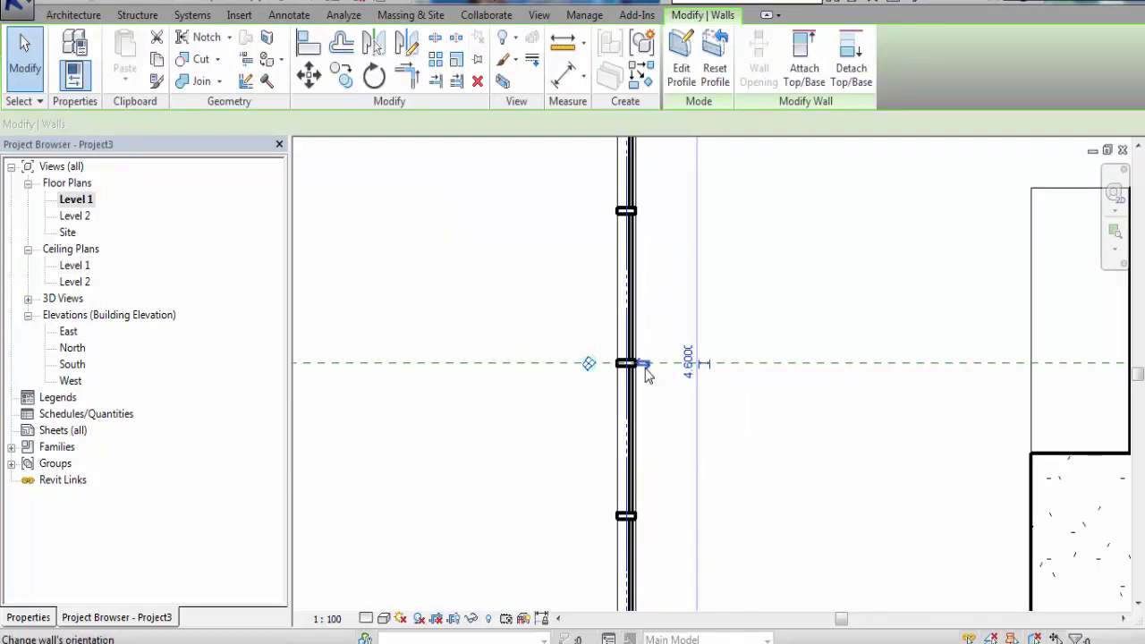
{"action": "left_click", "coordinate": [645, 366]}
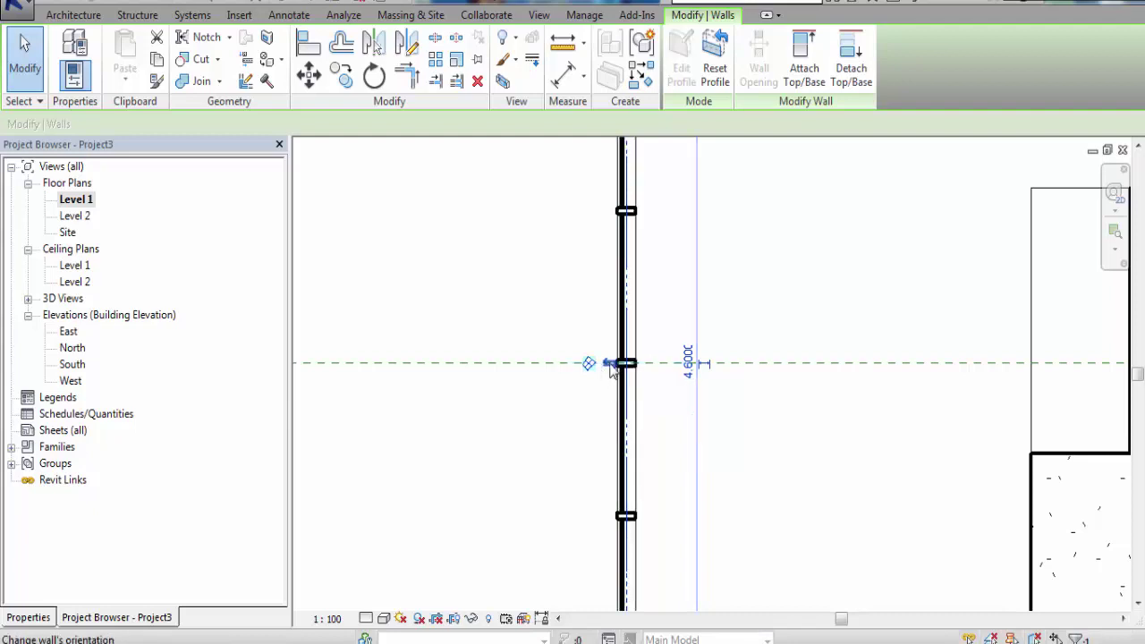
{"action": "left_click", "coordinate": [611, 367]}
{"action": "scroll", "coordinate": [708, 385], "scroll_direction": "down", "scroll_amount": 1}
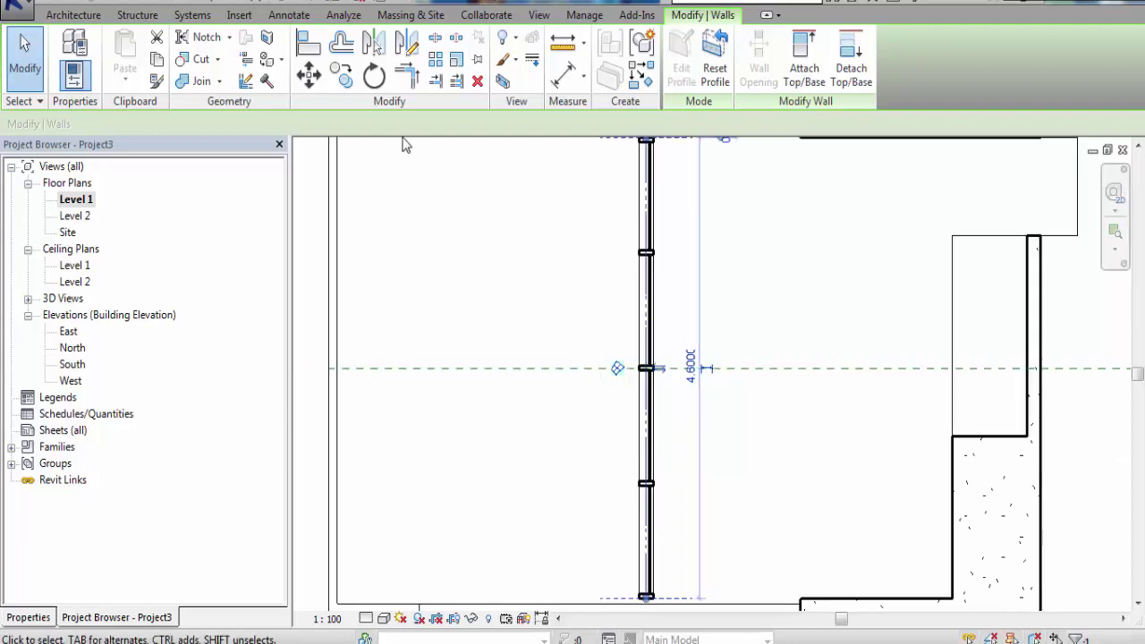
Check the pavilion in the default 3D view, then return to the Level 1 plan
{"action": "left_click", "coordinate": [277, 3]}
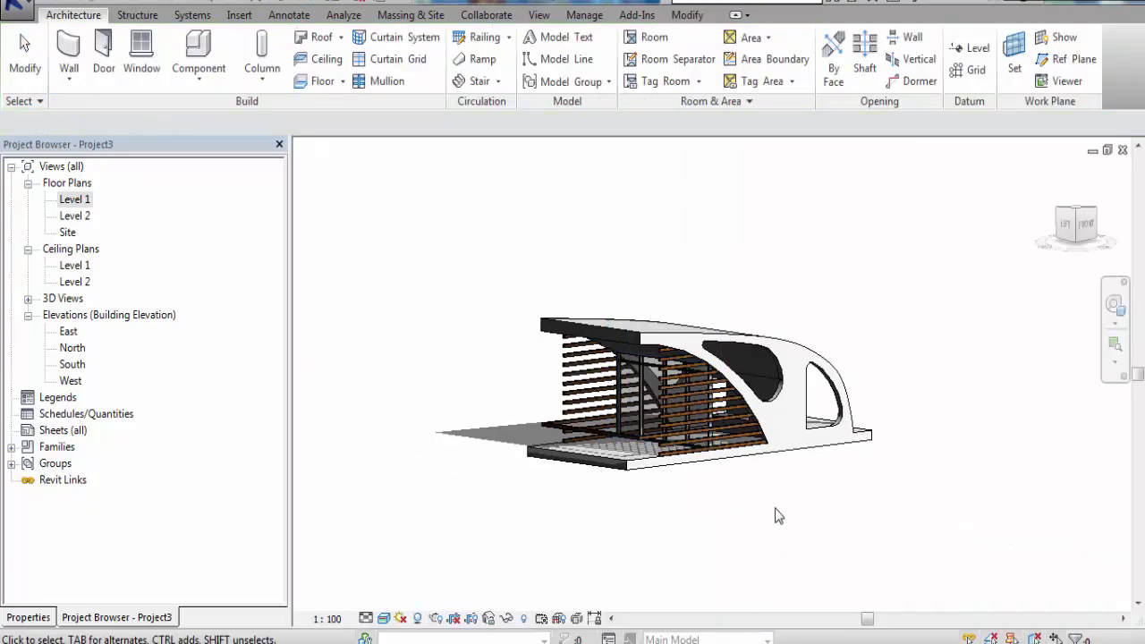
{"action": "mouse_move", "coordinate": [701, 528]}
{"action": "middle_mouse_down", "text": "shift"}
{"action": "mouse_move", "coordinate": [766, 551]}
{"action": "mouse_move", "coordinate": [749, 561]}
{"action": "mouse_move", "coordinate": [776, 517]}
{"action": "mouse_move", "coordinate": [751, 526]}
{"action": "middle_mouse_up", "text": "shift"}
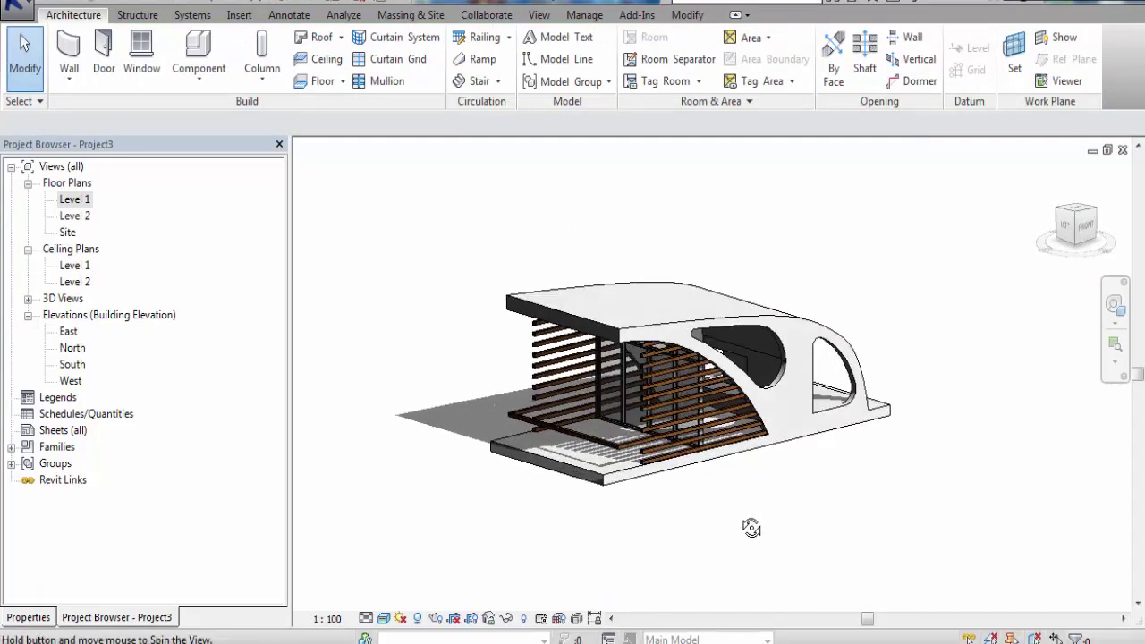
{"action": "double_click", "coordinate": [74, 199]}
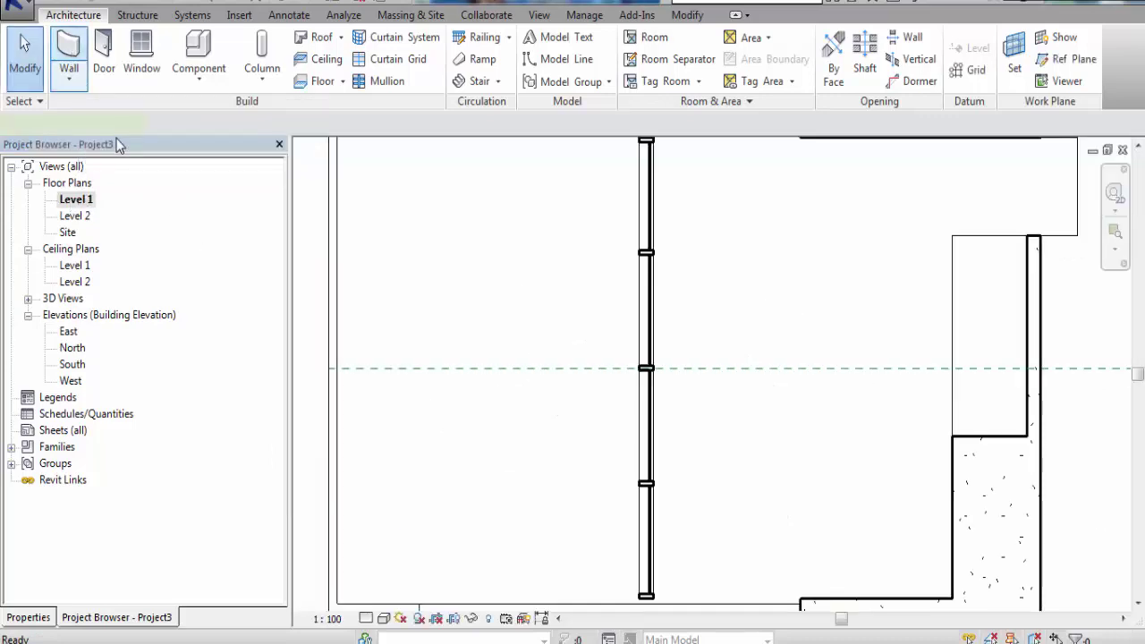
Choose the plain Curtain Wall type in the Properties type selector
{"action": "left_click", "coordinate": [28, 617]}
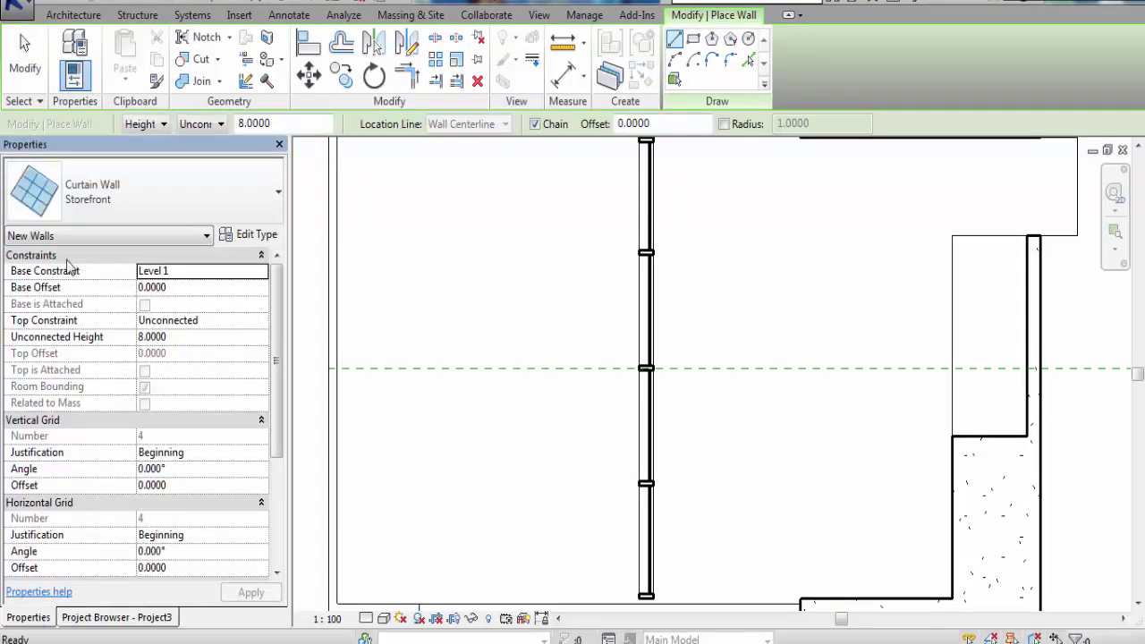
{"action": "left_click", "coordinate": [94, 219]}
{"action": "scroll", "coordinate": [103, 468], "scroll_direction": "up", "scroll_amount": 2}
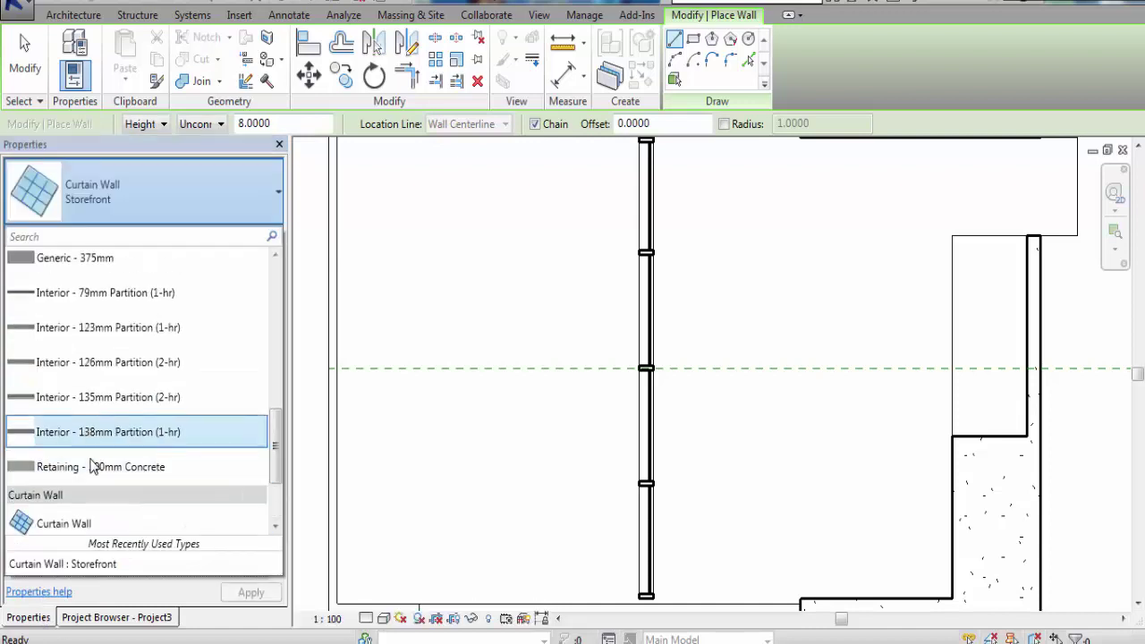
{"action": "left_click", "coordinate": [65, 526]}
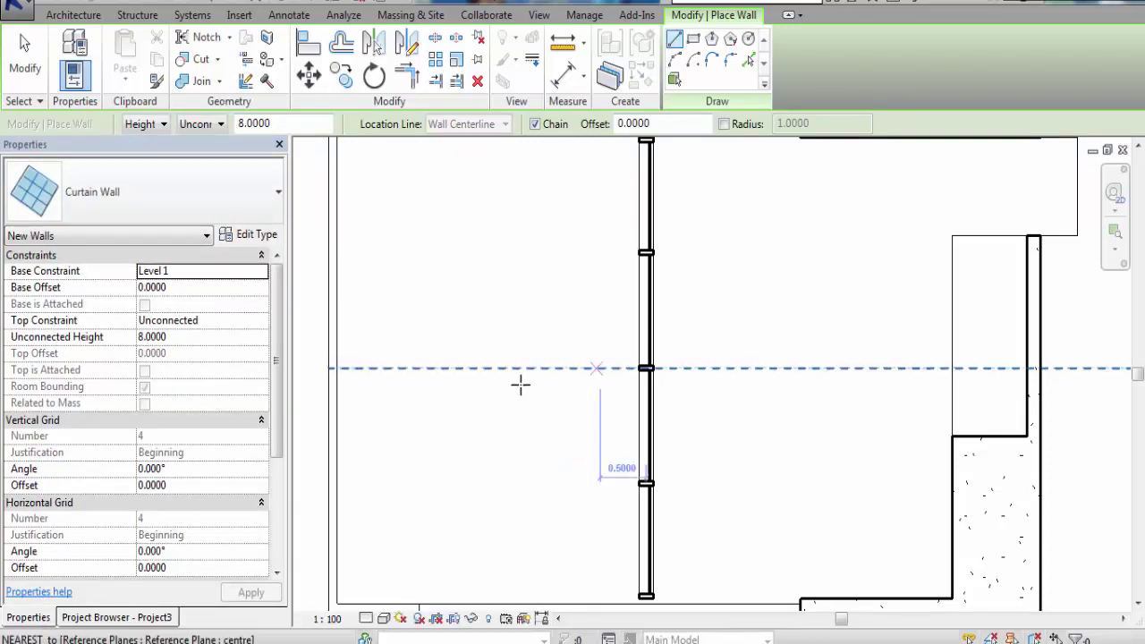
{"action": "scroll", "coordinate": [519, 382], "scroll_direction": "down", "scroll_amount": 2}
Draw the curtain wall along the plan's lower edge to the concrete corner, then select it in 3D
{"action": "middle_click_drag", "start_coordinate": [710, 430], "coordinate": [661, 405]}
{"action": "scroll", "coordinate": [662, 447], "scroll_direction": "up", "scroll_amount": 3}
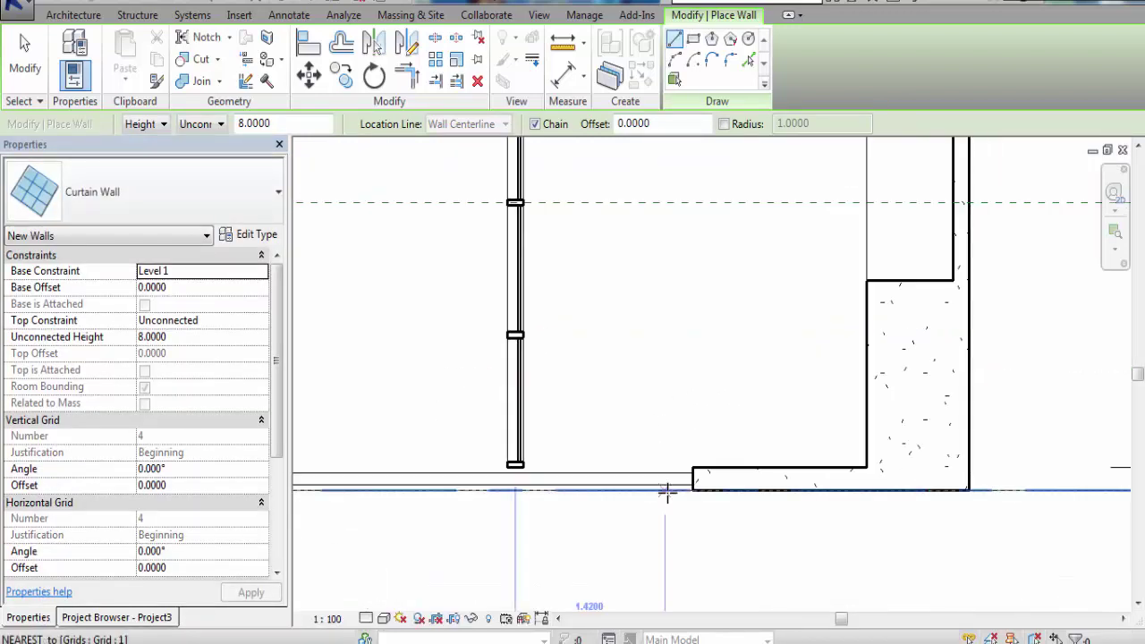
{"action": "scroll", "coordinate": [688, 479], "scroll_direction": "up", "scroll_amount": 2}
{"action": "left_click", "coordinate": [506, 465]}
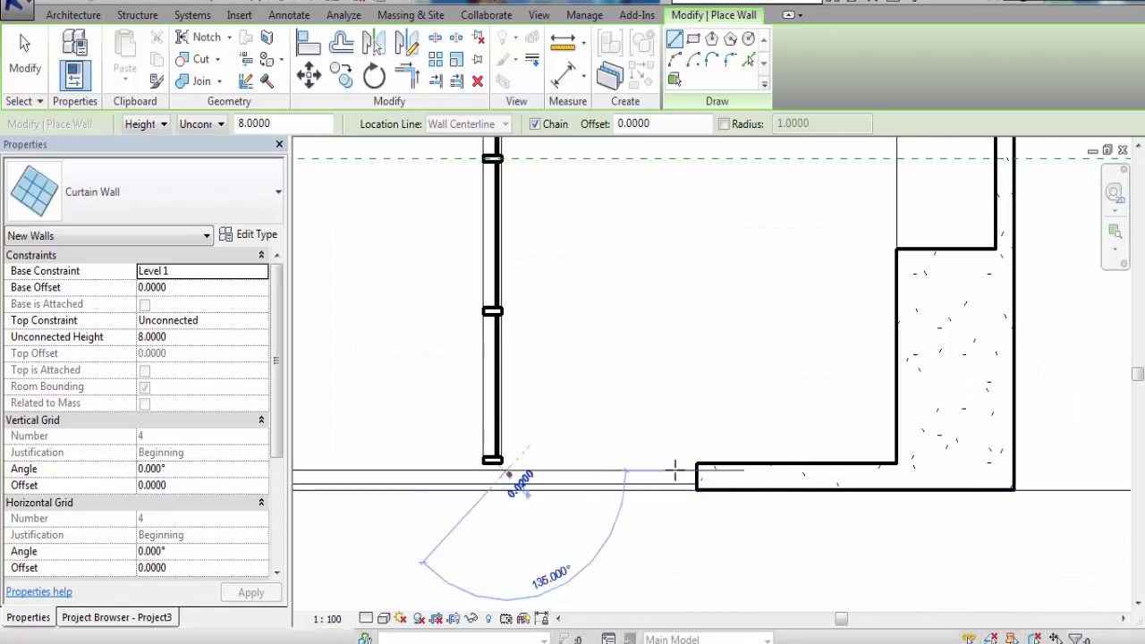
{"action": "left_click", "coordinate": [894, 466]}
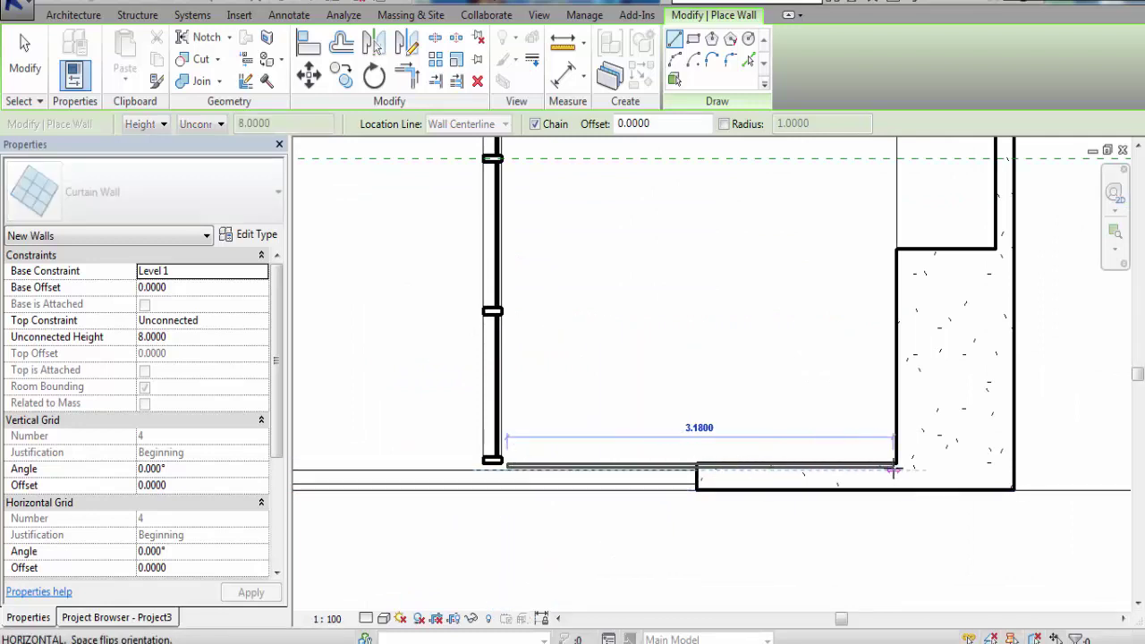
{"action": "left_click", "coordinate": [284, 4]}
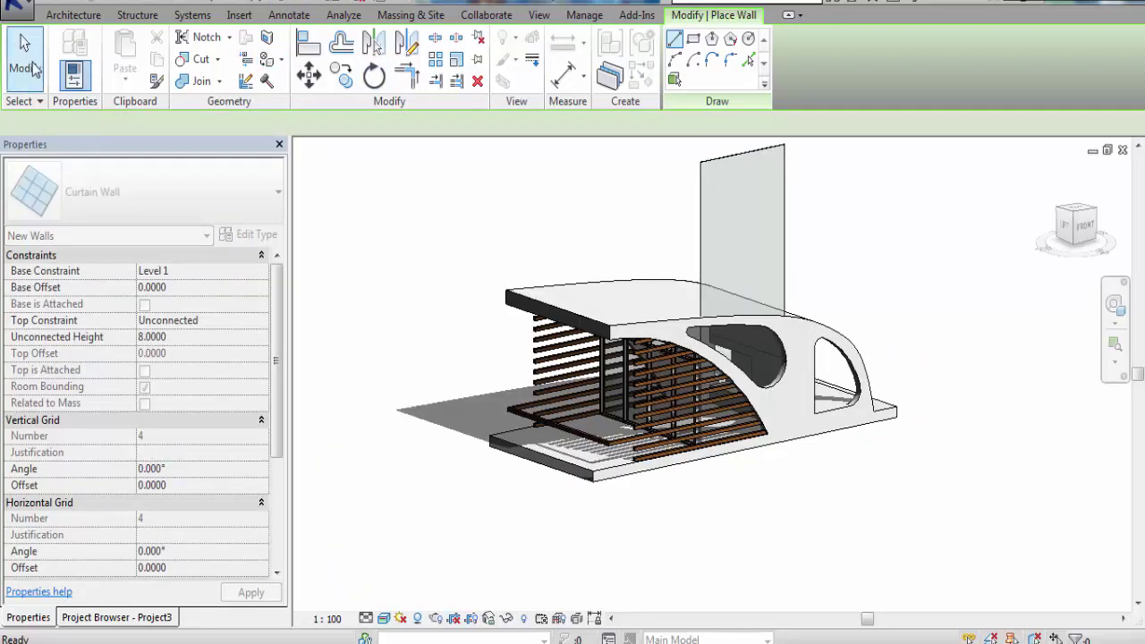
{"action": "key", "text": "Escape"}
{"action": "left_click", "coordinate": [700, 250]}
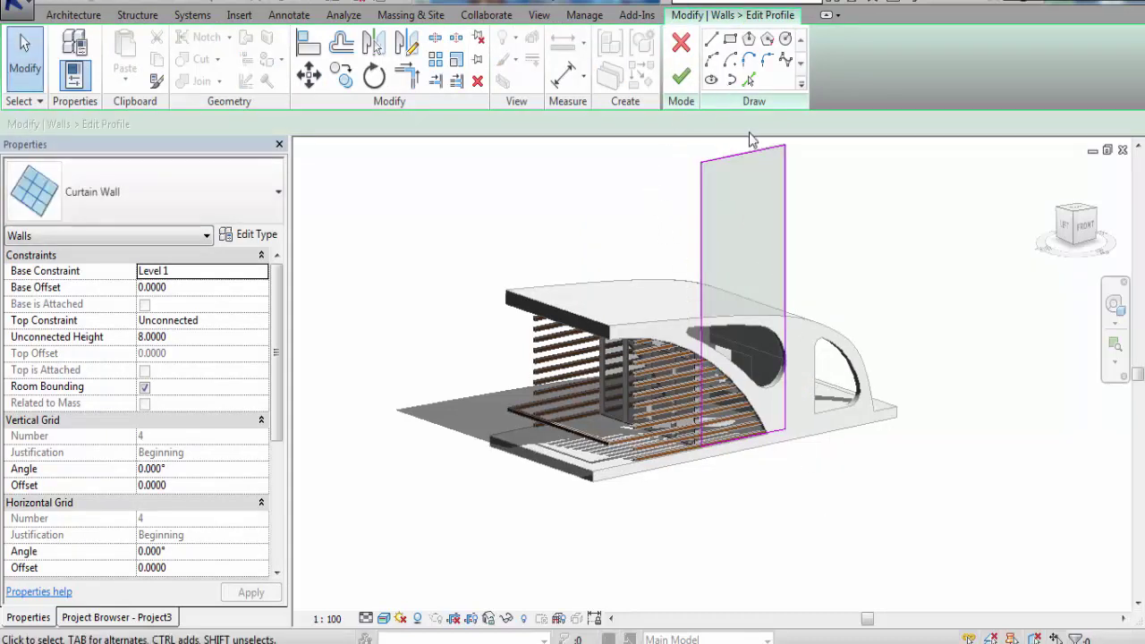
Pick the opening's curved edge into the profile sketch and turn the view toward the side openings
{"action": "scroll", "coordinate": [684, 387], "scroll_direction": "up", "scroll_amount": 2}
{"action": "scroll", "coordinate": [792, 378], "scroll_direction": "up", "scroll_amount": 2}
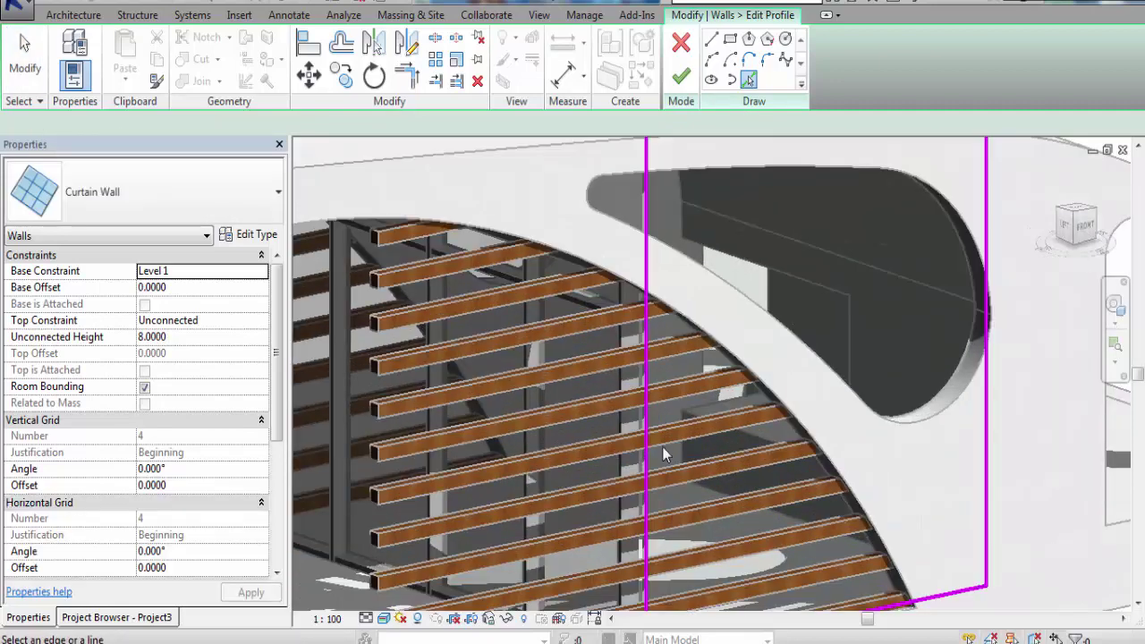
{"action": "scroll", "coordinate": [665, 455], "scroll_direction": "up", "scroll_amount": 2}
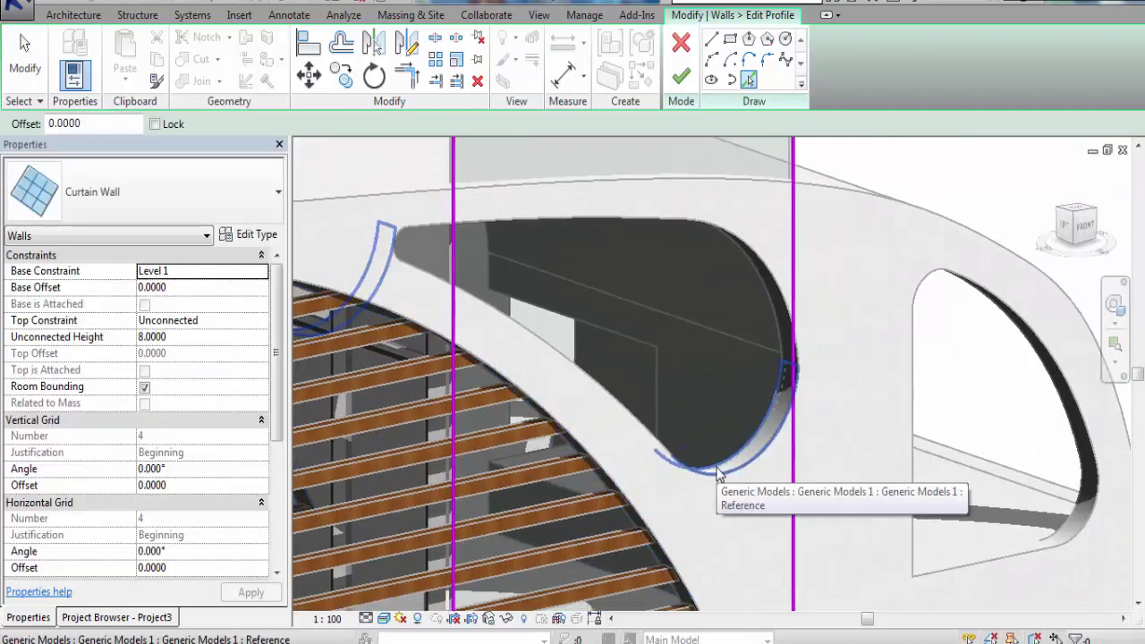
{"action": "left_click", "coordinate": [661, 458]}
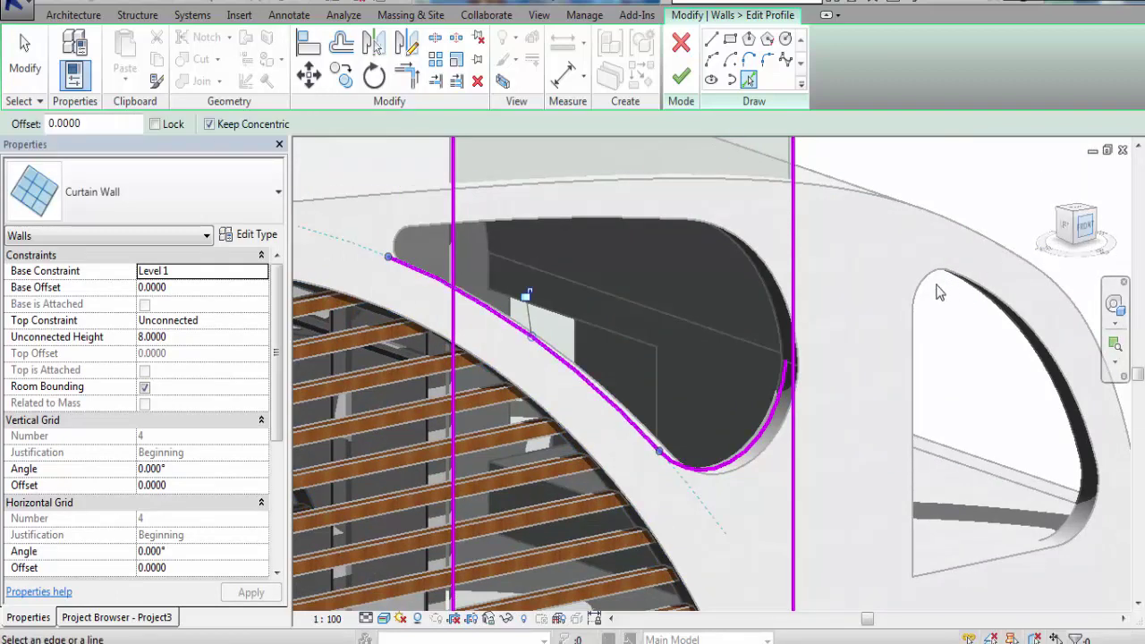
{"action": "middle_click_drag", "start_coordinate": [926, 328], "coordinate": [944, 293], "text": "shift"}
{"action": "scroll", "coordinate": [714, 331], "scroll_direction": "up", "scroll_amount": 3}
{"action": "middle_click_drag", "start_coordinate": [715, 331], "coordinate": [516, 319], "text": "shift"}
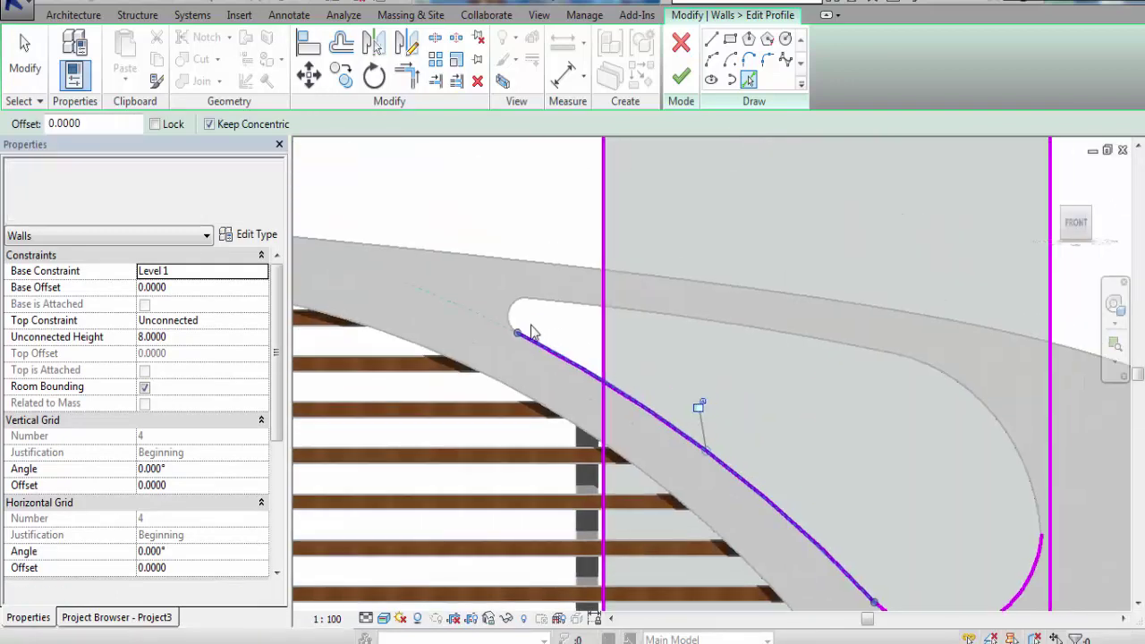
Add the left opening's arcs and top edge plus the right opening's left, bottom and curved edges to the profile
{"action": "left_click", "coordinate": [529, 306]}
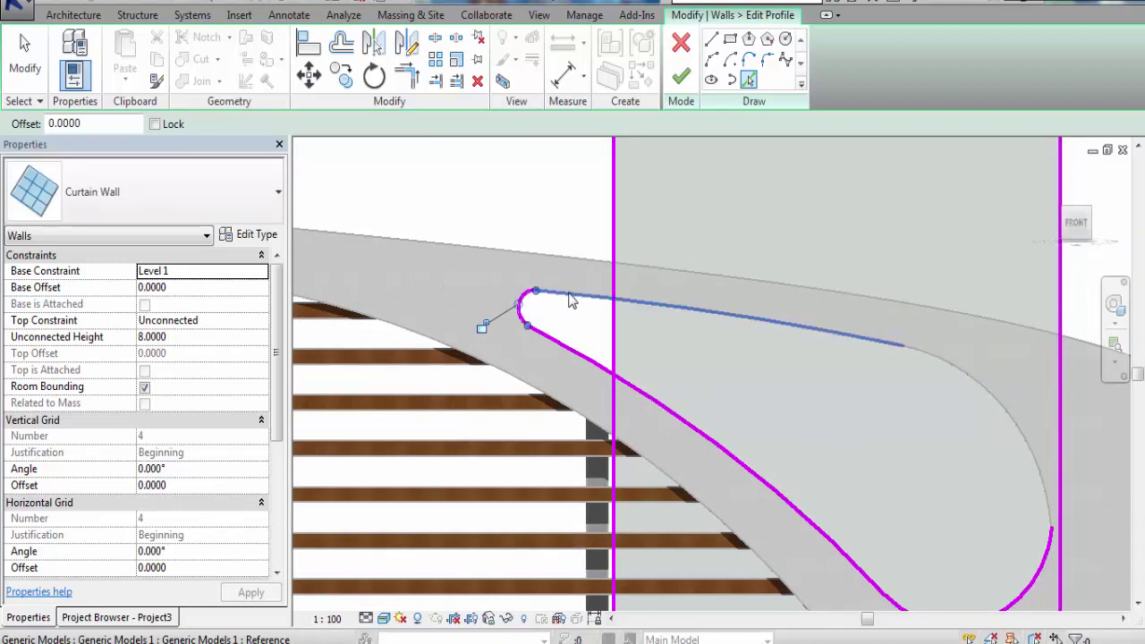
{"action": "left_click", "coordinate": [899, 362]}
{"action": "left_click", "coordinate": [933, 360]}
{"action": "scroll", "coordinate": [558, 250], "scroll_direction": "down", "scroll_amount": 3}
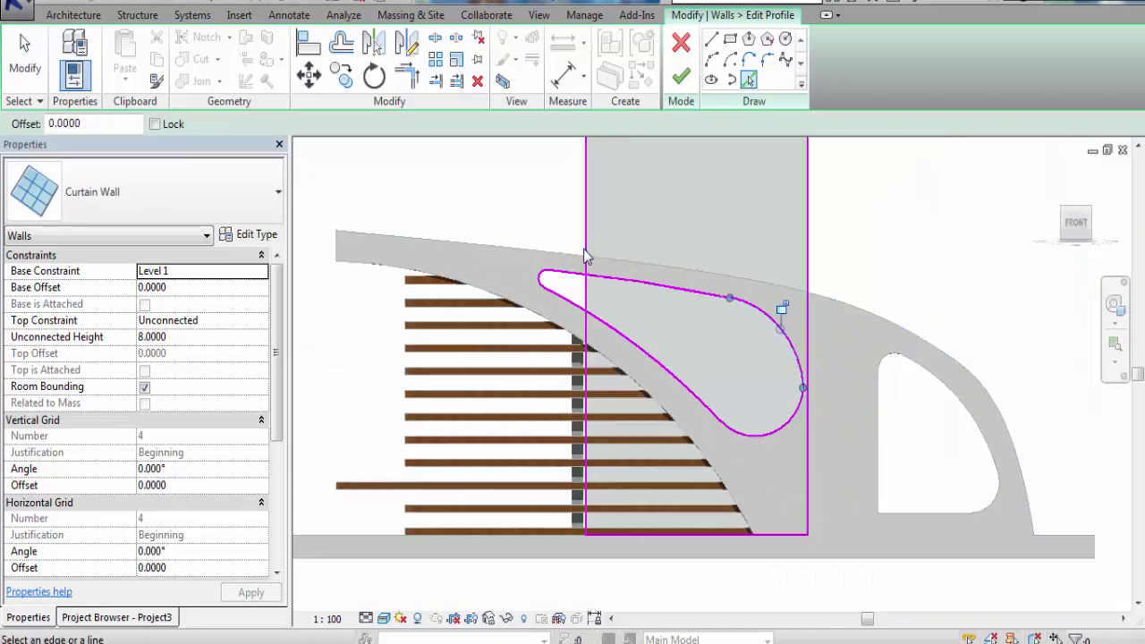
{"action": "left_click", "coordinate": [877, 457]}
{"action": "left_click", "coordinate": [912, 512]}
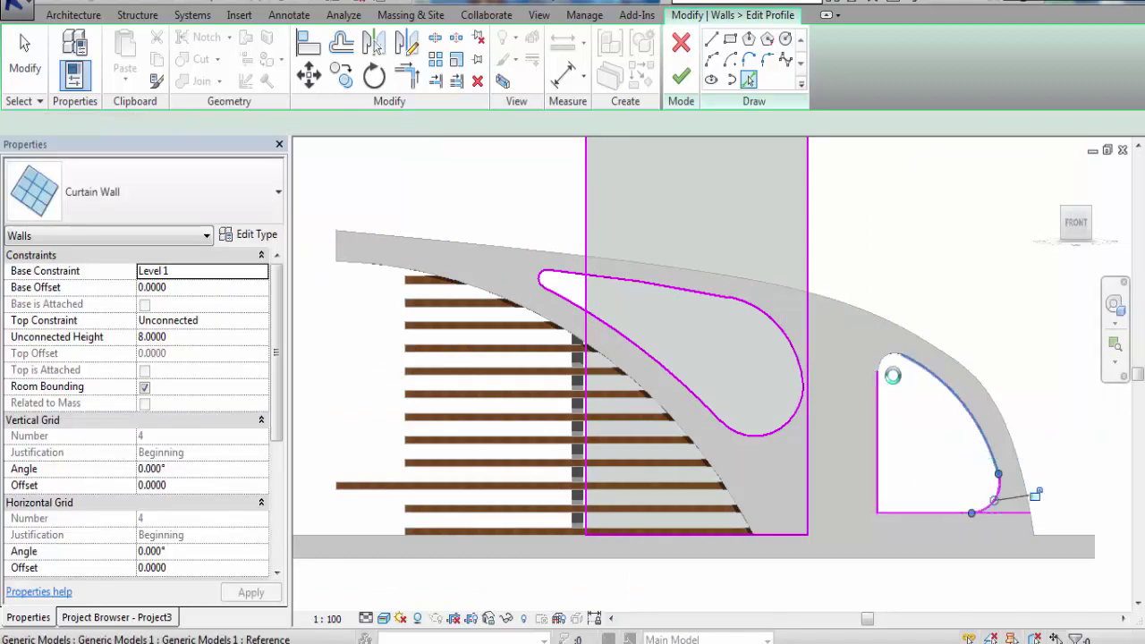
{"action": "left_click", "coordinate": [889, 371]}
{"action": "scroll", "coordinate": [821, 297], "scroll_direction": "down", "scroll_amount": 2}
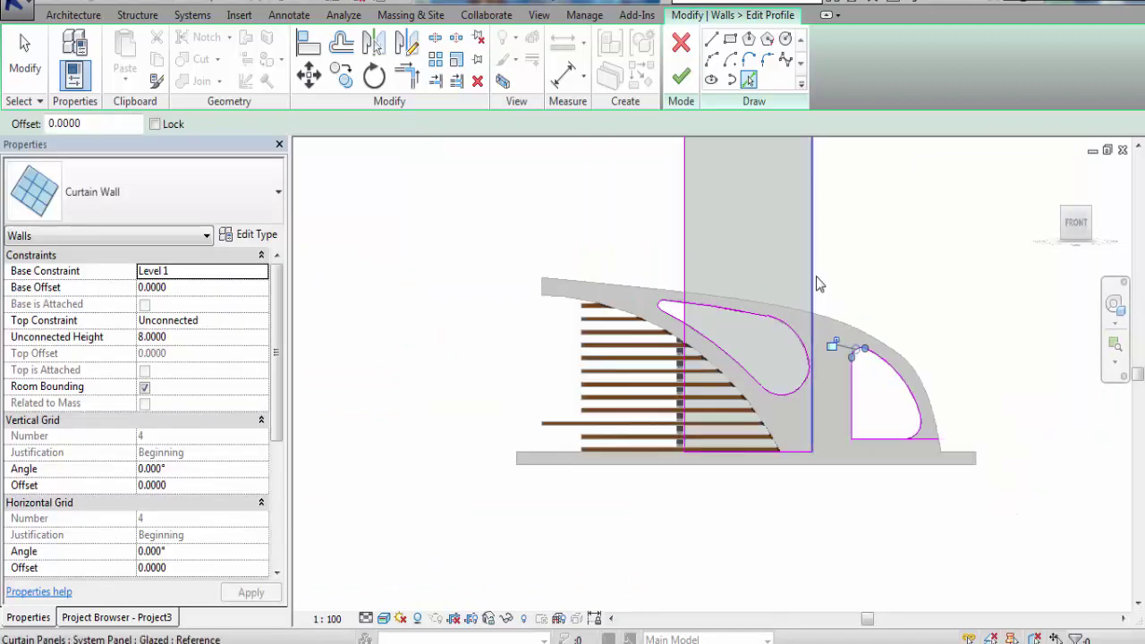
{"action": "key", "text": "Escape"}
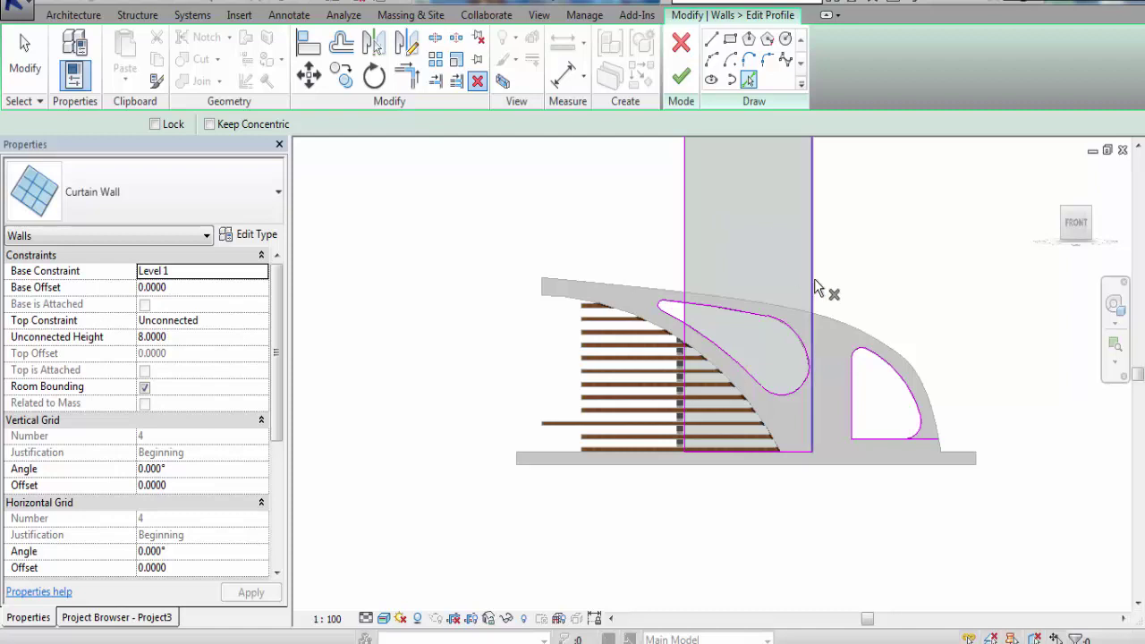
Delete the extra vertical, bottom and top sketch lines of the original rectangle
{"action": "key", "text": "Delete"}
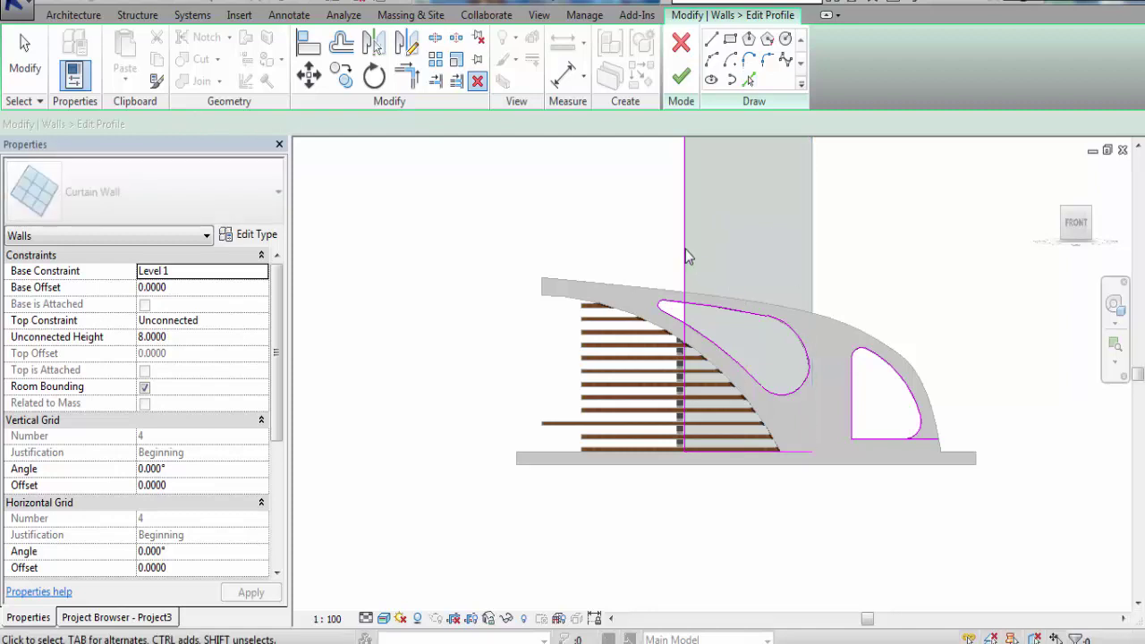
{"action": "left_click", "coordinate": [685, 255]}
{"action": "key", "text": "Delete"}
{"action": "left_click", "coordinate": [706, 452]}
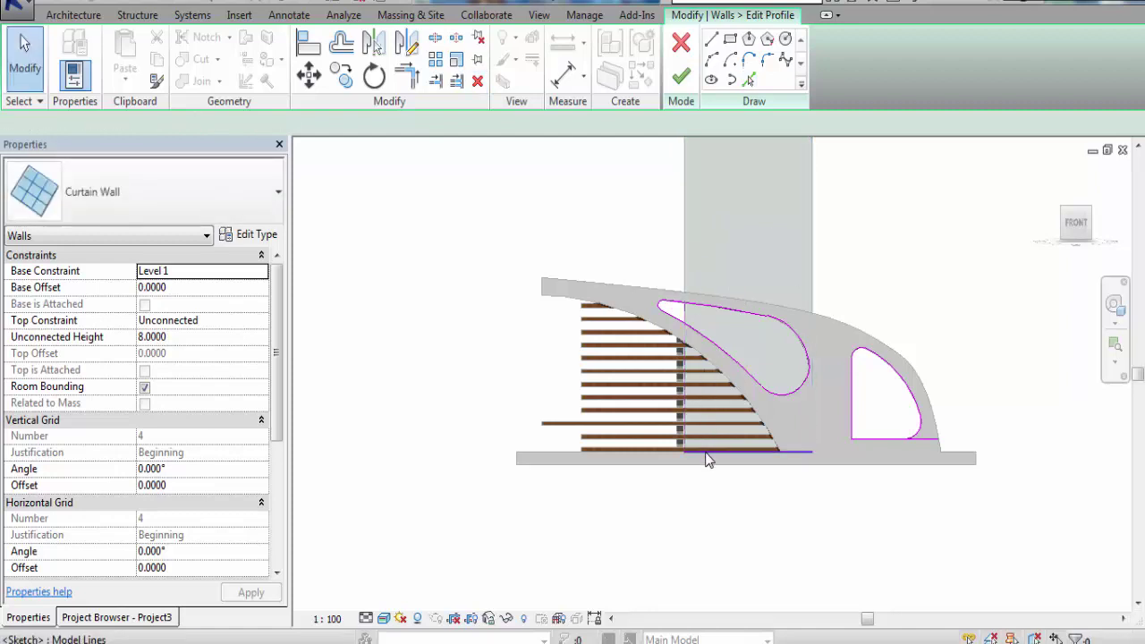
{"action": "key", "text": "Delete"}
{"action": "scroll", "coordinate": [707, 447], "scroll_direction": "down", "scroll_amount": 1}
{"action": "left_click", "coordinate": [711, 192]}
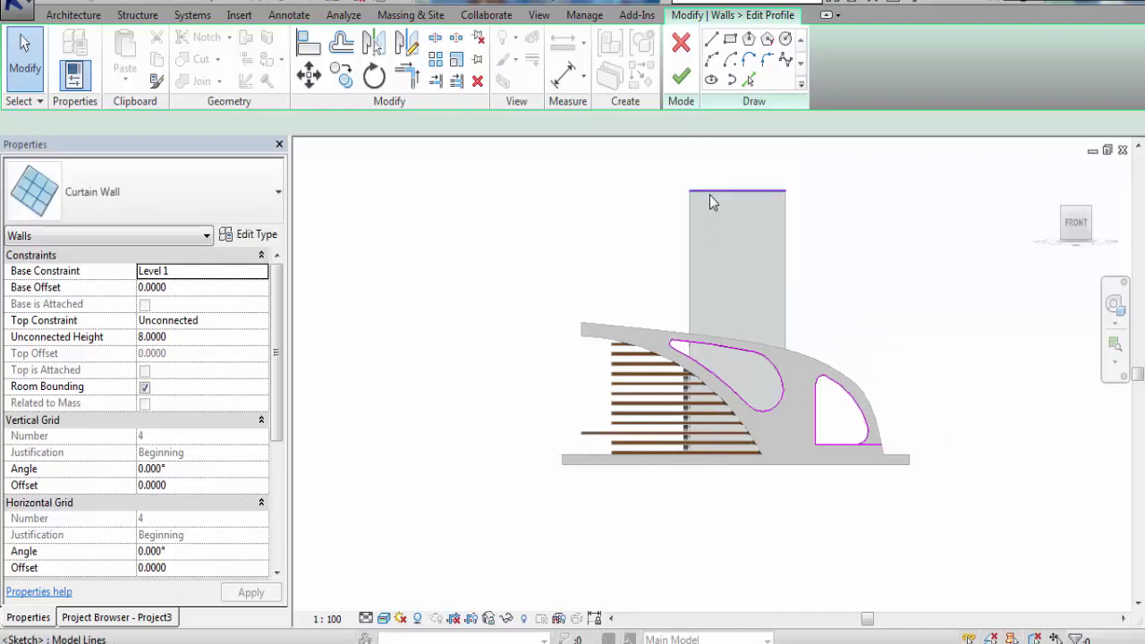
{"action": "key", "text": "Delete"}
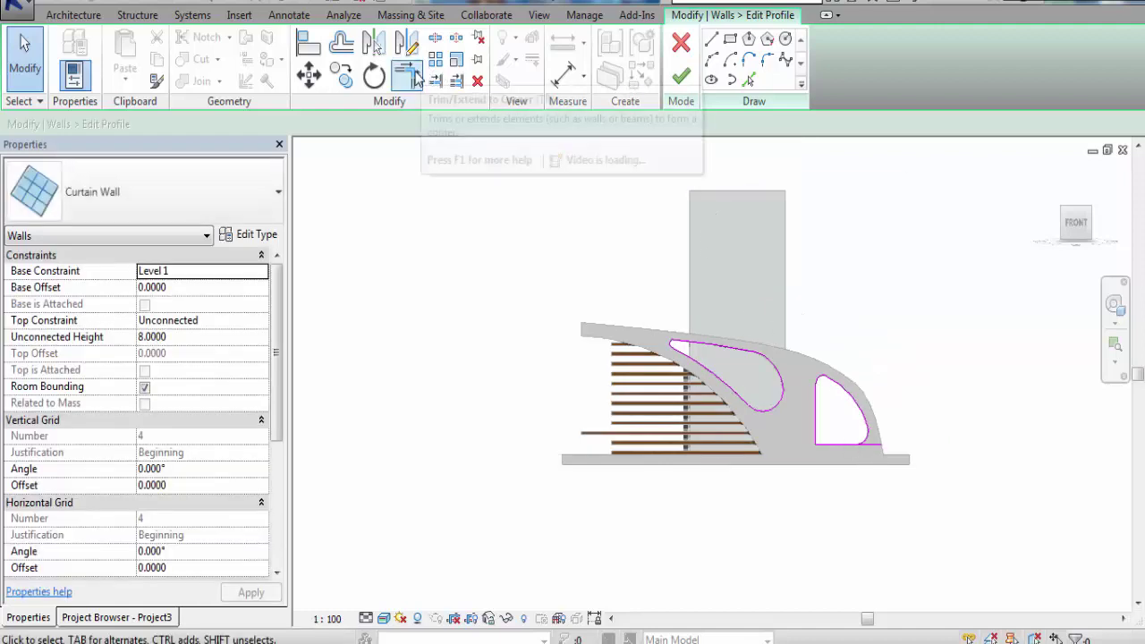
Trim the right opening's bottom line to its arc with Trim/Extend to Corner and finish the profile
{"action": "left_click", "coordinate": [407, 76]}
{"action": "scroll", "coordinate": [864, 454], "scroll_direction": "up", "scroll_amount": 3}
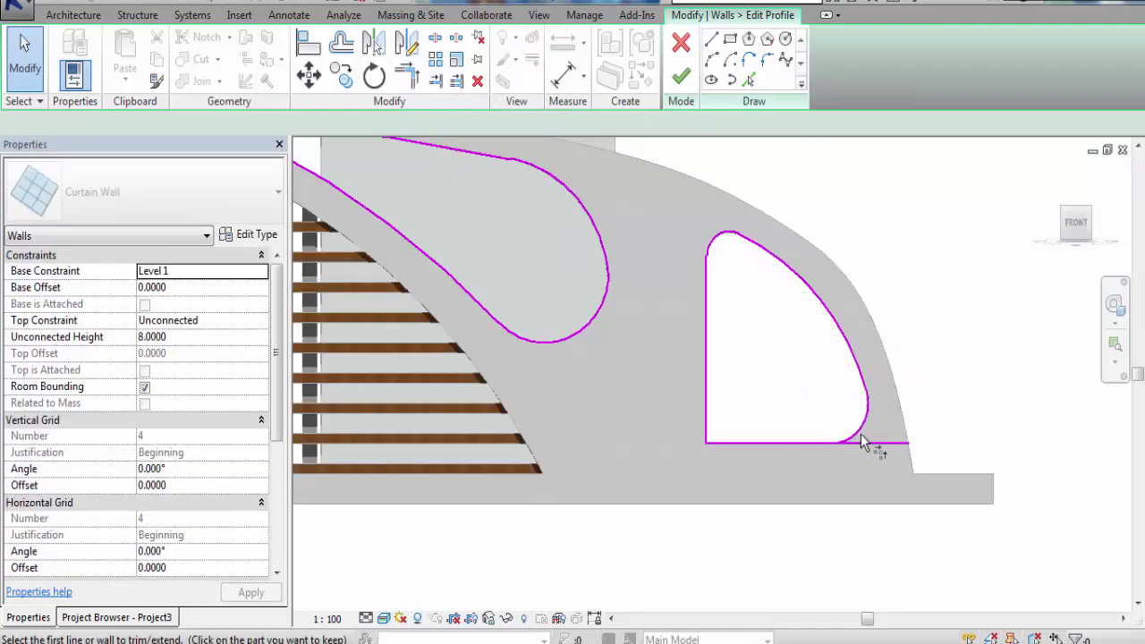
{"action": "left_click", "coordinate": [812, 452]}
{"action": "scroll", "coordinate": [937, 404], "scroll_direction": "down", "scroll_amount": 3}
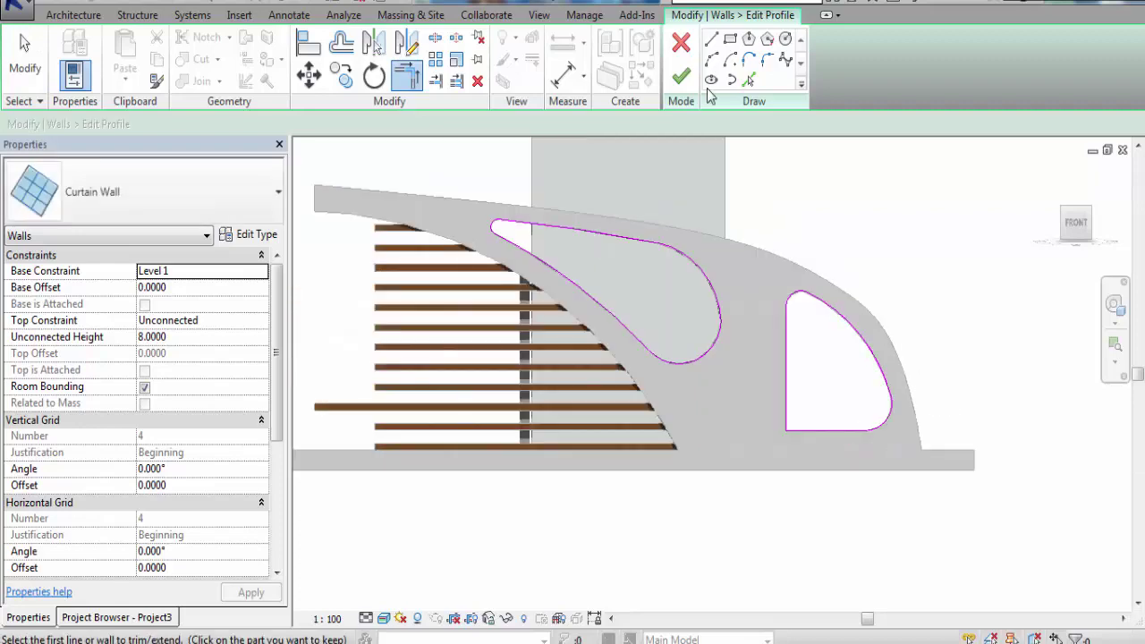
{"action": "left_click", "coordinate": [683, 79]}
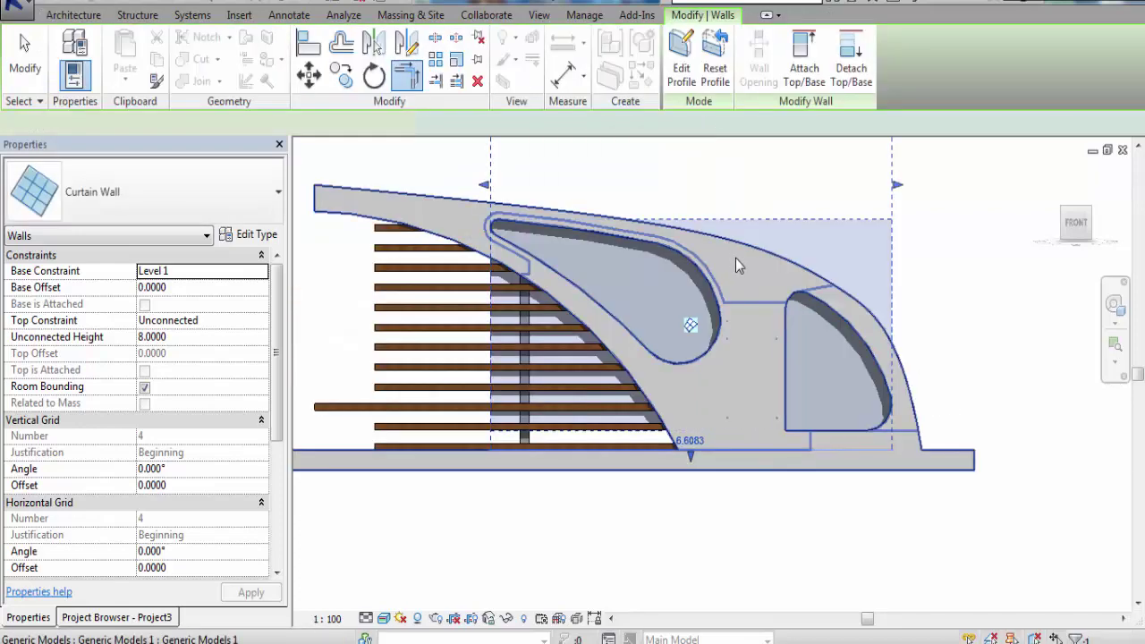
{"action": "left_click", "coordinate": [960, 256]}
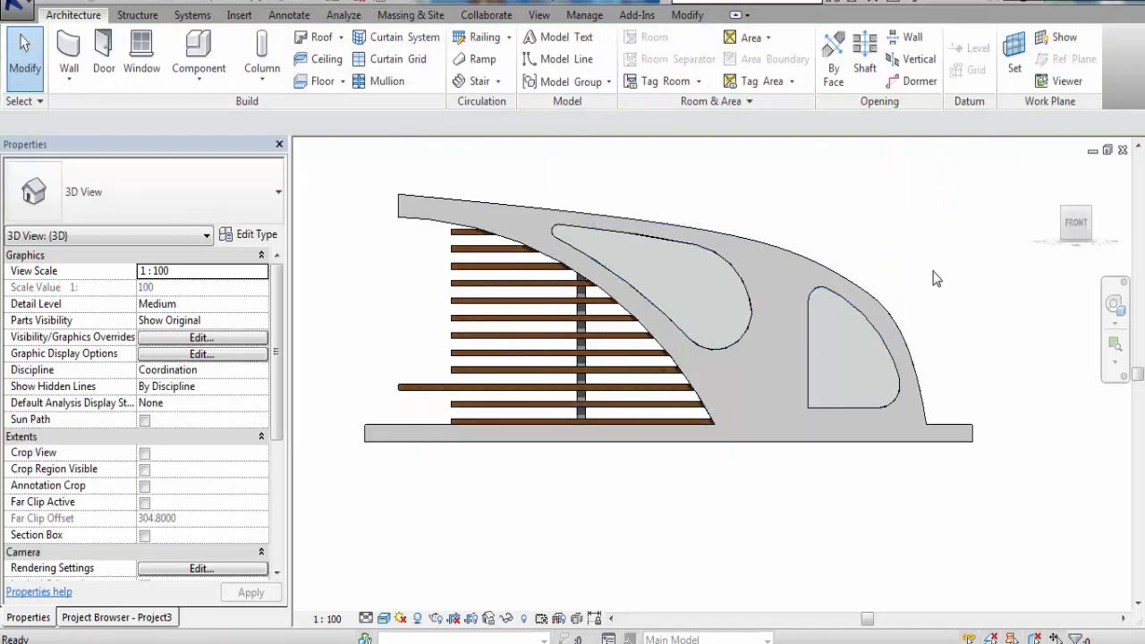
Orbit the default 3D view toward the openings and select the curtain wall
{"action": "left_click", "coordinate": [1044, 176]}
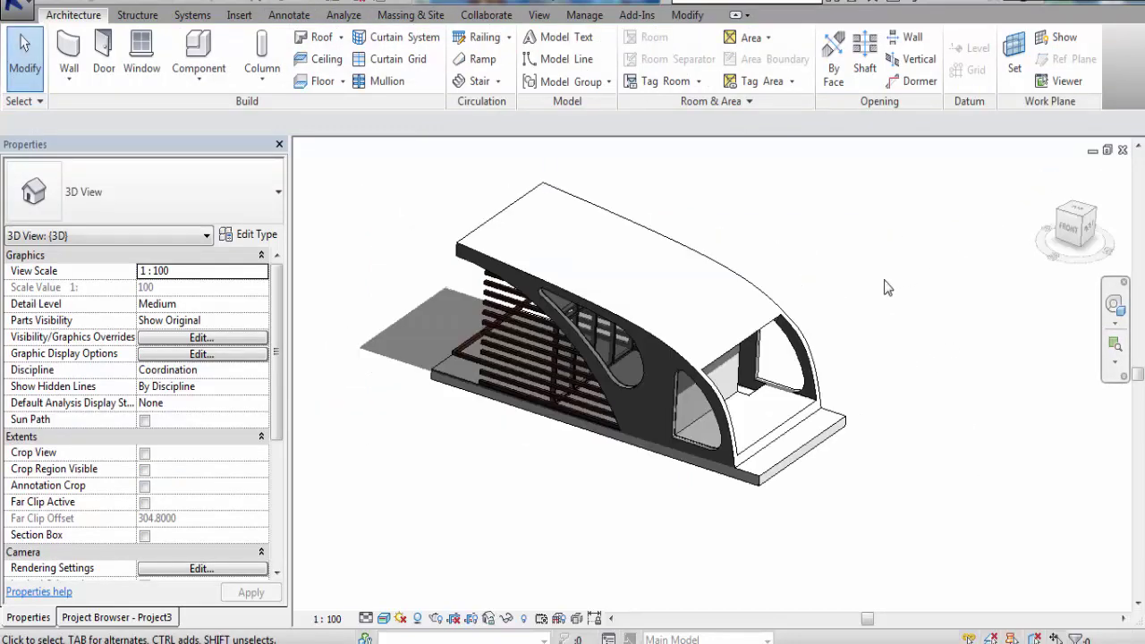
{"action": "middle_click_drag", "start_coordinate": [628, 560], "coordinate": [778, 529], "text": "shift"}
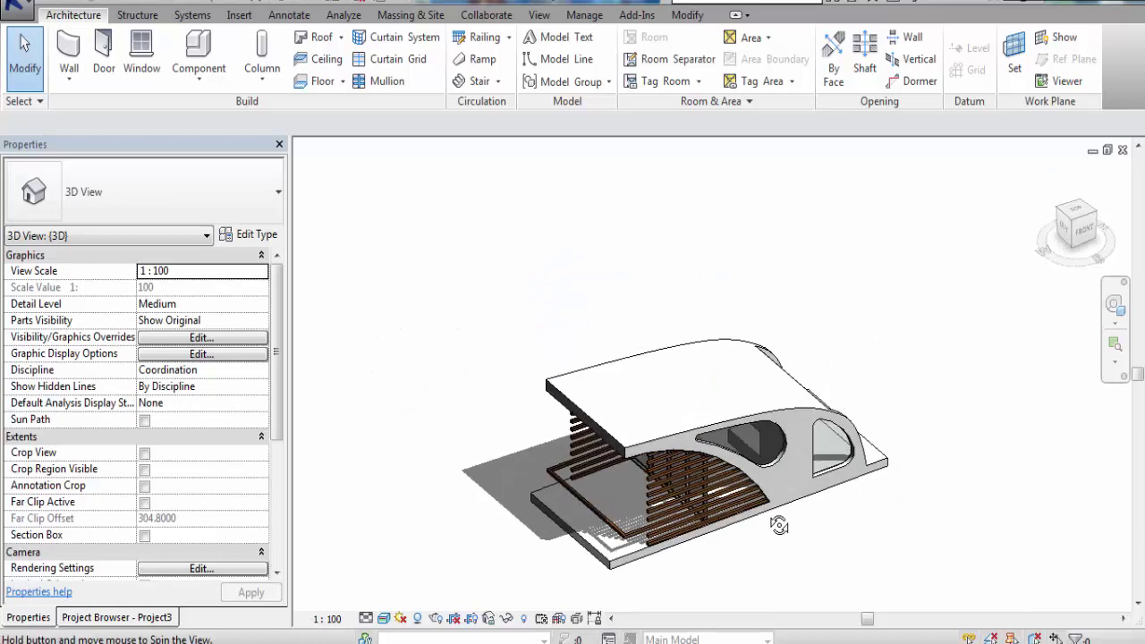
{"action": "scroll", "coordinate": [775, 467], "scroll_direction": "up", "scroll_amount": 5}
{"action": "left_click", "coordinate": [776, 463]}
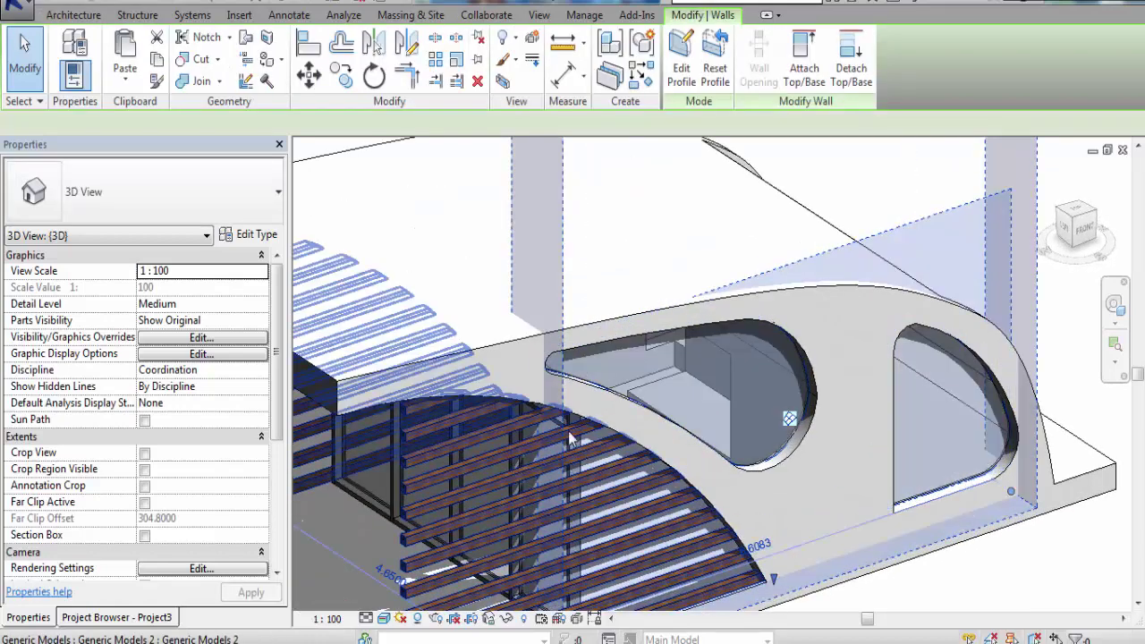
Using Curtain Grid with All Except Picked, add a vertical and a horizontal grid line in the left opening
{"action": "left_click", "coordinate": [73, 15]}
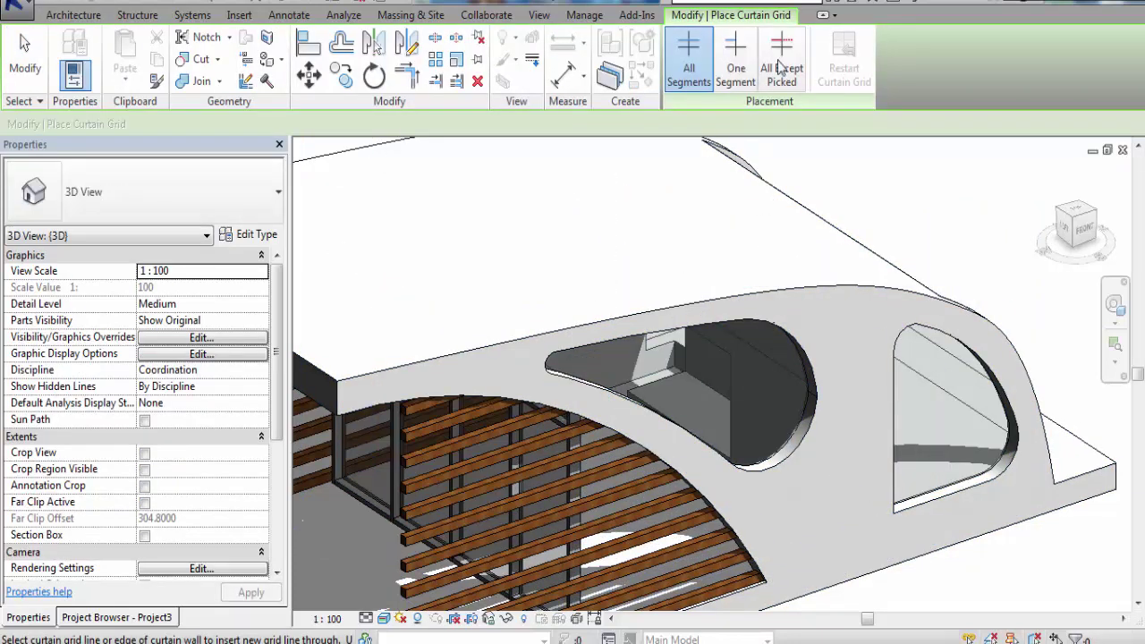
{"action": "left_click", "coordinate": [780, 67]}
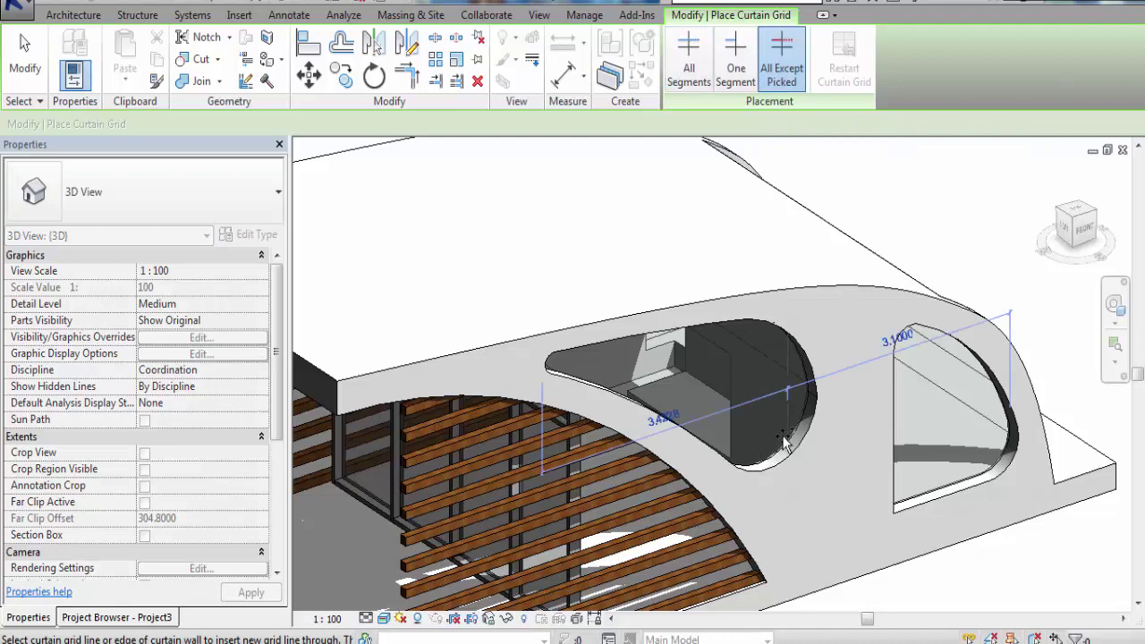
{"action": "scroll", "coordinate": [800, 398], "scroll_direction": "up", "scroll_amount": 3}
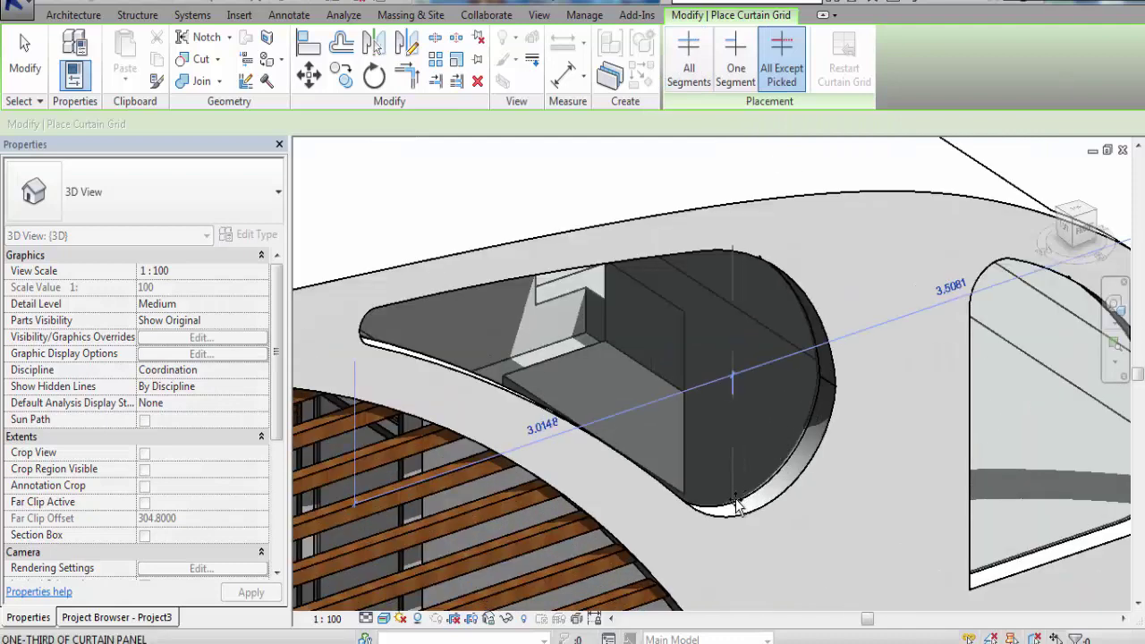
{"action": "left_click", "coordinate": [734, 501]}
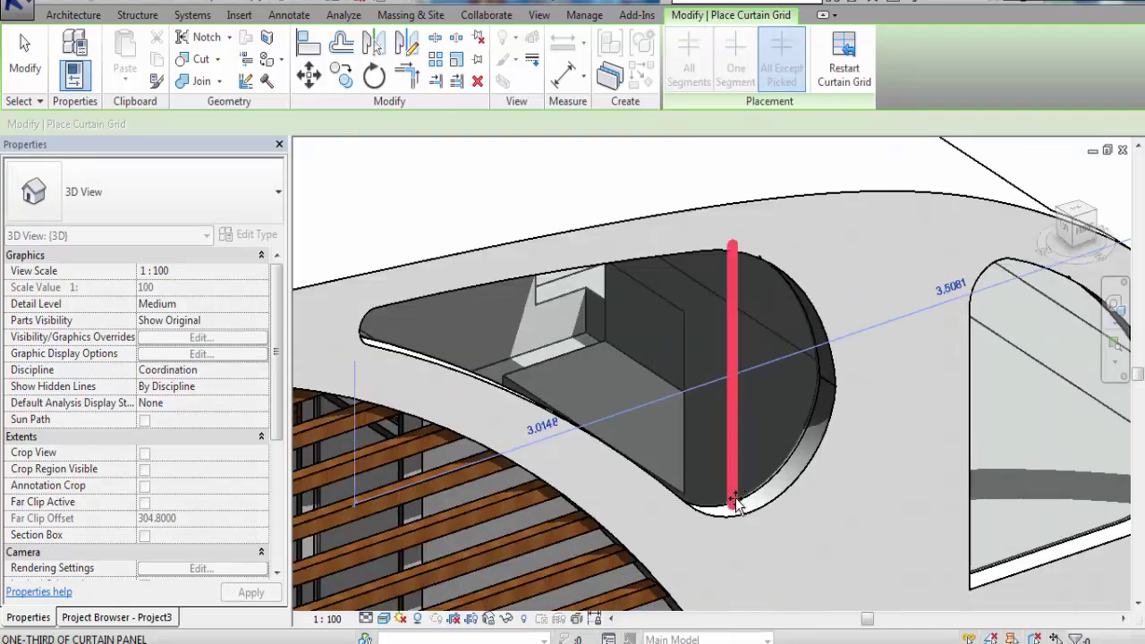
{"action": "left_click", "coordinate": [816, 384]}
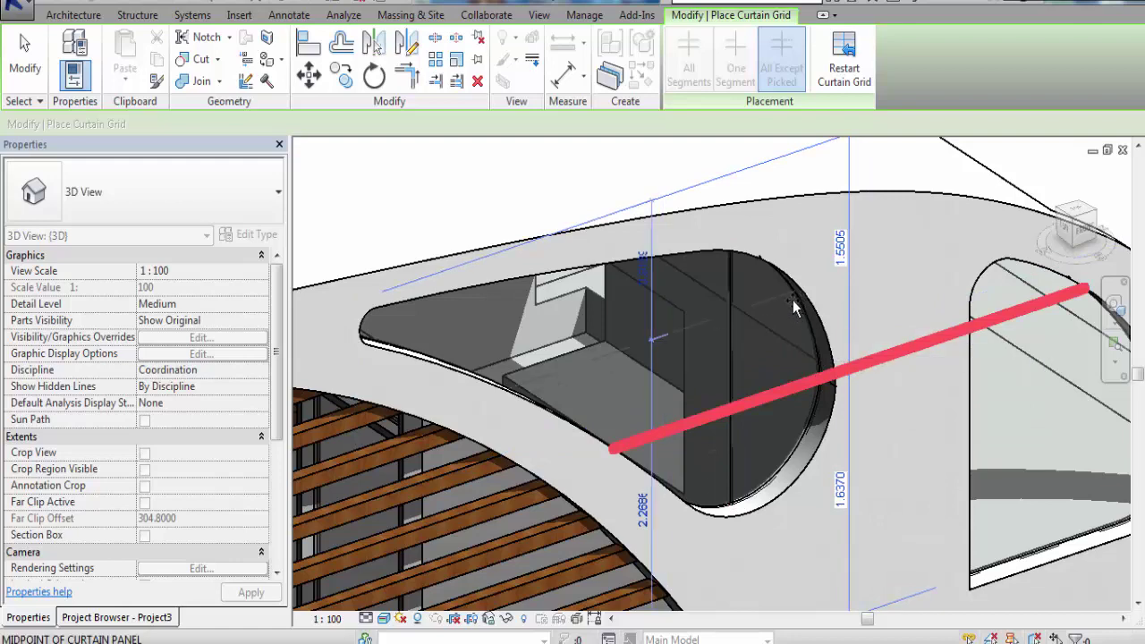
Add a vertical and a horizontal grid line across the right opening
{"action": "scroll", "coordinate": [701, 367], "scroll_direction": "down", "scroll_amount": 1}
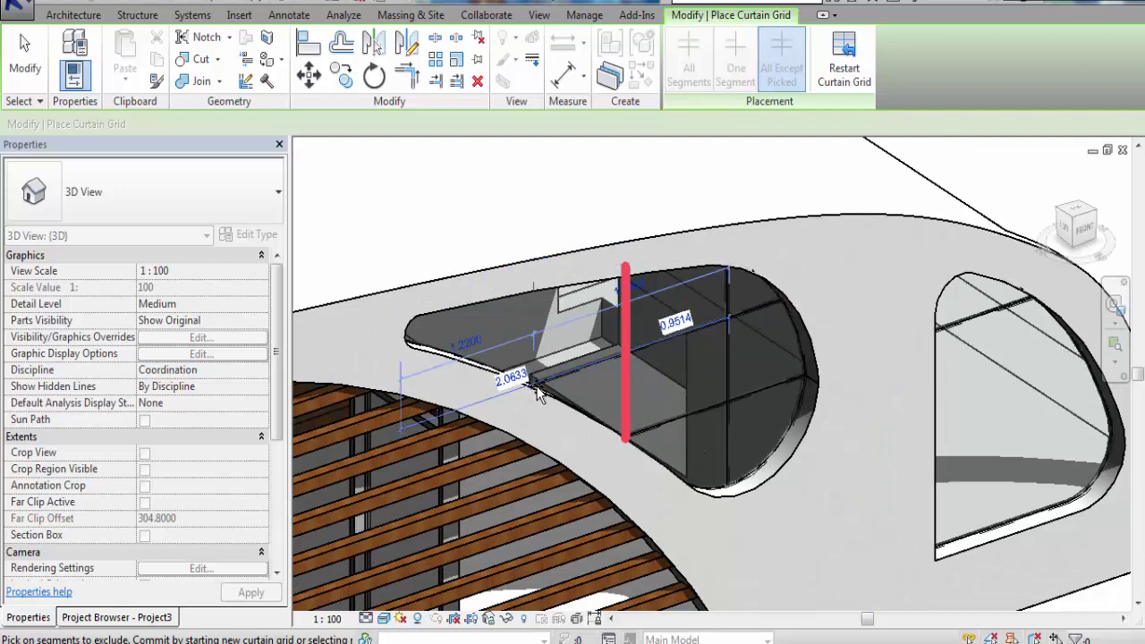
{"action": "scroll", "coordinate": [536, 393], "scroll_direction": "down", "scroll_amount": 2}
{"action": "scroll", "coordinate": [509, 380], "scroll_direction": "down", "scroll_amount": 1}
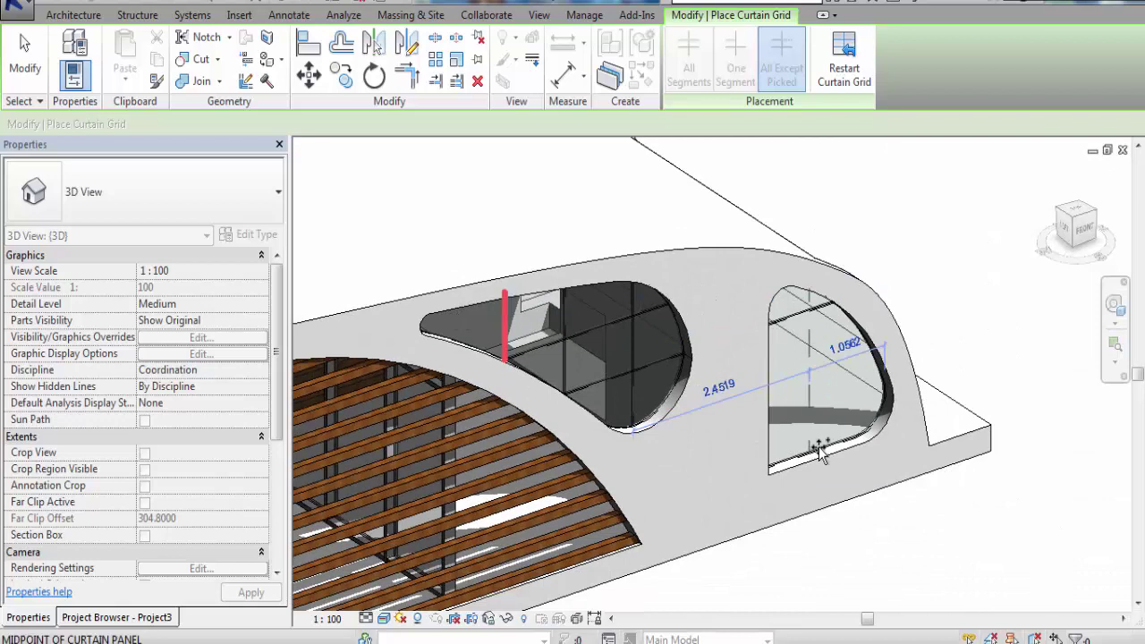
{"action": "left_click", "coordinate": [821, 447]}
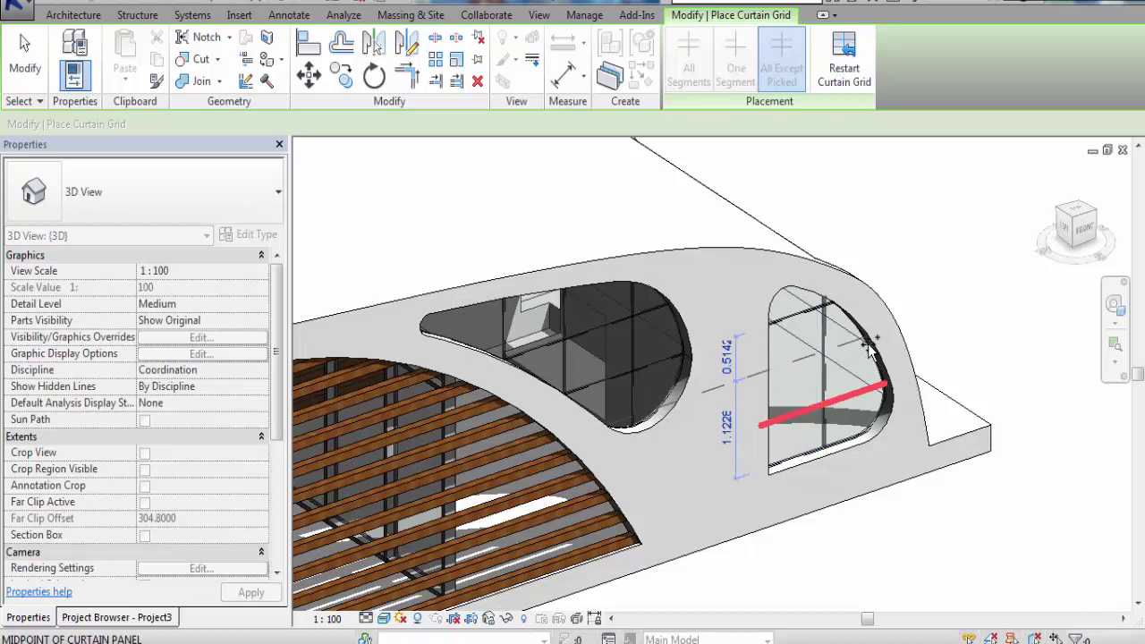
{"action": "left_click", "coordinate": [869, 345]}
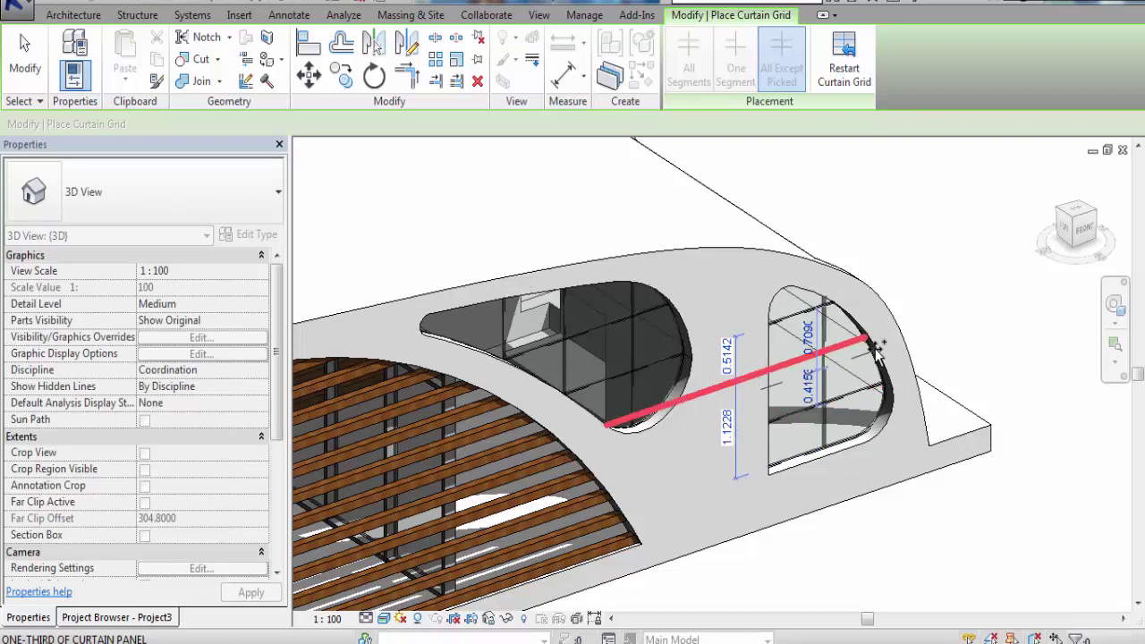
Start placing 50mm x 150mm Rectangular Mullions on all grid lines
{"action": "left_click", "coordinate": [74, 16]}
{"action": "left_click", "coordinate": [384, 87]}
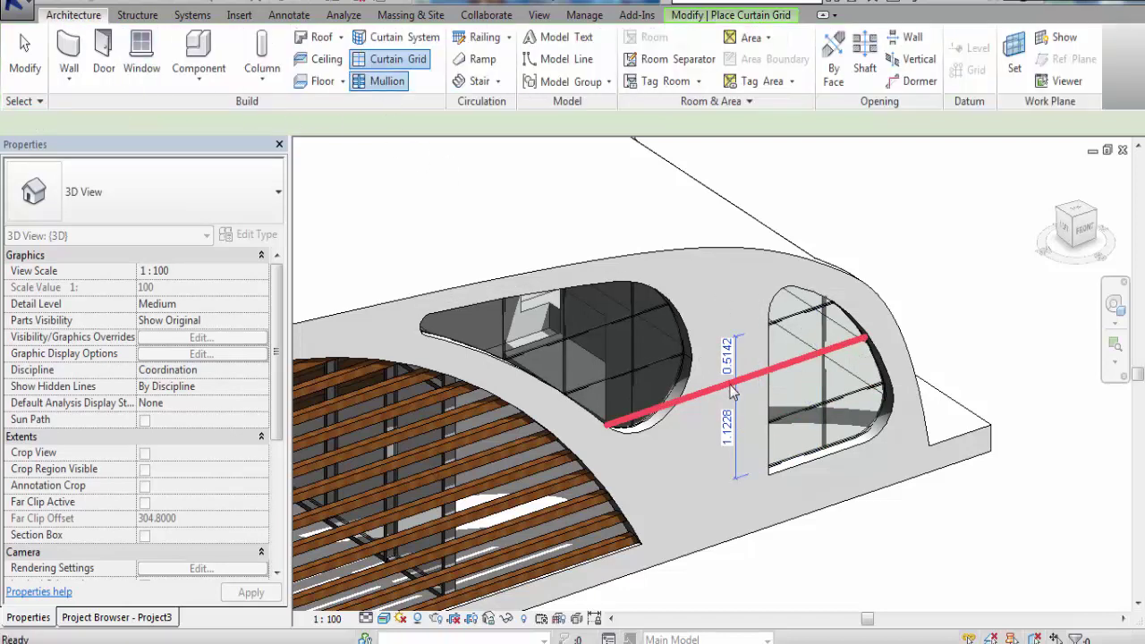
{"action": "left_click", "coordinate": [758, 79]}
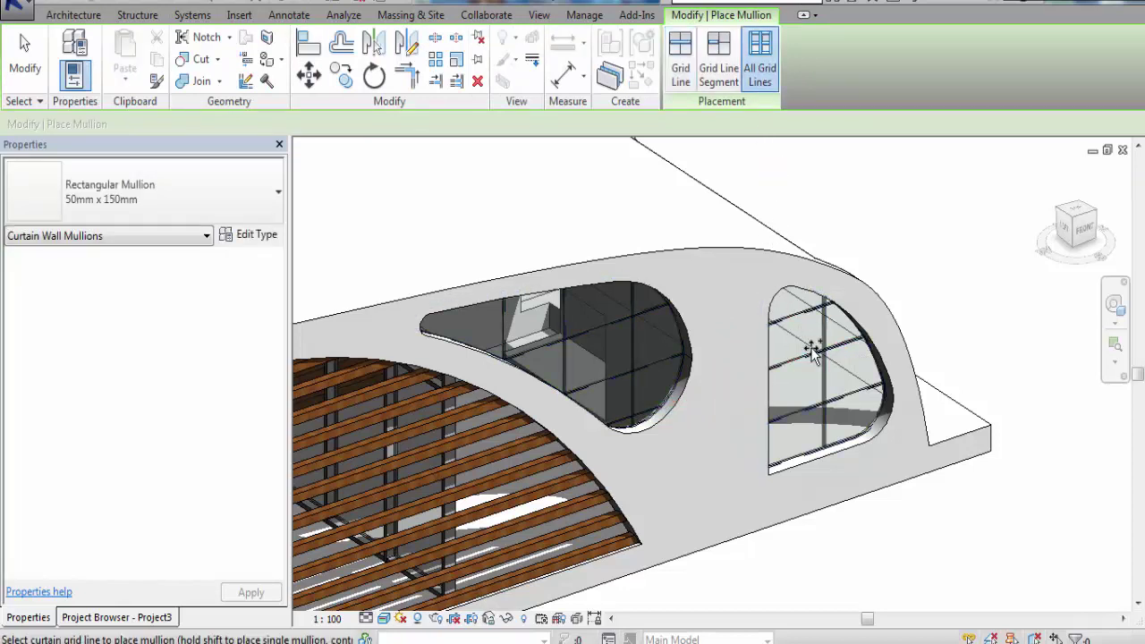
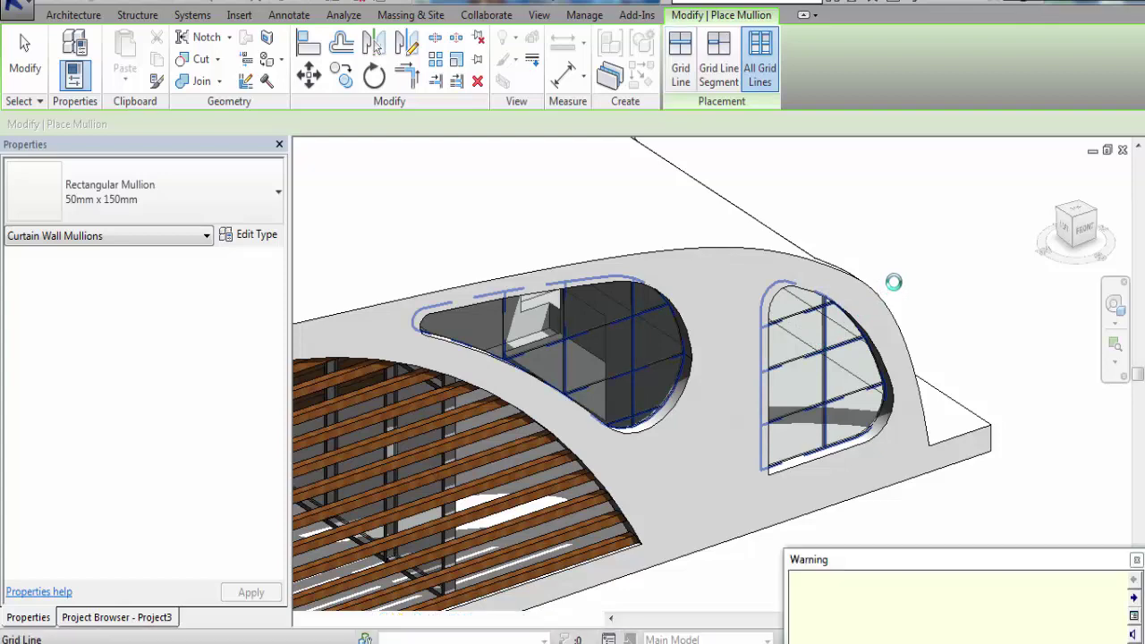
Close the curtain-panel warning and dismiss the Project Not Saved Recently reminder
{"action": "left_click", "coordinate": [1135, 559]}
{"action": "scroll", "coordinate": [925, 304], "scroll_direction": "down", "scroll_amount": 2}
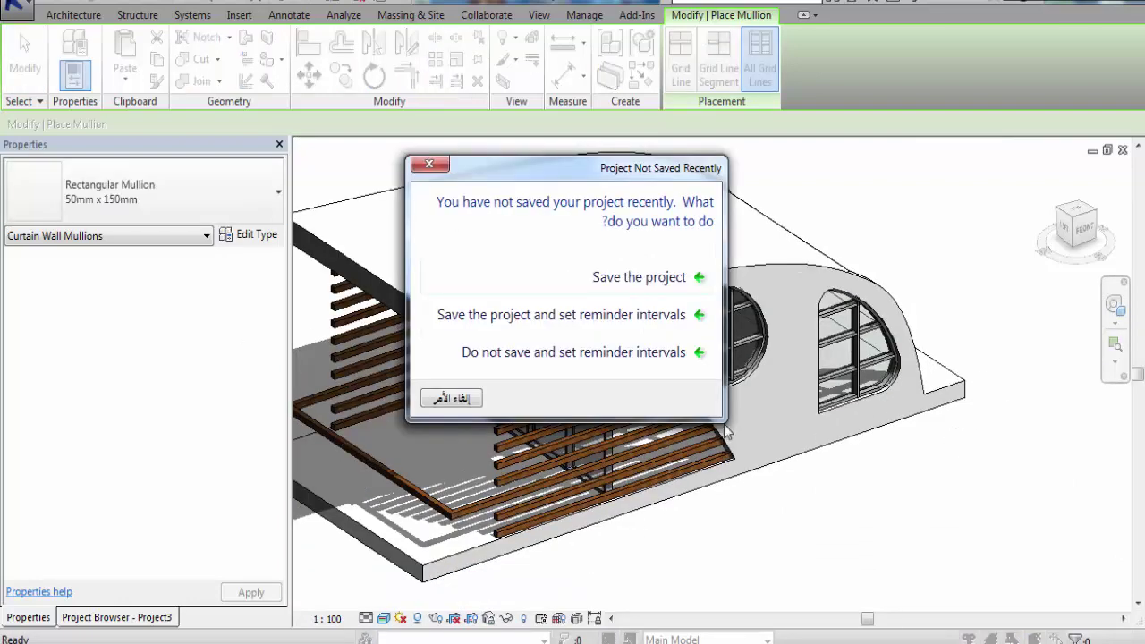
{"action": "left_click", "coordinate": [441, 402]}
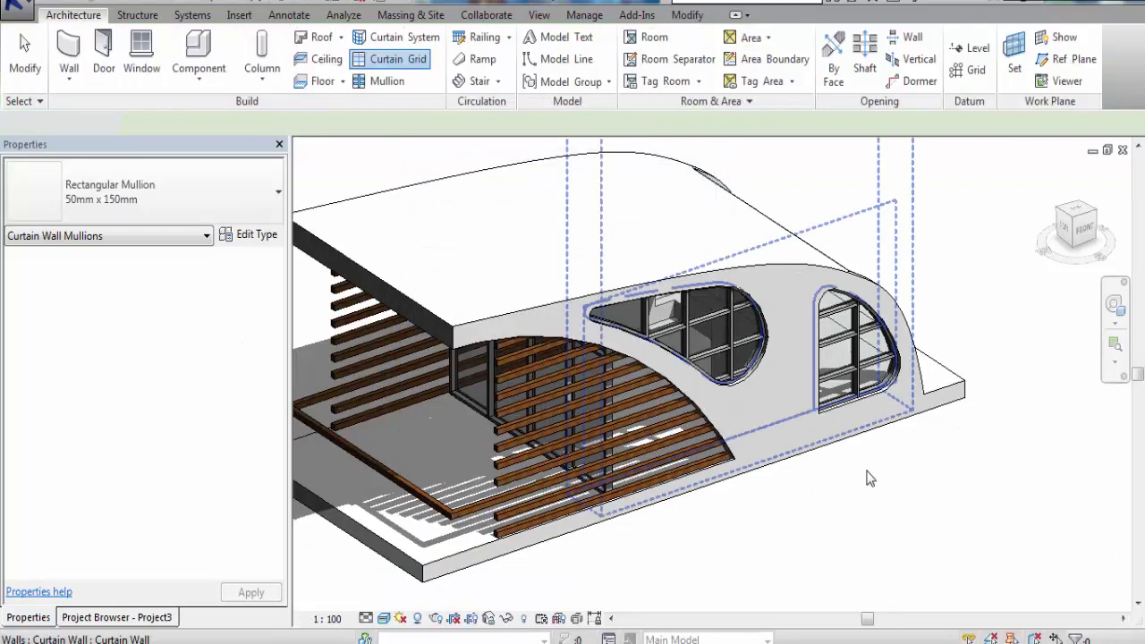
Orbit the pavilion to its windowed front and select the front curtain wall
{"action": "mouse_move", "coordinate": [861, 493]}
{"action": "middle_mouse_down", "text": "shift"}
{"action": "mouse_move", "coordinate": [830, 518]}
{"action": "mouse_move", "coordinate": [806, 484]}
{"action": "mouse_move", "coordinate": [824, 444]}
{"action": "middle_mouse_up", "text": "shift"}
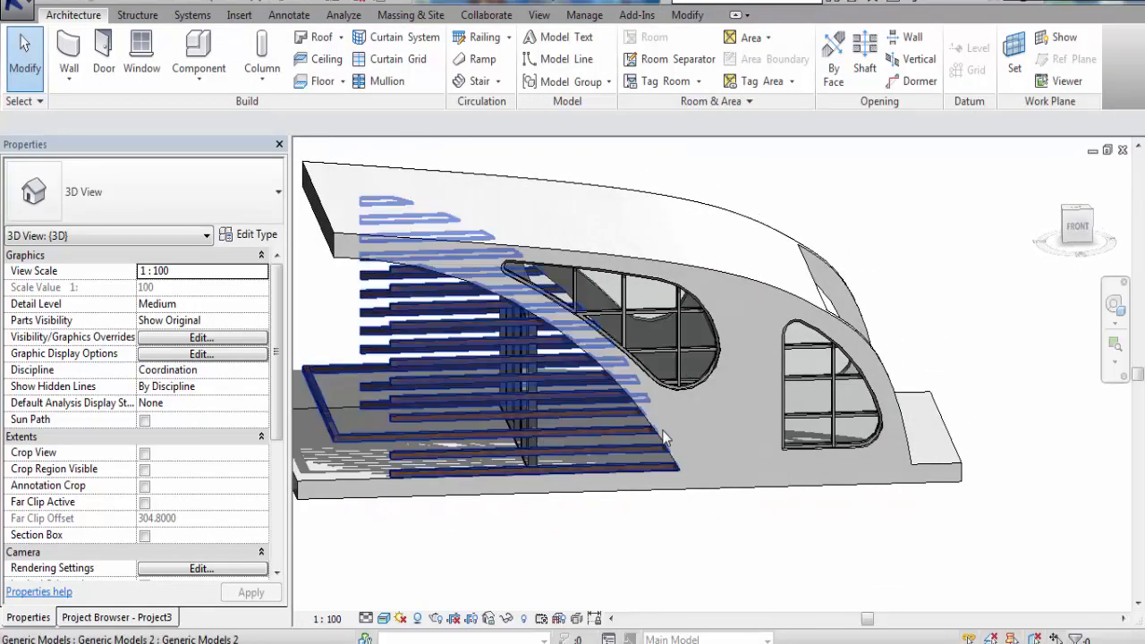
{"action": "left_click", "coordinate": [662, 351]}
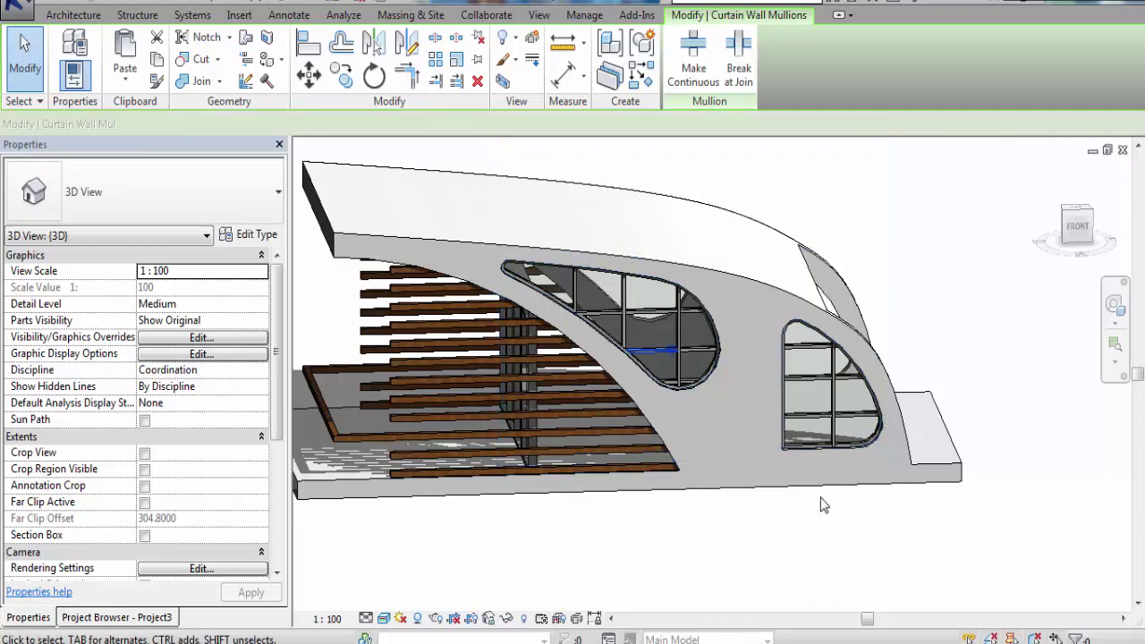
{"action": "key", "text": "Escape"}
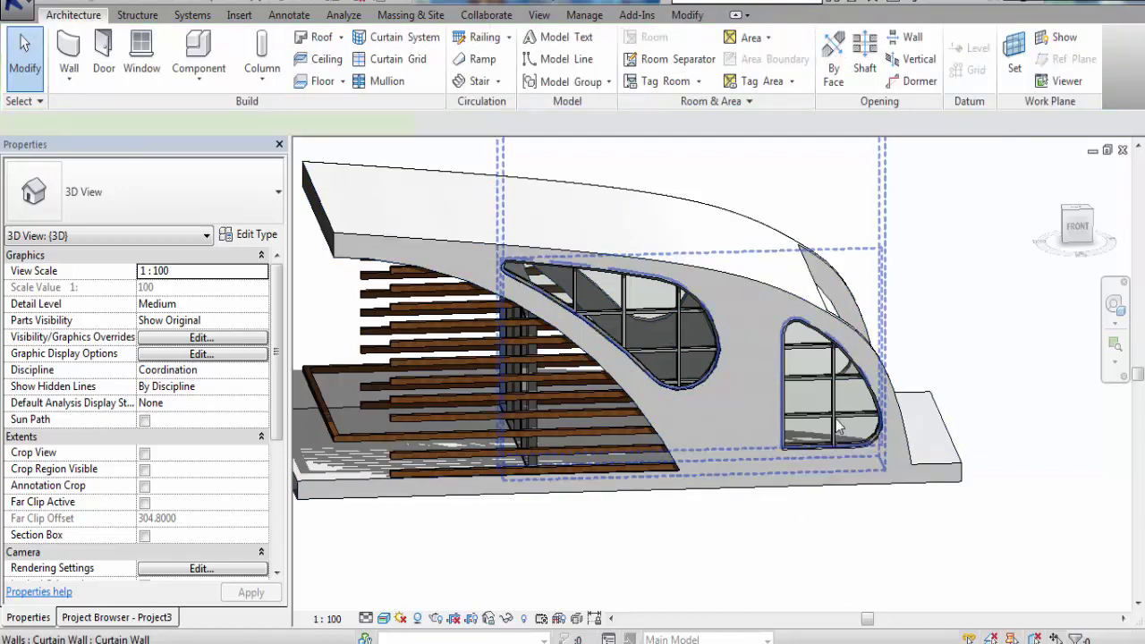
{"action": "left_click", "coordinate": [838, 427]}
{"action": "left_click", "coordinate": [116, 617]}
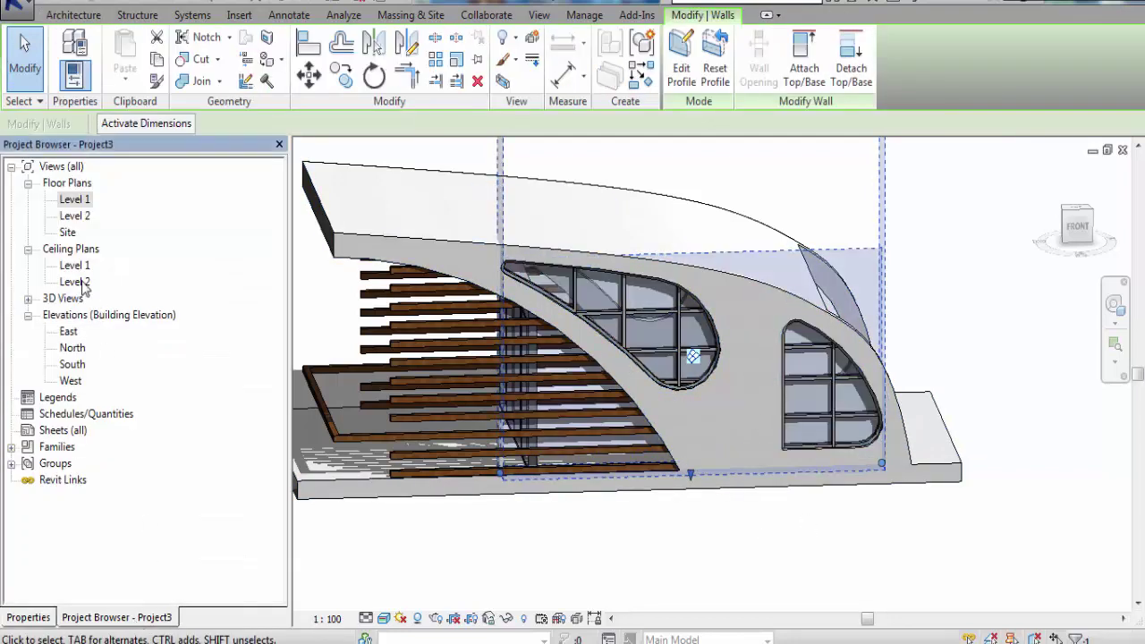
Open the Level 1 floor plan and select the curved curtain wall
{"action": "double_click", "coordinate": [76, 201]}
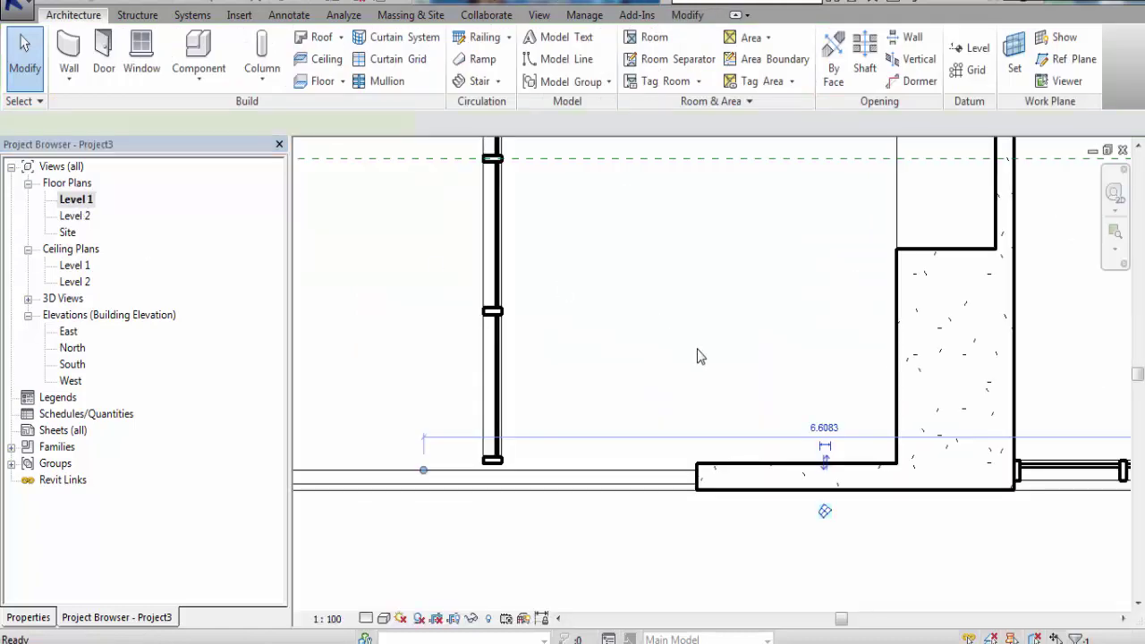
{"action": "middle_click_drag", "start_coordinate": [697, 352], "coordinate": [627, 385]}
{"action": "scroll", "coordinate": [627, 385], "scroll_direction": "down", "scroll_amount": 2}
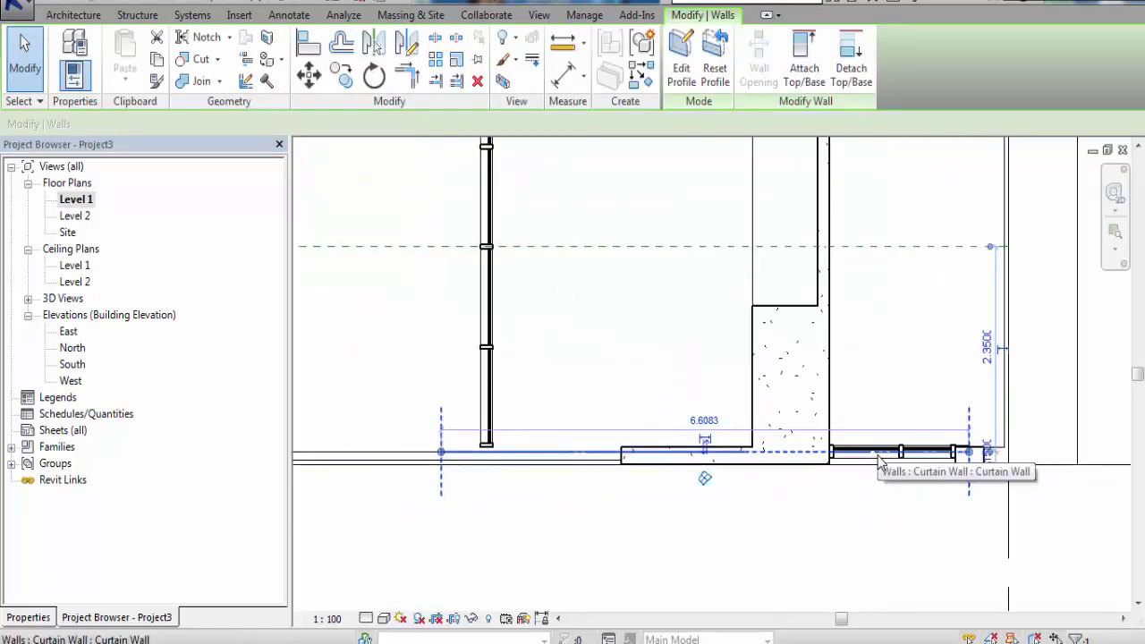
{"action": "key", "text": "Escape"}
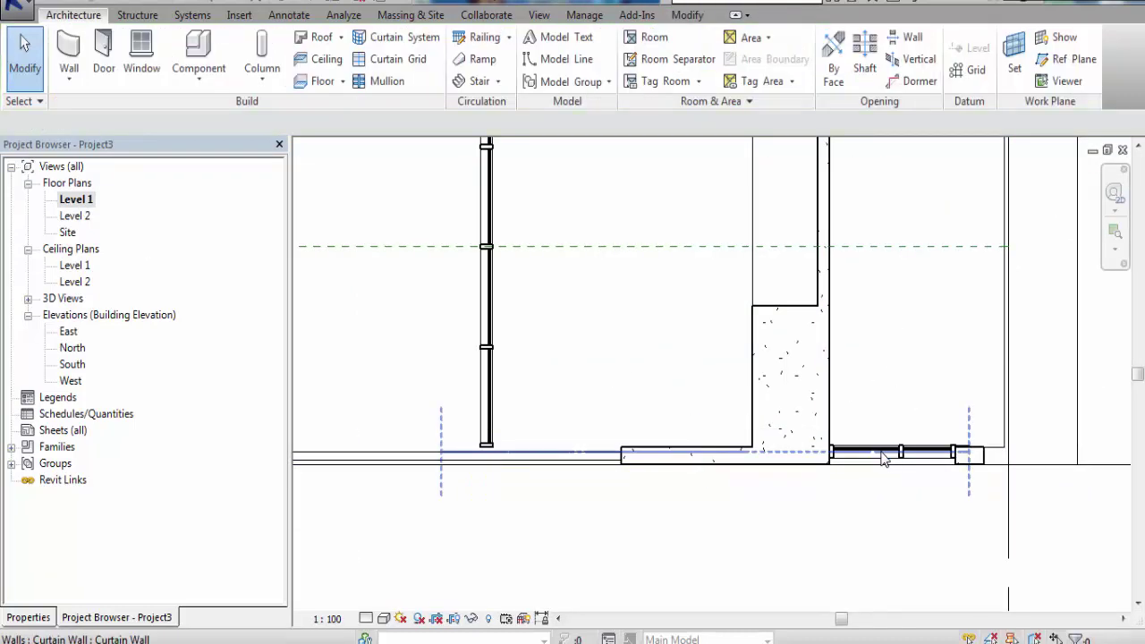
{"action": "left_click", "coordinate": [881, 456]}
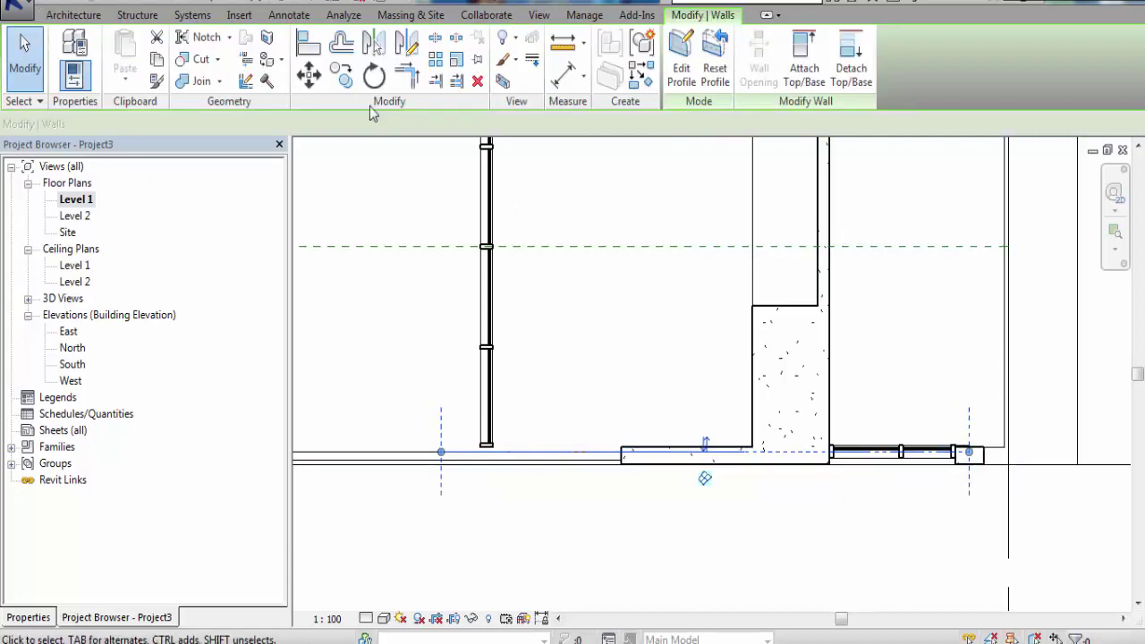
Mirror the curtain wall across the centre reference plane and check the result in 3D
{"action": "left_click", "coordinate": [376, 45]}
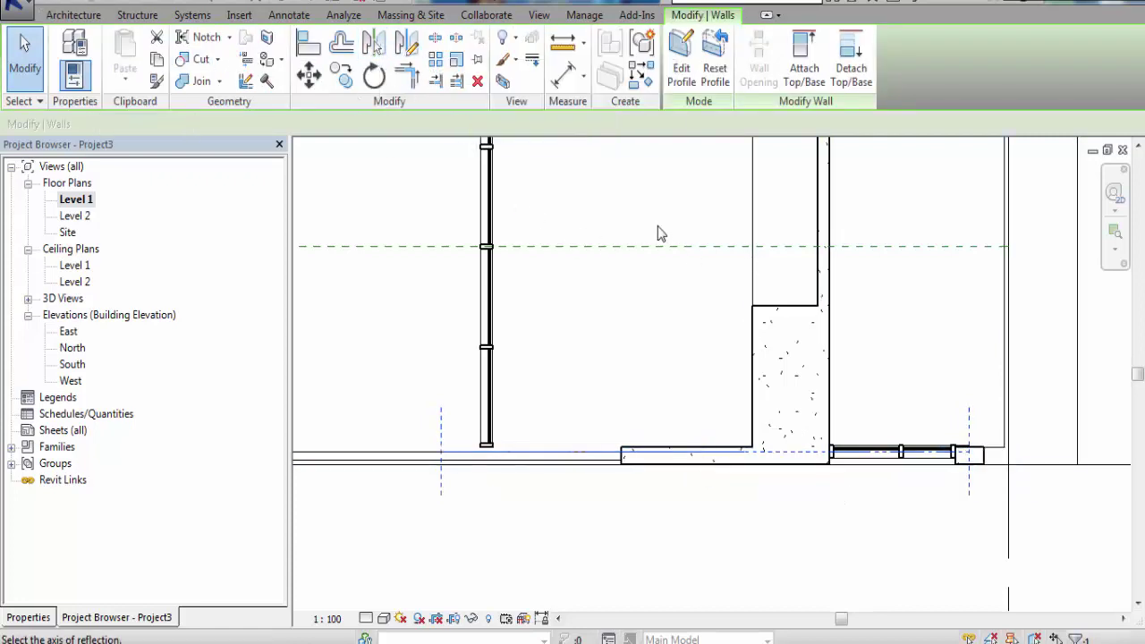
{"action": "scroll", "coordinate": [653, 265], "scroll_direction": "down", "scroll_amount": 3}
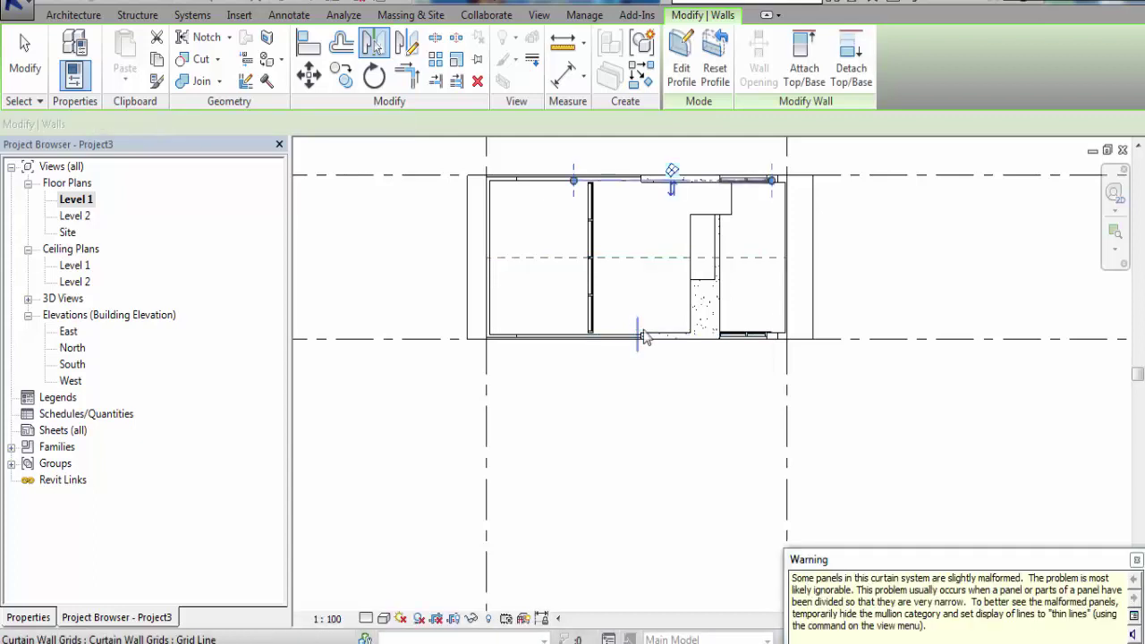
{"action": "left_click", "coordinate": [1136, 561]}
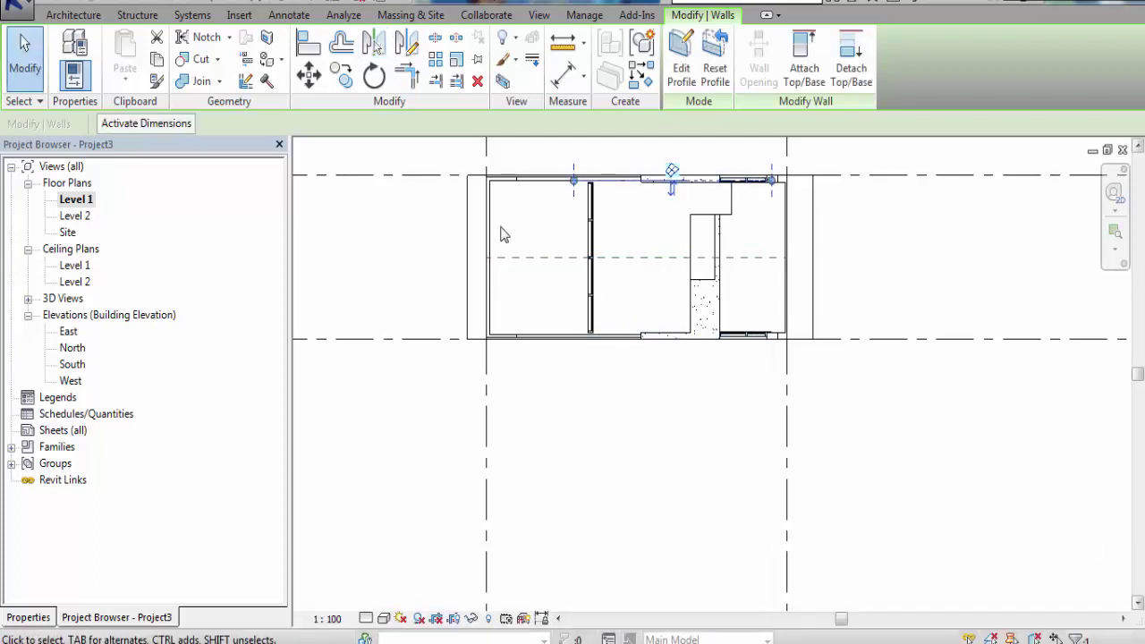
{"action": "left_click", "coordinate": [279, 4]}
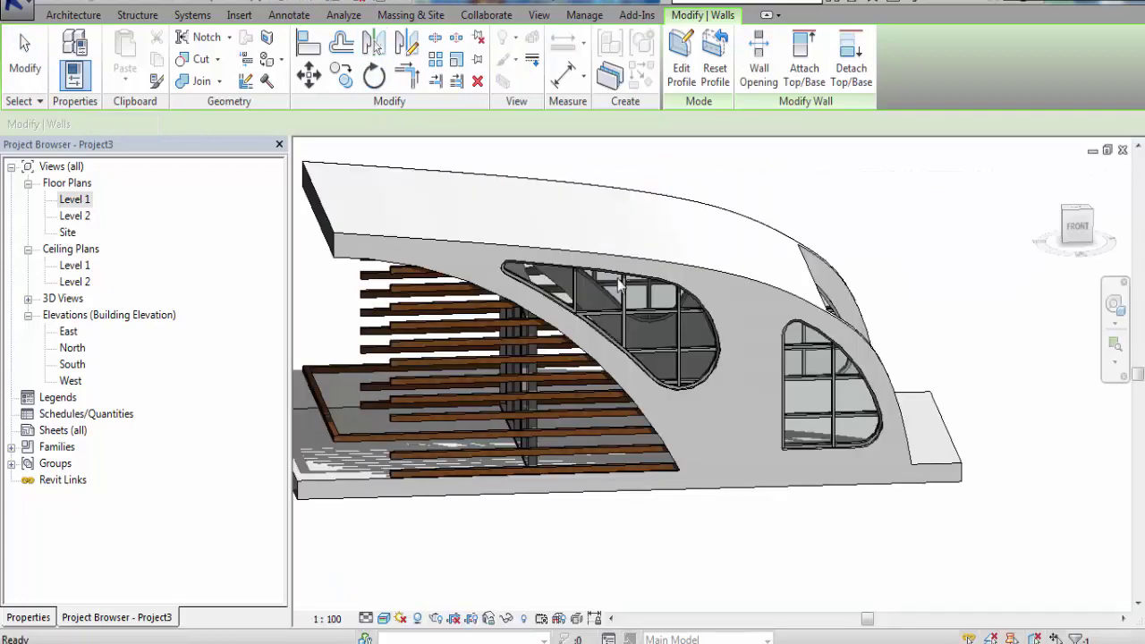
{"action": "mouse_move", "coordinate": [653, 534]}
{"action": "middle_mouse_down", "text": "shift"}
{"action": "mouse_move", "coordinate": [841, 544]}
{"action": "mouse_move", "coordinate": [930, 524]}
{"action": "mouse_move", "coordinate": [795, 524]}
{"action": "mouse_move", "coordinate": [759, 552]}
{"action": "mouse_move", "coordinate": [850, 545]}
{"action": "mouse_move", "coordinate": [838, 467]}
{"action": "mouse_move", "coordinate": [724, 510]}
{"action": "mouse_move", "coordinate": [596, 524]}
{"action": "mouse_move", "coordinate": [775, 539]}
{"action": "mouse_move", "coordinate": [626, 549]}
{"action": "middle_mouse_up", "text": "shift"}
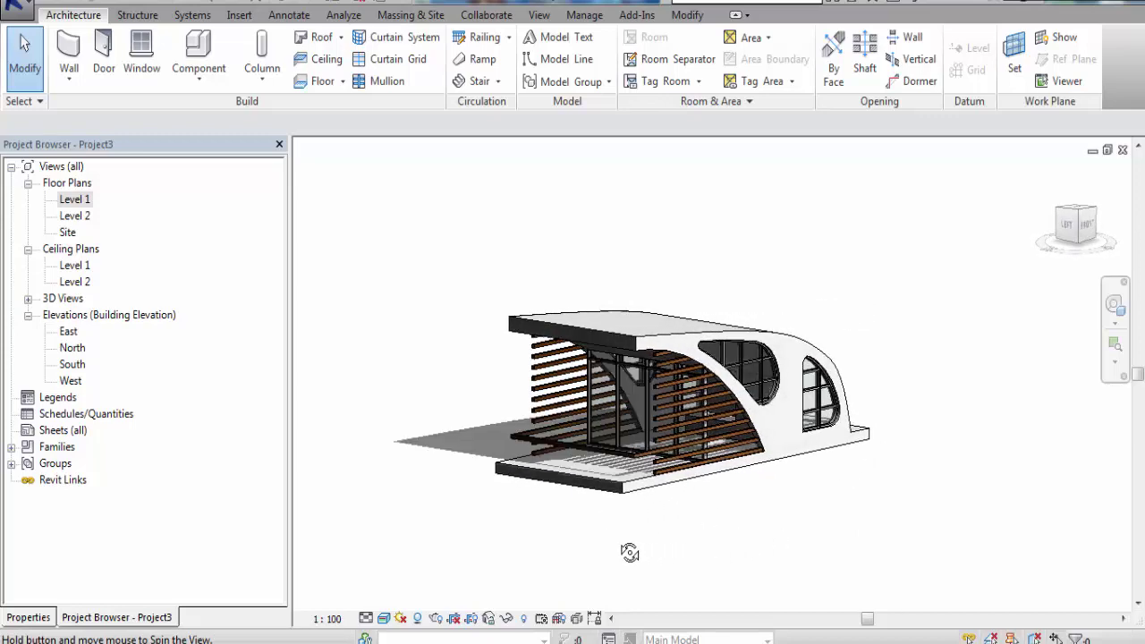
Open the South elevation, centre the pavilion, and start an Architecture > Component > Model In-Place
{"action": "double_click", "coordinate": [74, 200]}
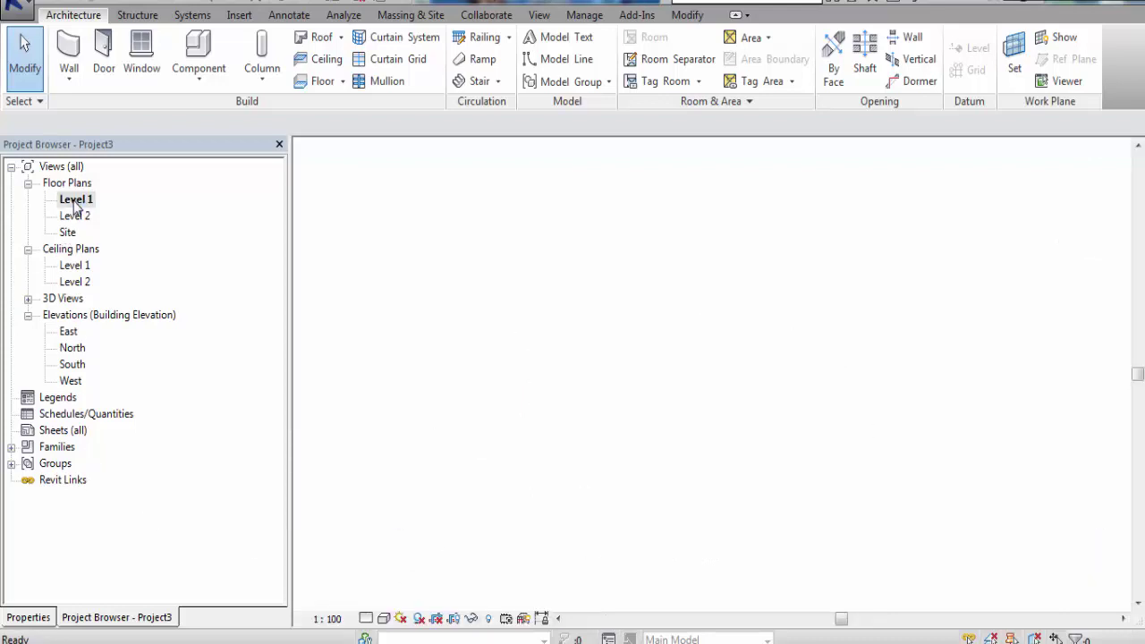
{"action": "mouse_move", "coordinate": [650, 401]}
{"action": "middle_mouse_down"}
{"action": "mouse_move", "coordinate": [713, 447]}
{"action": "mouse_move", "coordinate": [674, 434]}
{"action": "middle_mouse_up"}
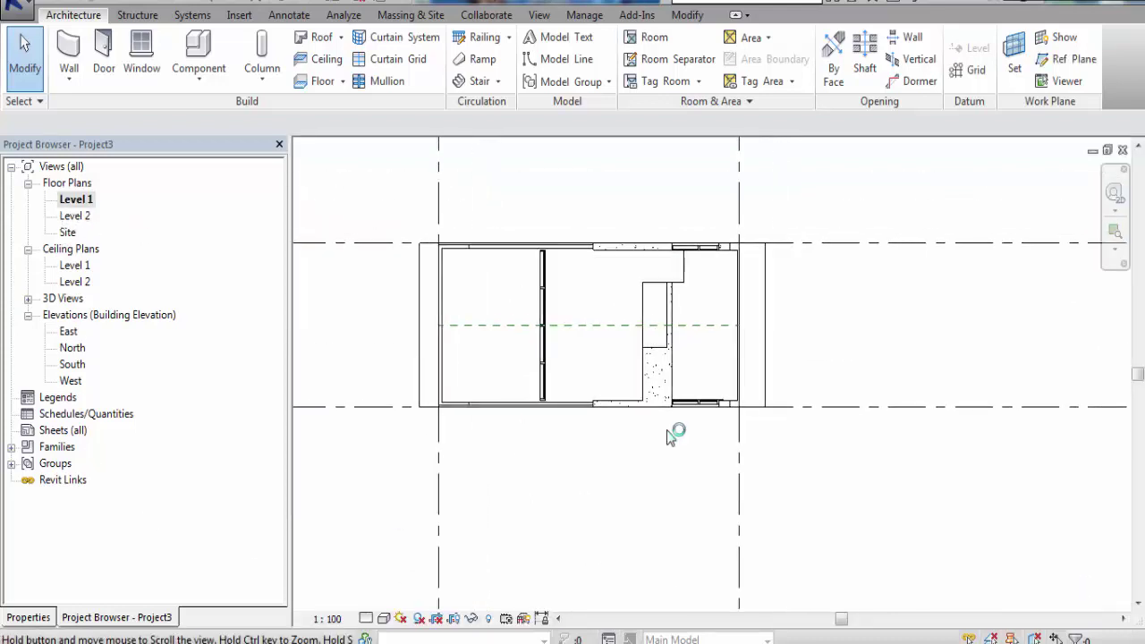
{"action": "scroll", "coordinate": [718, 322], "scroll_direction": "up", "scroll_amount": 2}
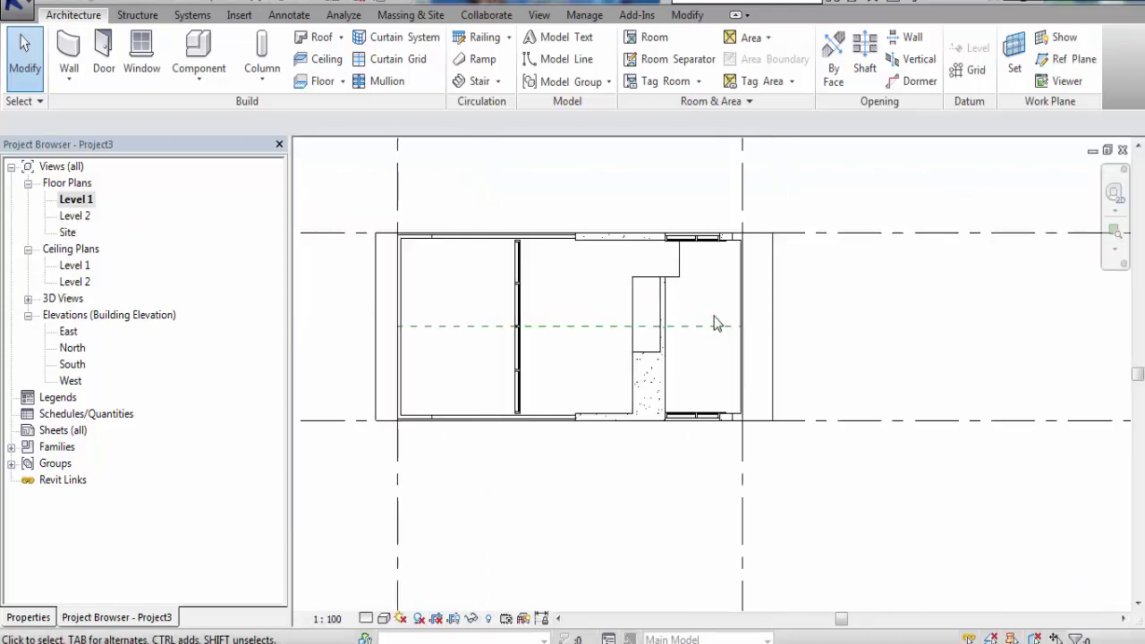
{"action": "double_click", "coordinate": [70, 364]}
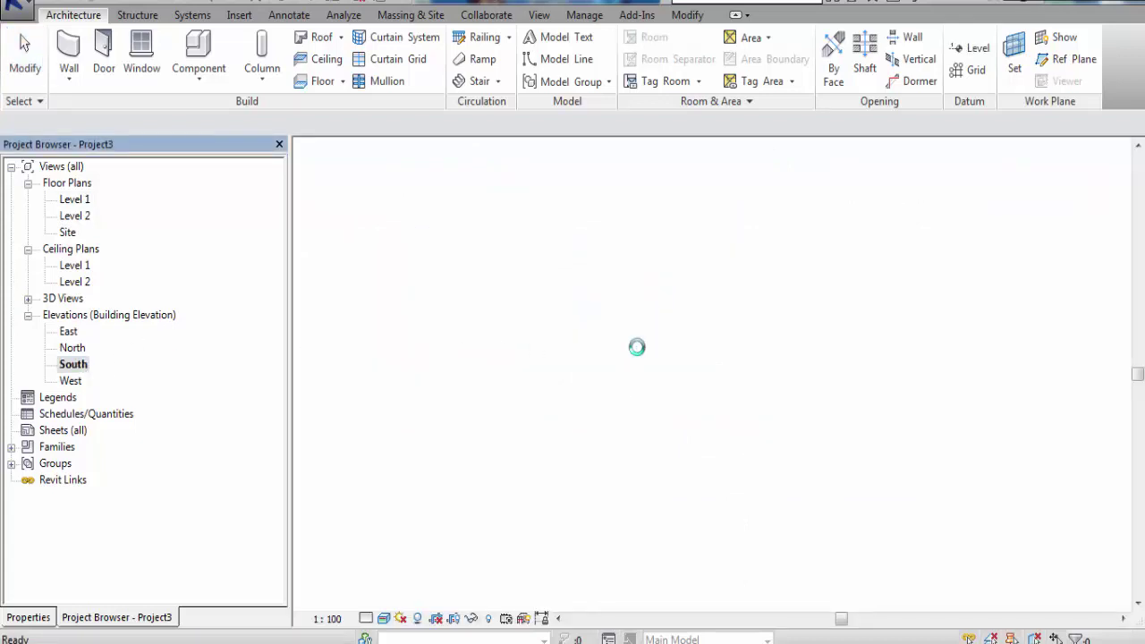
{"action": "scroll", "coordinate": [848, 498], "scroll_direction": "down", "scroll_amount": 2}
{"action": "scroll", "coordinate": [814, 543], "scroll_direction": "down", "scroll_amount": 1}
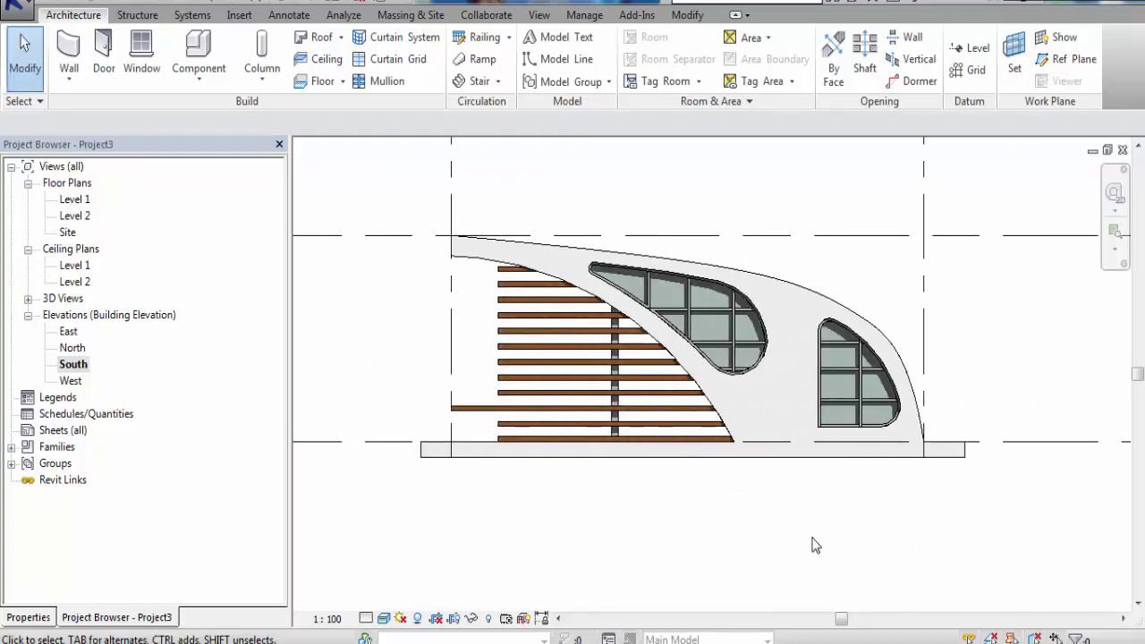
{"action": "scroll", "coordinate": [757, 536], "scroll_direction": "up", "scroll_amount": 1}
{"action": "middle_click_drag", "start_coordinate": [757, 535], "coordinate": [784, 562]}
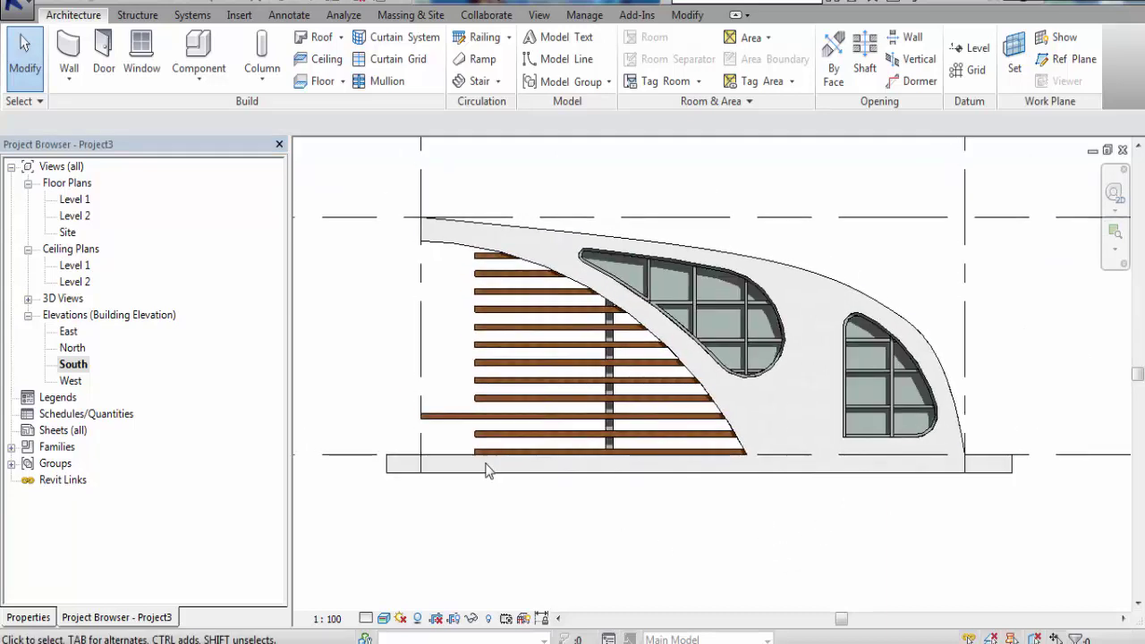
{"action": "left_click", "coordinate": [189, 81]}
{"action": "left_click", "coordinate": [217, 153]}
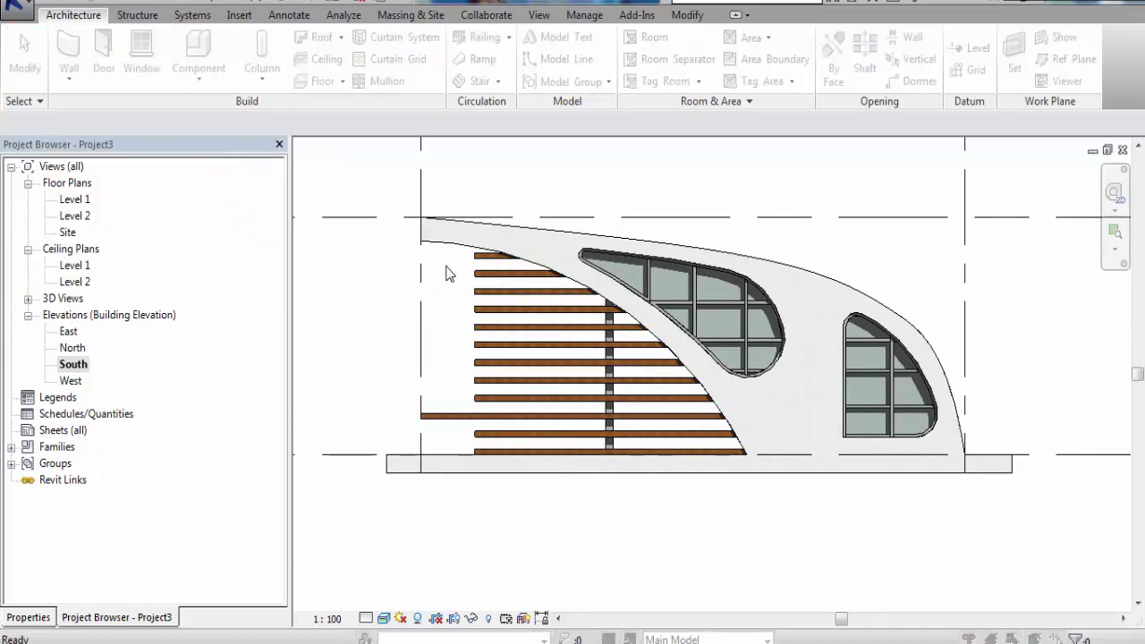
Create the in-place model in the Windows category, keeping the default name Windows 1
{"action": "key", "text": "w"}
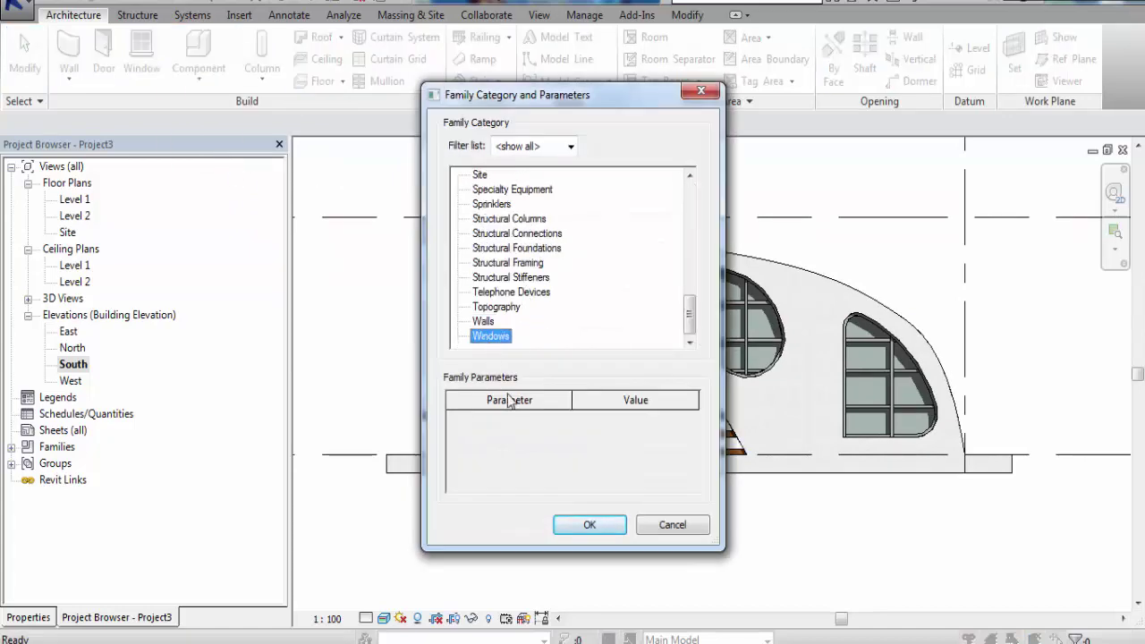
{"action": "left_click", "coordinate": [586, 527]}
{"action": "left_click", "coordinate": [590, 362]}
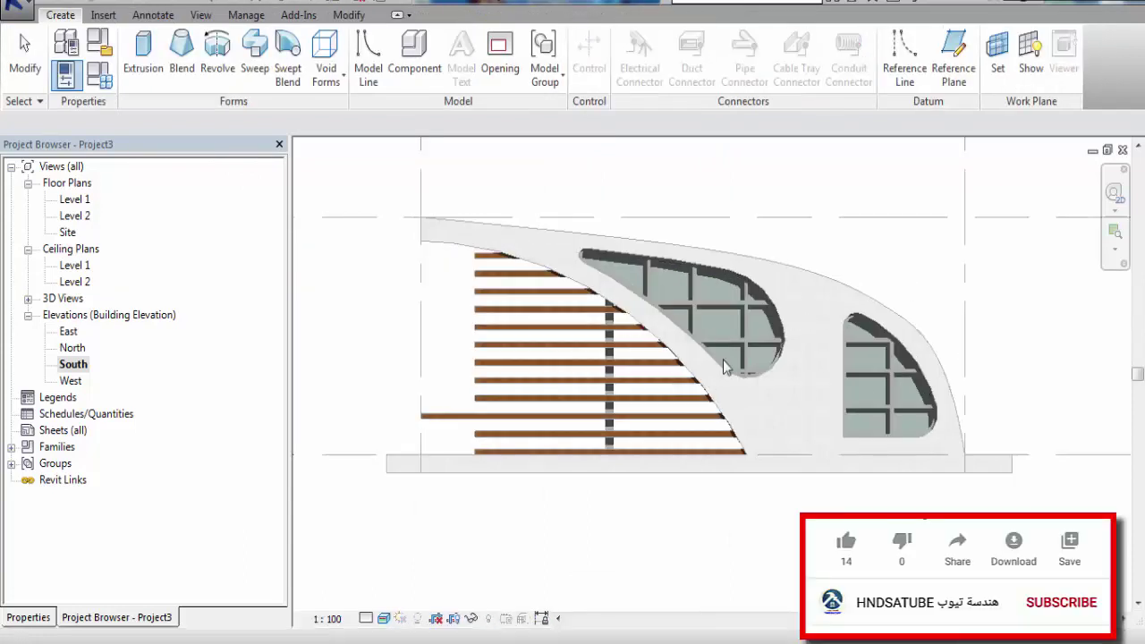
Switch the elevation to wireframe and bring the building's right end into view
{"action": "left_click", "coordinate": [383, 618]}
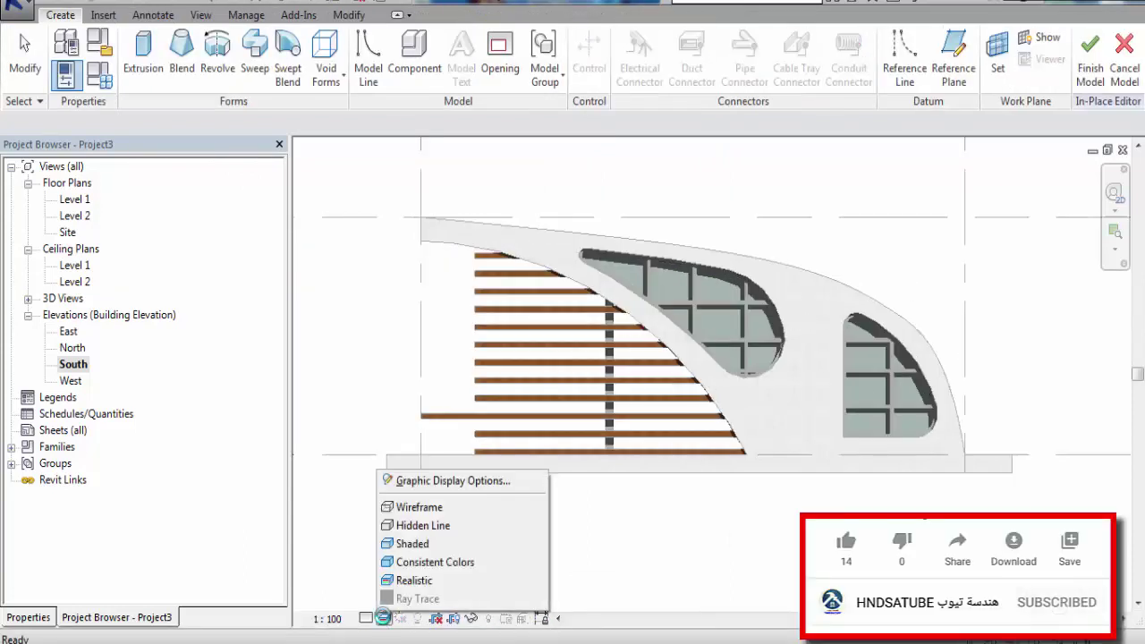
{"action": "left_click", "coordinate": [431, 512]}
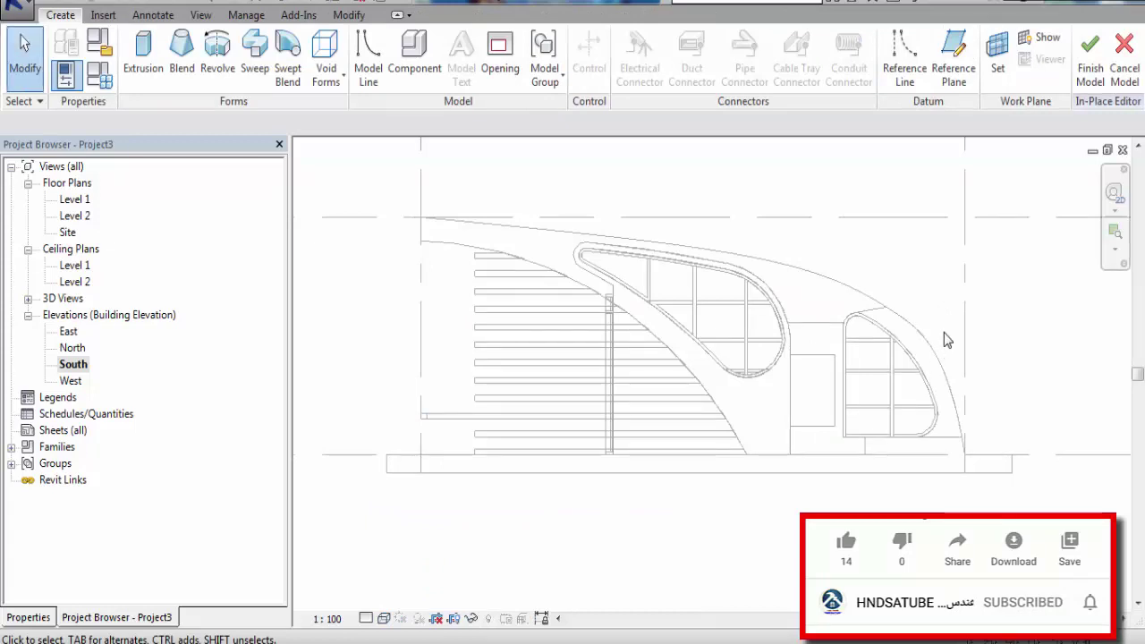
{"action": "middle_click_drag", "start_coordinate": [946, 340], "coordinate": [861, 373]}
{"action": "scroll", "coordinate": [828, 353], "scroll_direction": "up", "scroll_amount": 1}
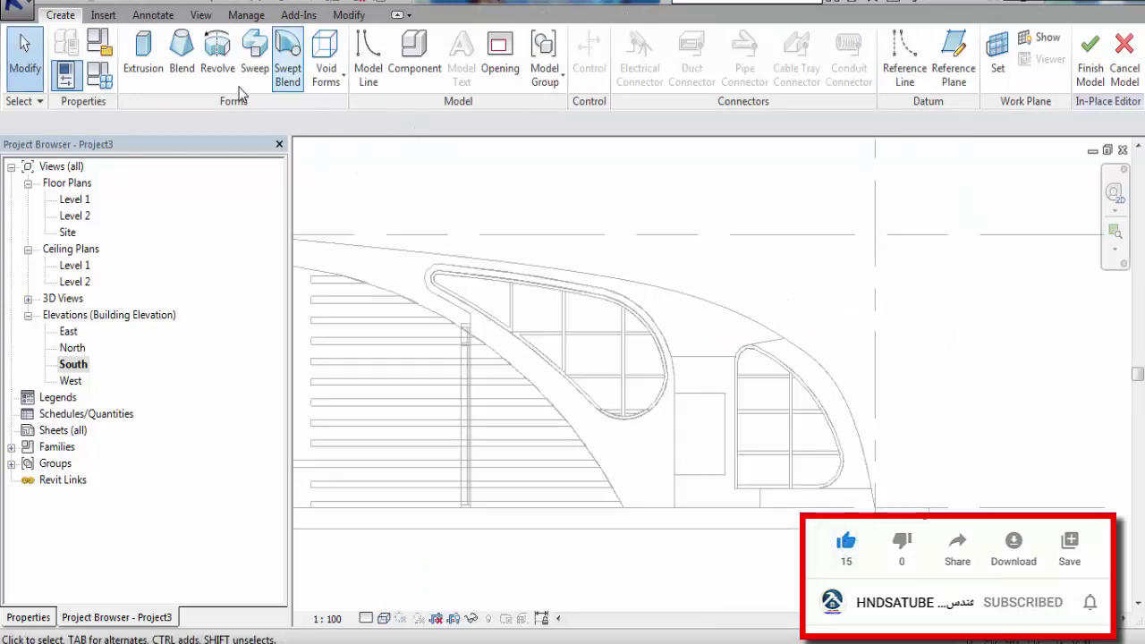
Start an extrusion on the Reference Plane : centre work plane
{"action": "left_click", "coordinate": [143, 55]}
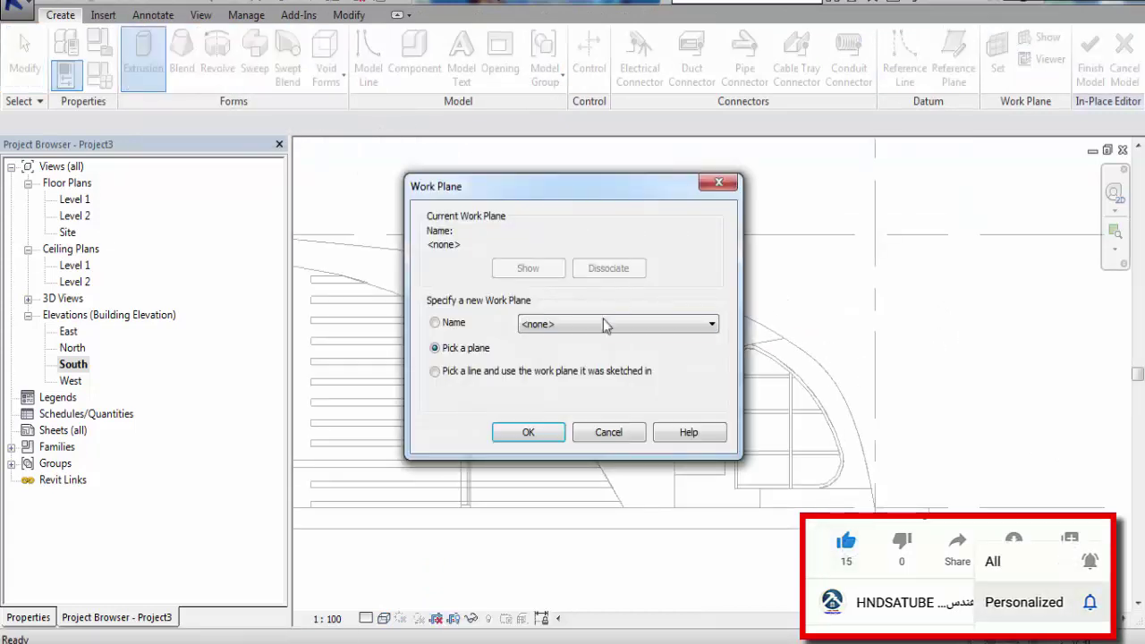
{"action": "left_click", "coordinate": [605, 326]}
{"action": "left_click", "coordinate": [555, 421]}
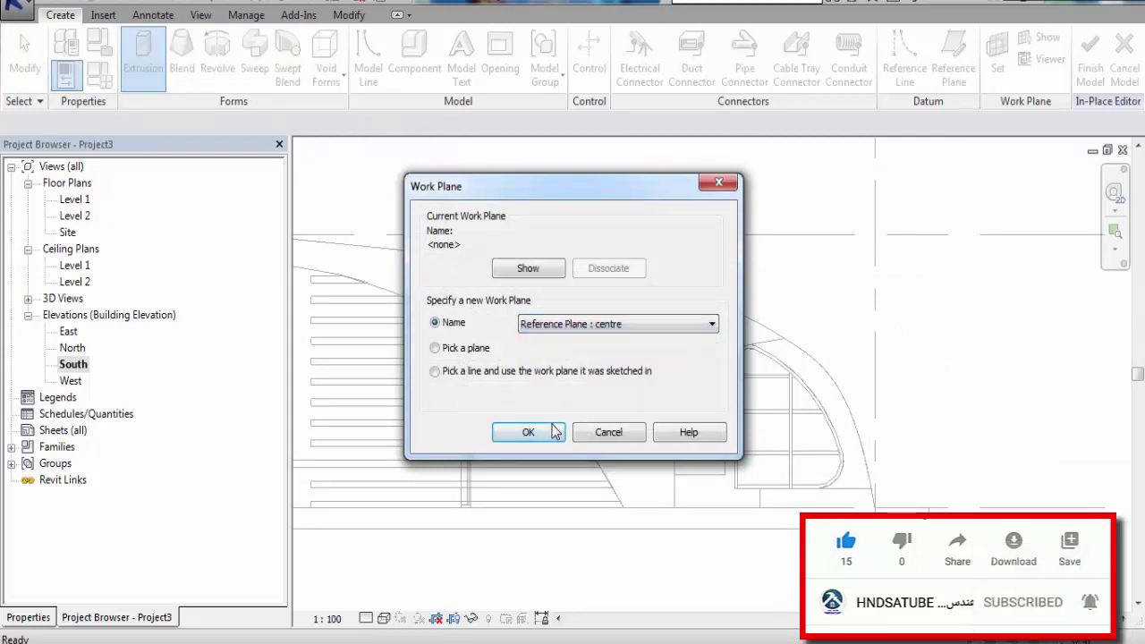
{"action": "left_click", "coordinate": [554, 431]}
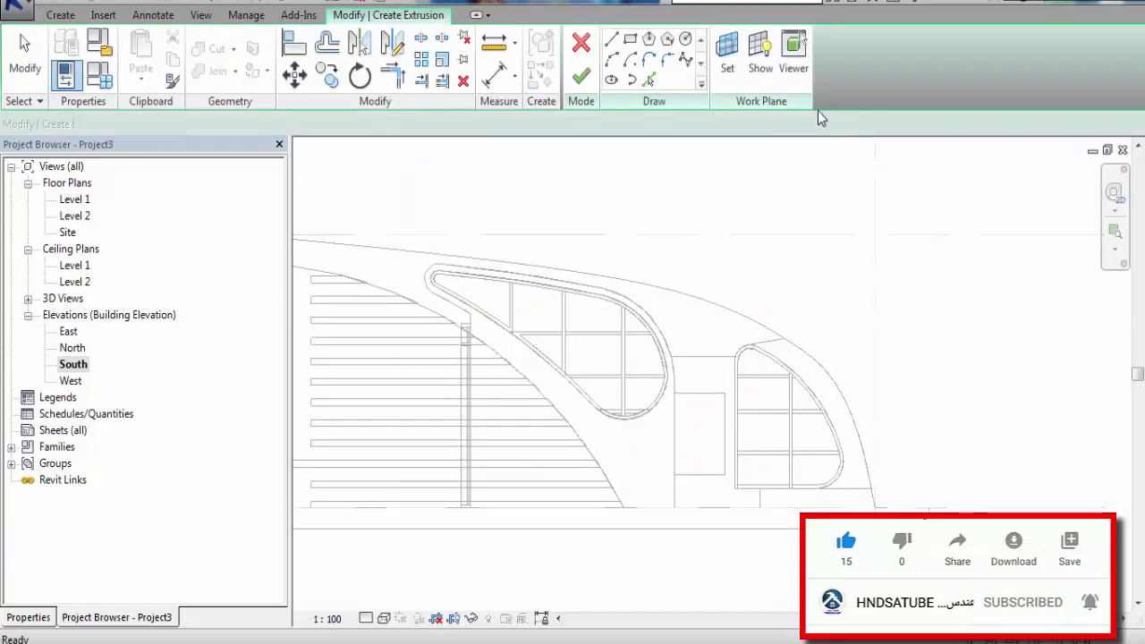
Set a 0.1 Pick Lines offset, then draw a start-end-radius arc following the roof curve
{"action": "left_click", "coordinate": [648, 79]}
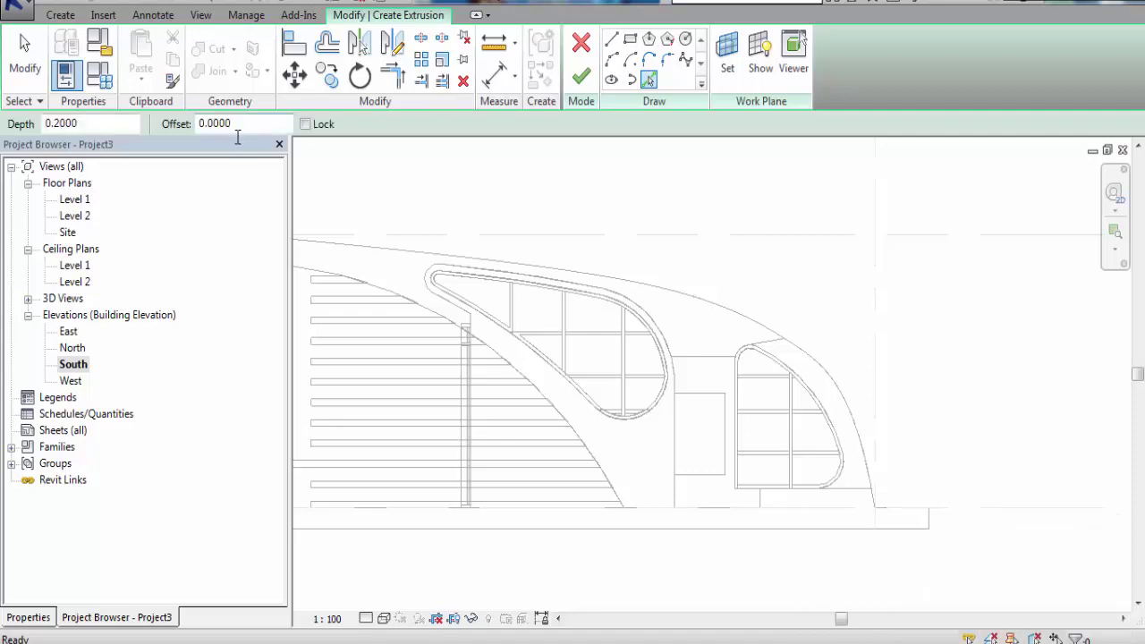
{"action": "type", "text": "0.1000"}
{"action": "key", "text": "Return"}
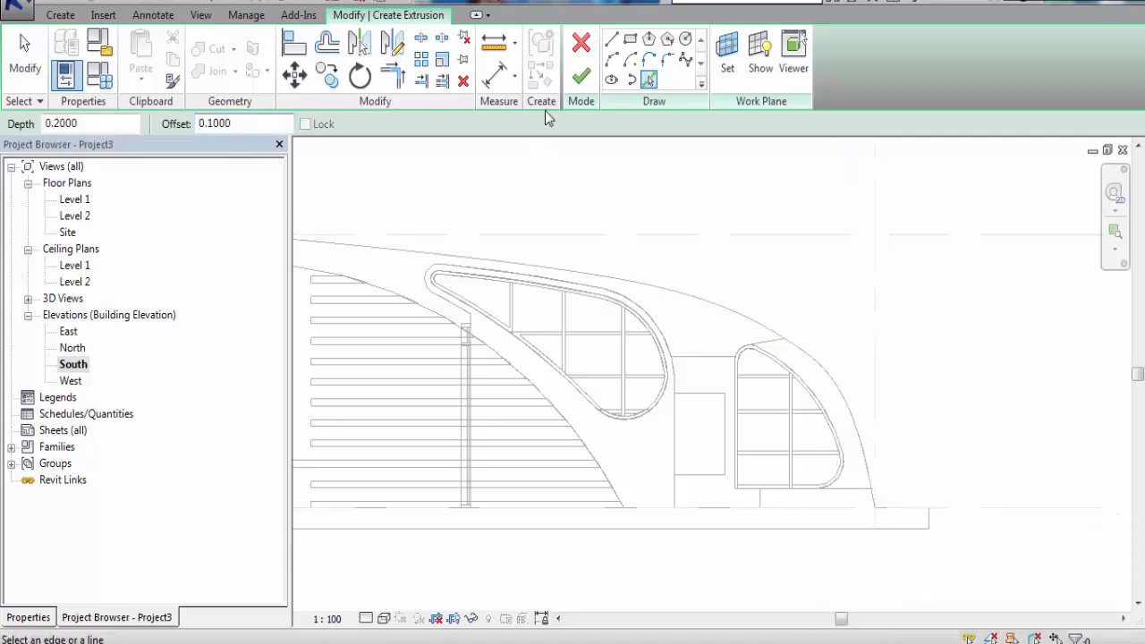
{"action": "left_click", "coordinate": [613, 59]}
{"action": "scroll", "coordinate": [793, 380], "scroll_direction": "up", "scroll_amount": 3}
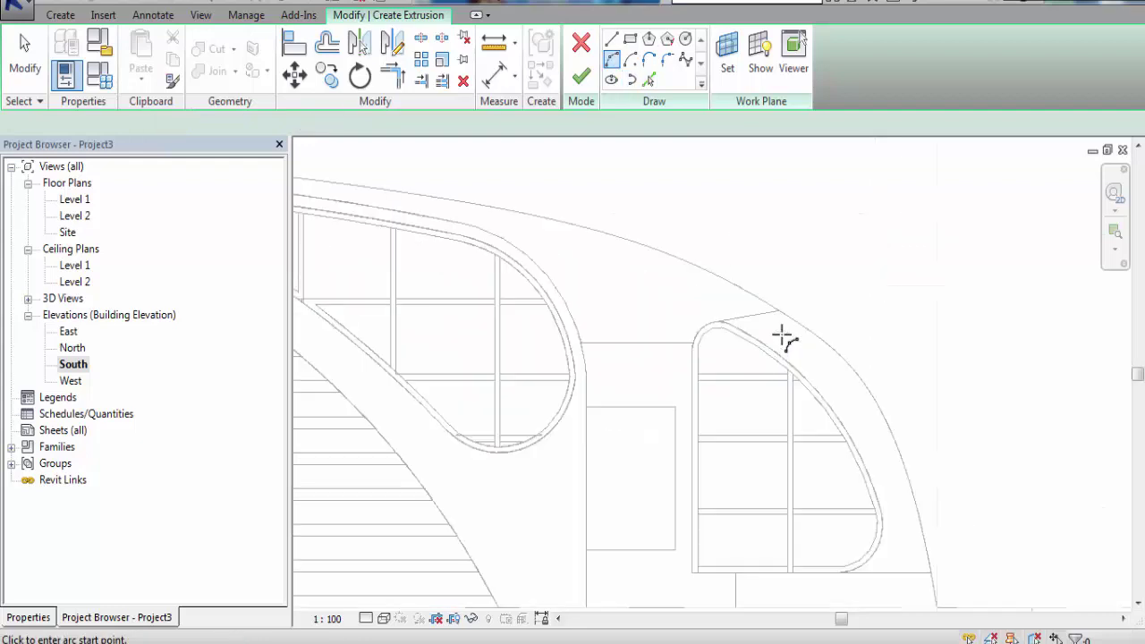
{"action": "left_click", "coordinate": [779, 311]}
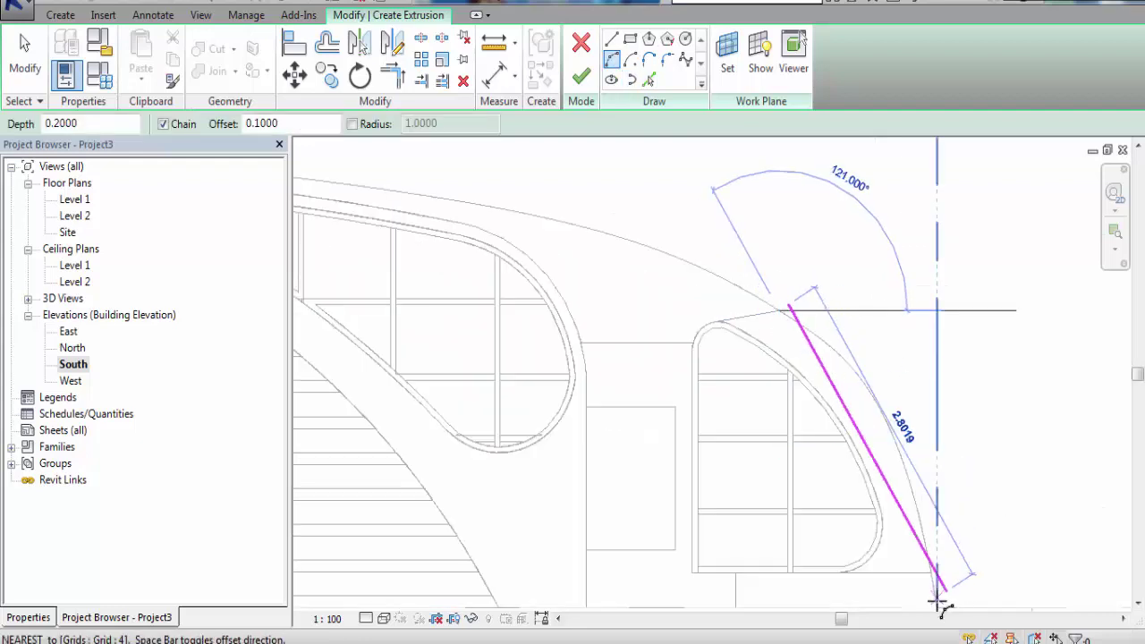
{"action": "left_click", "coordinate": [937, 606]}
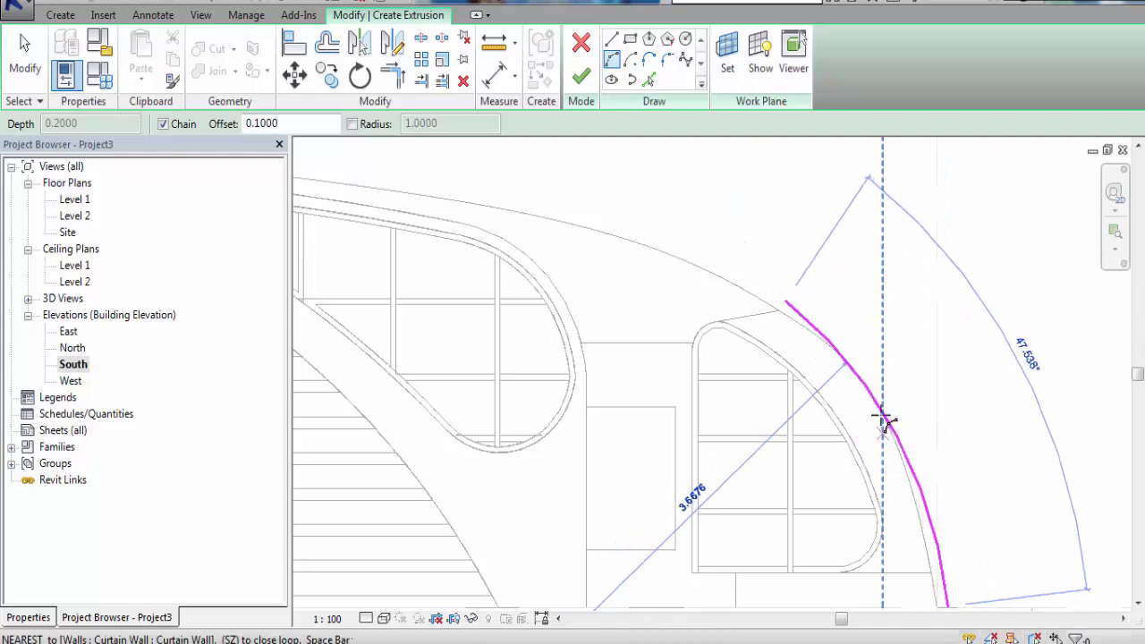
{"action": "left_click", "coordinate": [884, 420]}
{"action": "scroll", "coordinate": [876, 370], "scroll_direction": "down", "scroll_amount": 2}
{"action": "scroll", "coordinate": [876, 370], "scroll_direction": "down", "scroll_amount": 2}
{"action": "key", "text": "Escape"}
{"action": "key", "text": "Escape"}
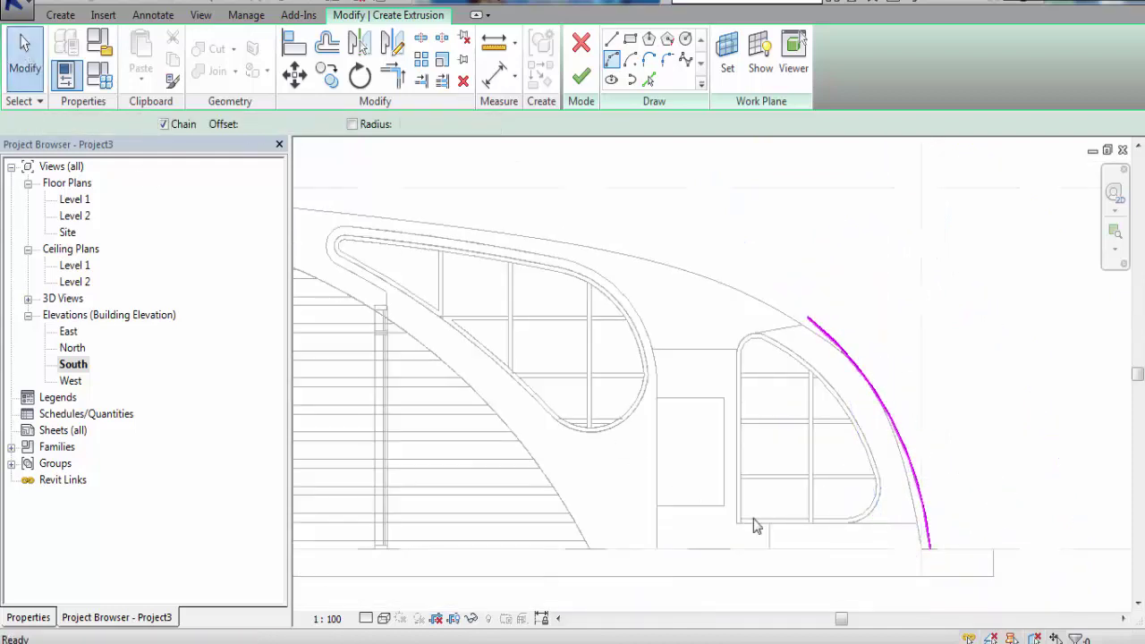
Redraw the arc from the opening's top corner to the window's bottom corner along the roof
{"action": "scroll", "coordinate": [927, 547], "scroll_direction": "up", "scroll_amount": 1}
{"action": "left_click", "coordinate": [951, 534]}
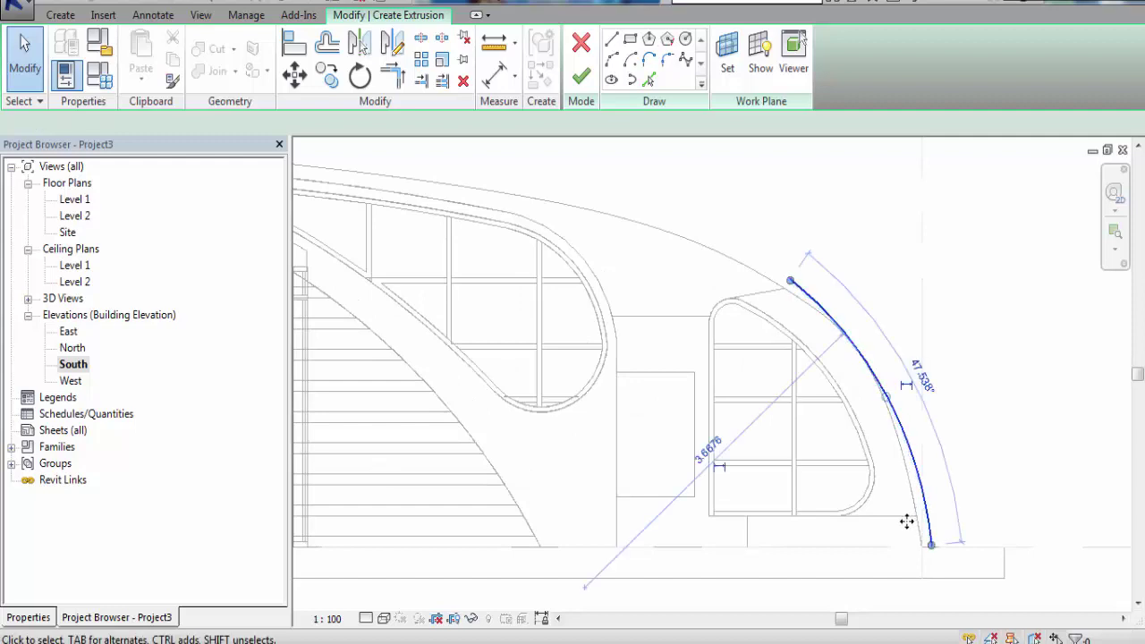
{"action": "key", "text": "Escape"}
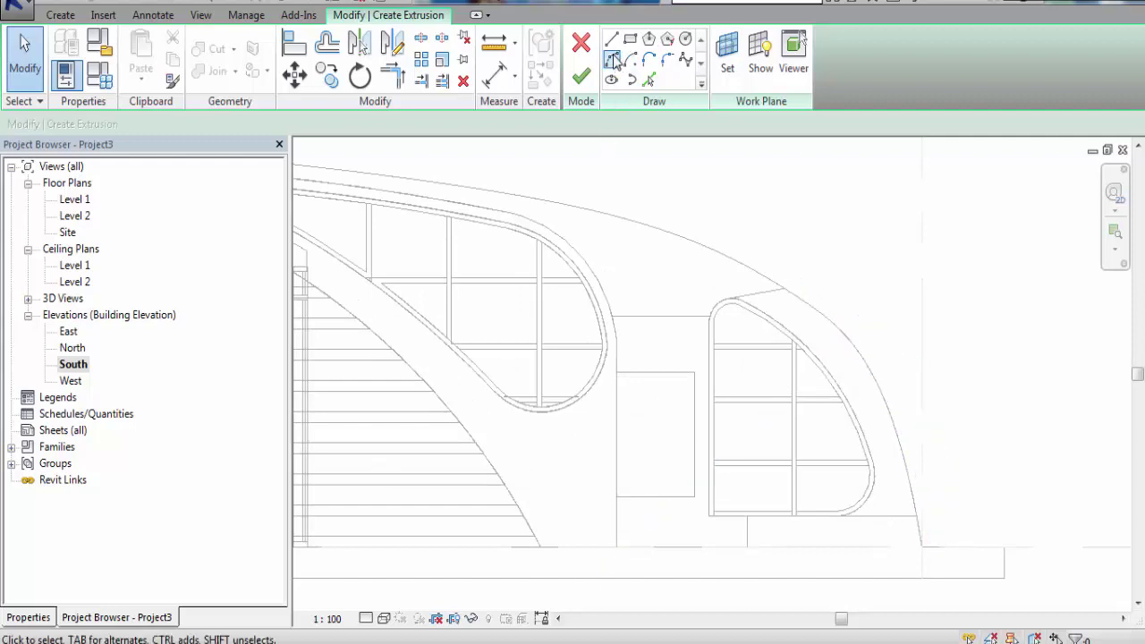
{"action": "key", "text": "Return"}
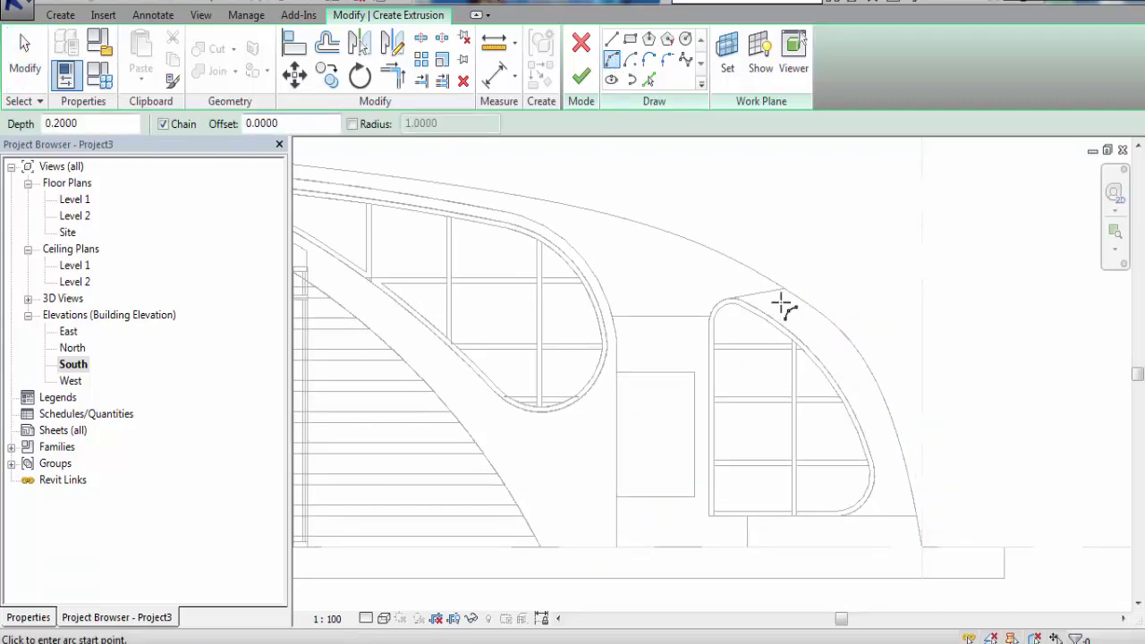
{"action": "left_click", "coordinate": [784, 289]}
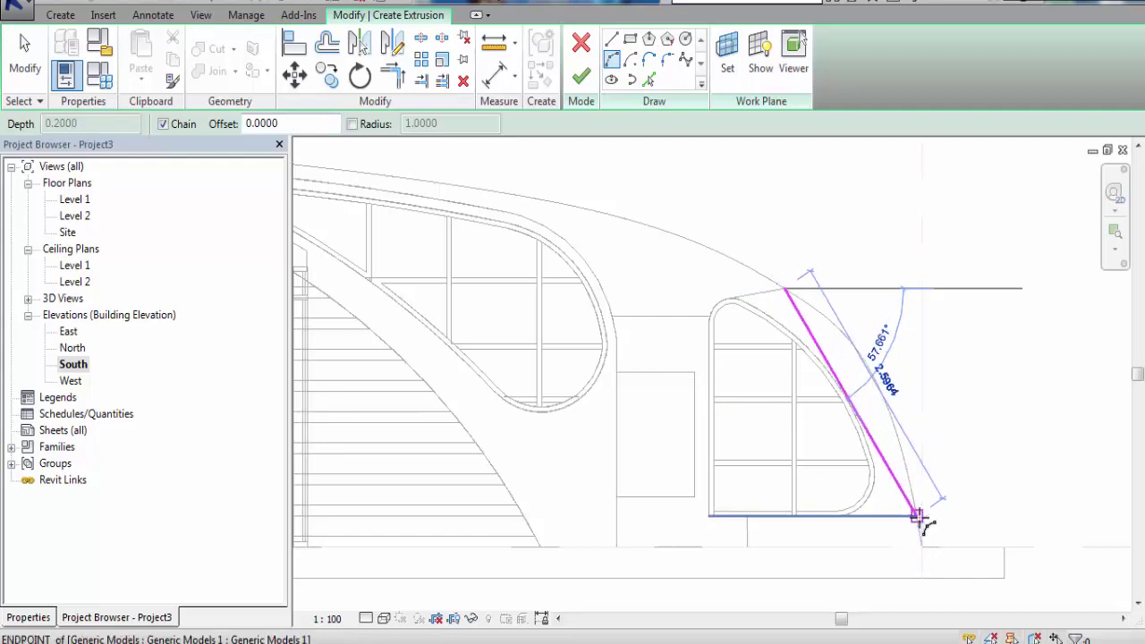
{"action": "left_click", "coordinate": [921, 514]}
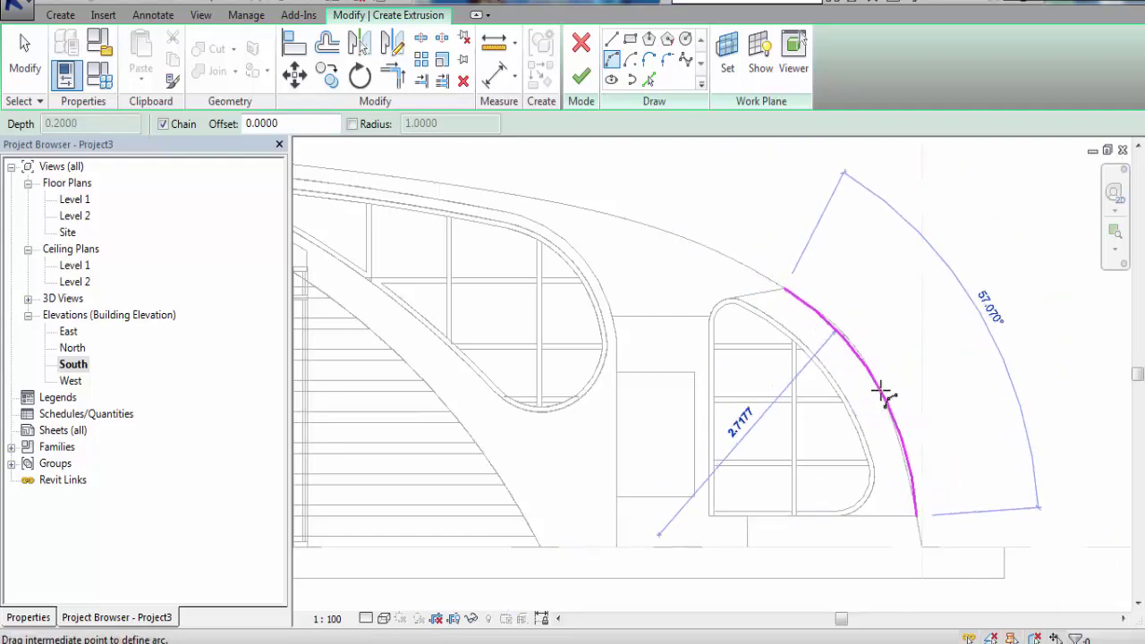
{"action": "left_click", "coordinate": [921, 383]}
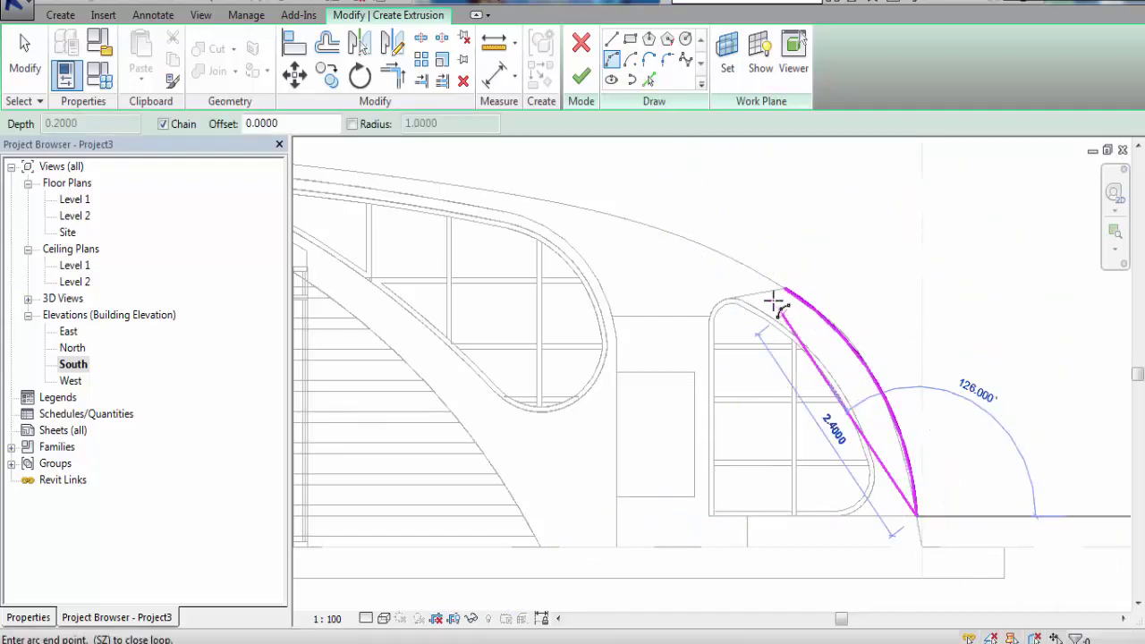
{"action": "left_click", "coordinate": [19, 63]}
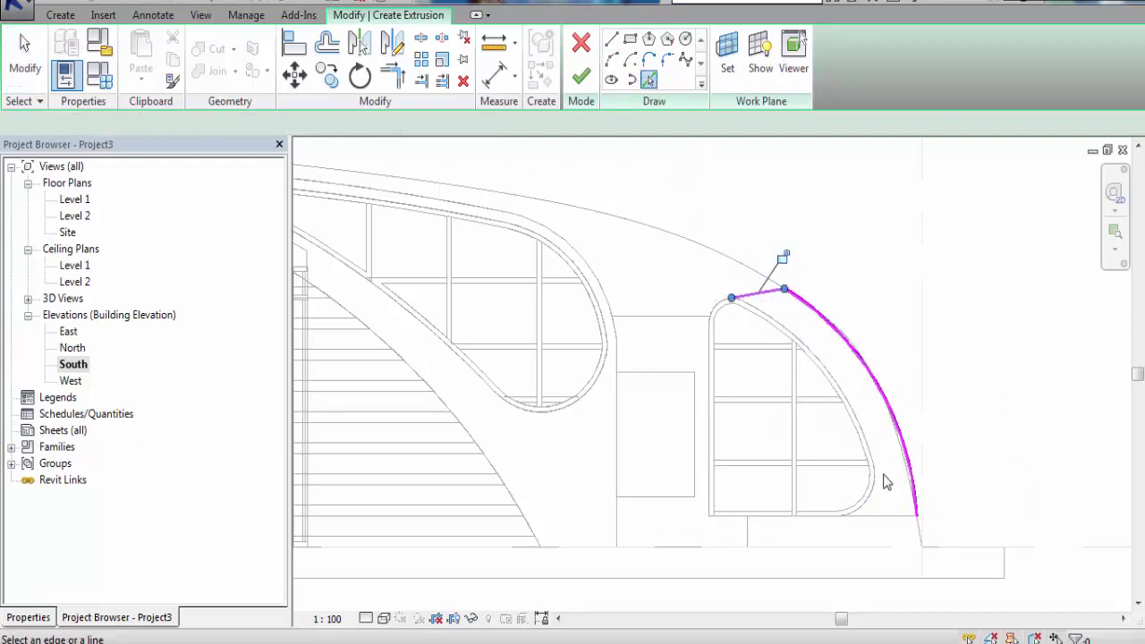
Trace the window's bottom edge and roof edge at a 0.05 offset, removing a misplaced line
{"action": "left_click", "coordinate": [897, 517]}
{"action": "left_click", "coordinate": [649, 80]}
{"action": "type", "text": ".05"}
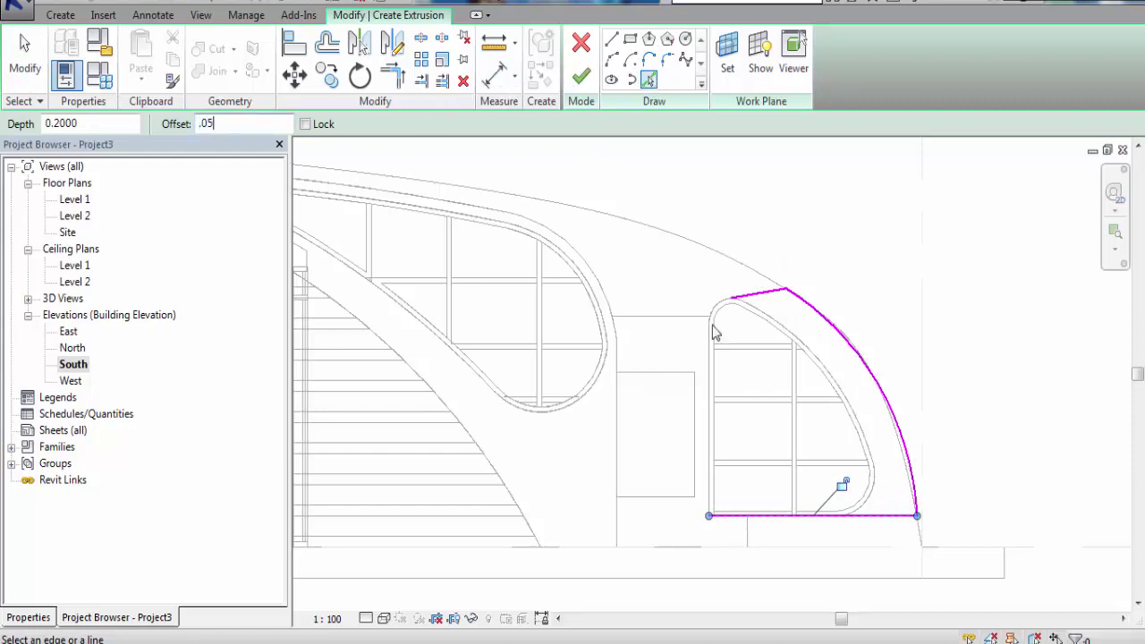
{"action": "key", "text": "Return"}
{"action": "left_click", "coordinate": [805, 313]}
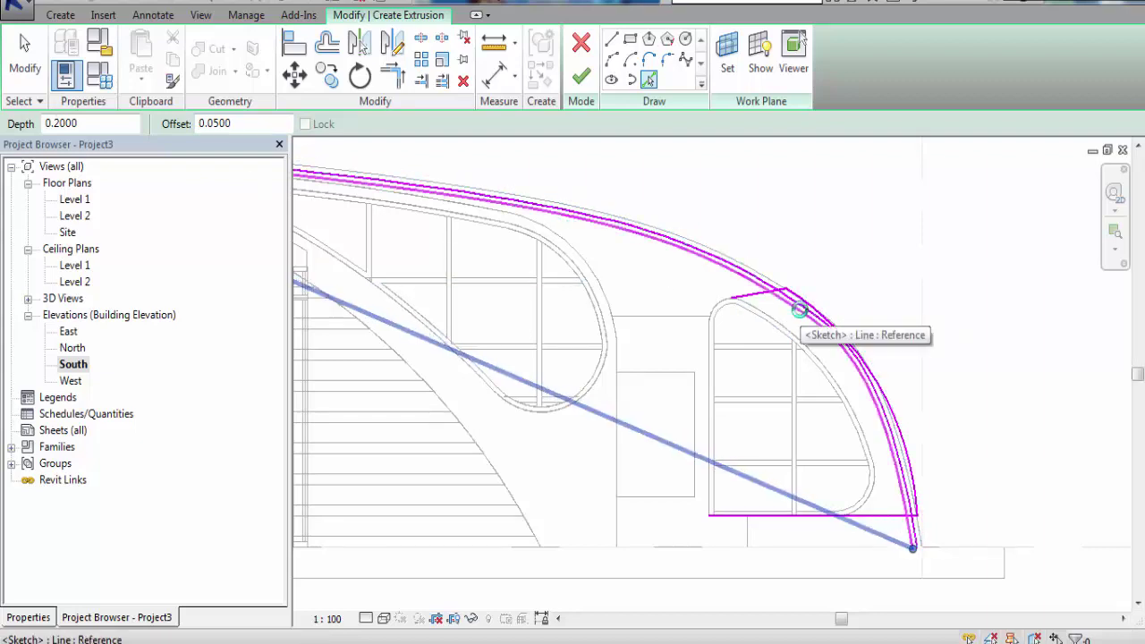
{"action": "scroll", "coordinate": [814, 317], "scroll_direction": "up", "scroll_amount": 3}
{"action": "key", "text": "Escape"}
{"action": "key", "text": "Escape"}
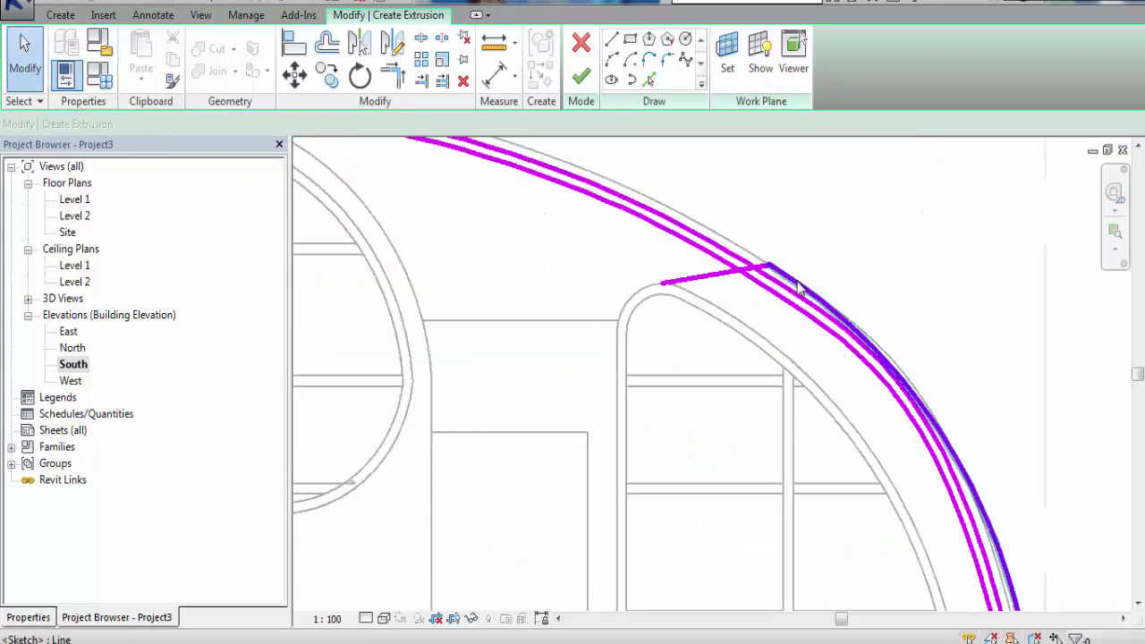
{"action": "left_click", "coordinate": [795, 286]}
{"action": "key", "text": "Escape"}
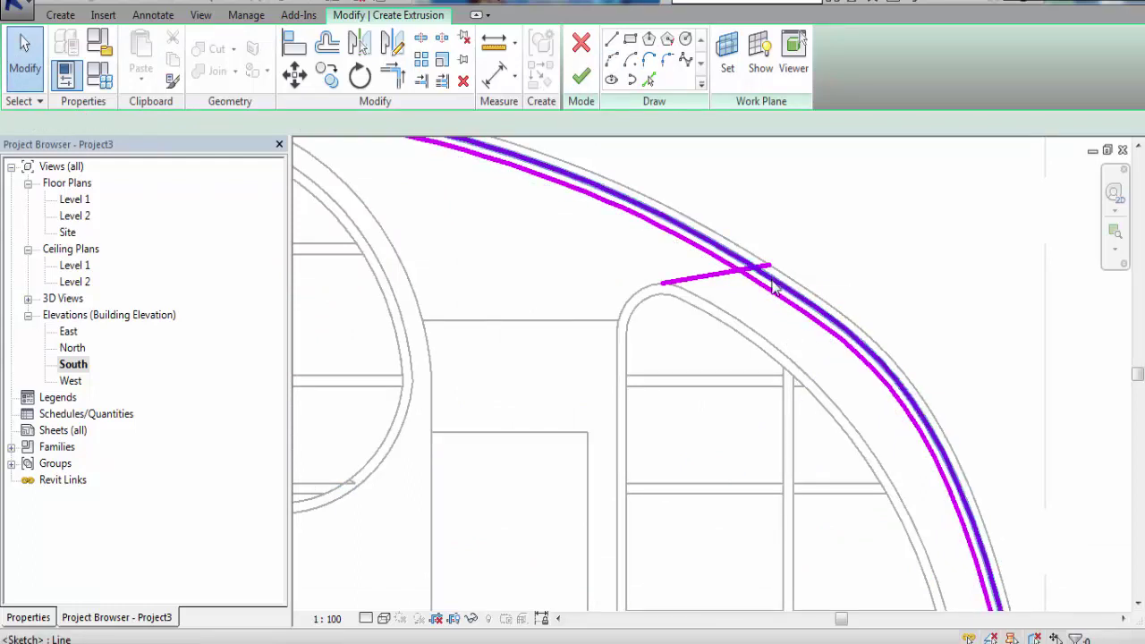
Add a picked line offset from the outer roof arc
{"action": "left_click", "coordinate": [648, 80]}
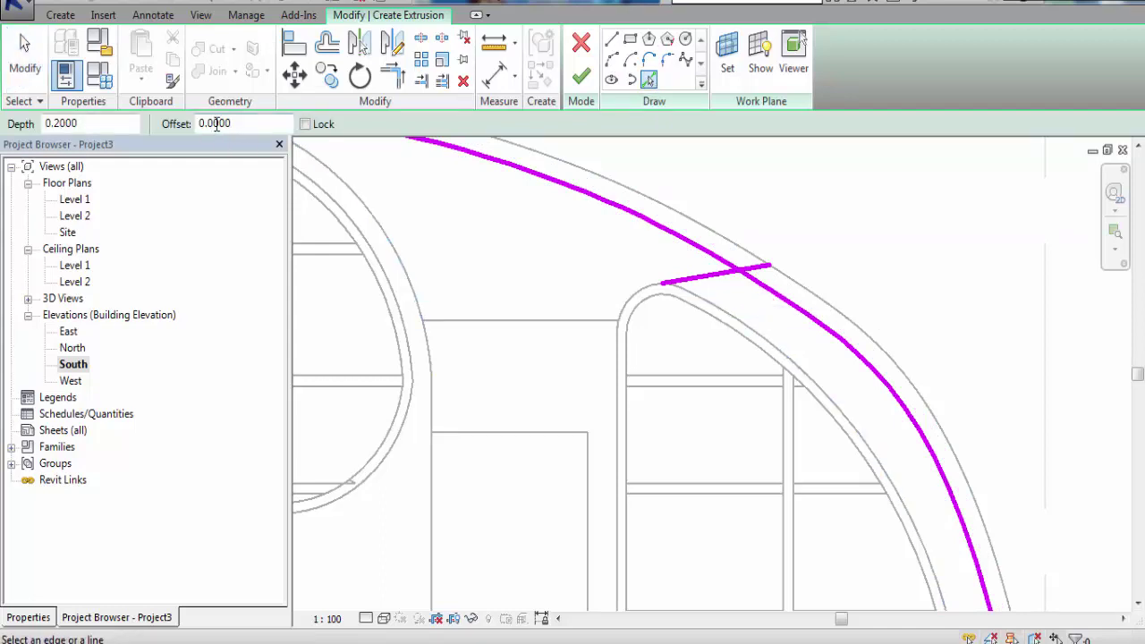
{"action": "left_click", "coordinate": [762, 295]}
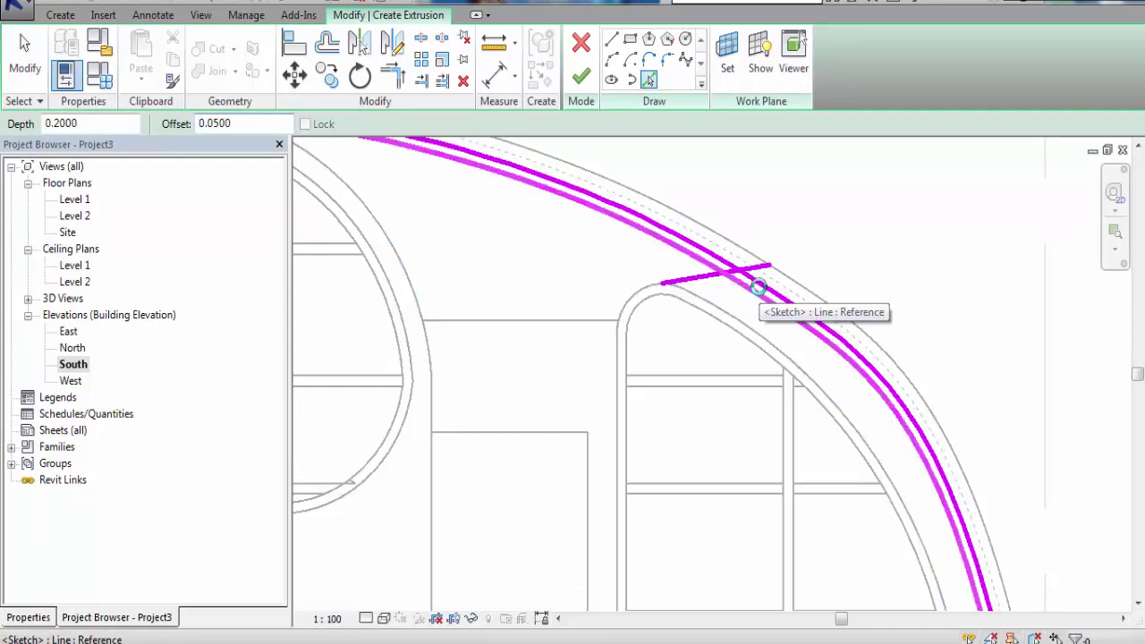
{"action": "left_click", "coordinate": [398, 75]}
Pick the short top line and start a new arc from it
{"action": "scroll", "coordinate": [762, 286], "scroll_direction": "up", "scroll_amount": 2}
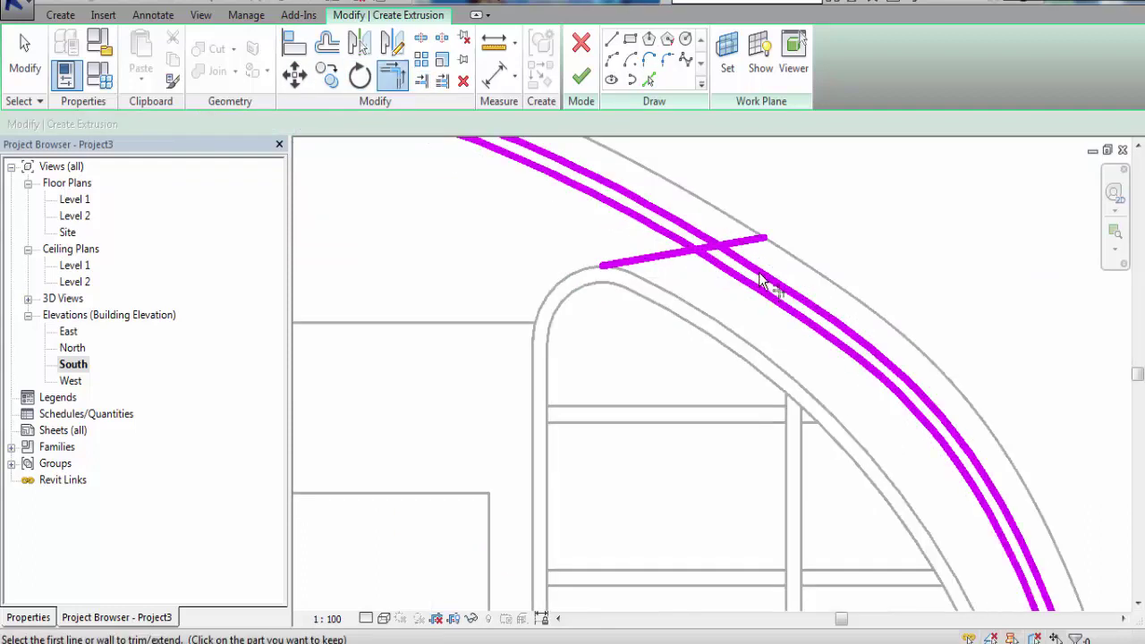
{"action": "scroll", "coordinate": [733, 263], "scroll_direction": "down", "scroll_amount": 1}
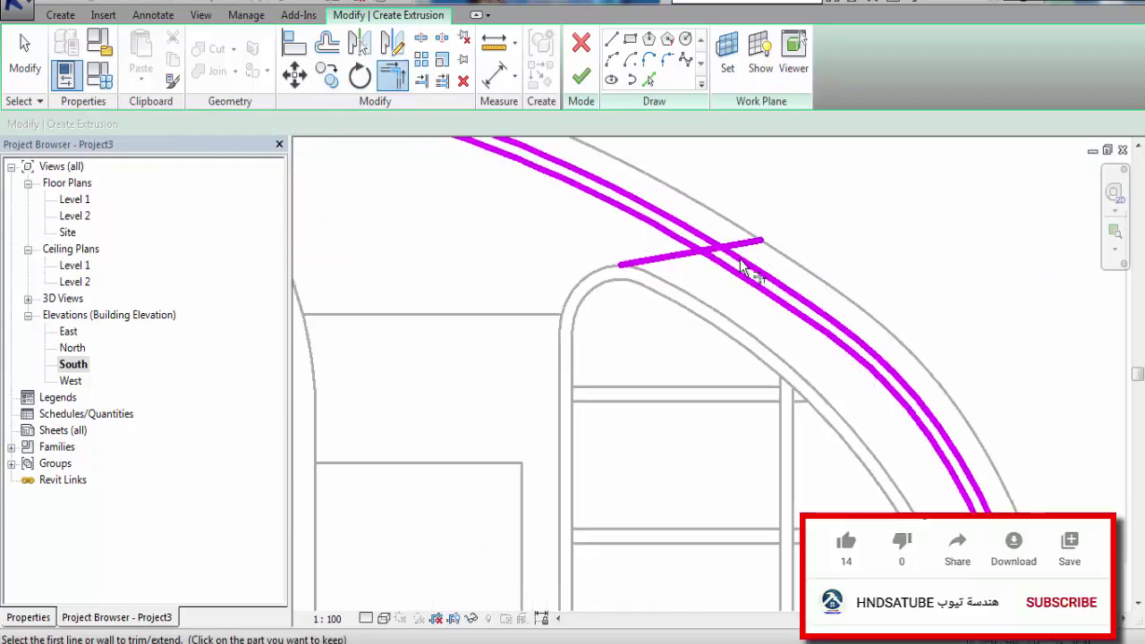
{"action": "scroll", "coordinate": [750, 267], "scroll_direction": "down", "scroll_amount": 1}
{"action": "scroll", "coordinate": [751, 268], "scroll_direction": "up", "scroll_amount": 1}
{"action": "scroll", "coordinate": [760, 271], "scroll_direction": "up", "scroll_amount": 1}
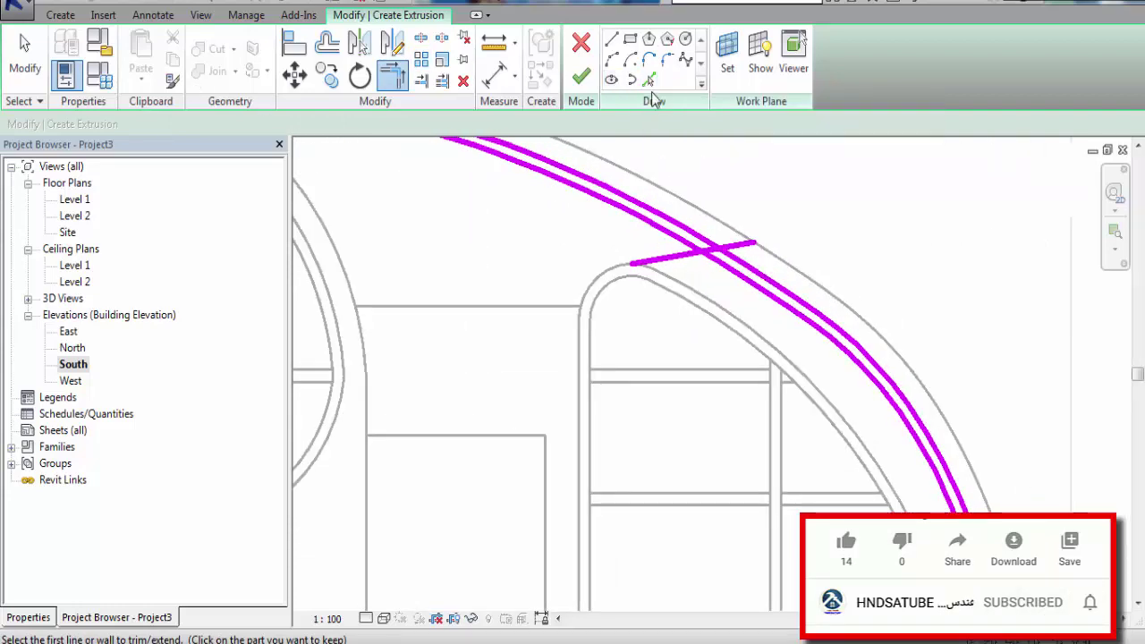
{"action": "left_click", "coordinate": [720, 251]}
{"action": "left_click", "coordinate": [715, 249]}
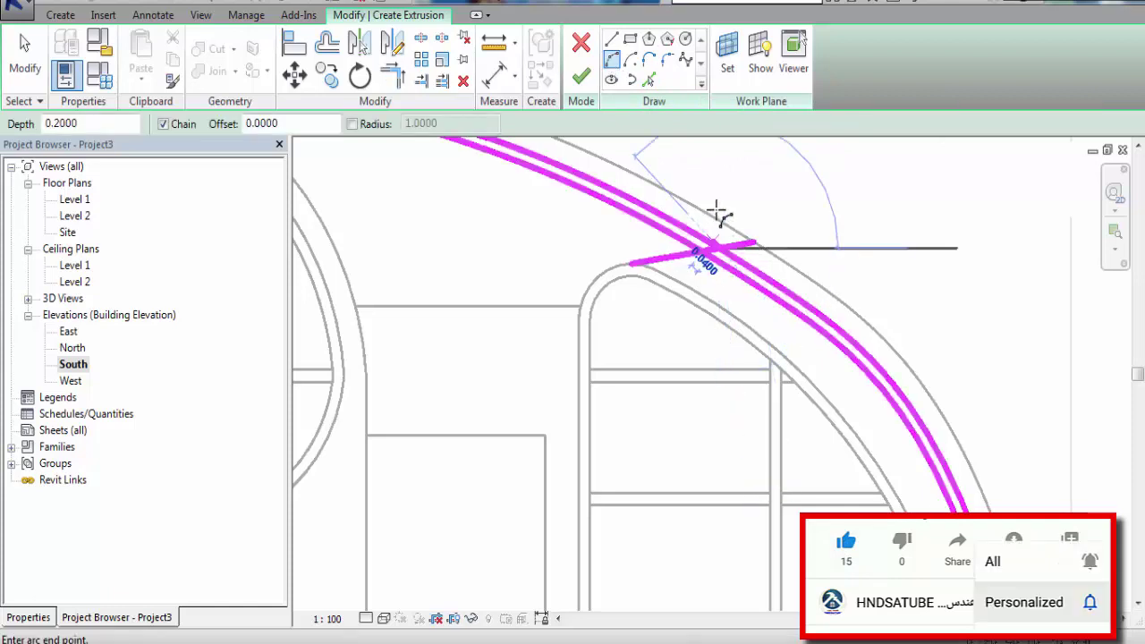
{"action": "scroll", "coordinate": [784, 317], "scroll_direction": "down", "scroll_amount": 2}
{"action": "scroll", "coordinate": [832, 412], "scroll_direction": "down", "scroll_amount": 1}
{"action": "scroll", "coordinate": [845, 434], "scroll_direction": "up", "scroll_amount": 3}
{"action": "scroll", "coordinate": [804, 340], "scroll_direction": "up", "scroll_amount": 2}
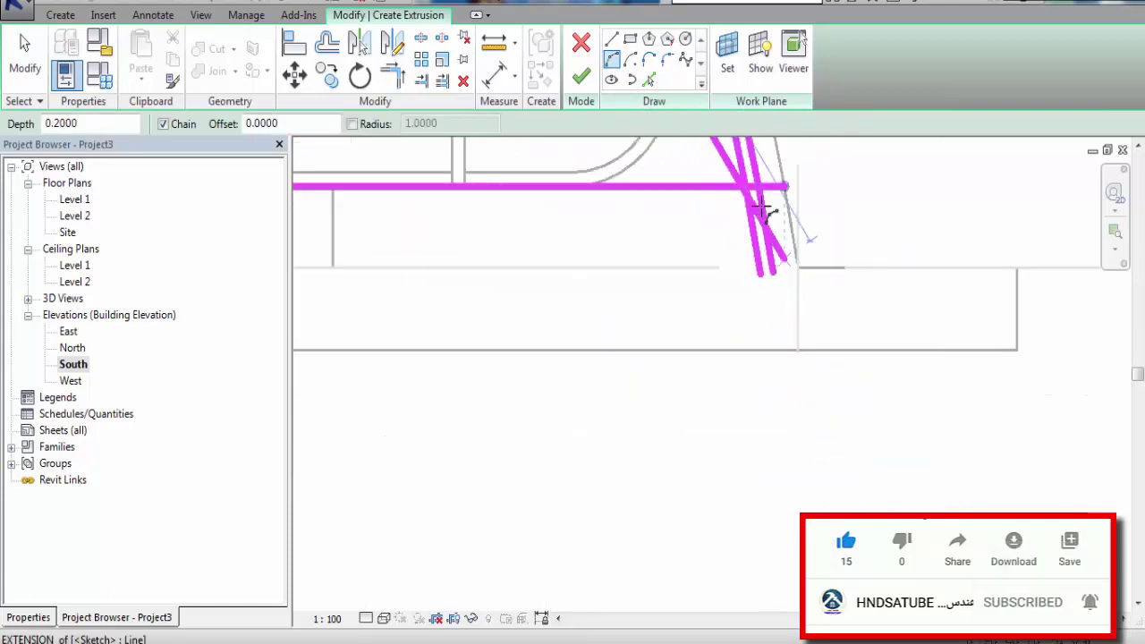
{"action": "scroll", "coordinate": [795, 241], "scroll_direction": "up", "scroll_amount": 1}
{"action": "scroll", "coordinate": [775, 427], "scroll_direction": "down", "scroll_amount": 2}
{"action": "scroll", "coordinate": [766, 361], "scroll_direction": "down", "scroll_amount": 2}
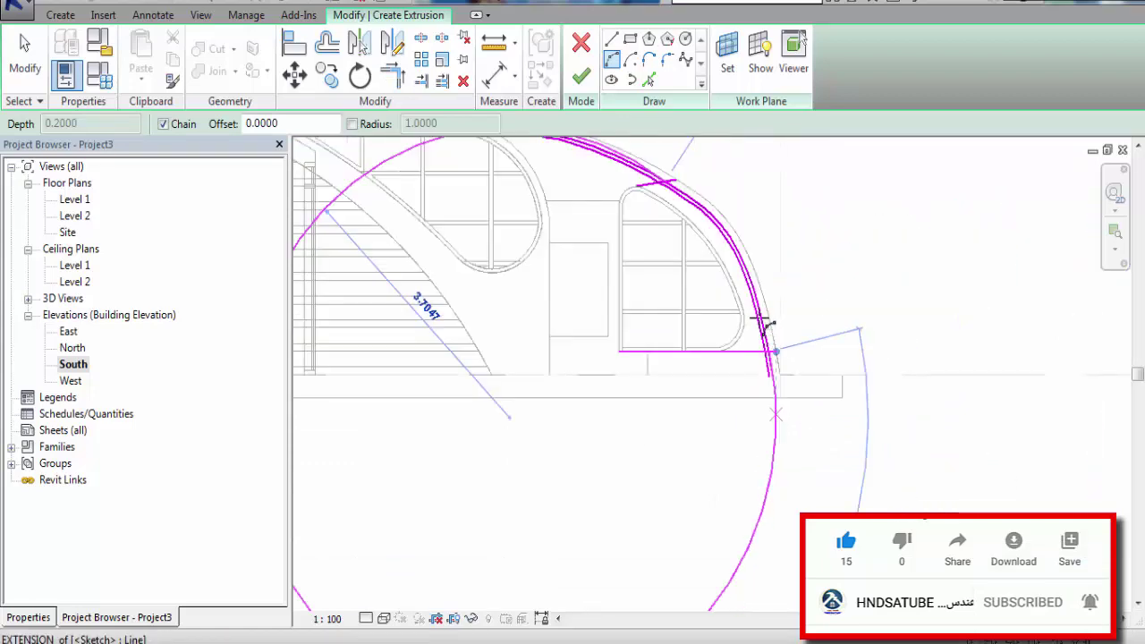
{"action": "scroll", "coordinate": [760, 324], "scroll_direction": "down", "scroll_amount": 2}
{"action": "scroll", "coordinate": [746, 294], "scroll_direction": "down", "scroll_amount": 2}
{"action": "scroll", "coordinate": [758, 318], "scroll_direction": "up", "scroll_amount": 1}
{"action": "scroll", "coordinate": [758, 339], "scroll_direction": "up", "scroll_amount": 2}
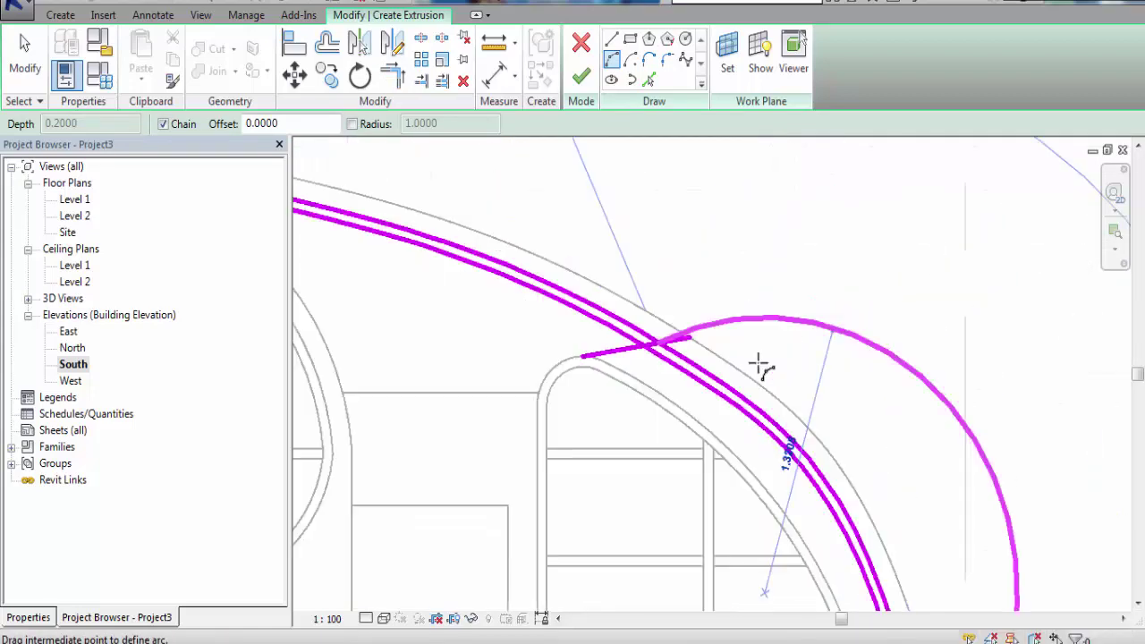
{"action": "scroll", "coordinate": [778, 403], "scroll_direction": "up", "scroll_amount": 2}
{"action": "scroll", "coordinate": [778, 394], "scroll_direction": "up", "scroll_amount": 1}
{"action": "scroll", "coordinate": [769, 358], "scroll_direction": "down", "scroll_amount": 1}
{"action": "scroll", "coordinate": [779, 363], "scroll_direction": "down", "scroll_amount": 2}
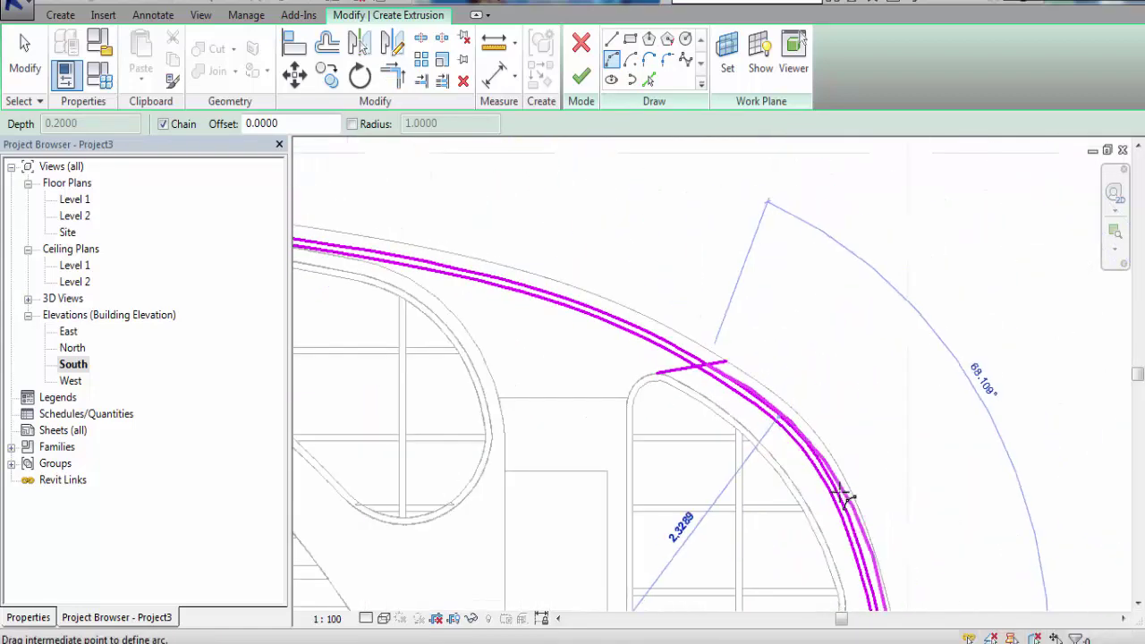
Exit the drawing tool and select the long outer sketch arc for deletion
{"action": "key", "text": "Escape"}
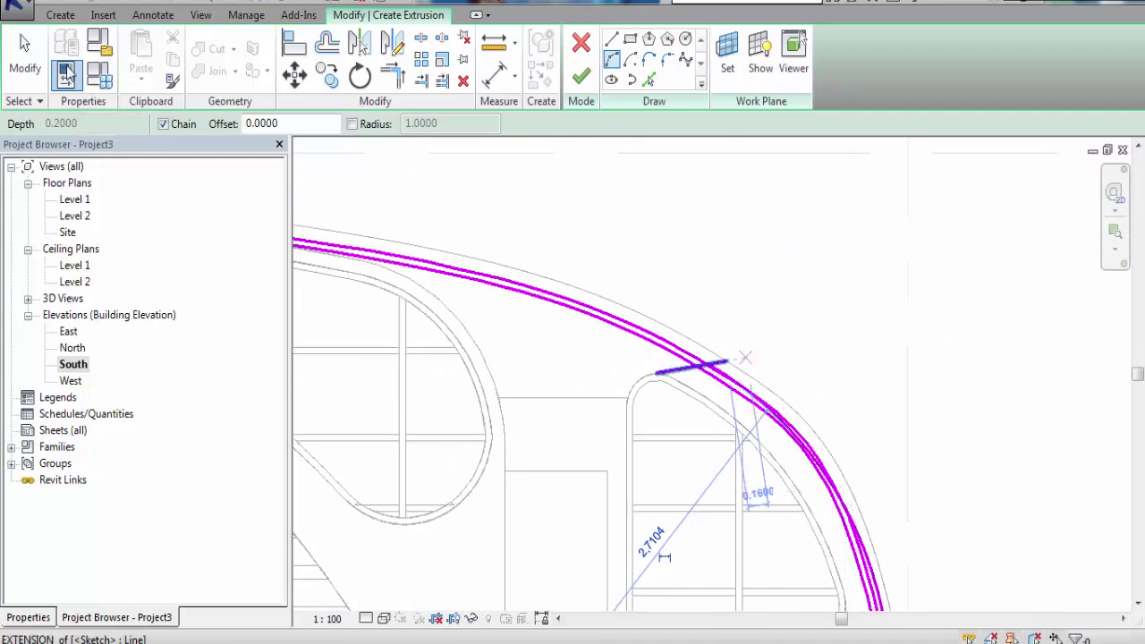
{"action": "key", "text": "Escape"}
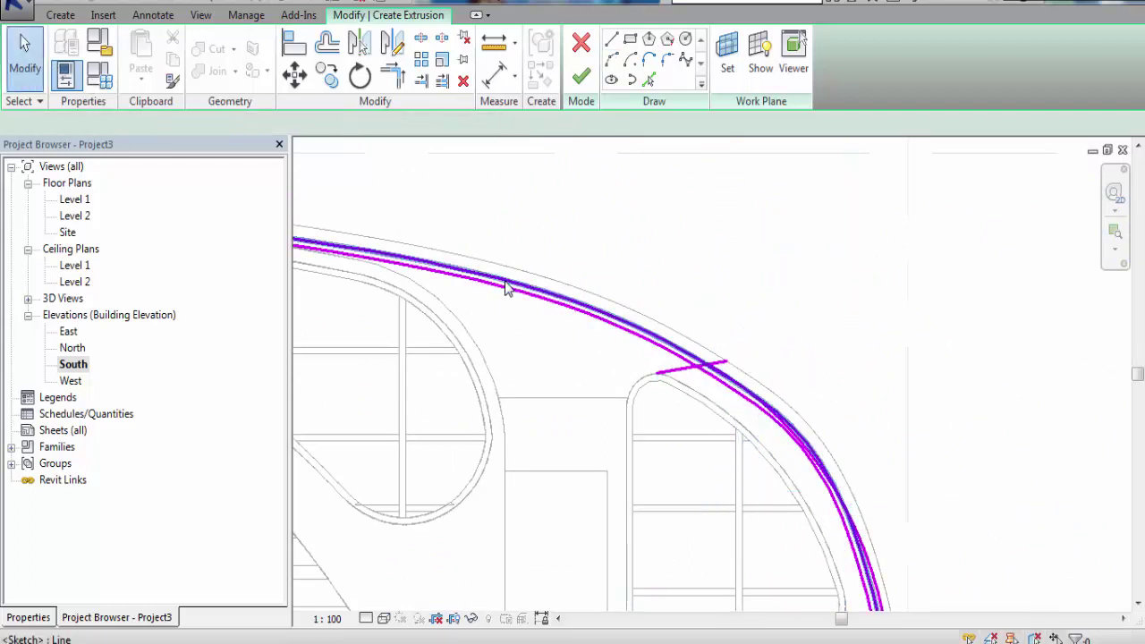
{"action": "left_click", "coordinate": [506, 288]}
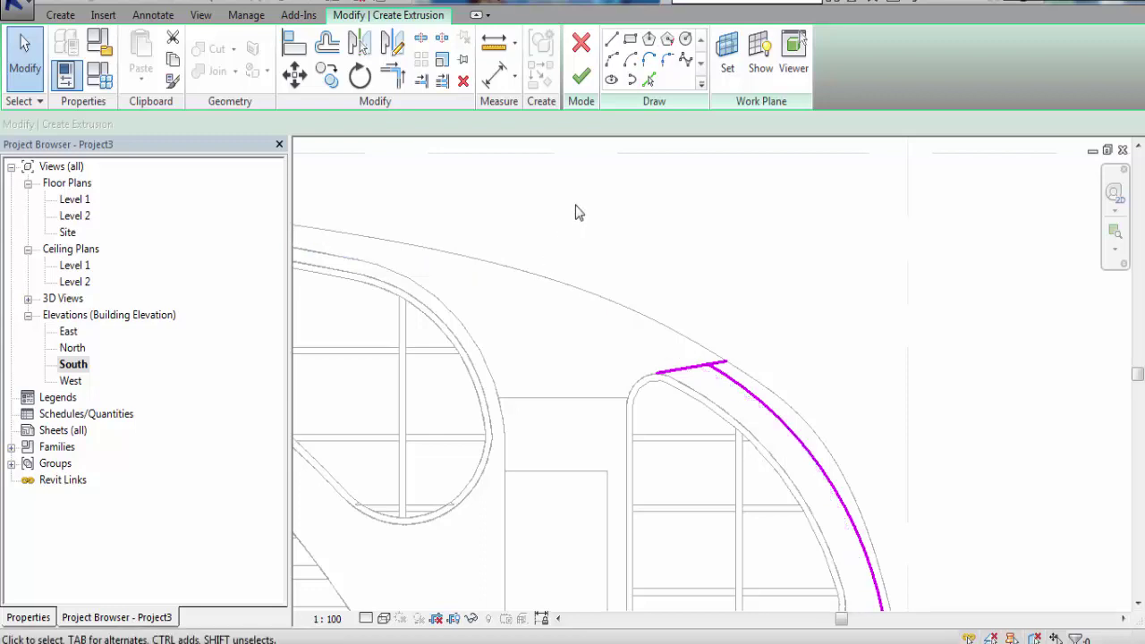
Pick the window arc with a 0.05 offset to create a parallel curved line
{"action": "scroll", "coordinate": [575, 199], "scroll_direction": "down", "scroll_amount": 2}
{"action": "left_click", "coordinate": [647, 81]}
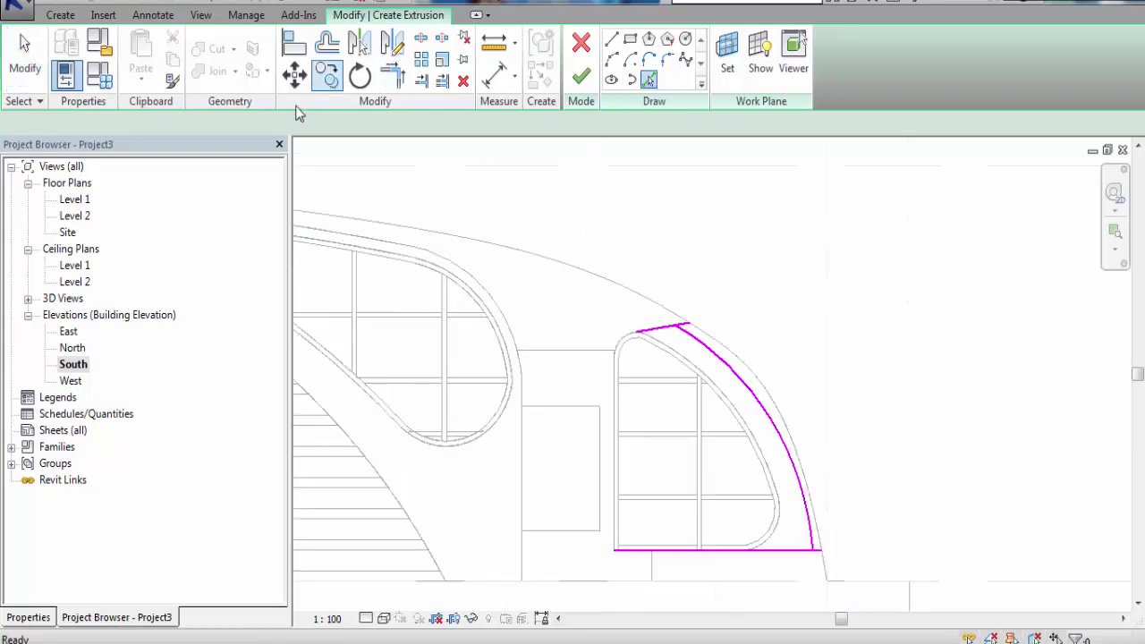
{"action": "type", "text": "500"}
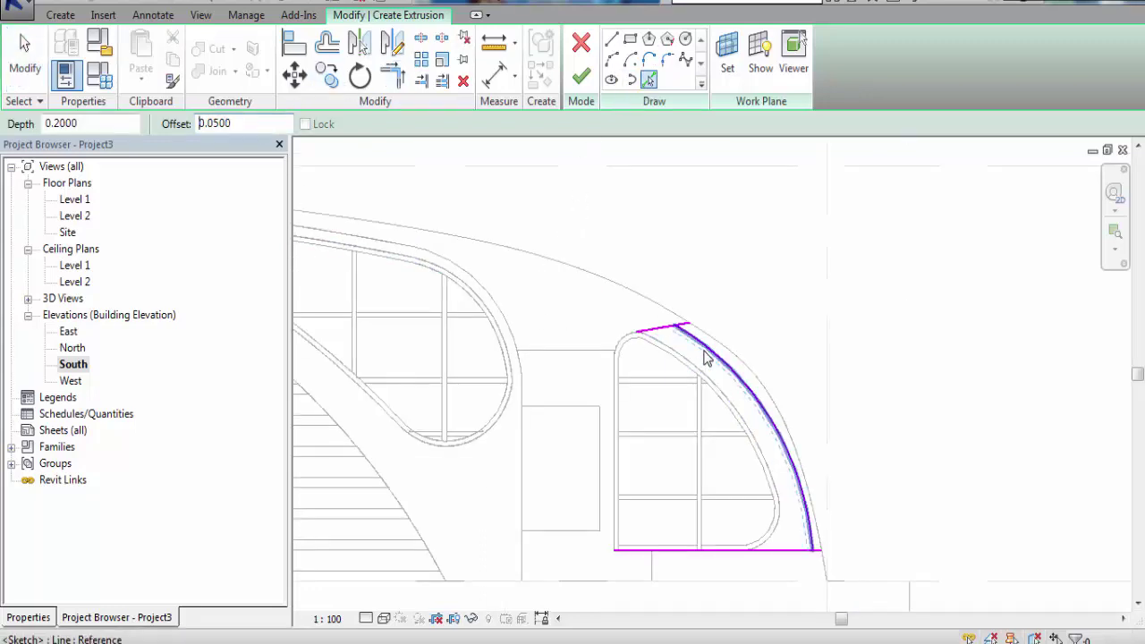
{"action": "left_click", "coordinate": [707, 354]}
{"action": "scroll", "coordinate": [688, 326], "scroll_direction": "up", "scroll_amount": 2}
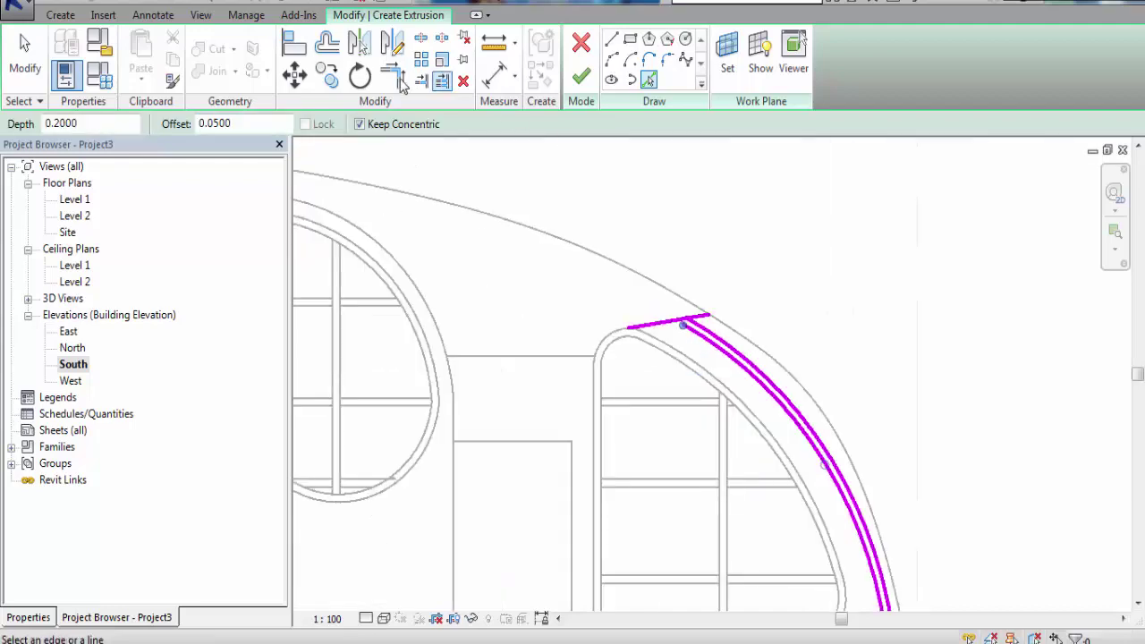
Trim the offset arc and the top line to a clean corner using TR
{"action": "key", "text": "t"}
{"action": "key", "text": "r"}
{"action": "scroll", "coordinate": [694, 349], "scroll_direction": "up", "scroll_amount": 2}
{"action": "left_click", "coordinate": [695, 330]}
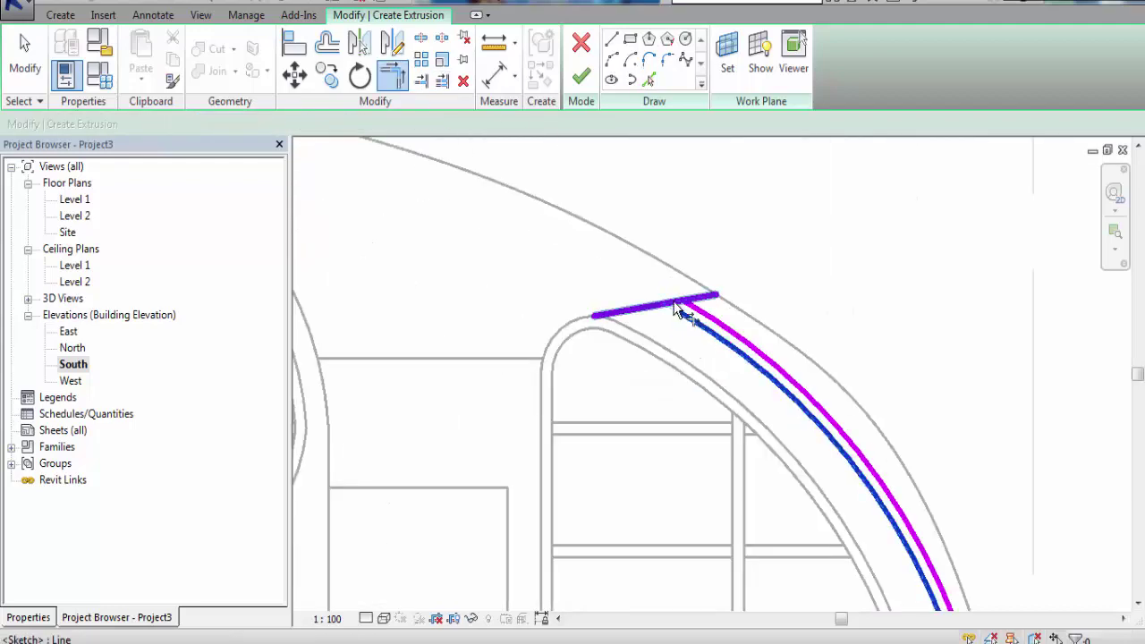
{"action": "left_click", "coordinate": [685, 302]}
{"action": "scroll", "coordinate": [695, 240], "scroll_direction": "down", "scroll_amount": 2}
{"action": "scroll", "coordinate": [694, 239], "scroll_direction": "up", "scroll_amount": 2}
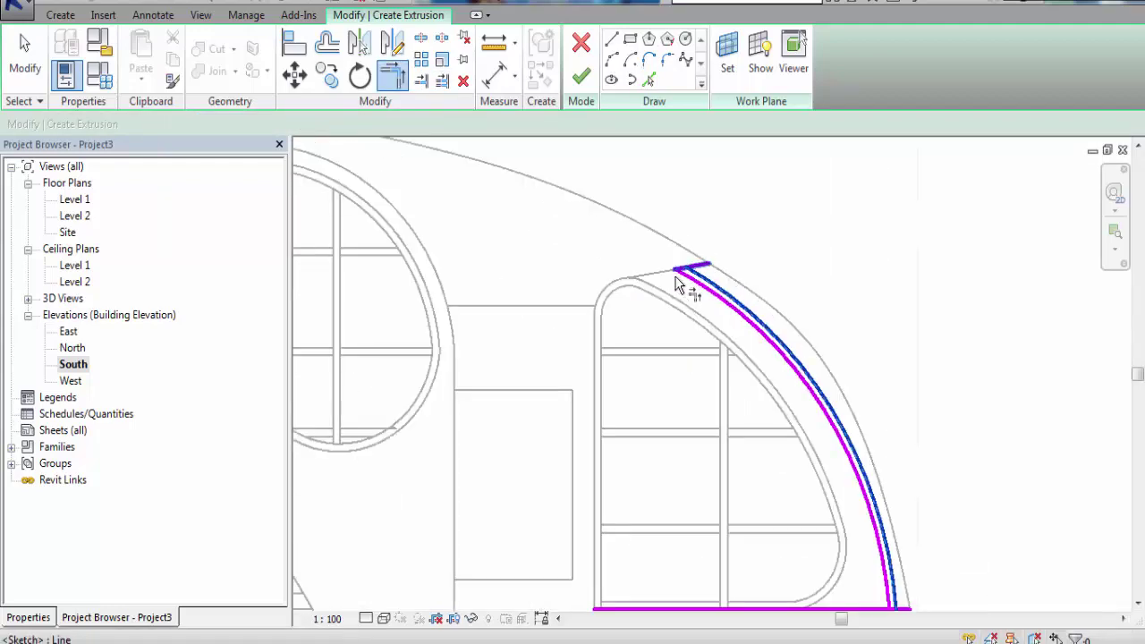
{"action": "scroll", "coordinate": [679, 287], "scroll_direction": "up", "scroll_amount": 2}
{"action": "left_click", "coordinate": [693, 266]}
Corner-trim the bottom line to both the inner and outer arcs
{"action": "scroll", "coordinate": [832, 474], "scroll_direction": "down", "scroll_amount": 2}
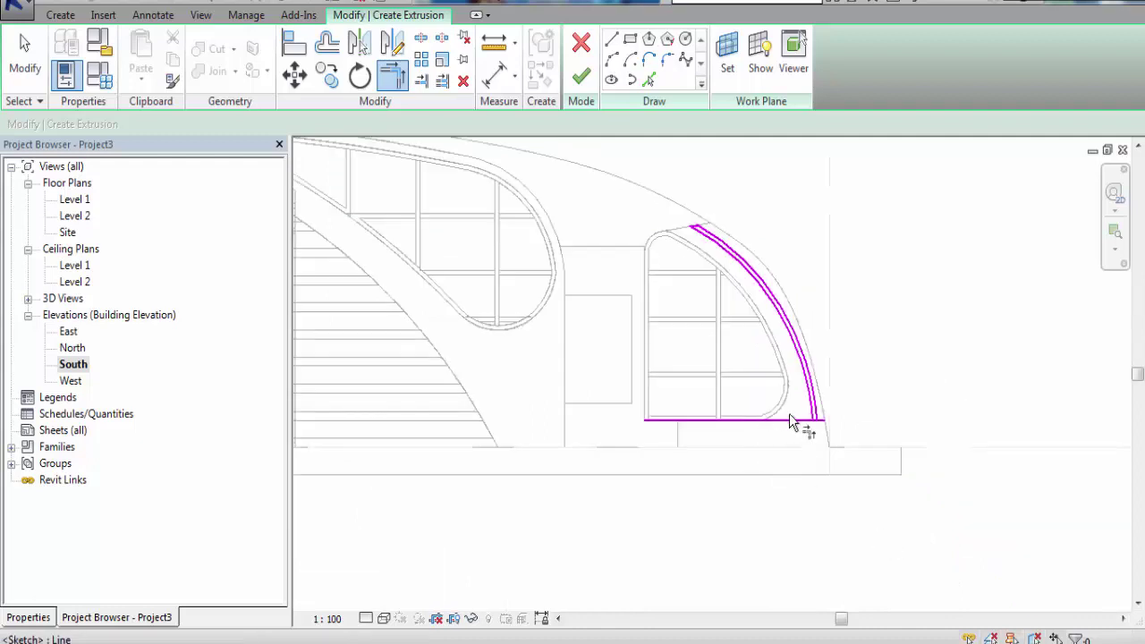
{"action": "scroll", "coordinate": [827, 426], "scroll_direction": "up", "scroll_amount": 2}
{"action": "scroll", "coordinate": [889, 404], "scroll_direction": "up", "scroll_amount": 2}
{"action": "left_click", "coordinate": [886, 384]}
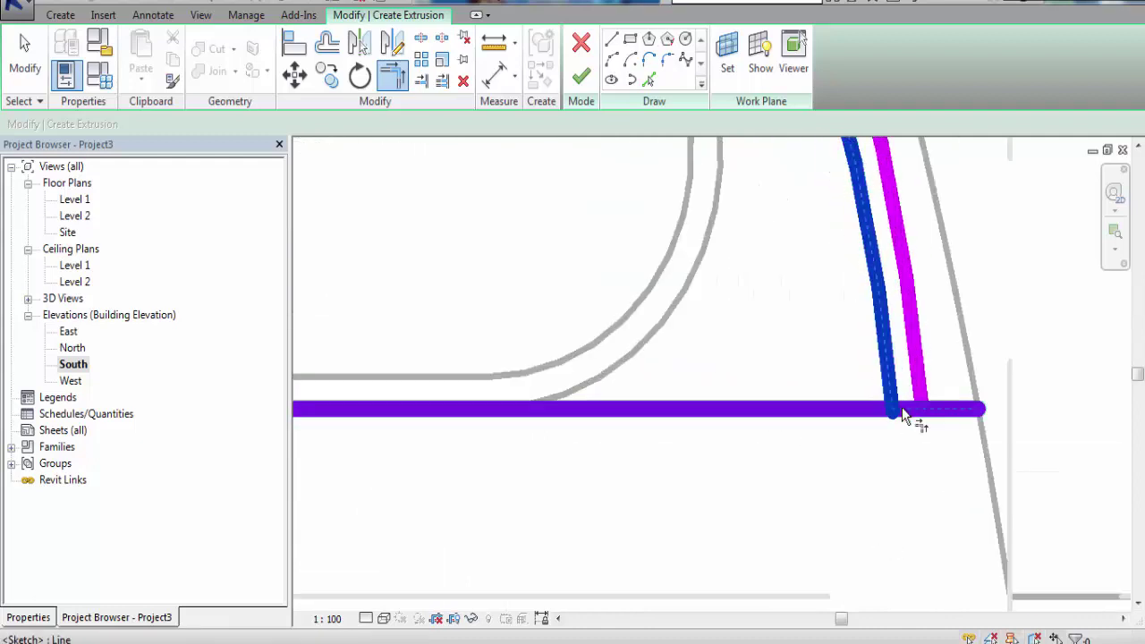
{"action": "left_click", "coordinate": [901, 407]}
{"action": "left_click", "coordinate": [919, 398]}
{"action": "left_click", "coordinate": [907, 408]}
{"action": "scroll", "coordinate": [846, 479], "scroll_direction": "down", "scroll_amount": 2}
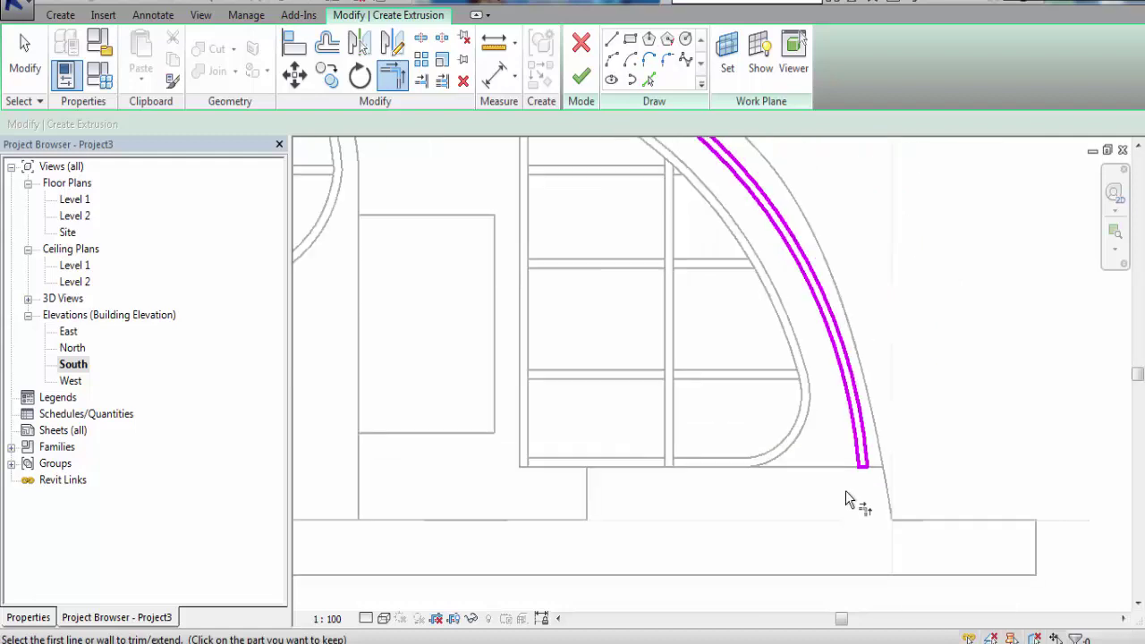
{"action": "left_click", "coordinate": [39, 621]}
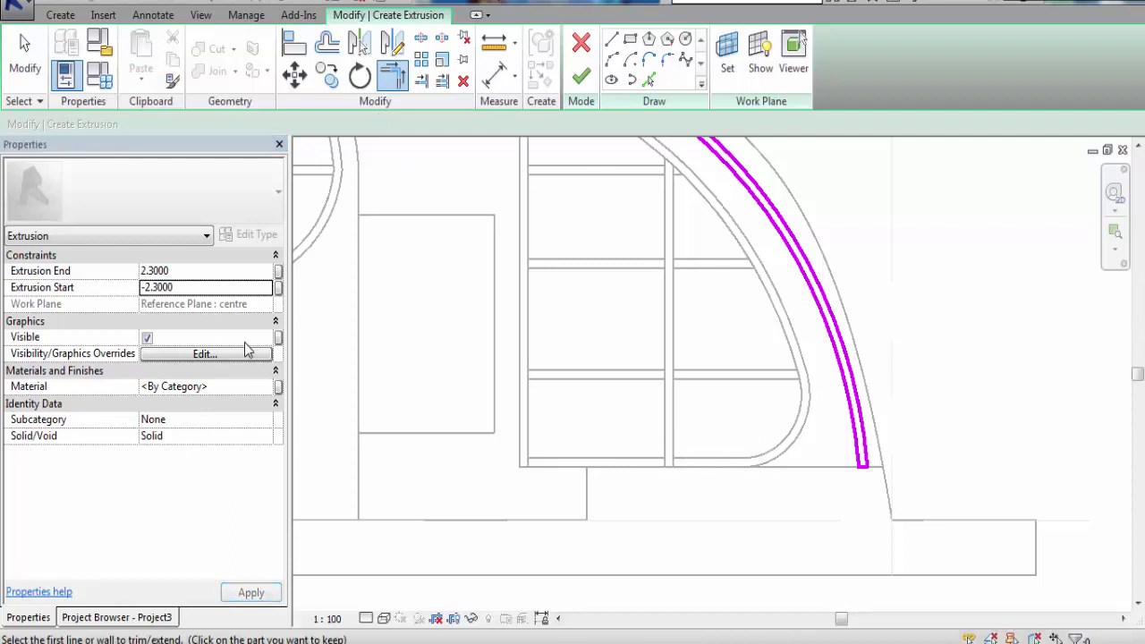
Set the extrusion's material to Glass by searching the Material Browser
{"action": "key", "text": "Escape"}
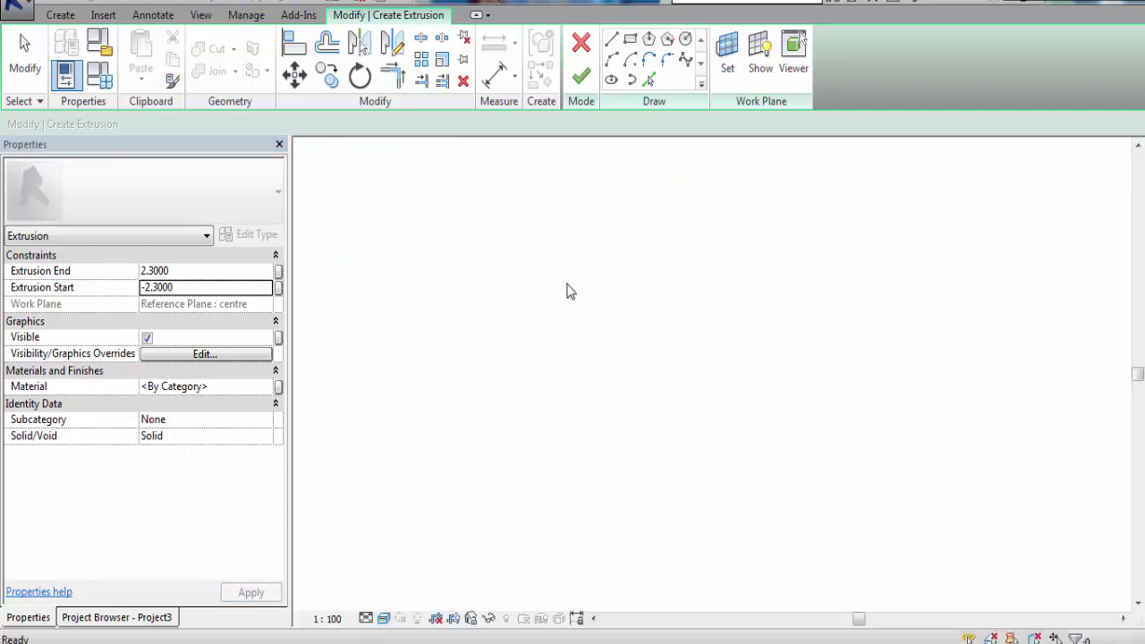
{"action": "mouse_move", "coordinate": [879, 508]}
{"action": "middle_mouse_down", "text": "shift"}
{"action": "mouse_move", "coordinate": [733, 536]}
{"action": "mouse_move", "coordinate": [641, 527]}
{"action": "middle_mouse_up", "text": "shift"}
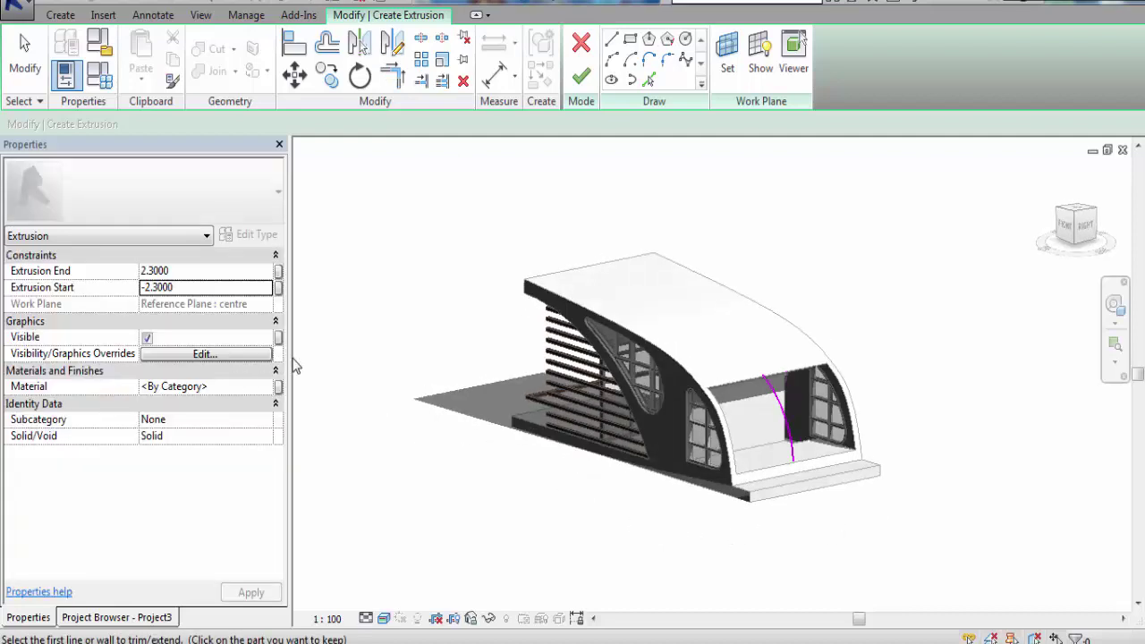
{"action": "left_click", "coordinate": [251, 387]}
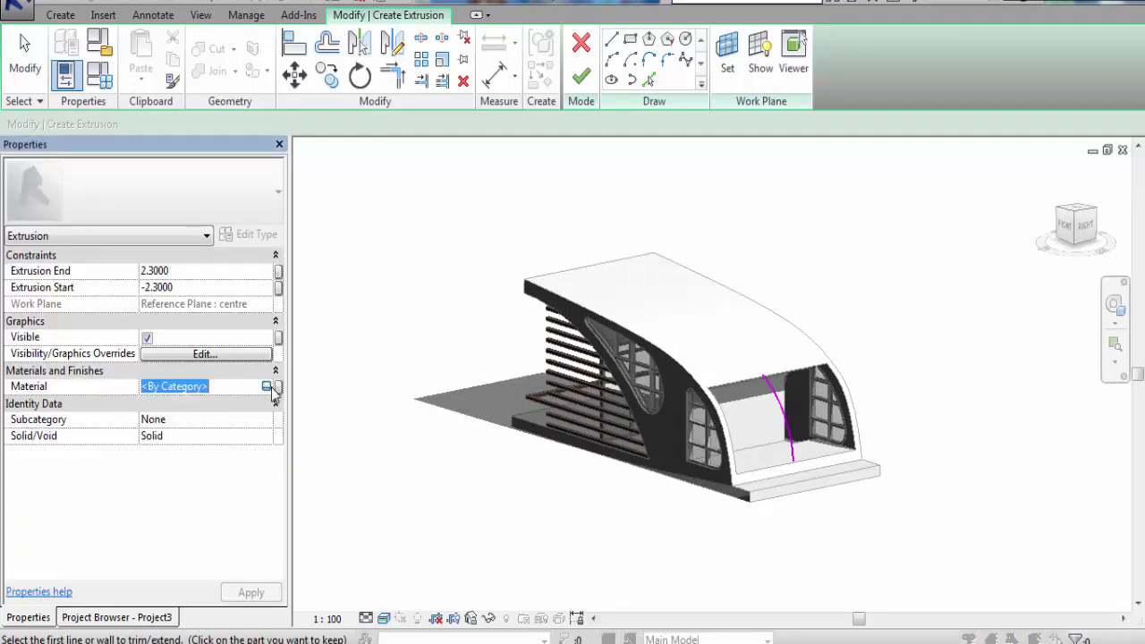
{"action": "left_click", "coordinate": [267, 388]}
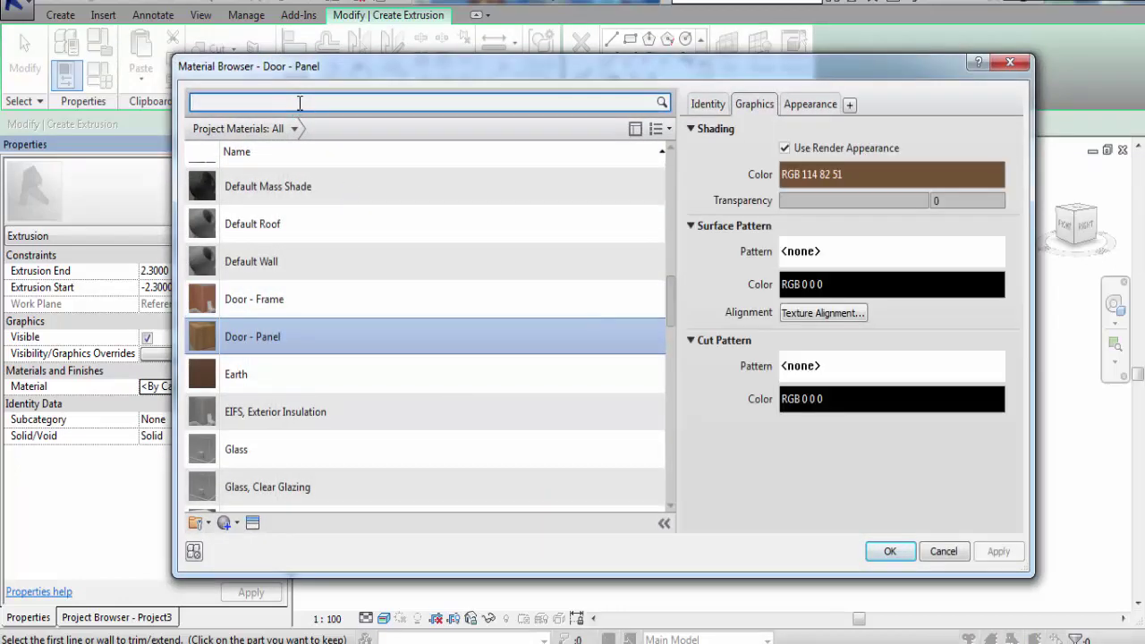
{"action": "type", "text": "glass"}
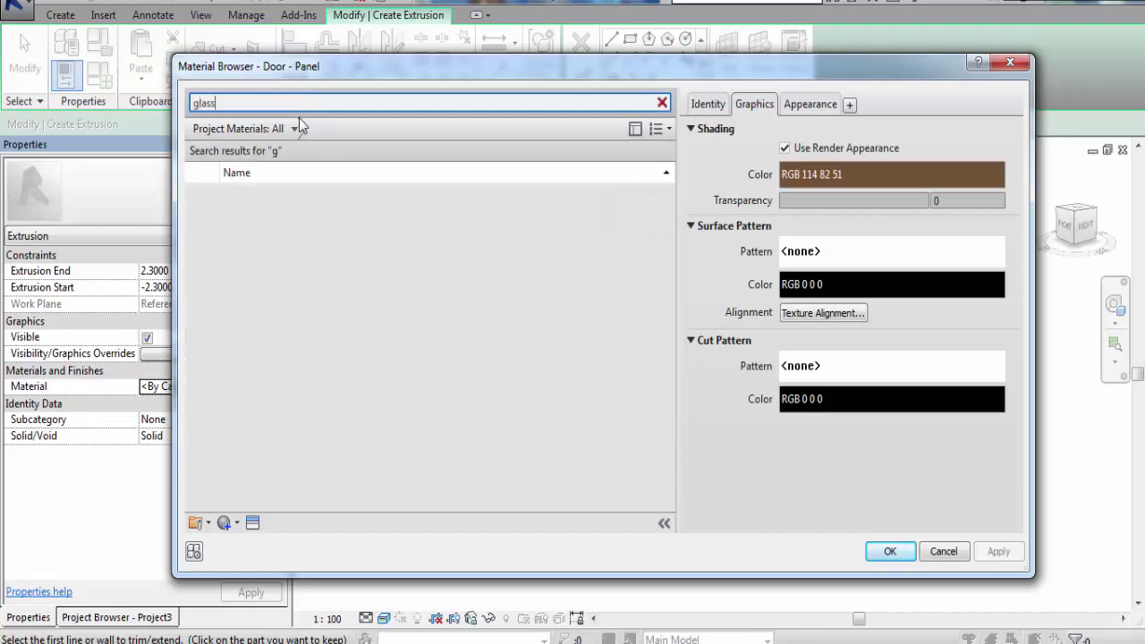
{"action": "key", "text": "Return"}
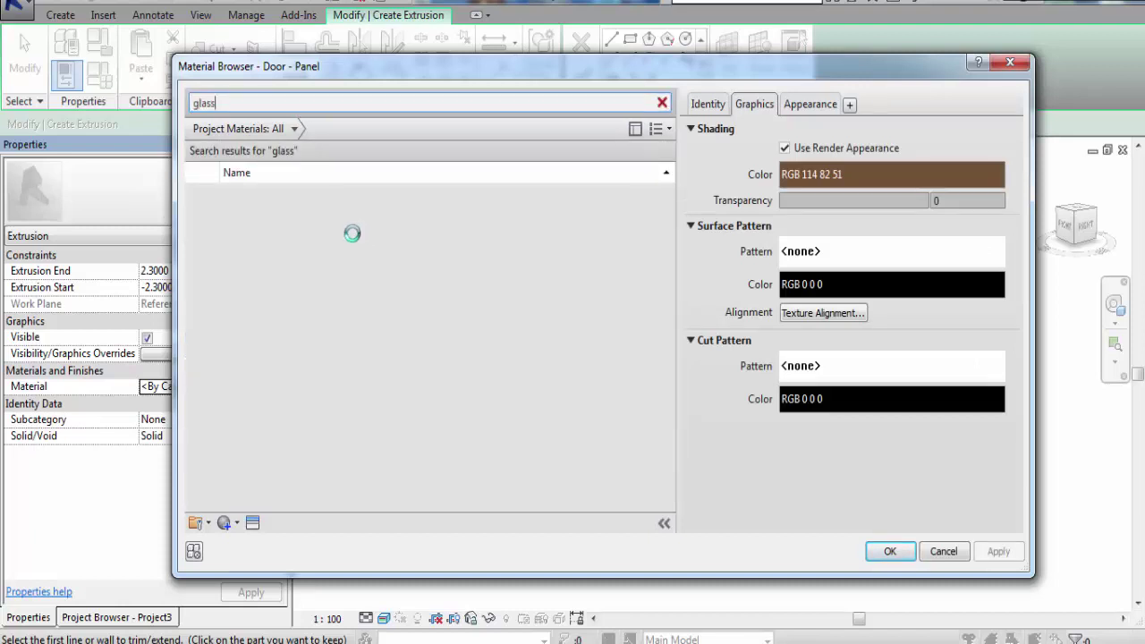
{"action": "double_click", "coordinate": [273, 240]}
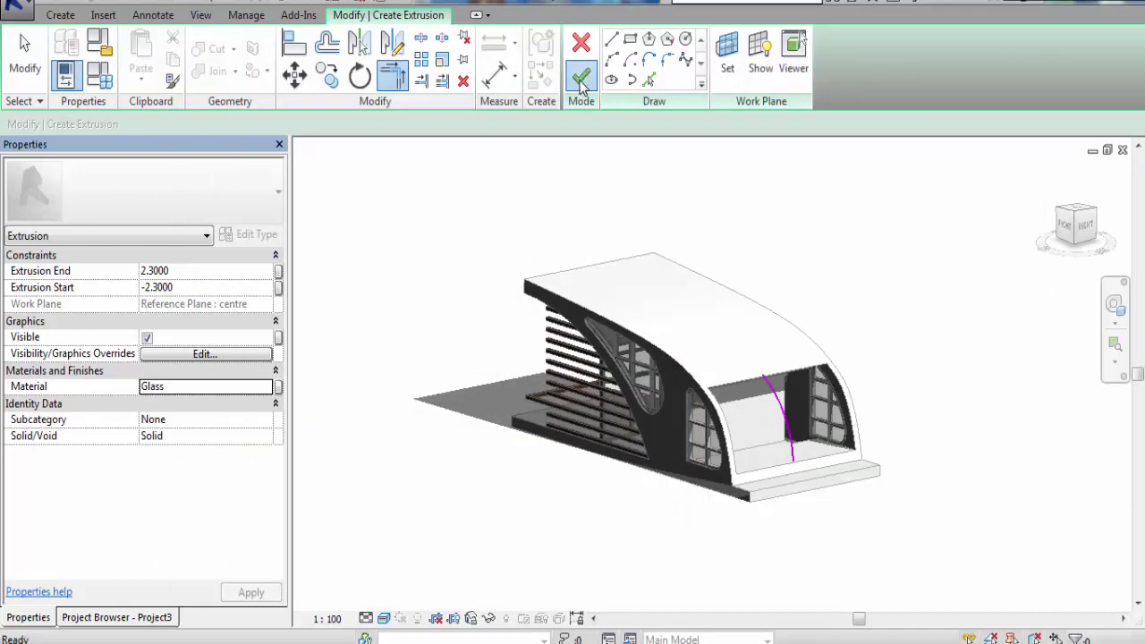
Finish the extrusion sketch and the in-place model, then orbit to inspect the glazed end
{"action": "left_click", "coordinate": [580, 78]}
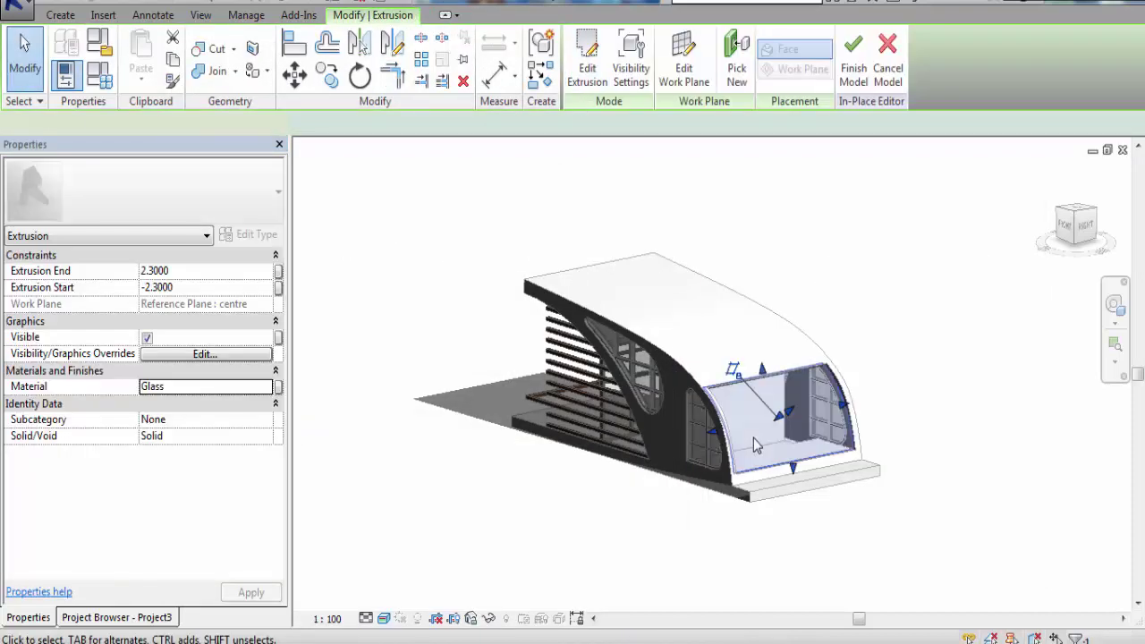
{"action": "left_click", "coordinate": [853, 57]}
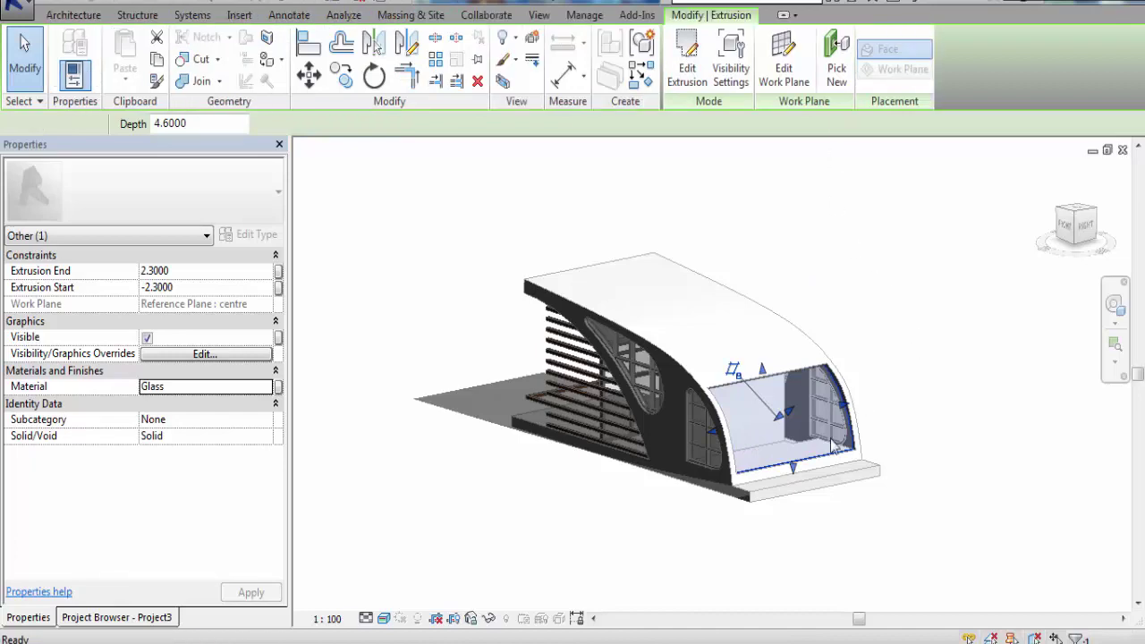
{"action": "mouse_move", "coordinate": [680, 553]}
{"action": "middle_mouse_down", "text": "shift"}
{"action": "mouse_move", "coordinate": [816, 544]}
{"action": "mouse_move", "coordinate": [735, 534]}
{"action": "mouse_move", "coordinate": [794, 522]}
{"action": "mouse_move", "coordinate": [804, 456]}
{"action": "middle_mouse_up", "text": "shift"}
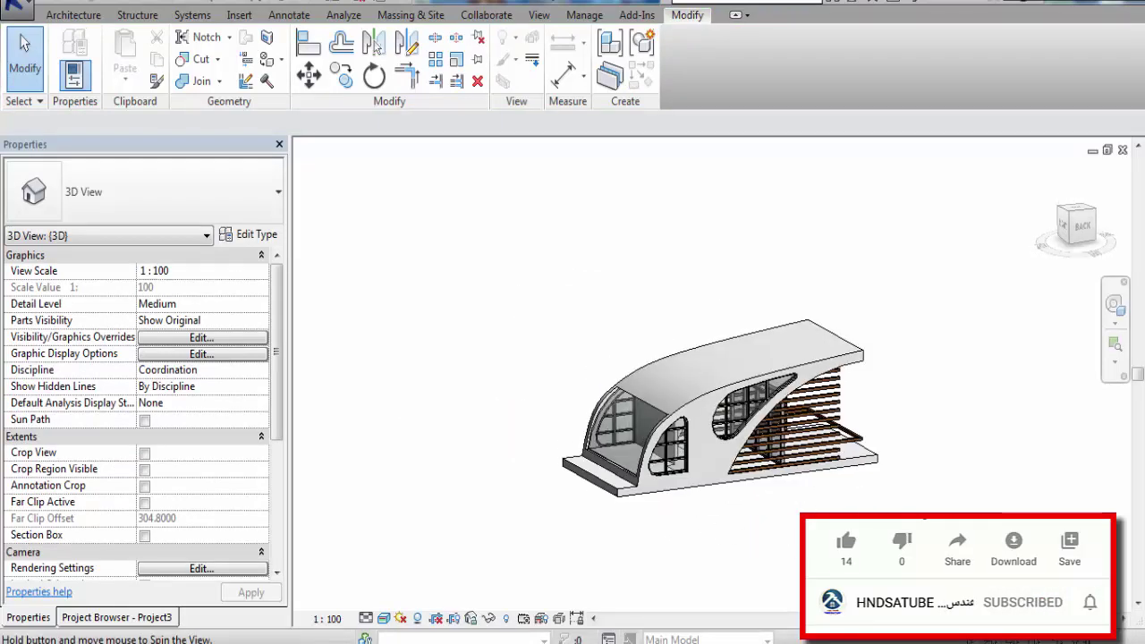
{"action": "scroll", "coordinate": [805, 456], "scroll_direction": "up", "scroll_amount": 3}
{"action": "scroll", "coordinate": [805, 454], "scroll_direction": "up", "scroll_amount": 1}
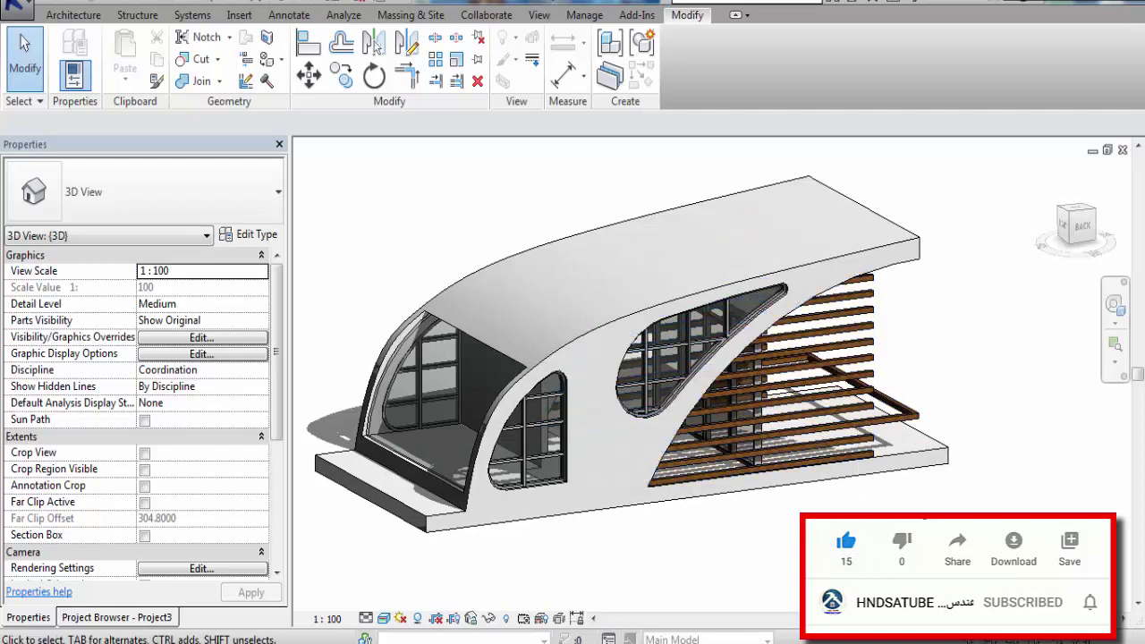
{"action": "middle_click_drag", "start_coordinate": [804, 454], "coordinate": [586, 554], "text": "shift"}
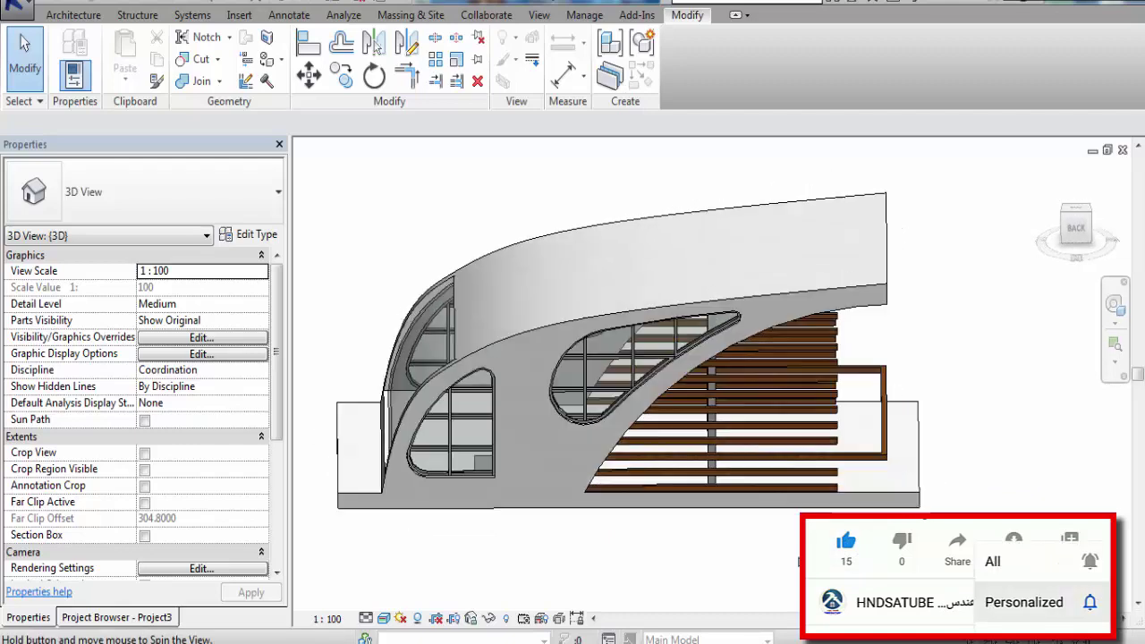
Open the South elevation, zoom out, and switch the visual style to Realistic
{"action": "left_click", "coordinate": [114, 618]}
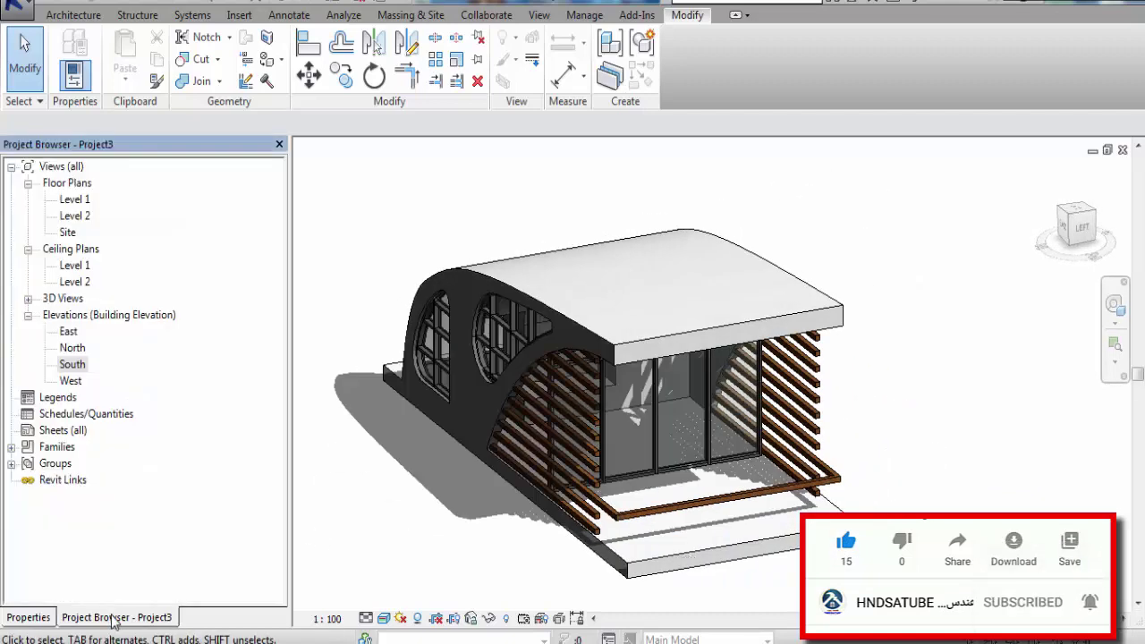
{"action": "double_click", "coordinate": [71, 364]}
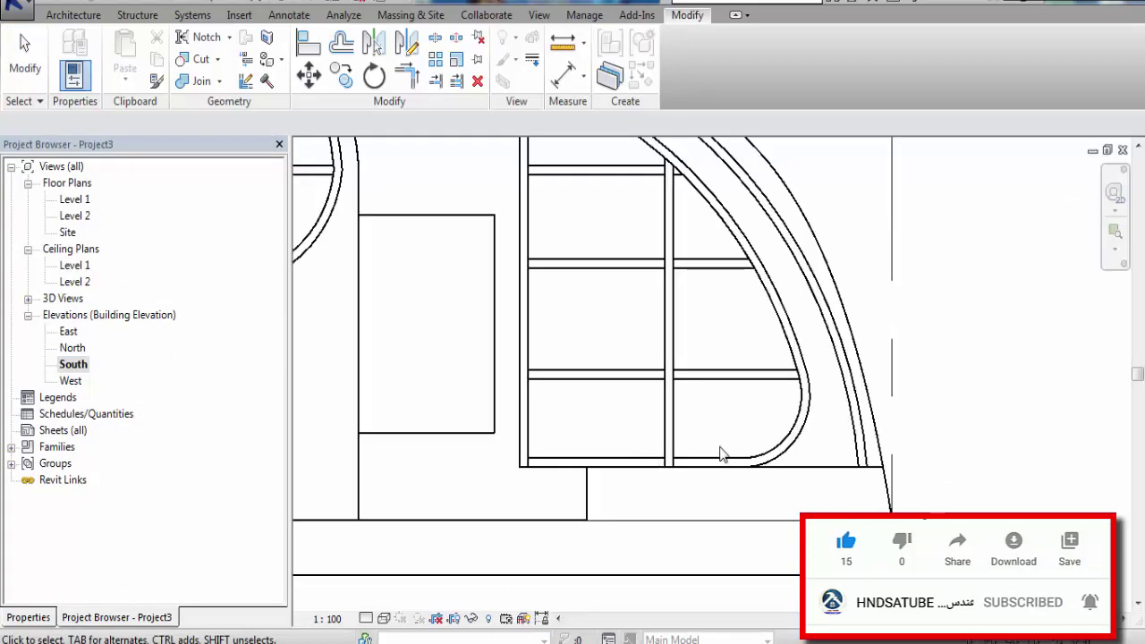
{"action": "scroll", "coordinate": [774, 443], "scroll_direction": "down", "scroll_amount": 2}
{"action": "scroll", "coordinate": [781, 418], "scroll_direction": "down", "scroll_amount": 3}
{"action": "scroll", "coordinate": [608, 475], "scroll_direction": "down", "scroll_amount": 1}
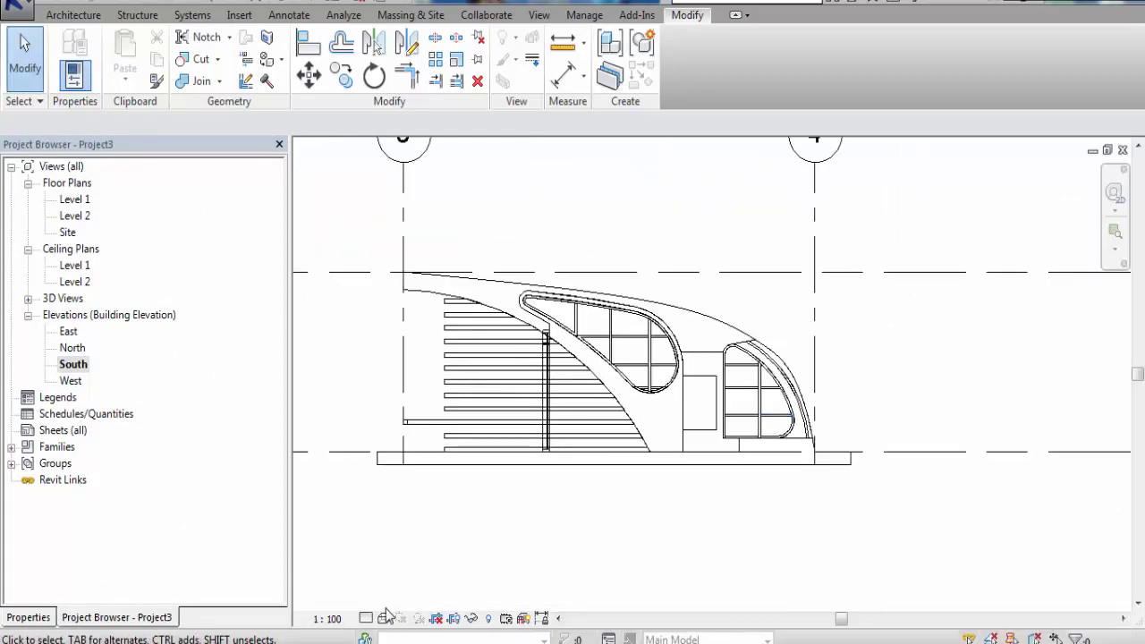
{"action": "left_click", "coordinate": [384, 618]}
{"action": "left_click", "coordinate": [444, 579]}
{"action": "mouse_move", "coordinate": [565, 549]}
{"action": "middle_mouse_down"}
{"action": "mouse_move", "coordinate": [613, 564]}
{"action": "mouse_move", "coordinate": [618, 582]}
{"action": "mouse_move", "coordinate": [665, 585]}
{"action": "middle_mouse_up"}
{"action": "scroll", "coordinate": [629, 565], "scroll_direction": "up", "scroll_amount": 1}
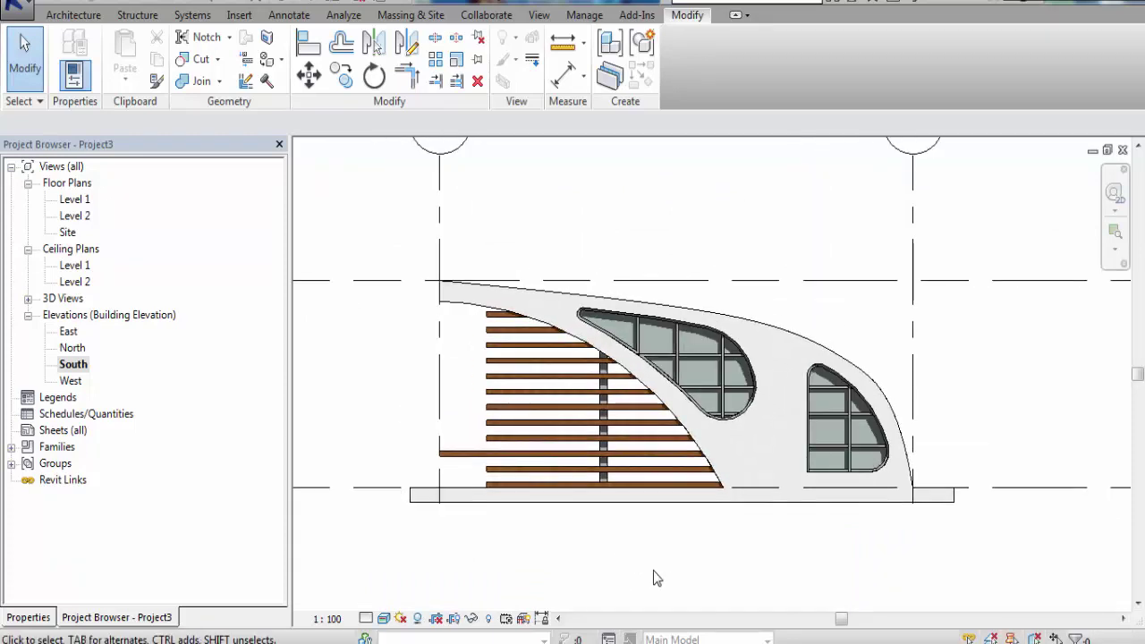